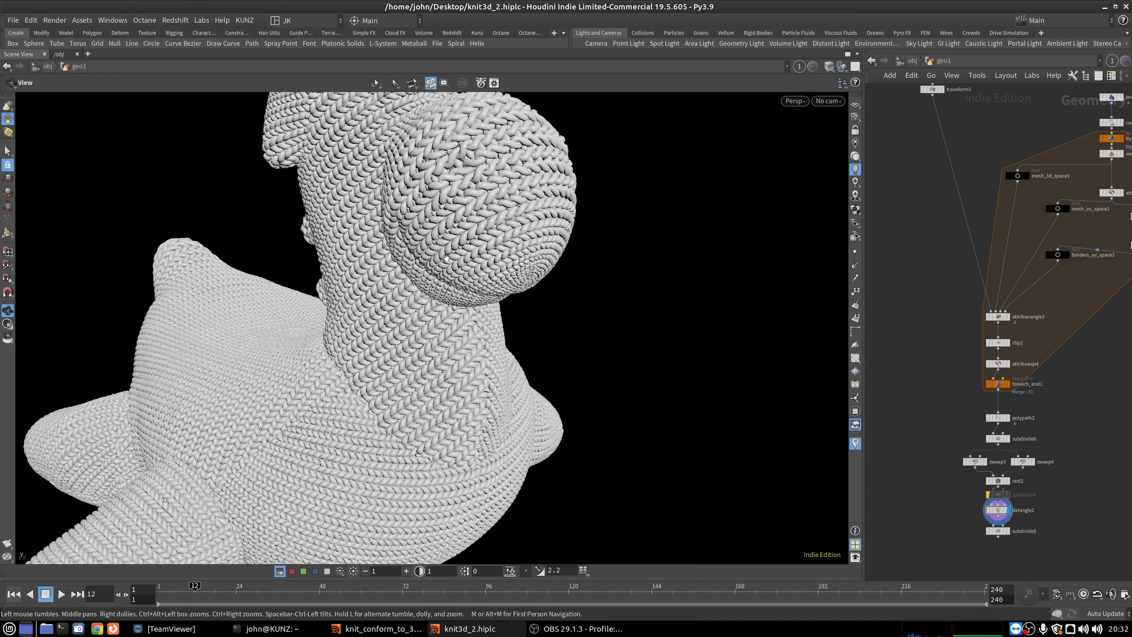
# Examine the knitted toy's surface from several angles, covering the head, back spikes, body and chest.
pyautogui.moveTo(449, 132); pyautogui.dragTo(507, 336, button='middle')
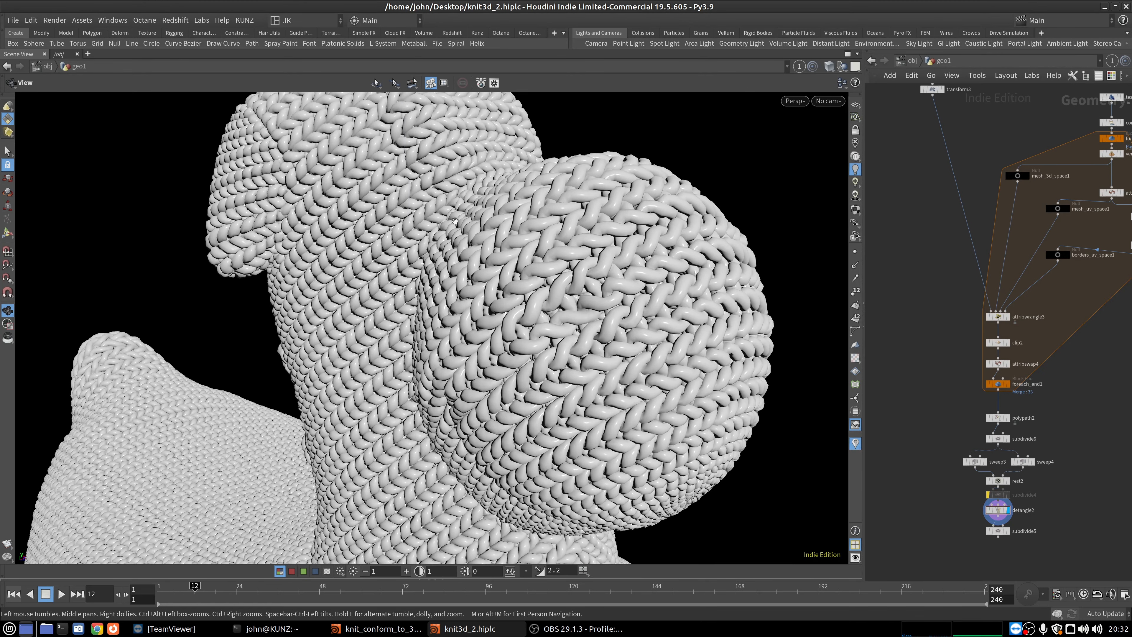
pyautogui.scroll(-4, 408, 288)
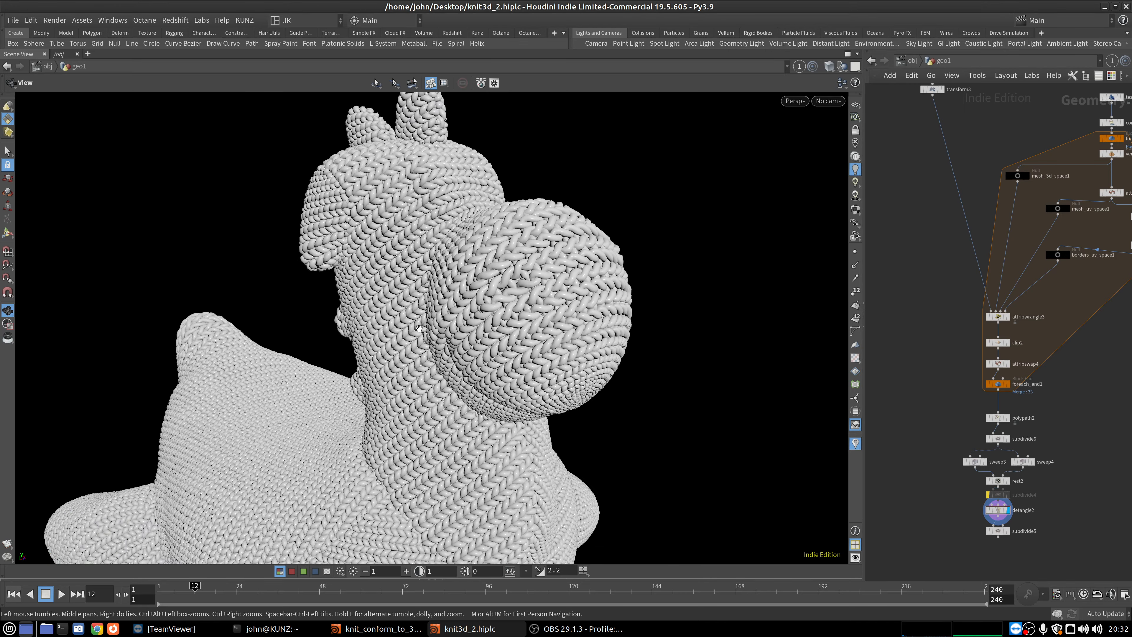
pyautogui.scroll(-3, 419, 328)
pyautogui.moveTo(403, 344); pyautogui.dragTo(536, 336)
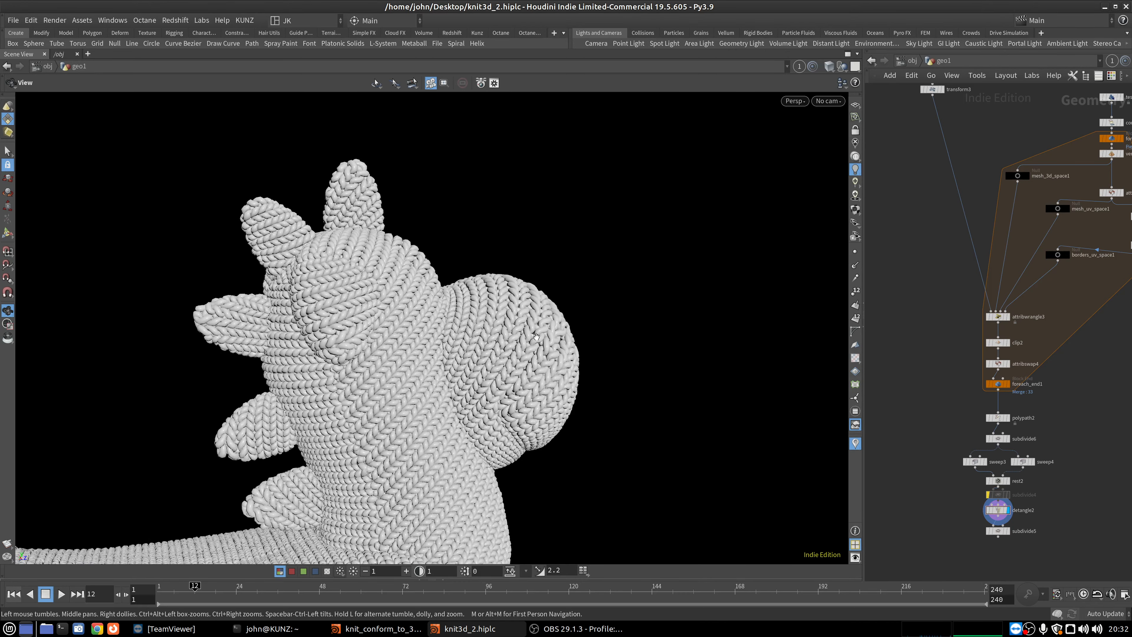
pyautogui.scroll(5, 537, 336)
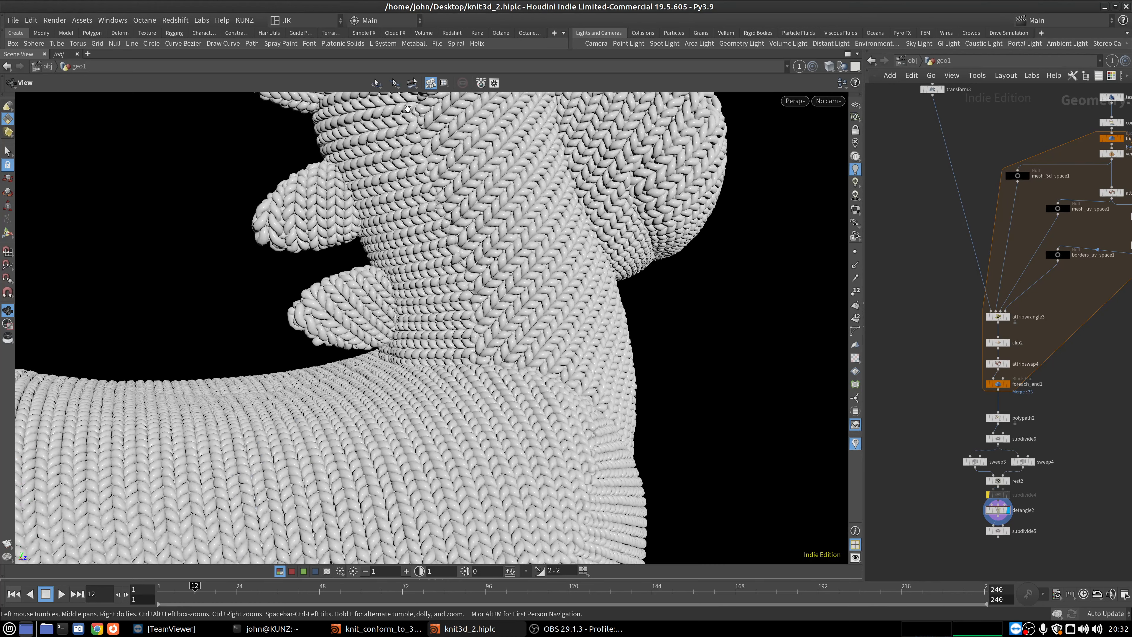
pyautogui.moveTo(593, 412); pyautogui.dragTo(390, 256)
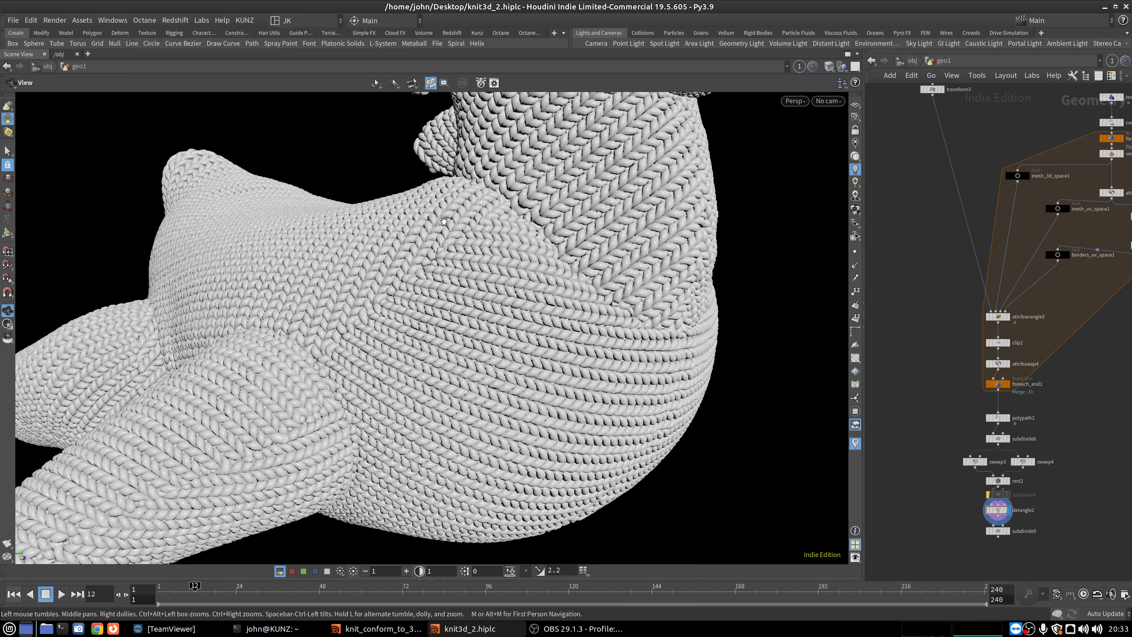
pyautogui.moveTo(551, 269); pyautogui.dragTo(338, 331)
# Display the polypath17 node, frame its flat sheet of yarn curves and inspect the repeating pattern up close.
pyautogui.moveTo(889, 190); pyautogui.dragTo(1006, 178, button='middle')
pyautogui.scroll(3, 936, 392)
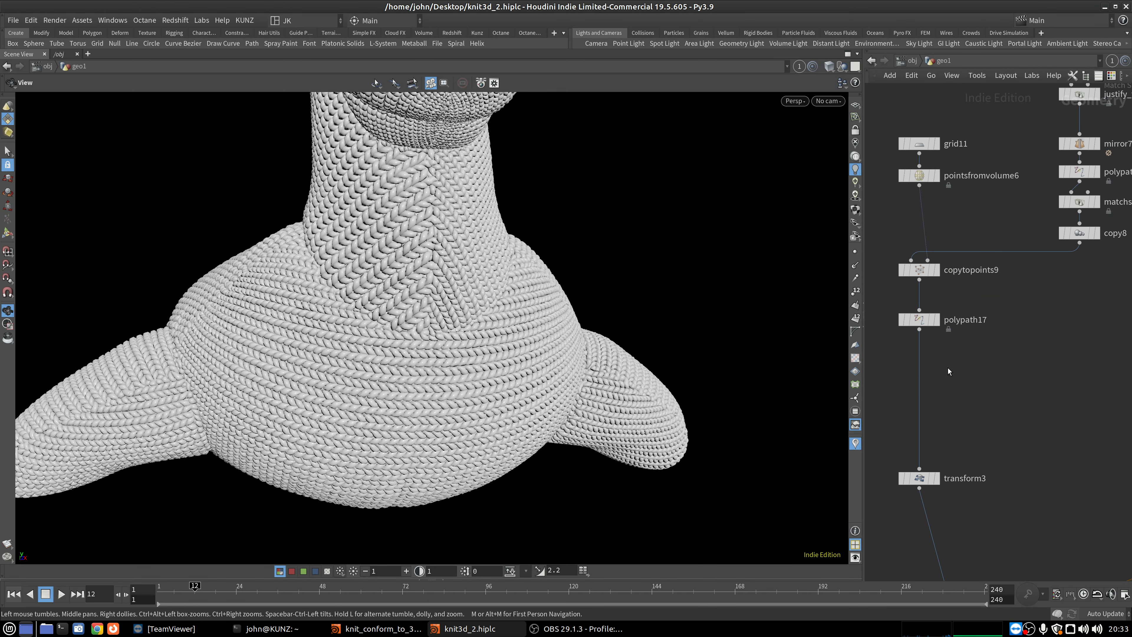
pyautogui.click(935, 319)
pyautogui.press('g')
pyautogui.moveTo(344, 400); pyautogui.dragTo(475, 348)
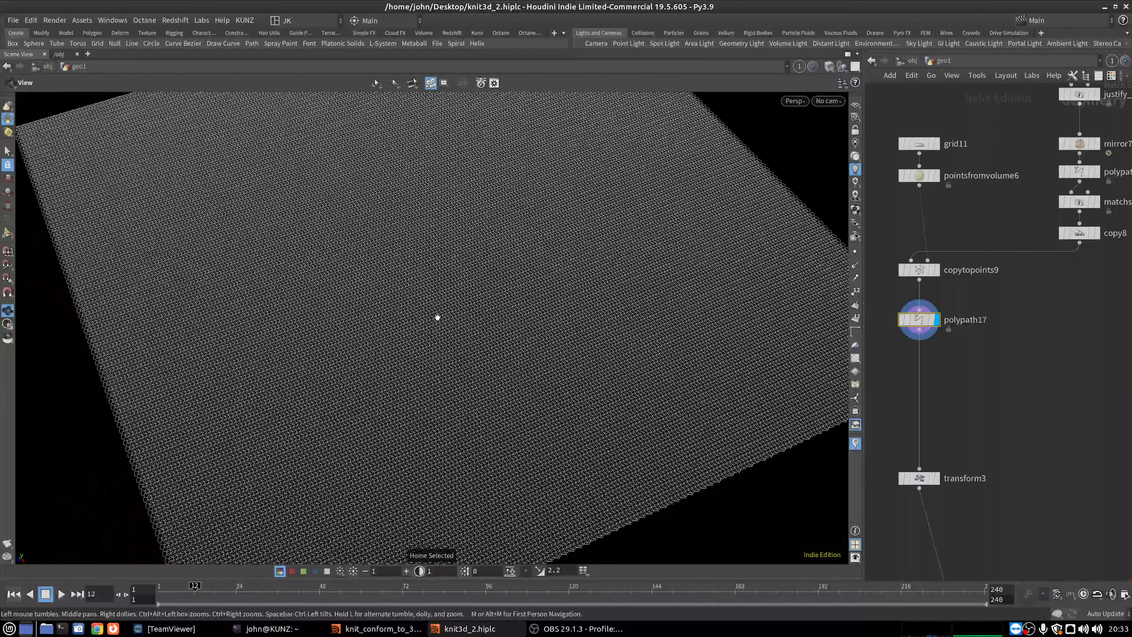
pyautogui.moveTo(437, 316); pyautogui.dragTo(542, 465, button='right')
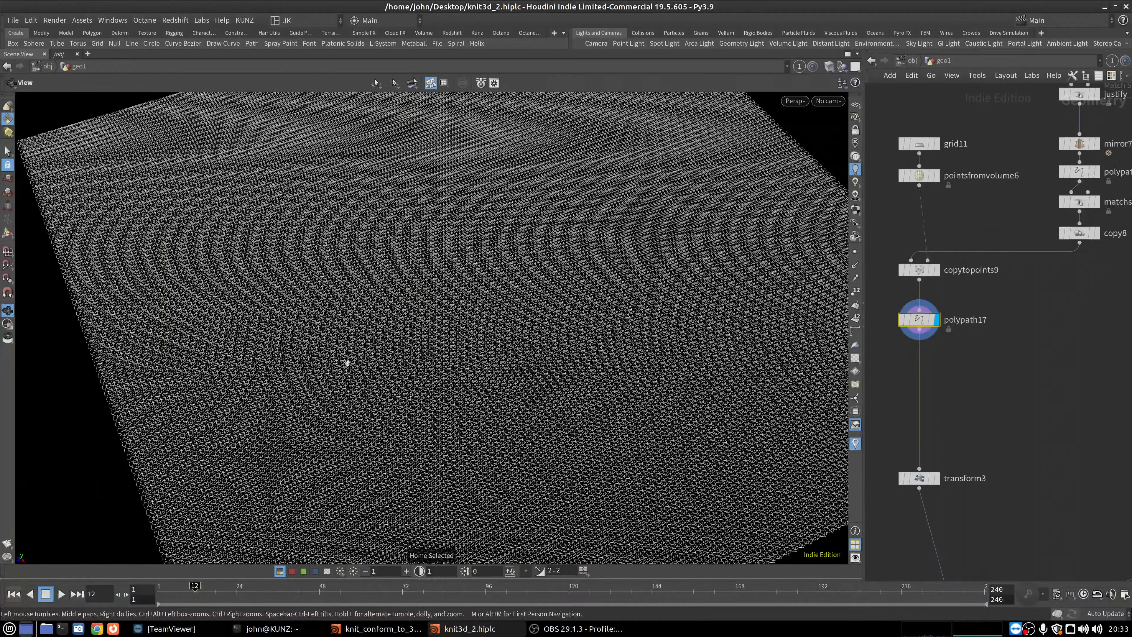
pyautogui.moveTo(347, 363); pyautogui.dragTo(571, 352, button='right')
# Display the rubber toy test geometry node, frame it and view the smooth source mesh from both sides.
pyautogui.scroll(-6, 939, 308)
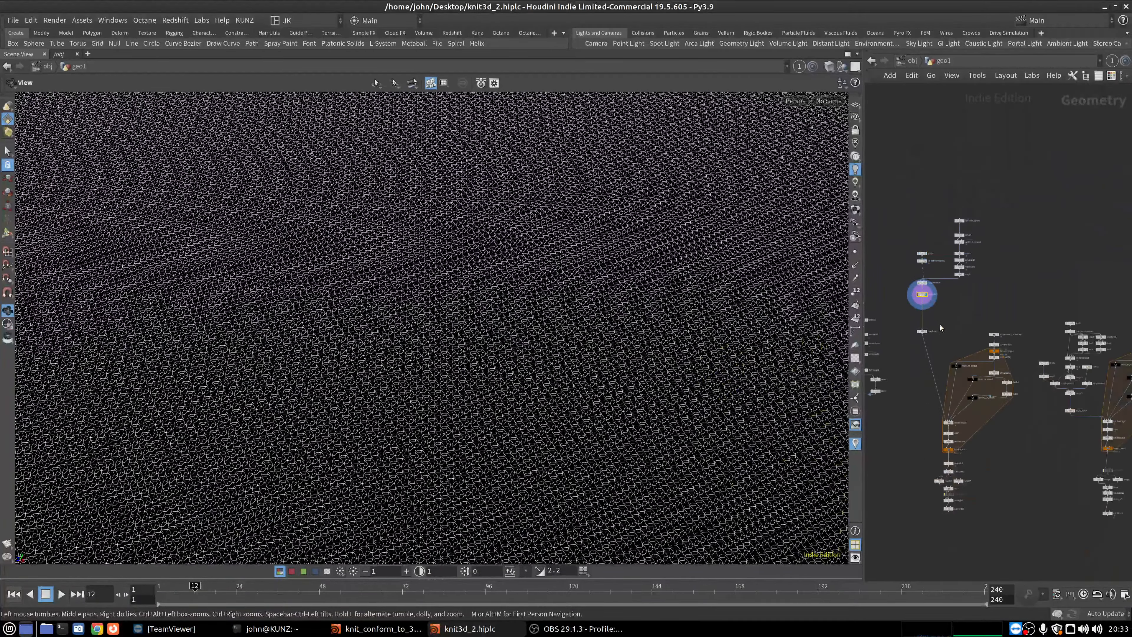
pyautogui.scroll(6, 940, 328)
pyautogui.click(986, 290)
pyautogui.press('g')
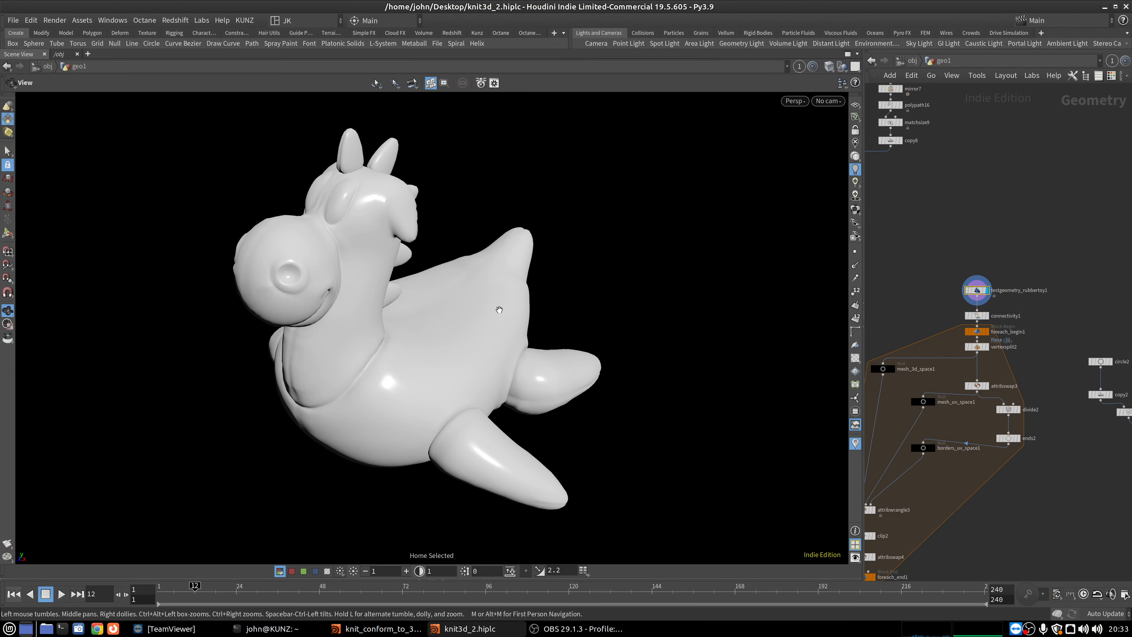
pyautogui.moveTo(301, 288); pyautogui.dragTo(346, 305)
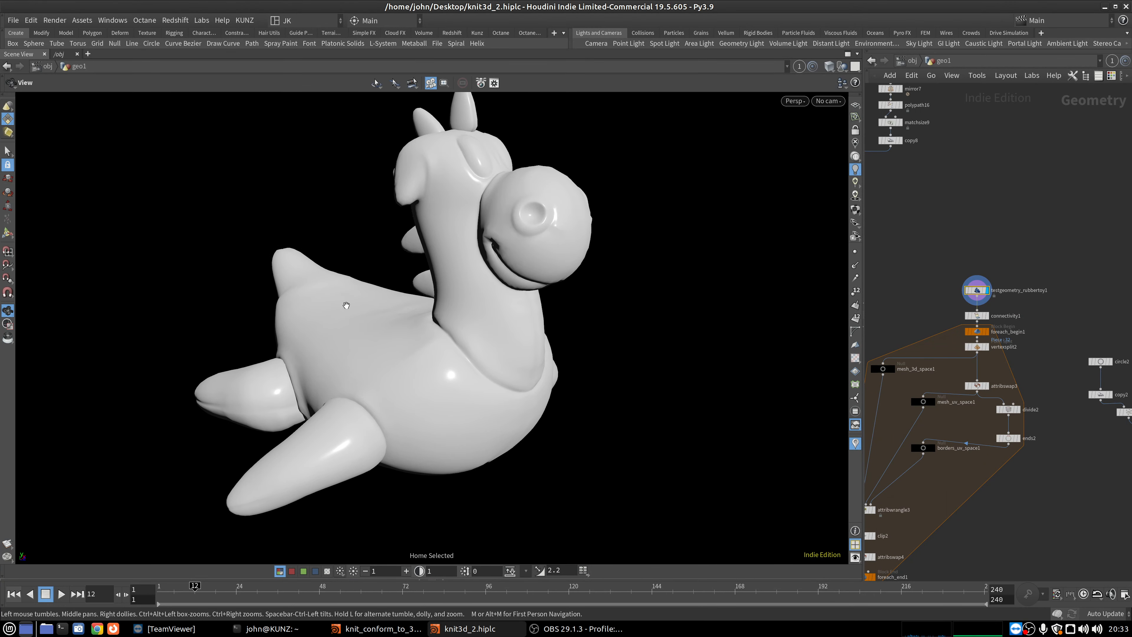
# Display the detangle2 node at the end of the knit network and move closer to the toy's head.
pyautogui.scroll(-4, 932, 443)
pyautogui.scroll(5, 956, 464)
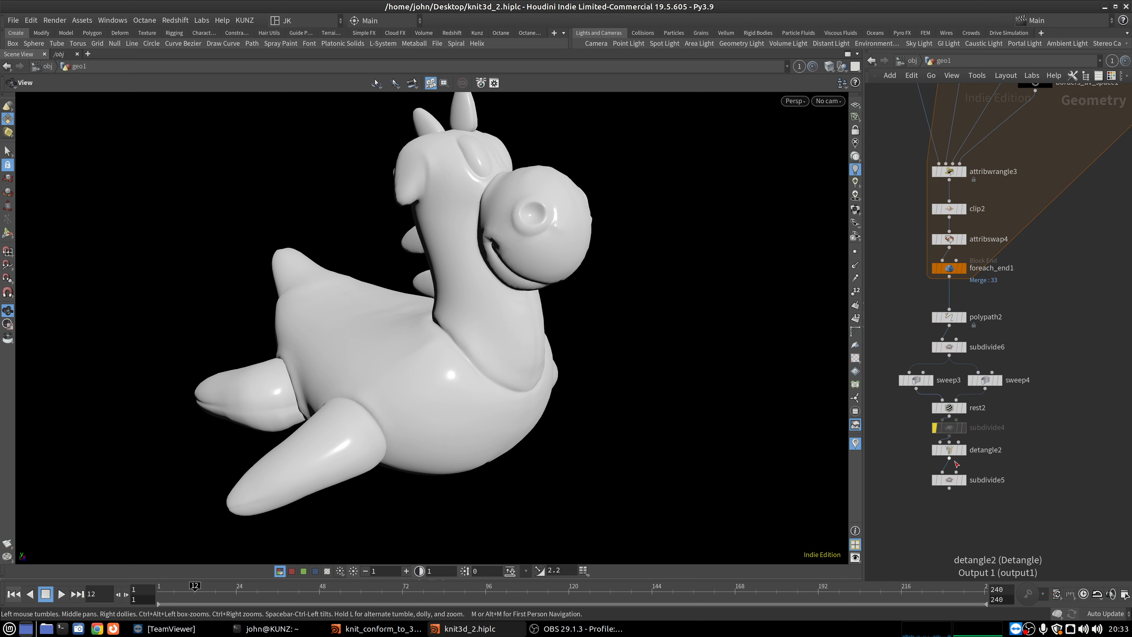
pyautogui.click(962, 449)
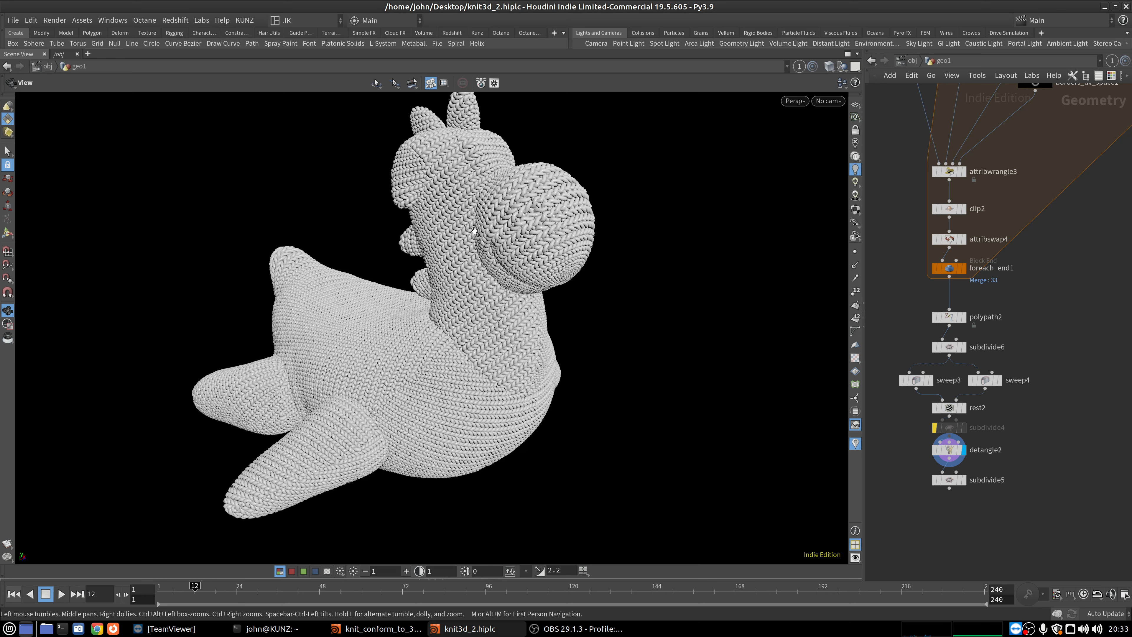
pyautogui.moveTo(398, 264); pyautogui.dragTo(499, 226, button='right')
pyautogui.moveTo(499, 227); pyautogui.dragTo(516, 289, button='middle')
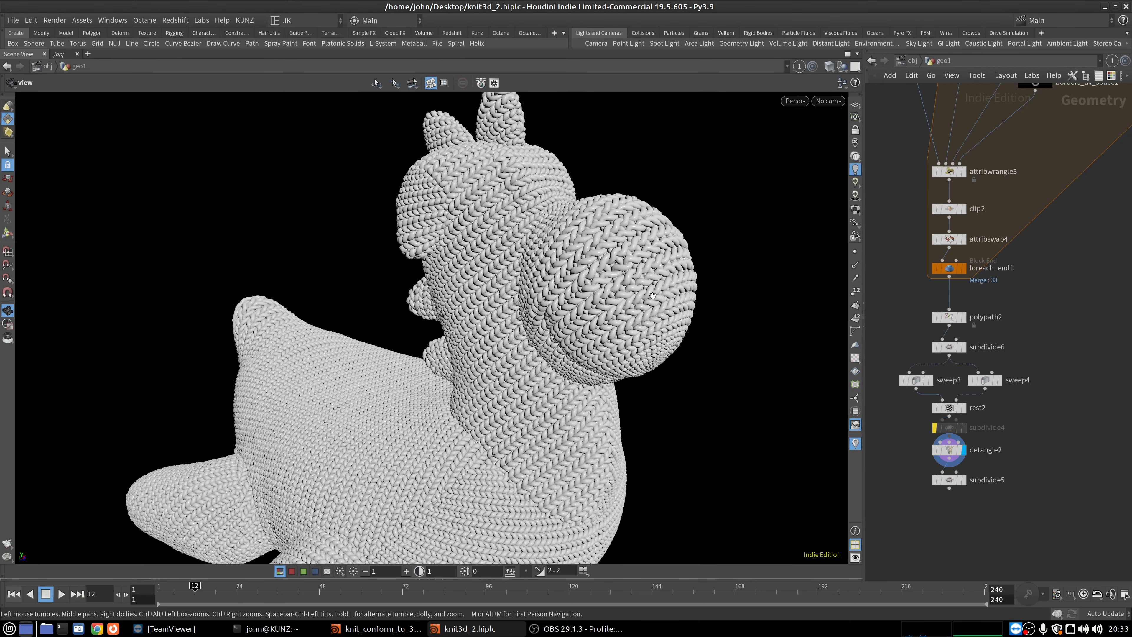
# Select the attribwrangle3 node and examine the knit stitches up close along the head, neck and chest.
pyautogui.click(950, 171)
pyautogui.moveTo(439, 231); pyautogui.dragTo(463, 200, button='right')
pyautogui.moveTo(463, 201); pyautogui.dragTo(459, 259, button='middle')
pyautogui.moveTo(459, 259); pyautogui.dragTo(481, 240, button='right')
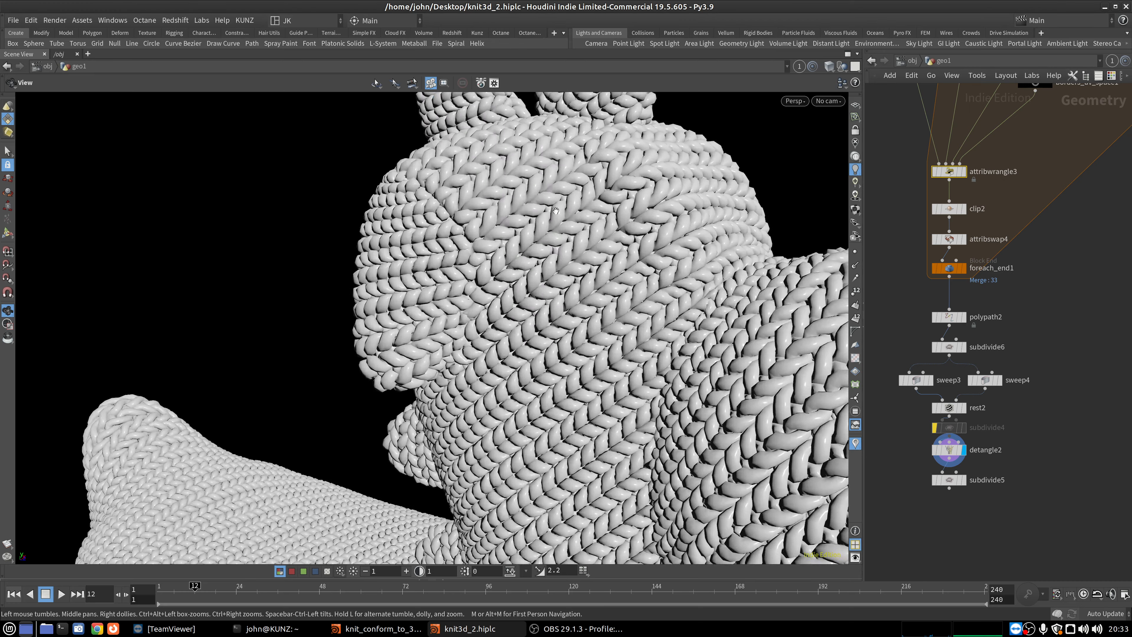
pyautogui.moveTo(475, 241); pyautogui.dragTo(489, 118)
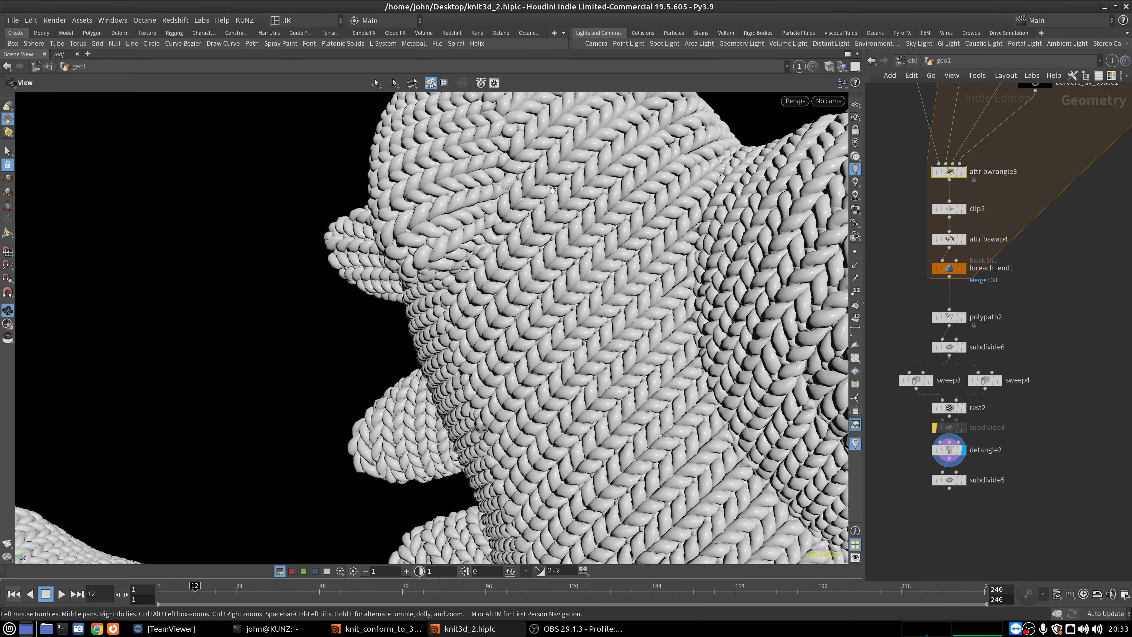
pyautogui.moveTo(561, 438); pyautogui.dragTo(481, 241, button='middle')
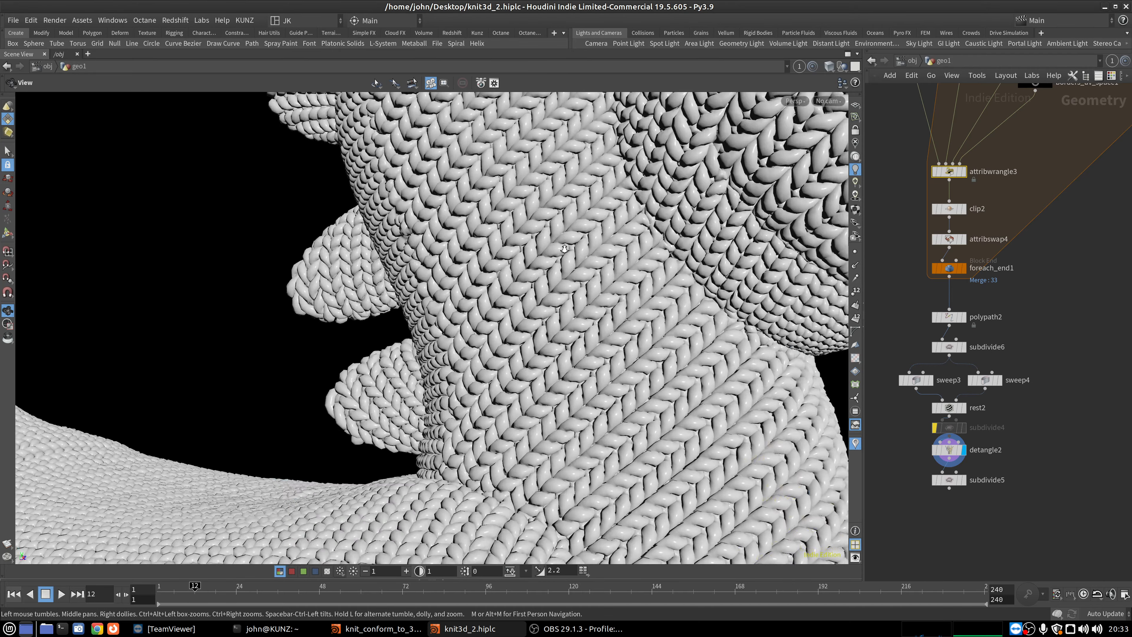
pyautogui.moveTo(564, 250); pyautogui.dragTo(503, 347, button='right')
pyautogui.moveTo(495, 410); pyautogui.dragTo(394, 271)
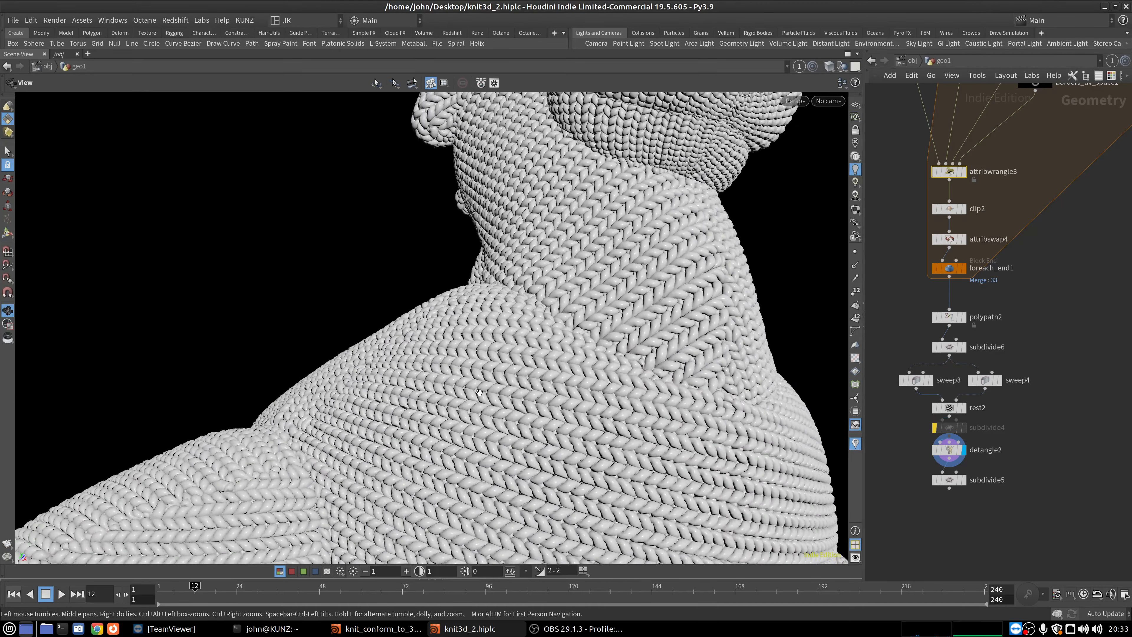
pyautogui.moveTo(479, 392); pyautogui.dragTo(563, 311, button='right')
pyautogui.moveTo(571, 283); pyautogui.dragTo(512, 209, button='middle')
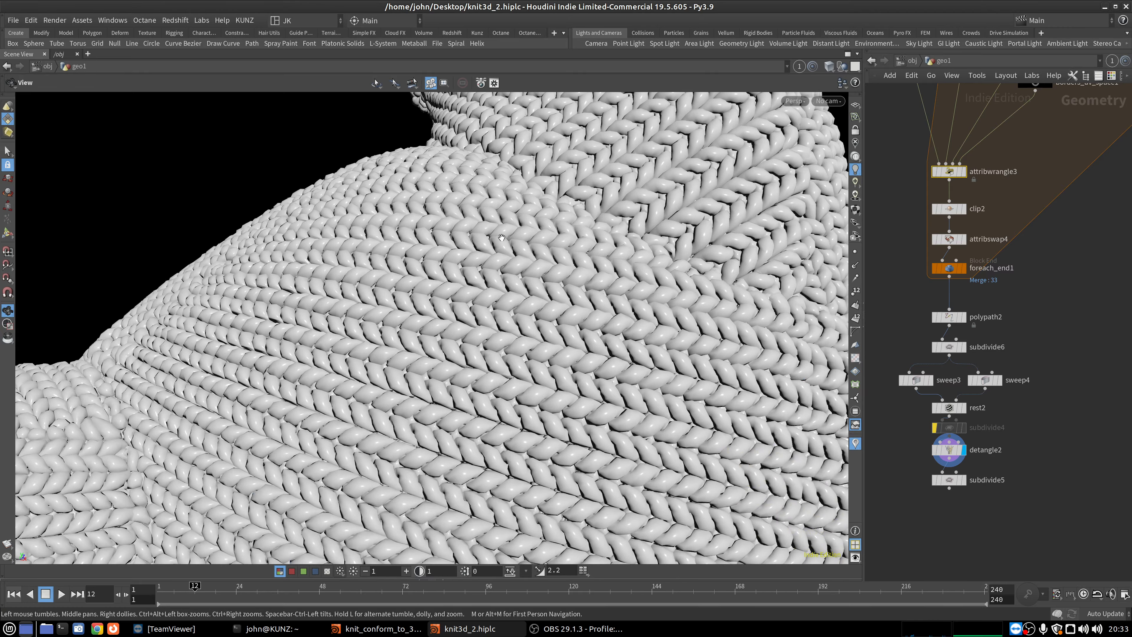
pyautogui.moveTo(484, 216); pyautogui.dragTo(408, 321, button='right')
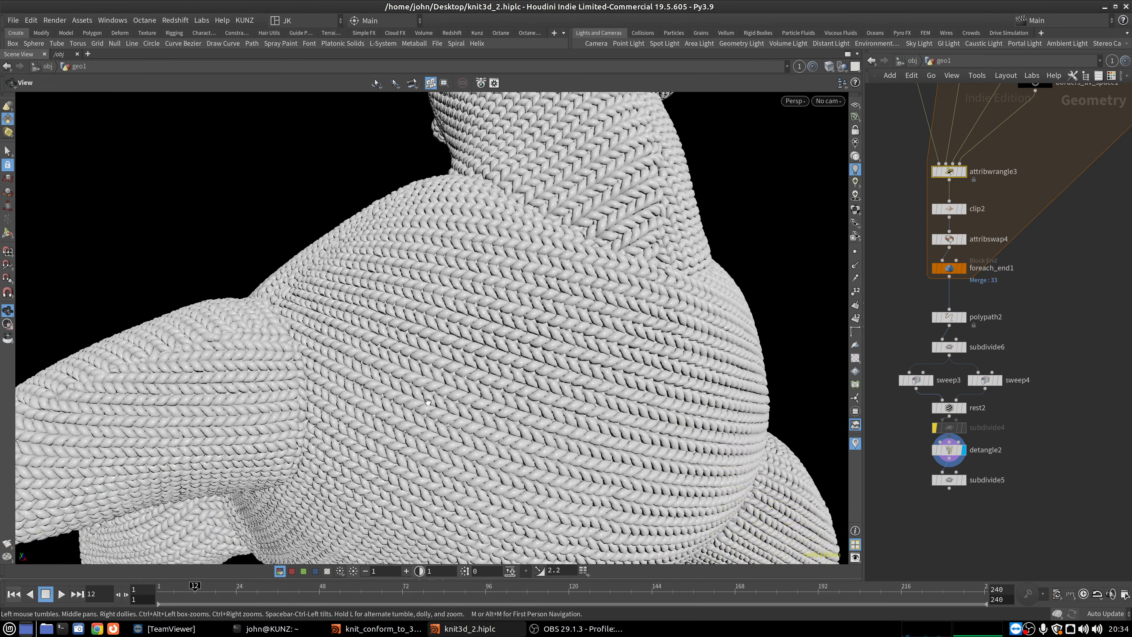
# Inspect the stitches and seams around the toy's flippers, belly and back, ending with the whole toy in view.
pyautogui.moveTo(397, 344); pyautogui.dragTo(450, 217)
pyautogui.moveTo(322, 262); pyautogui.dragTo(417, 322, button='middle')
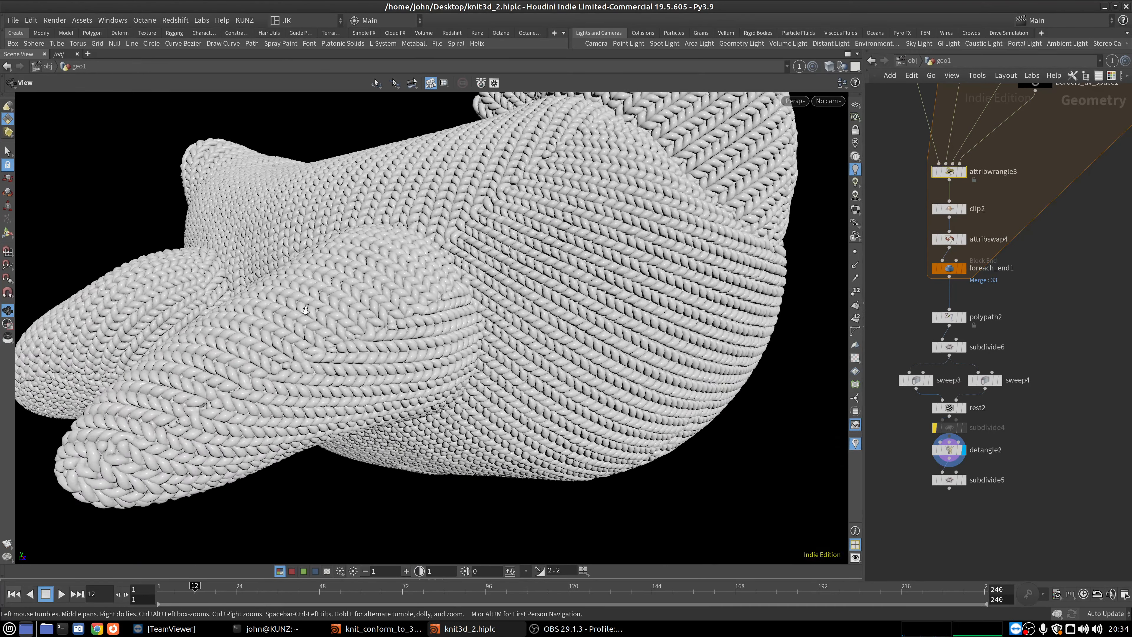
pyautogui.moveTo(309, 310)
pyautogui.mouseDown(button='right')
pyautogui.moveTo(414, 299)
pyautogui.moveTo(292, 307)
pyautogui.mouseUp(button='right')
pyautogui.moveTo(260, 236); pyautogui.dragTo(319, 300, button='middle')
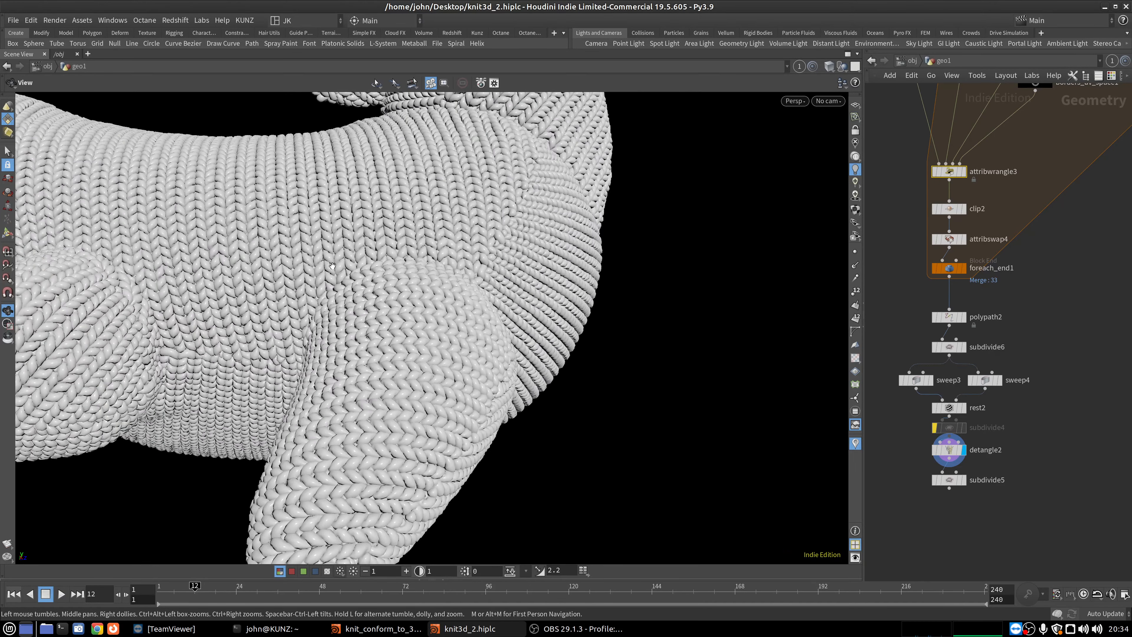
pyautogui.moveTo(345, 256); pyautogui.dragTo(267, 287)
pyautogui.moveTo(389, 214); pyautogui.dragTo(391, 301, button='middle')
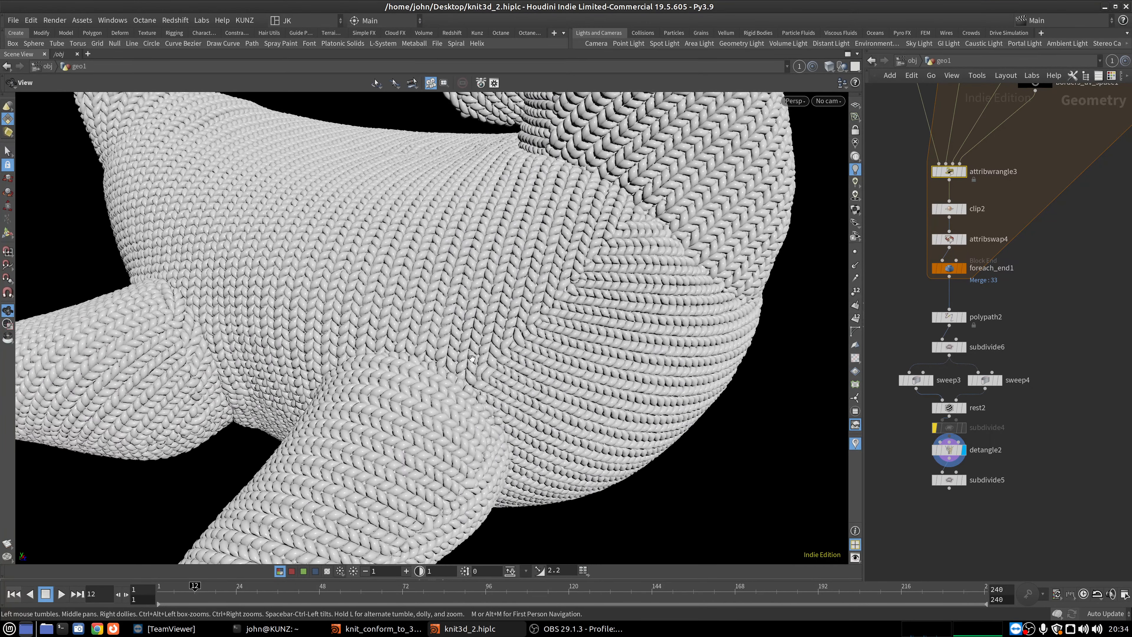
pyautogui.moveTo(491, 362); pyautogui.dragTo(365, 312)
pyautogui.moveTo(290, 298); pyautogui.dragTo(393, 313, button='middle')
pyautogui.moveTo(483, 362); pyautogui.dragTo(338, 357, button='right')
pyautogui.moveTo(414, 268); pyautogui.dragTo(401, 347, button='middle')
pyautogui.scroll(-5, 950, 415)
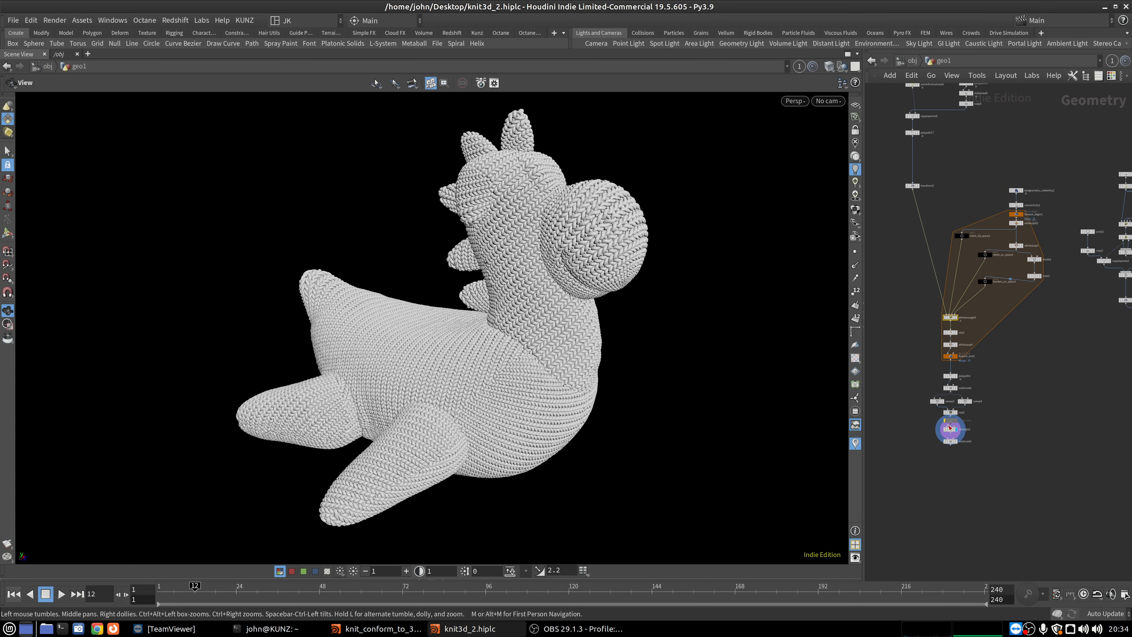
# Display the detangle3 node in the neighbouring network and inspect its open weave on the toy from several angles.
pyautogui.scroll(-3, 949, 427)
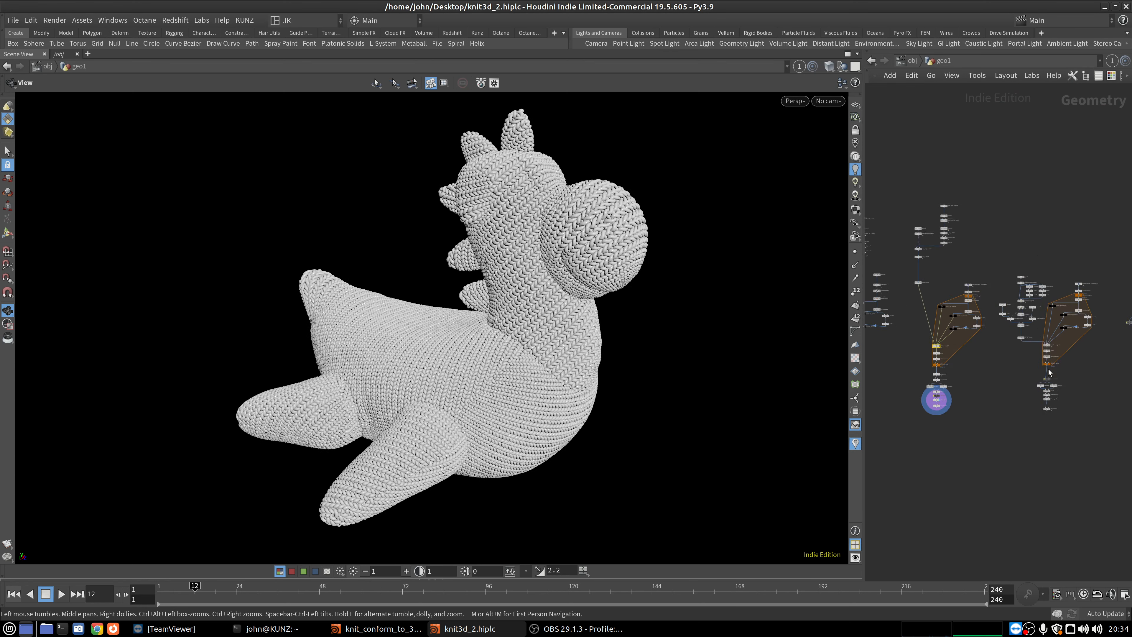
pyautogui.scroll(5, 1048, 372)
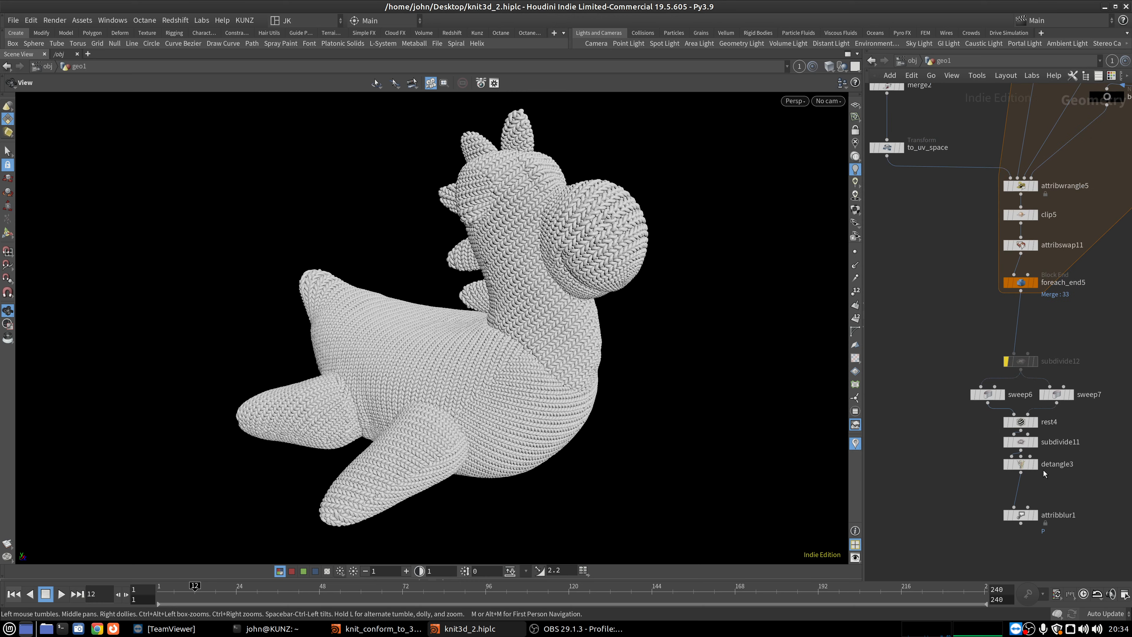
pyautogui.moveTo(1025, 473)
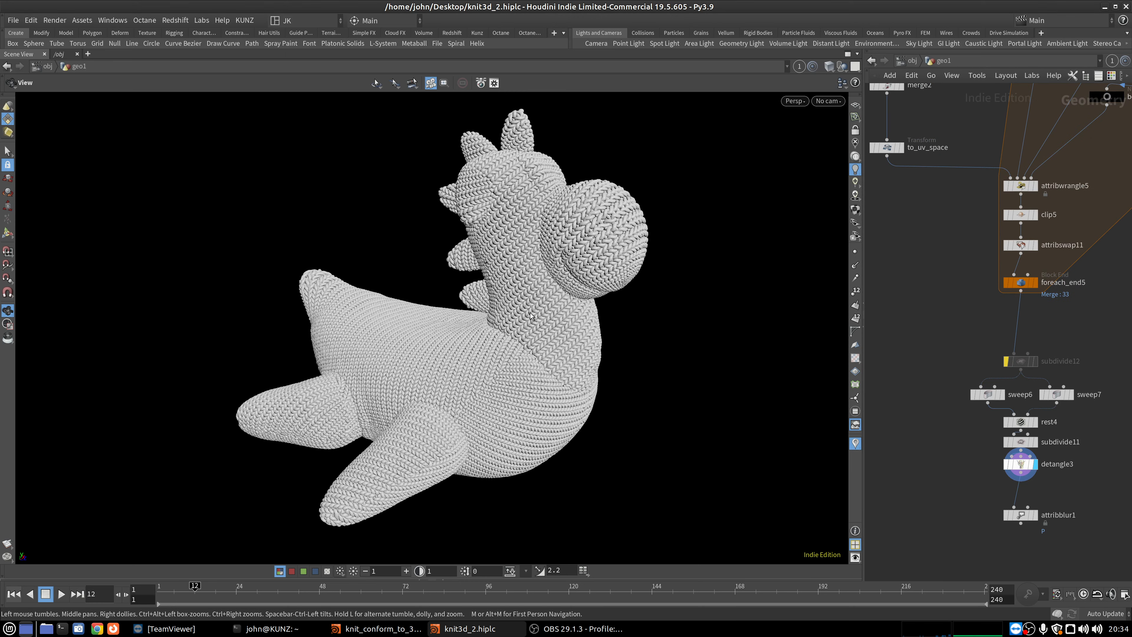
pyautogui.scroll(5, 535, 356)
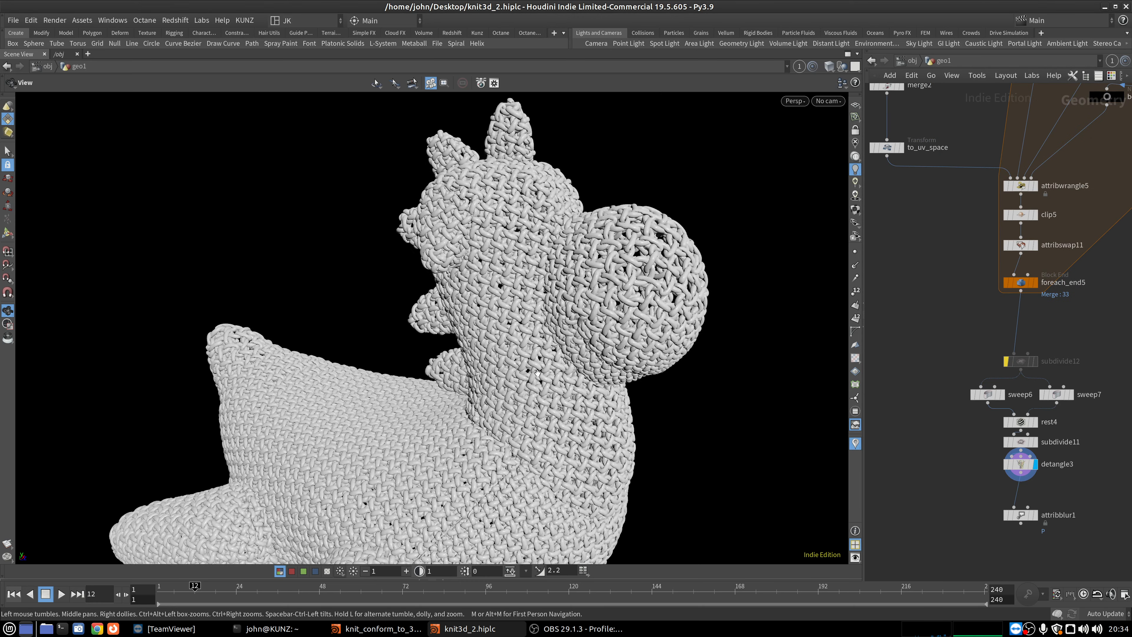
pyautogui.scroll(3, 670, 209)
pyautogui.moveTo(595, 255); pyautogui.dragTo(382, 351)
pyautogui.moveTo(382, 351); pyautogui.dragTo(285, 344, button='right')
pyautogui.moveTo(446, 370); pyautogui.dragTo(708, 413)
# Display the to_uv_space transform node after merge2, frame its flat pattern and examine the pattern up close.
pyautogui.scroll(-5, 1030, 404)
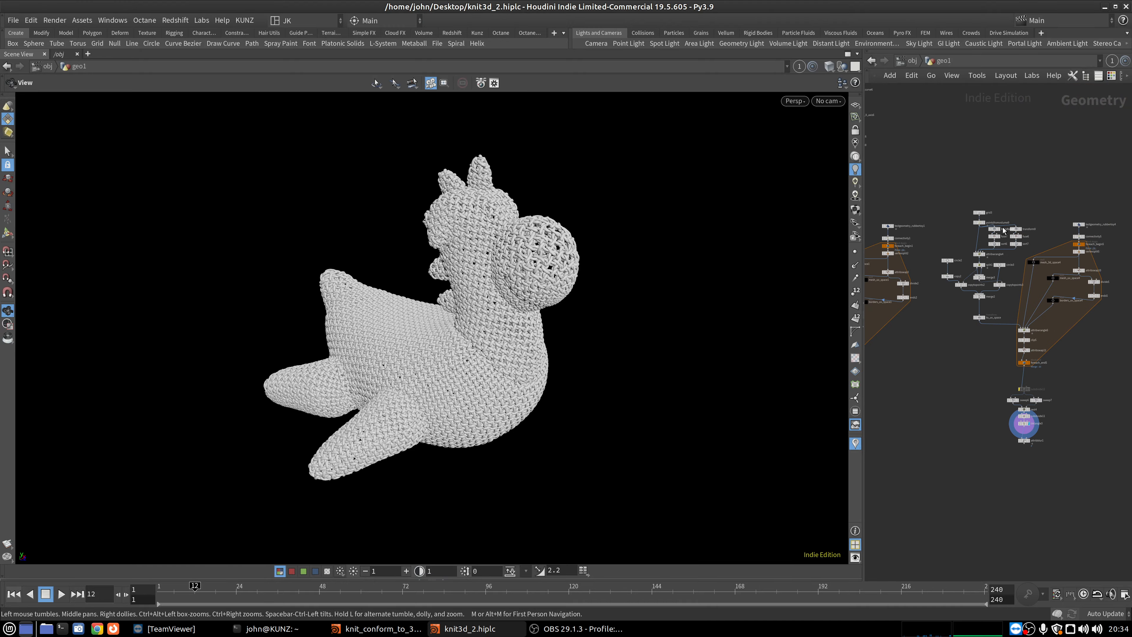
pyautogui.scroll(7, 983, 310)
pyautogui.click(972, 332)
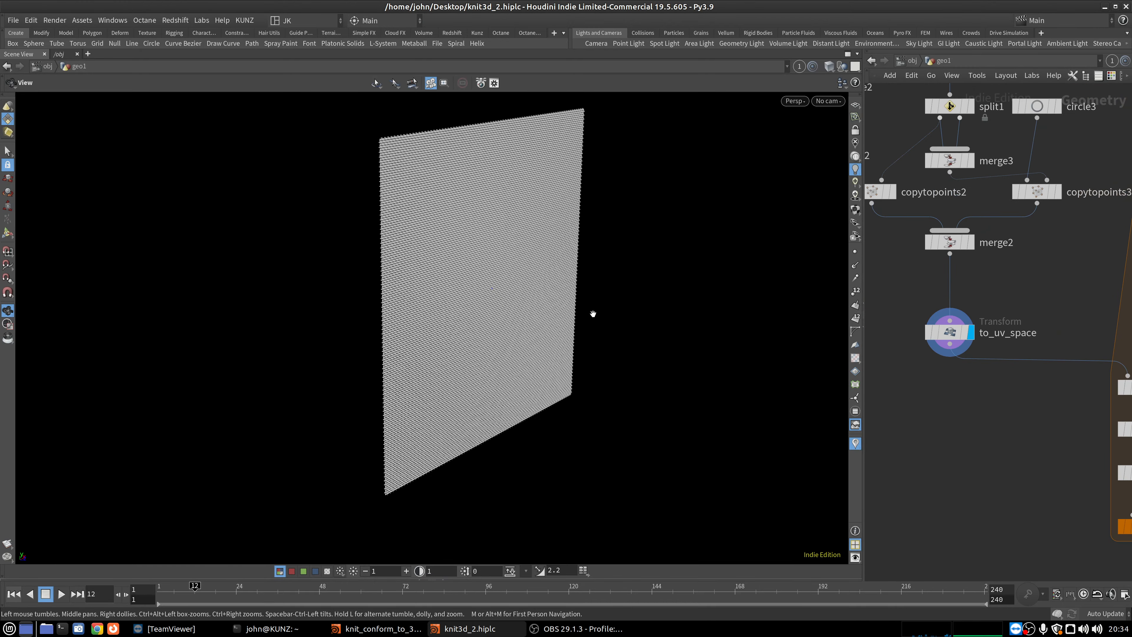
pyautogui.press('g')
pyautogui.scroll(3, 551, 251)
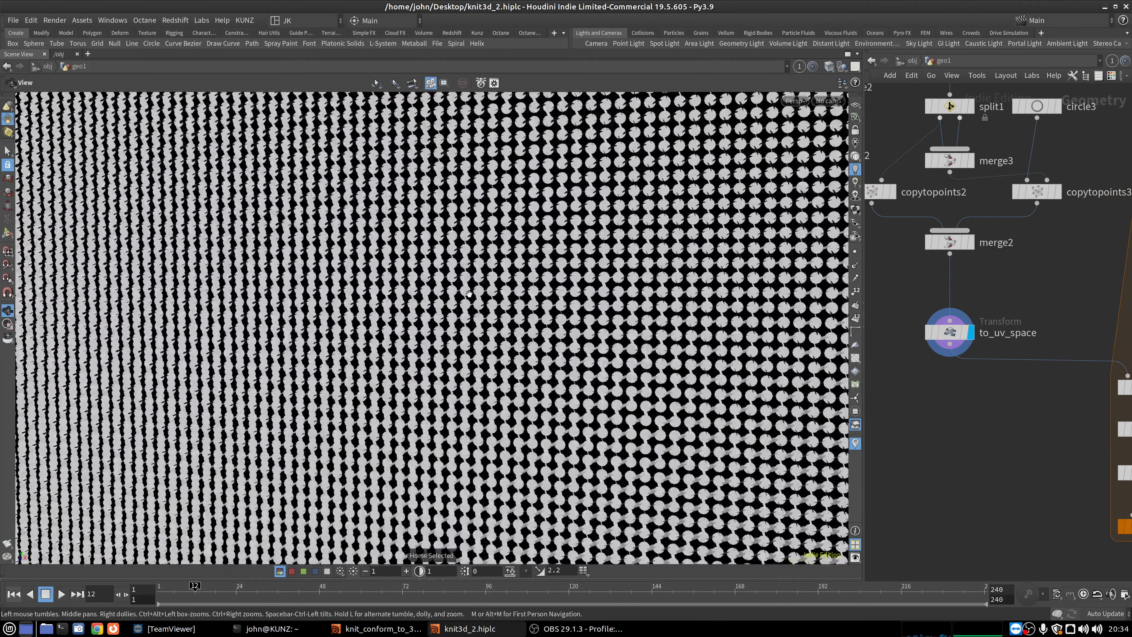
pyautogui.scroll(5, 394, 284)
# Display the to_uv_space1 transform node in the next network to view its flat grid of lines.
pyautogui.scroll(-8, 964, 464)
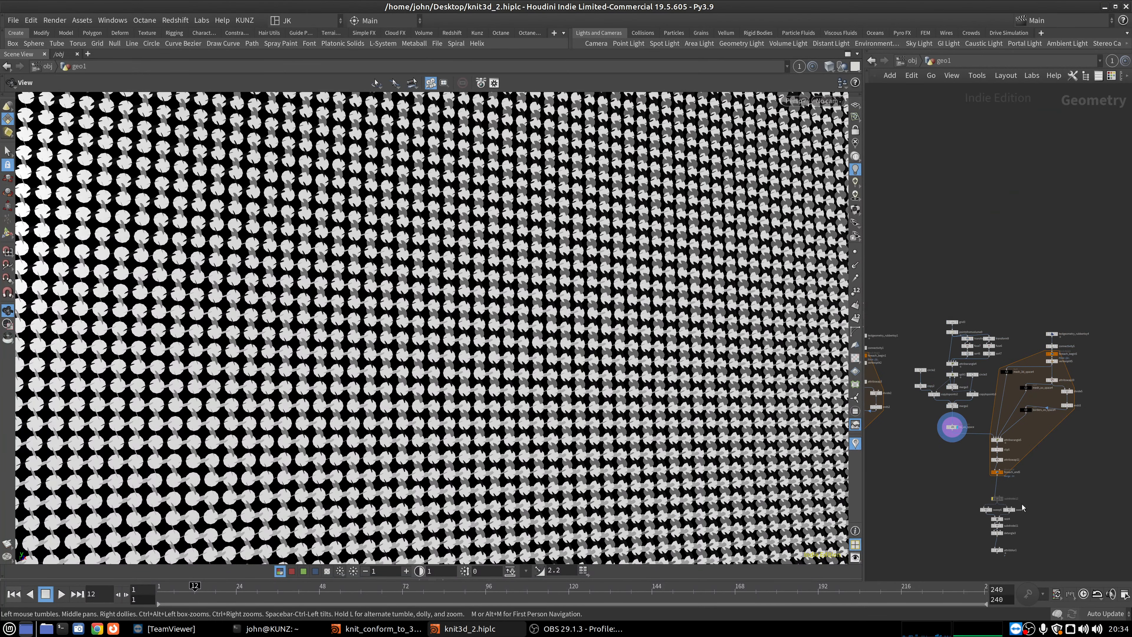
pyautogui.scroll(3, 916, 388)
pyautogui.scroll(4, 1072, 326)
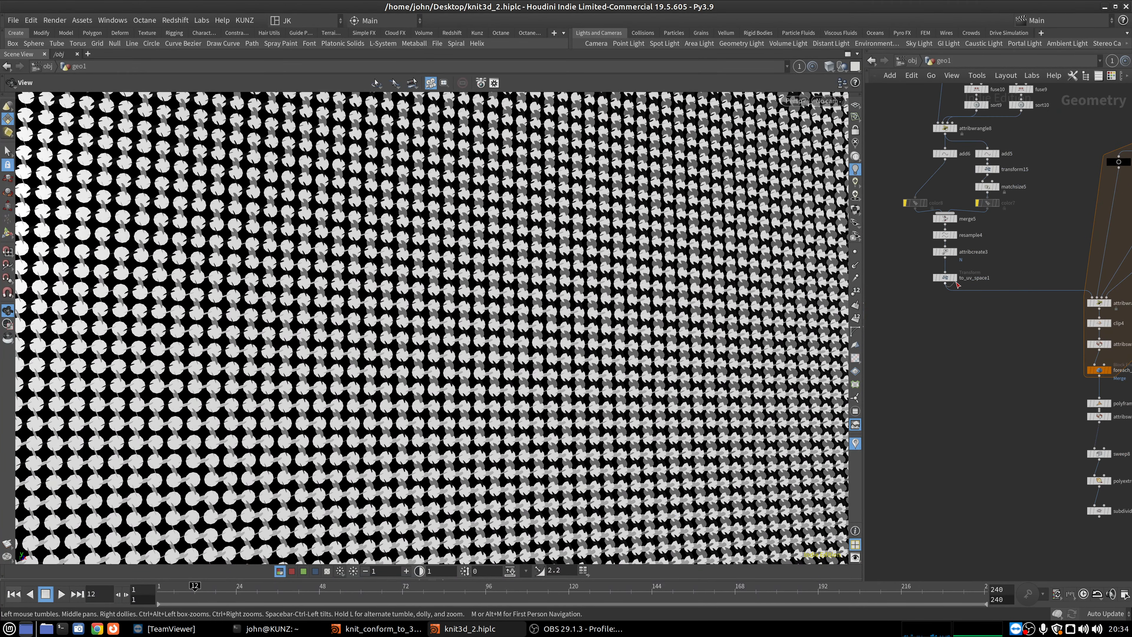
pyautogui.click(953, 276)
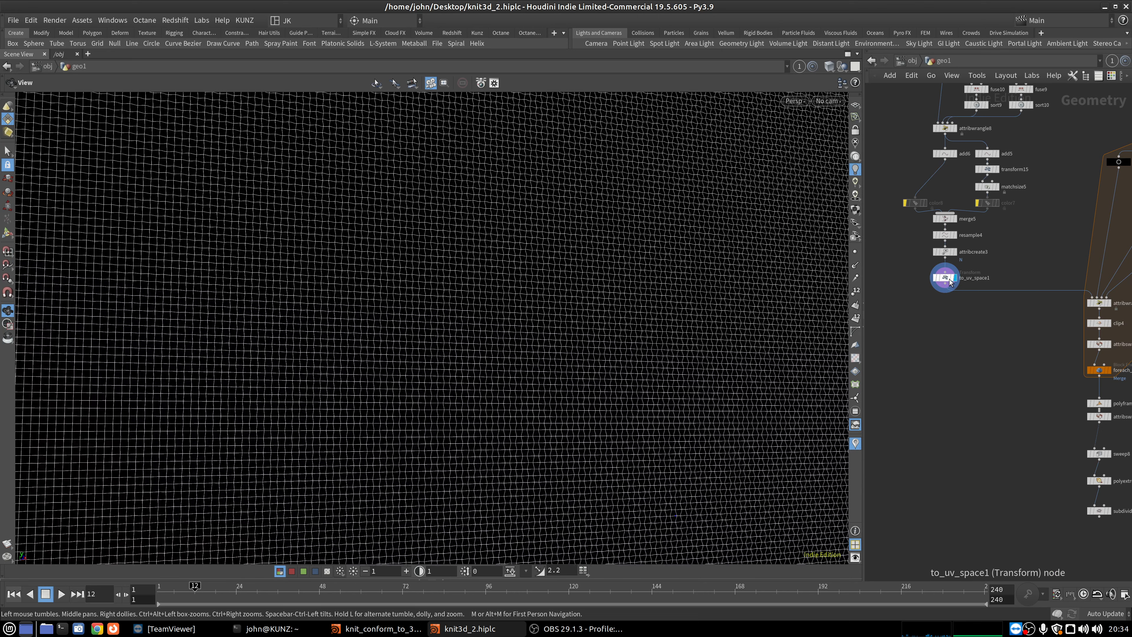
pyautogui.scroll(4, 1037, 457)
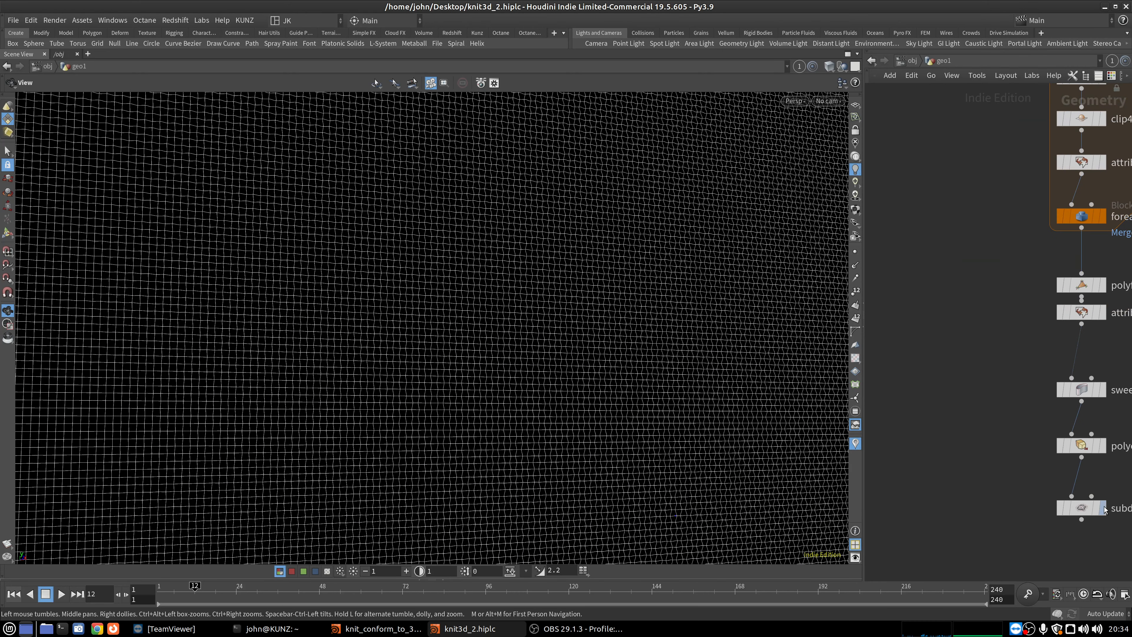
# Display the polyextrude node above the subdivide node and inspect its white woven surface on the toy, up close and from the side.
pyautogui.click(1105, 448)
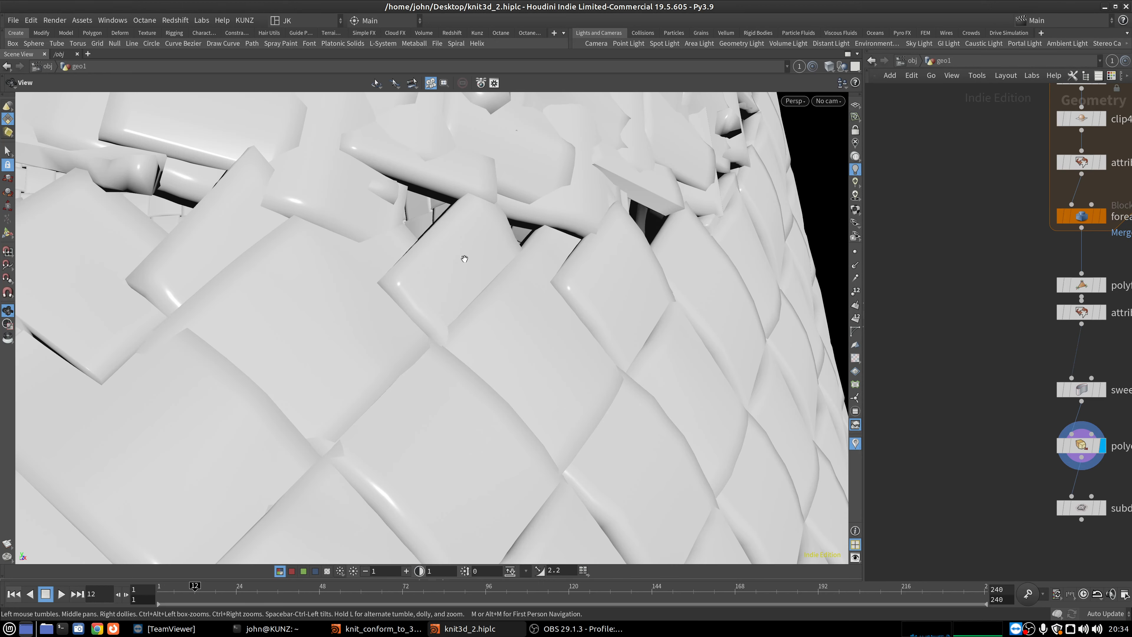
pyautogui.press('g')
pyautogui.moveTo(421, 286); pyautogui.dragTo(359, 345)
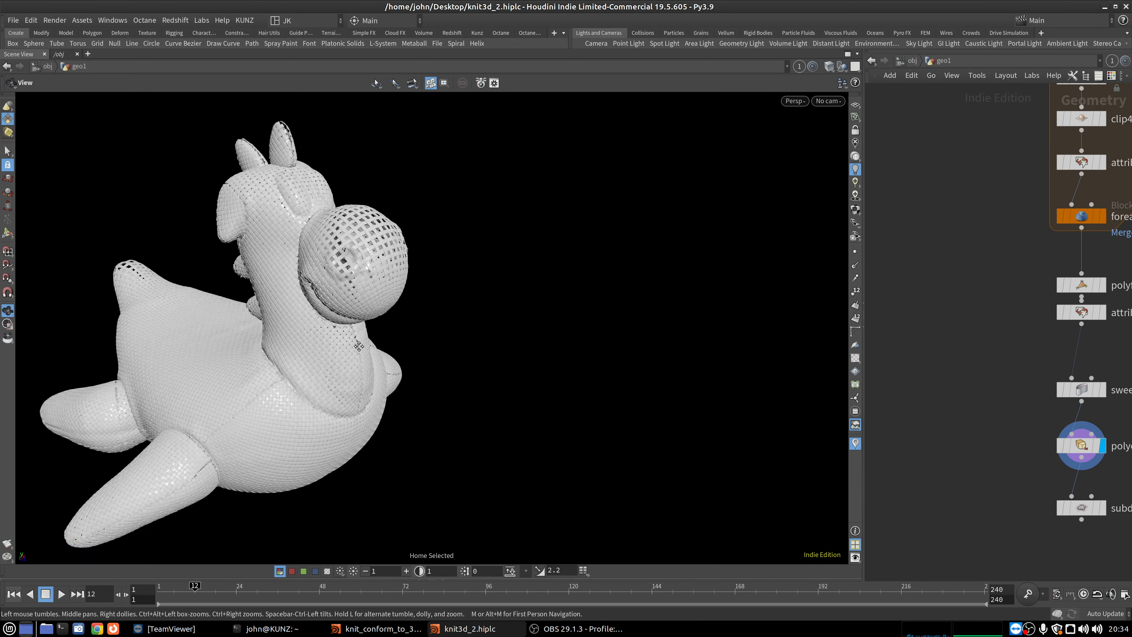
pyautogui.scroll(10, 558, 277)
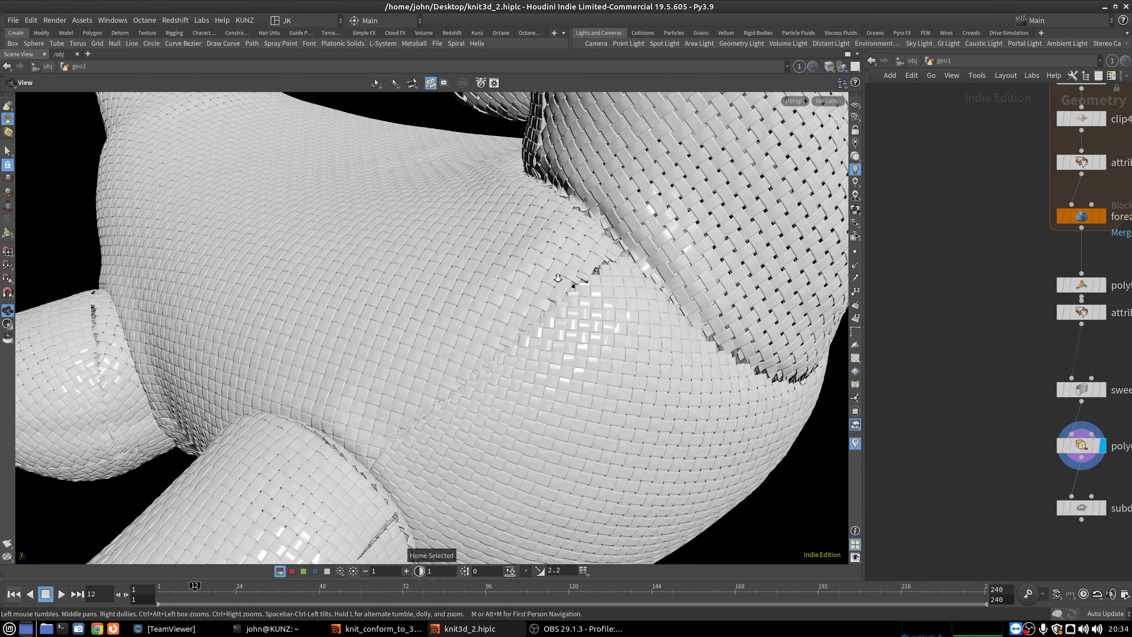
pyautogui.moveTo(558, 277); pyautogui.dragTo(449, 448)
pyautogui.scroll(8, 492, 257)
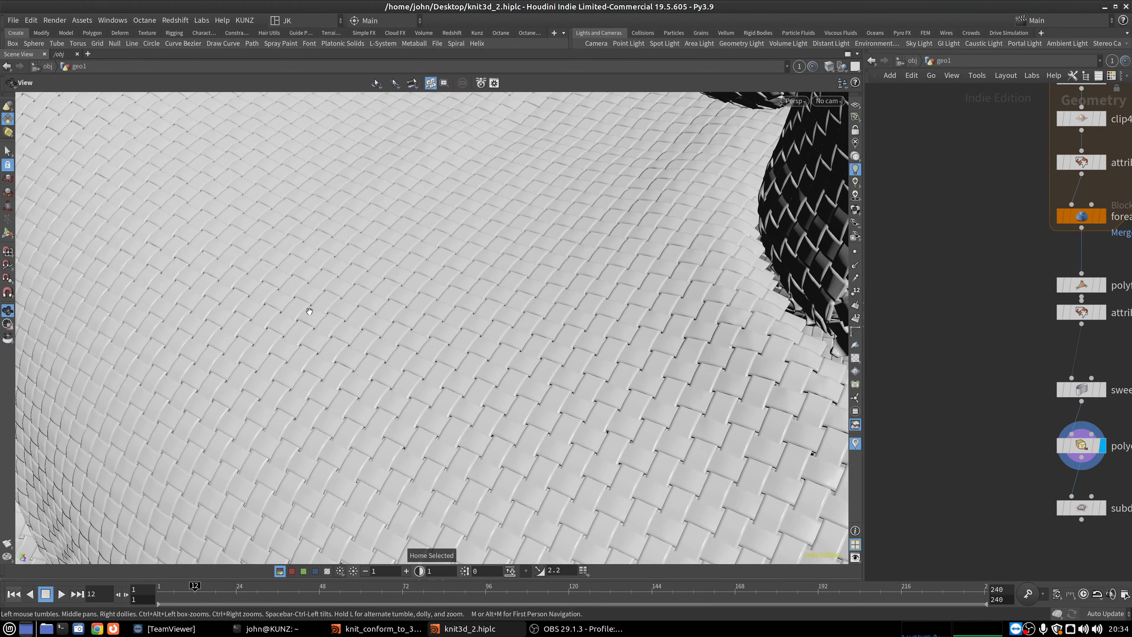
pyautogui.moveTo(459, 259); pyautogui.dragTo(189, 373)
pyautogui.moveTo(415, 239); pyautogui.dragTo(441, 290)
pyautogui.scroll(-4, 909, 430)
pyautogui.scroll(-4, 908, 427)
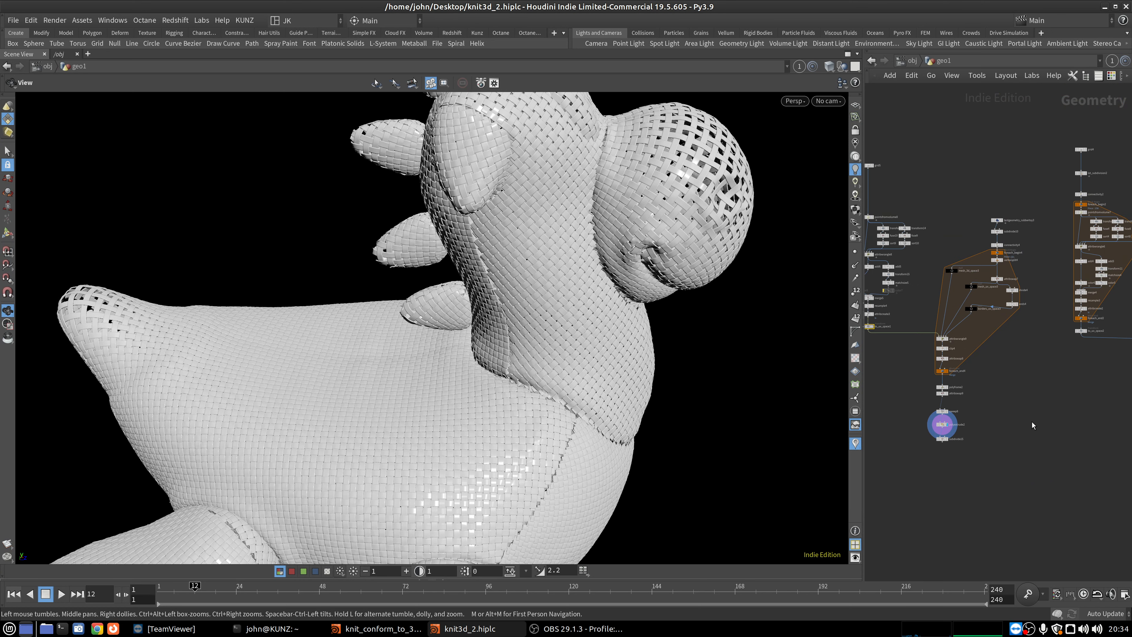
# Display the sweep_ribbon1 node in the next network and inspect the orange and purple weave on the toy's side and chest.
pyautogui.moveTo(1031, 425); pyautogui.dragTo(823, 456, button='middle')
pyautogui.moveTo(937, 400); pyautogui.dragTo(989, 408, button='middle')
pyautogui.scroll(5, 1076, 481)
pyautogui.scroll(3, 1024, 503)
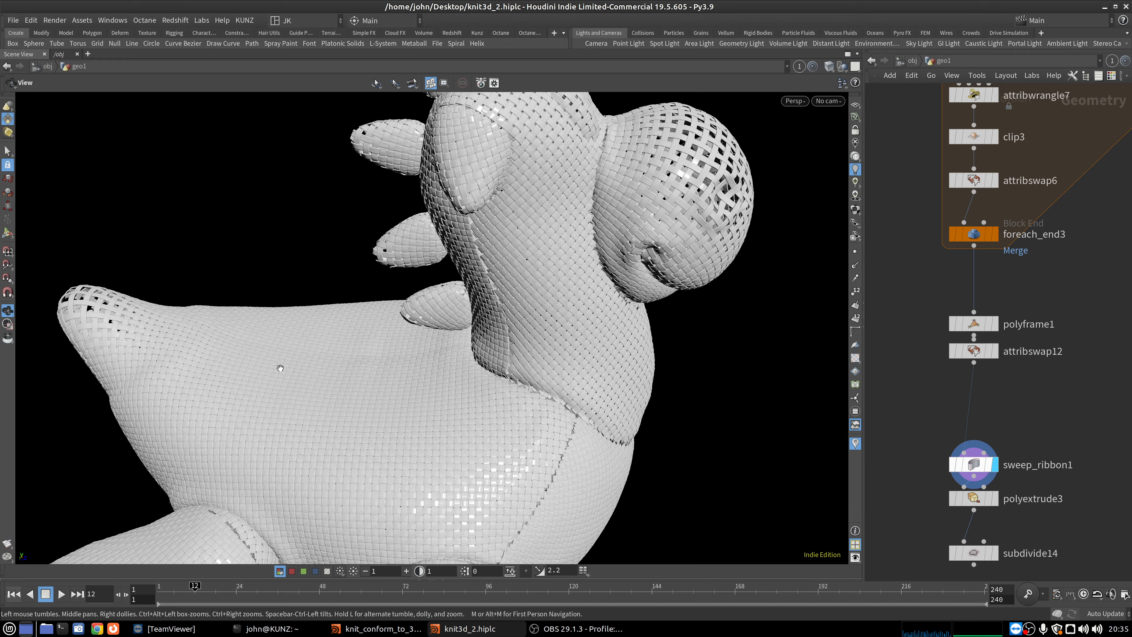
pyautogui.moveTo(384, 426); pyautogui.dragTo(365, 369, button='middle')
pyautogui.moveTo(364, 369); pyautogui.dragTo(535, 392)
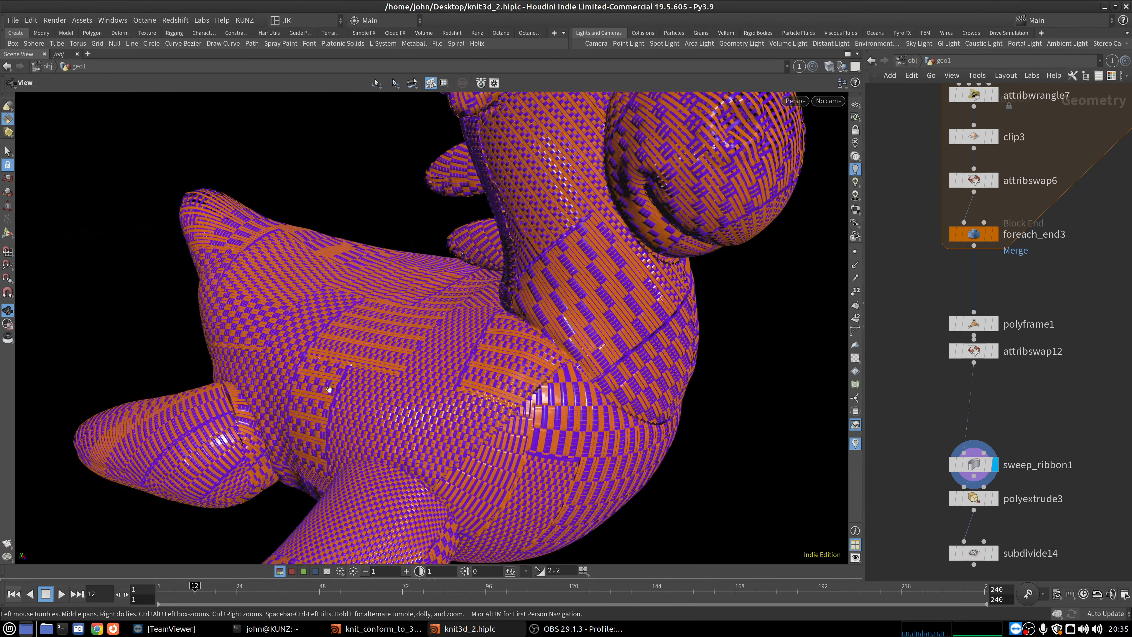
pyautogui.moveTo(534, 393); pyautogui.dragTo(460, 344, button='right')
pyautogui.moveTo(373, 330); pyautogui.dragTo(353, 368)
pyautogui.moveTo(353, 367); pyautogui.dragTo(344, 329, button='right')
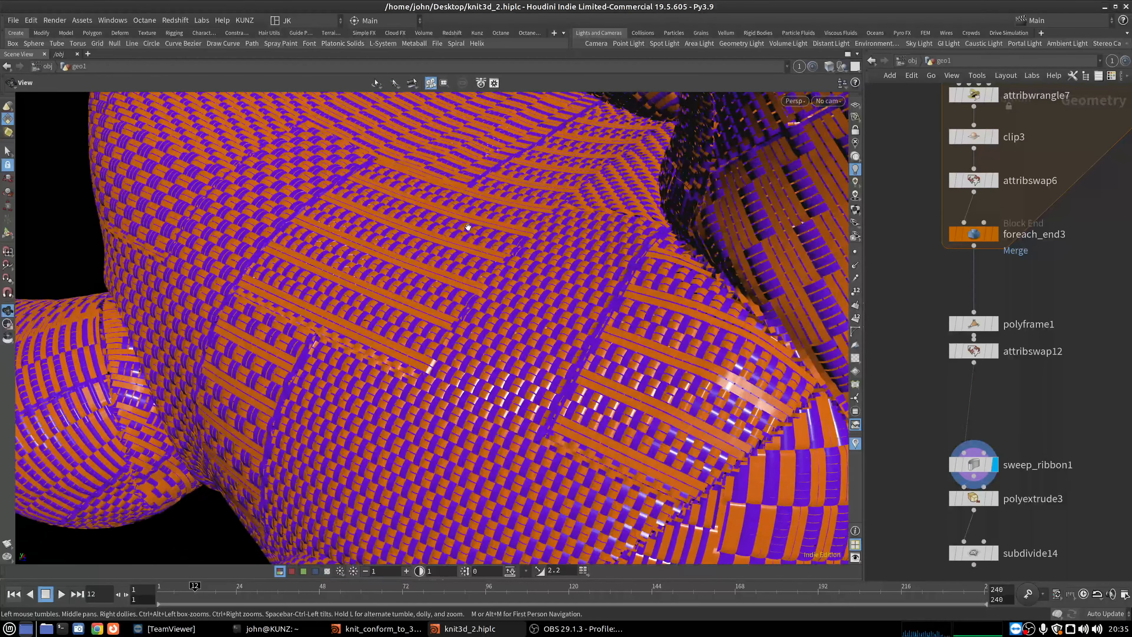
pyautogui.moveTo(581, 361); pyautogui.dragTo(311, 370, button='right')
pyautogui.moveTo(493, 361); pyautogui.dragTo(464, 303)
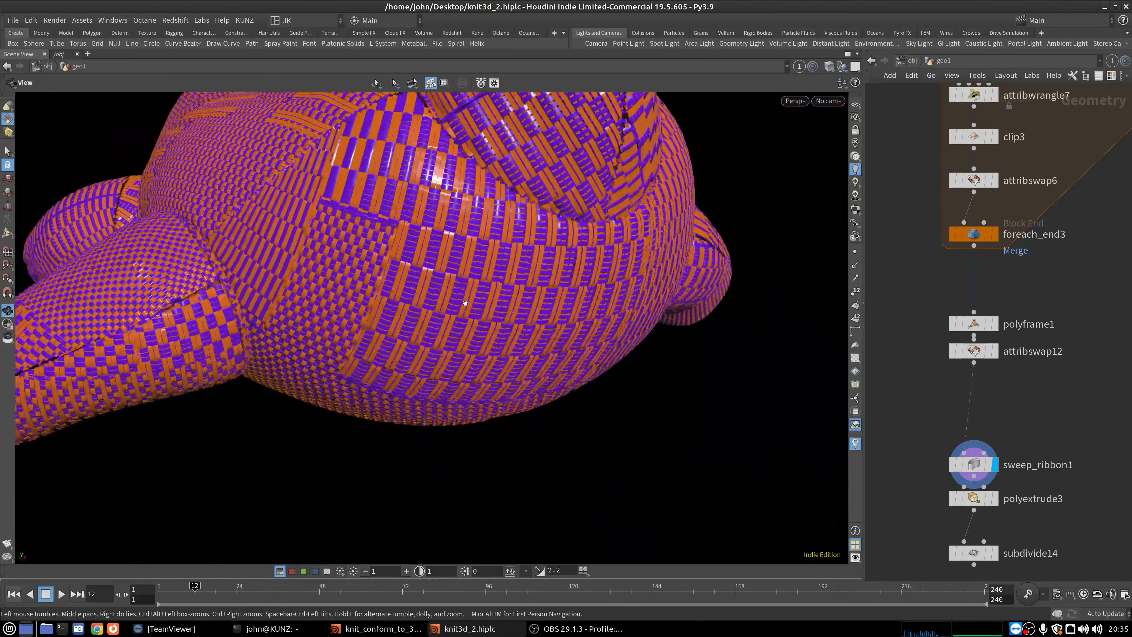
# Inspect the coloured weave around the toy's belly, flippers and tail, ending with a view of the neck and head.
pyautogui.moveTo(464, 303); pyautogui.dragTo(479, 388, button='middle')
pyautogui.moveTo(479, 388); pyautogui.dragTo(292, 413, button='right')
pyautogui.moveTo(292, 412)
pyautogui.mouseDown()
pyautogui.moveTo(316, 296)
pyautogui.moveTo(285, 395)
pyautogui.mouseUp()
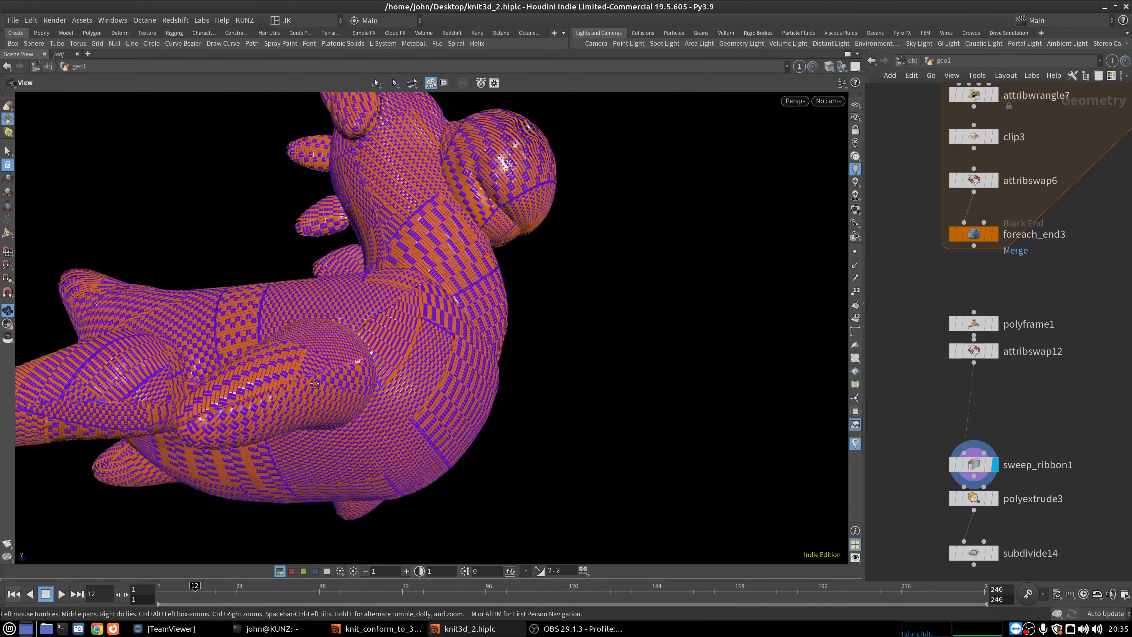
pyautogui.moveTo(285, 395); pyautogui.dragTo(404, 352, button='middle')
pyautogui.moveTo(403, 353); pyautogui.dragTo(375, 352, button='right')
pyautogui.moveTo(374, 353); pyautogui.dragTo(363, 307)
pyautogui.moveTo(363, 308); pyautogui.dragTo(412, 309, button='middle')
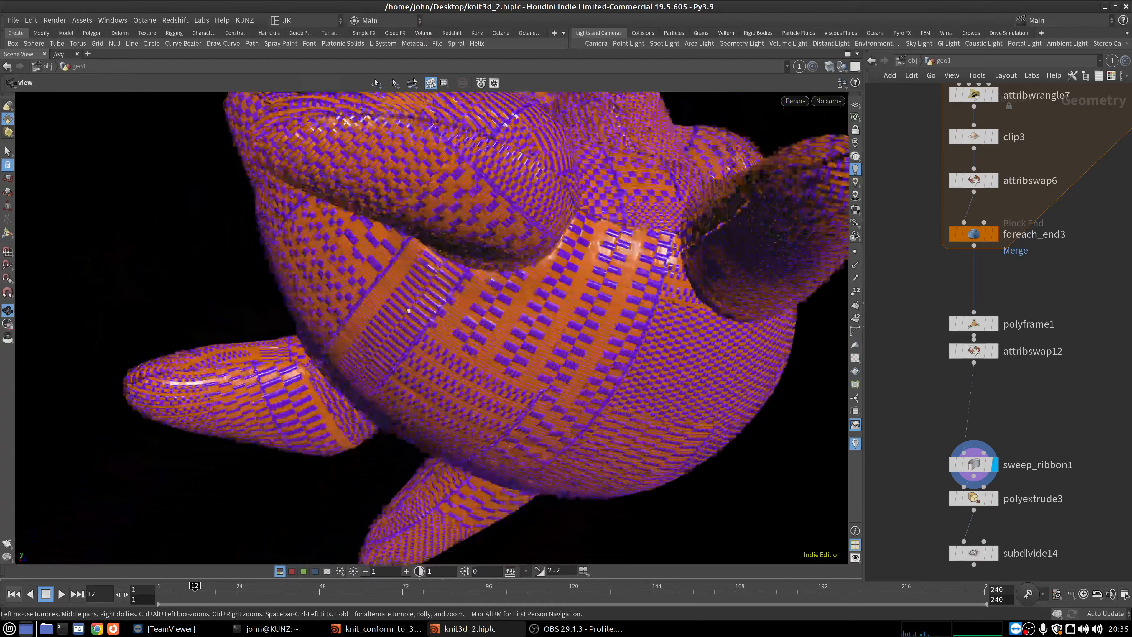
pyautogui.moveTo(412, 309); pyautogui.dragTo(472, 285)
pyautogui.moveTo(473, 286); pyautogui.dragTo(519, 392, button='middle')
pyautogui.moveTo(519, 393); pyautogui.dragTo(312, 343)
pyautogui.moveTo(312, 344); pyautogui.dragTo(372, 392, button='middle')
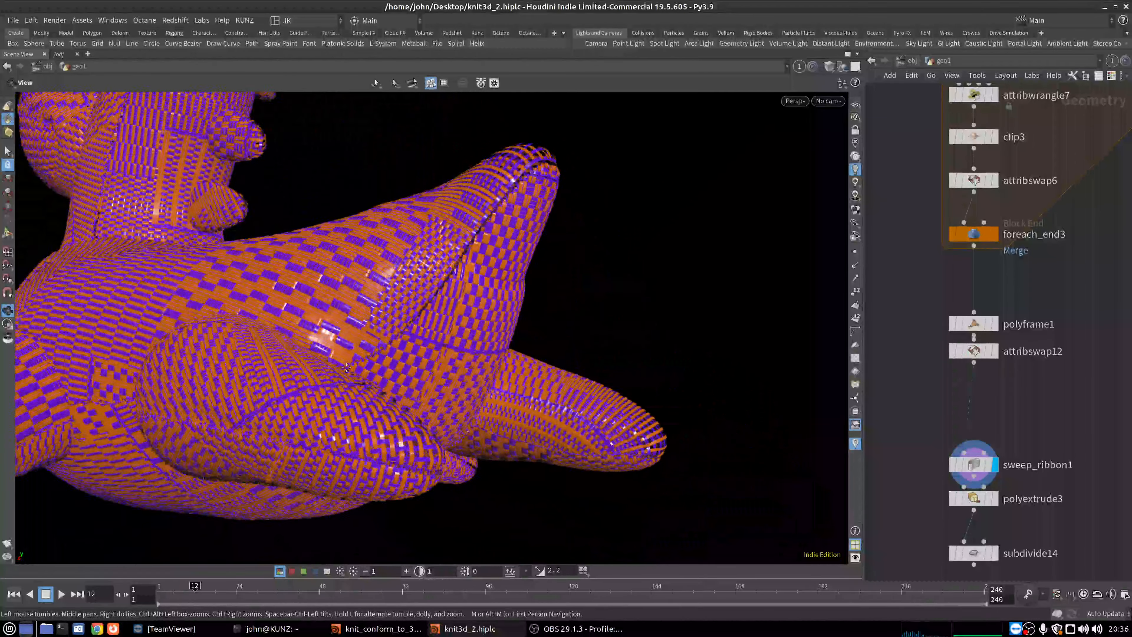
pyautogui.moveTo(372, 393); pyautogui.dragTo(350, 337)
pyautogui.moveTo(350, 337); pyautogui.dragTo(165, 395, button='right')
pyautogui.moveTo(165, 395); pyautogui.dragTo(496, 238)
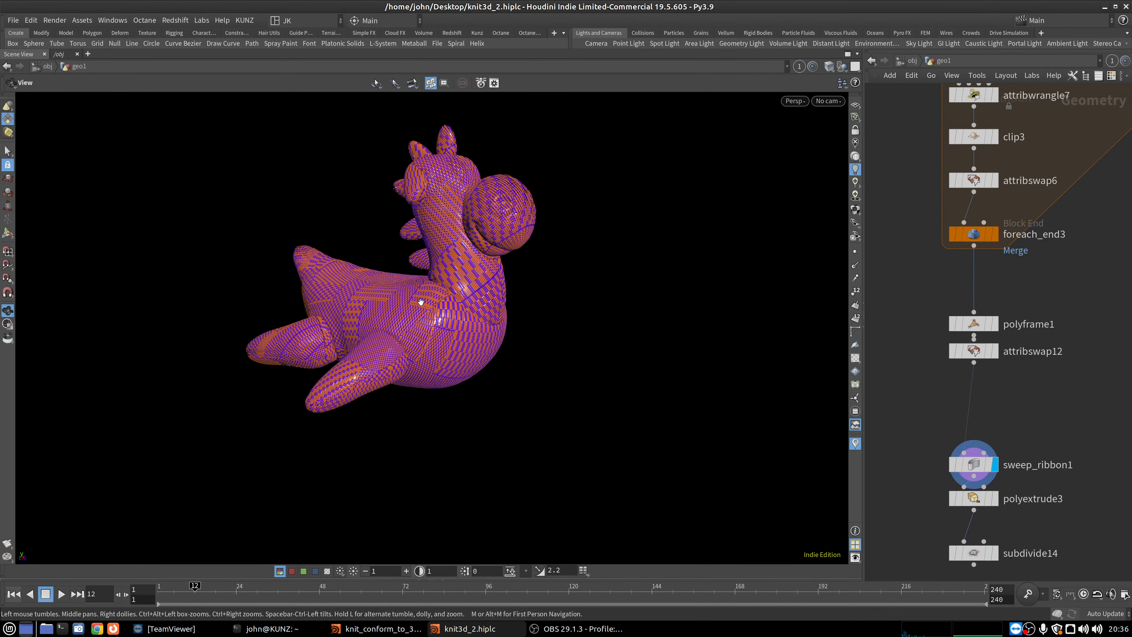
pyautogui.moveTo(420, 302); pyautogui.dragTo(624, 189, button='right')
# Review the node networks, covering the foreach loop that feeds to_uv_space2 and the network from foreach_end1 to subdivide5.
pyautogui.scroll(-5, 1034, 431)
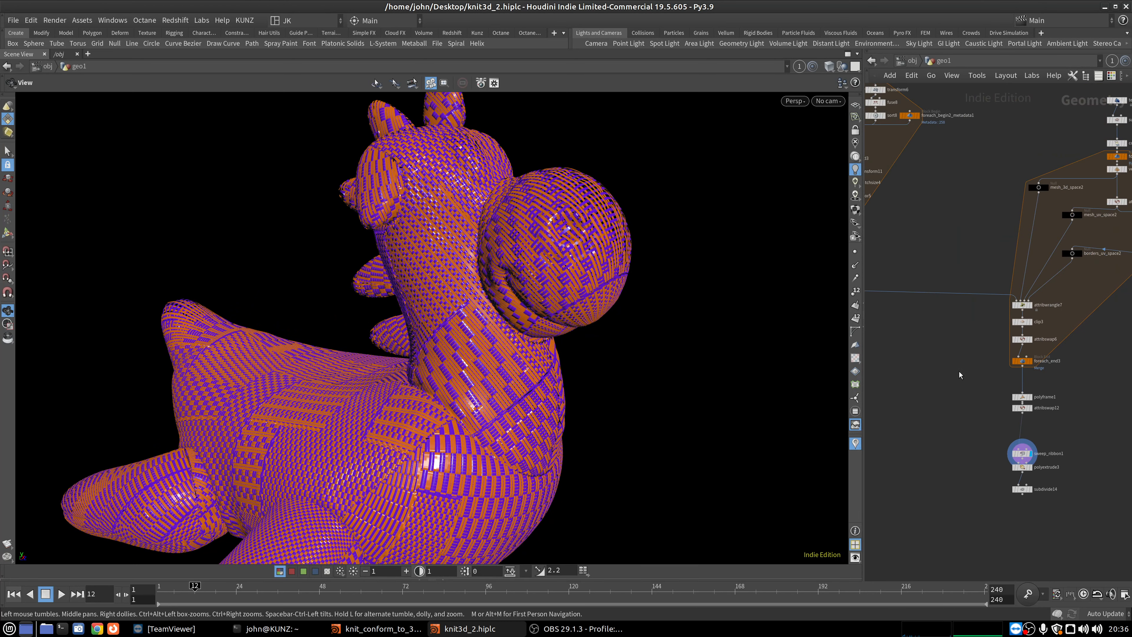
pyautogui.scroll(5, 918, 393)
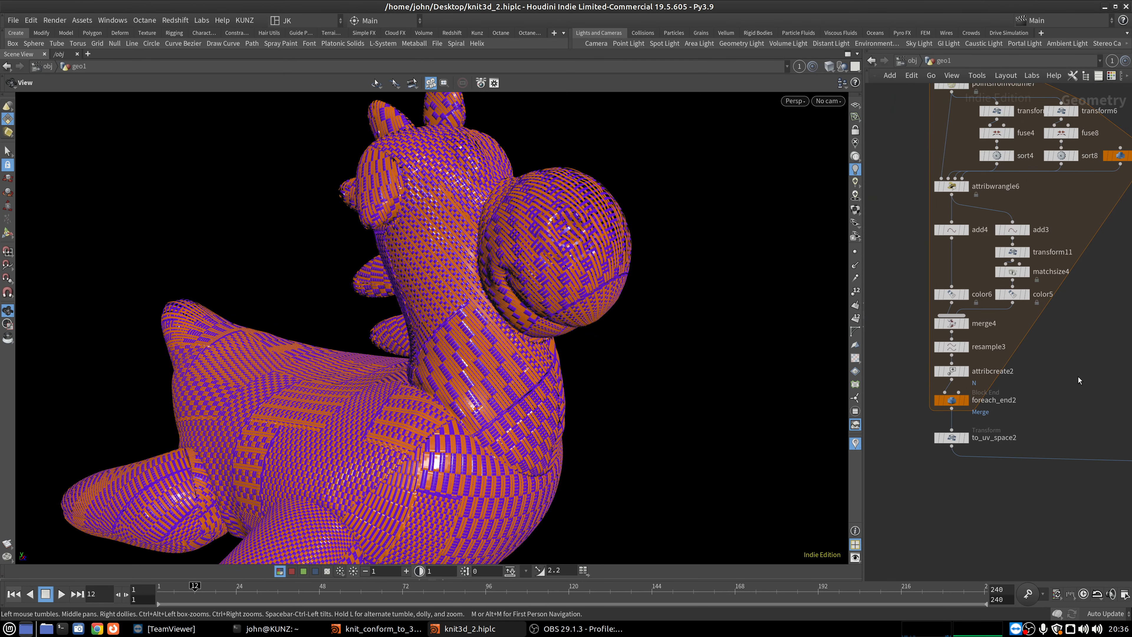
pyautogui.scroll(-5, 971, 448)
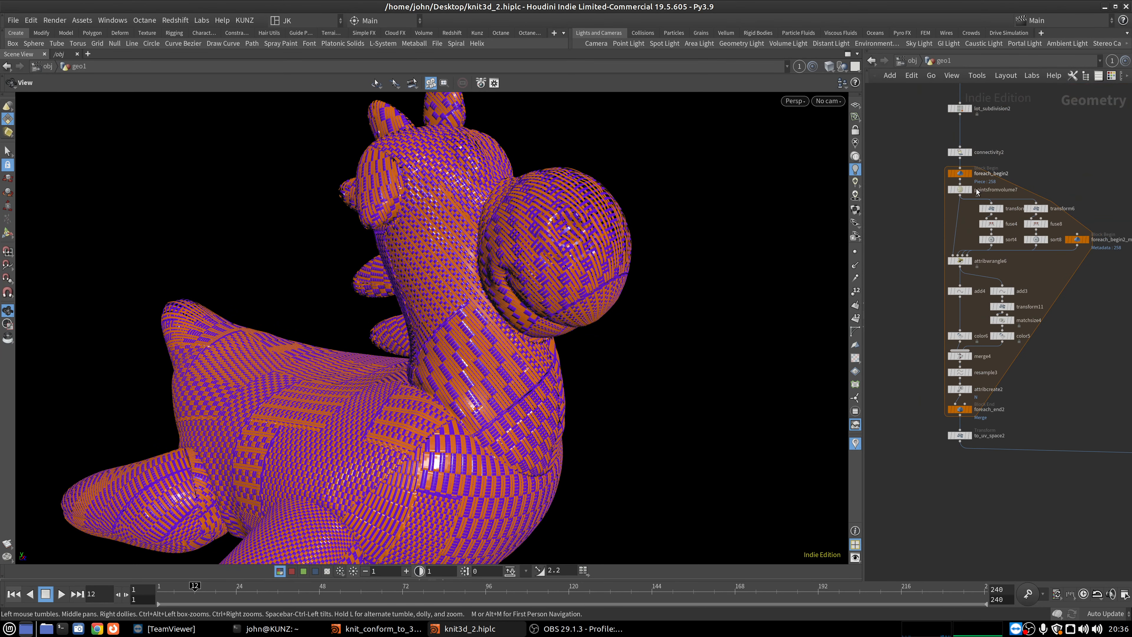
pyautogui.scroll(-3, 955, 262)
pyautogui.scroll(-4, 954, 262)
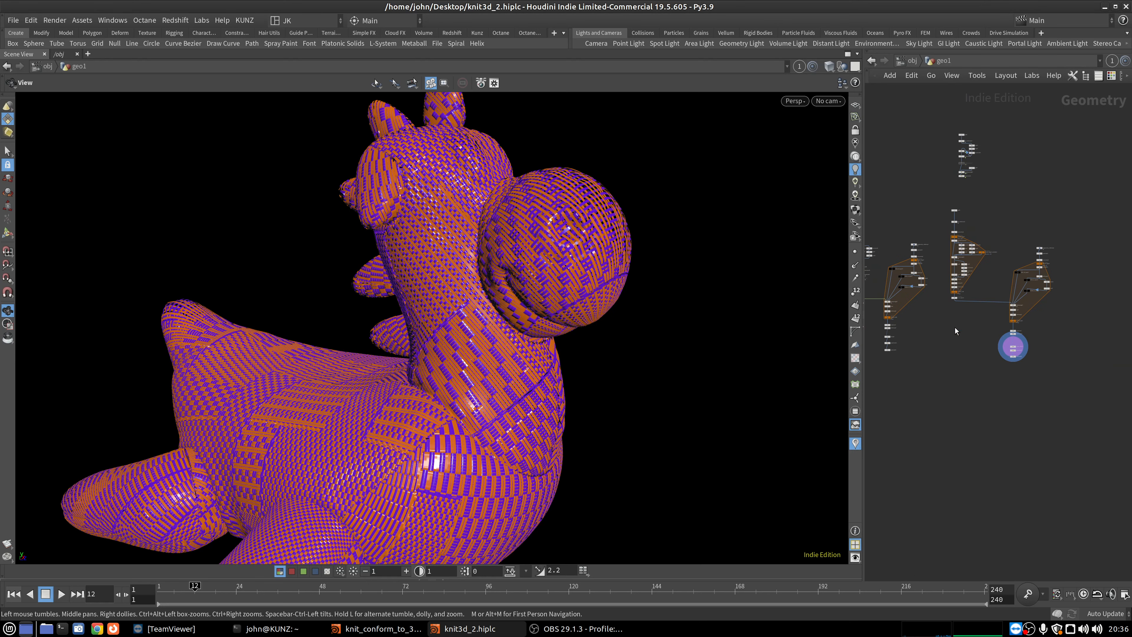
pyautogui.moveTo(909, 365); pyautogui.dragTo(993, 362, button='middle')
pyautogui.scroll(4, 931, 362)
pyautogui.moveTo(921, 351); pyautogui.dragTo(1063, 460, button='middle')
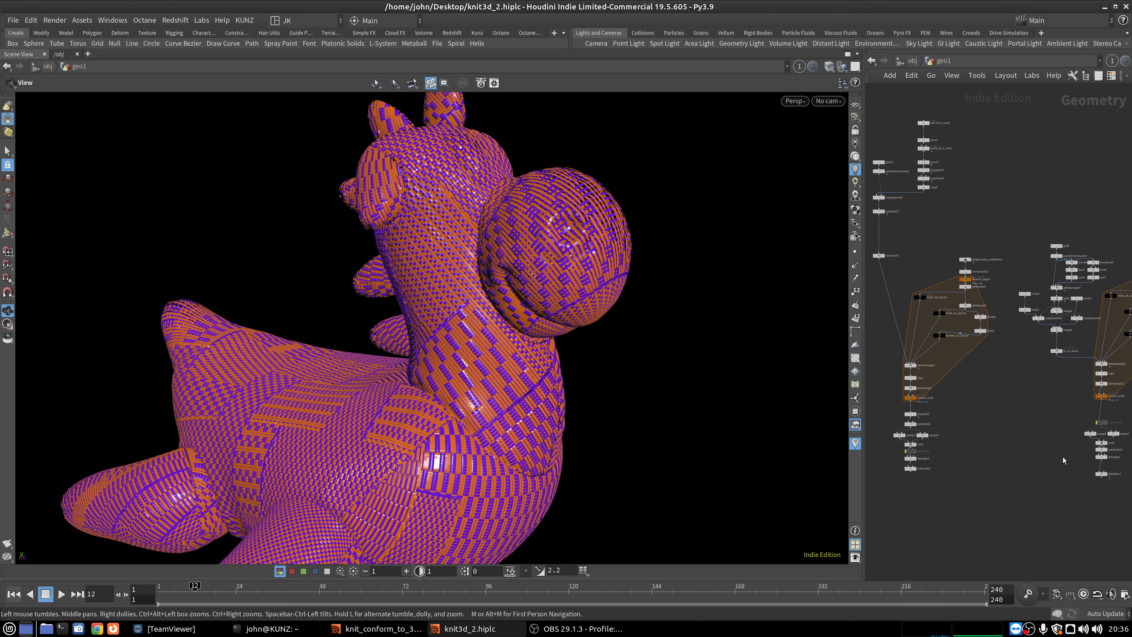
pyautogui.scroll(4, 927, 405)
pyautogui.moveTo(980, 451); pyautogui.dragTo(1041, 417, button='middle')
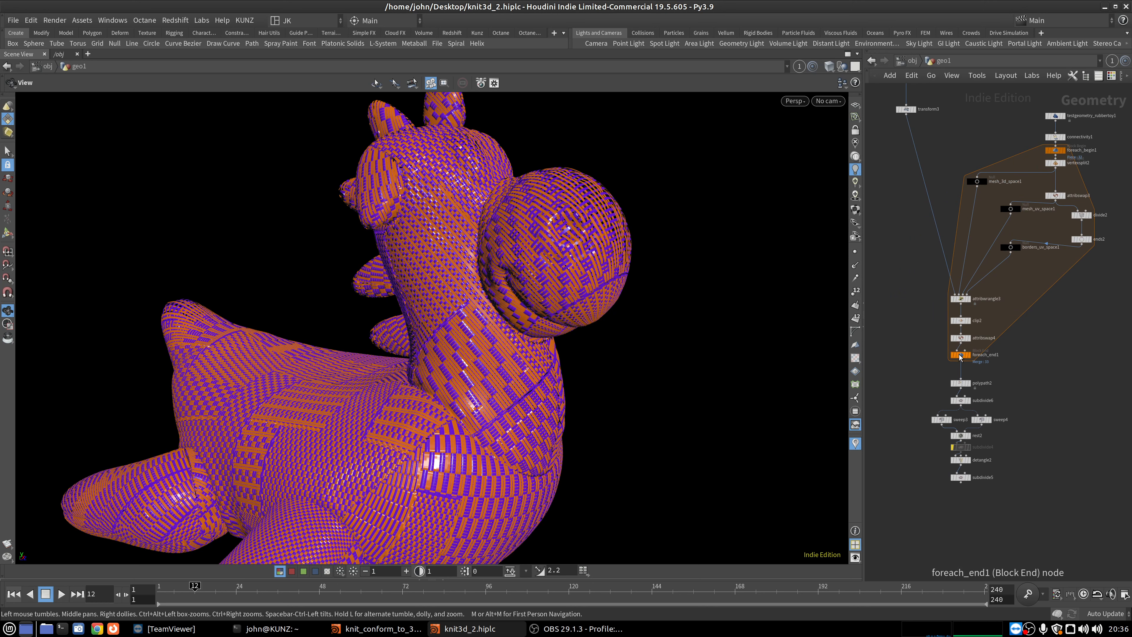
pyautogui.scroll(2, 946, 321)
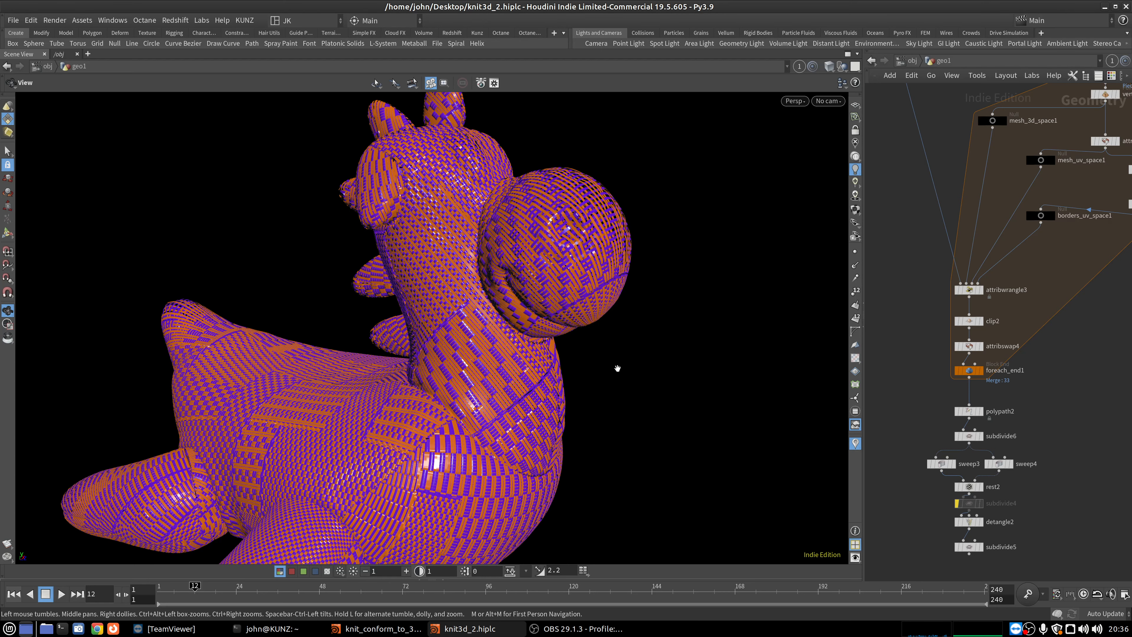
pyautogui.moveTo(617, 367); pyautogui.dragTo(647, 326, button='middle')
pyautogui.moveTo(591, 334); pyautogui.dragTo(510, 360, button='right')
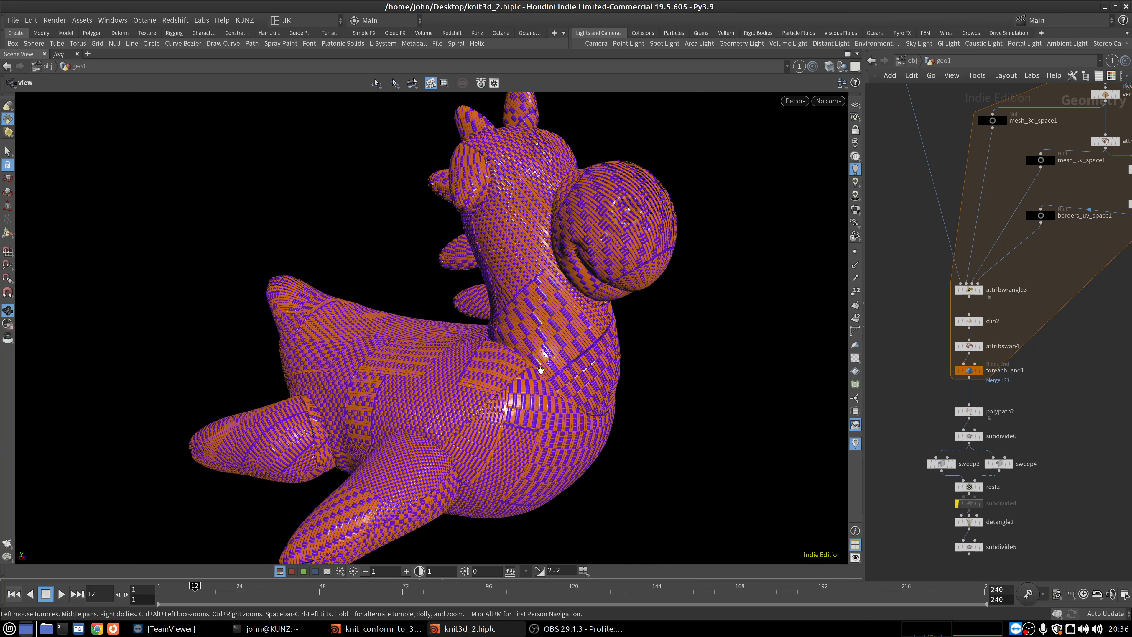
pyautogui.moveTo(567, 401); pyautogui.dragTo(540, 378, button='middle')
pyautogui.moveTo(540, 378); pyautogui.dragTo(567, 368)
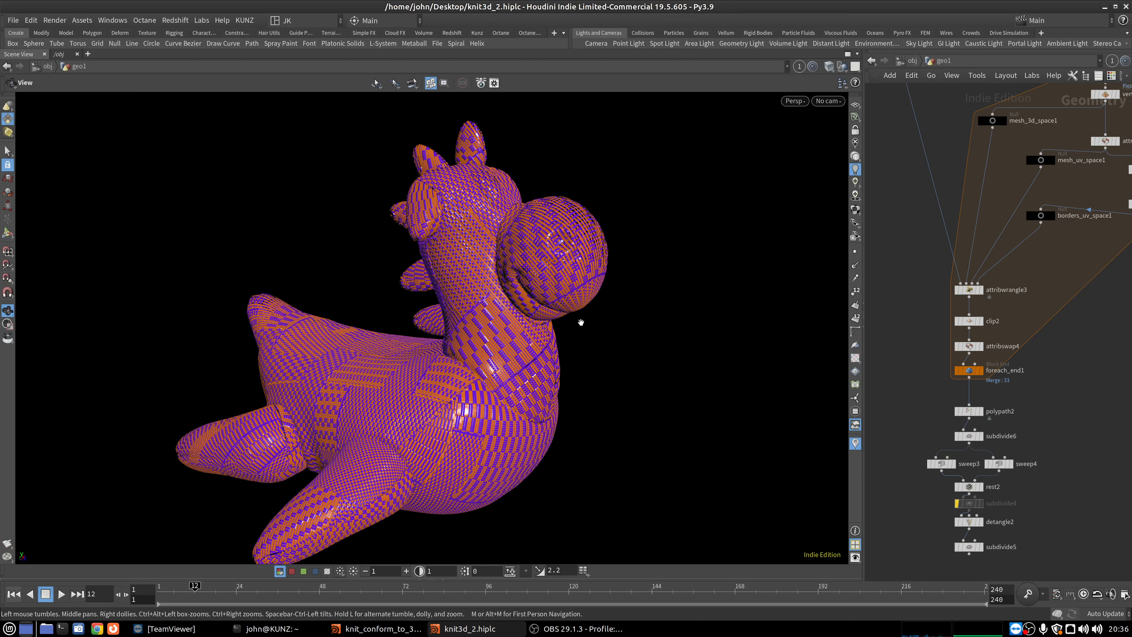
pyautogui.moveTo(582, 326); pyautogui.dragTo(584, 317, button='middle')
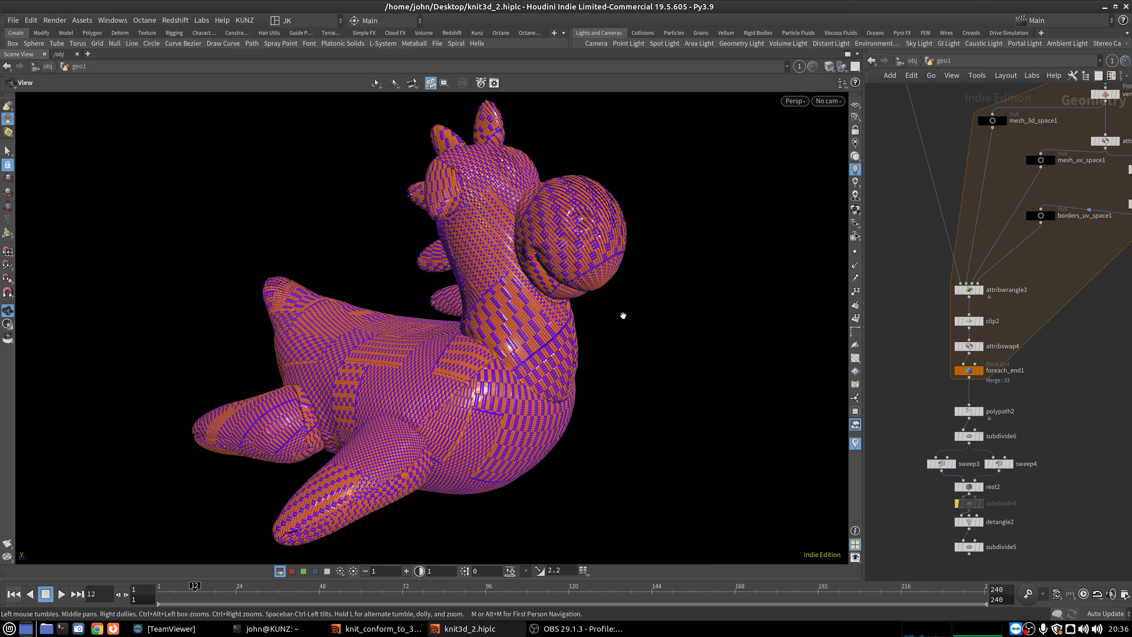
pyautogui.rightClick(1030, 629)
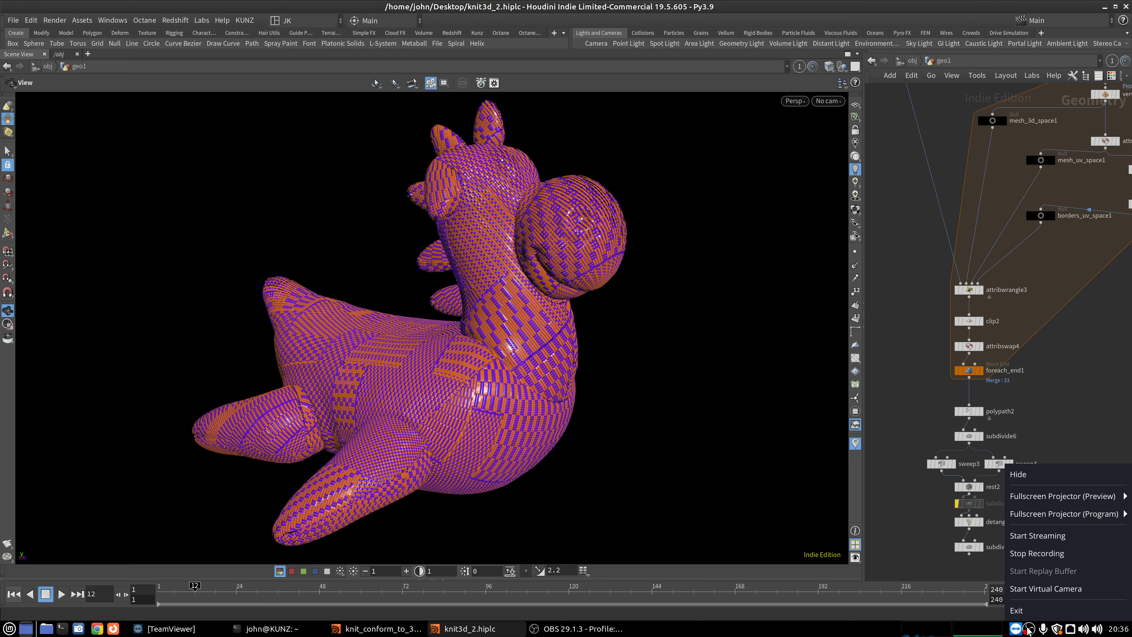
pyautogui.click(1038, 553)
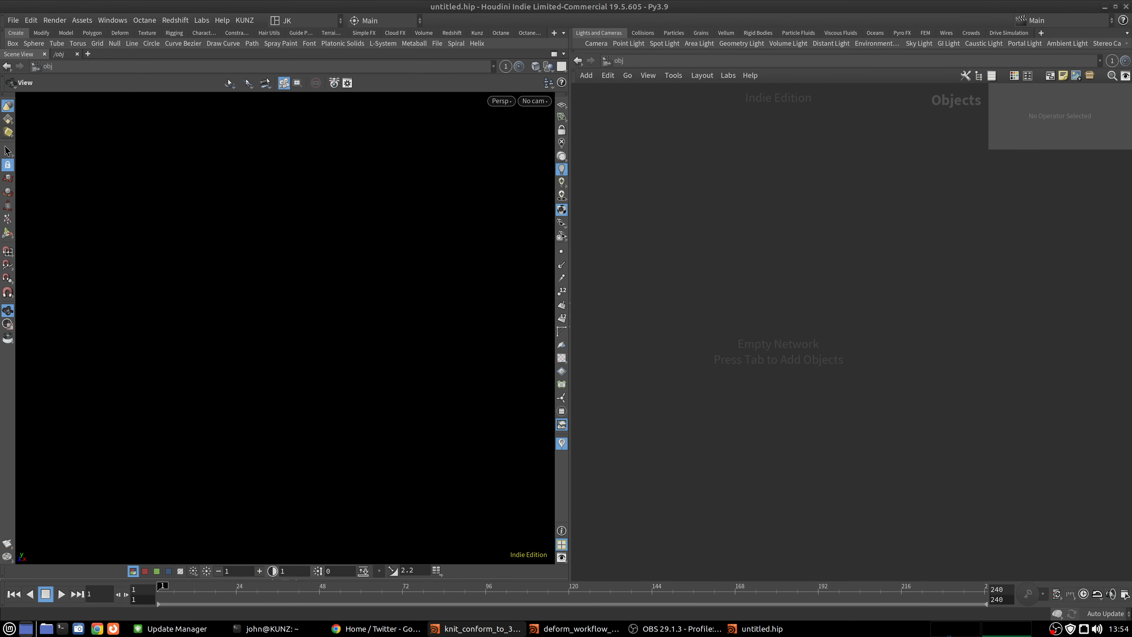
# Create a Geometry object in the empty scene and open its network.
pyautogui.click(753, 308)
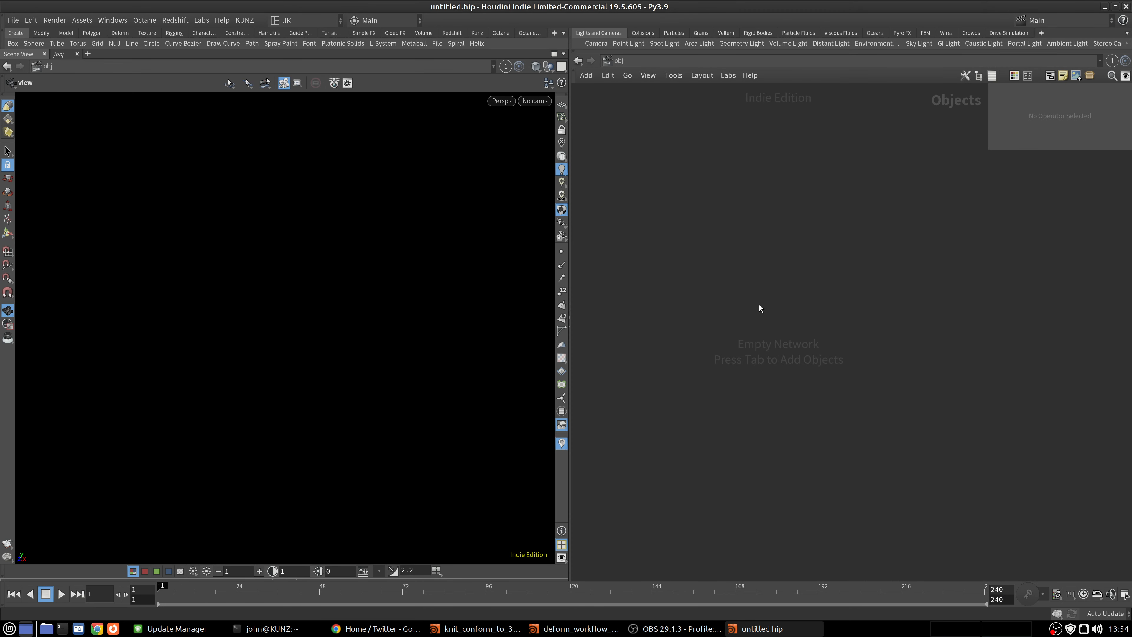
pyautogui.press('Tab')
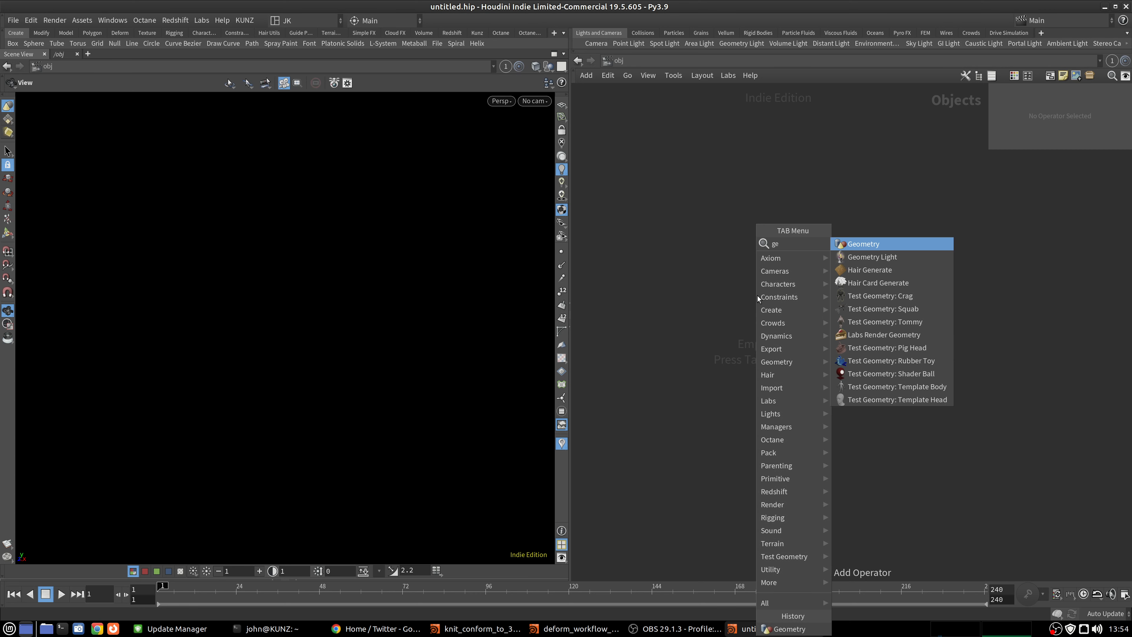
pyautogui.press('Escape')
pyautogui.click(757, 295)
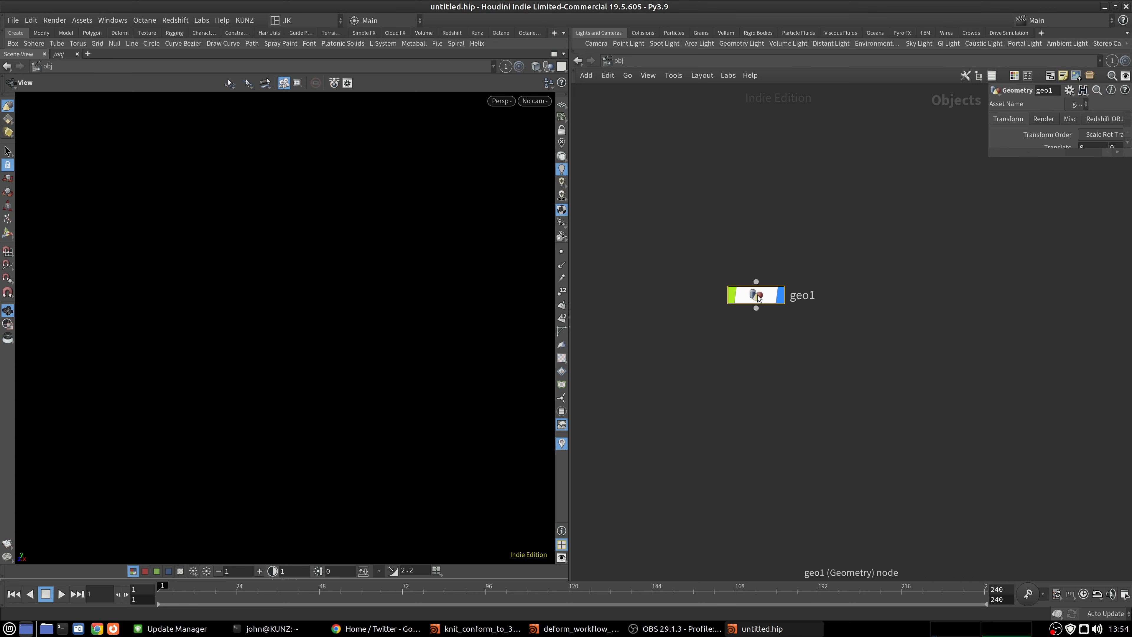
pyautogui.doubleClick(757, 295)
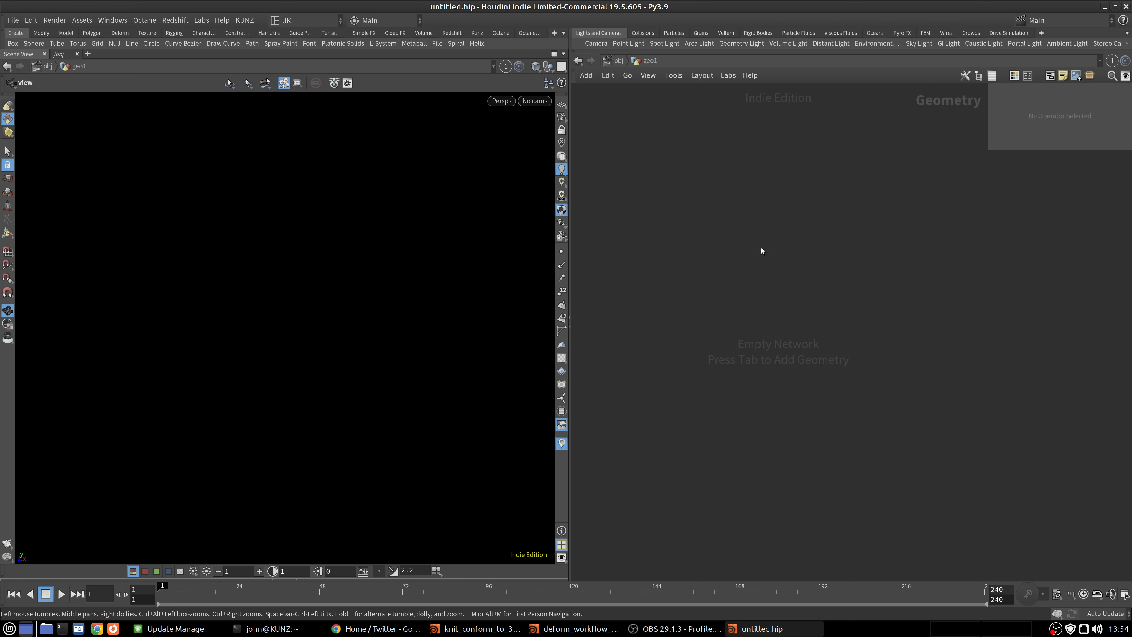
# Paste the copied knit-pattern nodes, from half_knit_curve5 and grid10 to polypath15, and examine the flat grid of knit loops.
pyautogui.hotkey('ctrl', 'v')
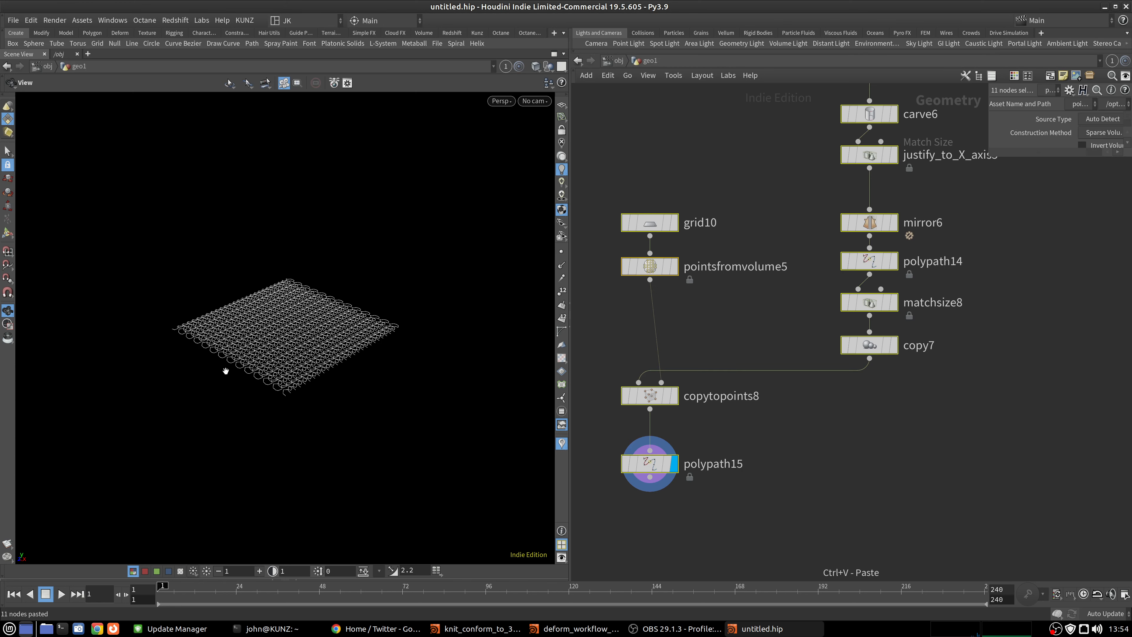
pyautogui.press('g')
pyautogui.moveTo(248, 293); pyautogui.dragTo(347, 404)
pyautogui.scroll(-4, 713, 339)
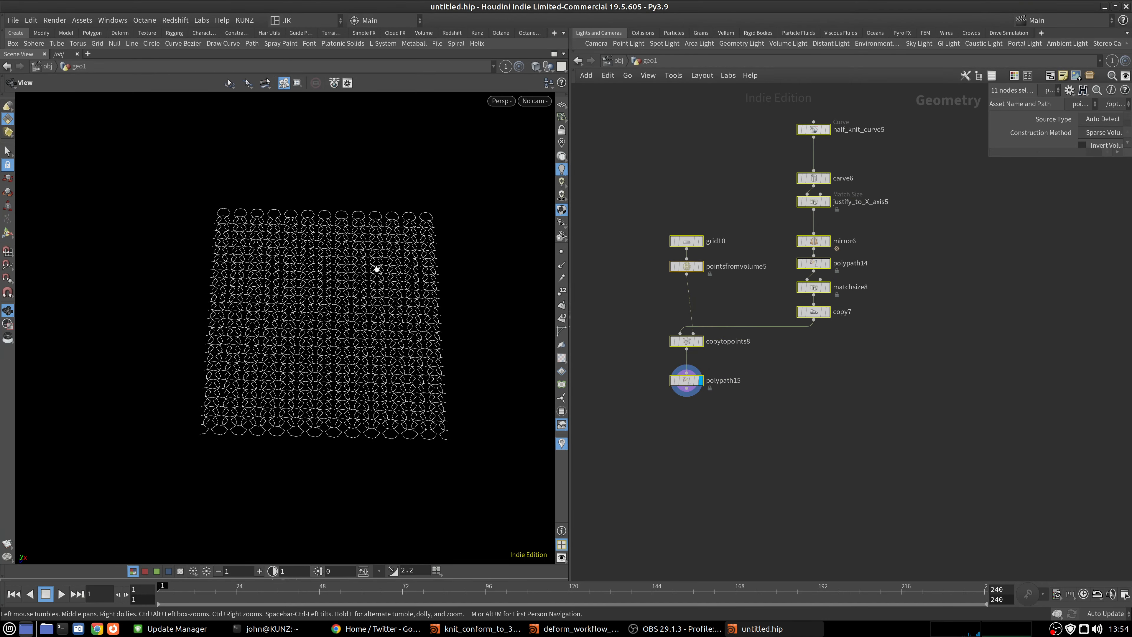
pyautogui.scroll(2, 383, 285)
pyautogui.scroll(2, 387, 289)
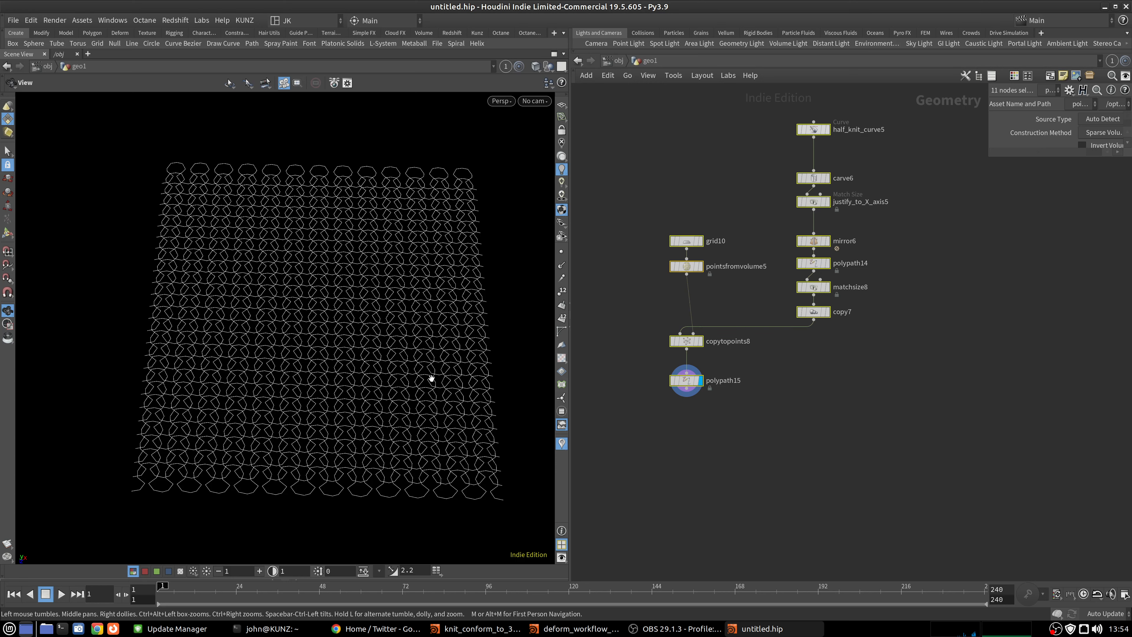
pyautogui.moveTo(433, 379); pyautogui.dragTo(425, 348, button='middle')
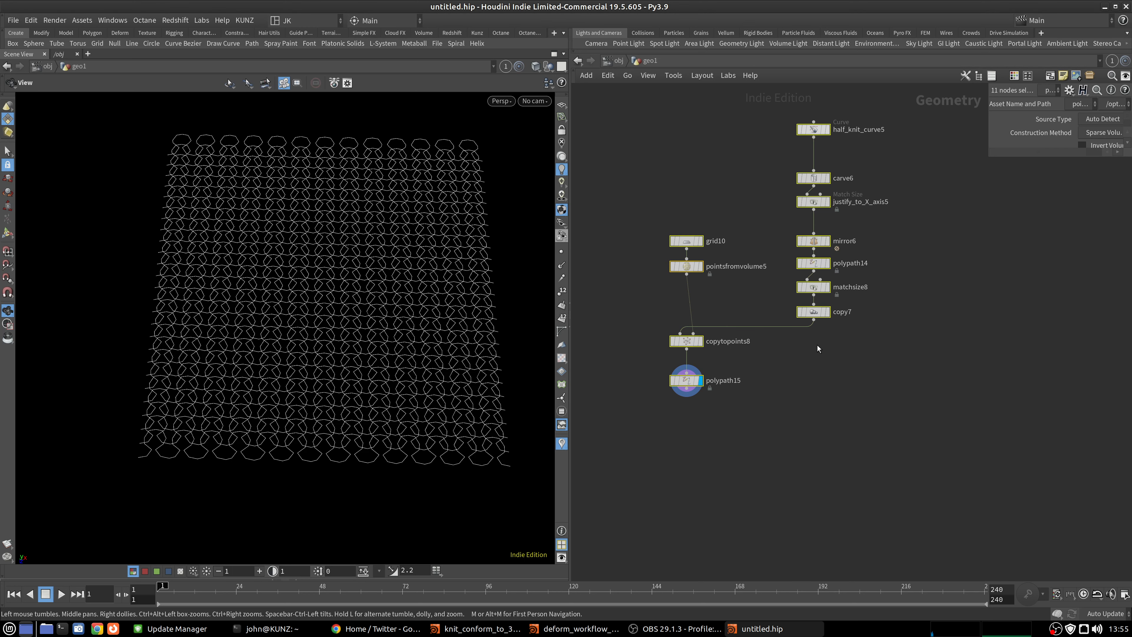
pyautogui.moveTo(444, 155); pyautogui.dragTo(392, 173)
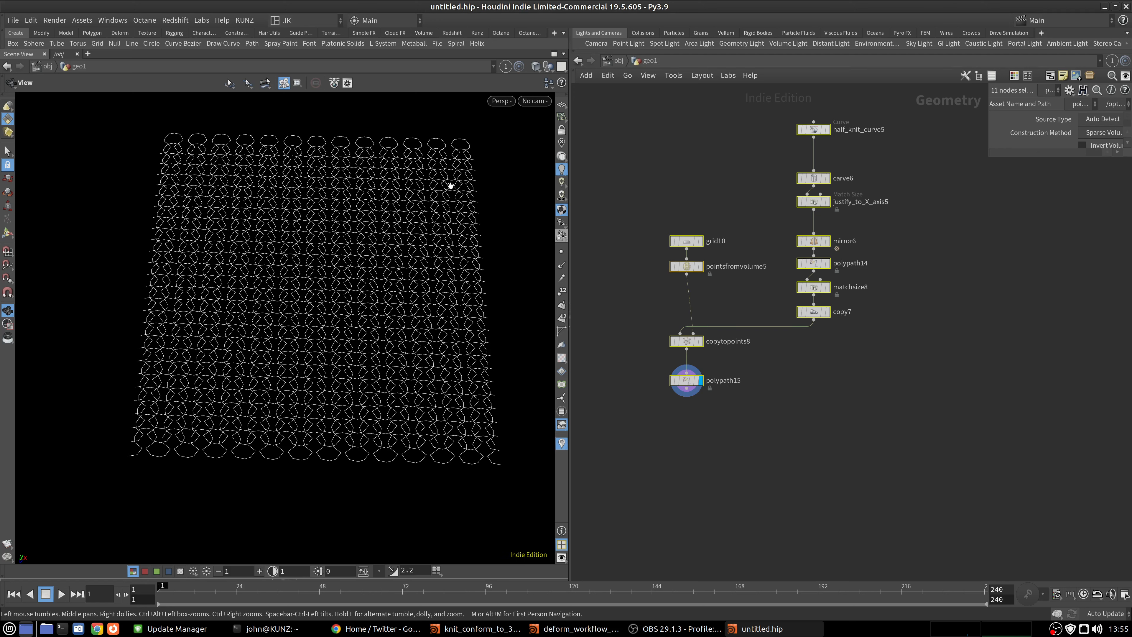
pyautogui.moveTo(462, 389); pyautogui.dragTo(412, 351)
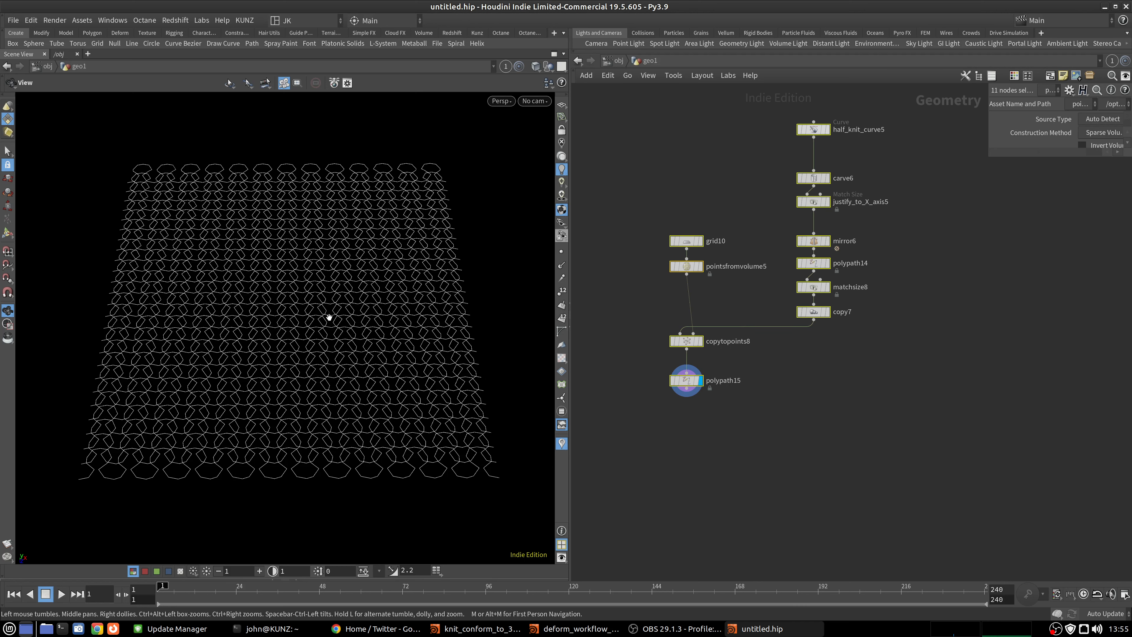
# Add a Sphere node beside the knit-pattern network, display it and frame it in the viewport.
pyautogui.moveTo(319, 316); pyautogui.dragTo(317, 312)
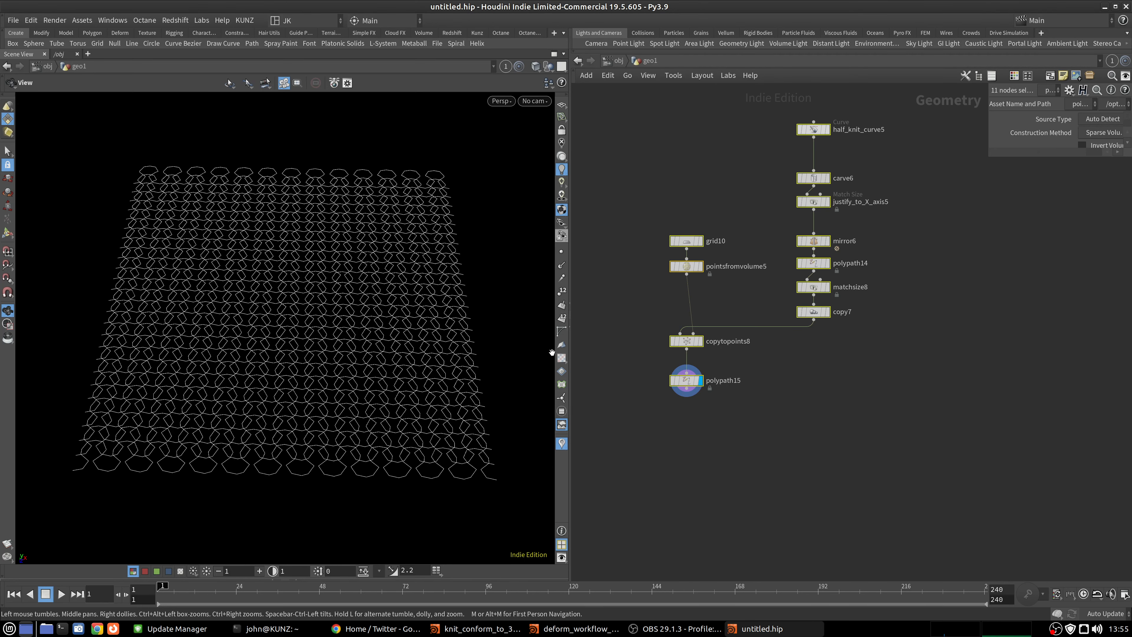
pyautogui.click(784, 408)
pyautogui.press('Tab')
pyautogui.write('sp')
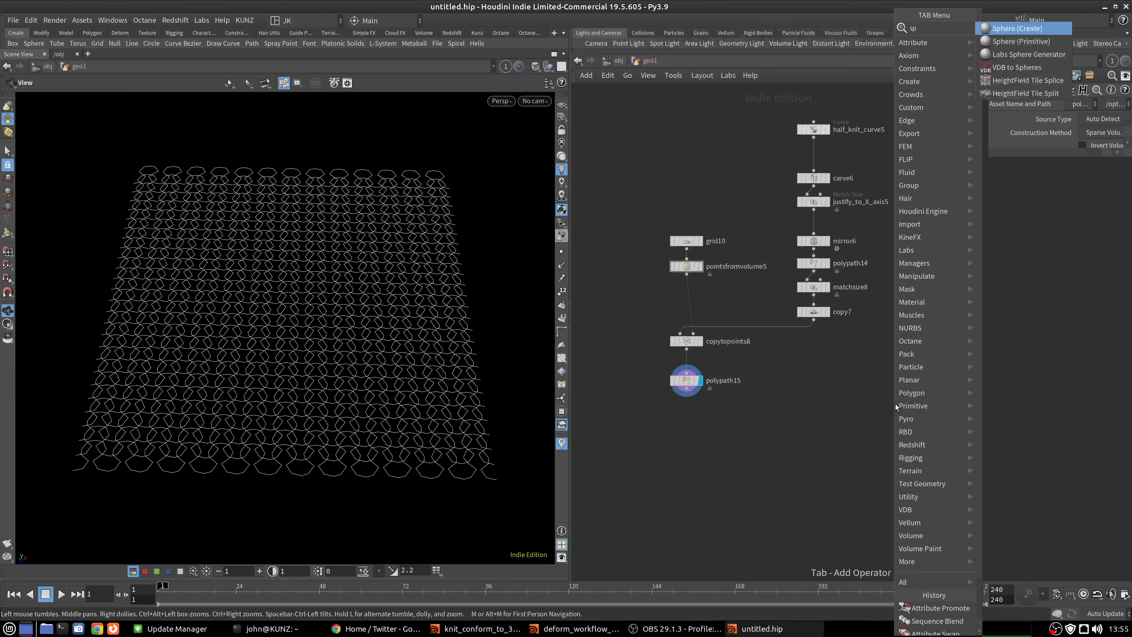
pyautogui.press('Return')
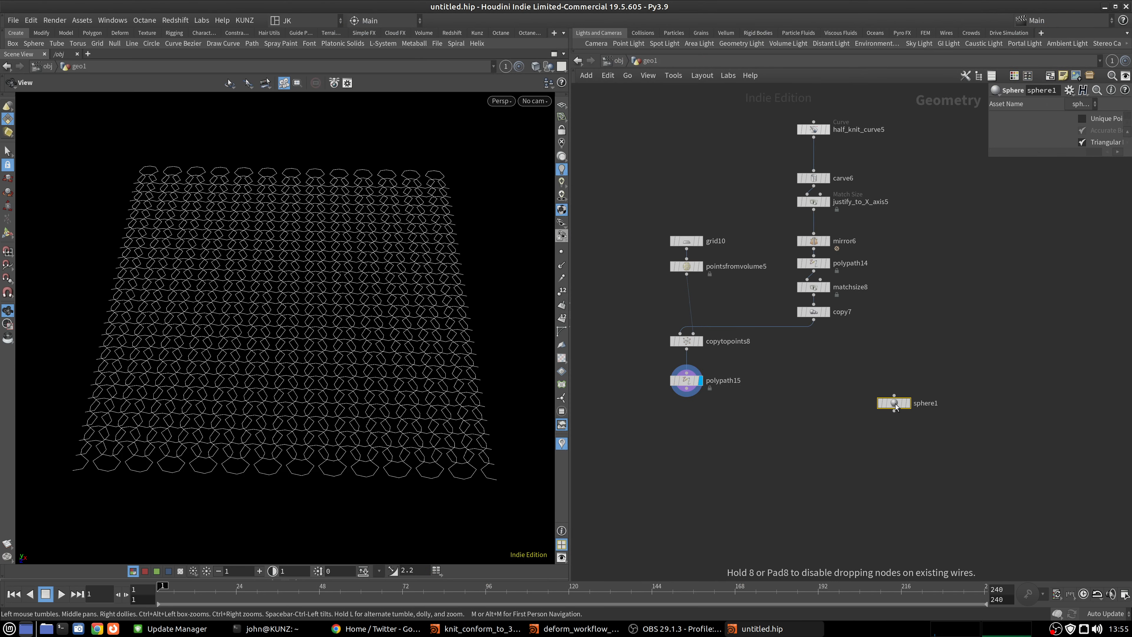
pyautogui.click(889, 399)
pyautogui.scroll(3, 912, 393)
pyautogui.click(928, 398)
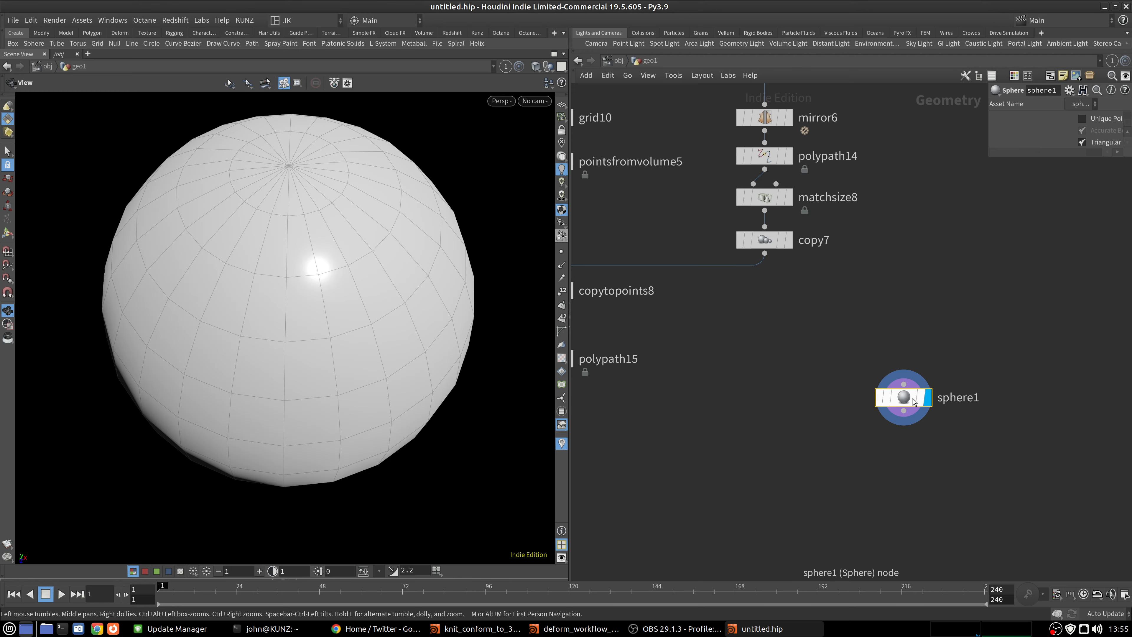
pyautogui.press('g')
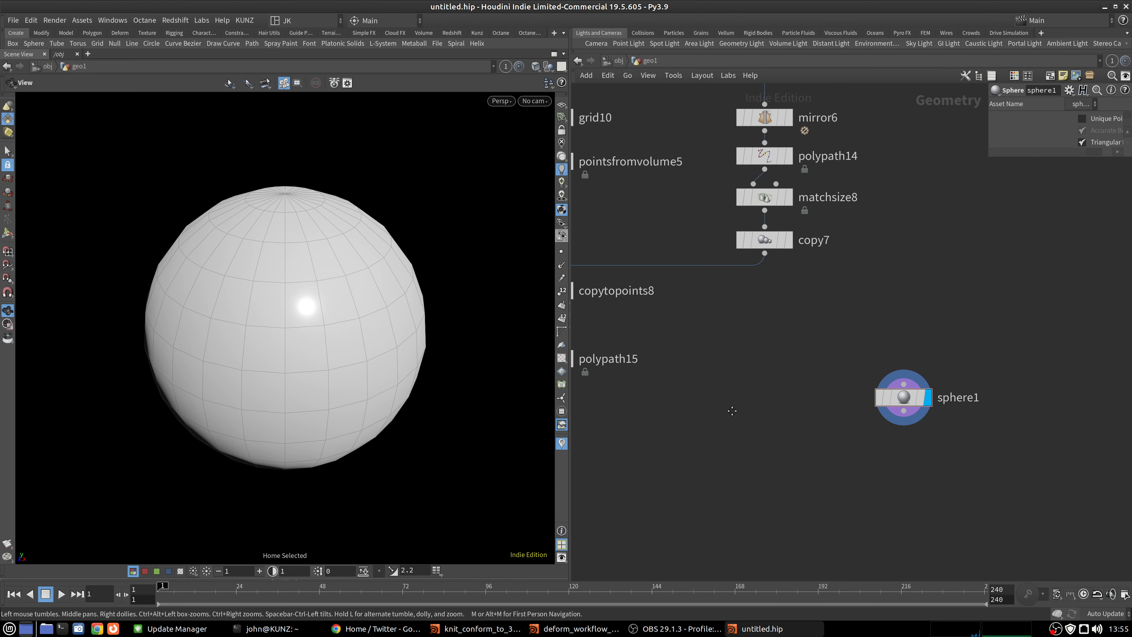
# Enlarge the parameter view and add a UV Project node fed by sphere1, displaying its result.
pyautogui.moveTo(956, 269); pyautogui.dragTo(947, 211, button='middle')
pyautogui.moveTo(985, 162); pyautogui.dragTo(865, 310)
pyautogui.moveTo(867, 416); pyautogui.dragTo(802, 436, button='middle')
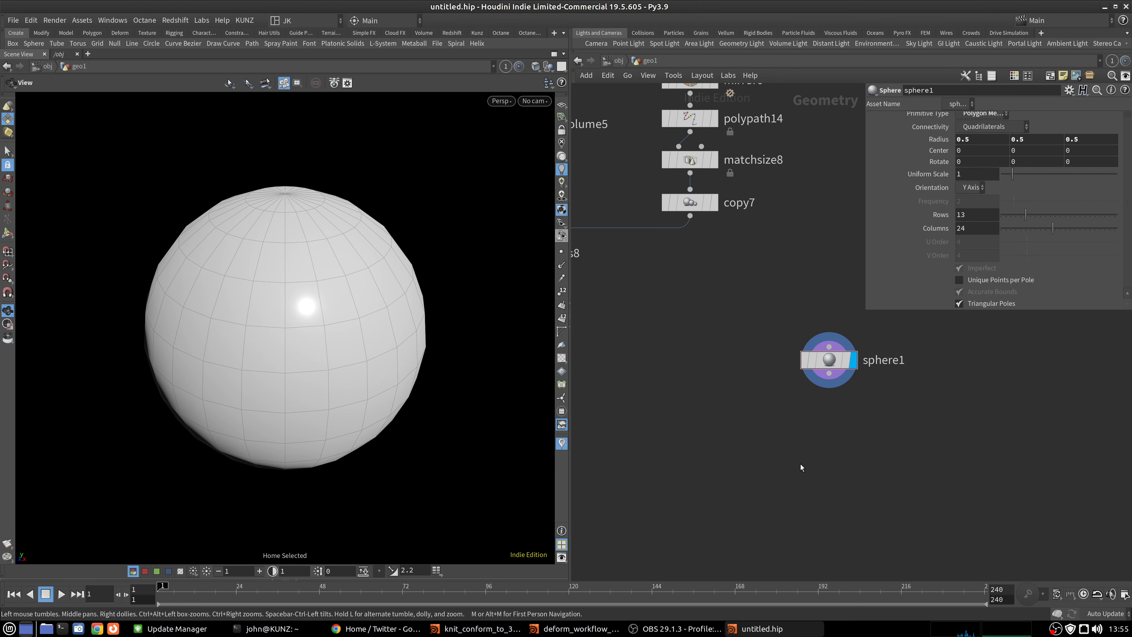
pyautogui.press('Tab')
pyautogui.write('uvp')
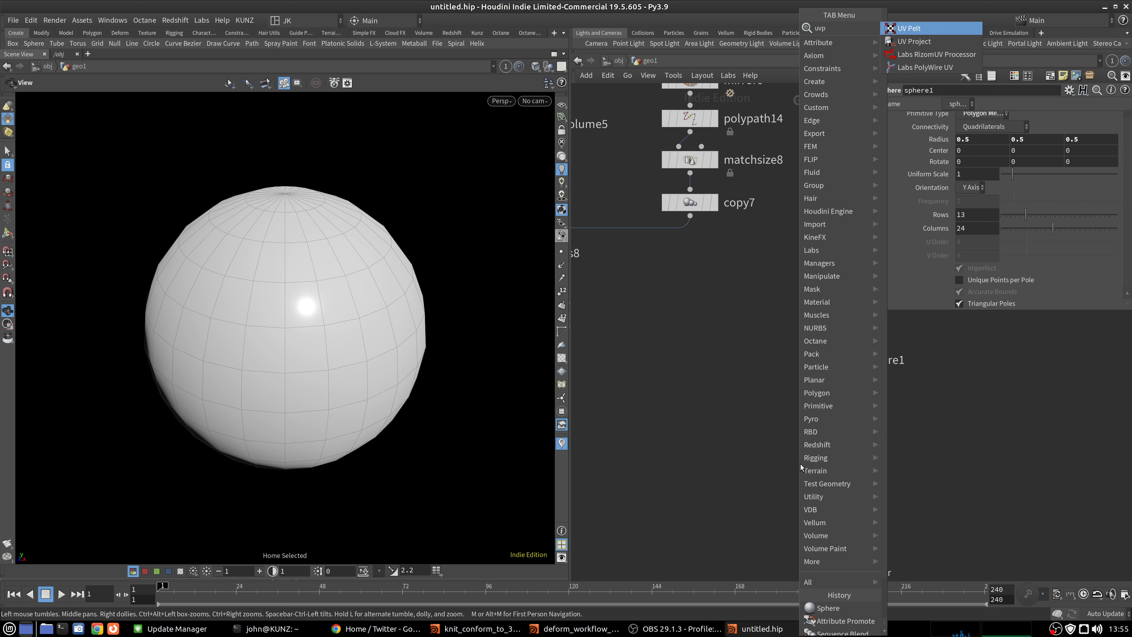
pyautogui.press('Down')
pyautogui.press('Return')
pyautogui.click(800, 465)
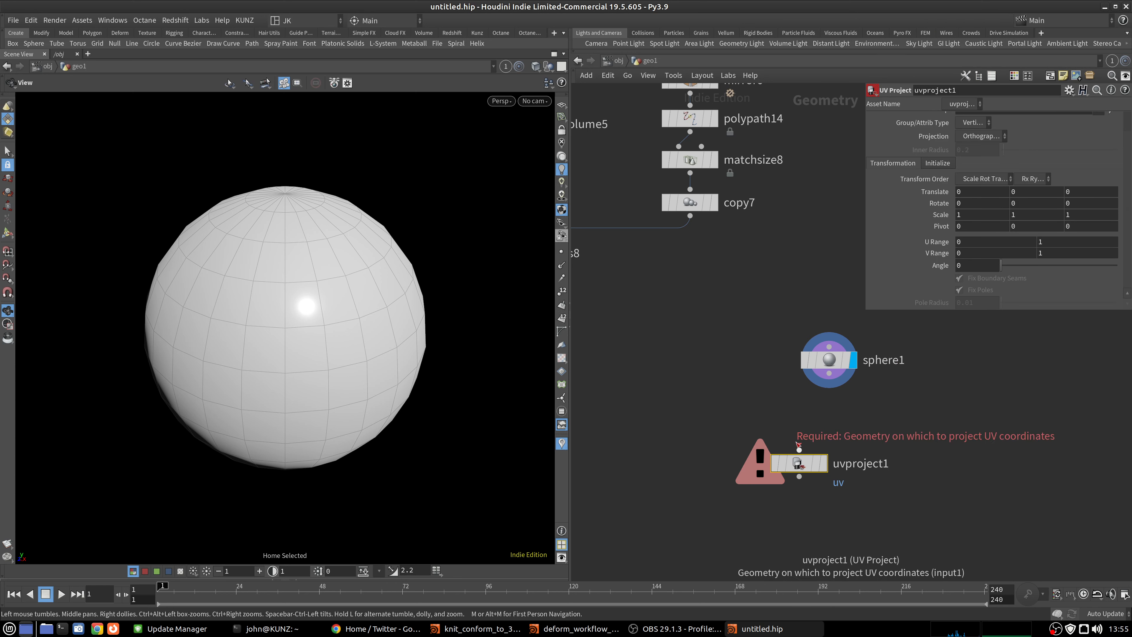
pyautogui.moveTo(798, 446); pyautogui.dragTo(829, 373)
pyautogui.click(824, 464)
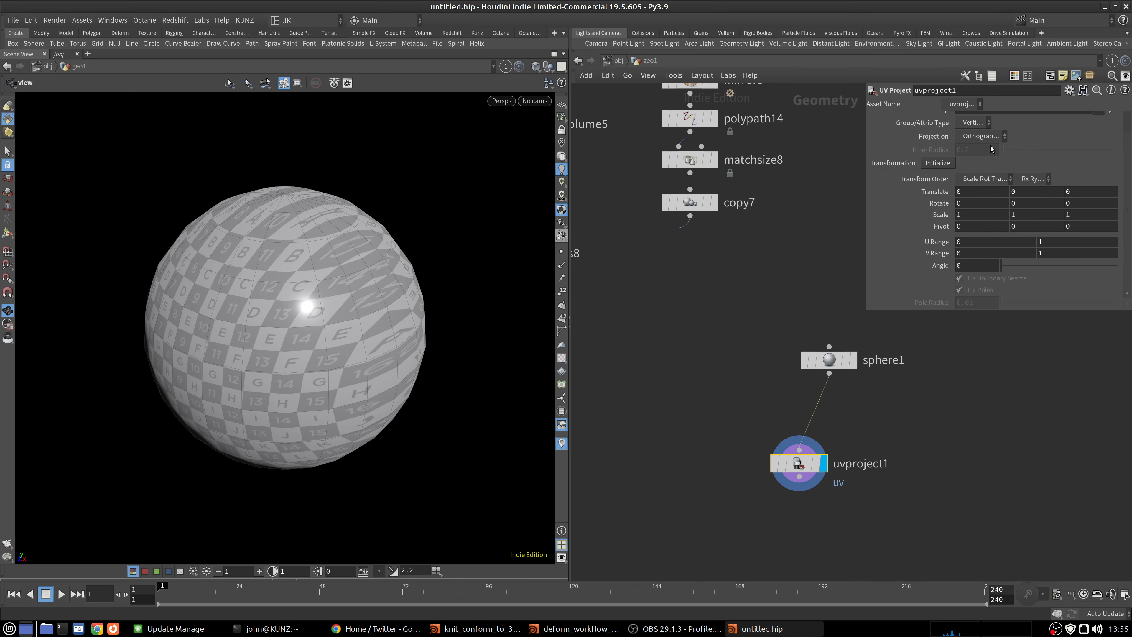
# Set the projection of uvproject1 to Polar and check the texture pattern around the sphere.
pyautogui.moveTo(395, 252); pyautogui.dragTo(396, 351)
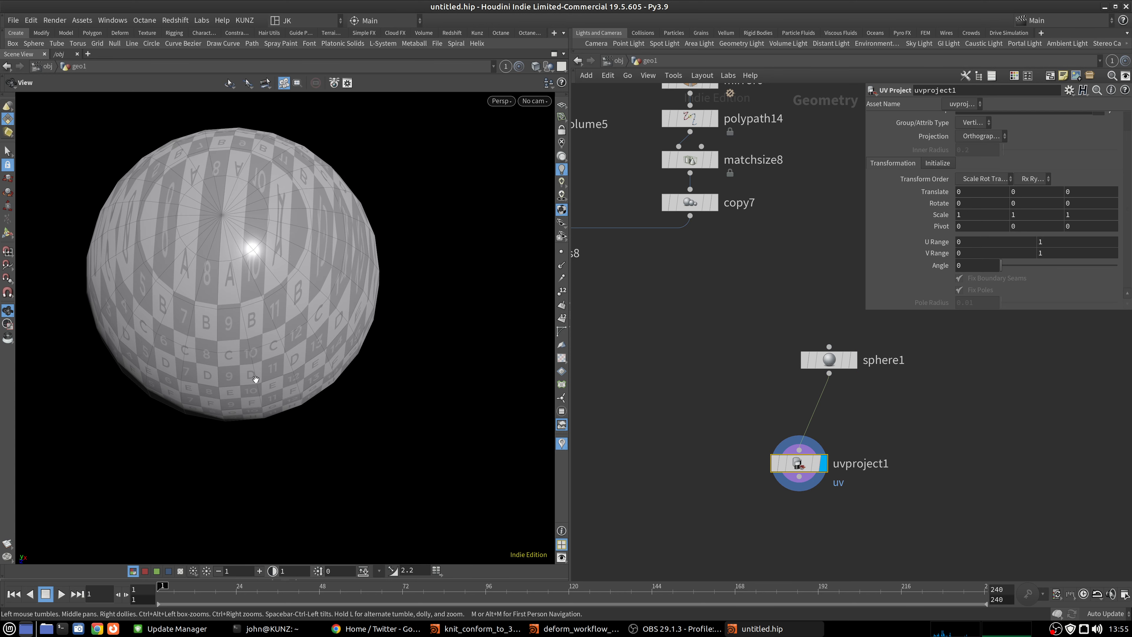
pyautogui.moveTo(248, 374); pyautogui.dragTo(106, 368)
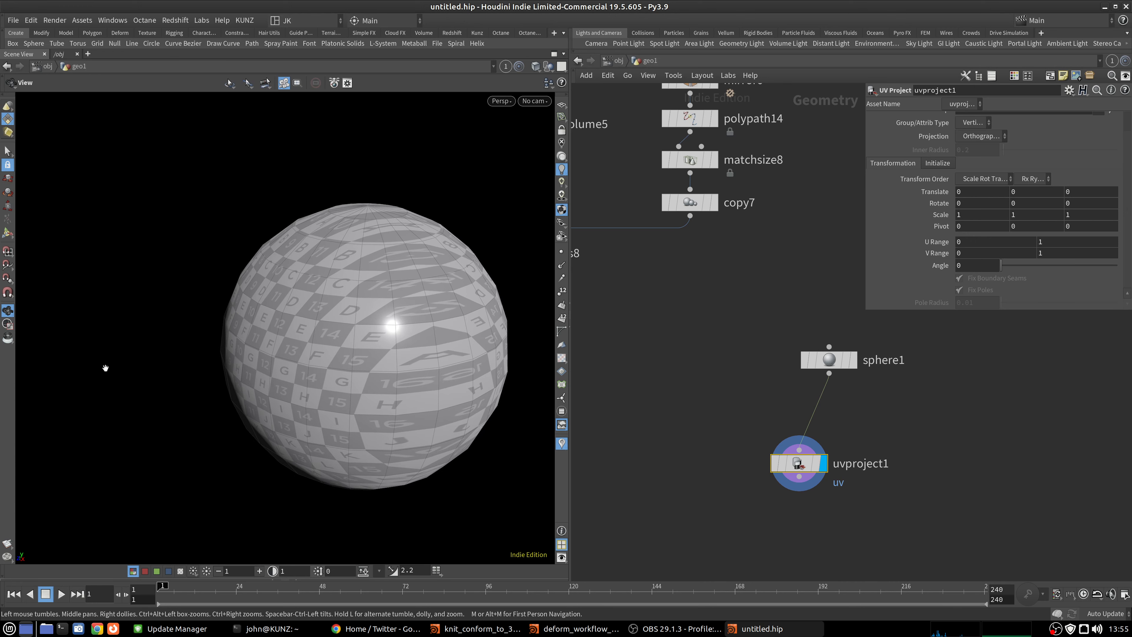
pyautogui.click(997, 139)
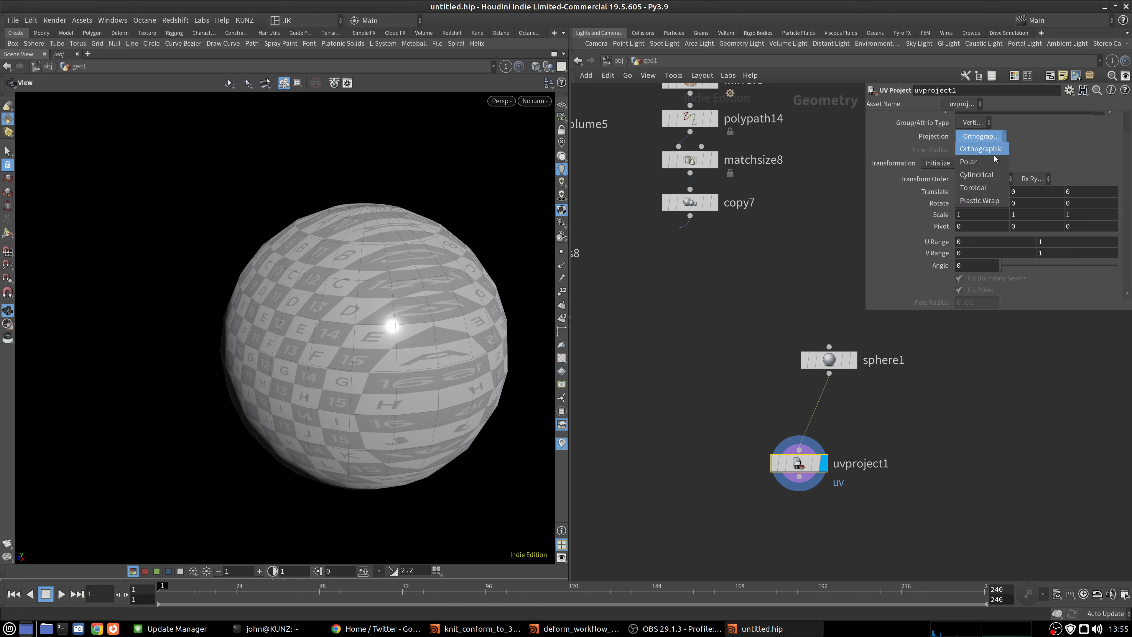
pyautogui.click(981, 146)
pyautogui.press('g')
pyautogui.moveTo(318, 221); pyautogui.dragTo(336, 287)
pyautogui.moveTo(281, 359); pyautogui.dragTo(358, 275)
pyautogui.moveTo(358, 275); pyautogui.dragTo(375, 281, button='middle')
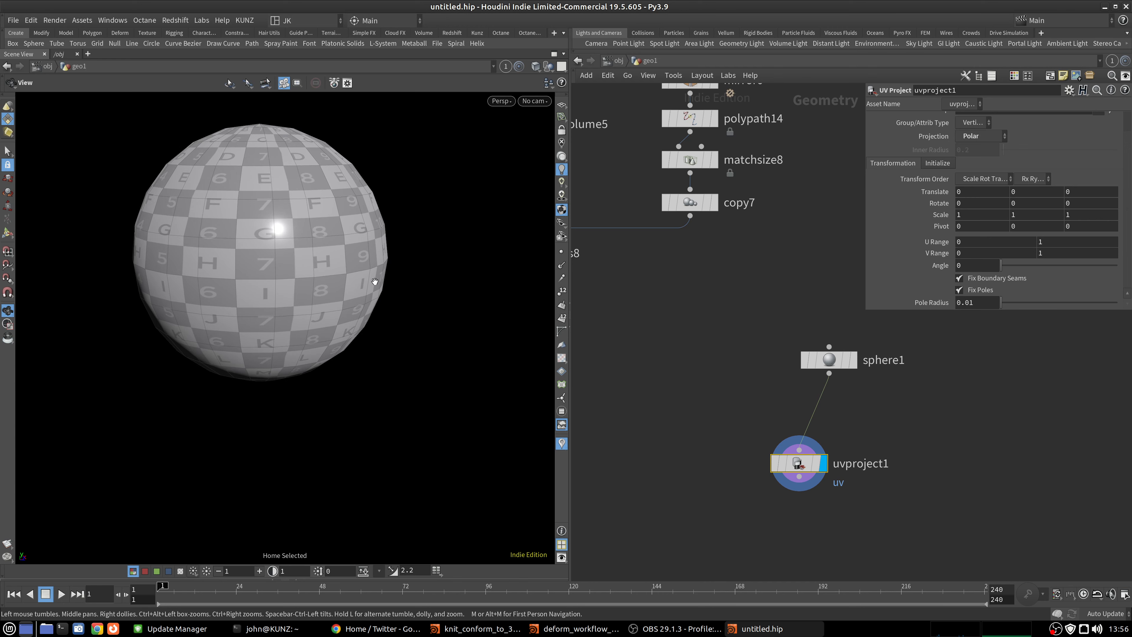
# Check the polar layout in the UV view, return to perspective and align uvproject1 directly beneath sphere1.
pyautogui.hotkey('space', '5')
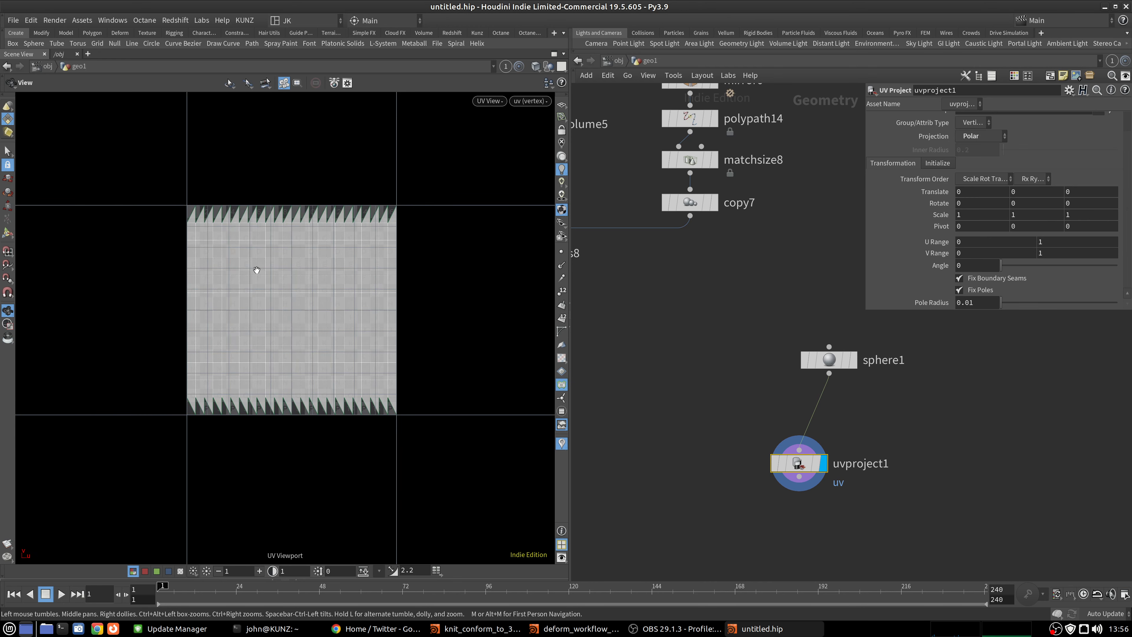
pyautogui.scroll(2, 257, 270)
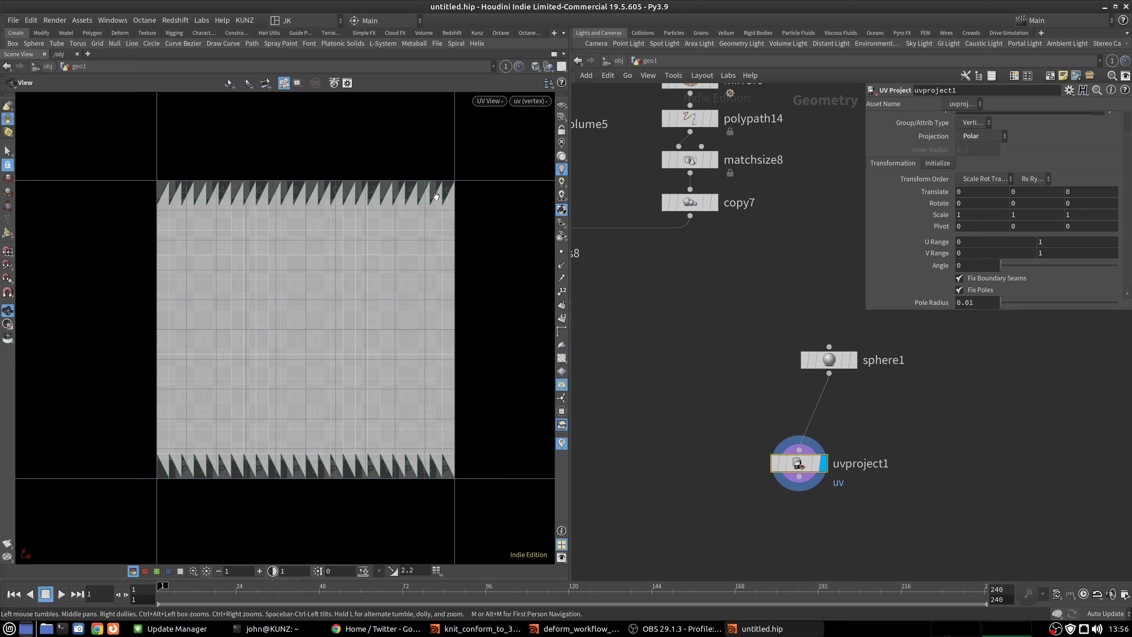
pyautogui.hotkey('space', '1')
pyautogui.press('g')
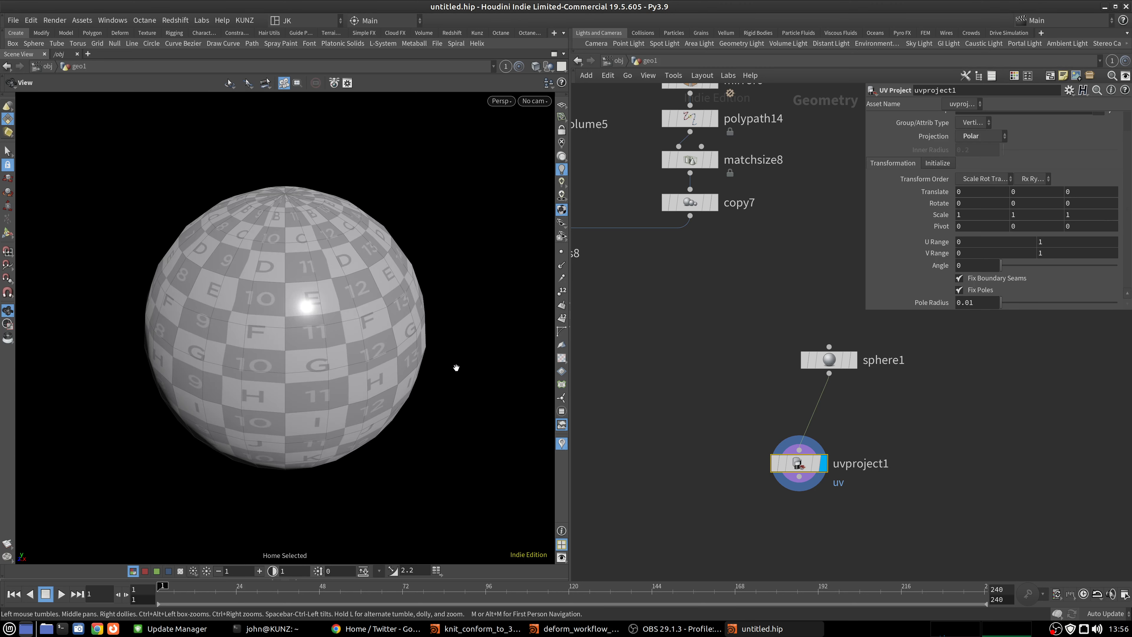
pyautogui.moveTo(659, 403); pyautogui.dragTo(640, 335, button='middle')
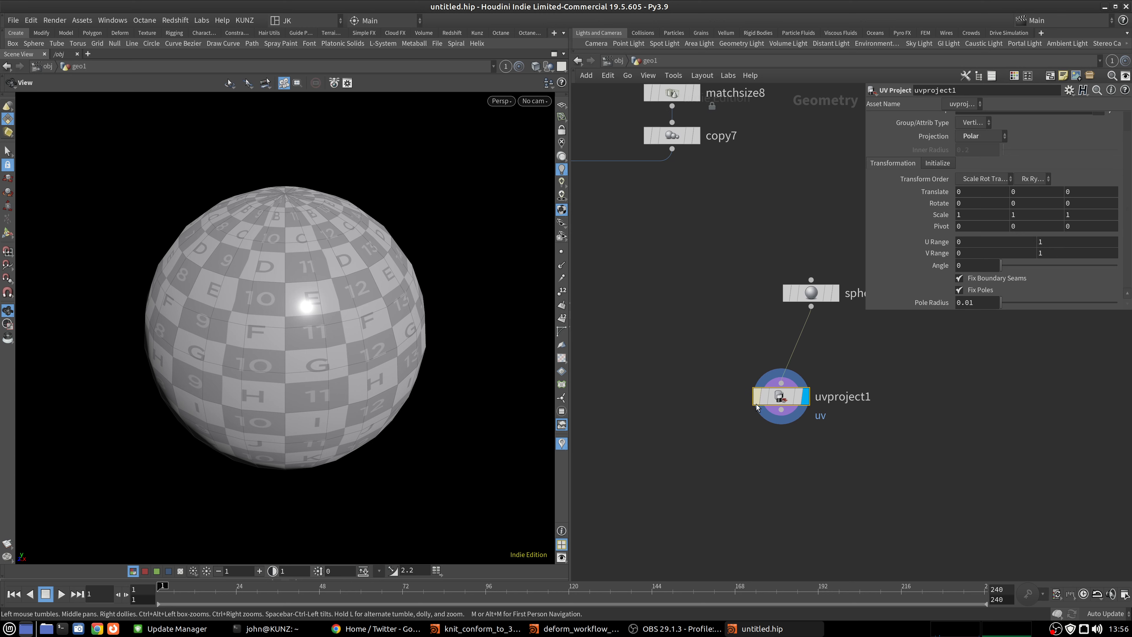
pyautogui.moveTo(781, 397); pyautogui.dragTo(810, 379)
pyautogui.click(689, 432)
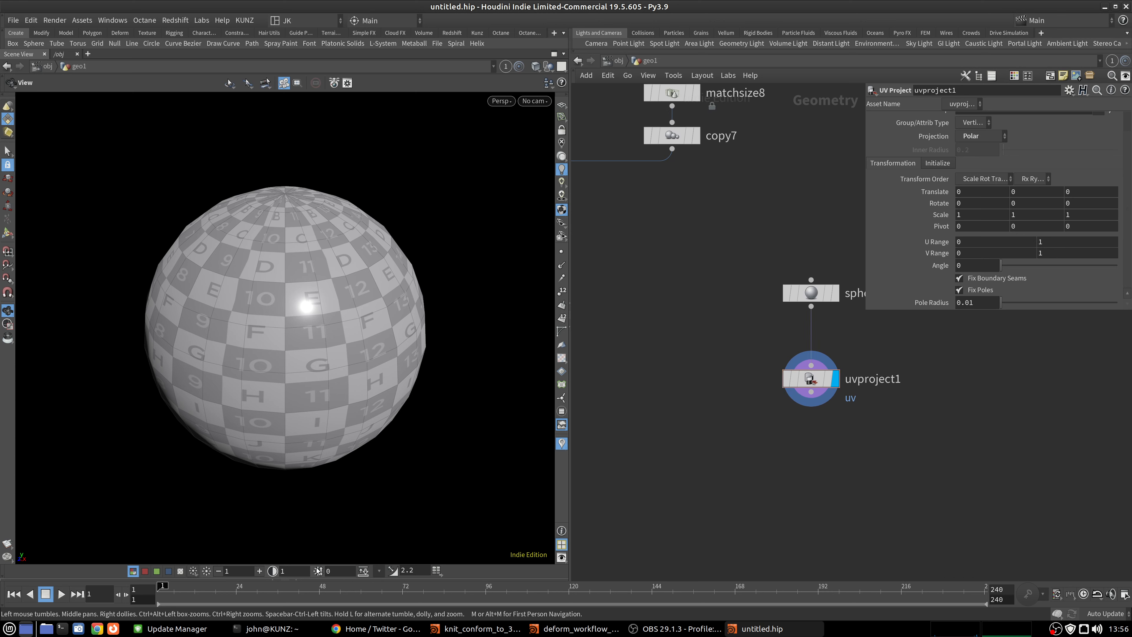
# Show the Geometry Spreadsheet in an enlarged lower pane and examine the vertex uv values of uvproject1.
pyautogui.click(296, 581)
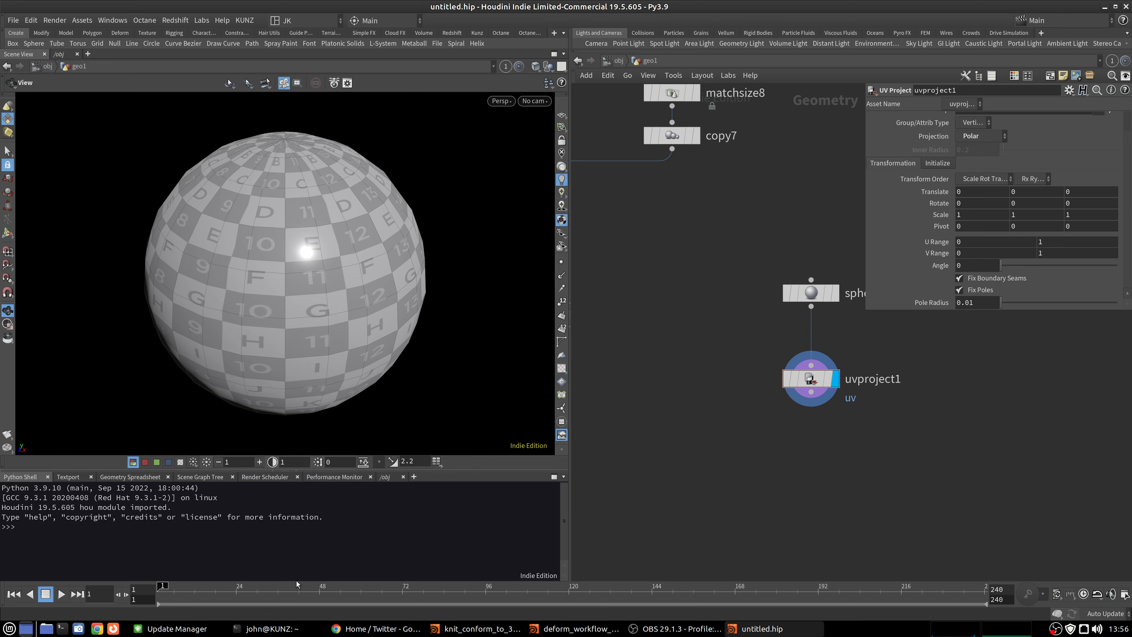
pyautogui.click(130, 476)
pyautogui.moveTo(136, 469); pyautogui.dragTo(125, 403)
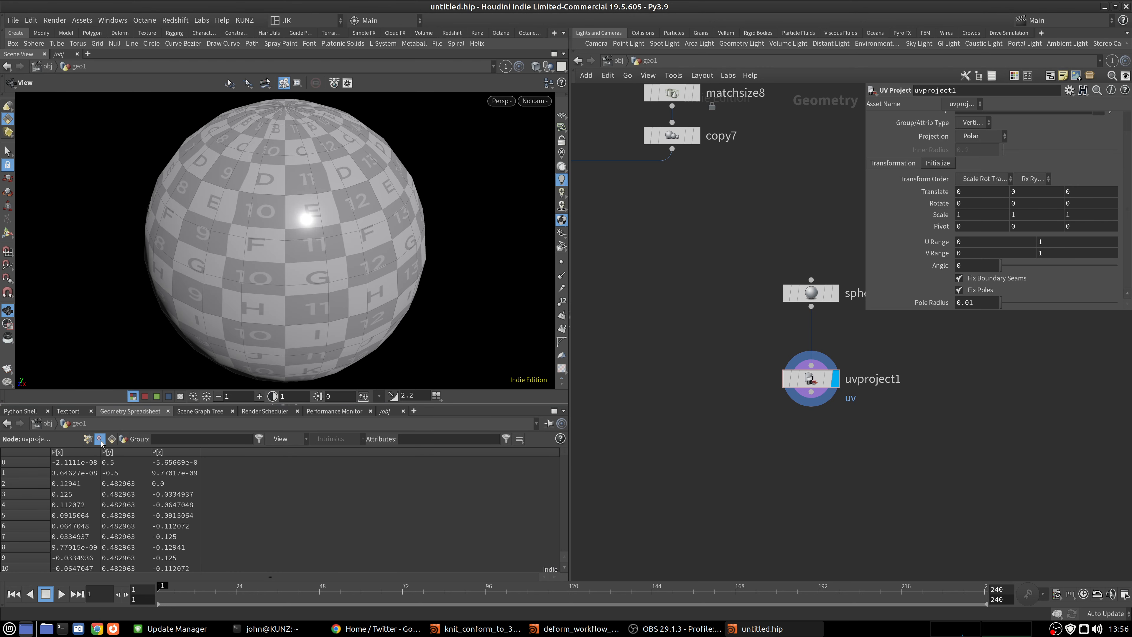
pyautogui.click(99, 438)
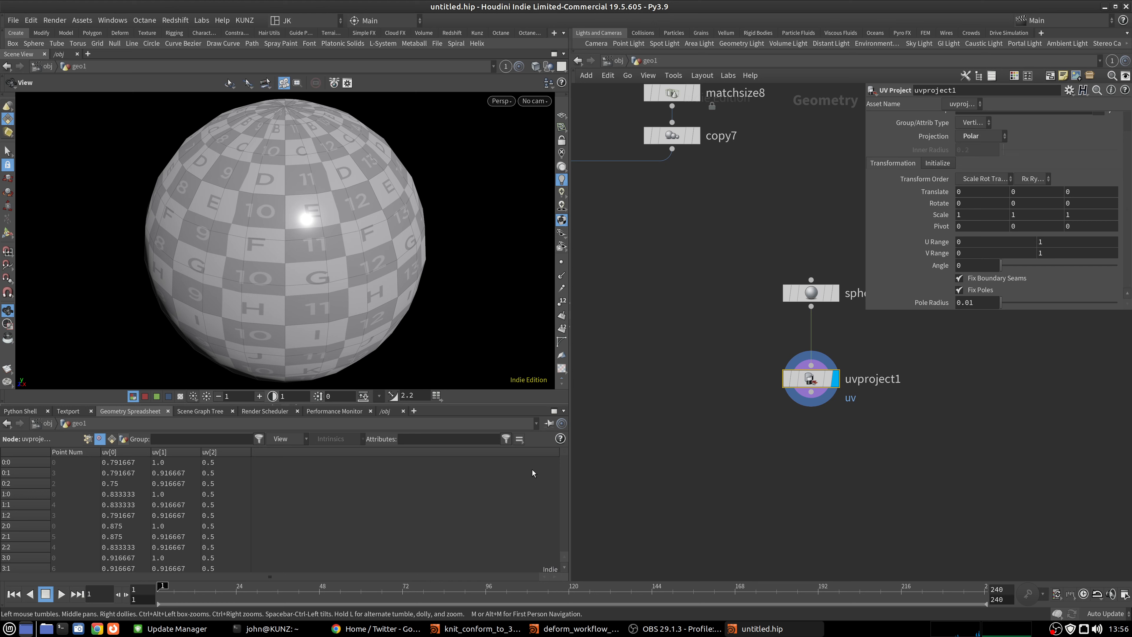
pyautogui.scroll(-2, 172, 478)
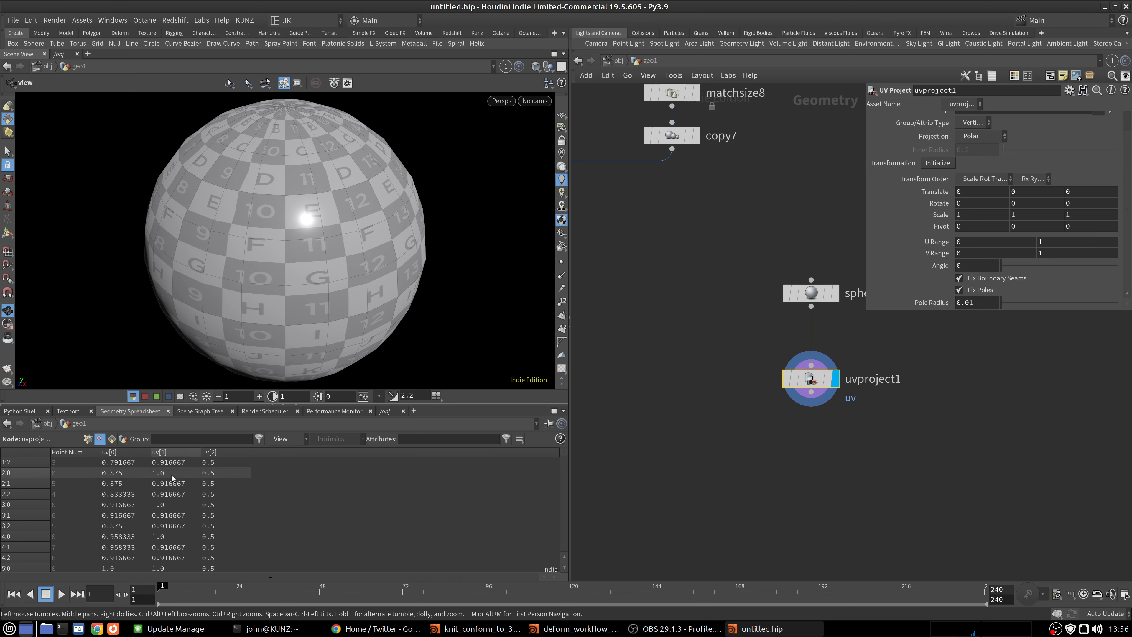
pyautogui.scroll(-6, 156, 490)
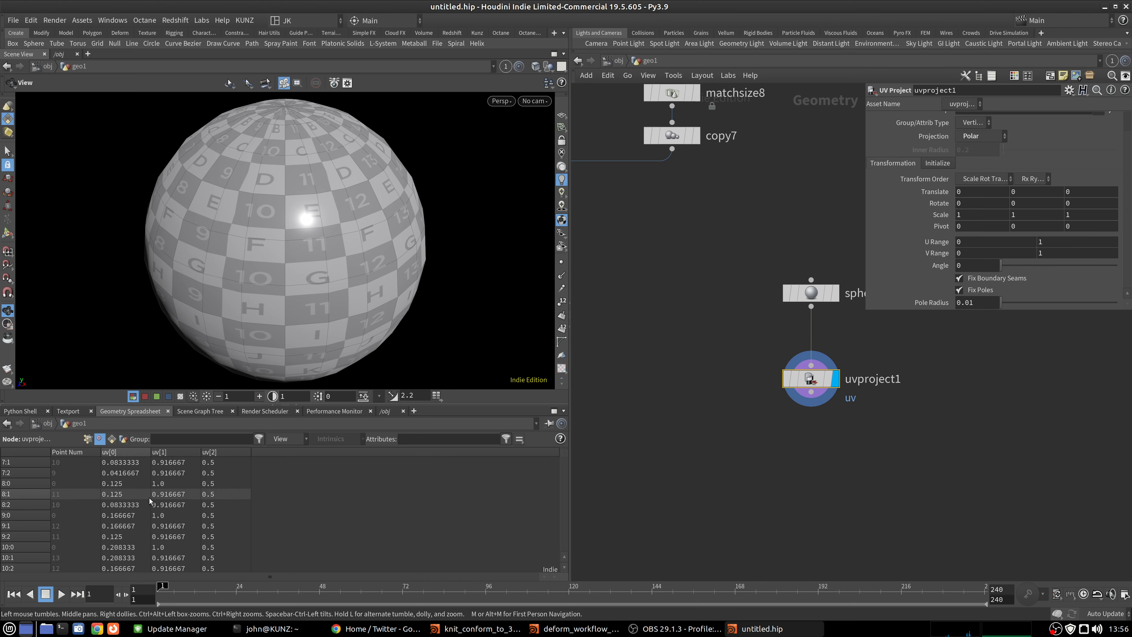
pyautogui.scroll(7, 150, 501)
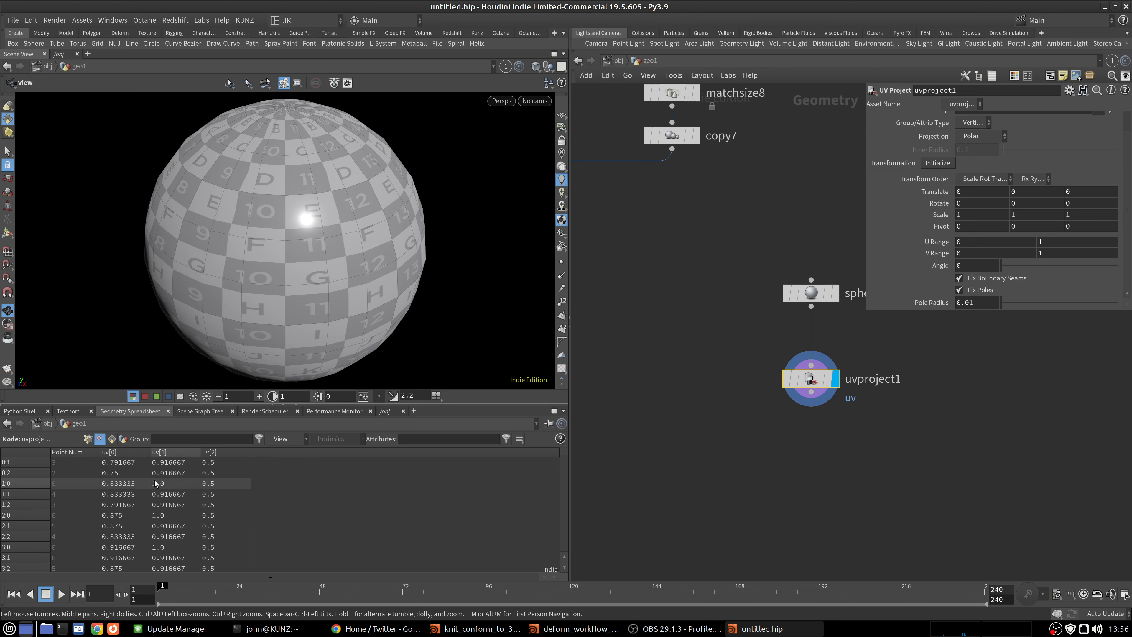
pyautogui.scroll(1, 181, 483)
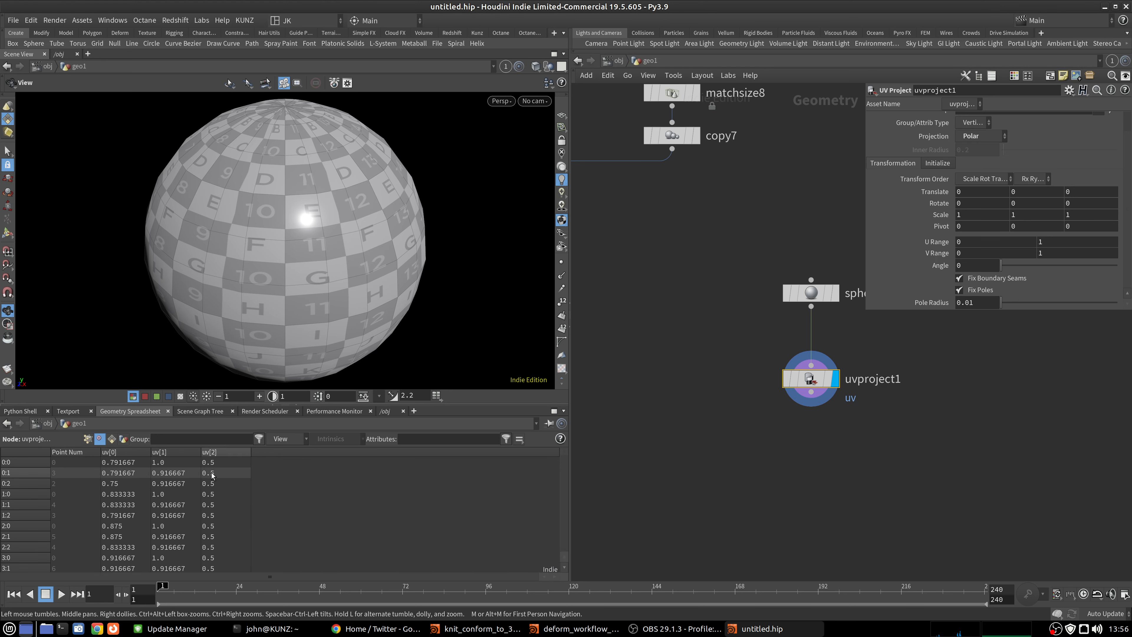
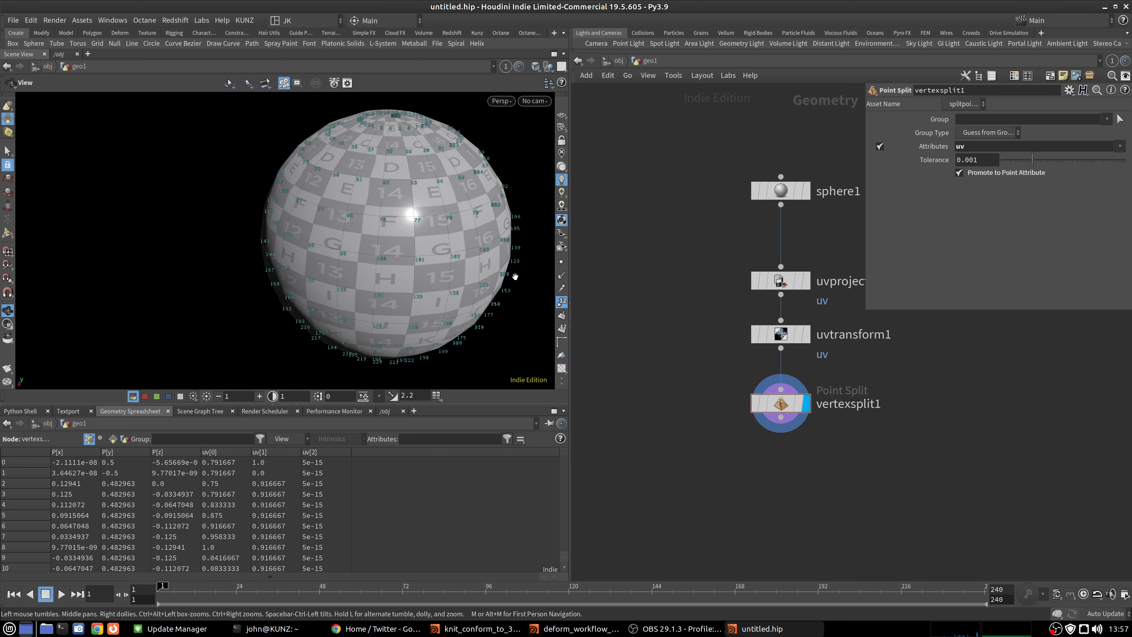
# Add a Group node beside the network, fed by uvtransform1, and display its result.
pyautogui.moveTo(480, 242); pyautogui.dragTo(437, 247)
pyautogui.moveTo(437, 248); pyautogui.dragTo(355, 258, button='middle')
pyautogui.scroll(2, 486, 199)
pyautogui.scroll(2, 486, 199)
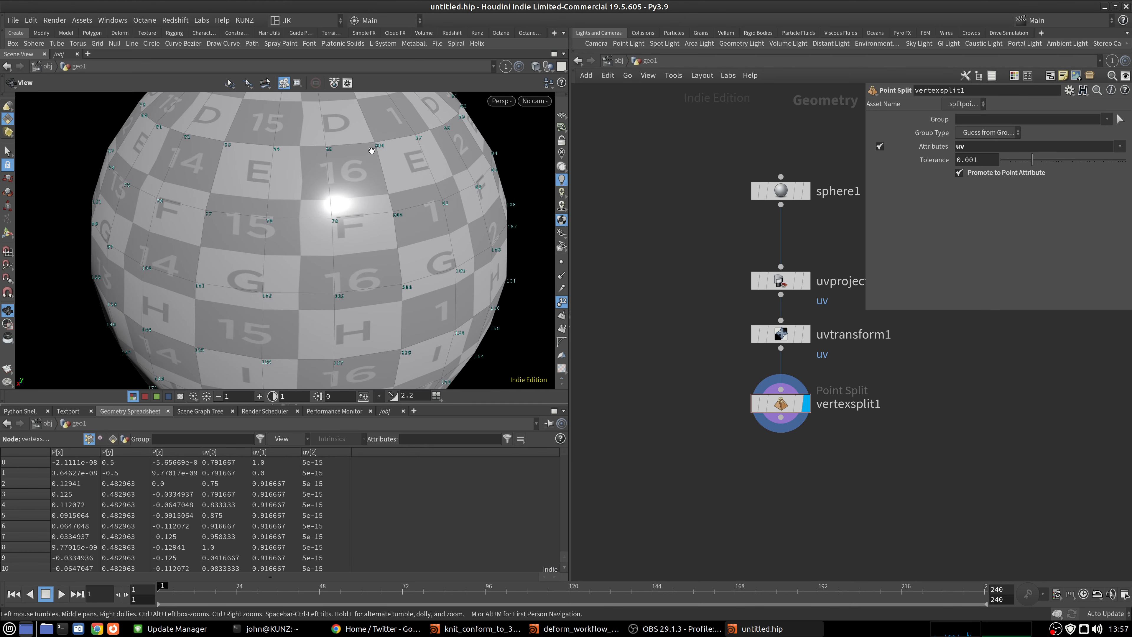
pyautogui.scroll(2, 371, 150)
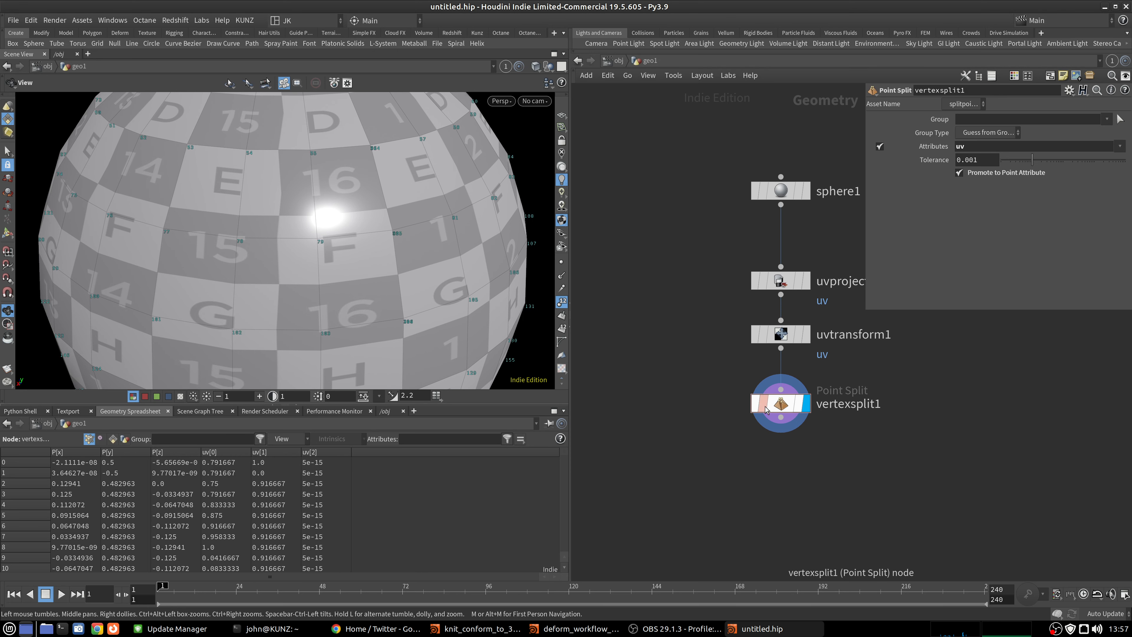
pyautogui.press('Tab')
pyautogui.write('gr')
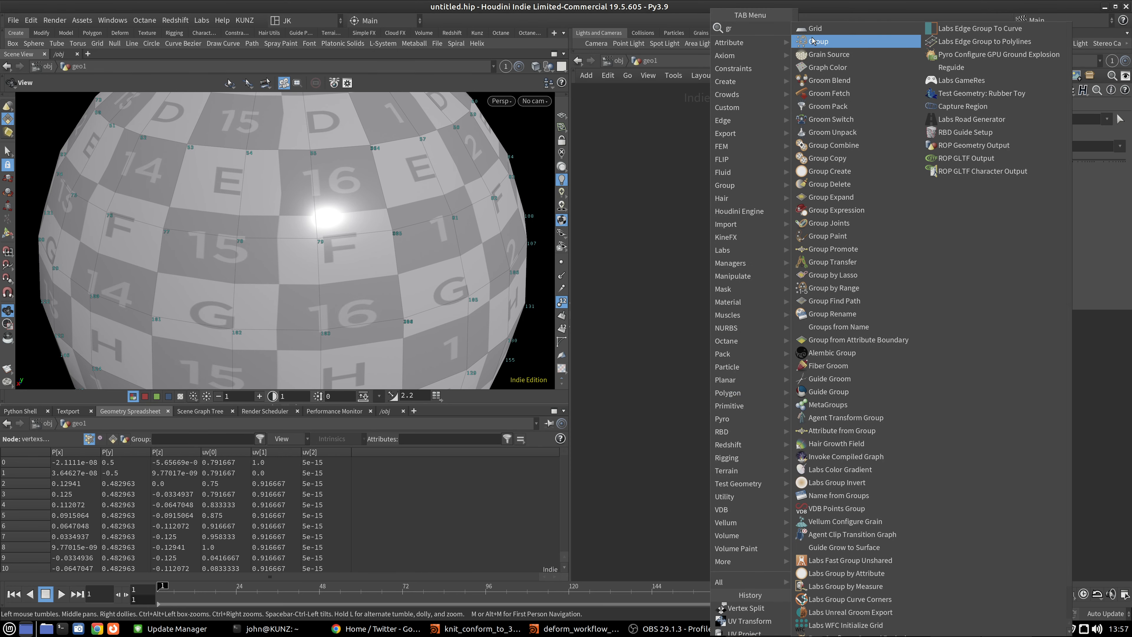
pyautogui.click(807, 41)
pyautogui.click(649, 348)
pyautogui.moveTo(636, 333); pyautogui.dragTo(781, 355)
pyautogui.click(780, 349)
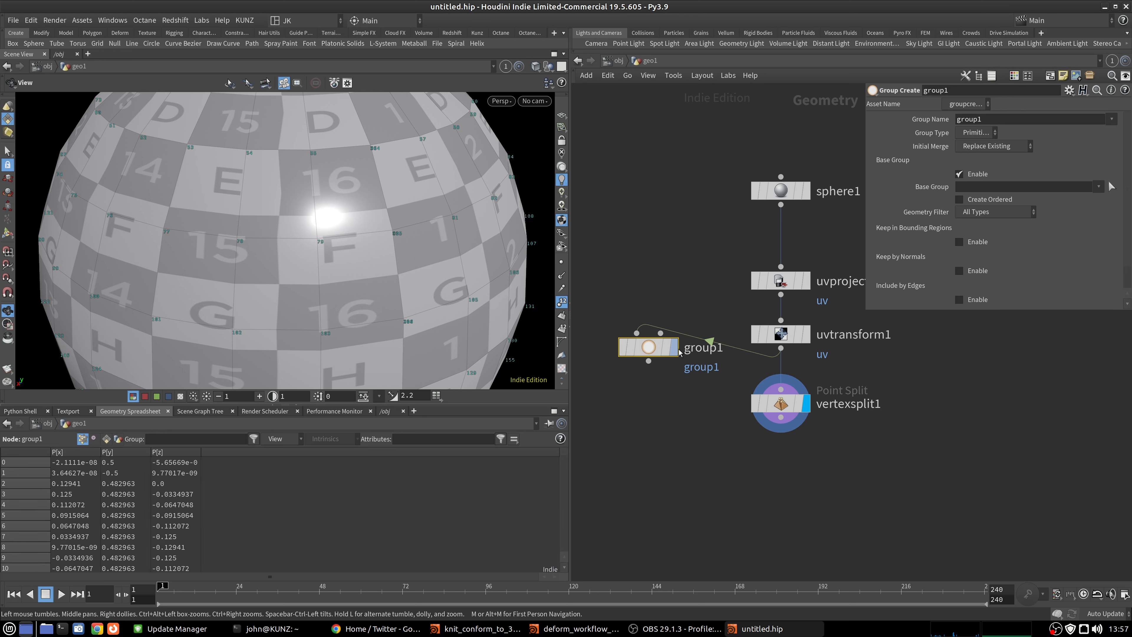
pyautogui.click(673, 347)
# Disable the base group on group1, change its group type and include elements by unshared edges.
pyautogui.click(959, 173)
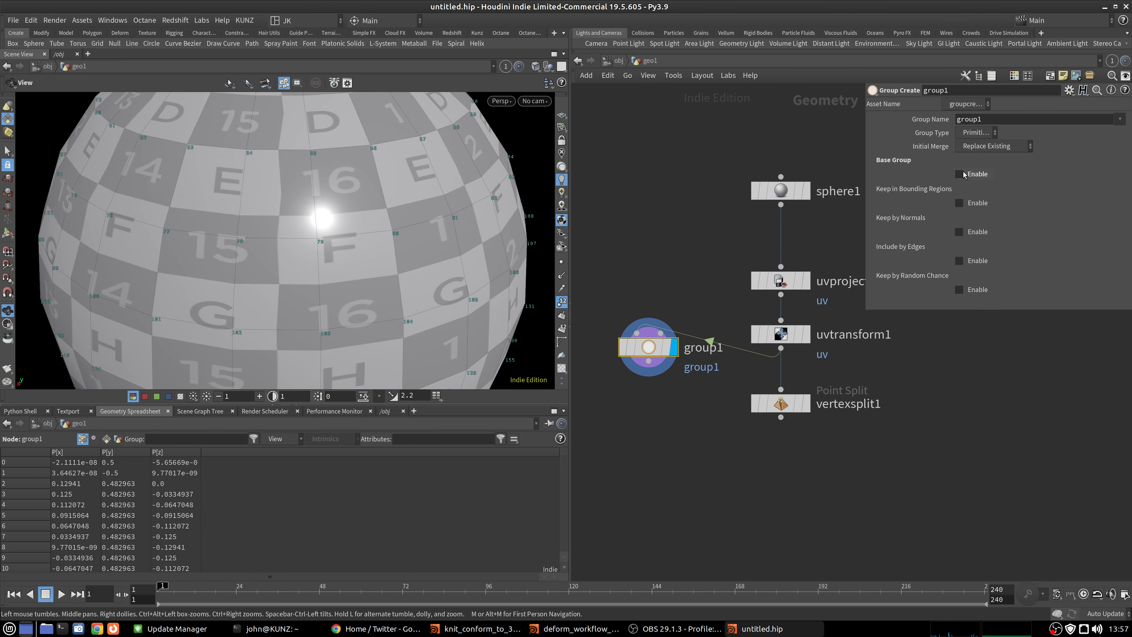
pyautogui.click(979, 134)
pyautogui.click(976, 156)
pyautogui.click(973, 262)
pyautogui.scroll(-3, 970, 267)
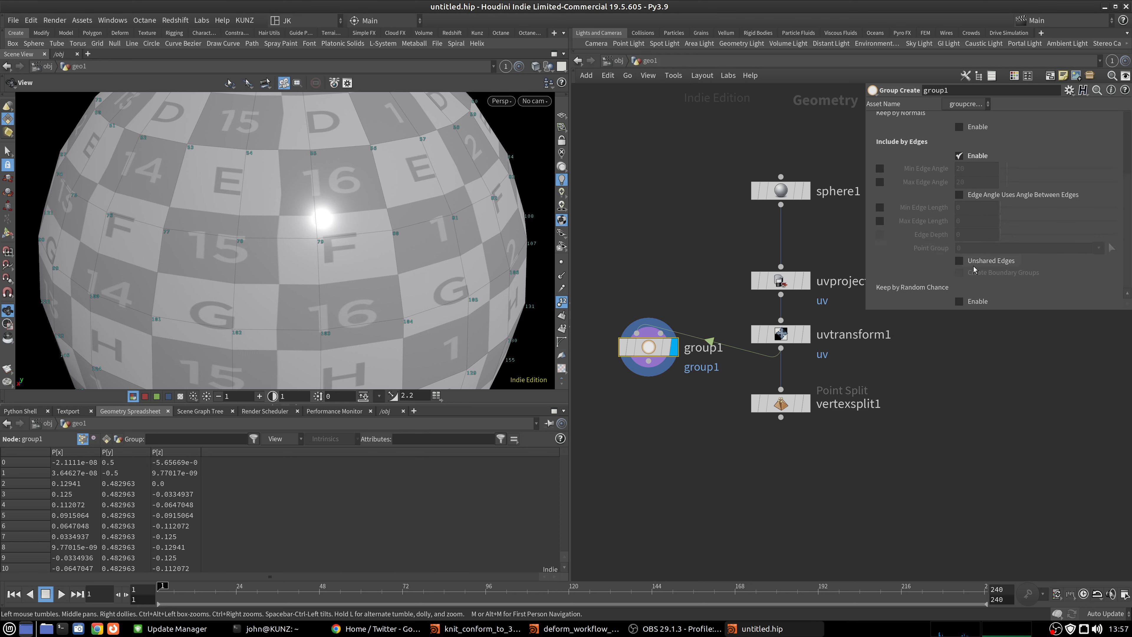
pyautogui.click(973, 262)
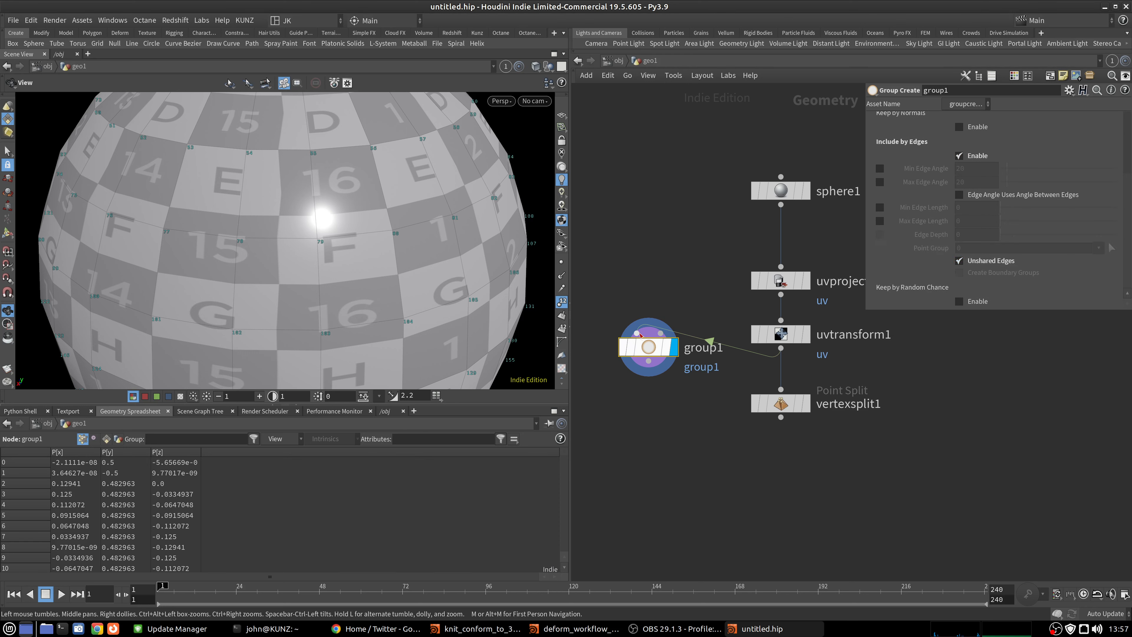
# Rewire group1 to take its input from vertexsplit1 and inspect the highlighted seam and pole edges.
pyautogui.moveTo(638, 333); pyautogui.dragTo(780, 417)
pyautogui.scroll(-3, 332, 228)
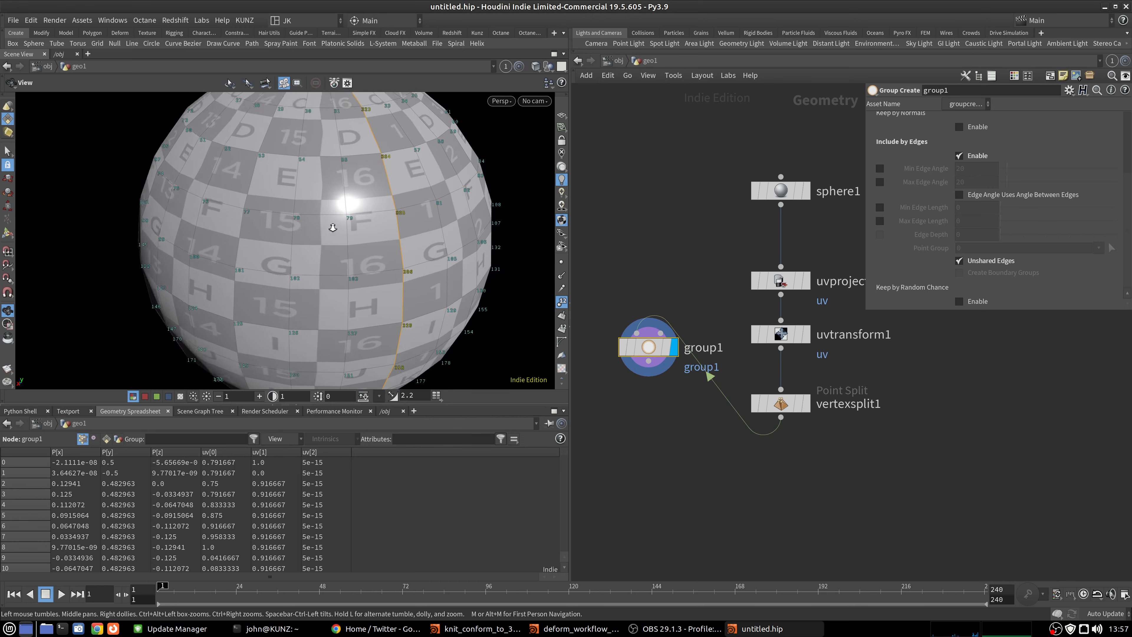
pyautogui.moveTo(332, 227); pyautogui.dragTo(316, 141)
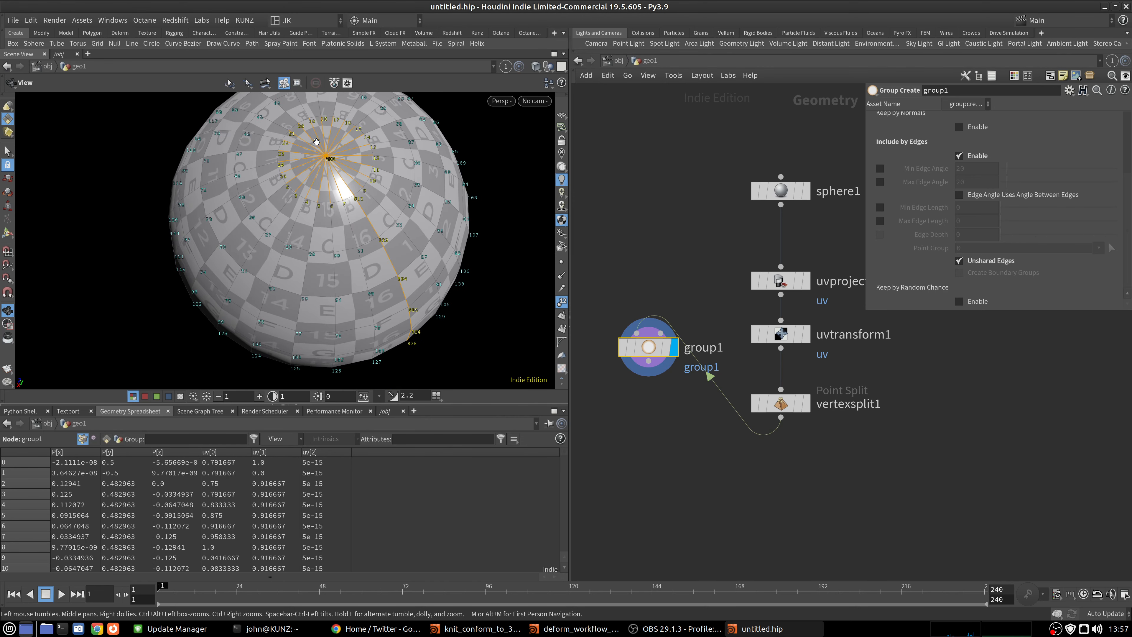
# Examine the highlighted seam edges on the sphere in perspective, in the UV view and close up.
pyautogui.scroll(3, 317, 144)
pyautogui.moveTo(386, 272); pyautogui.dragTo(295, 221)
pyautogui.scroll(-3, 321, 234)
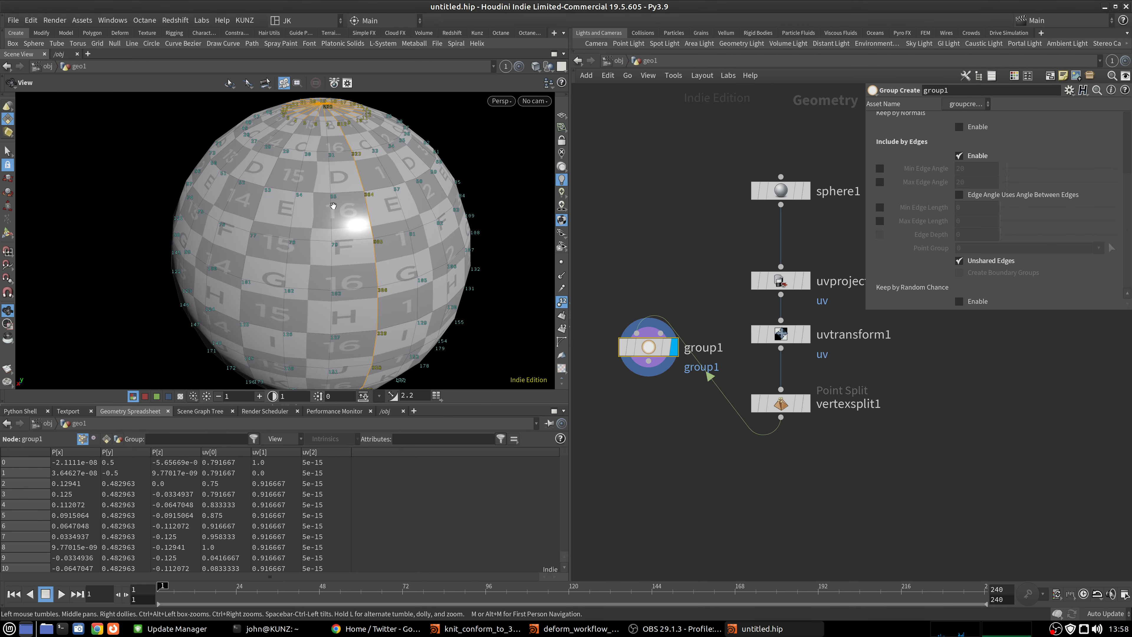
pyautogui.hotkey('space', '5')
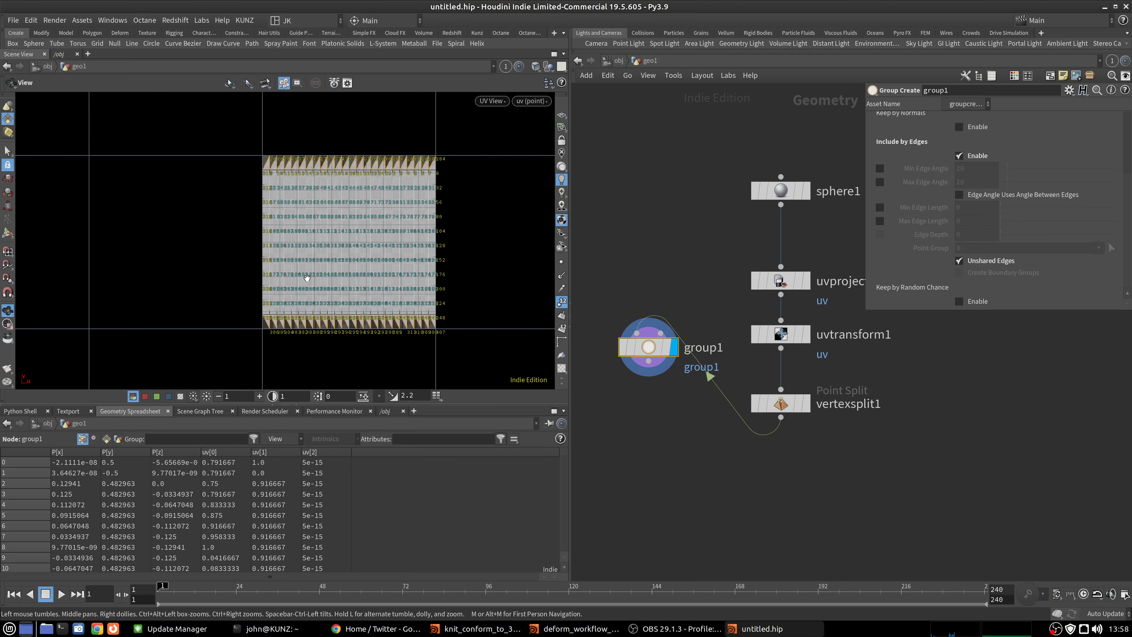
pyautogui.hotkey('space', '1')
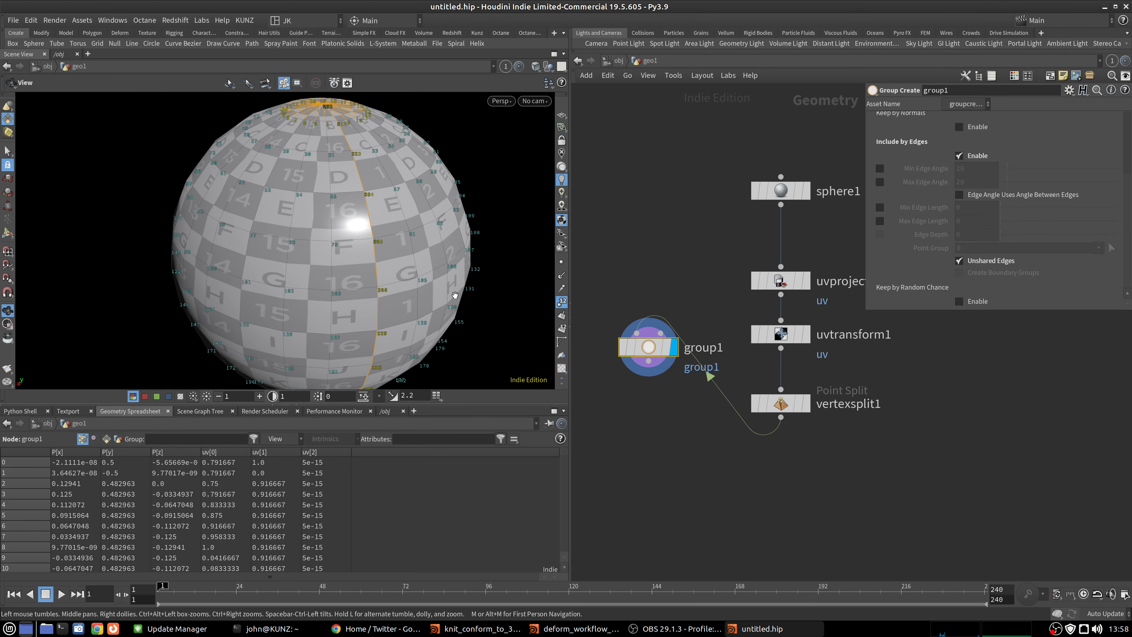
pyautogui.scroll(10, 360, 219)
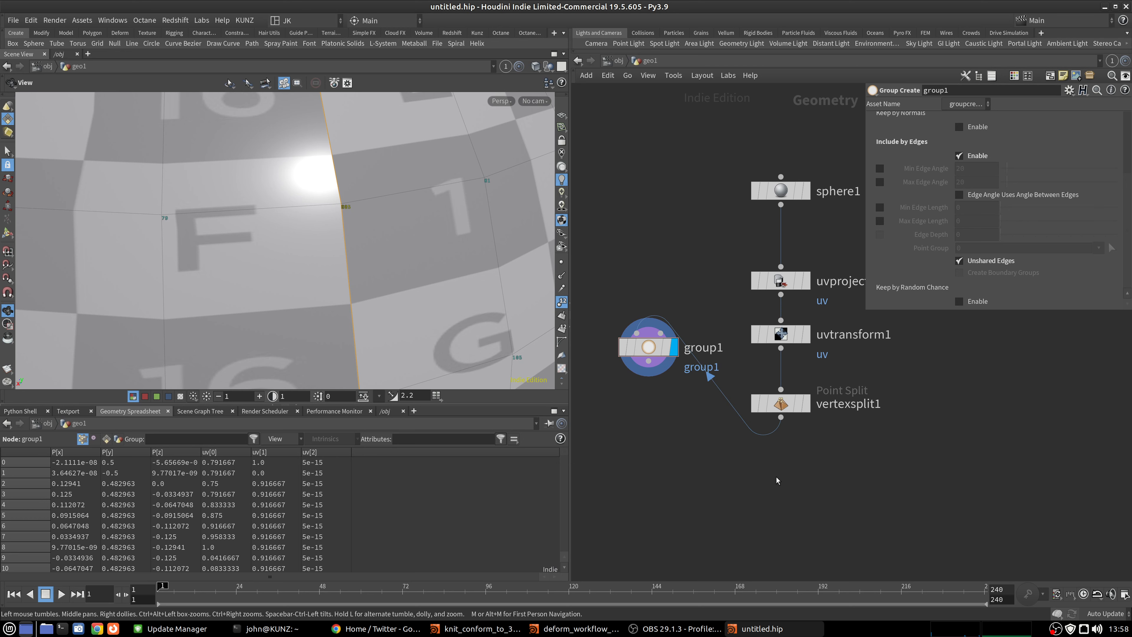
# Add an Attribute Swap node below vertexsplit1, fed by it, and display its result.
pyautogui.press('Tab')
pyautogui.write('swa')
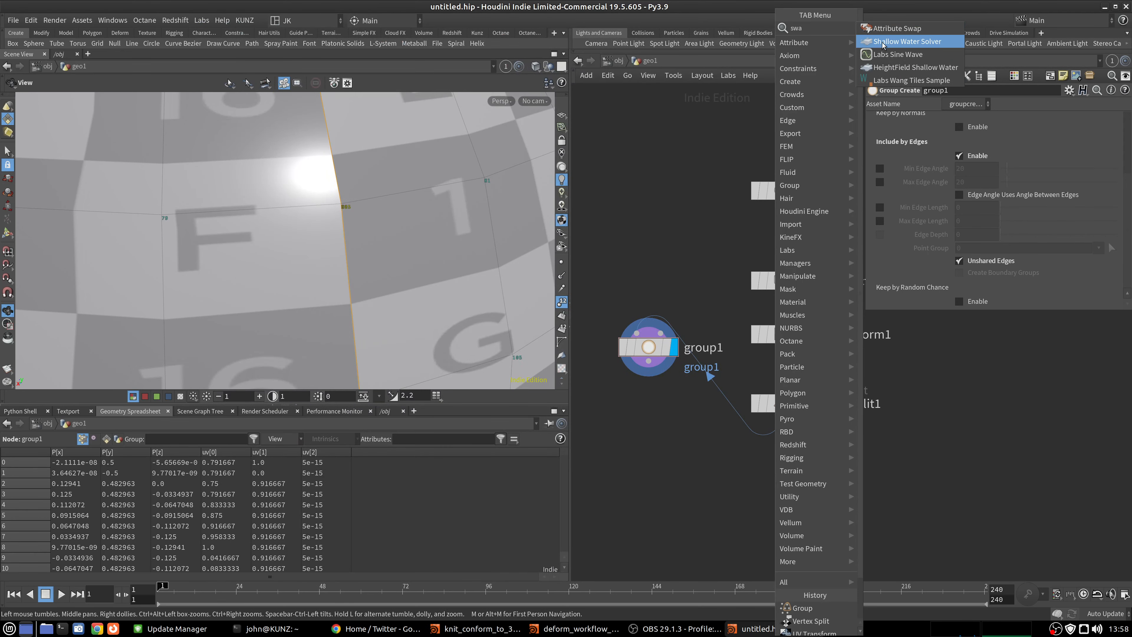
pyautogui.click(897, 28)
pyautogui.click(791, 463)
pyautogui.moveTo(791, 459); pyautogui.dragTo(781, 417)
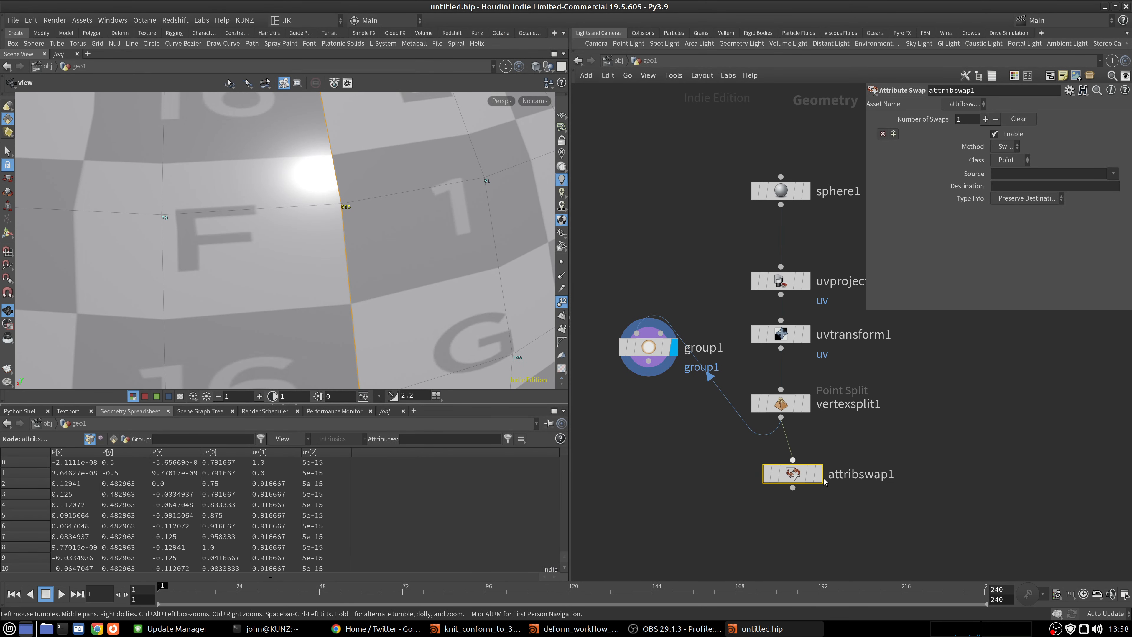
pyautogui.click(819, 475)
pyautogui.moveTo(799, 475); pyautogui.dragTo(788, 501)
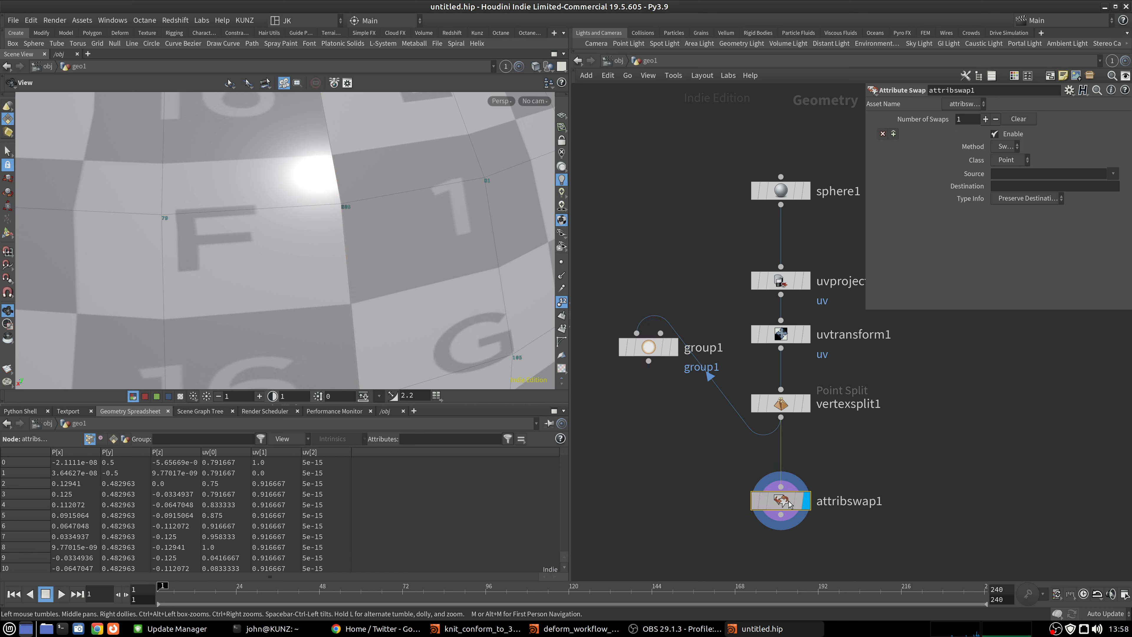
# Swap the point attribute P with uv on attribswap1 and frame the flattened sphere.
pyautogui.click(1014, 173)
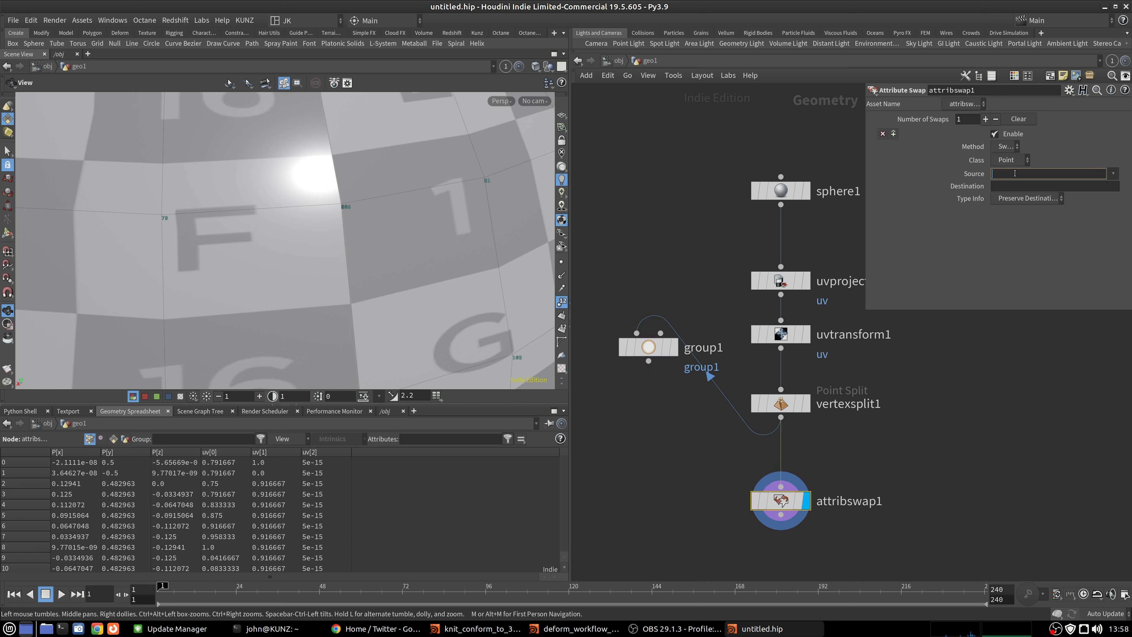
pyautogui.press('Tab')
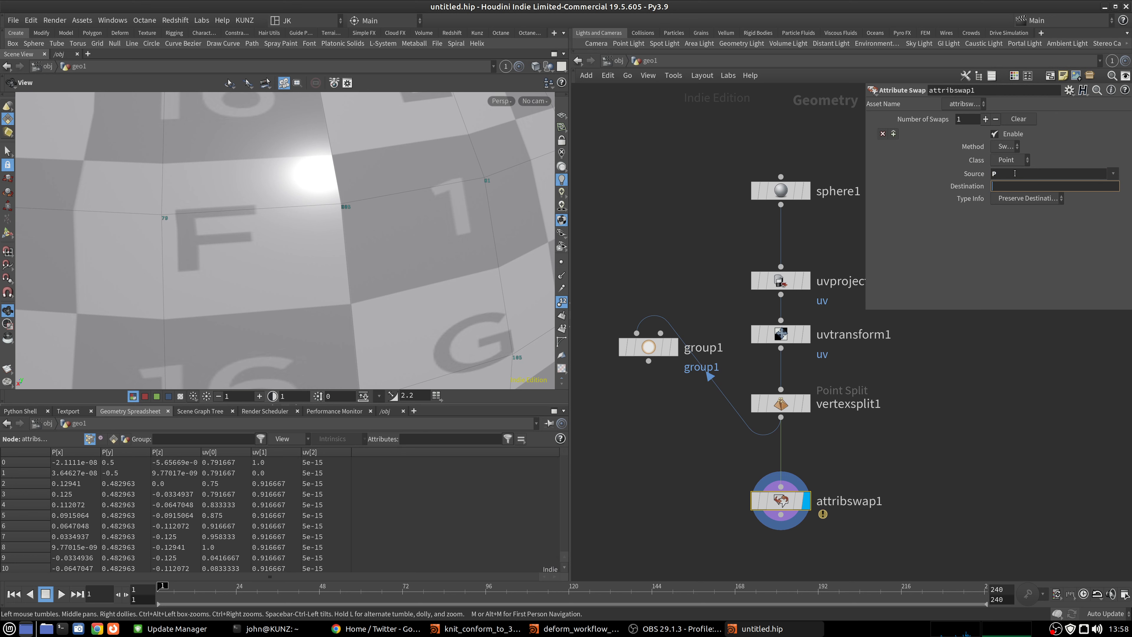
pyautogui.write('uv')
pyautogui.press('Return')
pyautogui.hotkey('space', 'g')
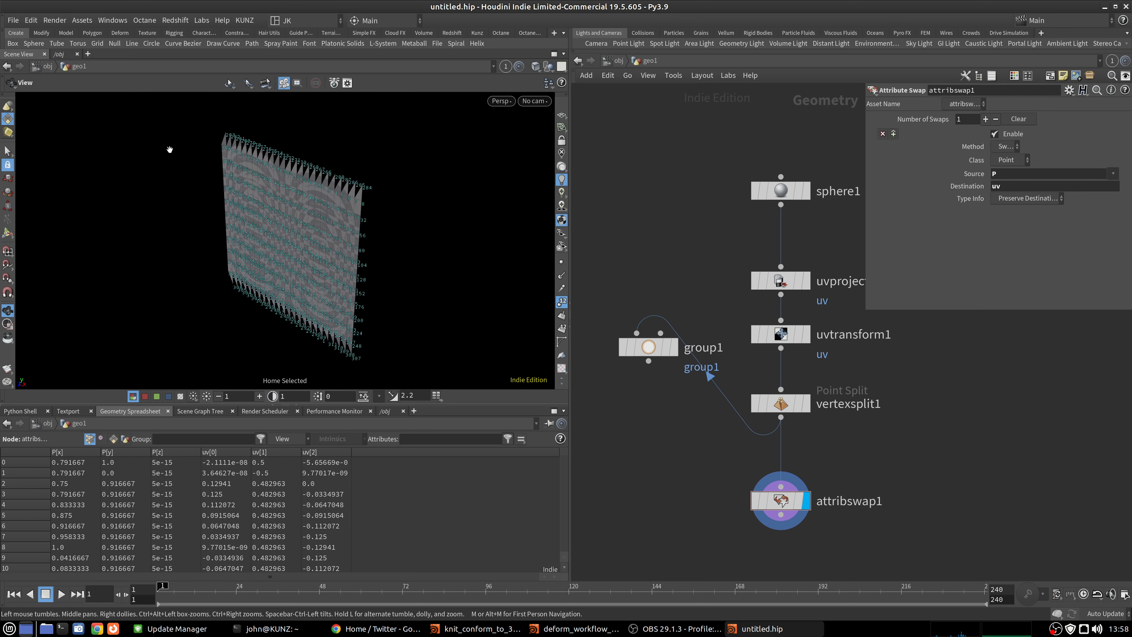
pyautogui.keyDown('alt'); pyautogui.moveTo(170, 150); pyautogui.dragTo(288, 178); pyautogui.keyUp('alt')
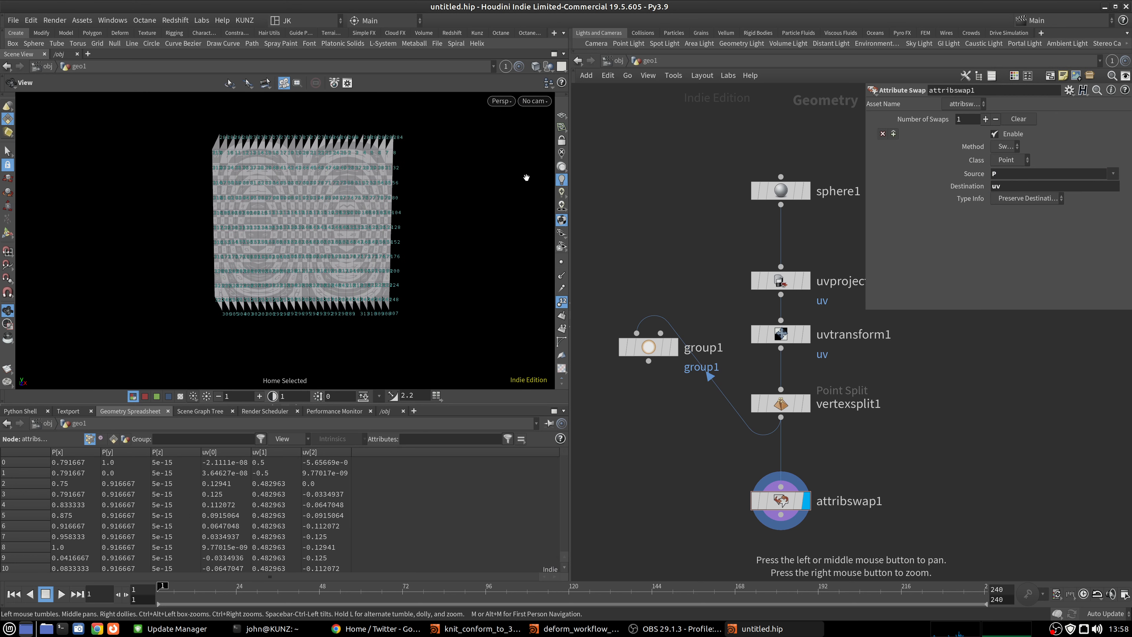
# Turn off the point numbers and the UV checker texture in the viewport to show the plain flattened mesh.
pyautogui.click(561, 302)
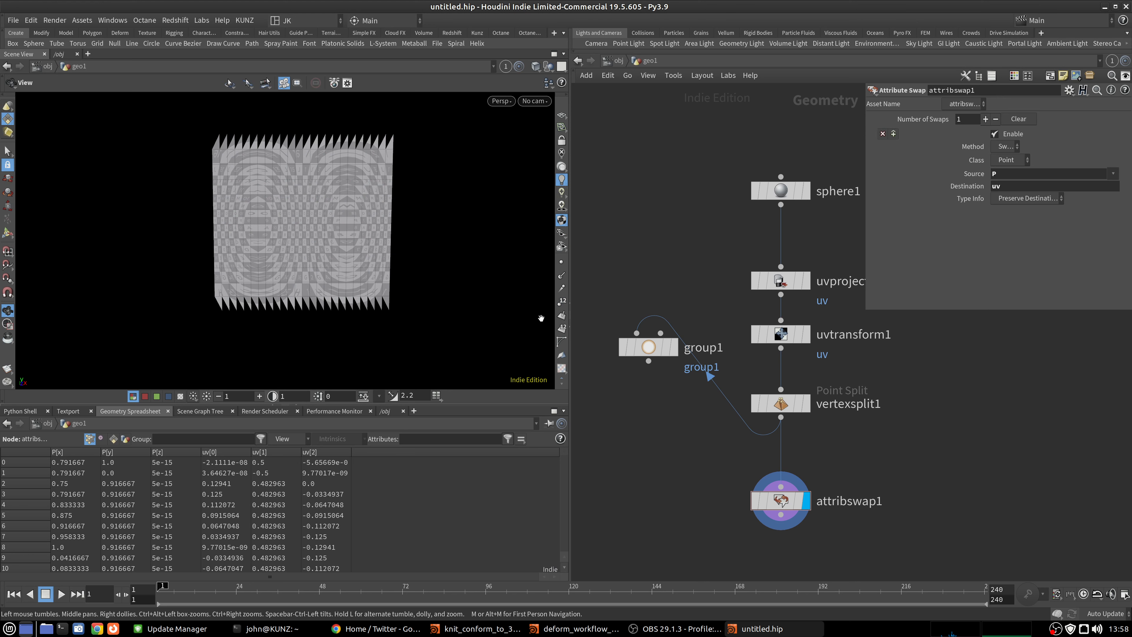
pyautogui.scroll(-2, 562, 243)
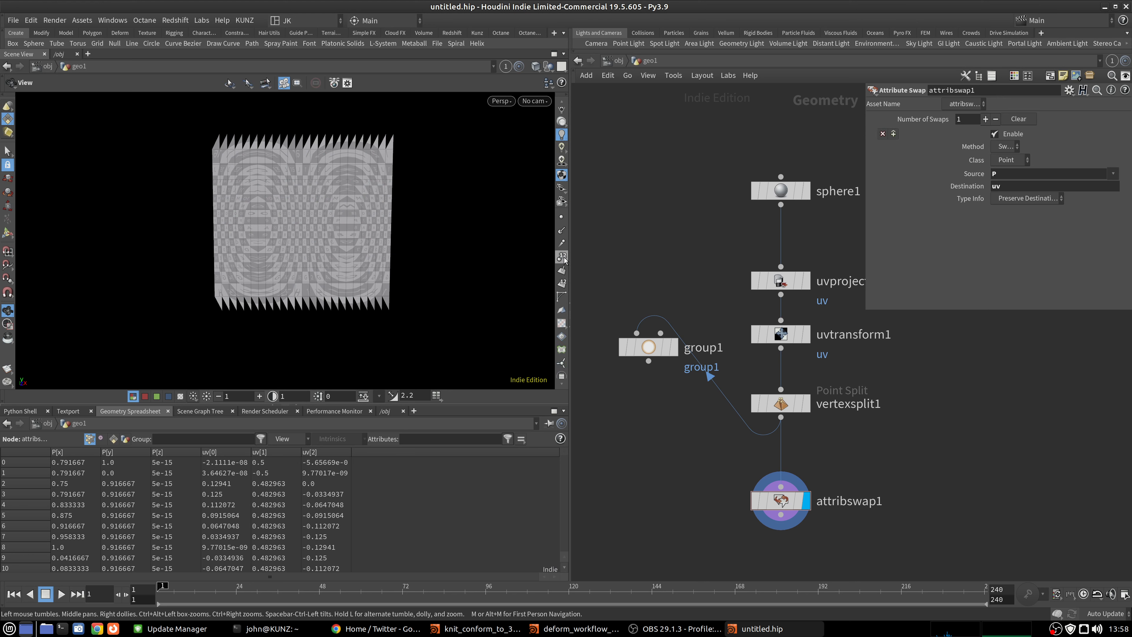
pyautogui.click(561, 173)
pyautogui.click(561, 323)
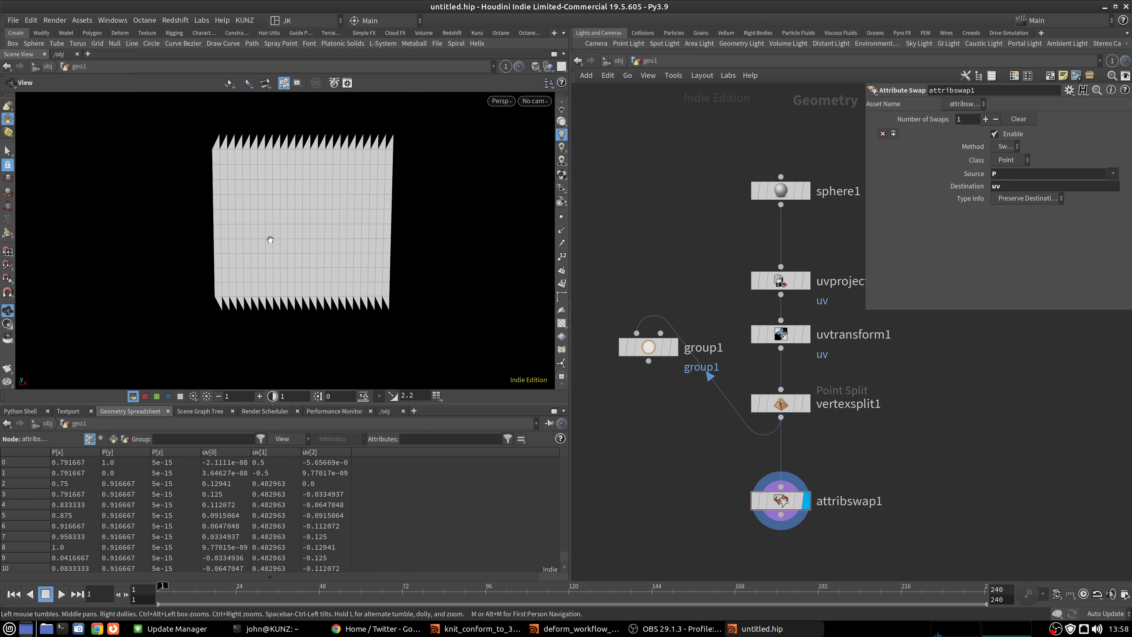
pyautogui.scroll(3, 286, 193)
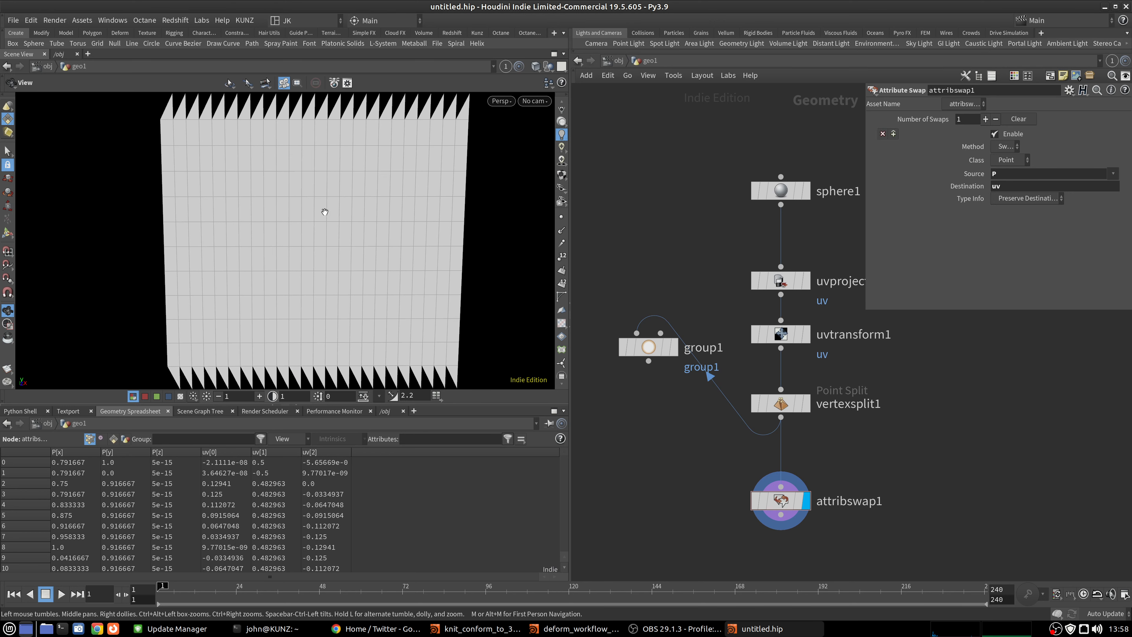
pyautogui.moveTo(324, 211); pyautogui.dragTo(309, 239, button='right')
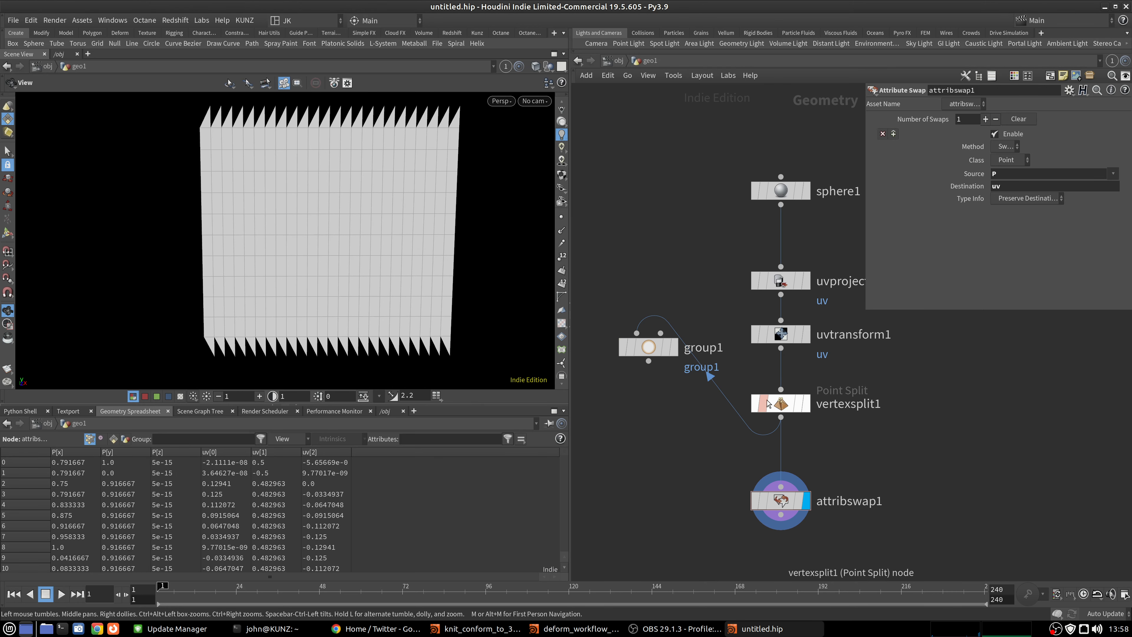
# Add an Attribute Promote node beside vertexsplit1, fed by uvtransform1, and display its result.
pyautogui.press('Tab')
pyautogui.write('prom')
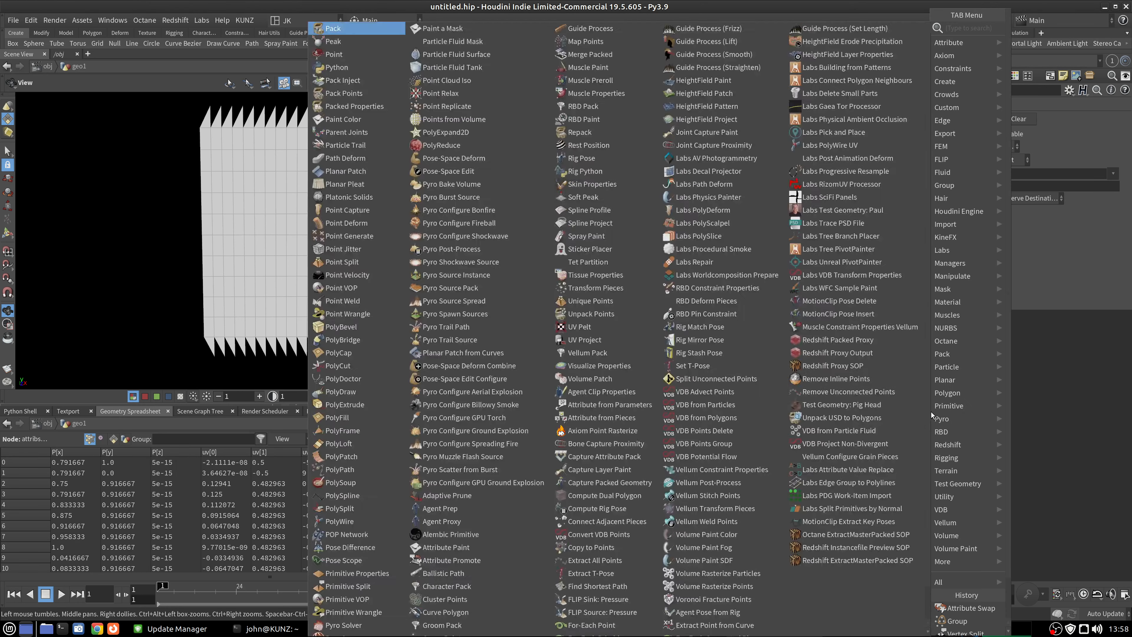
pyautogui.press('Return')
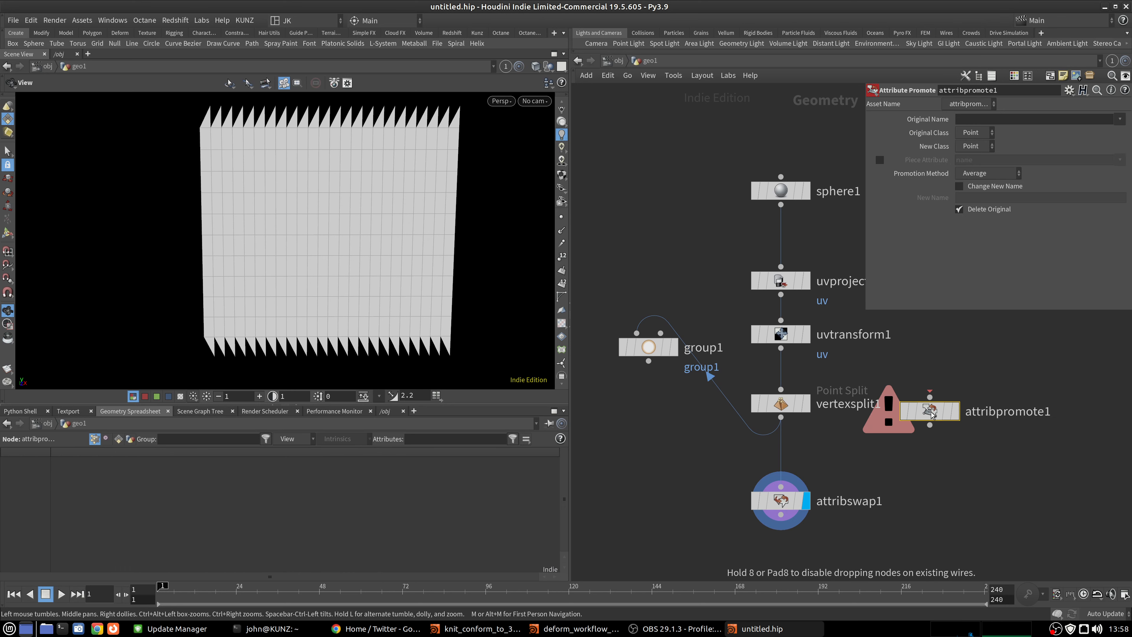
pyautogui.click(931, 411)
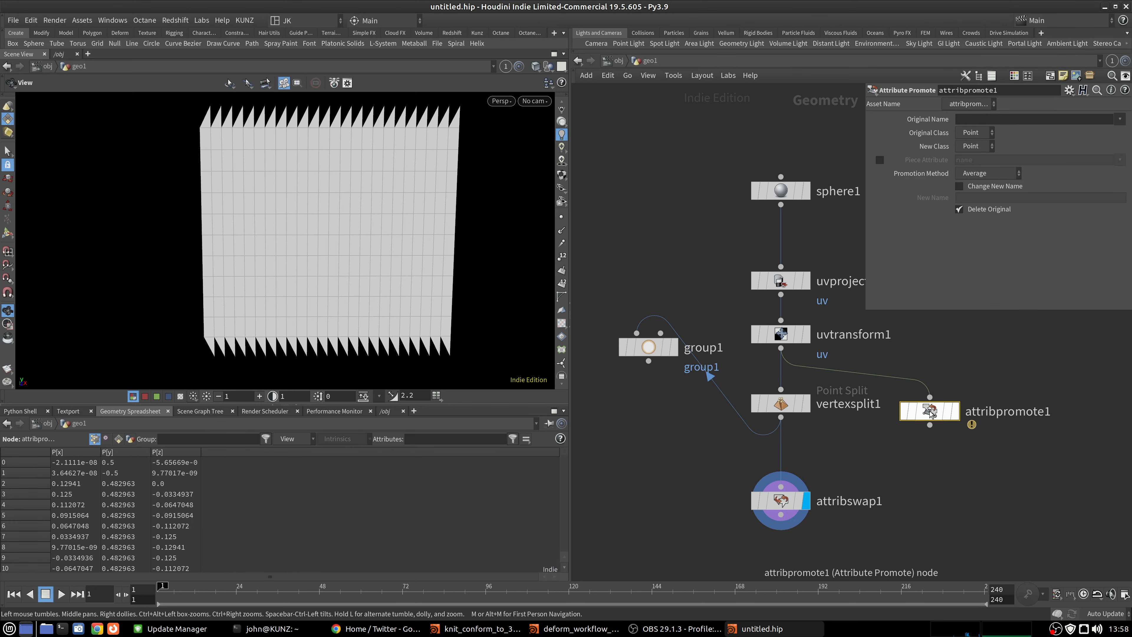
pyautogui.click(955, 411)
pyautogui.moveTo(941, 411); pyautogui.dragTo(939, 404)
# Set attribpromote1 to promote the uv attribute from Vertex to Point.
pyautogui.click(990, 123)
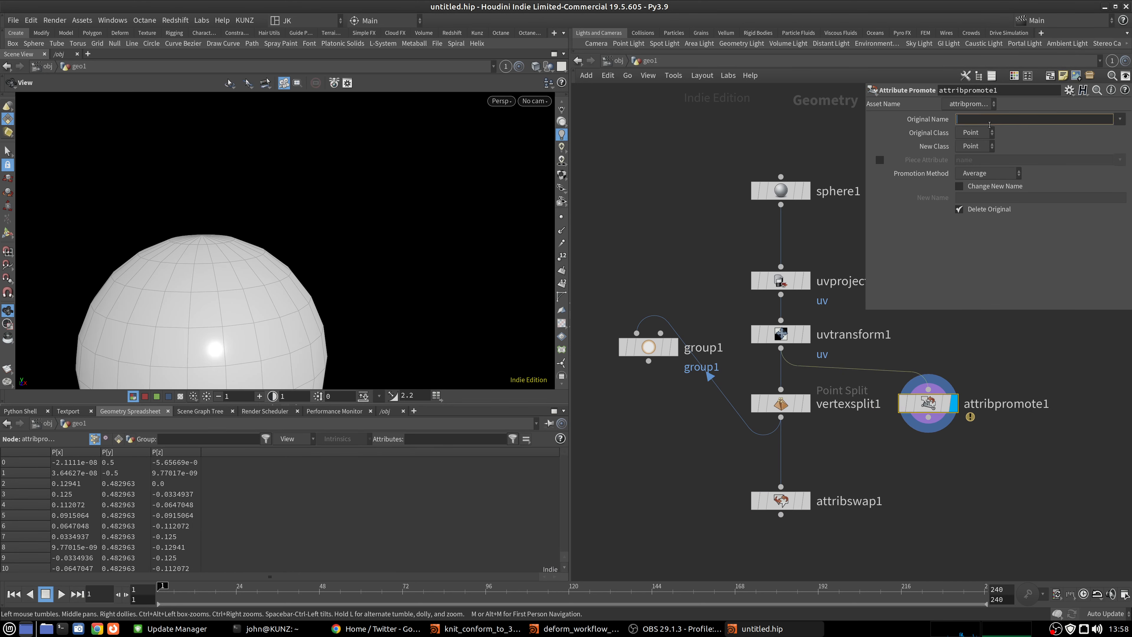
pyautogui.write('uv')
pyautogui.click(974, 132)
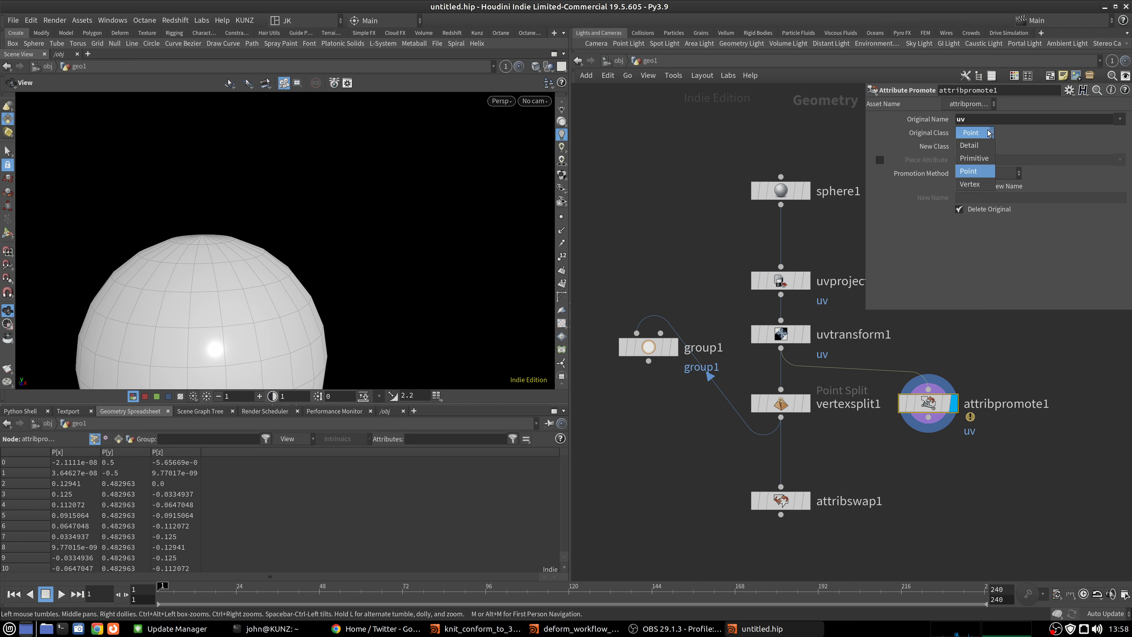
pyautogui.click(974, 181)
# Feed attribswap1 from attribpromote1 instead, display it and examine the flattened mesh without split points.
pyautogui.moveTo(928, 418); pyautogui.dragTo(780, 487)
pyautogui.click(805, 500)
pyautogui.moveTo(388, 184); pyautogui.dragTo(337, 133, button='right')
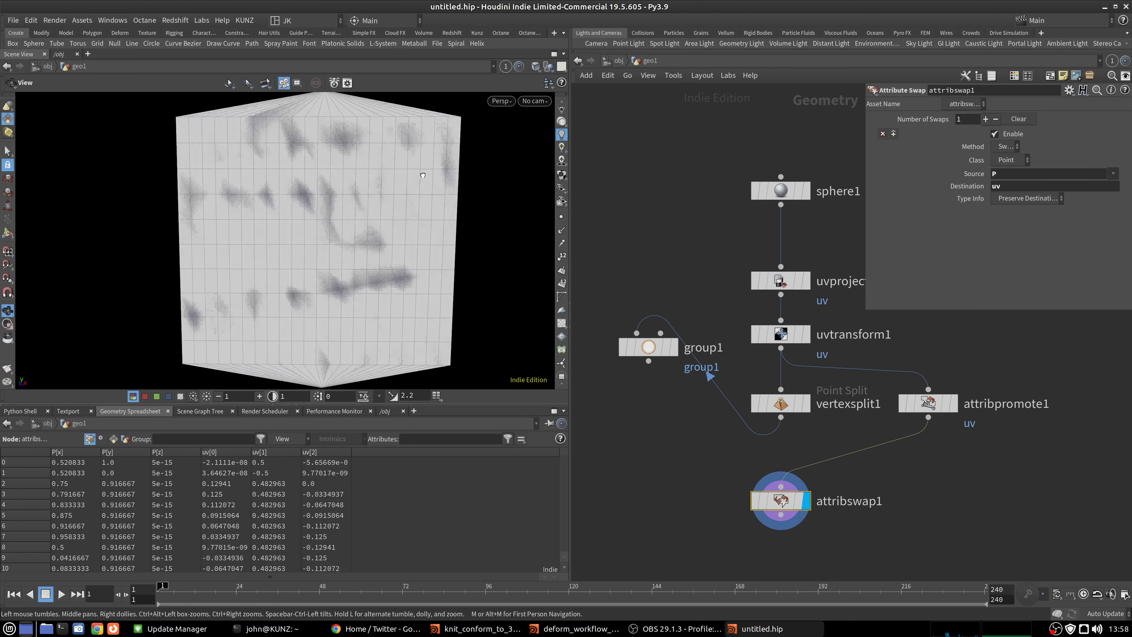
pyautogui.moveTo(337, 133); pyautogui.dragTo(403, 173)
pyautogui.moveTo(381, 201); pyautogui.dragTo(488, 136, button='right')
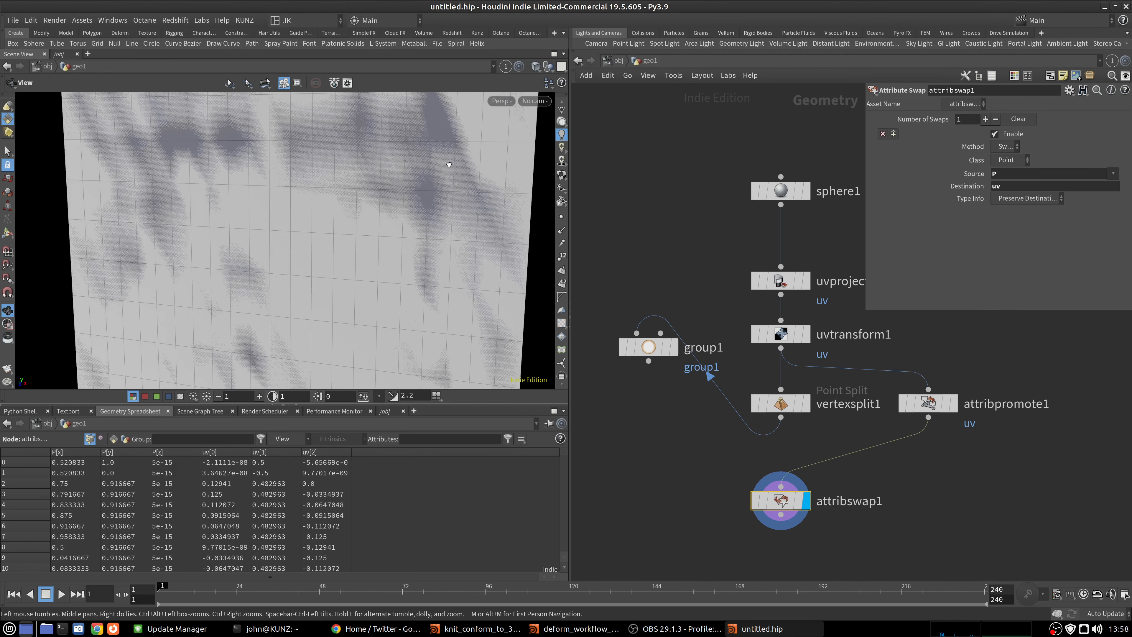
pyautogui.moveTo(416, 166); pyautogui.dragTo(382, 167)
pyautogui.moveTo(381, 167); pyautogui.dragTo(466, 131, button='right')
pyautogui.moveTo(469, 158); pyautogui.dragTo(502, 168)
pyautogui.moveTo(503, 169); pyautogui.dragTo(245, 285, button='right')
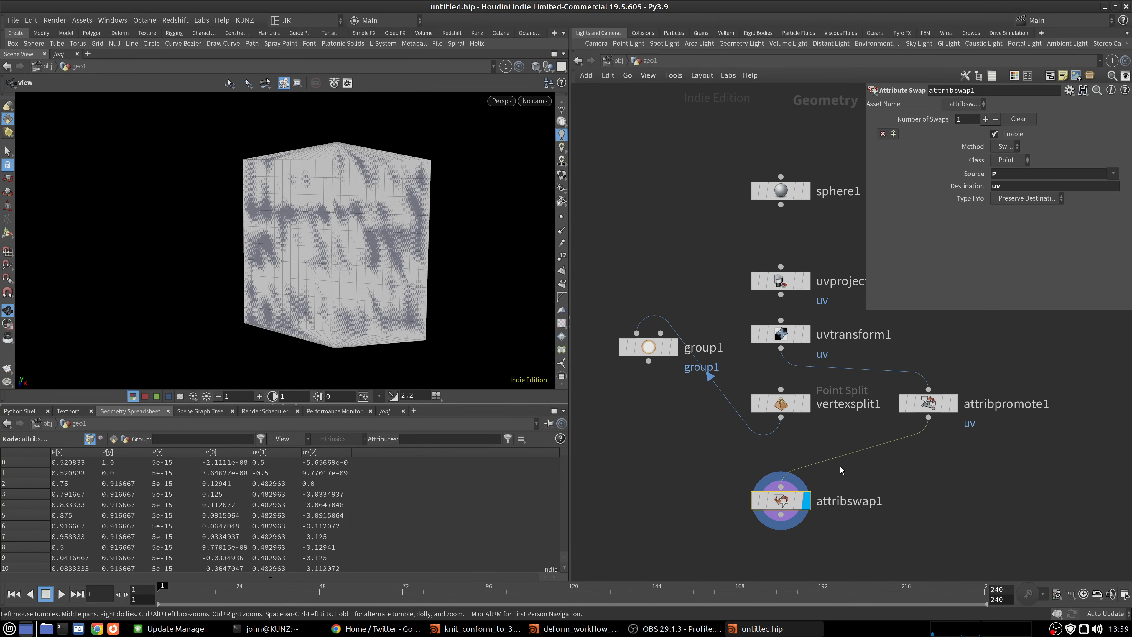
# Rewire attribswap1 to take its input from vertexsplit1 and inspect the flattened mesh.
pyautogui.moveTo(780, 486); pyautogui.dragTo(779, 440)
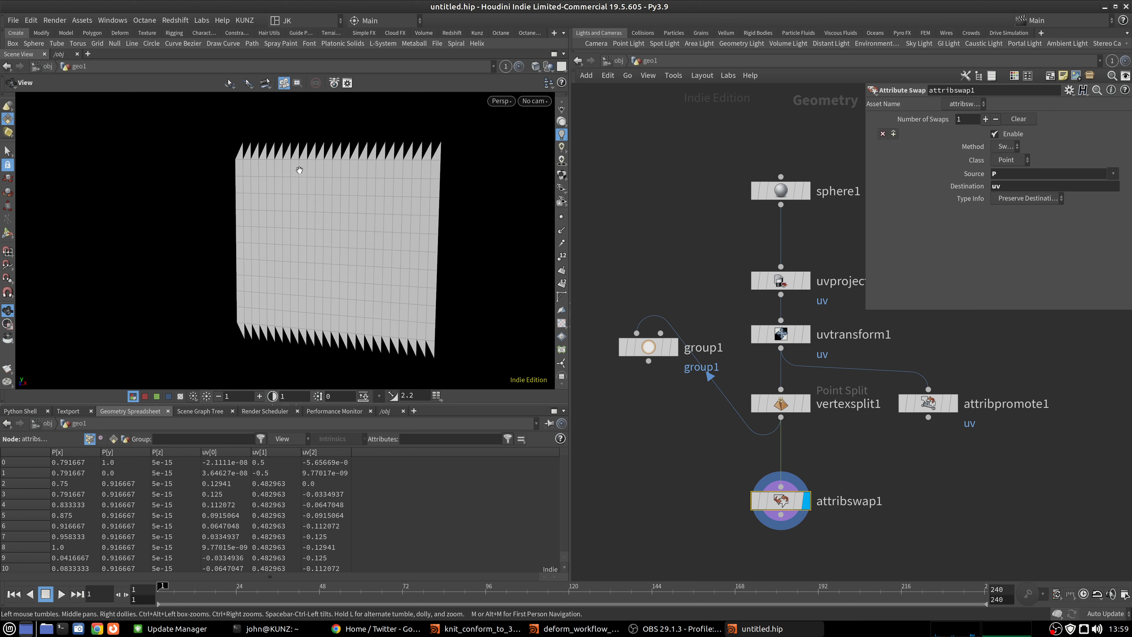
pyautogui.moveTo(374, 190)
pyautogui.mouseDown()
pyautogui.moveTo(412, 167)
pyautogui.moveTo(356, 202)
pyautogui.mouseUp()
pyautogui.moveTo(356, 202); pyautogui.dragTo(459, 215, button='right')
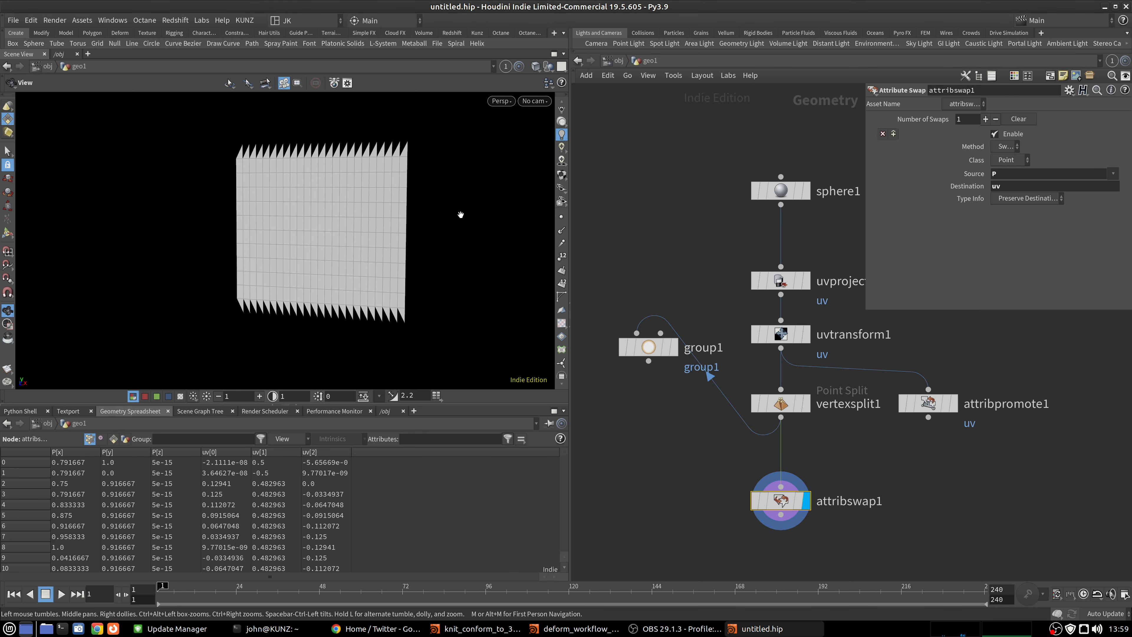
pyautogui.moveTo(459, 214); pyautogui.dragTo(517, 225)
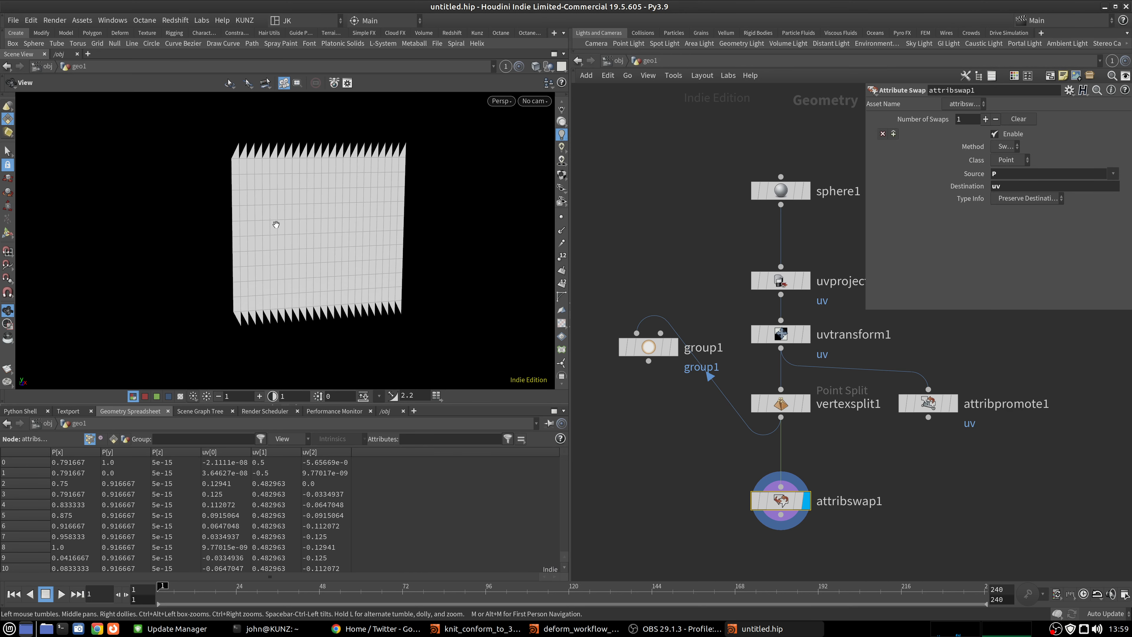
pyautogui.moveTo(276, 223); pyautogui.dragTo(414, 192, button='right')
pyautogui.moveTo(415, 192); pyautogui.dragTo(349, 177)
pyautogui.moveTo(349, 178); pyautogui.dragTo(381, 170, button='right')
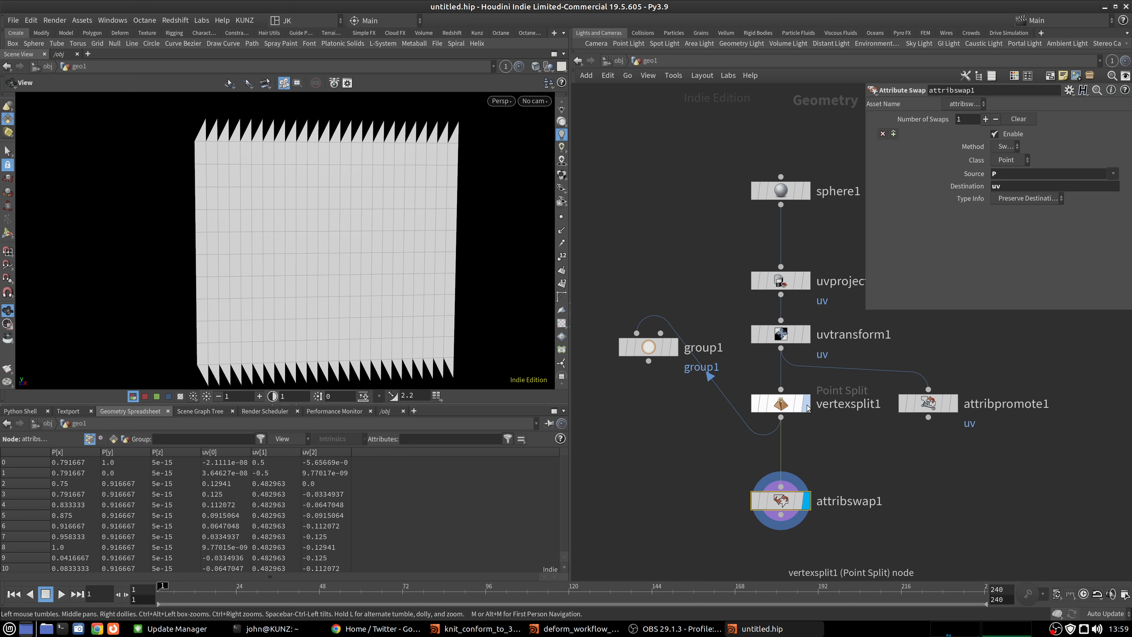
# Template uvtransform1's sphere behind the displayed attribswap1, then compare the swap fed by attribpromote1 and by vertexsplit1.
pyautogui.click(805, 334)
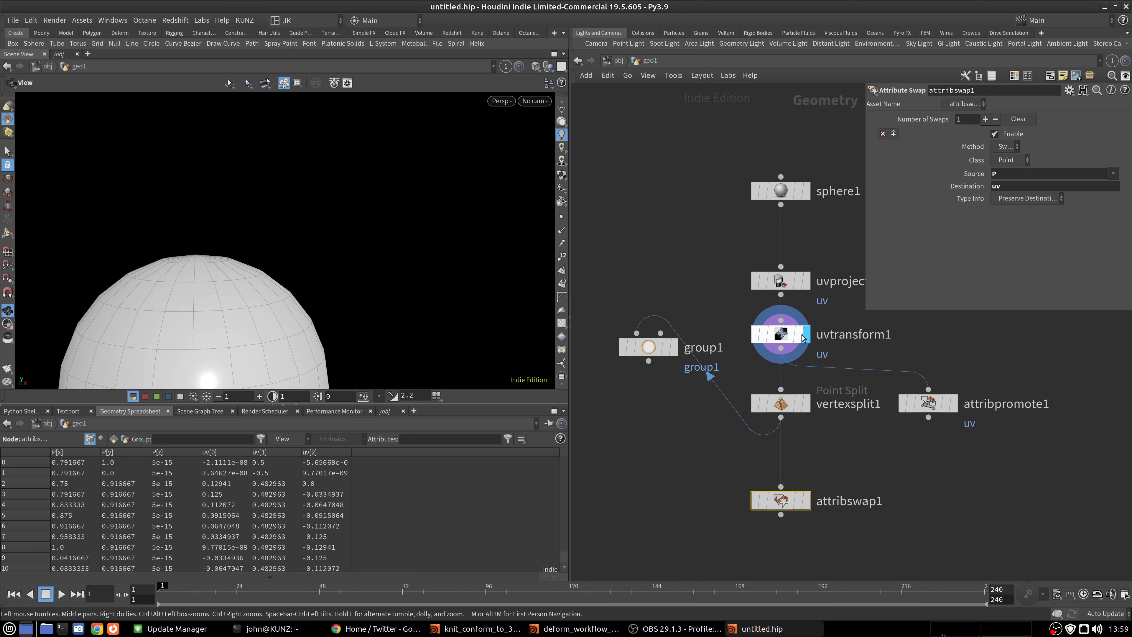
pyautogui.click(805, 500)
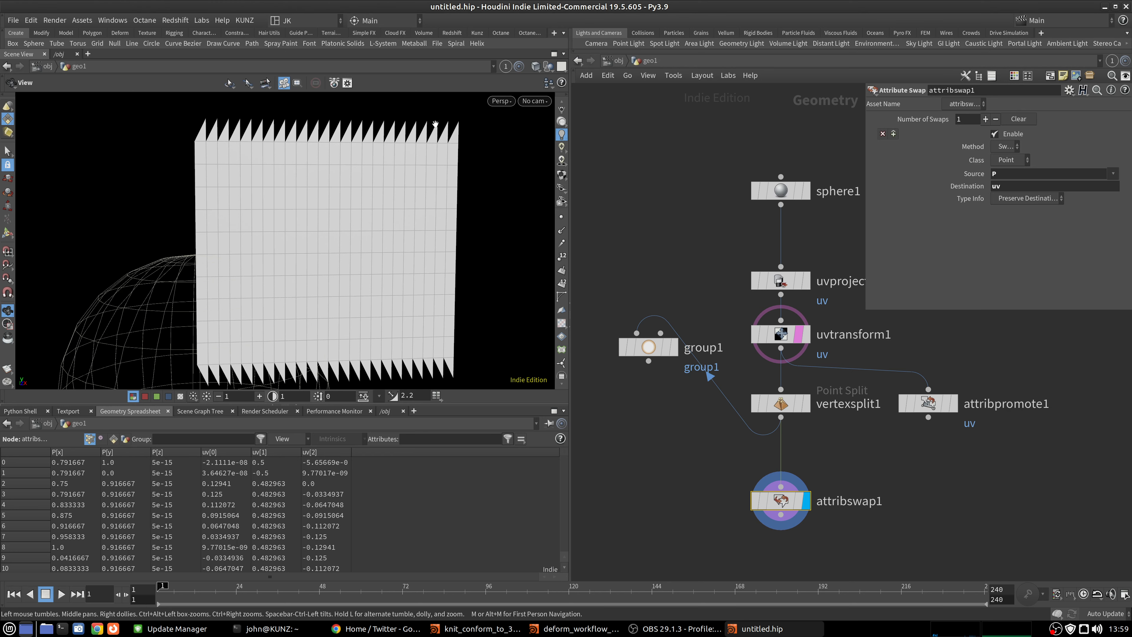
pyautogui.moveTo(781, 486); pyautogui.dragTo(928, 417)
pyautogui.moveTo(349, 207)
pyautogui.mouseDown()
pyautogui.moveTo(296, 212)
pyautogui.moveTo(332, 215)
pyautogui.mouseUp()
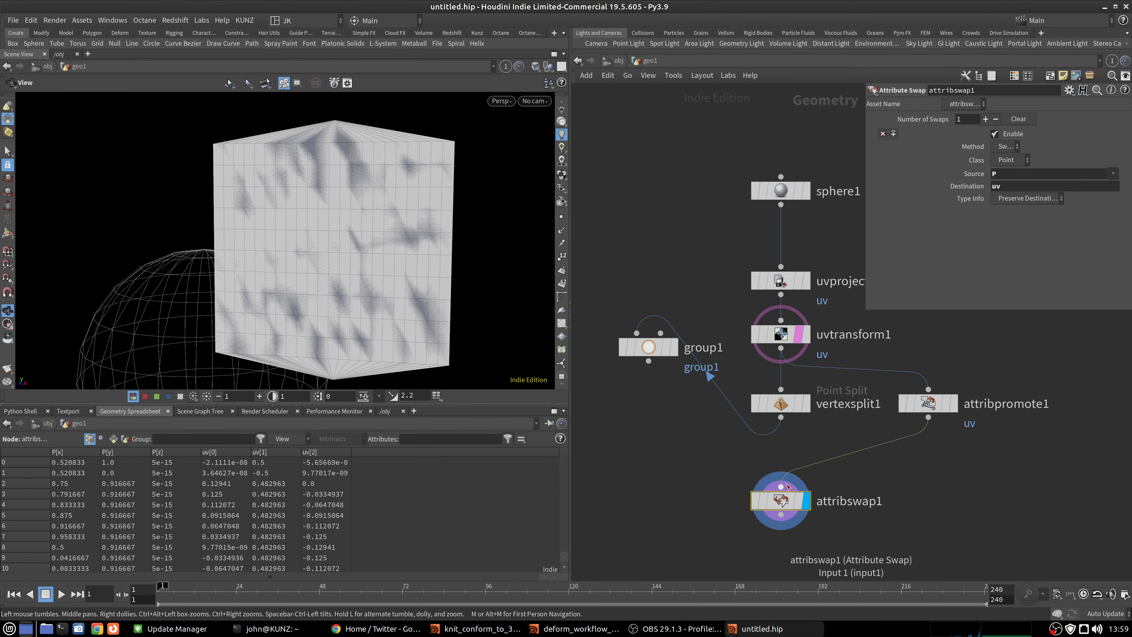
pyautogui.moveTo(780, 487); pyautogui.dragTo(781, 417)
# Disable Triangular Poles on sphere1 and inspect the flattened mesh's top and bottom edges.
pyautogui.click(781, 192)
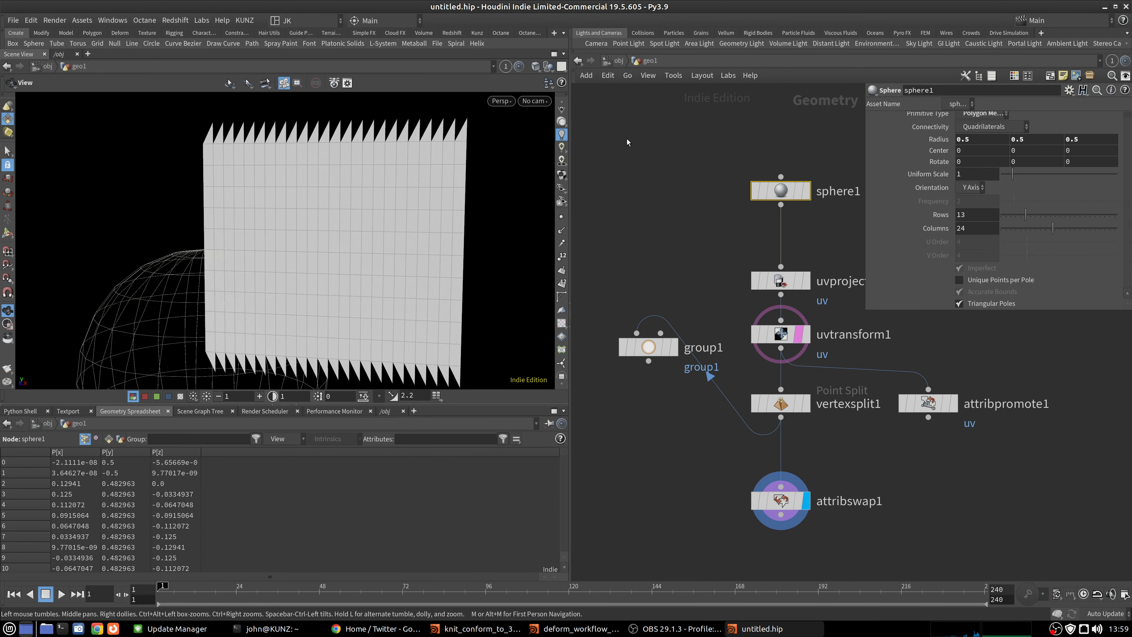
pyautogui.click(960, 304)
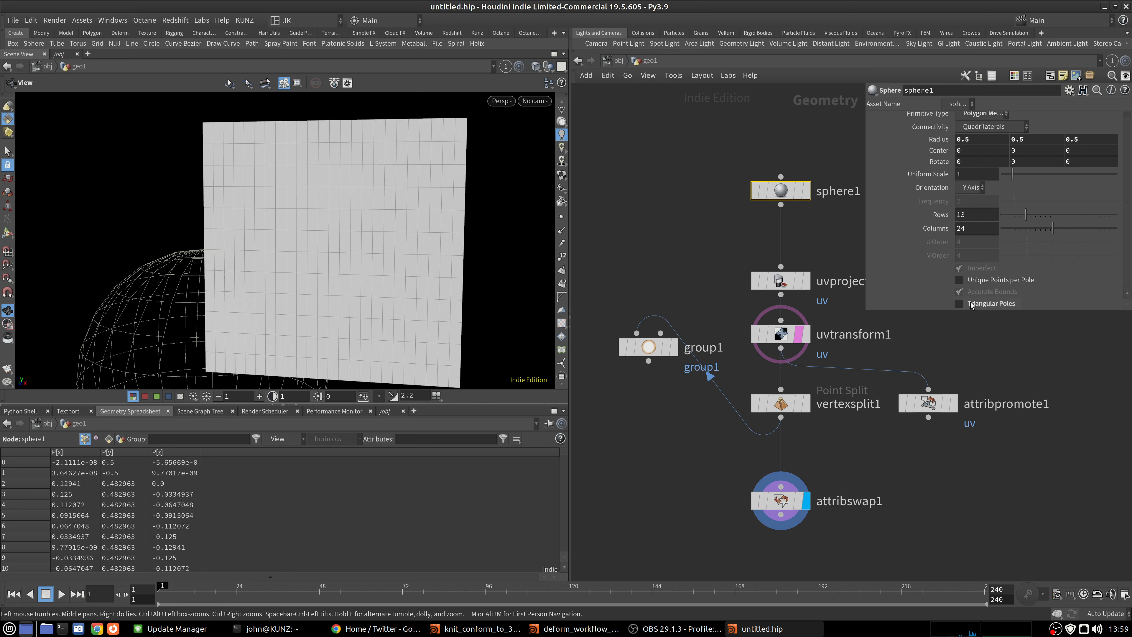
pyautogui.moveTo(413, 151); pyautogui.dragTo(347, 176)
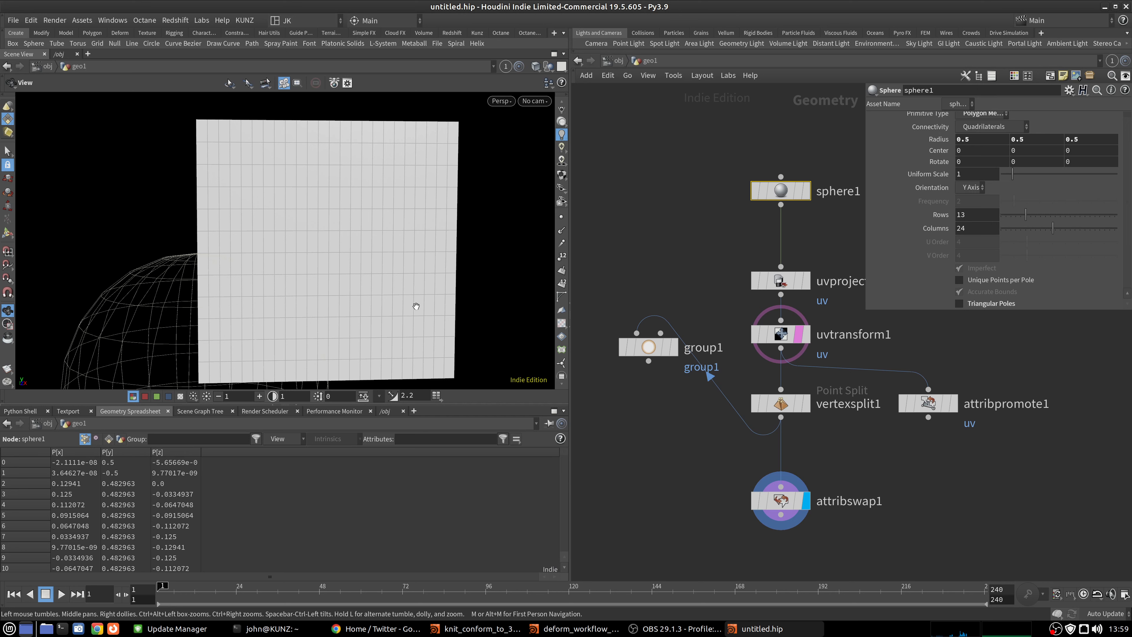
pyautogui.moveTo(339, 229); pyautogui.dragTo(268, 269, button='right')
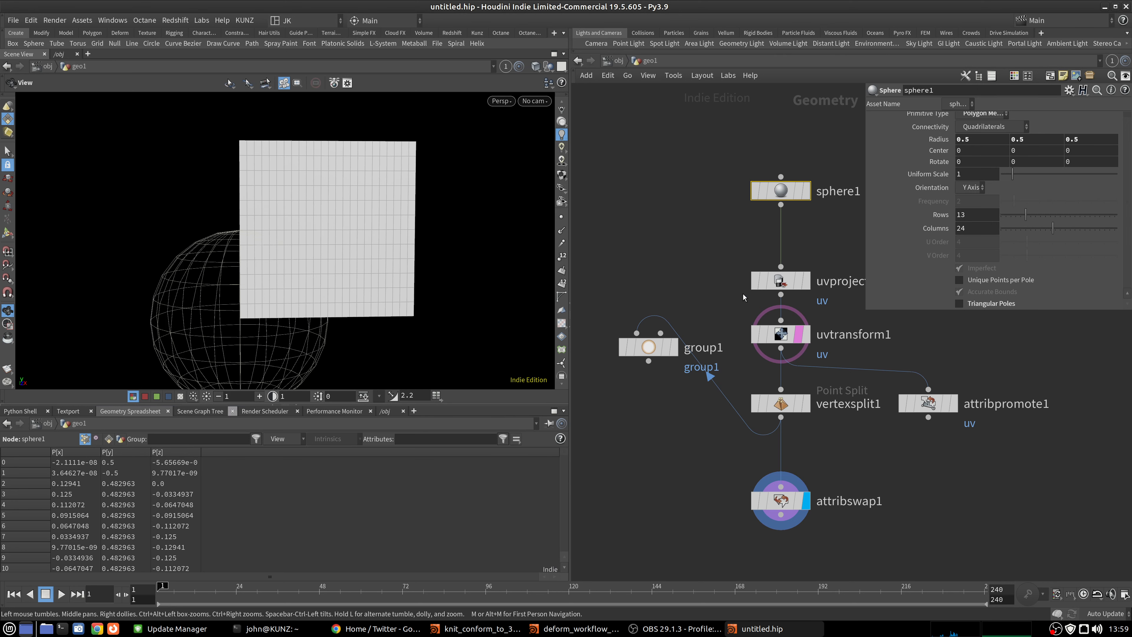
# Delete the unused group1 and attribpromote1 nodes and turn off uvtransform1's template display.
pyautogui.click(603, 211)
pyautogui.click(661, 352)
pyautogui.press('Delete')
pyautogui.click(932, 404)
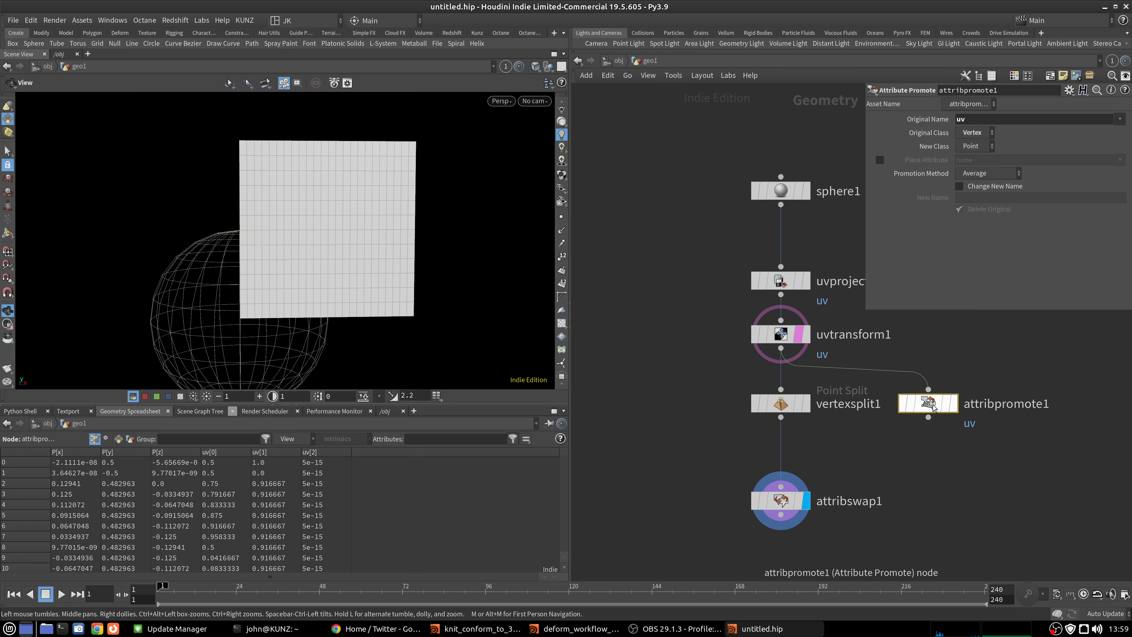
pyautogui.press('Delete')
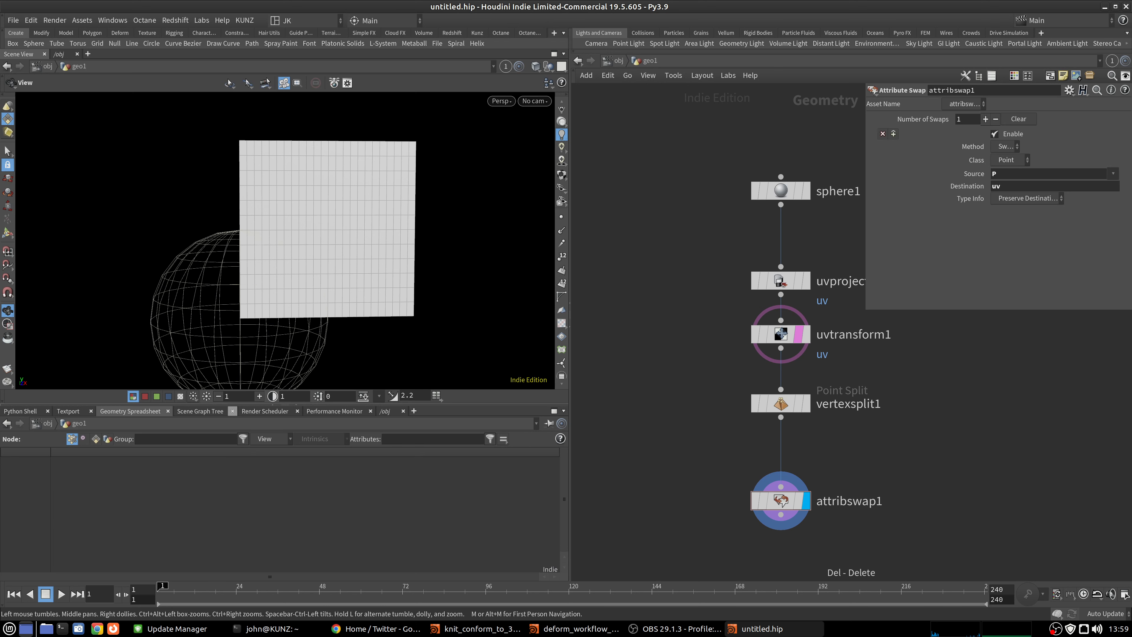
pyautogui.hotkey('alt', 'Tab')
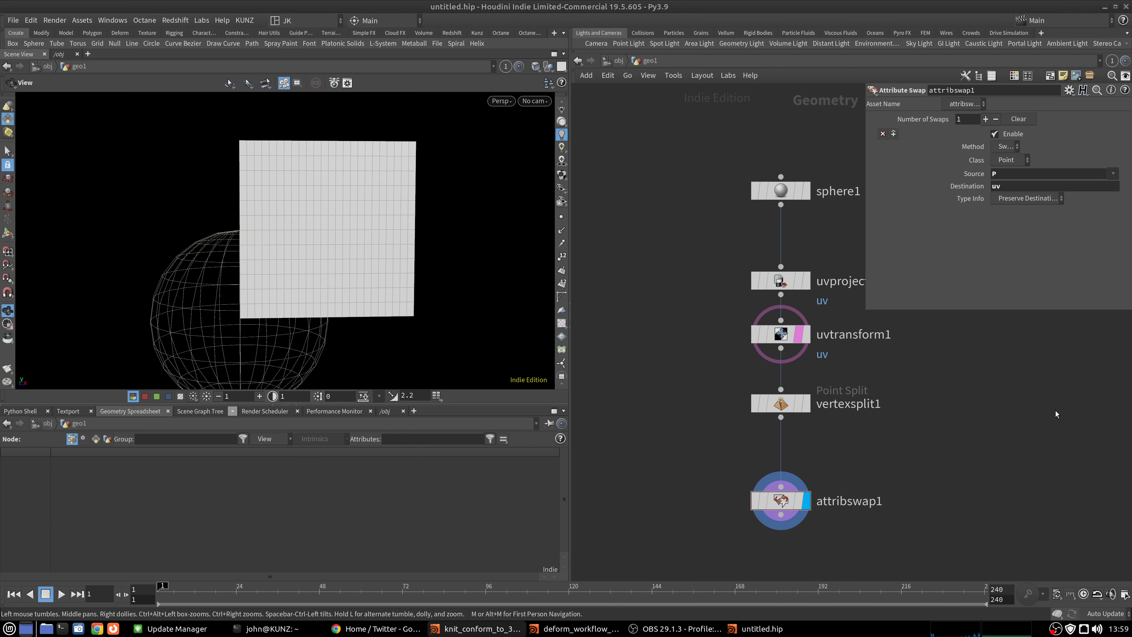
pyautogui.click(800, 506)
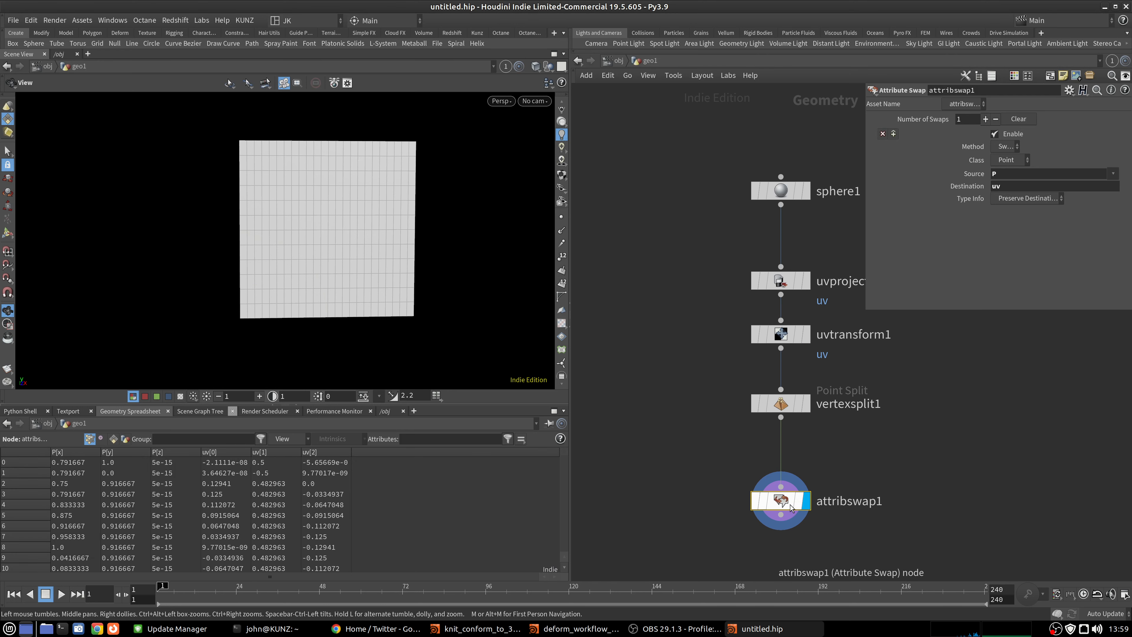
# Add a Transform node below polypath15, feed it from polypath15 and display its result.
pyautogui.scroll(-5, 726, 421)
pyautogui.moveTo(681, 320); pyautogui.dragTo(752, 310, button='middle')
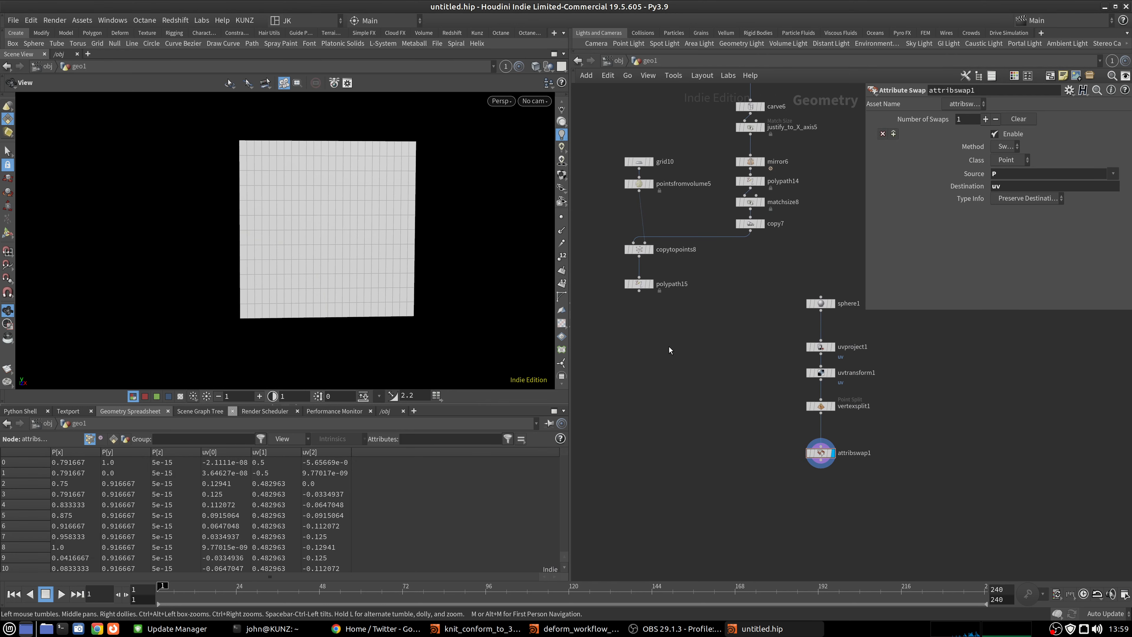
pyautogui.press('Tab')
pyautogui.write('tr')
pyautogui.press('Down')
pyautogui.press('Down')
pyautogui.press('Down')
pyautogui.press('Down')
pyautogui.press('Up')
pyautogui.press('Up')
pyautogui.press('Return')
pyautogui.click(645, 399)
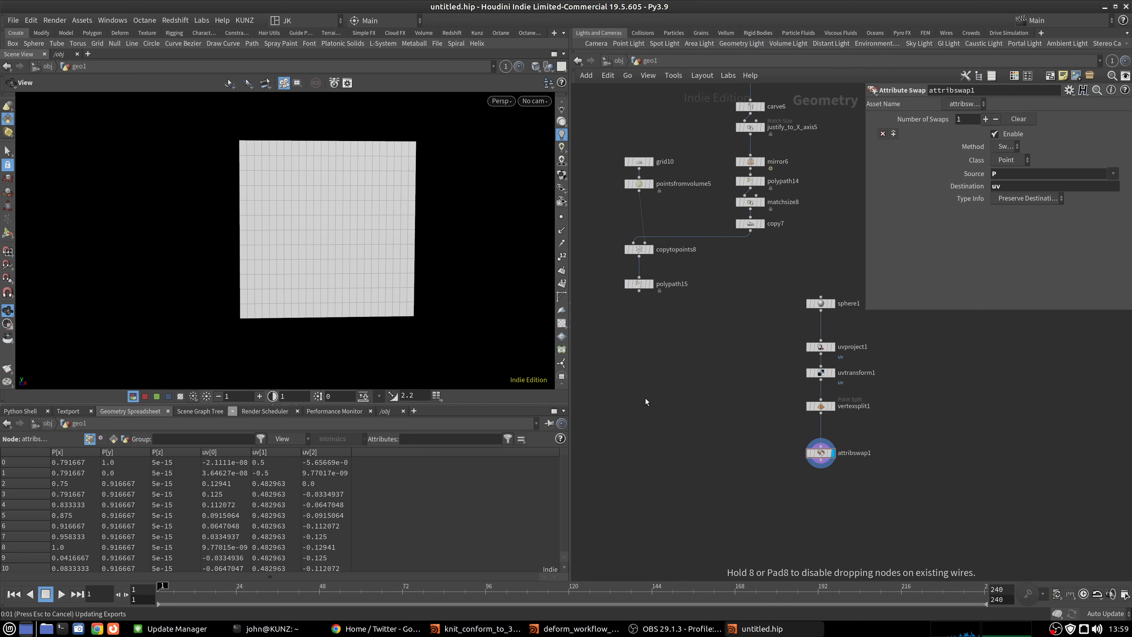
pyautogui.moveTo(639, 291); pyautogui.dragTo(640, 396)
pyautogui.click(655, 402)
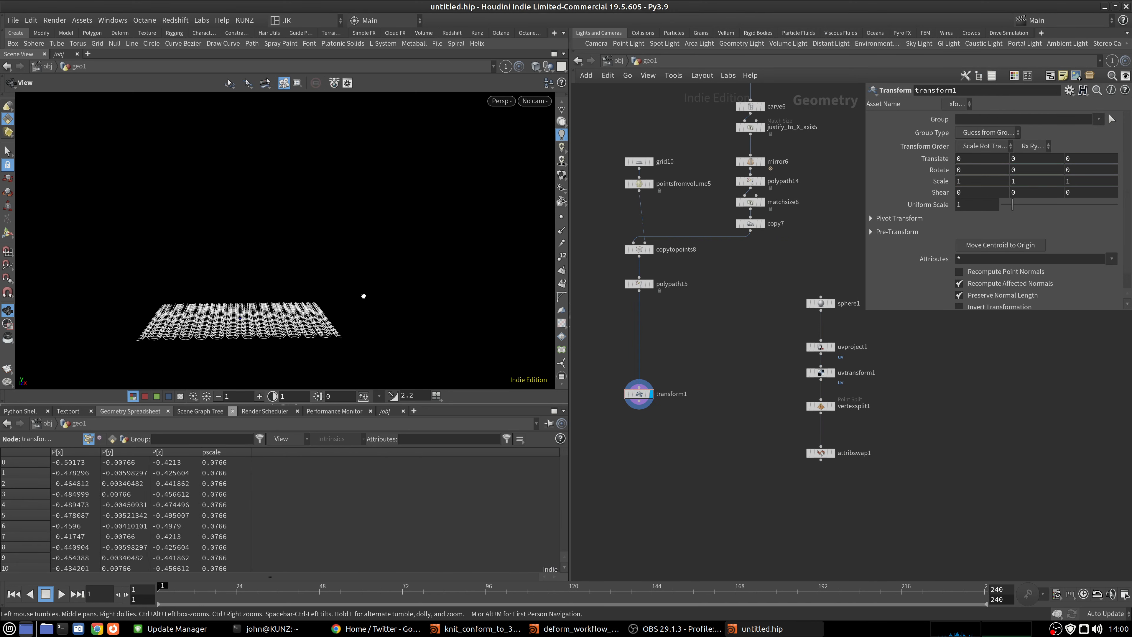
# Show the viewport's reference grid and set transform1's X rotation to 90 to stand the knit pattern upright.
pyautogui.moveTo(364, 296); pyautogui.dragTo(311, 288)
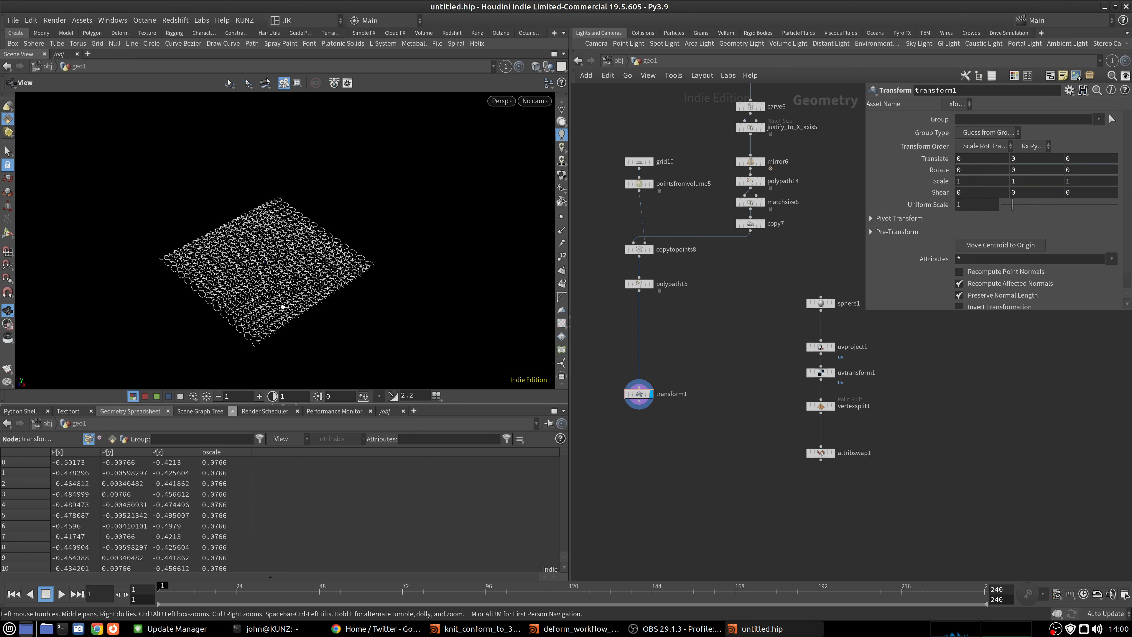
pyautogui.scroll(1, 562, 118)
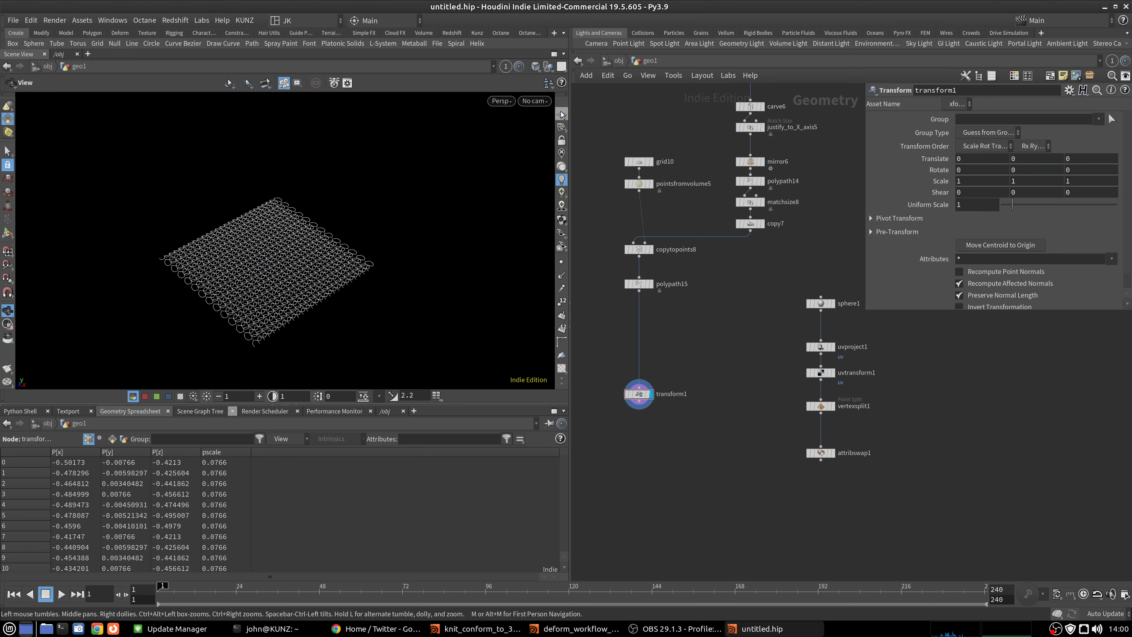
pyautogui.click(560, 115)
pyautogui.moveTo(331, 249); pyautogui.dragTo(196, 217)
pyautogui.scroll(-2, 272, 230)
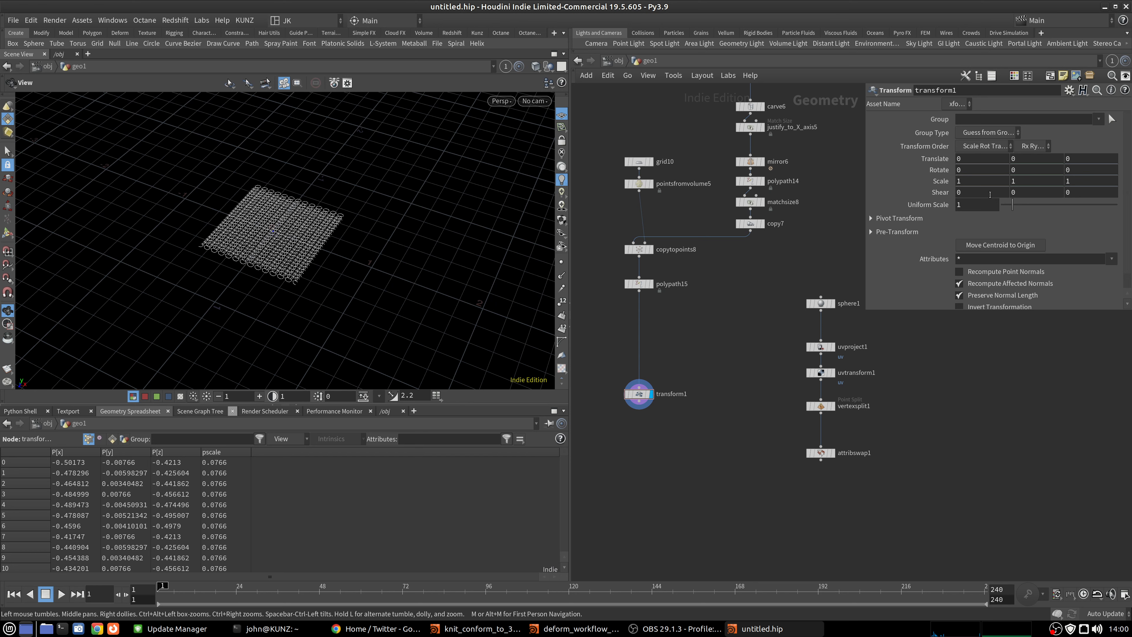
pyautogui.click(975, 168)
pyautogui.write('90')
pyautogui.press('Return')
pyautogui.moveTo(383, 271); pyautogui.dragTo(369, 207)
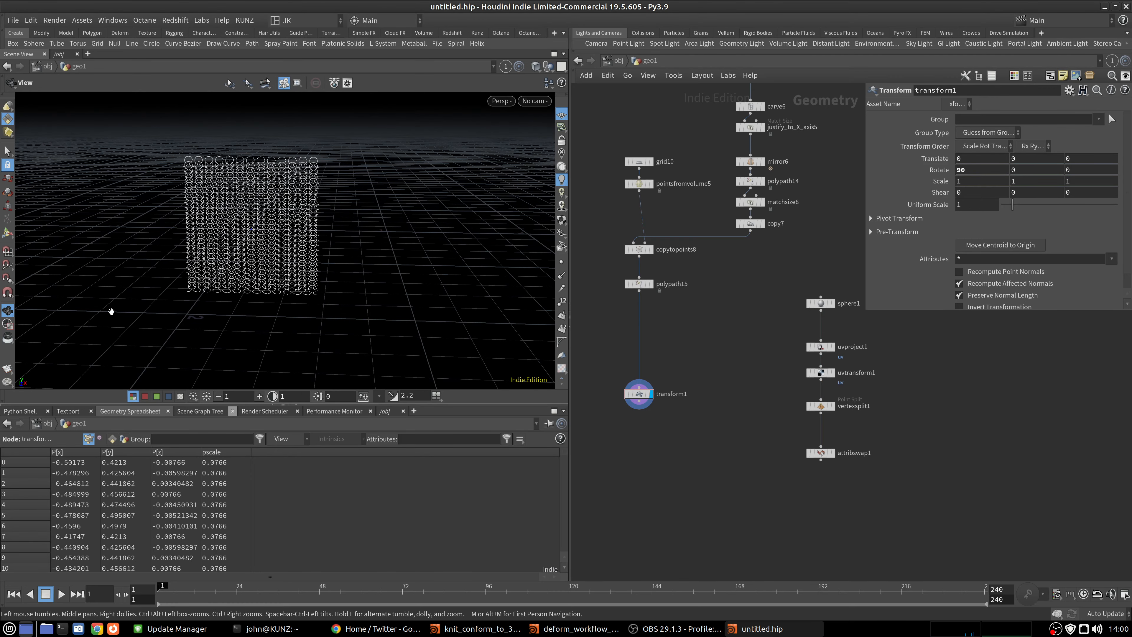
# Set transform1's translation to 0.5 in X and 0.5 in Y.
pyautogui.click(993, 159)
pyautogui.write('.5')
pyautogui.press('Tab')
pyautogui.write('.5')
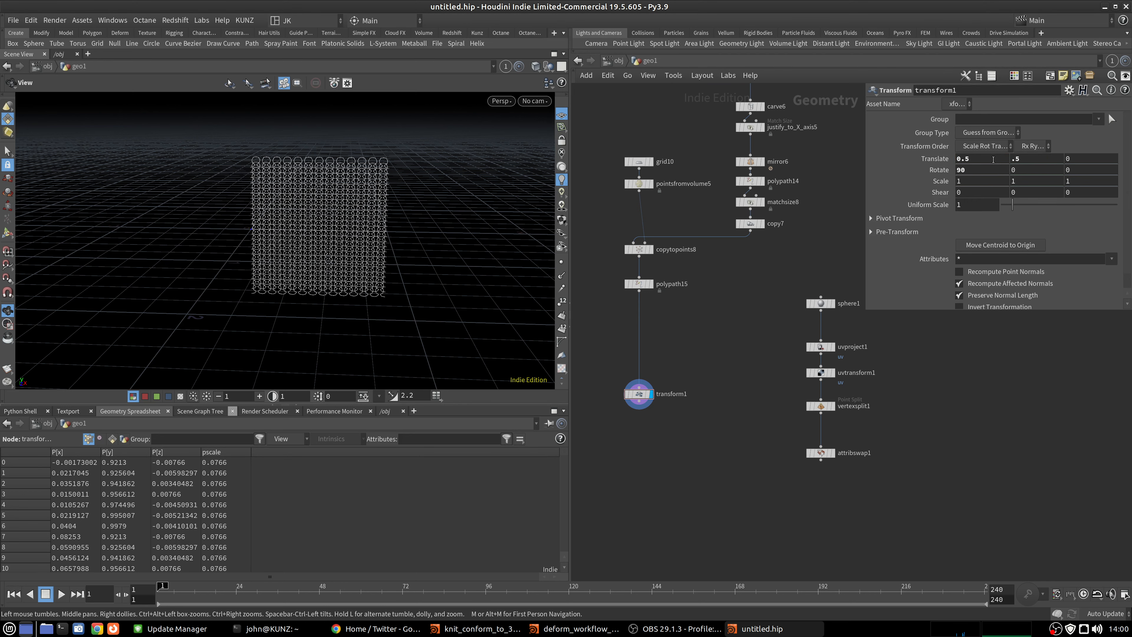
pyautogui.press('Return')
pyautogui.moveTo(444, 189); pyautogui.dragTo(419, 263, button='middle')
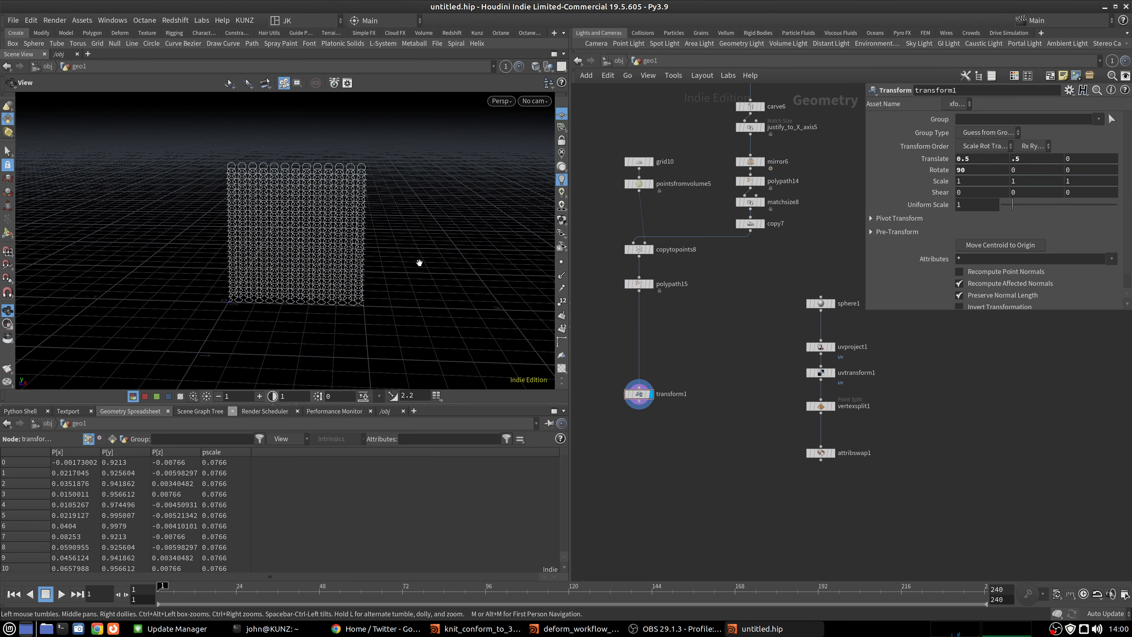
pyautogui.moveTo(372, 227); pyautogui.dragTo(443, 167, button='right')
# Template attribswap1 temporarily and examine how the knit pattern lines up with the flattened mesh.
pyautogui.scroll(3, 827, 452)
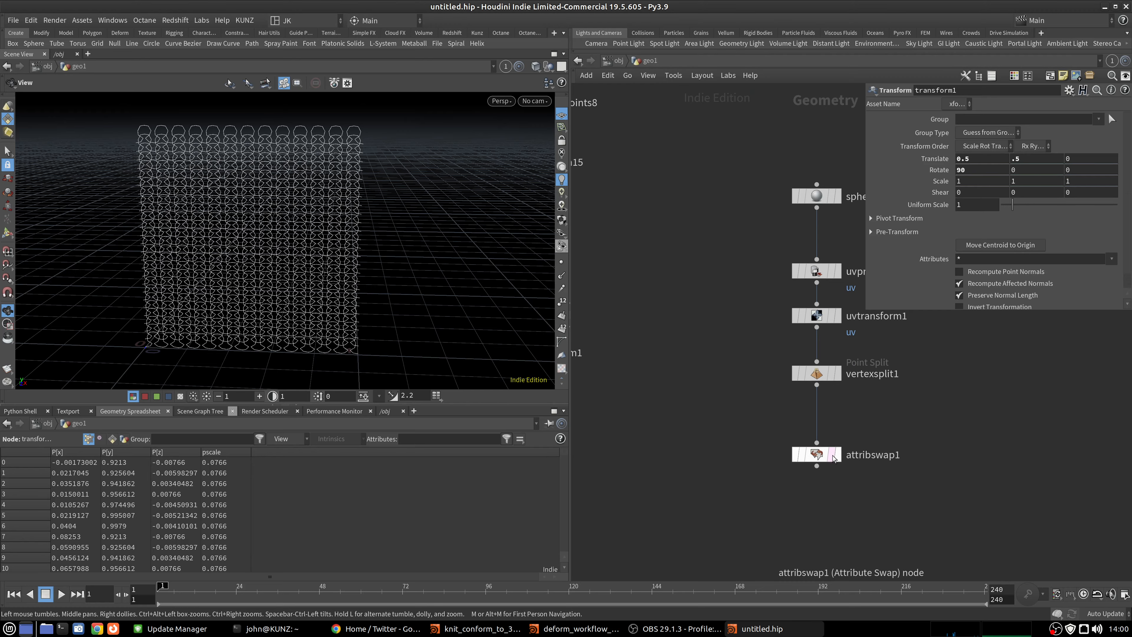
pyautogui.click(832, 455)
pyautogui.moveTo(410, 235); pyautogui.dragTo(385, 212)
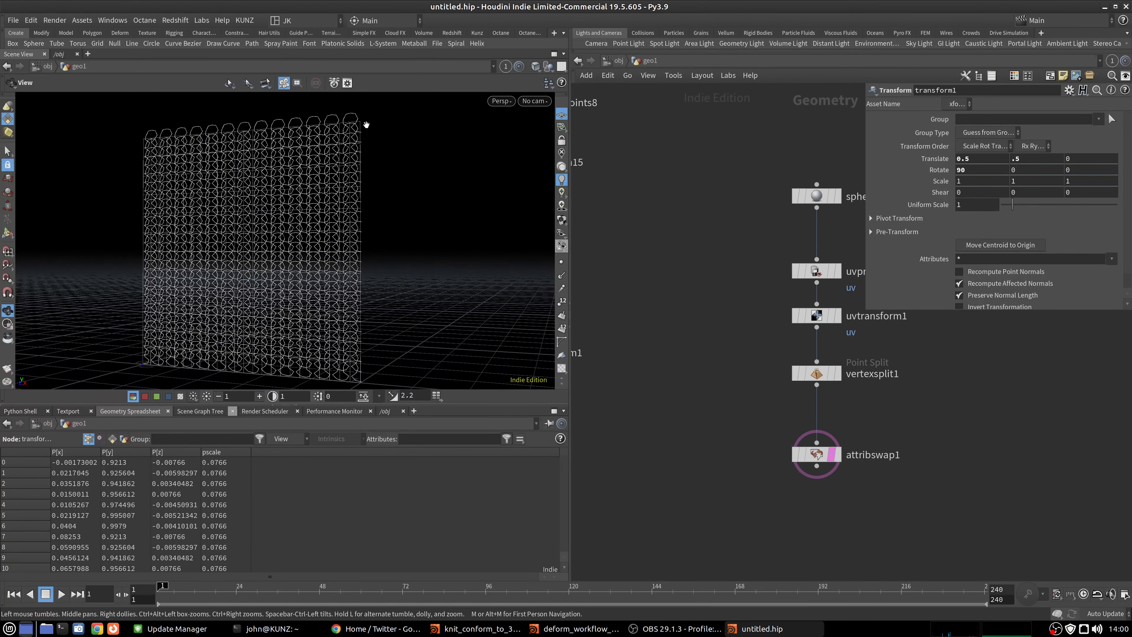
pyautogui.moveTo(359, 126); pyautogui.dragTo(377, 123, button='middle')
pyautogui.moveTo(377, 123); pyautogui.dragTo(342, 207, button='right')
pyautogui.moveTo(344, 211); pyautogui.dragTo(357, 302)
pyautogui.moveTo(357, 302); pyautogui.dragTo(376, 295, button='middle')
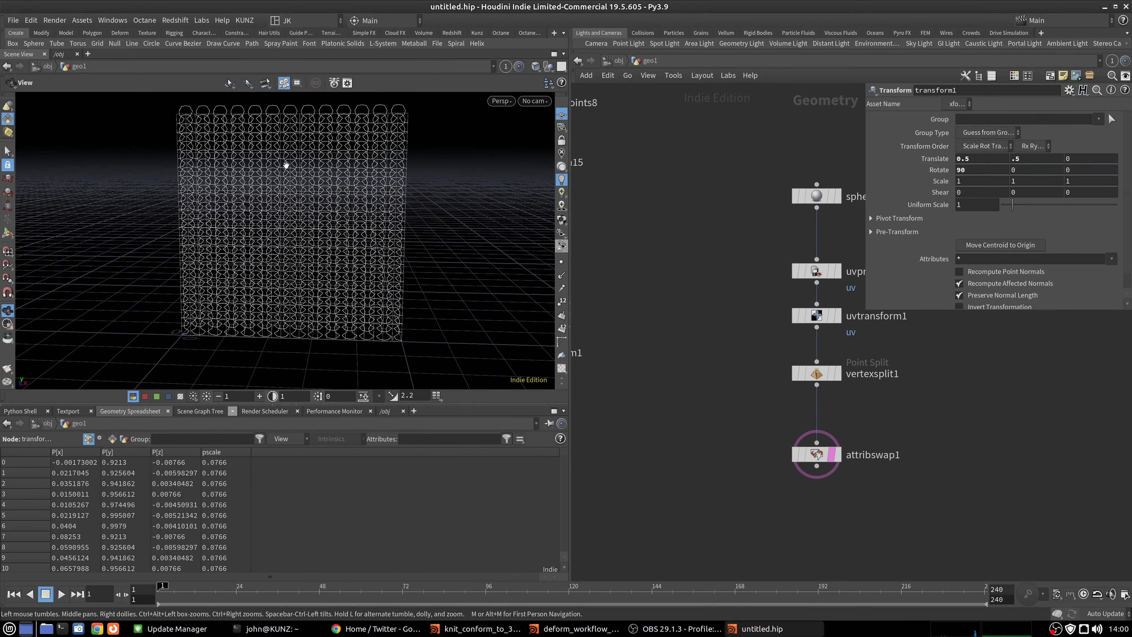
pyautogui.click(833, 457)
pyautogui.rightClick(1056, 628)
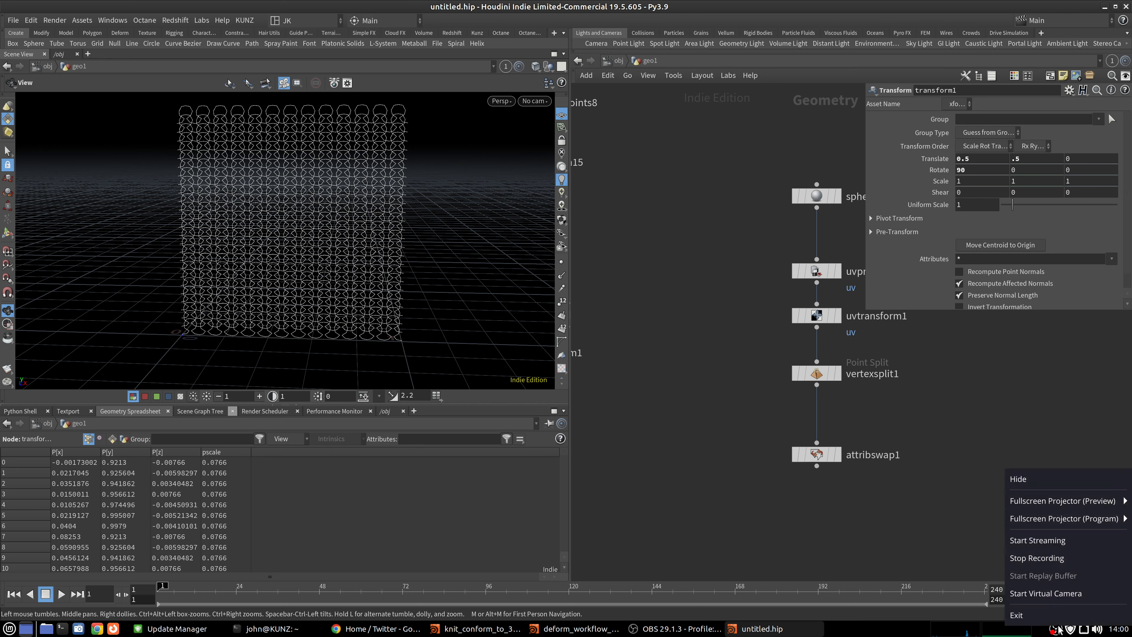
pyautogui.click(1051, 558)
# Display the sphere at vertexsplit1 and then the flattened mesh at attribswap1 to compare the two shapes.
pyautogui.click(837, 374)
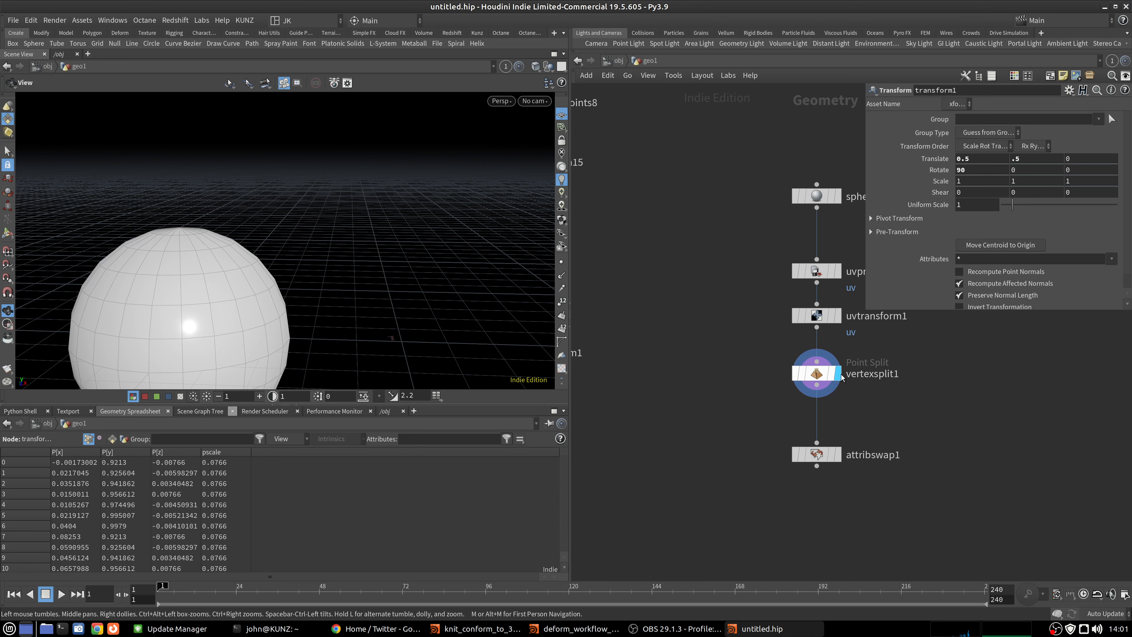
pyautogui.click(817, 373)
pyautogui.press('g')
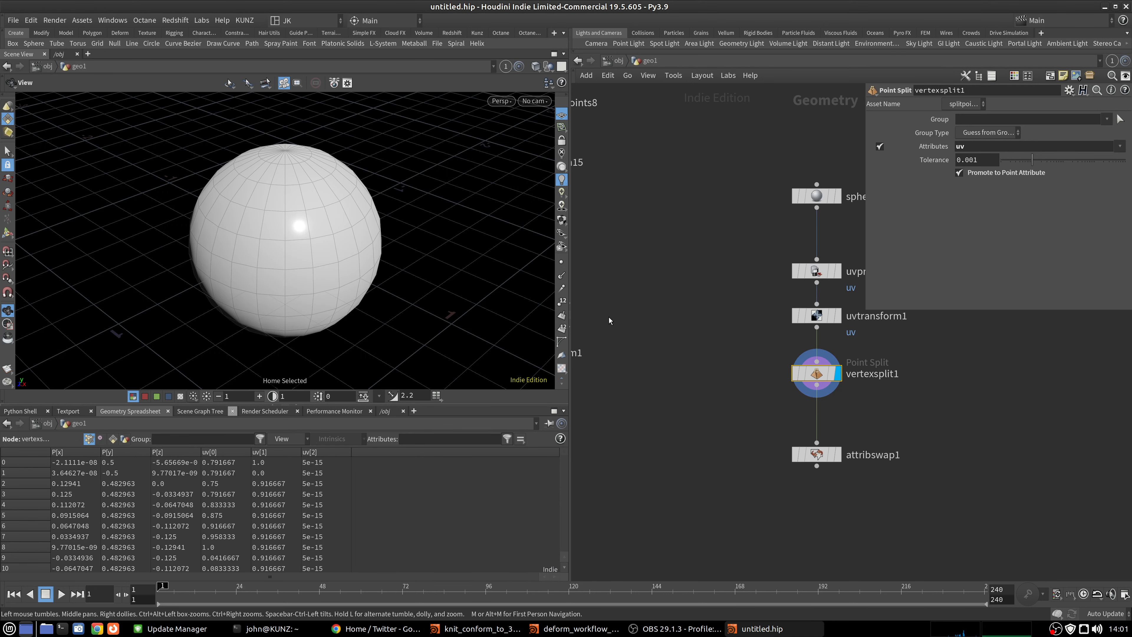
pyautogui.click(838, 454)
pyautogui.click(822, 455)
pyautogui.press('g')
pyautogui.moveTo(286, 255); pyautogui.dragTo(326, 243)
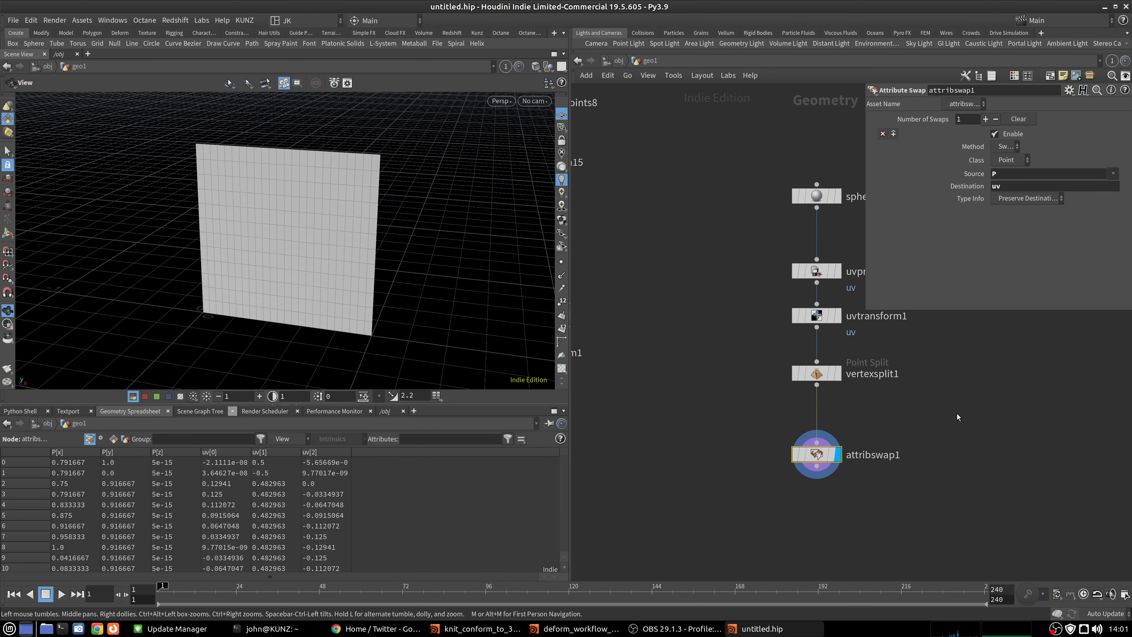
# Add a Sequence Blend node with attribswap1 as first input and vertexsplit1 as second, and display it.
pyautogui.press('Tab')
pyautogui.write('ble')
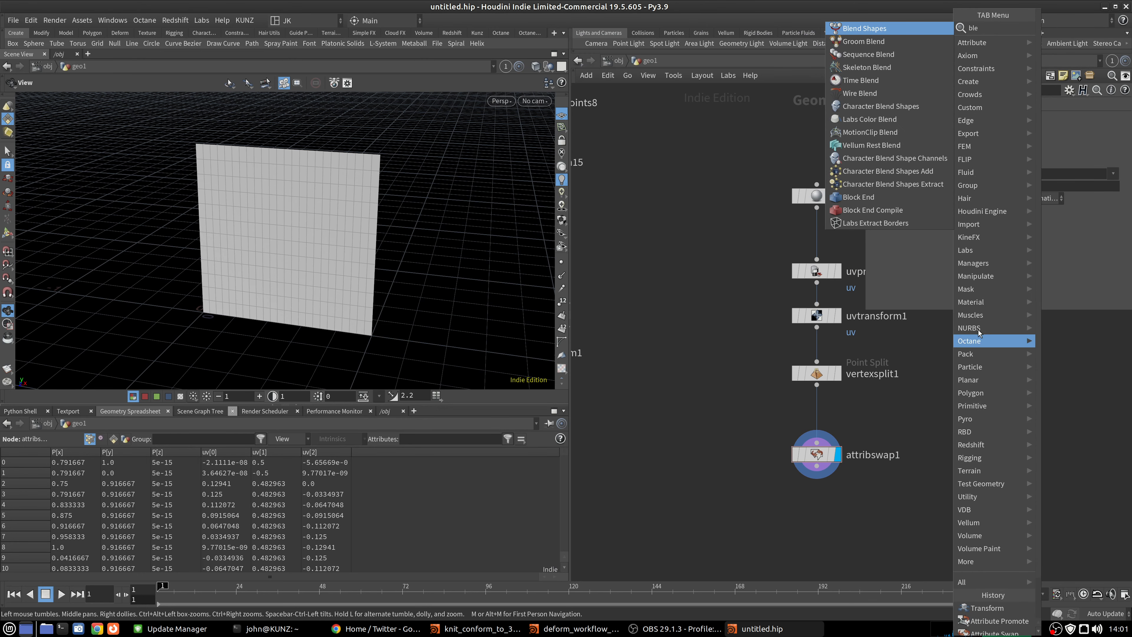
pyautogui.click(895, 57)
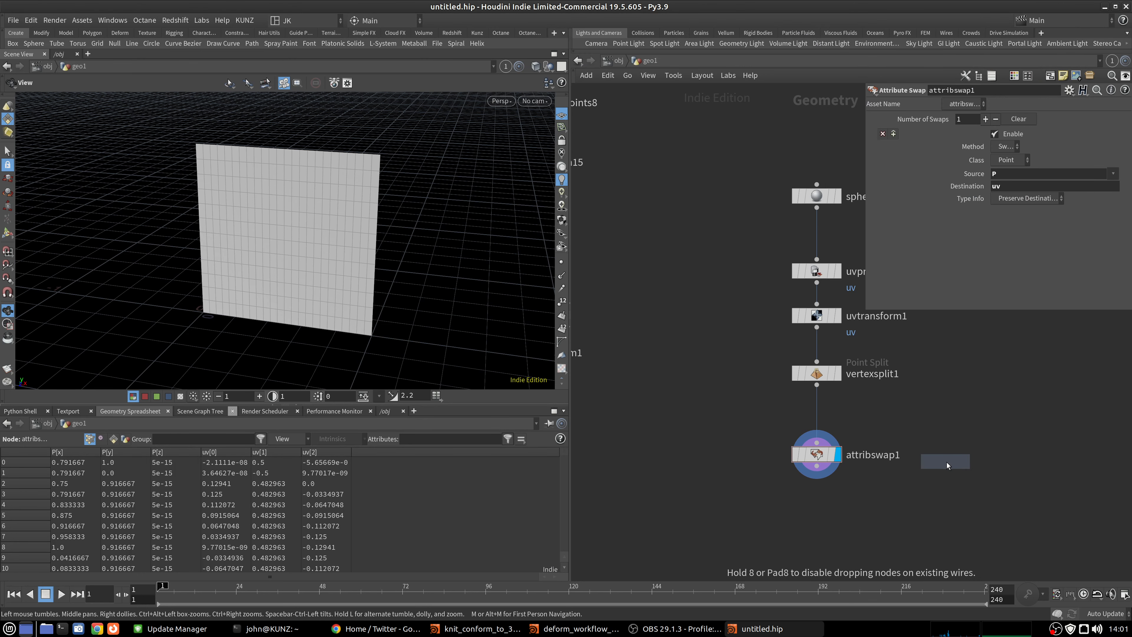
pyautogui.click(946, 462)
pyautogui.moveTo(945, 450); pyautogui.dragTo(855, 465)
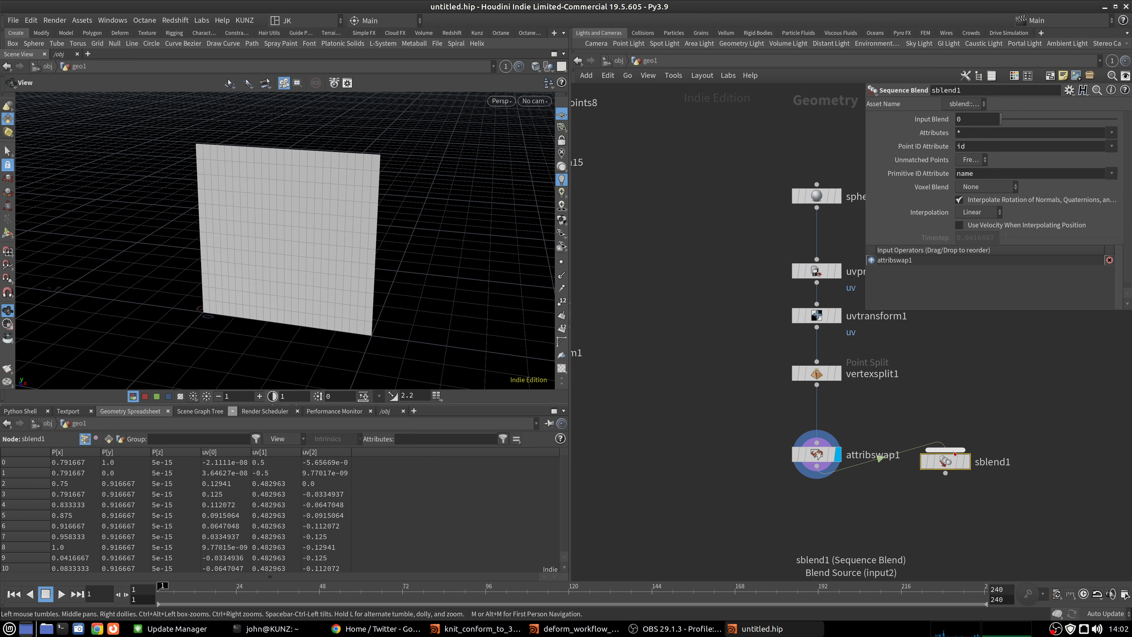
pyautogui.moveTo(945, 448); pyautogui.dragTo(816, 386)
pyautogui.click(967, 463)
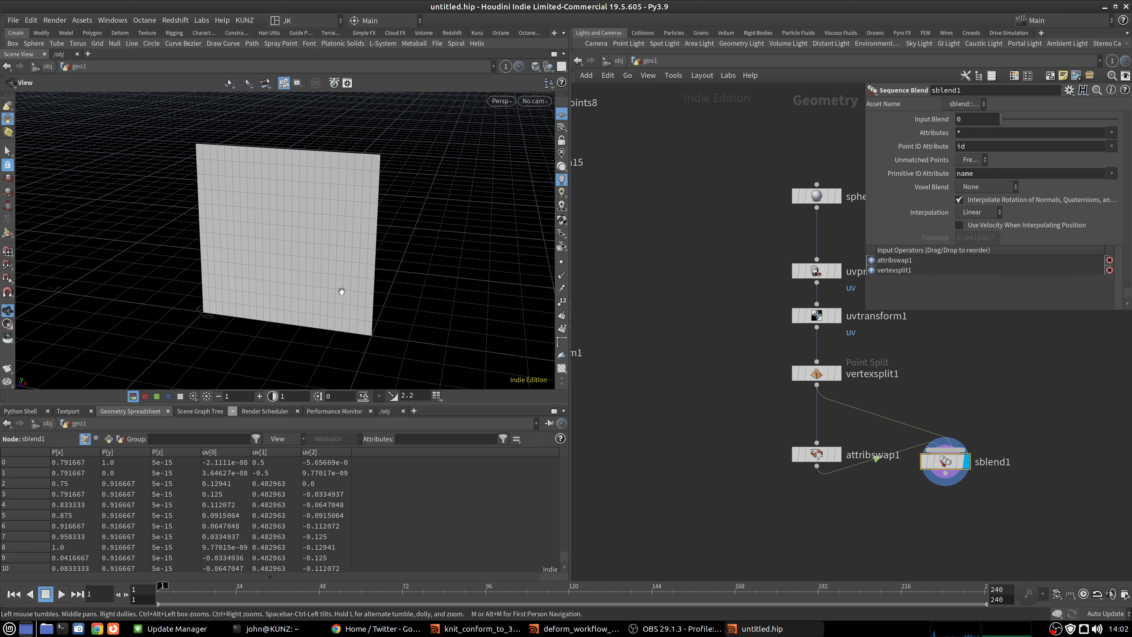
# Scrub sblend1's Input Blend to preview the morph between the flattened mesh and the sphere.
pyautogui.moveTo(1009, 121)
pyautogui.mouseDown()
pyautogui.moveTo(1020, 119)
pyautogui.moveTo(998, 124)
pyautogui.mouseUp()
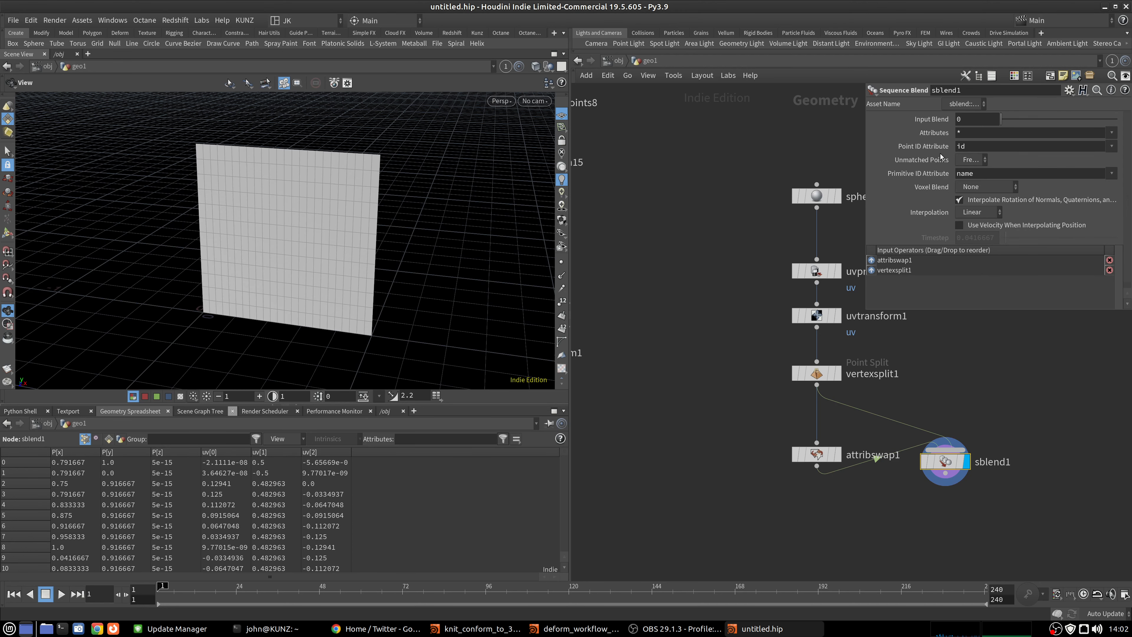
pyautogui.scroll(-3, 286, 201)
pyautogui.moveTo(303, 212); pyautogui.dragTo(302, 243)
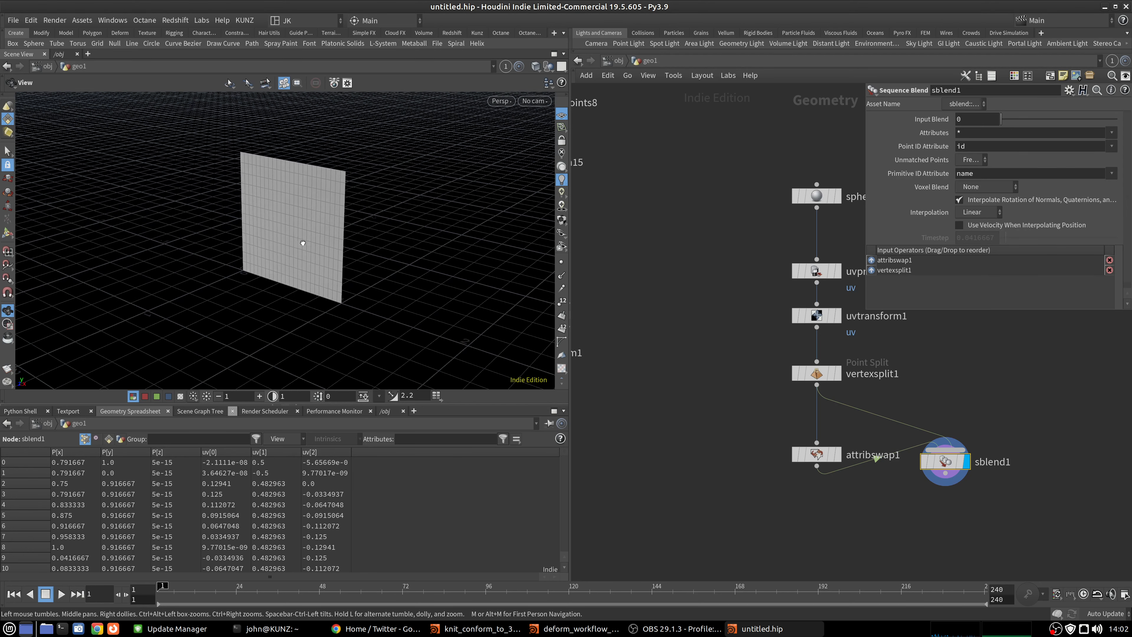
pyautogui.scroll(-4, 685, 386)
pyautogui.press('Tab')
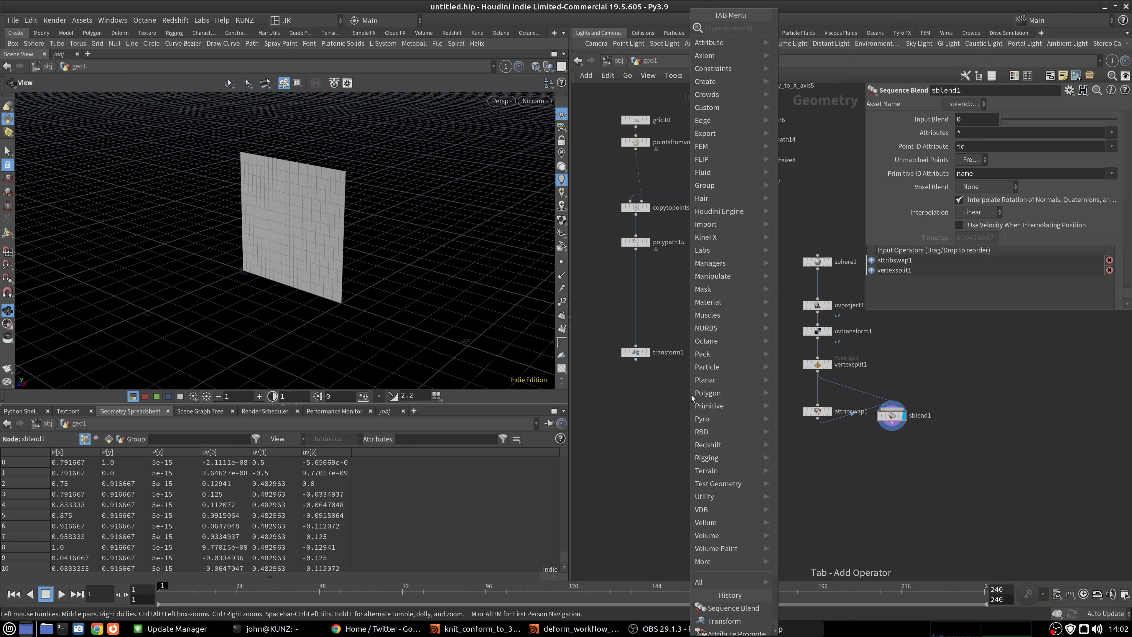
pyautogui.write('def')
pyautogui.click(809, 30)
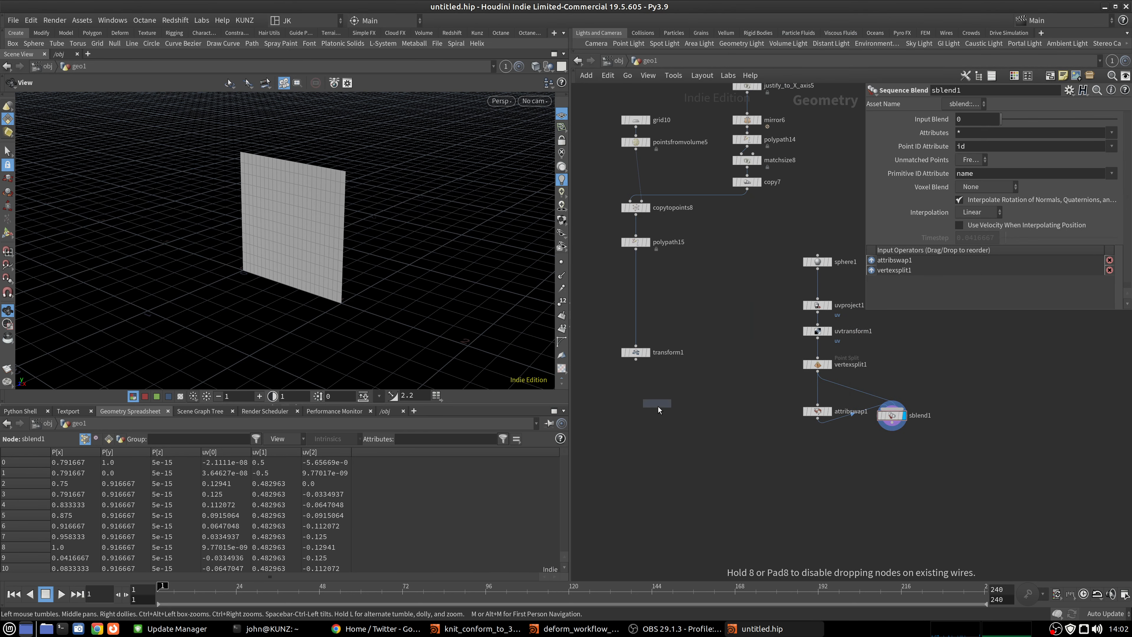
pyautogui.click(657, 406)
pyautogui.scroll(3, 655, 408)
pyautogui.press('Delete')
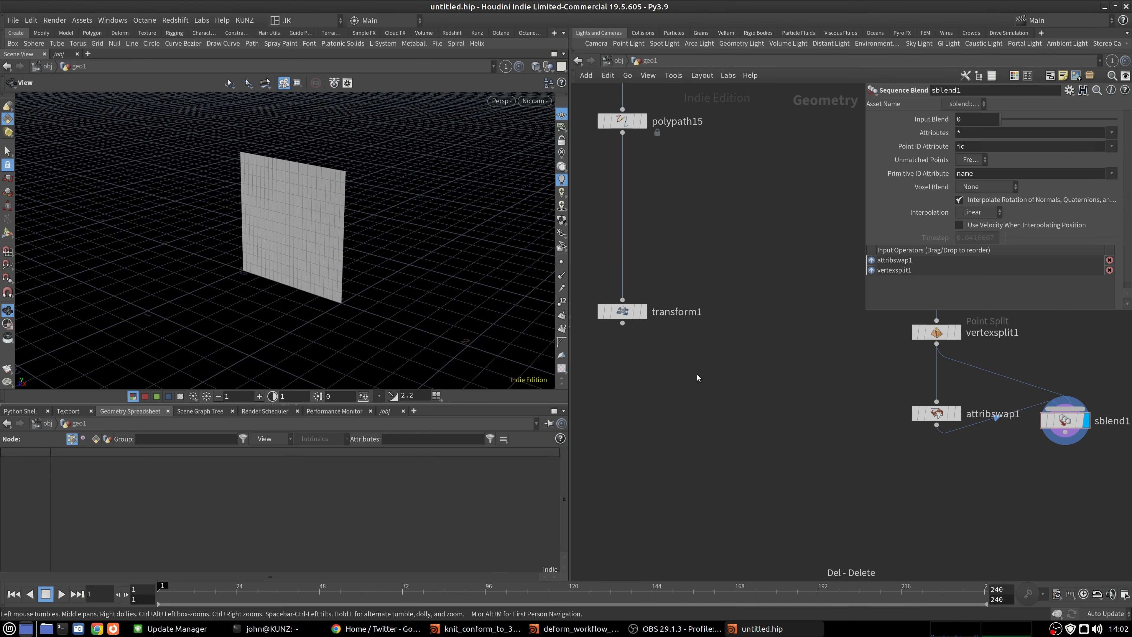
# Add a Point Deform node below transform1, taking transform1 as its mesh to deform.
pyautogui.press('Tab')
pyautogui.write('def')
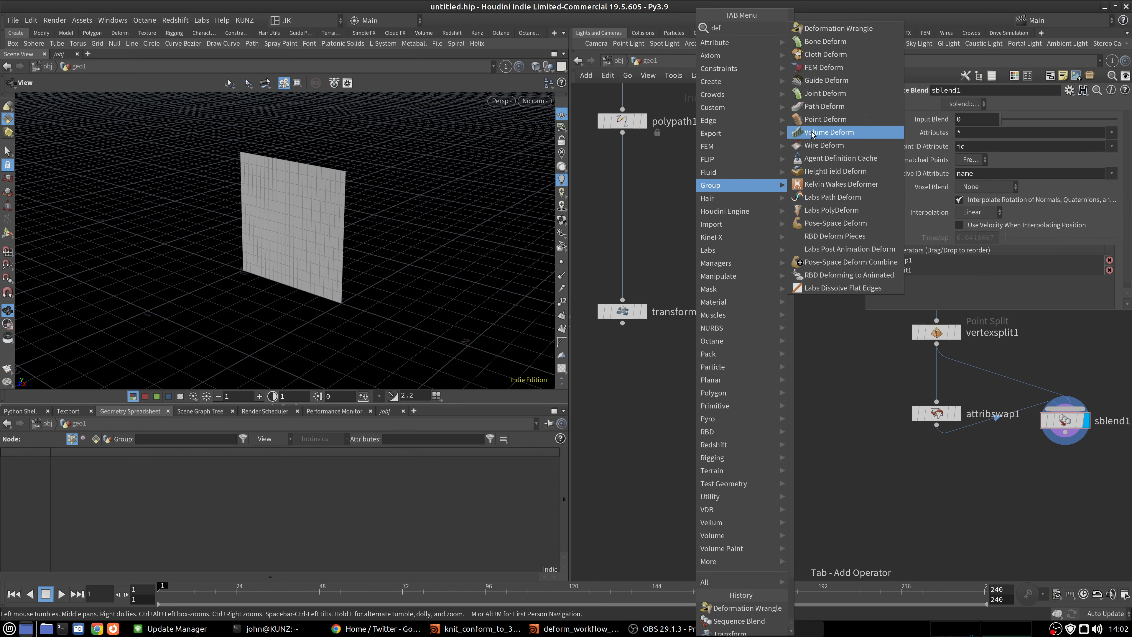
pyautogui.click(812, 118)
pyautogui.click(703, 376)
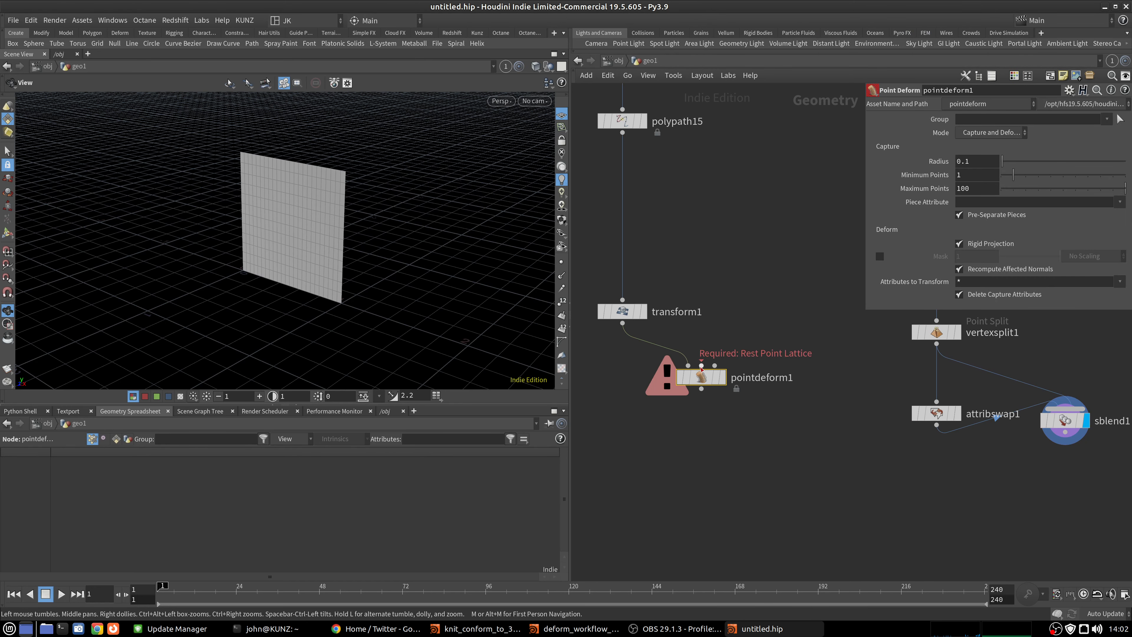
# Display transform1's knit pattern, wire attribswap1 into pointdeform1's Rest Point Lattice input and display attribswap1.
pyautogui.press('r')
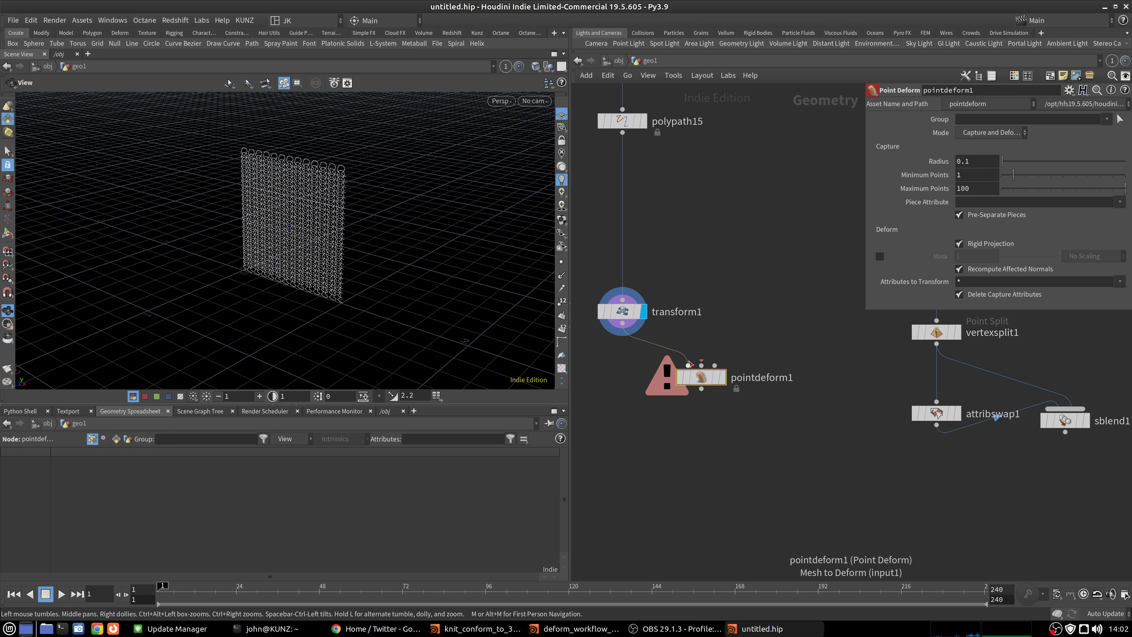
pyautogui.click(702, 366)
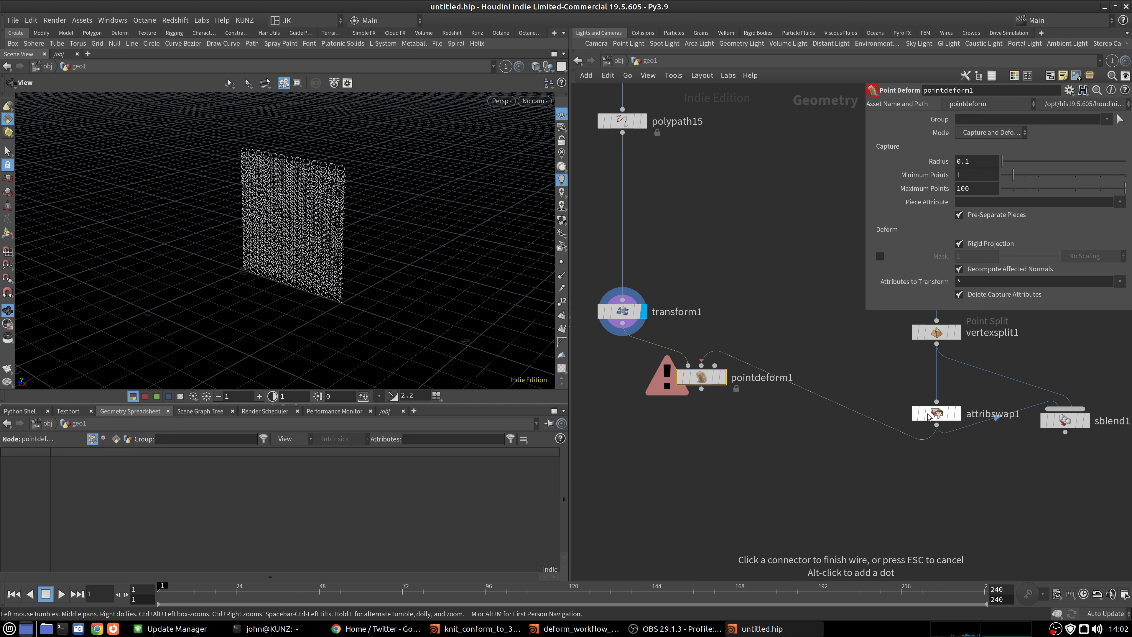
pyautogui.click(952, 417)
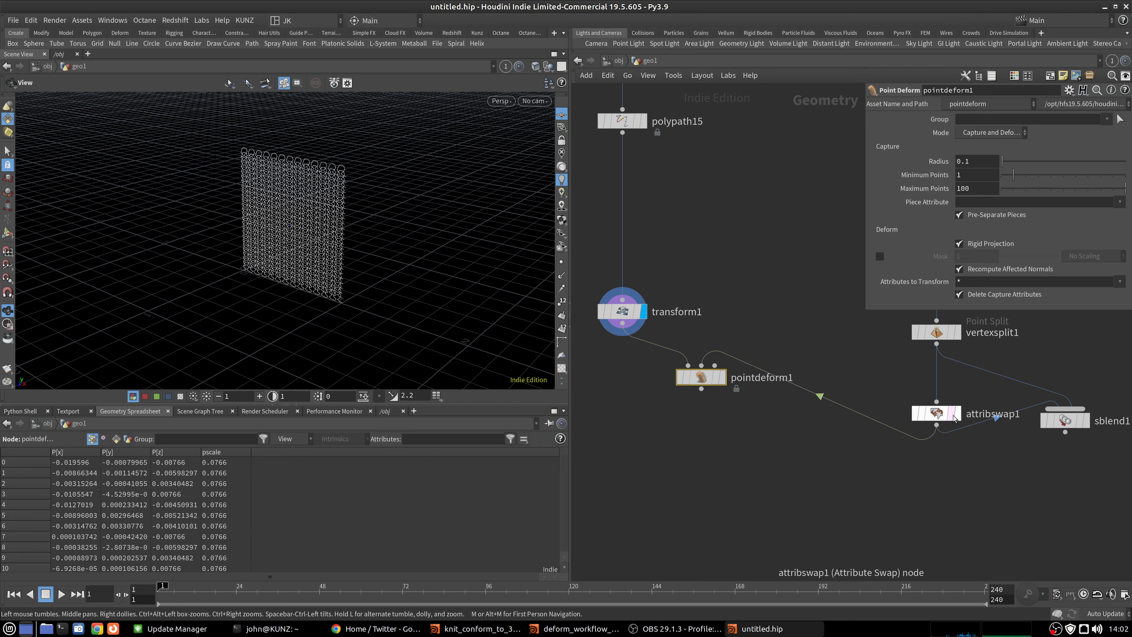
pyautogui.click(956, 413)
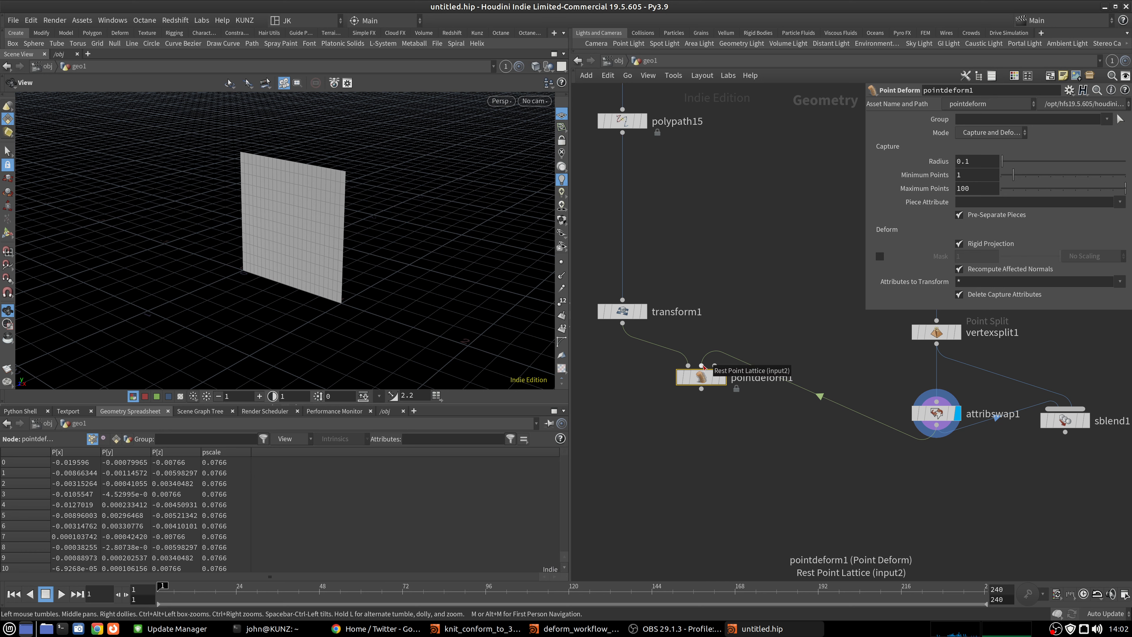
# Wire vertexsplit1 into pointdeform1's third input as the deformed lattice and display pointdeform1.
pyautogui.moveTo(714, 366); pyautogui.dragTo(936, 344)
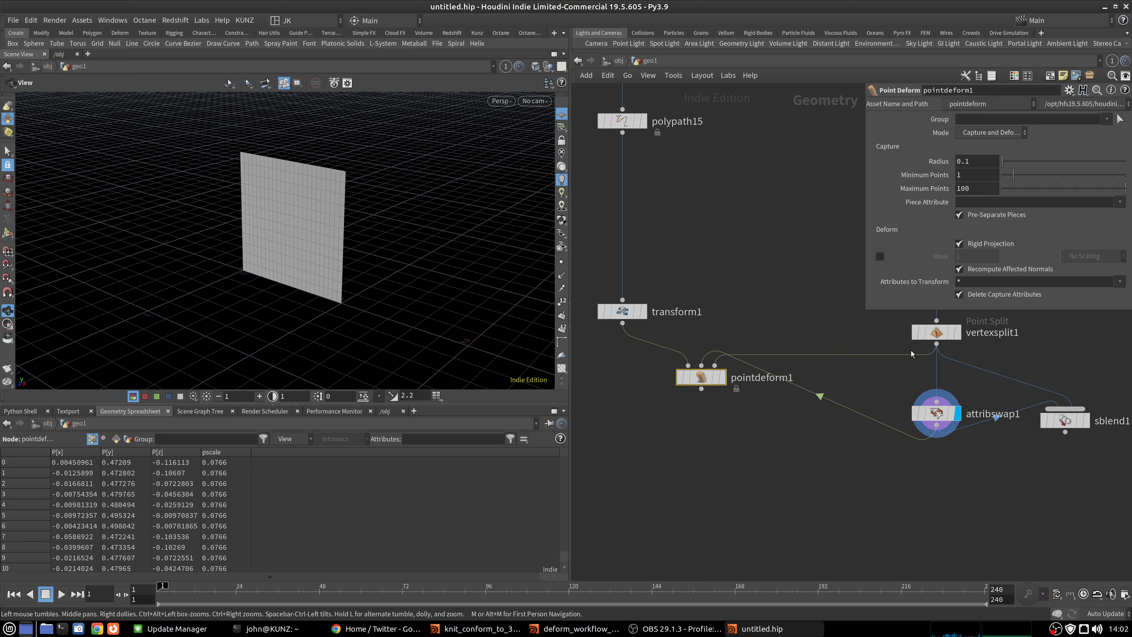
pyautogui.click(722, 385)
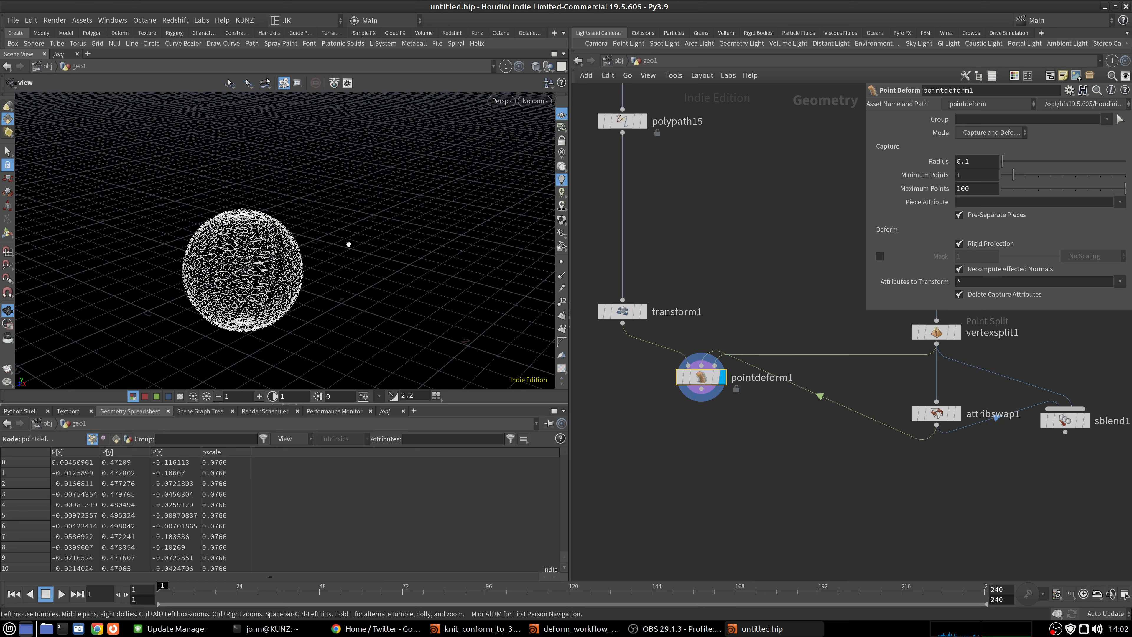
# Examine the point-deformed knit sphere from several sides and close up around its pole.
pyautogui.moveTo(348, 246); pyautogui.dragTo(228, 249)
pyautogui.moveTo(404, 260); pyautogui.dragTo(439, 242, button='right')
pyautogui.moveTo(440, 242); pyautogui.dragTo(412, 246)
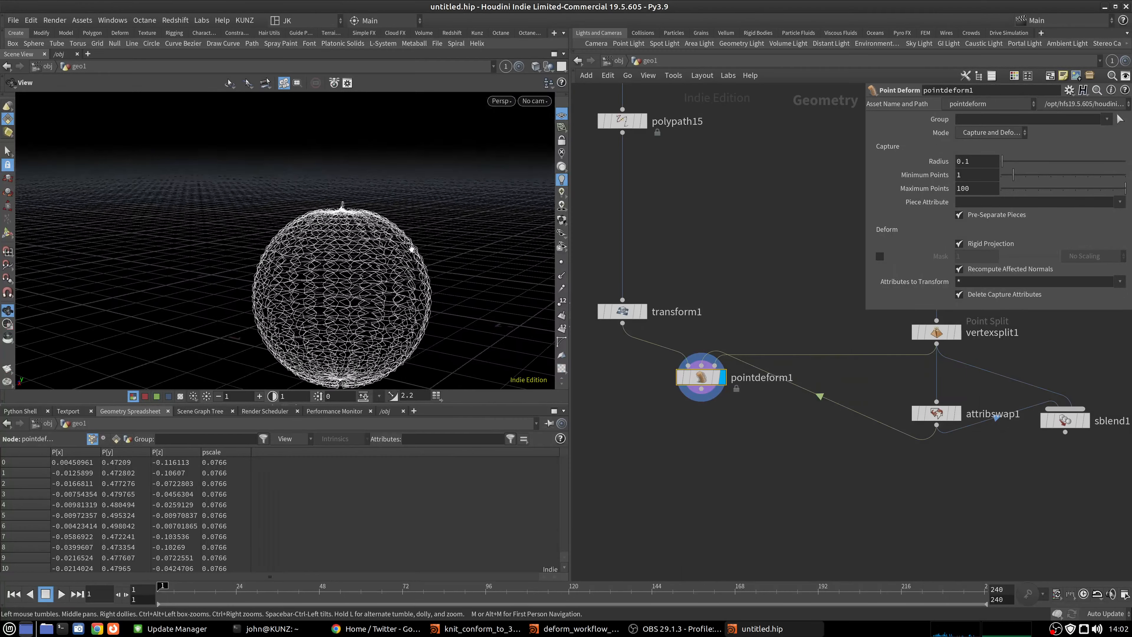
pyautogui.moveTo(412, 245)
pyautogui.mouseDown(button='right')
pyautogui.moveTo(423, 258)
pyautogui.moveTo(409, 263)
pyautogui.mouseUp(button='right')
pyautogui.moveTo(409, 263); pyautogui.dragTo(392, 220, button='middle')
pyautogui.moveTo(392, 220); pyautogui.dragTo(350, 254)
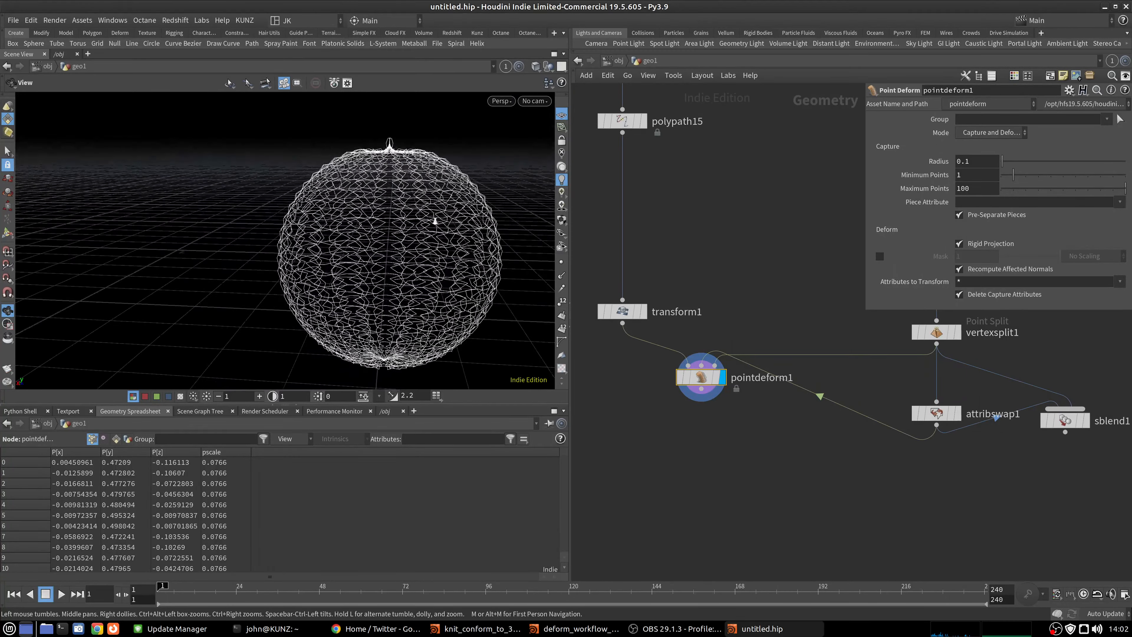
pyautogui.moveTo(434, 221); pyautogui.dragTo(276, 217)
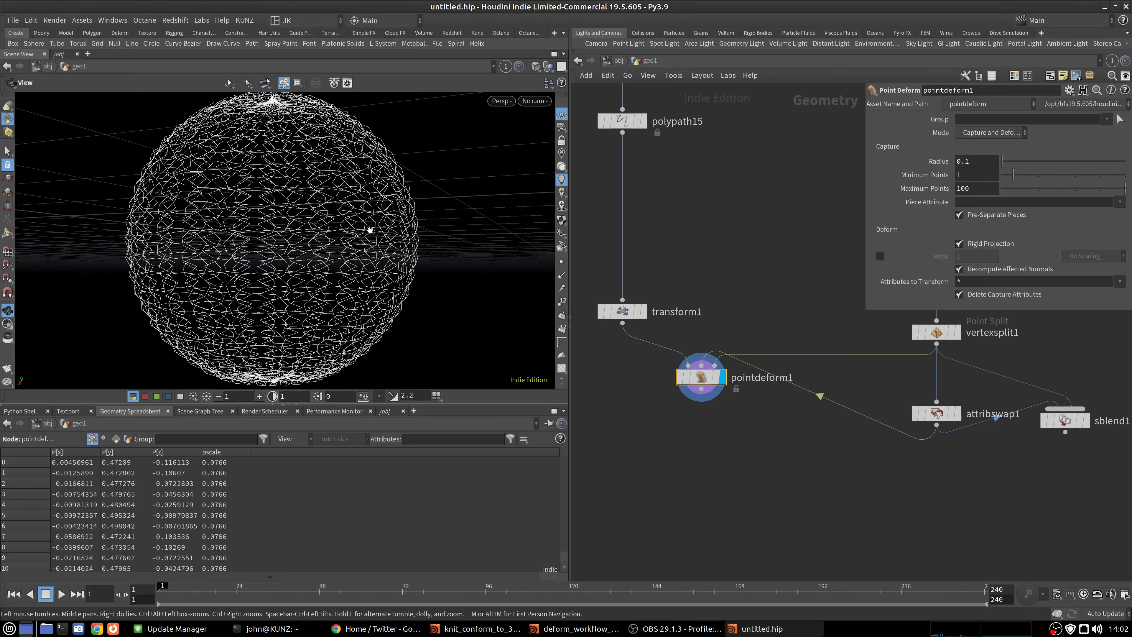
pyautogui.moveTo(370, 230); pyautogui.dragTo(296, 270)
pyautogui.moveTo(295, 270); pyautogui.dragTo(329, 223, button='right')
pyautogui.moveTo(328, 223); pyautogui.dragTo(340, 275)
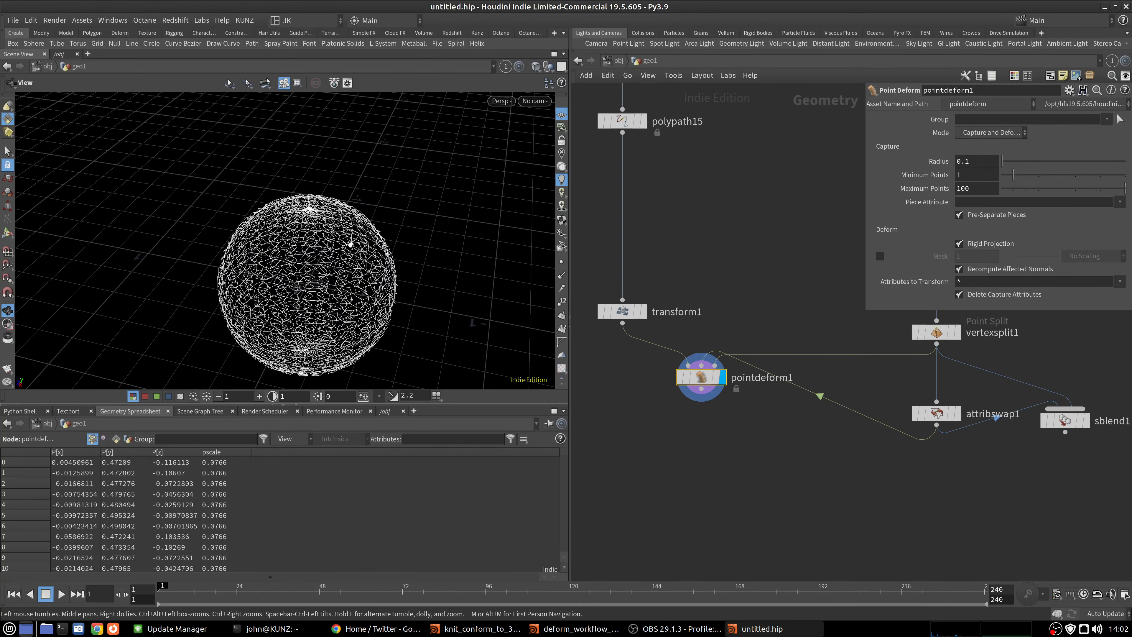
pyautogui.moveTo(350, 244); pyautogui.dragTo(338, 224, button='right')
pyautogui.moveTo(339, 223); pyautogui.dragTo(302, 207, button='middle')
pyautogui.moveTo(302, 208); pyautogui.dragTo(330, 259)
pyautogui.moveTo(330, 259); pyautogui.dragTo(373, 225, button='right')
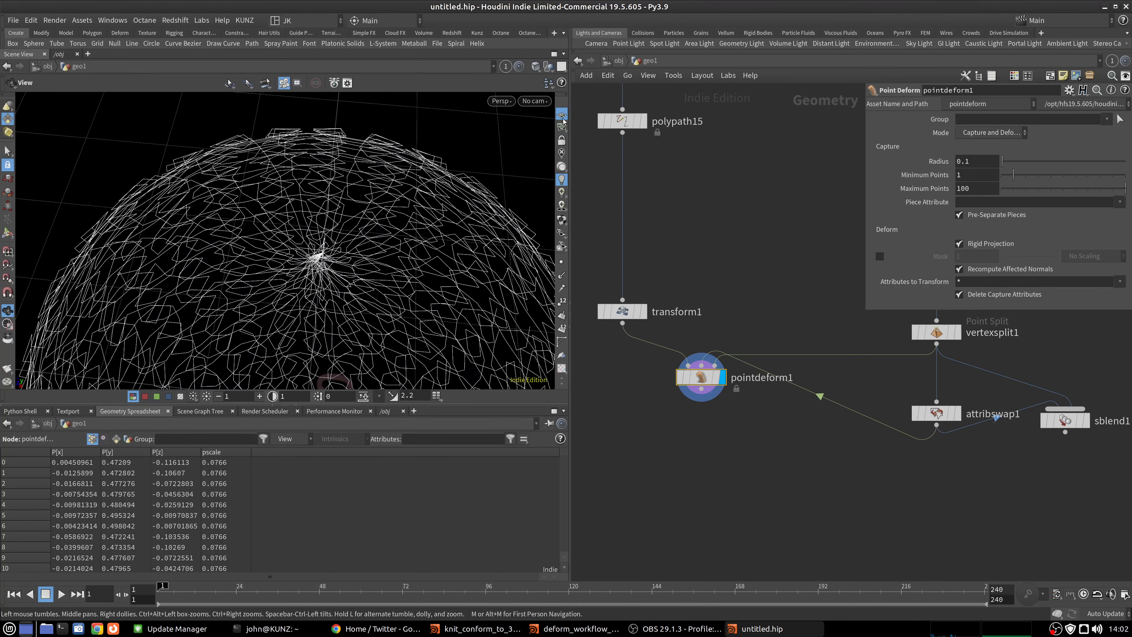
pyautogui.moveTo(472, 207); pyautogui.dragTo(392, 220)
pyautogui.moveTo(392, 220); pyautogui.dragTo(356, 169, button='right')
pyautogui.moveTo(356, 170); pyautogui.dragTo(310, 220)
pyautogui.moveTo(310, 220); pyautogui.dragTo(248, 258, button='right')
pyautogui.moveTo(247, 258); pyautogui.dragTo(290, 297, button='middle')
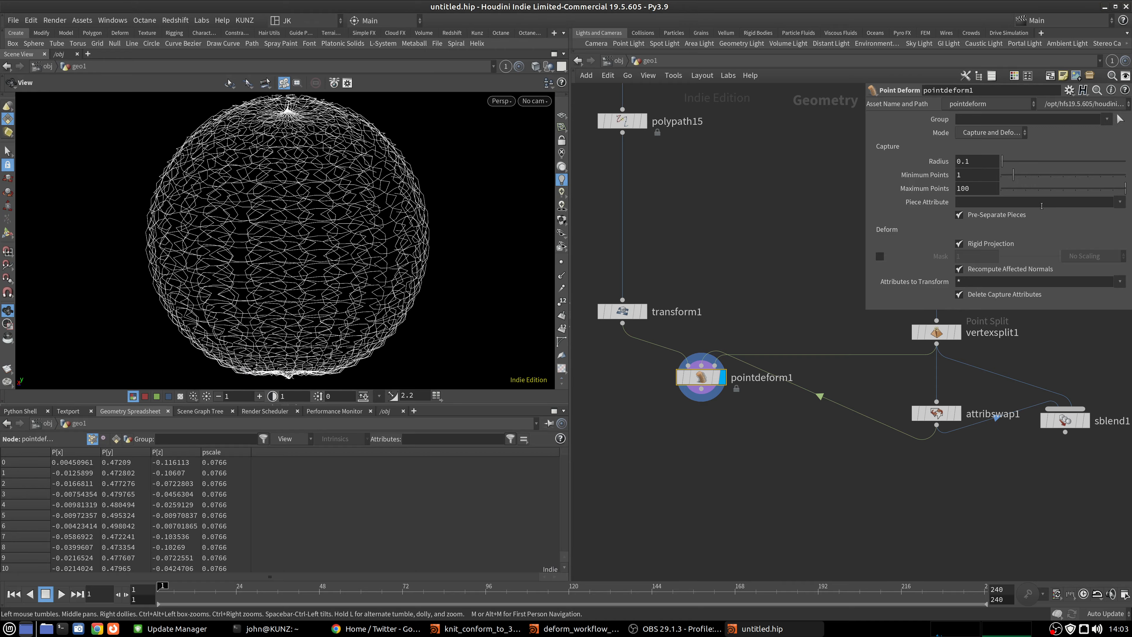
# Set pointdeform1's Maximum Points to 10.
pyautogui.click(1016, 189)
pyautogui.moveTo(1016, 190); pyautogui.dragTo(1125, 189)
pyautogui.scroll(6, 286, 155)
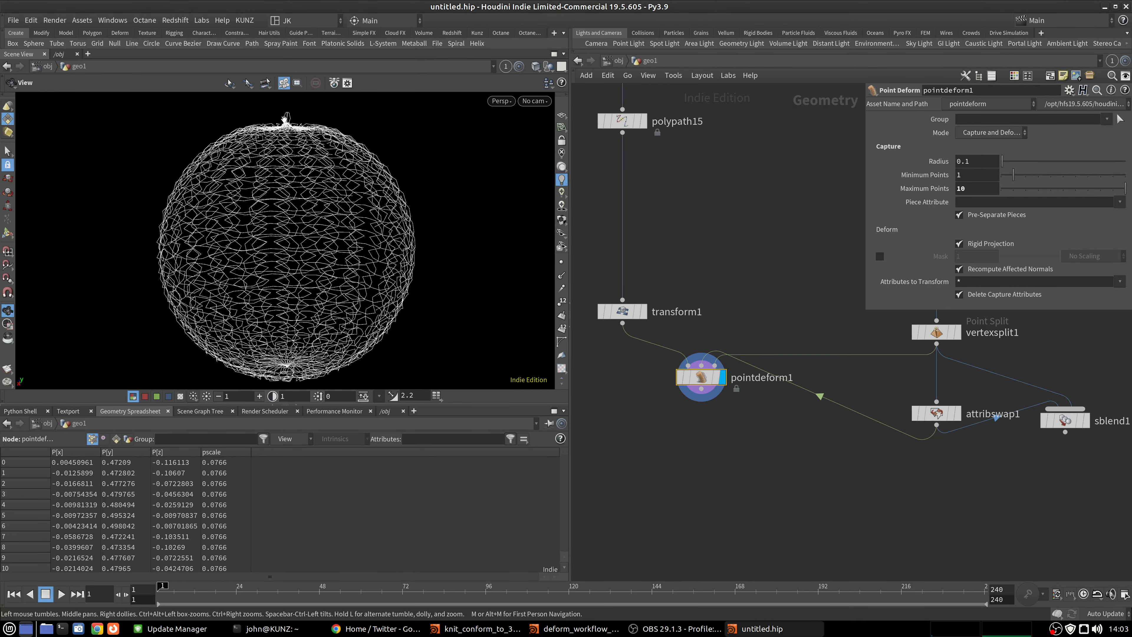
pyautogui.moveTo(357, 108); pyautogui.dragTo(351, 187)
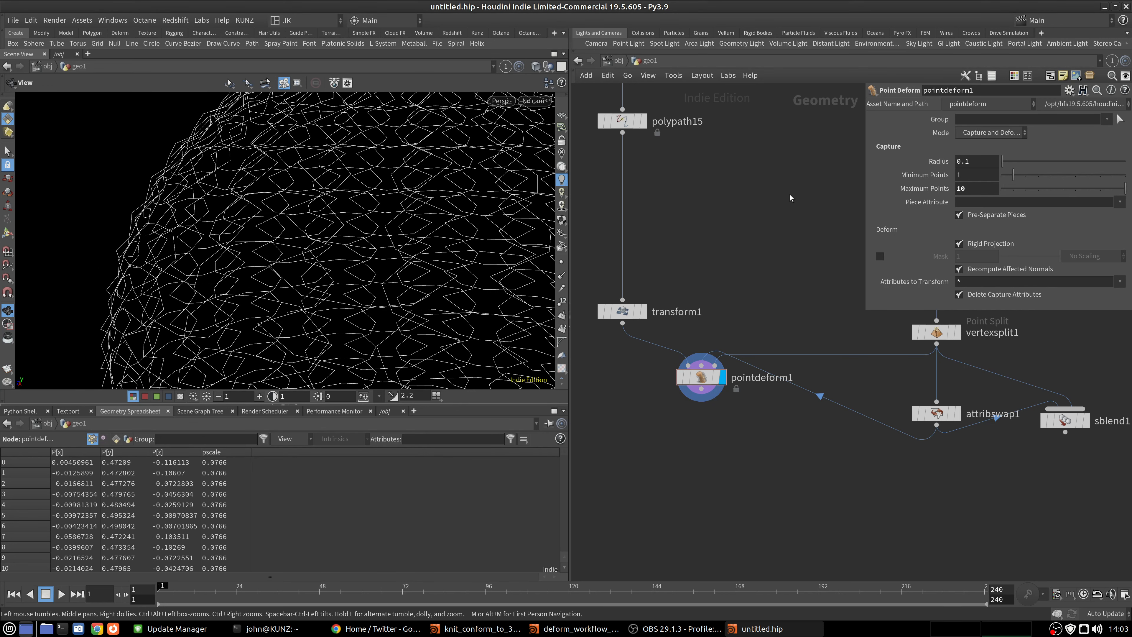
# Insert a Subdivide node between transform1 and pointdeform1 and inspect the smoothed knit curves on the sphere.
pyautogui.press('Tab')
pyautogui.write('sub')
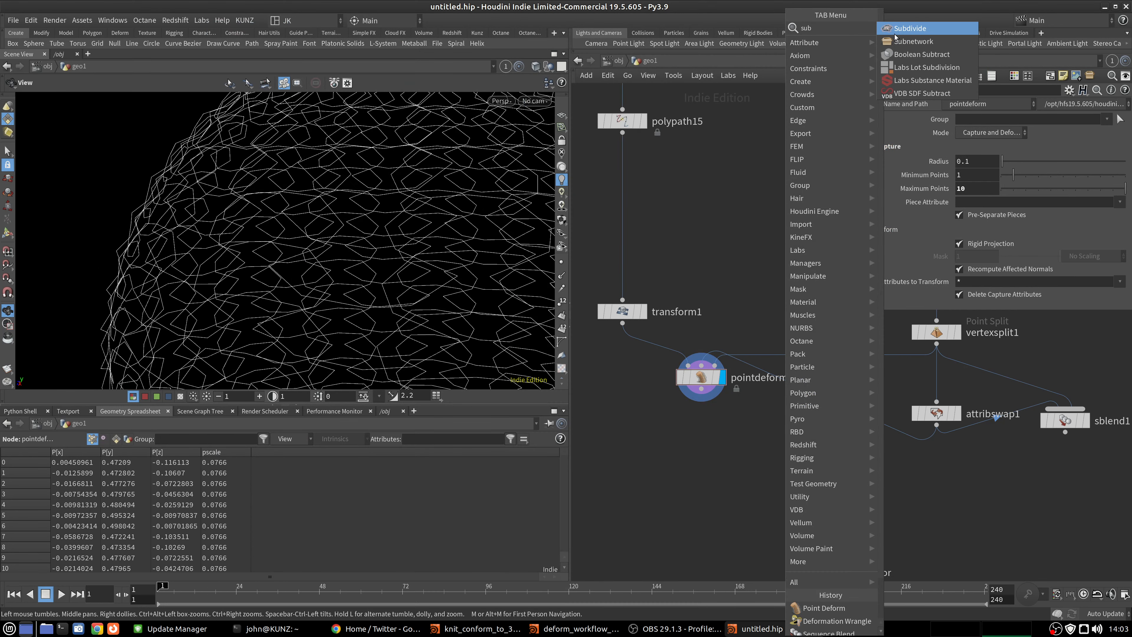
pyautogui.click(896, 38)
pyautogui.click(622, 370)
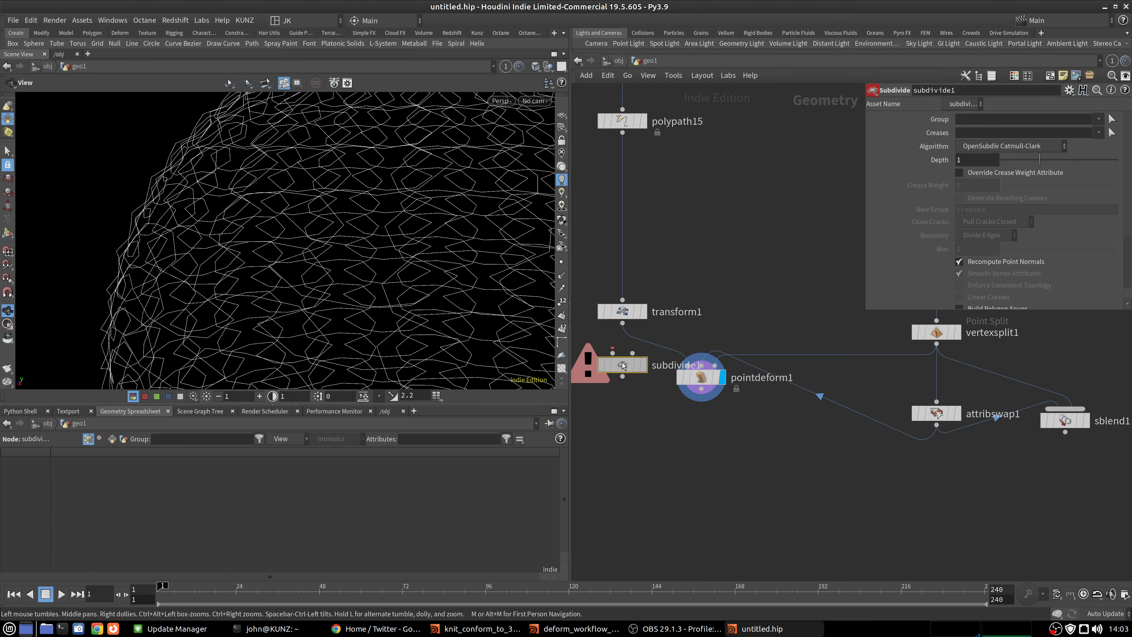
pyautogui.moveTo(622, 367); pyautogui.dragTo(633, 342)
pyautogui.press('h')
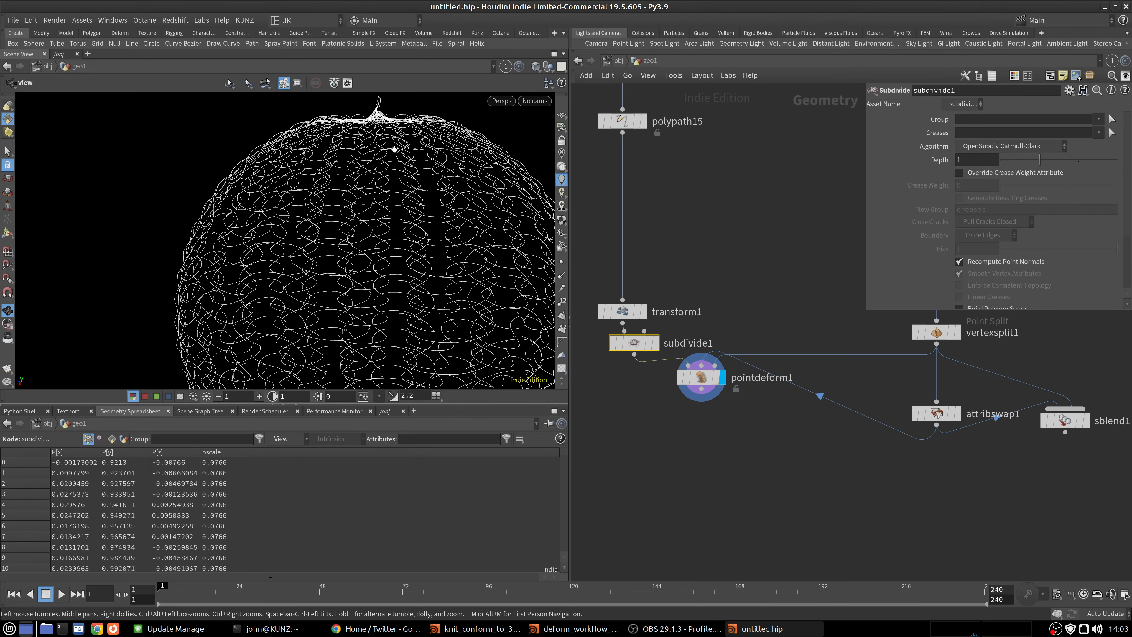
pyautogui.moveTo(395, 150); pyautogui.dragTo(374, 241)
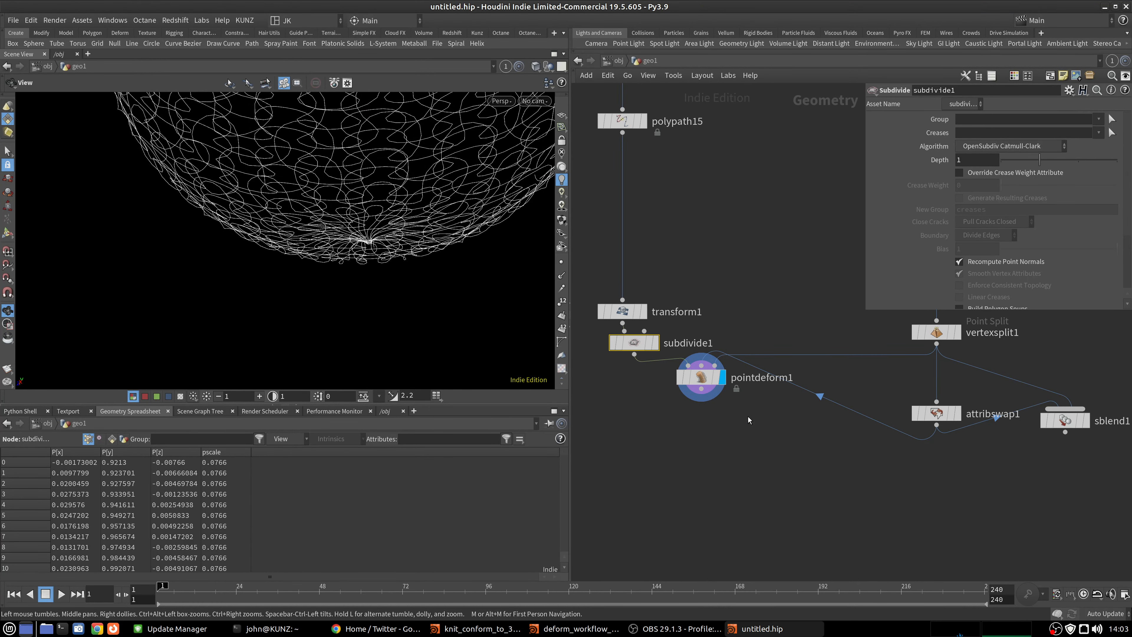
# Delete the subdivide1, pointdeform1 and sblend1 nodes.
pyautogui.moveTo(748, 419); pyautogui.dragTo(635, 342)
pyautogui.press('Delete')
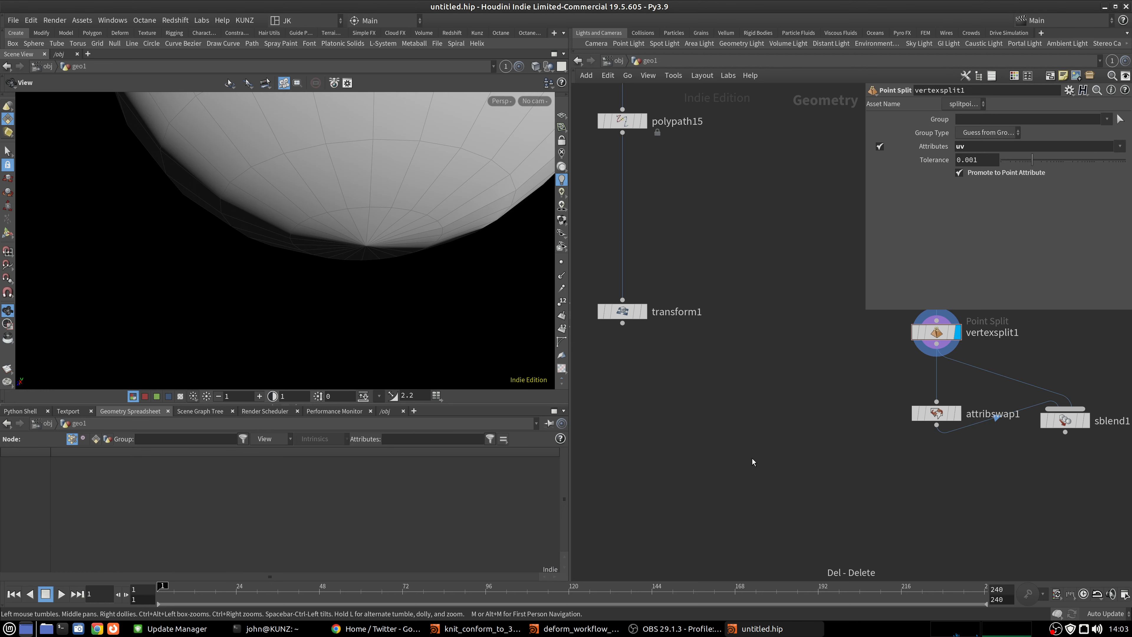
pyautogui.click(1075, 422)
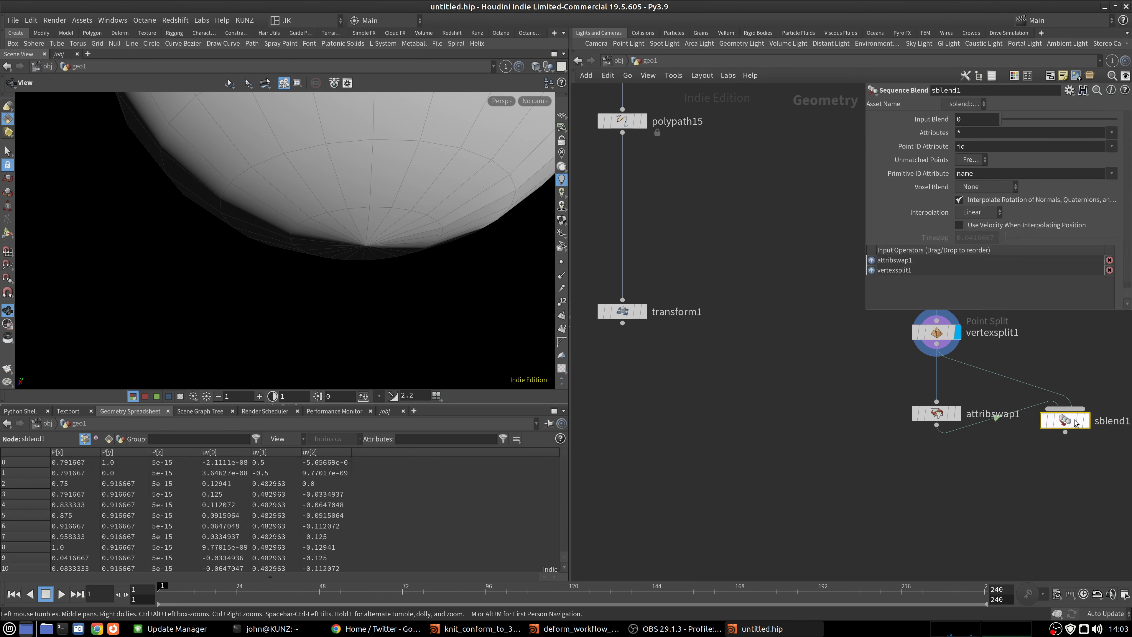
pyautogui.press('Delete')
# Add an Attribute Wrangle node with transform1 wired into its first input, and display it.
pyautogui.moveTo(699, 464); pyautogui.dragTo(683, 404, button='middle')
pyautogui.press('Tab')
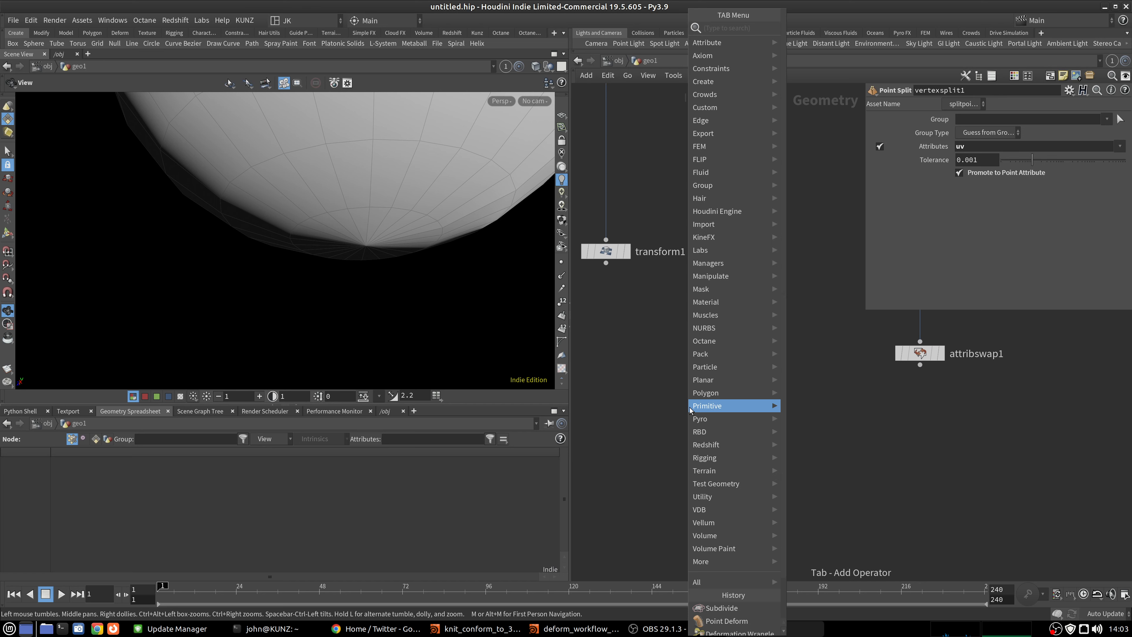
pyautogui.write('wrangle')
pyautogui.press('Return')
pyautogui.click(698, 378)
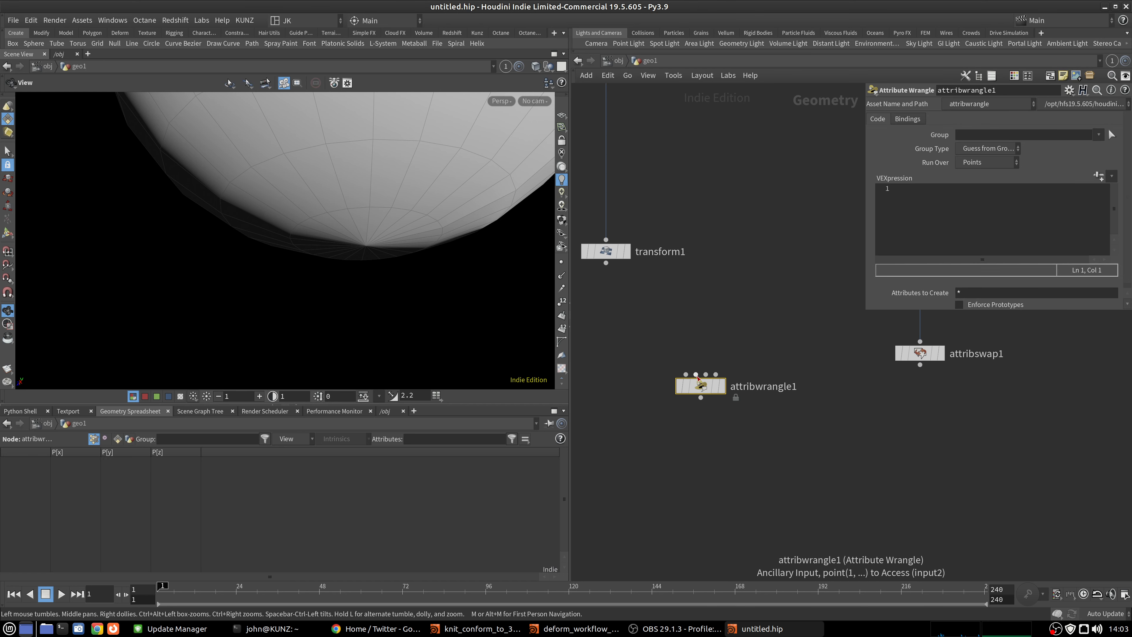
pyautogui.moveTo(686, 374); pyautogui.dragTo(606, 263)
pyautogui.click(722, 386)
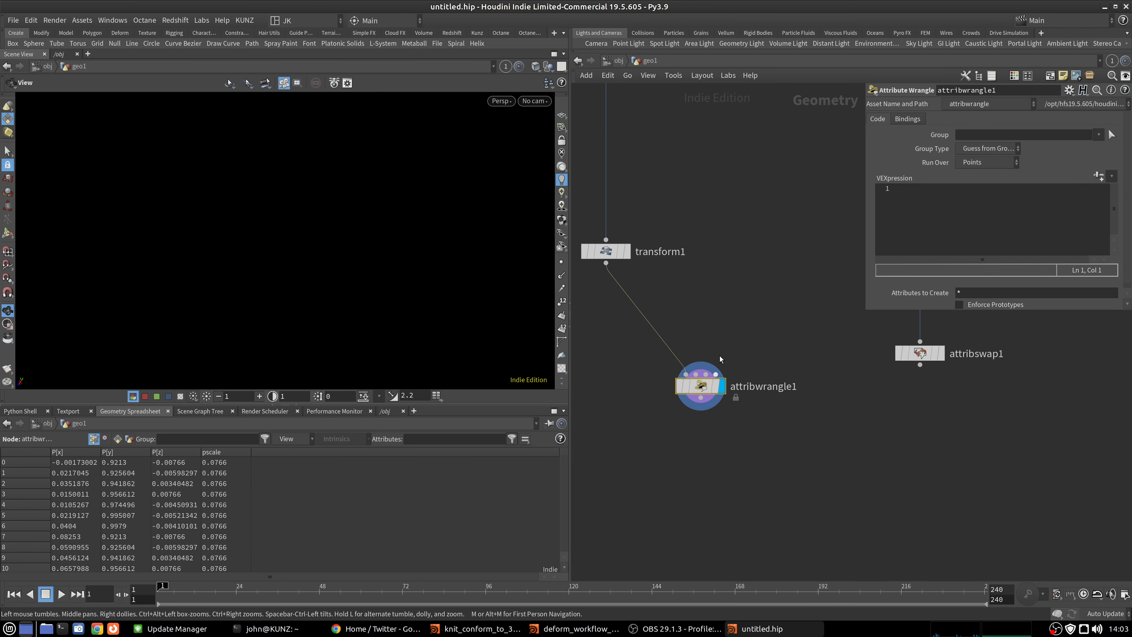
# Add a Null fed by vertexsplit1, display it and rename it mesh_3d_space.
pyautogui.moveTo(792, 264); pyautogui.dragTo(764, 386, button='middle')
pyautogui.moveTo(867, 309); pyautogui.dragTo(825, 259)
pyautogui.click(791, 344)
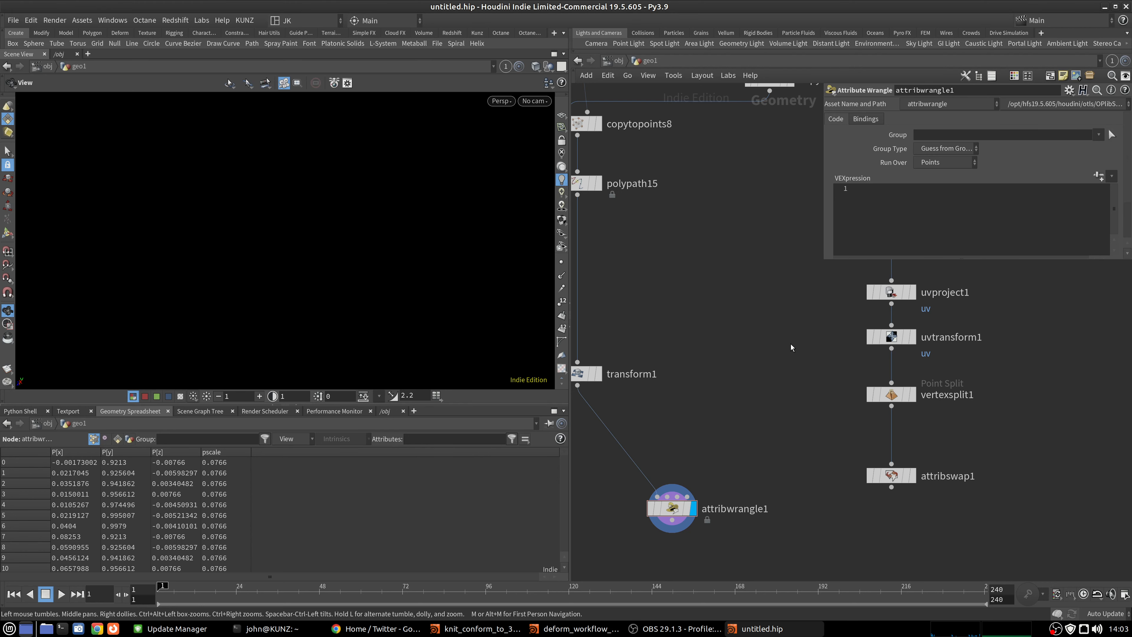
pyautogui.moveTo(729, 403); pyautogui.dragTo(739, 366, button='middle')
pyautogui.press('Tab')
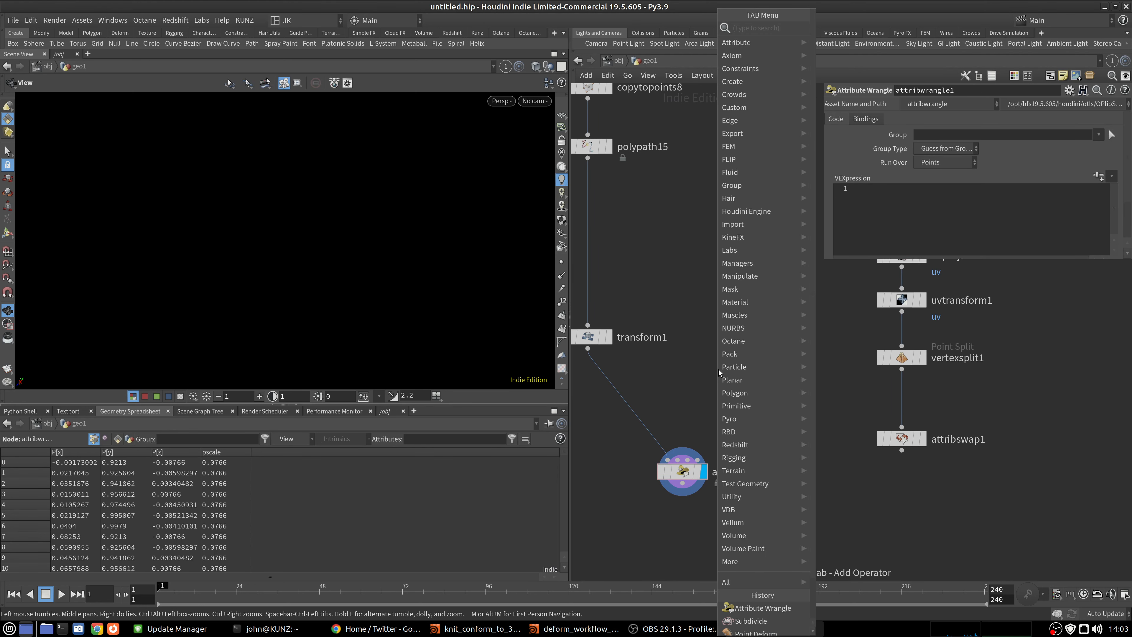
pyautogui.press('Return')
pyautogui.click(718, 369)
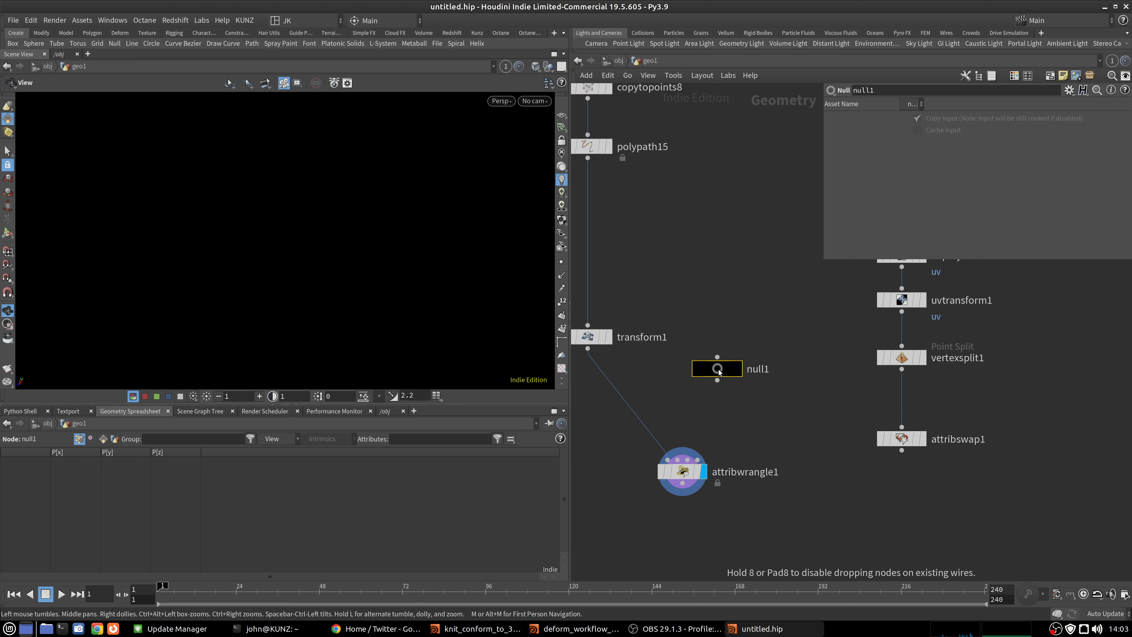
pyautogui.moveTo(719, 371)
pyautogui.mouseDown()
pyautogui.moveTo(708, 406)
pyautogui.moveTo(881, 389)
pyautogui.moveTo(901, 370)
pyautogui.mouseUp()
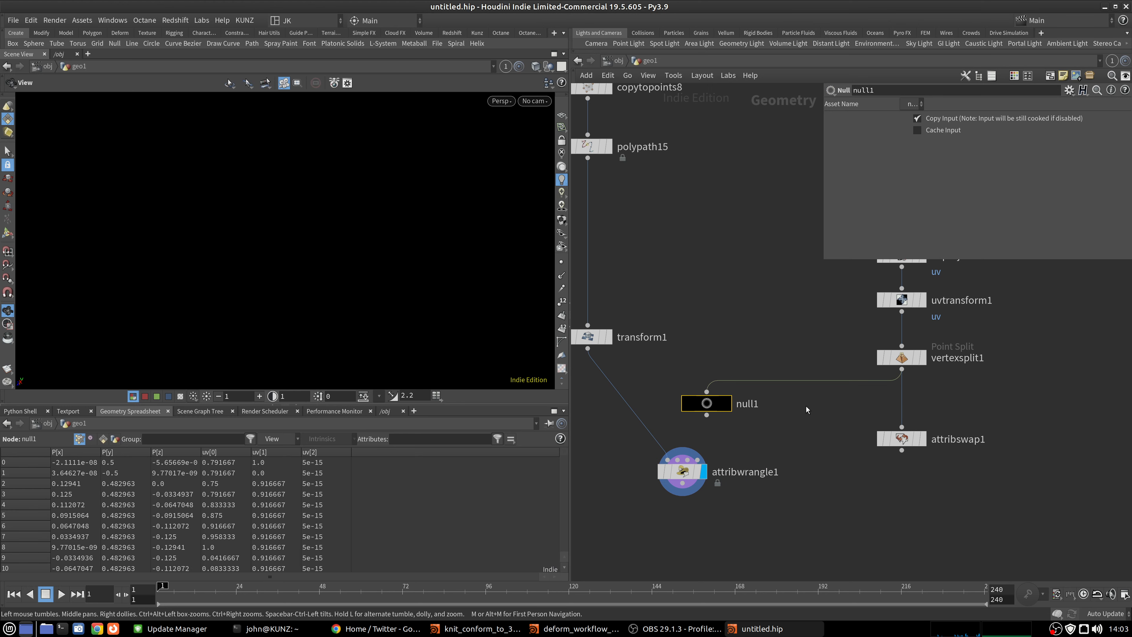
pyautogui.click(729, 406)
pyautogui.press('g')
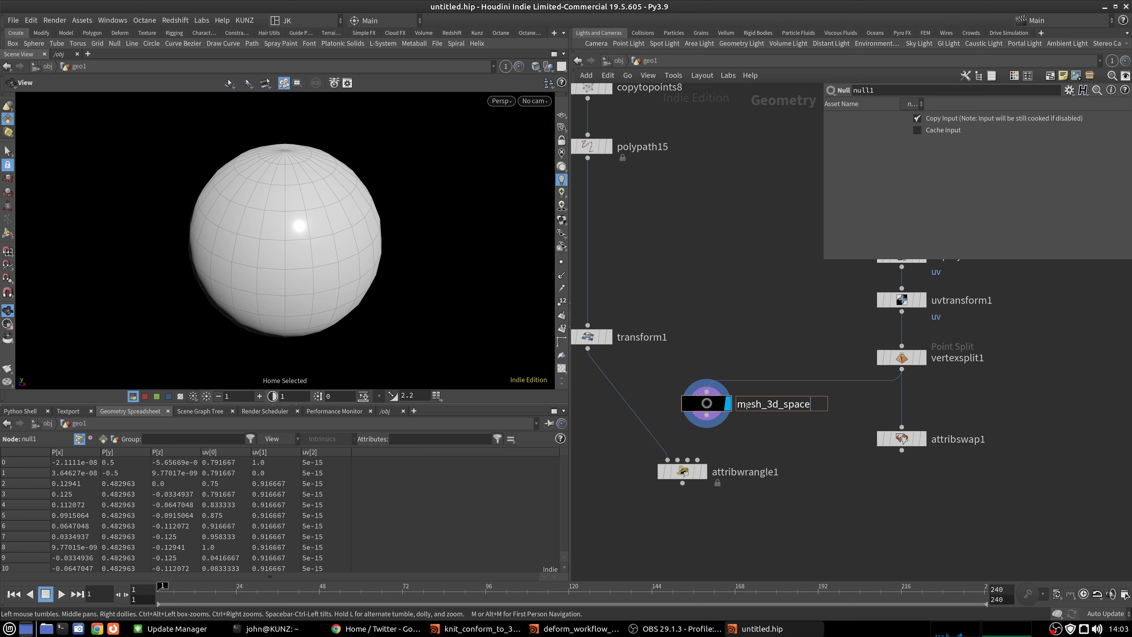
pyautogui.press('Return')
# Duplicate the mesh_3d_space null, feed the copy from attribswap1, display it and rename it mesh_uv_space.
pyautogui.keyDown('alt'); pyautogui.moveTo(707, 402); pyautogui.dragTo(902, 451); pyautogui.keyUp('alt')
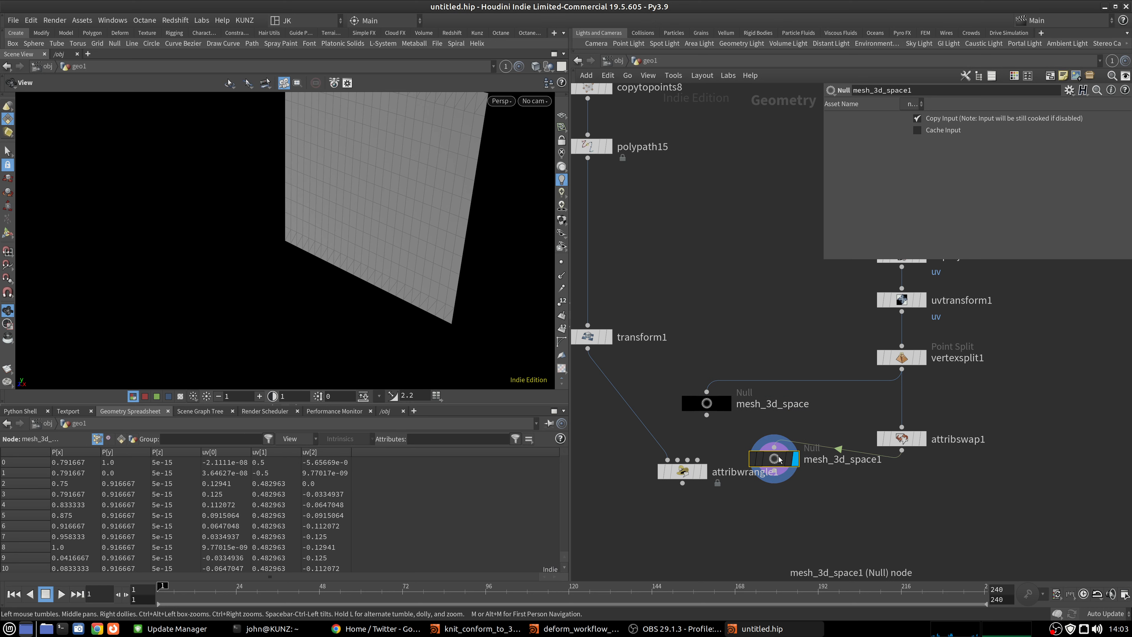
pyautogui.moveTo(779, 460); pyautogui.dragTo(863, 472)
pyautogui.scroll(1, 842, 473)
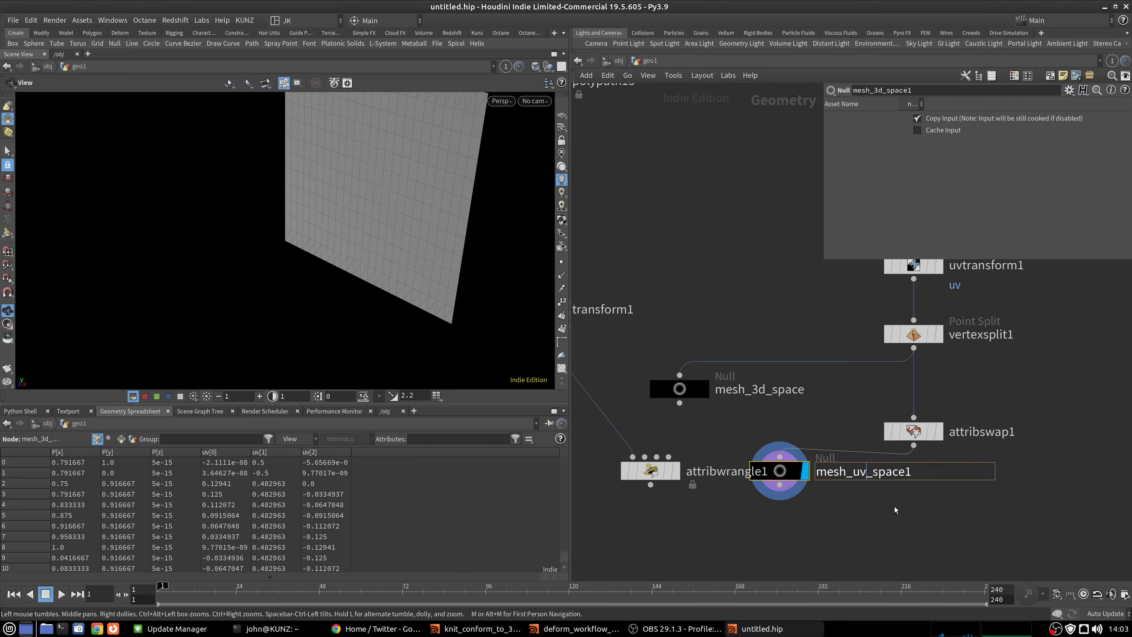
pyautogui.press('Return')
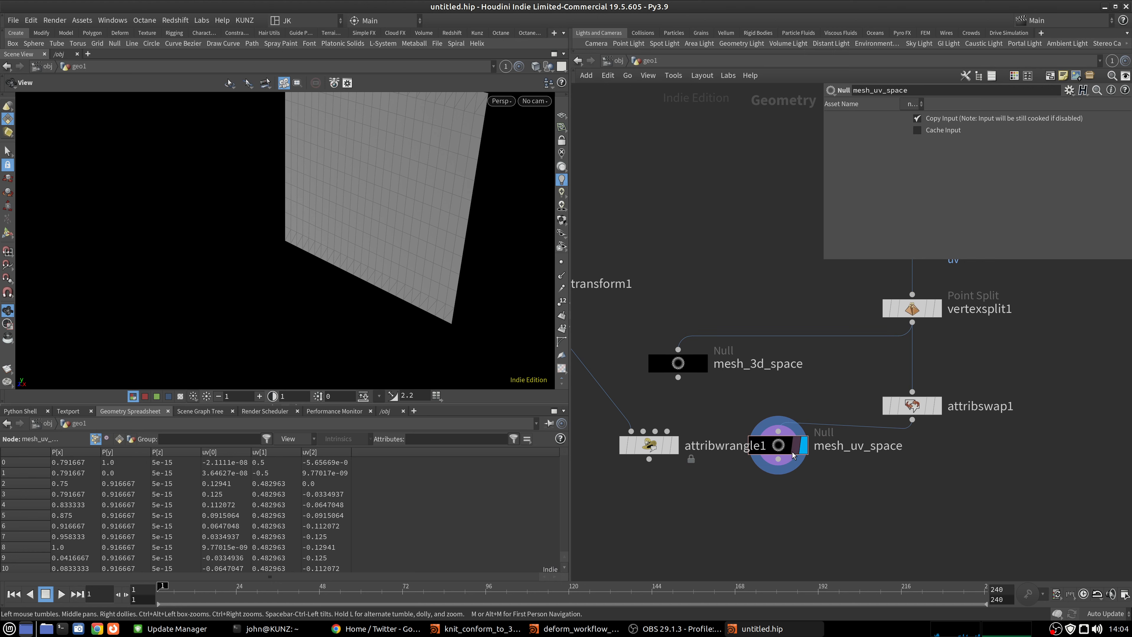
pyautogui.press('g')
pyautogui.scroll(-3, 958, 340)
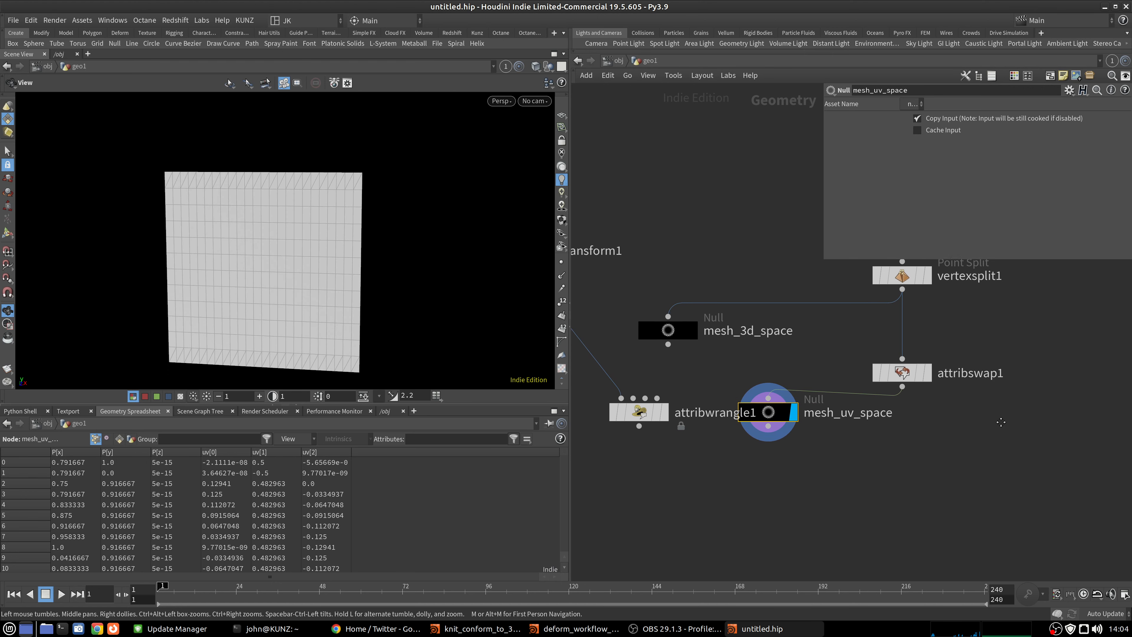
# Add a Divide node fed by attribswap1 and display it.
pyautogui.press('Tab')
pyautogui.write('div')
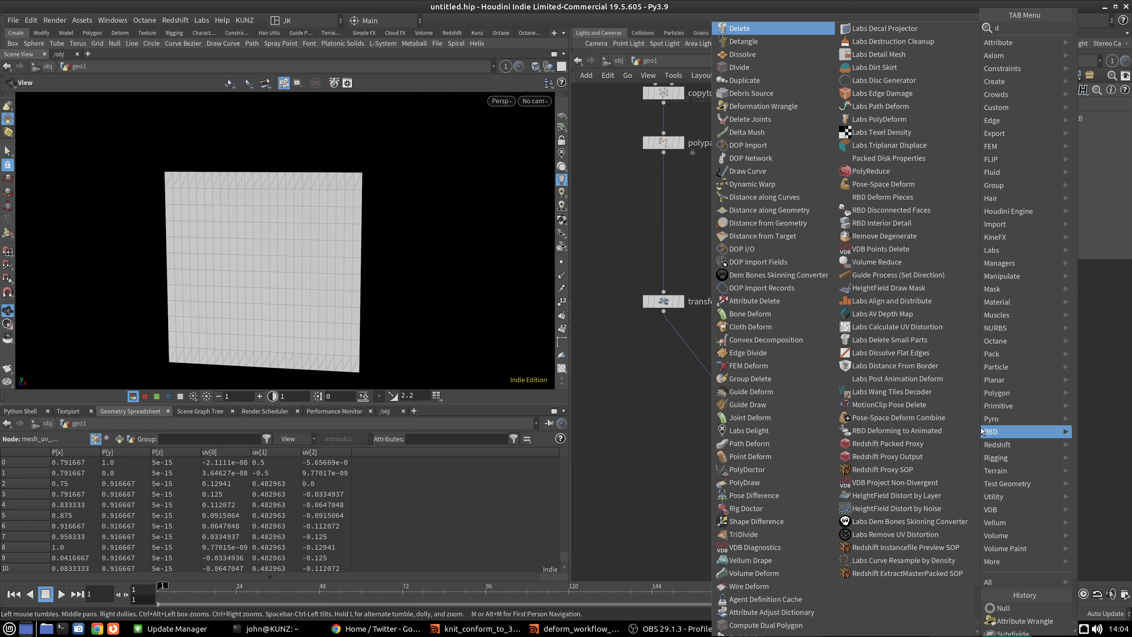
pyautogui.press('Return')
pyautogui.click(982, 430)
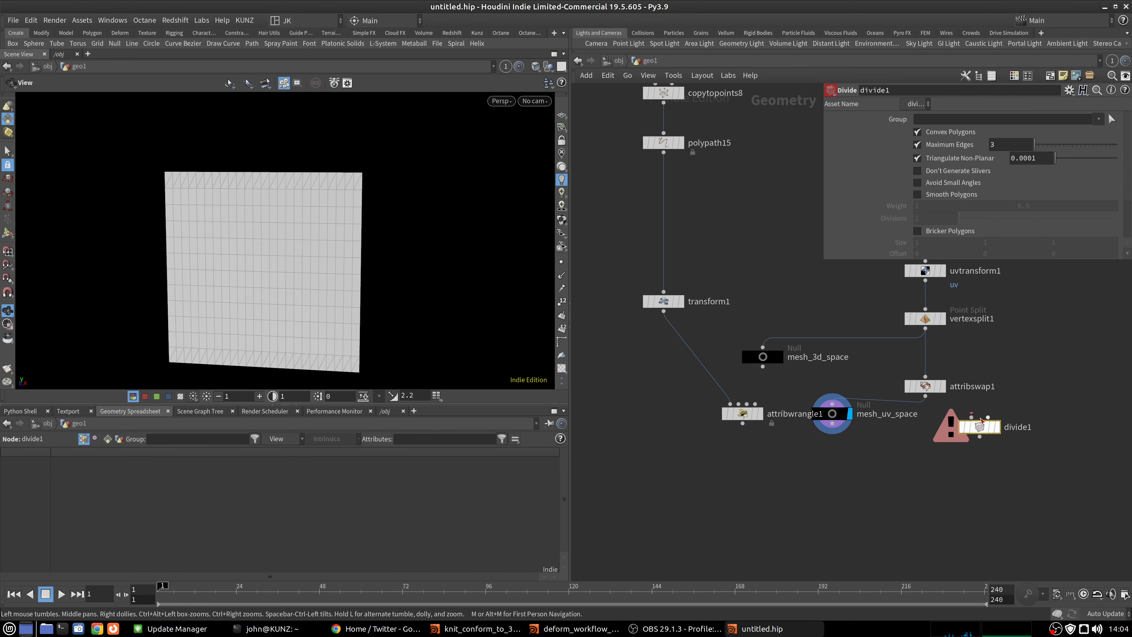
pyautogui.moveTo(926, 396); pyautogui.dragTo(970, 417)
pyautogui.click(998, 427)
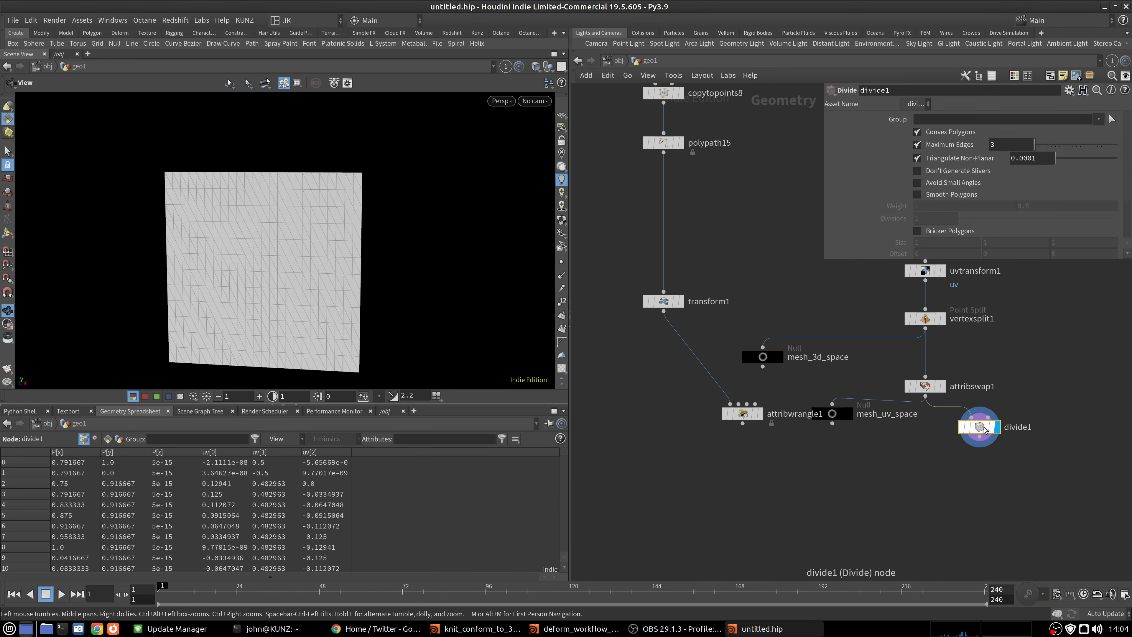
# Turn off Convex Polygons and enable Remove Shared Edges on divide1.
pyautogui.click(941, 132)
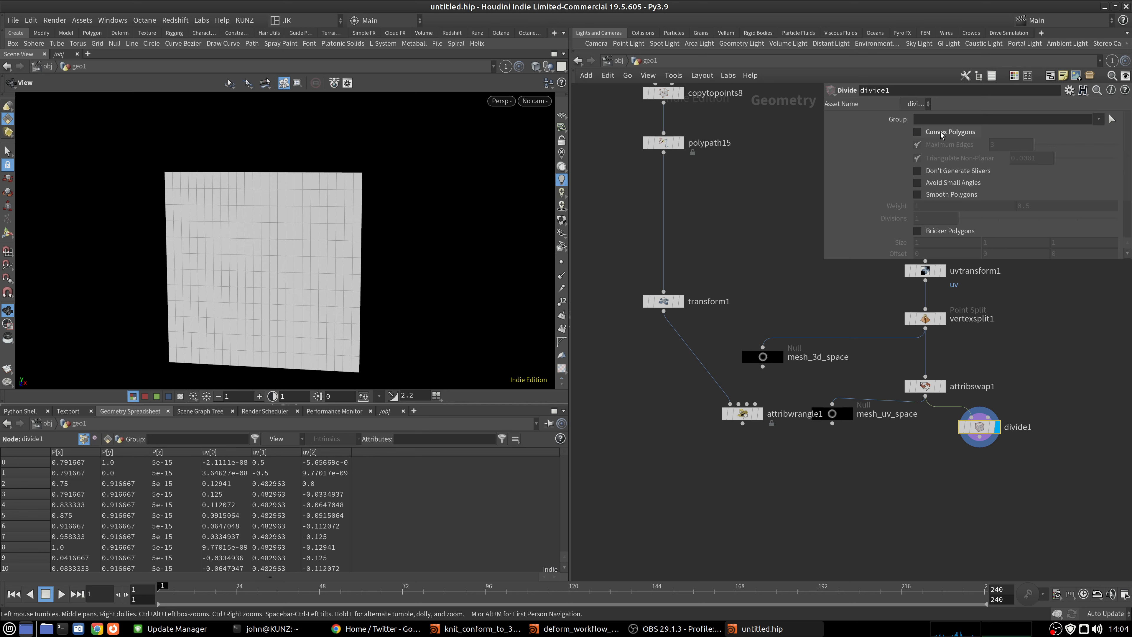
pyautogui.scroll(-3, 872, 166)
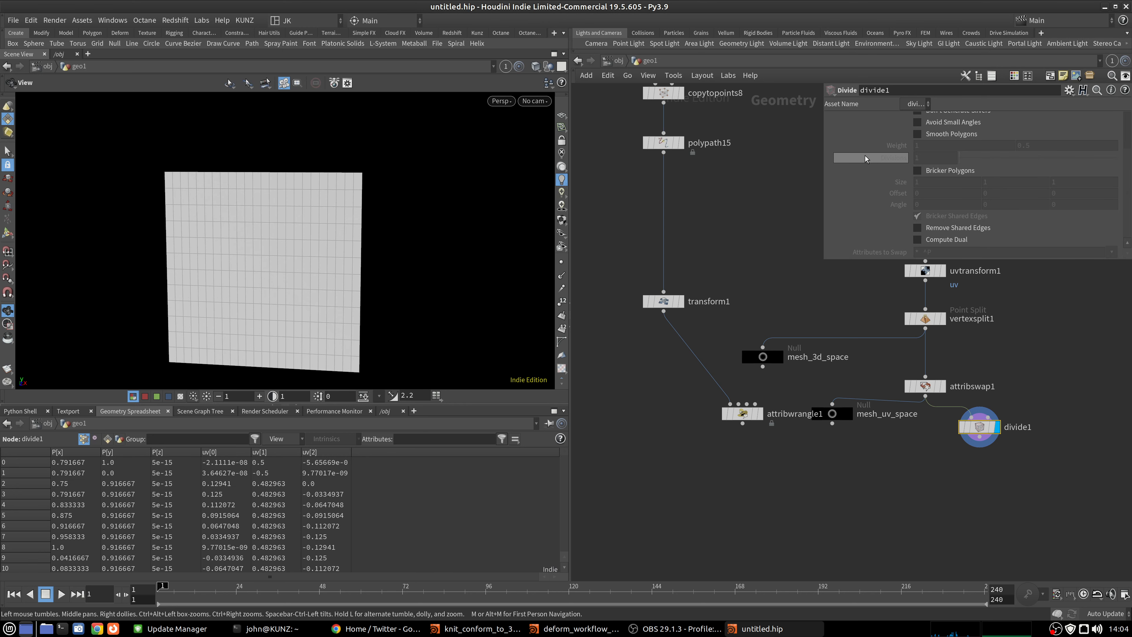
pyautogui.click(917, 227)
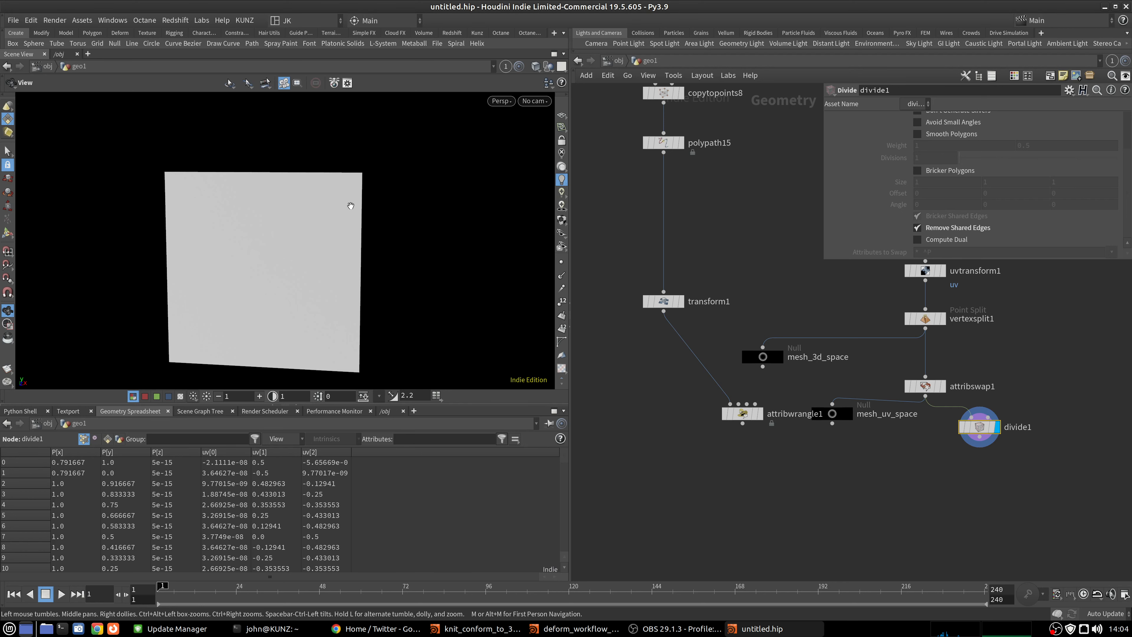
# Add an Ends node below divide1.
pyautogui.press('Tab')
pyautogui.write('end')
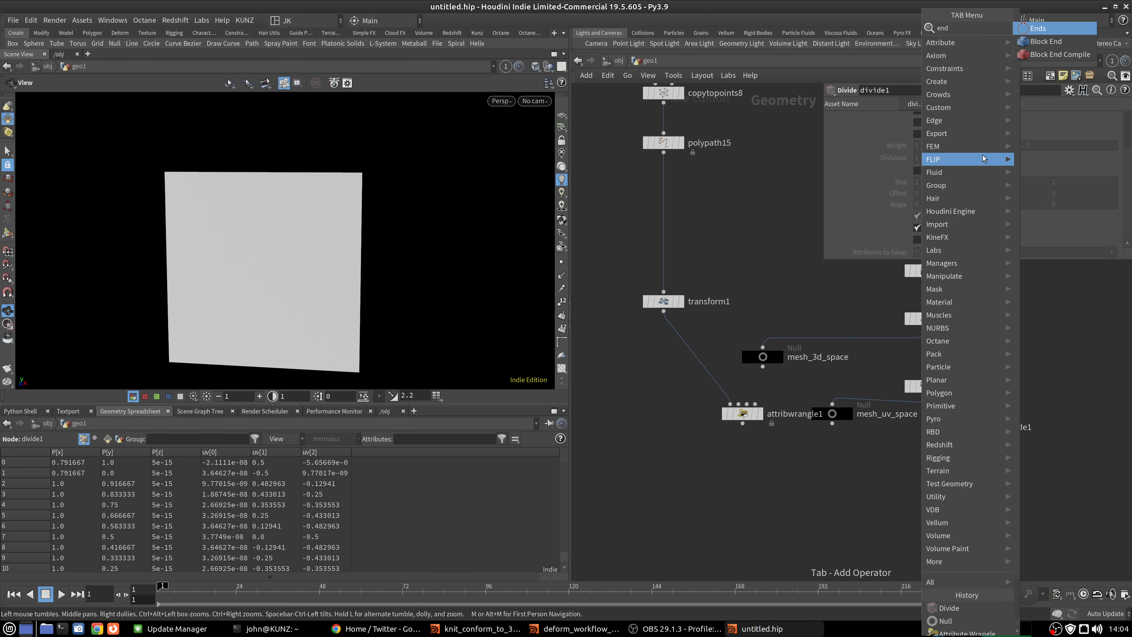
pyautogui.click(1035, 29)
pyautogui.click(983, 478)
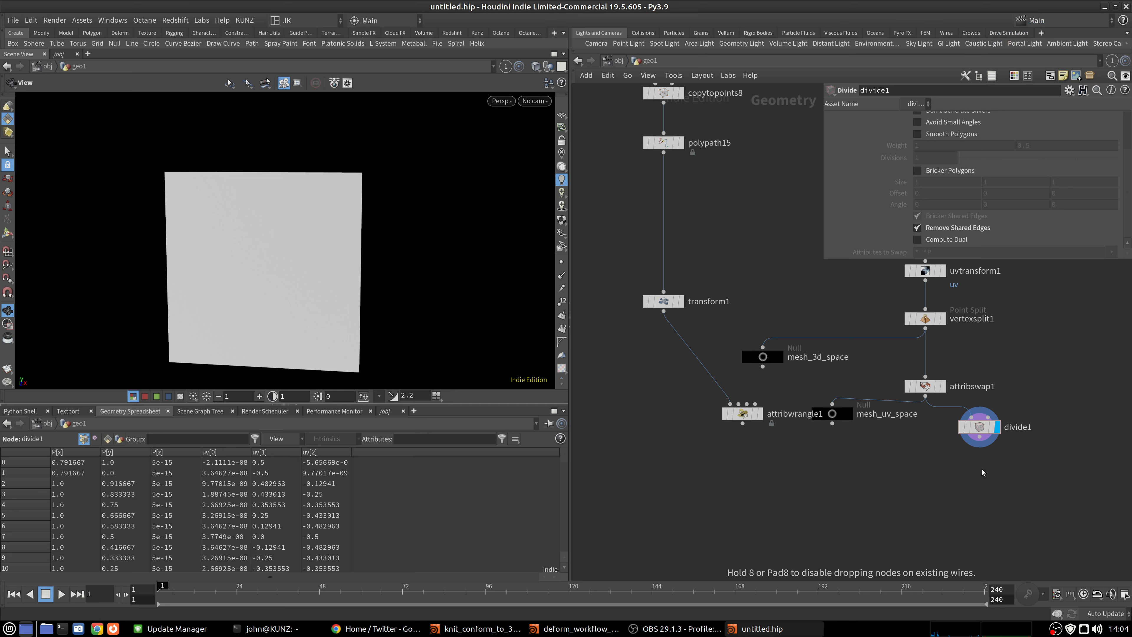
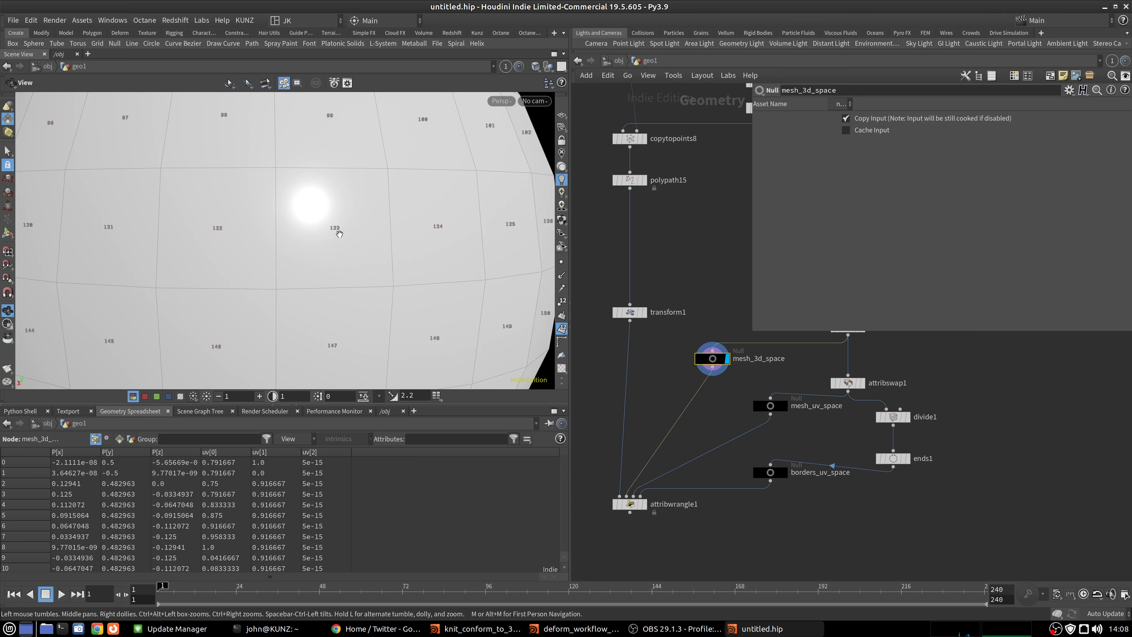
# Display attribwrangle1 and show its parameters to review the xyzdist and primuv code.
pyautogui.scroll(2, 340, 233)
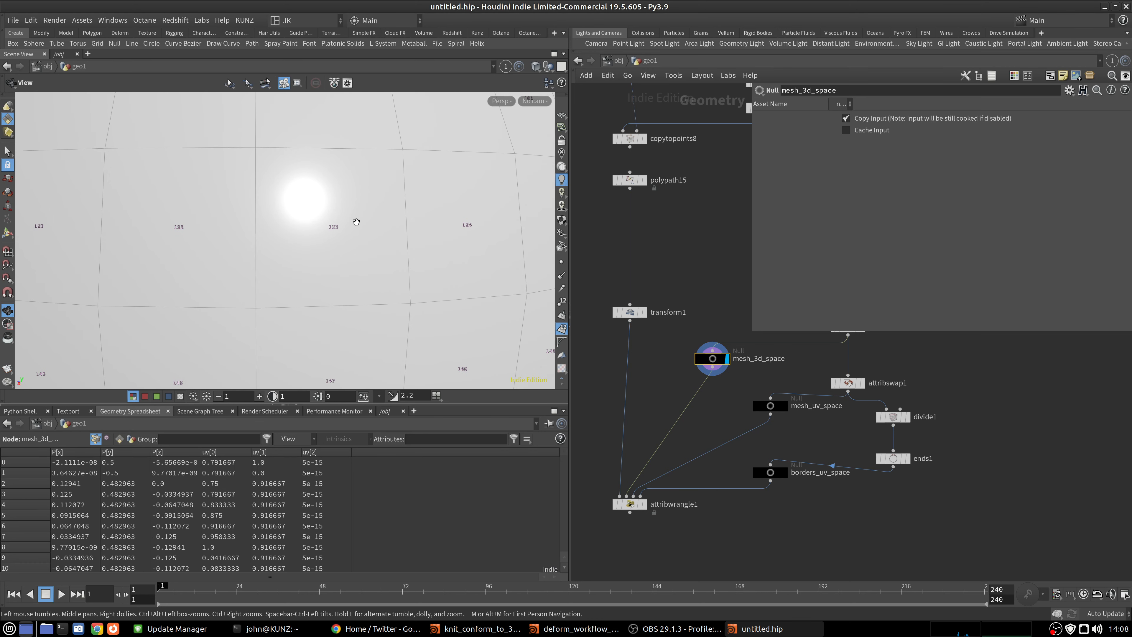
pyautogui.click(644, 504)
pyautogui.click(629, 504)
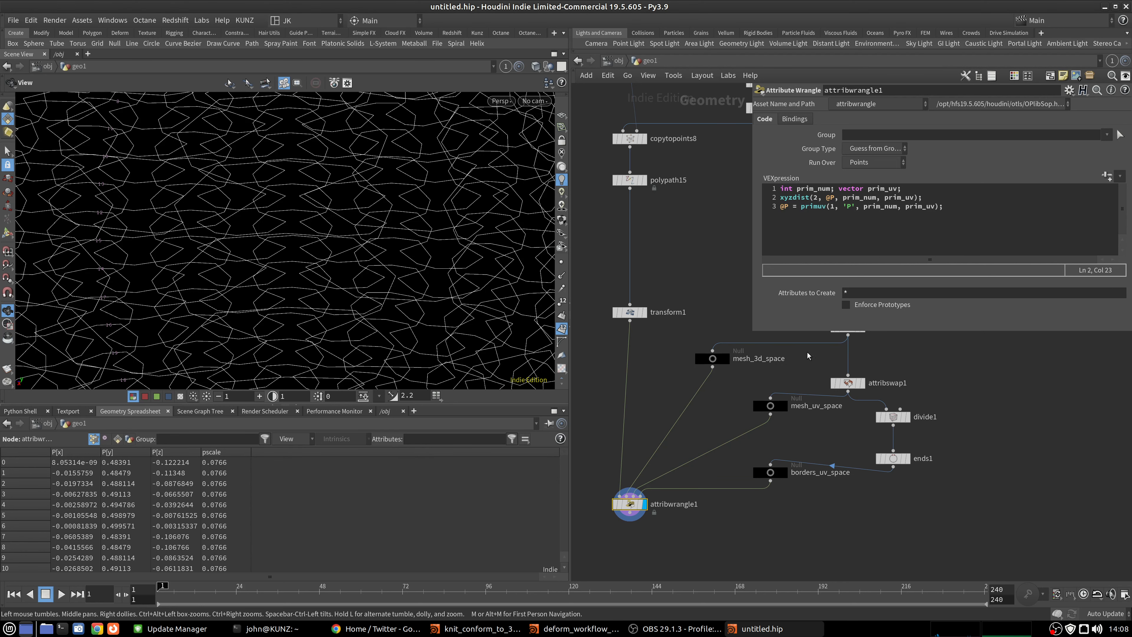
# Display mesh_uv_space and template transform1 so the flat knit curves overlay the UV mesh.
pyautogui.click(726, 359)
pyautogui.click(785, 406)
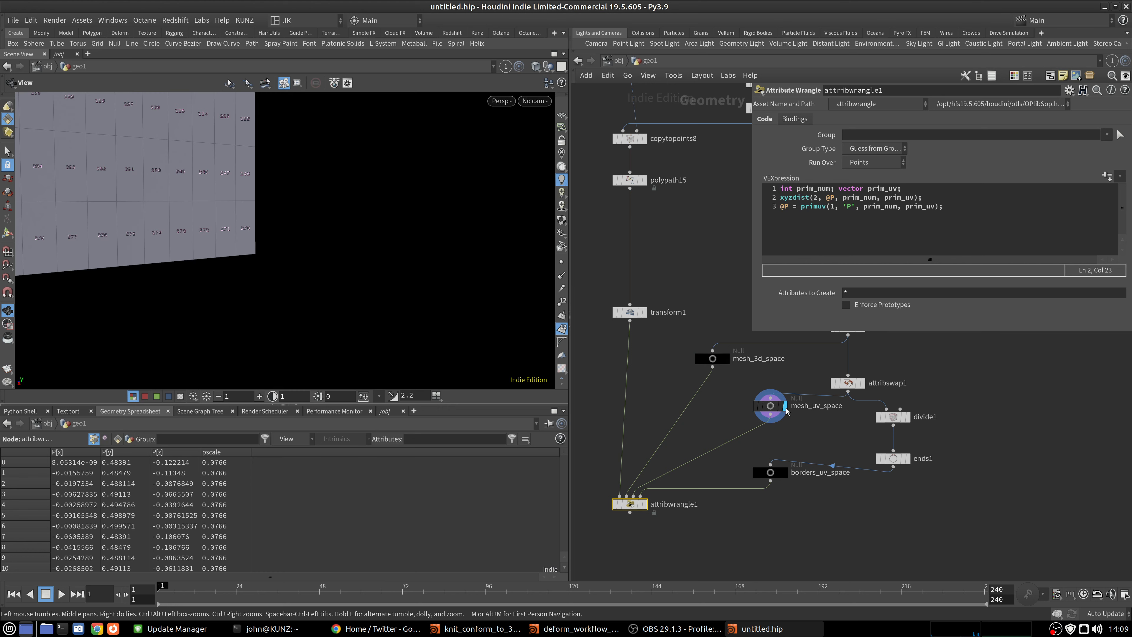
pyautogui.click(769, 406)
pyautogui.click(640, 313)
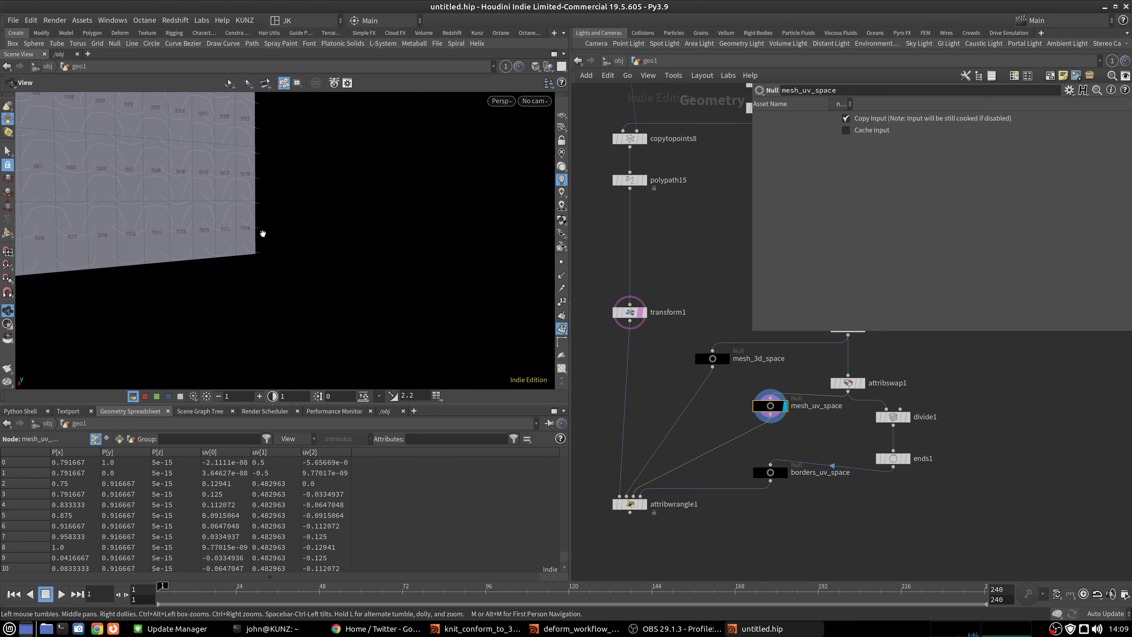
# Examine up close how the flat knit curves lie over the numbered primitives of the UV mesh.
pyautogui.moveTo(262, 233); pyautogui.dragTo(409, 241)
pyautogui.moveTo(354, 200); pyautogui.dragTo(238, 292, button='middle')
pyautogui.moveTo(238, 291)
pyautogui.mouseDown()
pyautogui.moveTo(404, 207)
pyautogui.moveTo(283, 232)
pyautogui.moveTo(374, 202)
pyautogui.moveTo(324, 188)
pyautogui.mouseUp()
pyautogui.moveTo(325, 187); pyautogui.dragTo(319, 231, button='middle')
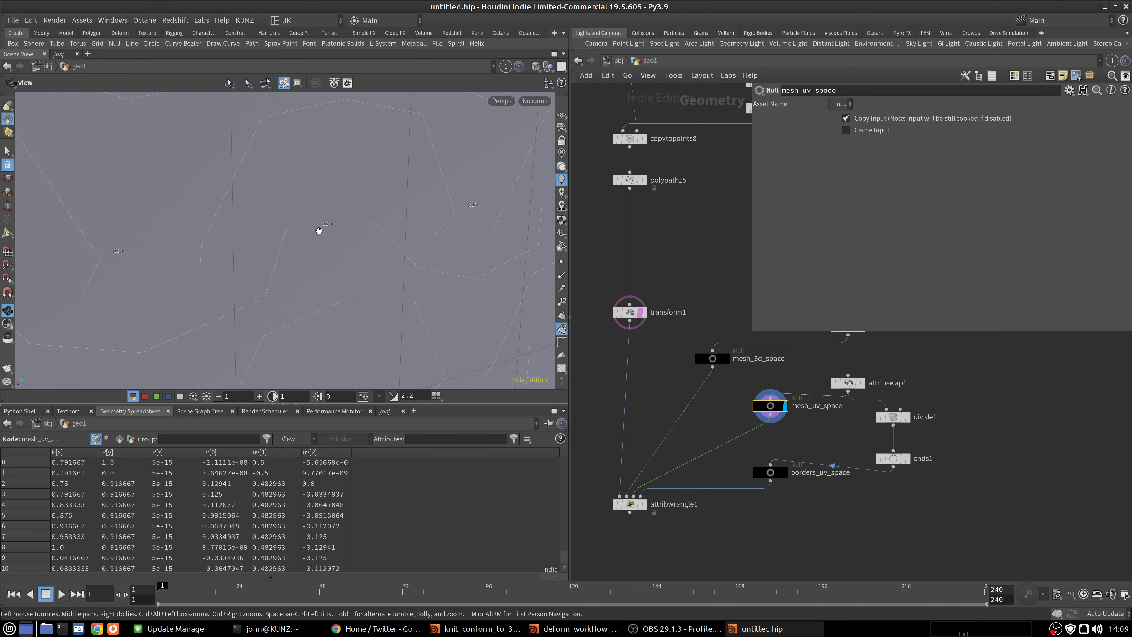
pyautogui.moveTo(319, 231); pyautogui.dragTo(101, 269, button='right')
pyautogui.moveTo(100, 269); pyautogui.dragTo(162, 241, button='middle')
pyautogui.moveTo(282, 214); pyautogui.dragTo(244, 238, button='right')
pyautogui.moveTo(245, 238); pyautogui.dragTo(235, 229)
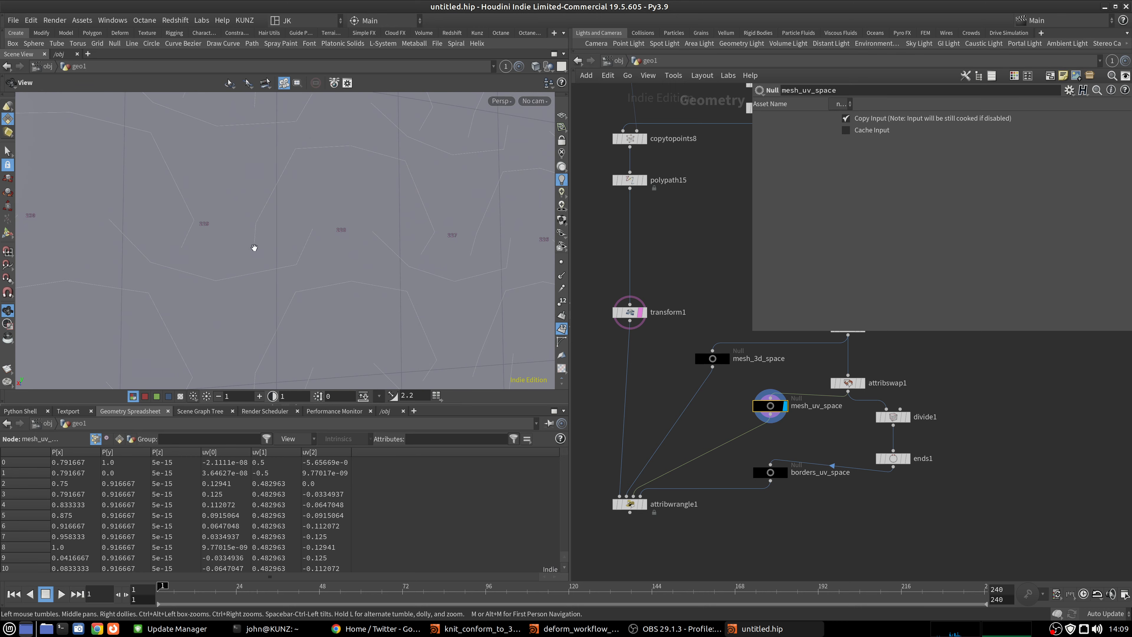
pyautogui.moveTo(256, 246); pyautogui.dragTo(268, 235, button='middle')
pyautogui.moveTo(272, 232); pyautogui.dragTo(229, 251, button='right')
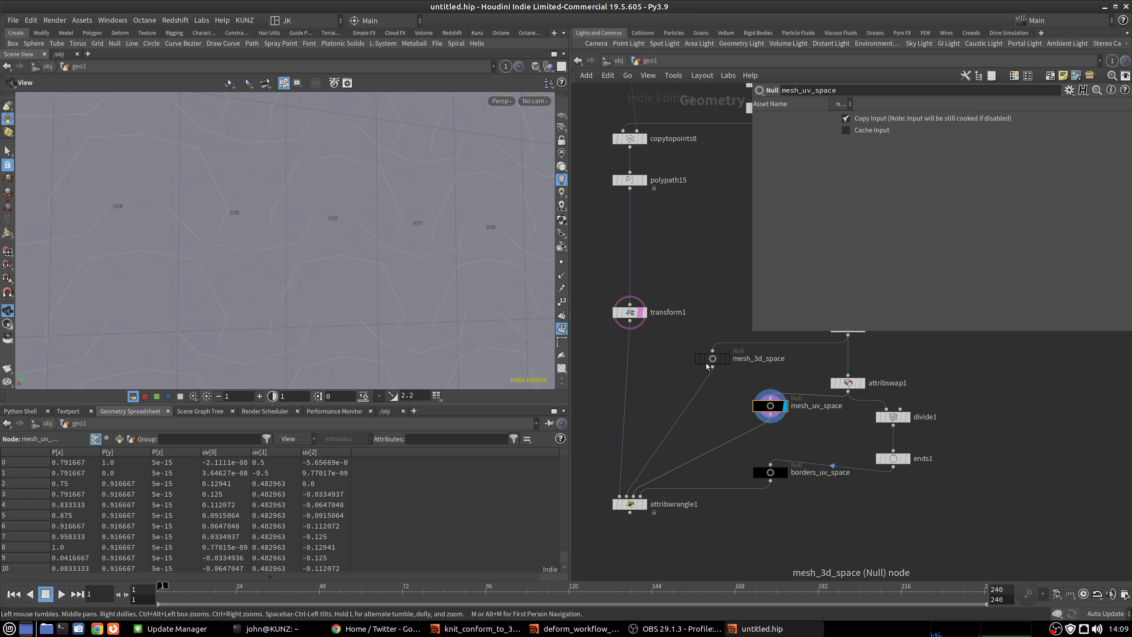
# Display mesh_3d_space for comparison and return the display to attribwrangle1 with its parameters shown.
pyautogui.click(716, 361)
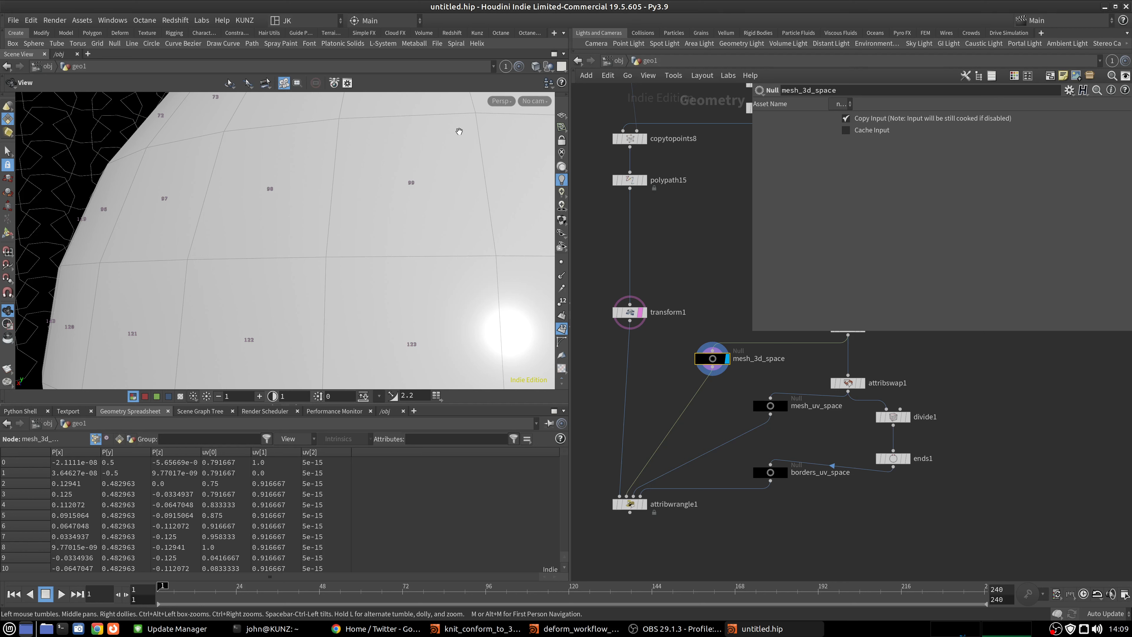
pyautogui.click(643, 504)
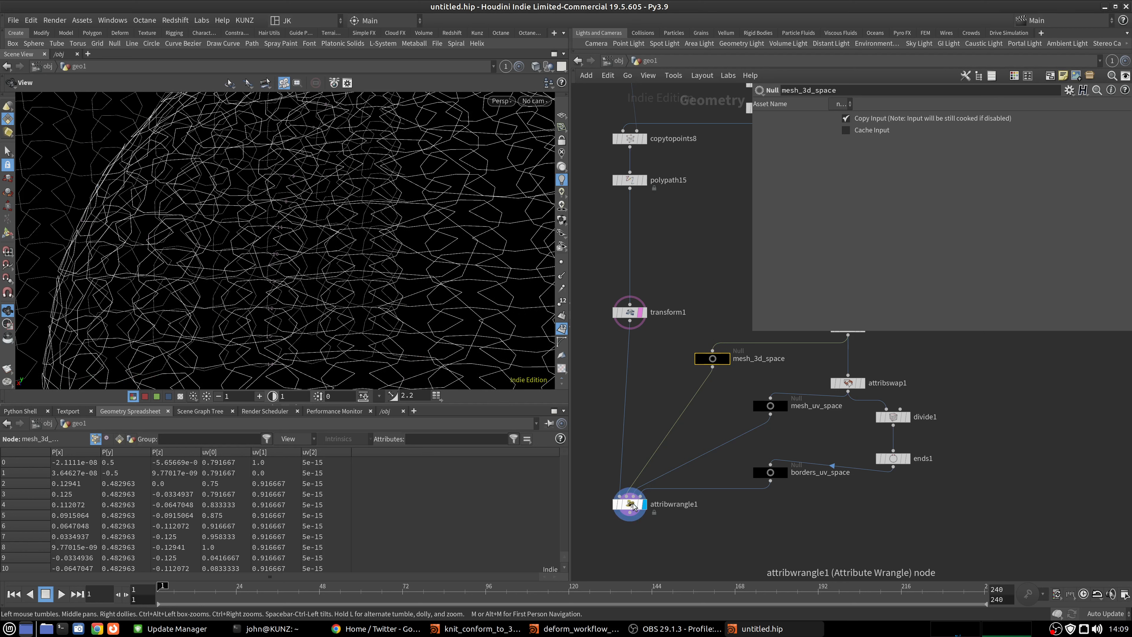
pyautogui.click(640, 507)
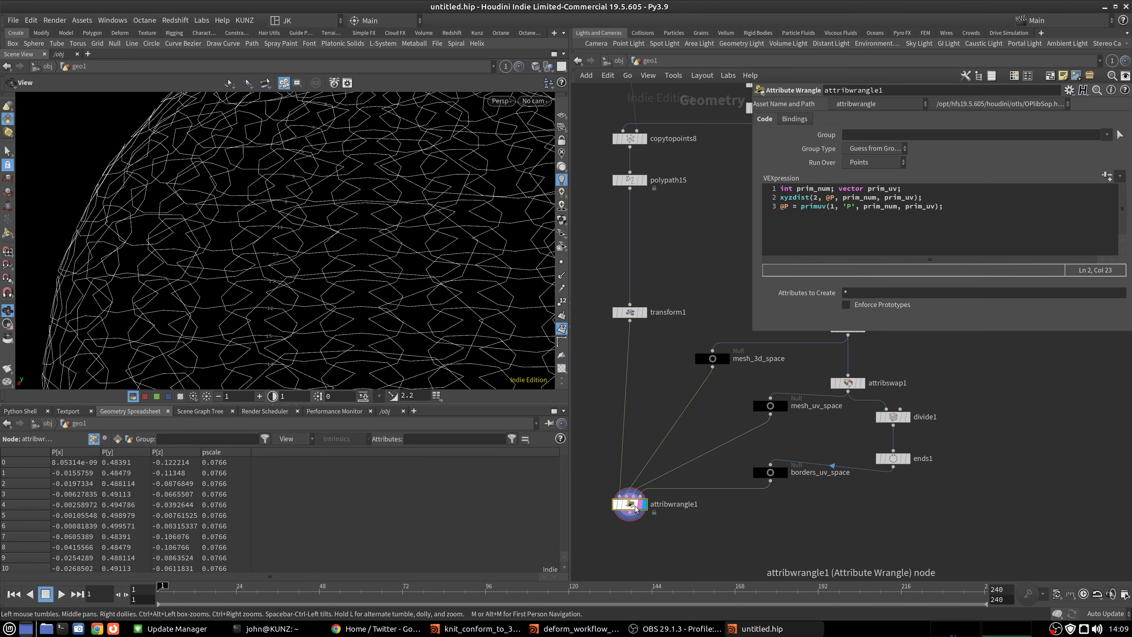
# Inspect the knit pattern wrapped around the whole sphere, including both poles.
pyautogui.scroll(-5, 285, 255)
pyautogui.scroll(-3, 330, 232)
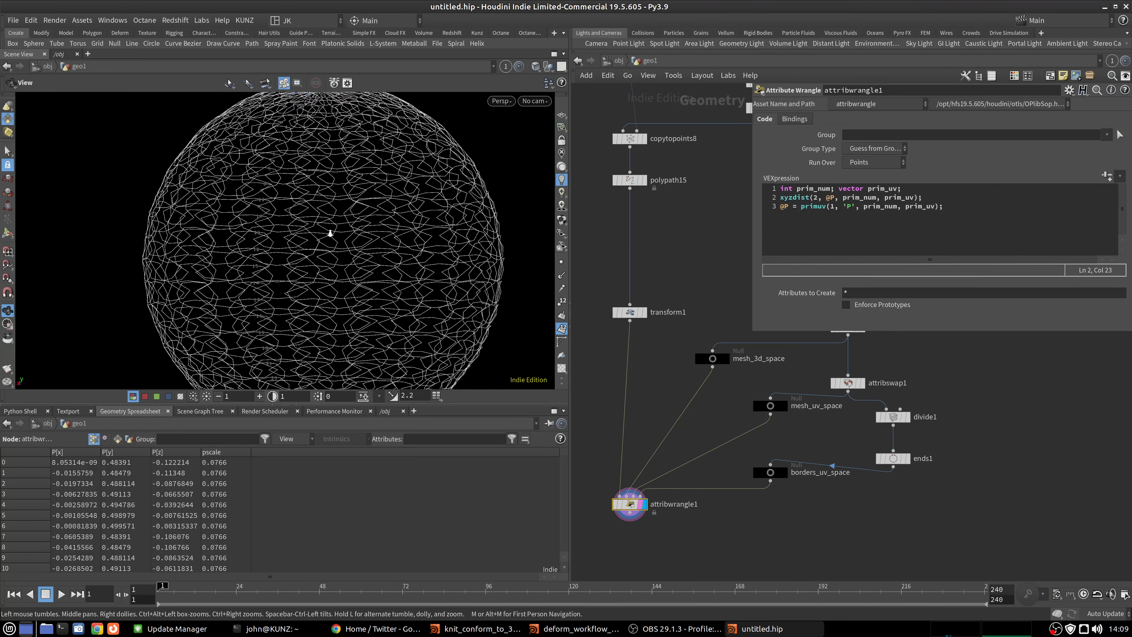
pyautogui.scroll(-2, 330, 232)
pyautogui.moveTo(321, 217); pyautogui.dragTo(342, 273)
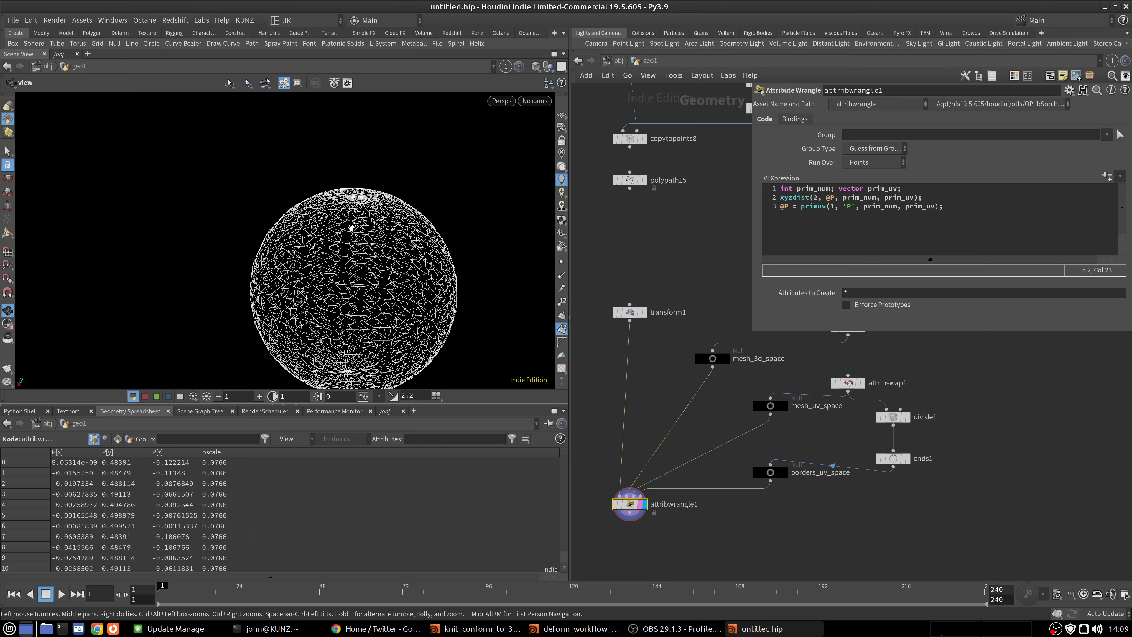
pyautogui.moveTo(371, 245); pyautogui.dragTo(368, 219, button='middle')
pyautogui.hotkey('space', 'g')
pyautogui.moveTo(293, 169); pyautogui.dragTo(337, 212)
pyautogui.scroll(2, 337, 211)
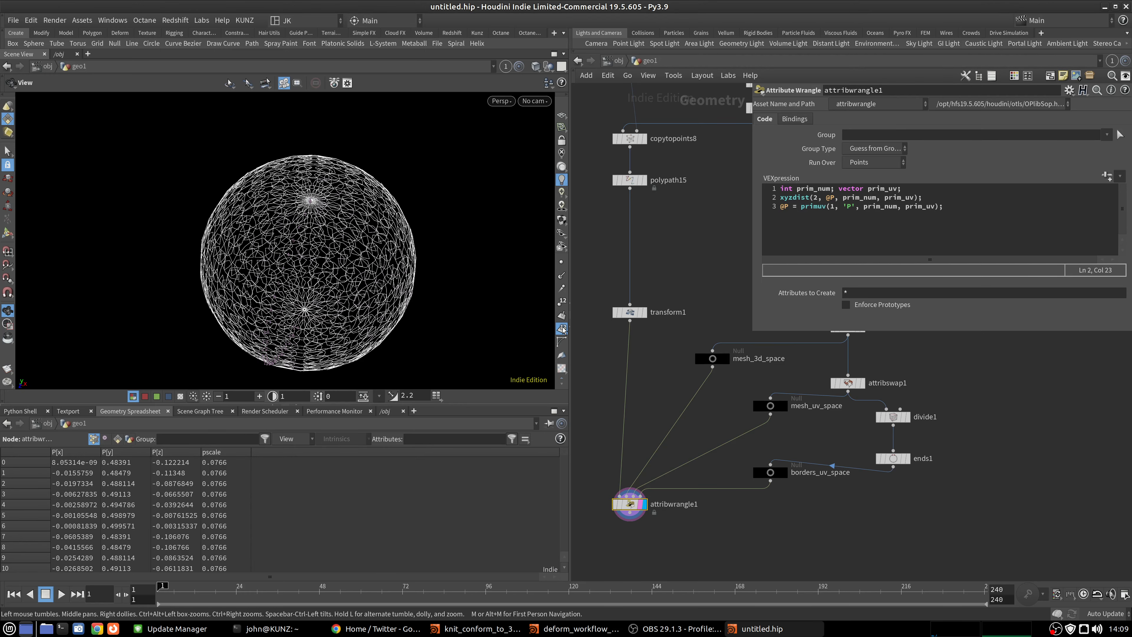
pyautogui.moveTo(306, 265); pyautogui.dragTo(337, 197)
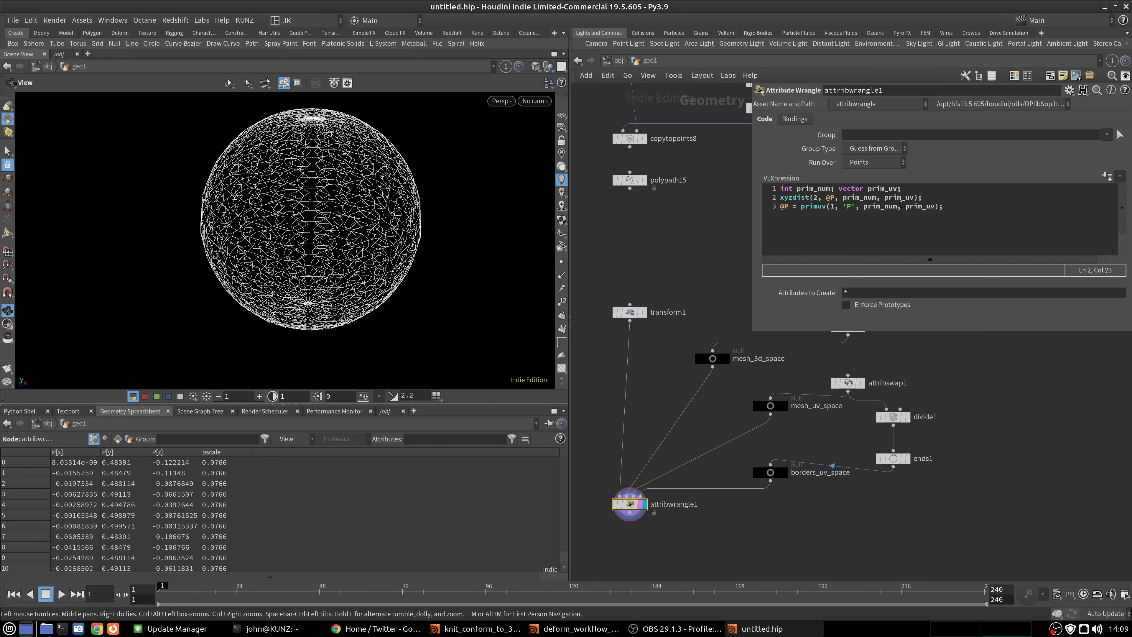
pyautogui.moveTo(364, 176); pyautogui.dragTo(334, 229)
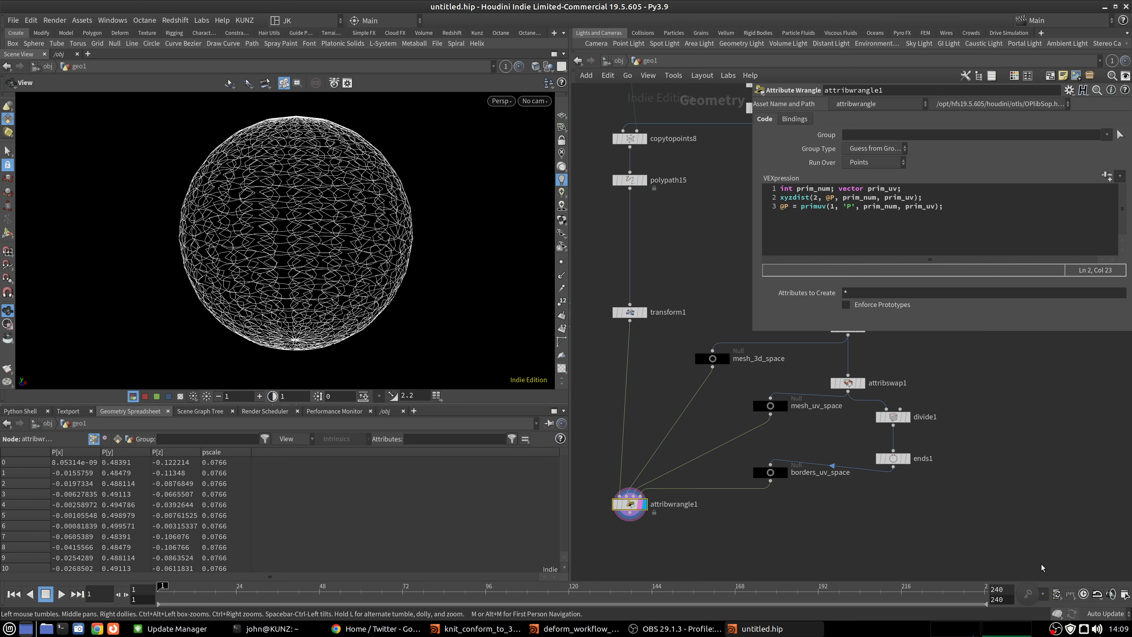
pyautogui.rightClick(1054, 629)
pyautogui.click(1043, 561)
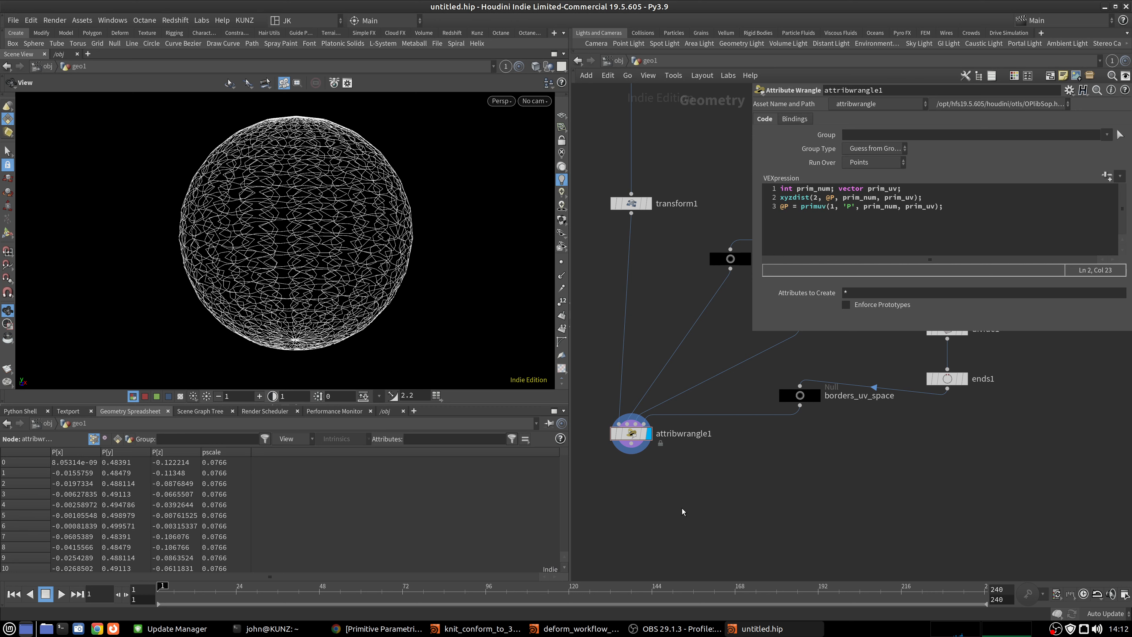
# Switch to Chrome's Primitive Parametric Spaces documentation page and highlight its title and the words "Implicit UVs".
pyautogui.click(407, 629)
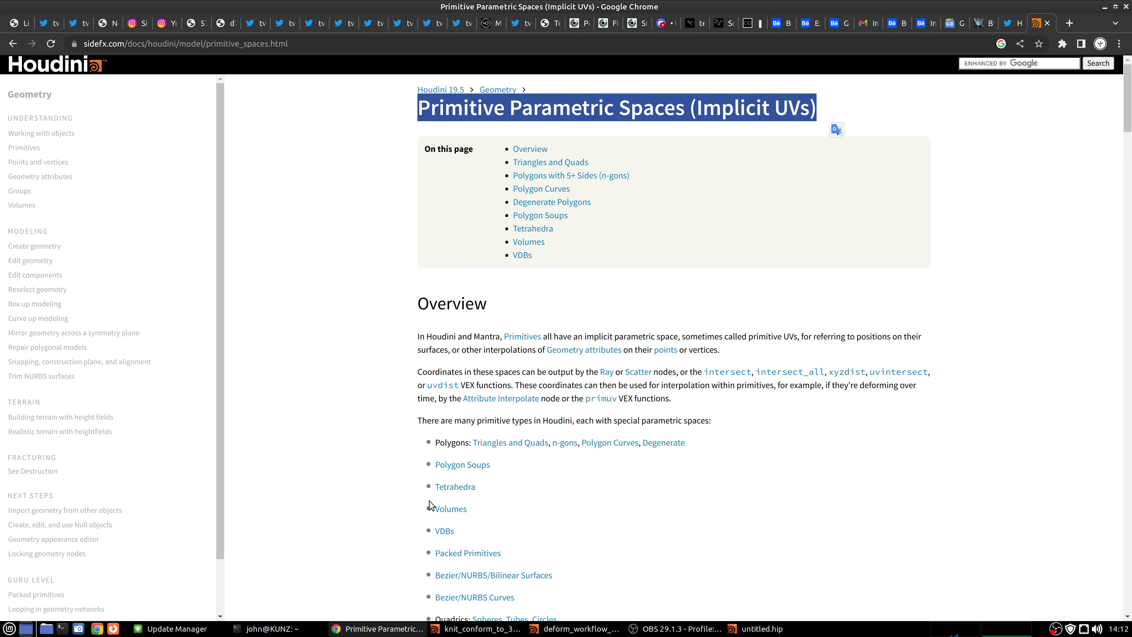
pyautogui.click(382, 277)
pyautogui.moveTo(421, 111); pyautogui.dragTo(828, 122)
pyautogui.click(758, 628)
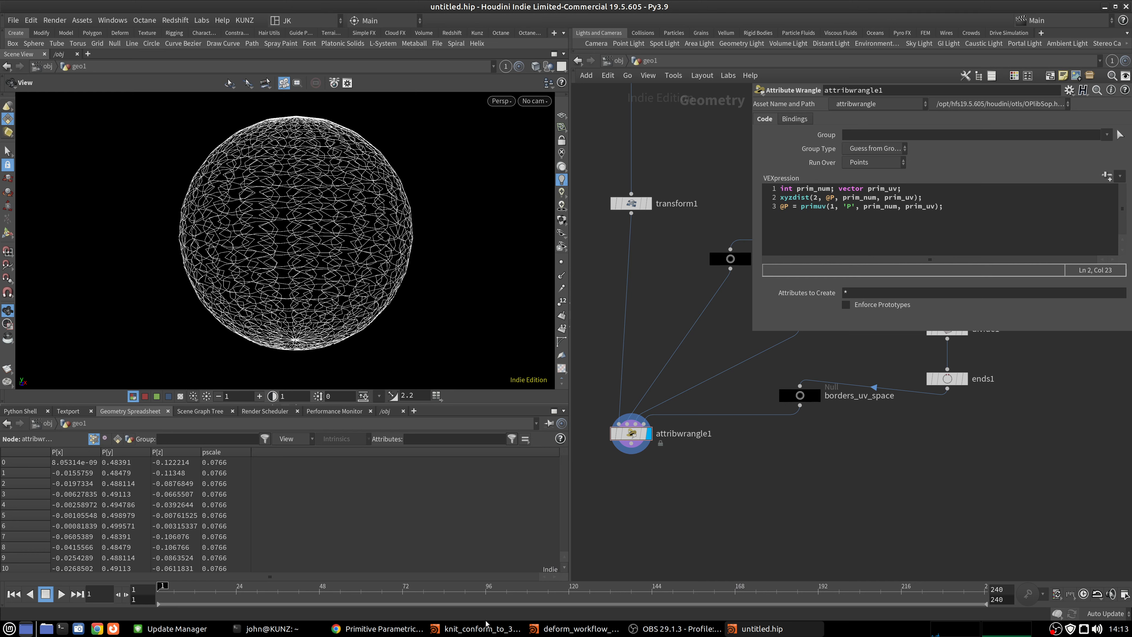
pyautogui.click(379, 629)
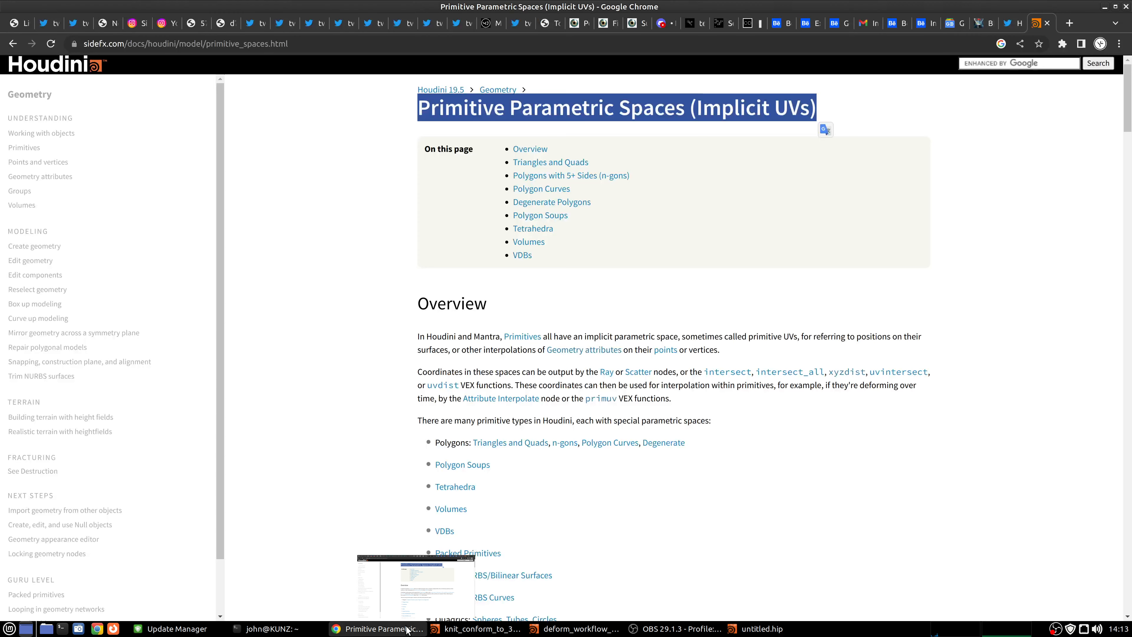
pyautogui.click(663, 111)
pyautogui.moveTo(701, 108); pyautogui.dragTo(810, 108)
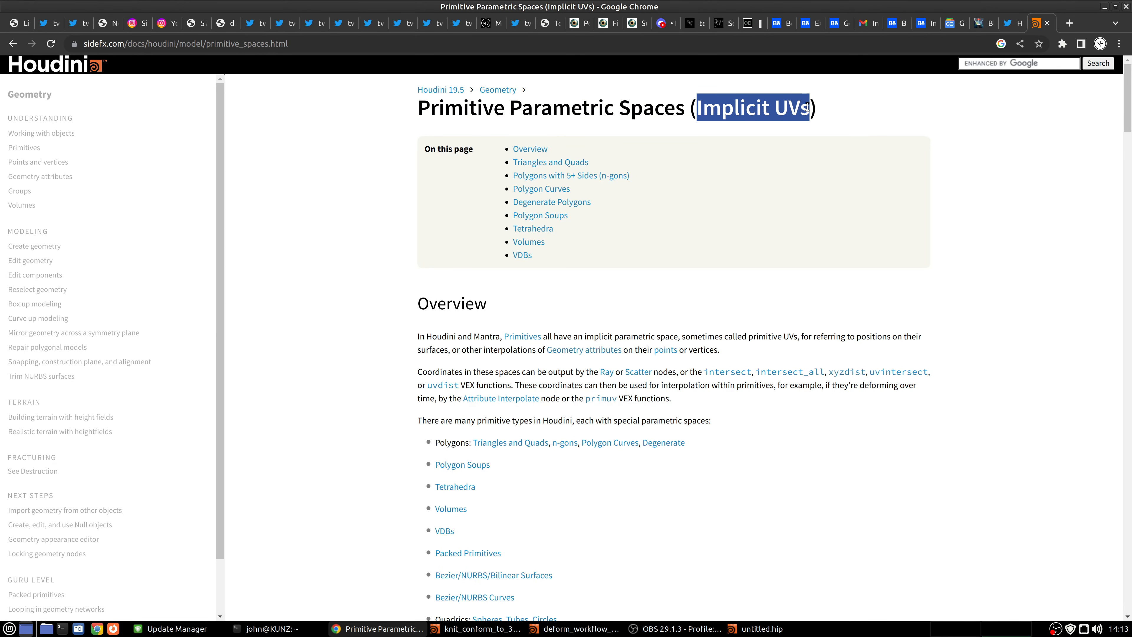
# Skim the documentation through the n-gons section and return to the page title.
pyautogui.click(866, 390)
pyautogui.scroll(-2, 867, 390)
pyautogui.scroll(-15, 862, 386)
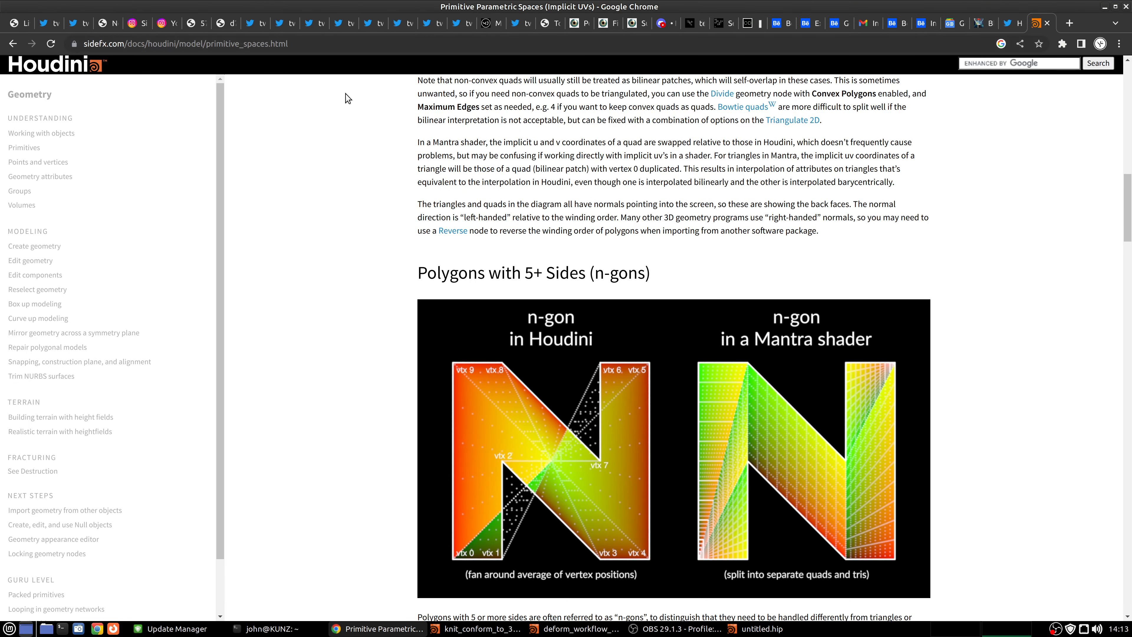
pyautogui.scroll(1, 406, 300)
pyautogui.scroll(-8, 405, 299)
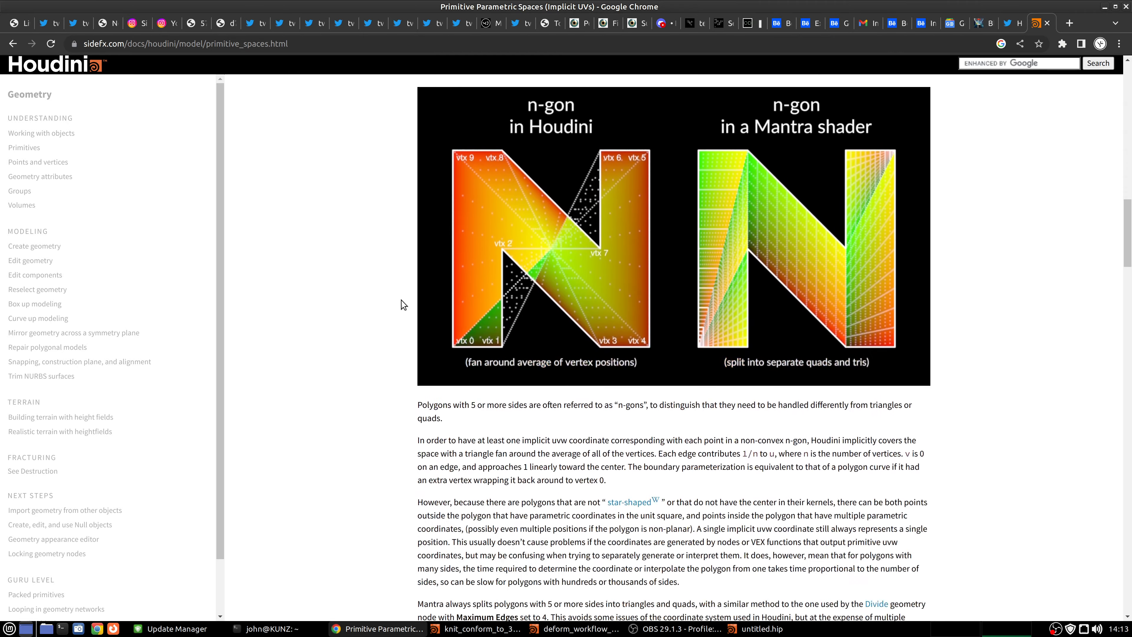
pyautogui.scroll(16, 410, 304)
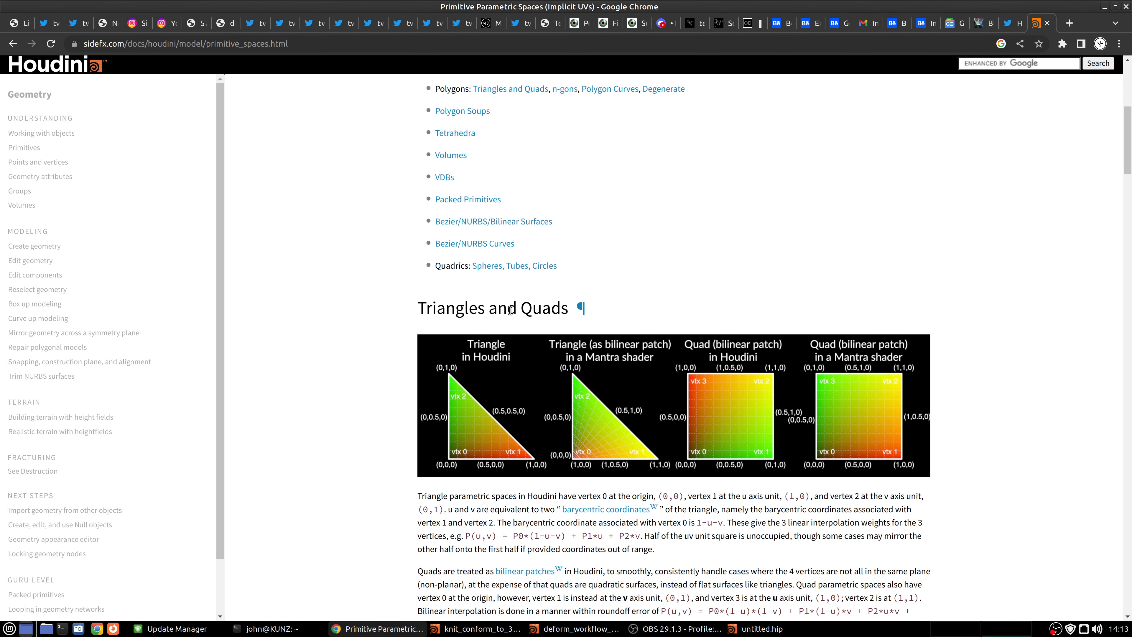
pyautogui.scroll(5, 583, 401)
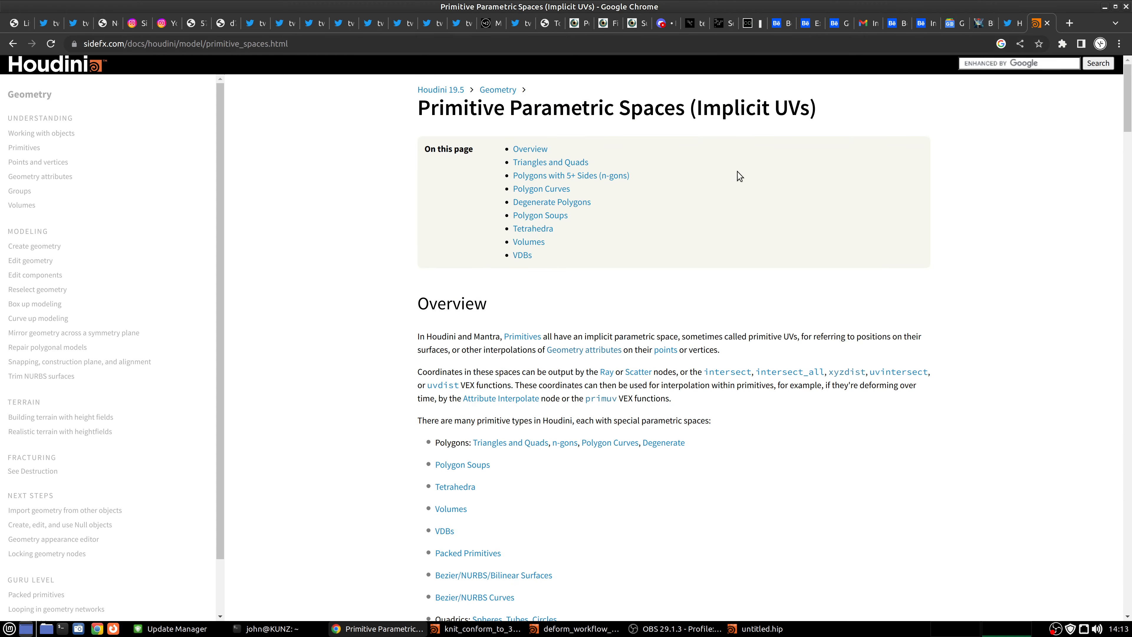
# Study the Triangles and Quads diagrams, the Overview's list of related VEX functions, and the rest of the page.
pyautogui.scroll(-15, 738, 176)
pyautogui.scroll(7, 640, 224)
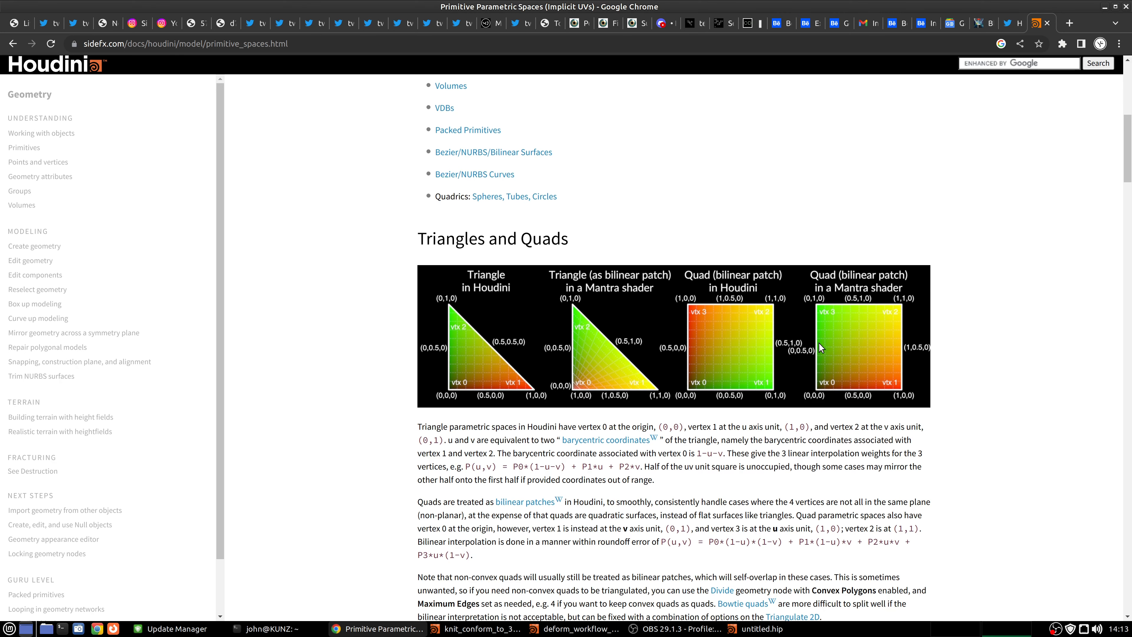
pyautogui.scroll(5, 819, 342)
pyautogui.scroll(5, 760, 493)
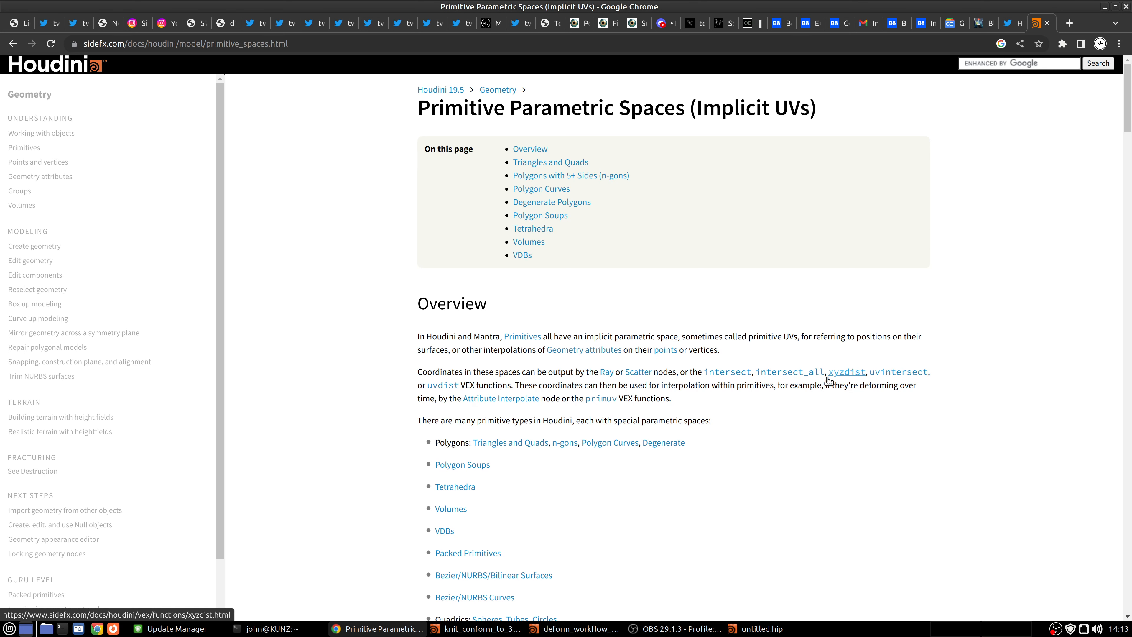
pyautogui.scroll(-5, 490, 401)
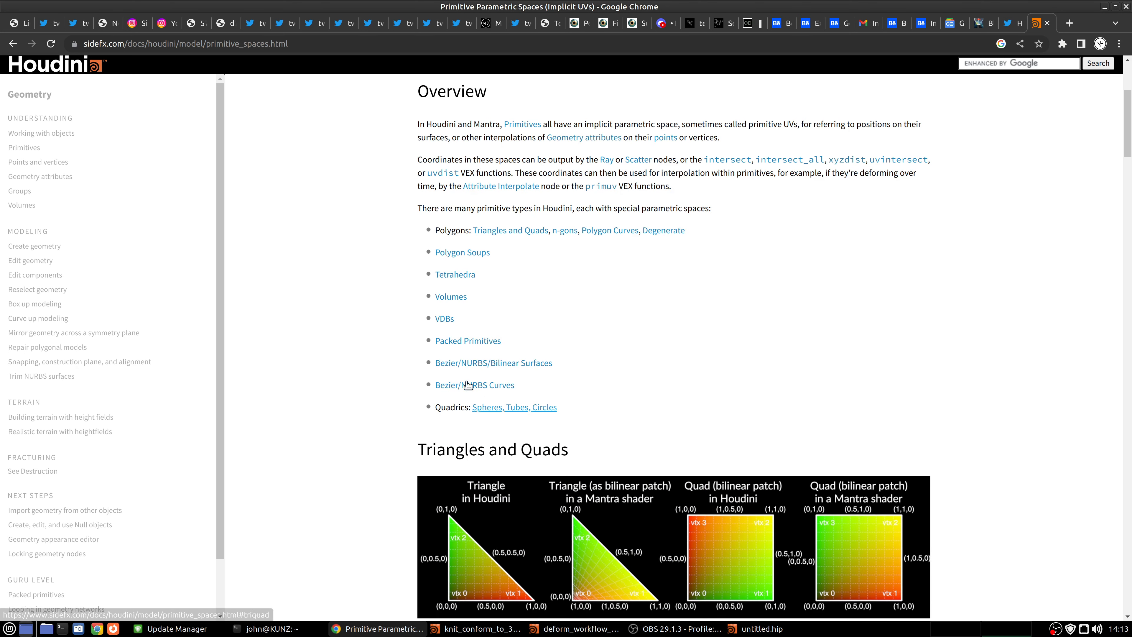
pyautogui.scroll(2, 422, 318)
pyautogui.scroll(-7, 450, 253)
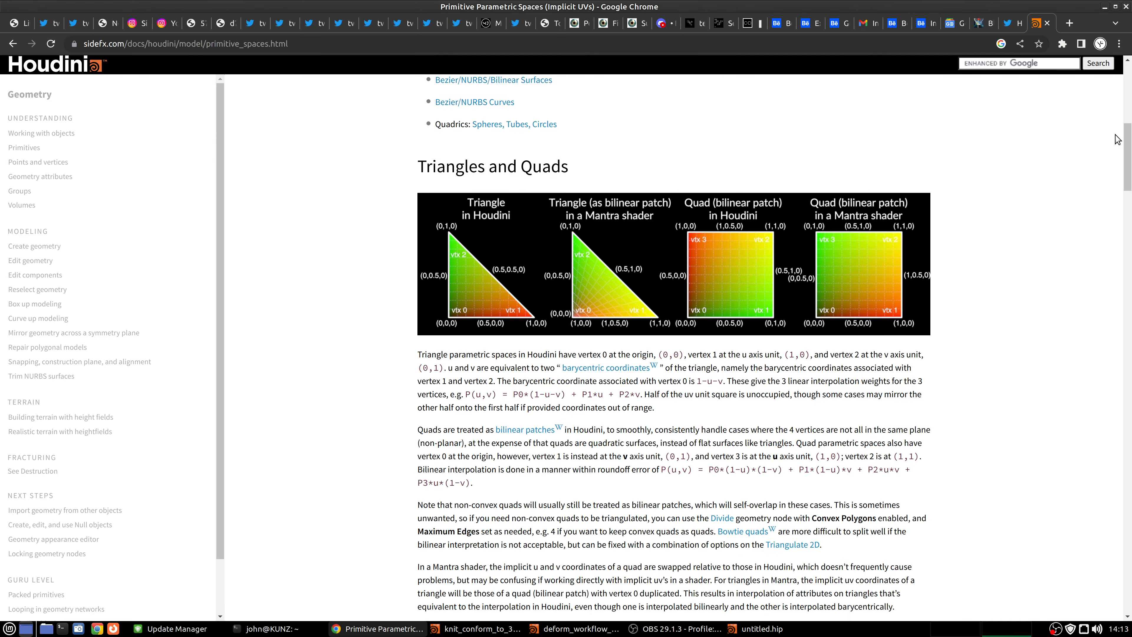
pyautogui.moveTo(1127, 134); pyautogui.dragTo(1055, 533)
pyautogui.scroll(20, 1055, 533)
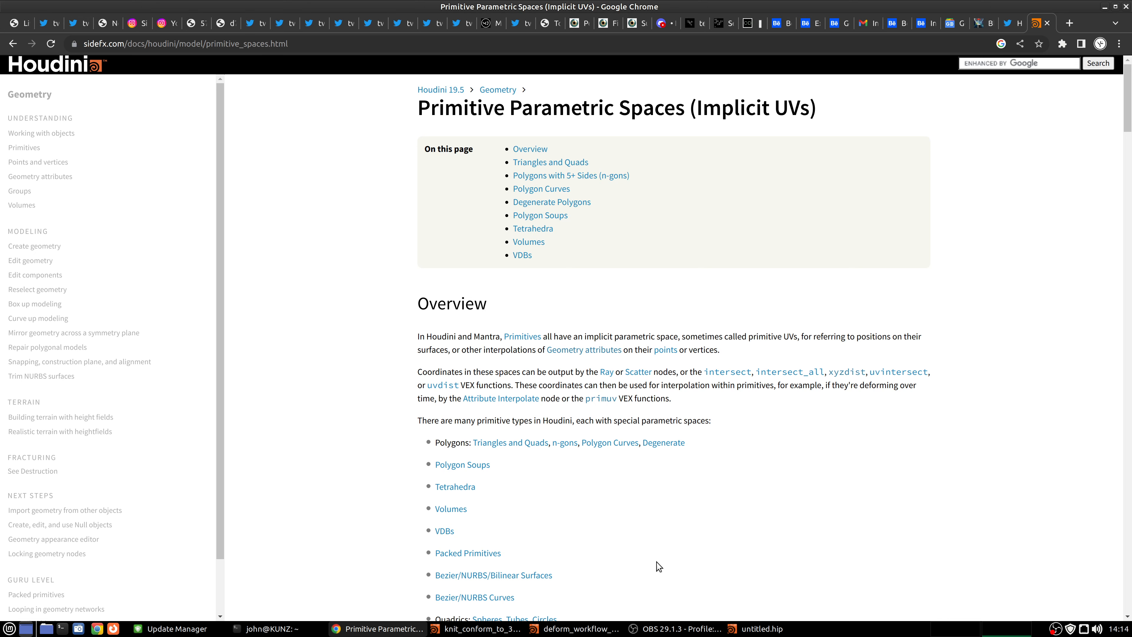
# Switch back to Houdini and duplicate attribwrangle1 with the same four inputs, placing the displayed copy just below it.
pyautogui.click(758, 628)
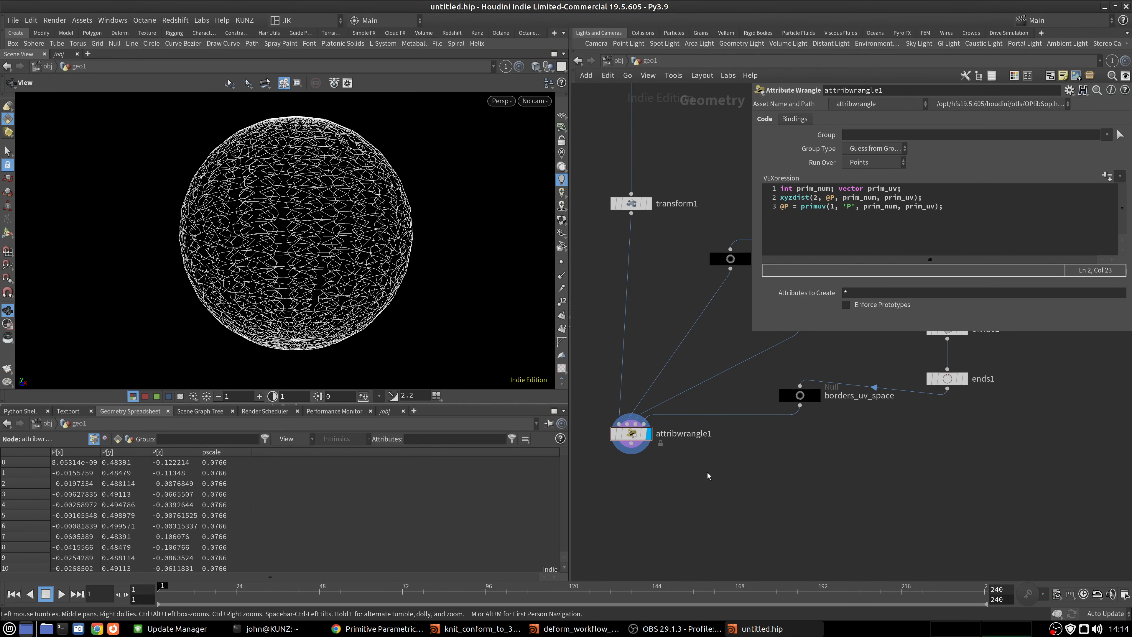
pyautogui.moveTo(684, 469); pyautogui.dragTo(690, 404, button='middle')
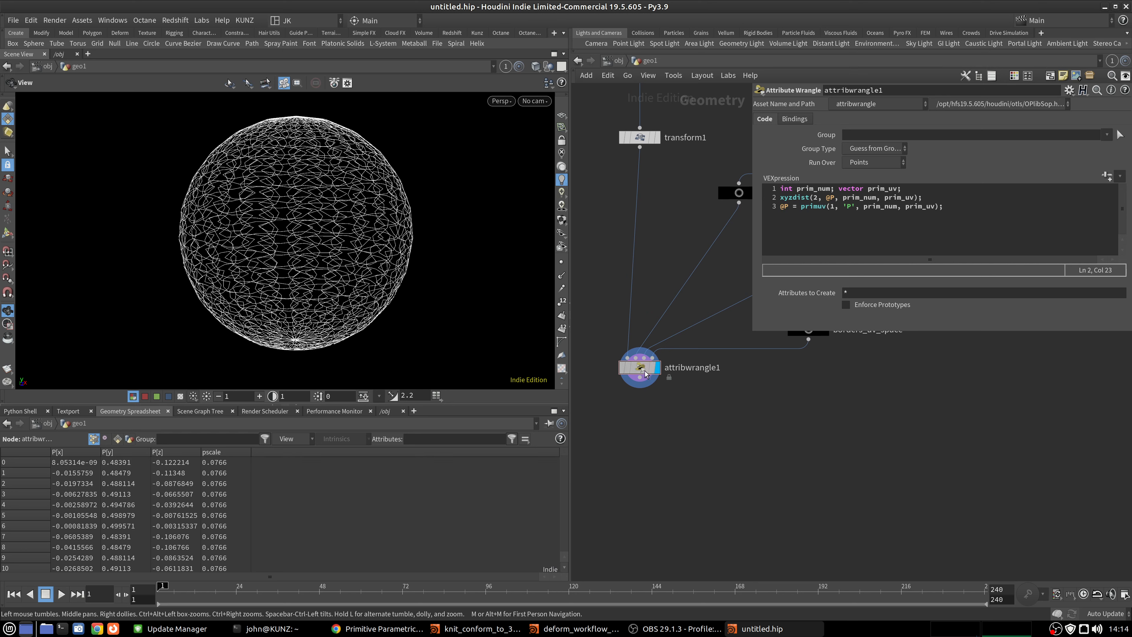
pyautogui.keyDown('alt'); pyautogui.moveTo(645, 372); pyautogui.dragTo(704, 445); pyautogui.keyUp('alt')
pyautogui.scroll(-4, 713, 432)
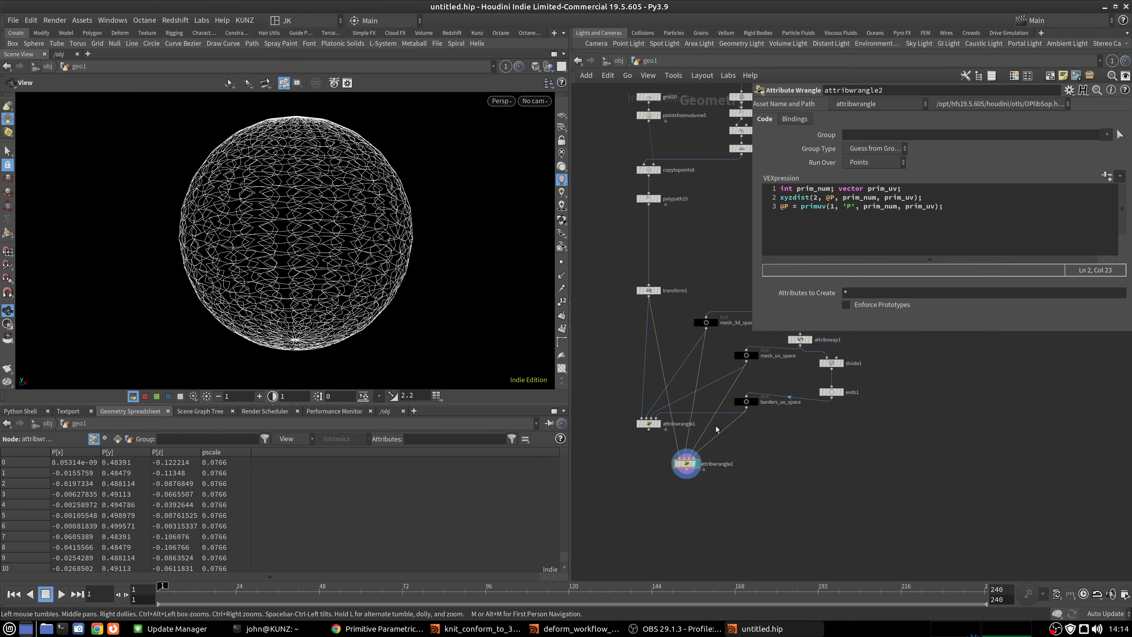
# Examine attribwrangle2's four input connections, its spherical knit result from several angles, and the @P argument of its xyzdist call.
pyautogui.scroll(2, 727, 401)
pyautogui.scroll(3, 713, 359)
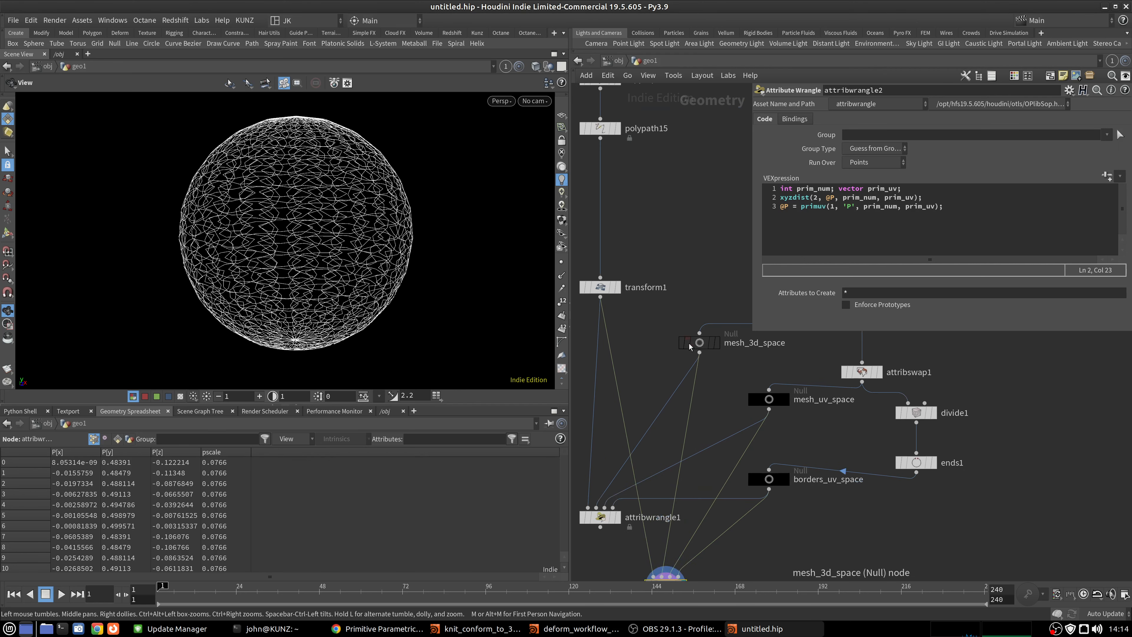
pyautogui.scroll(-3, 685, 355)
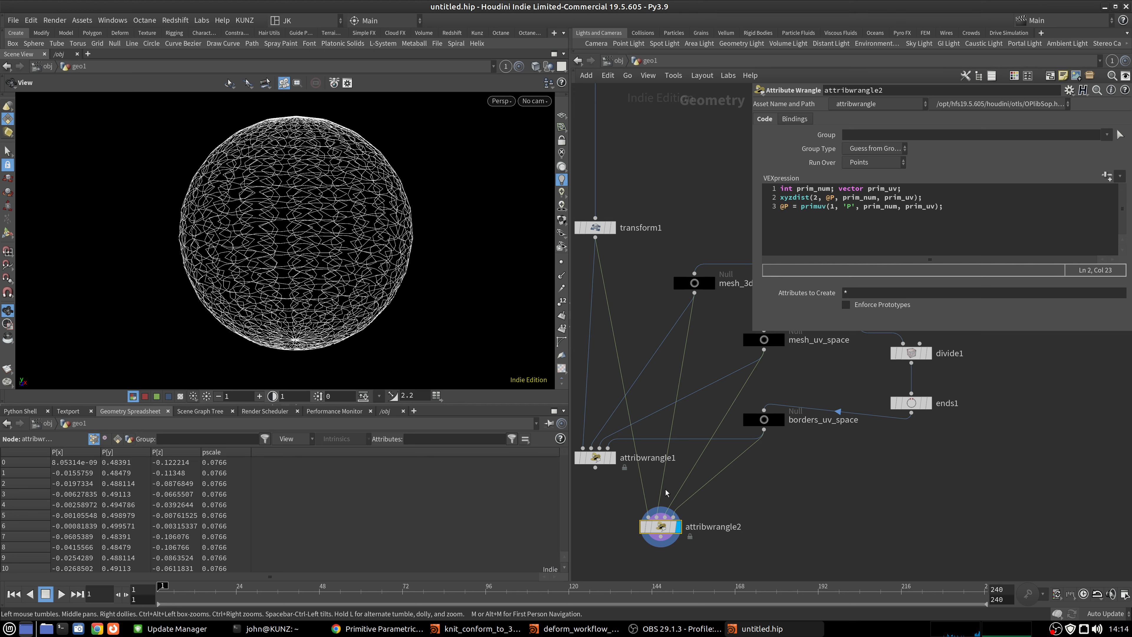
pyautogui.click(748, 514)
pyautogui.moveTo(302, 158)
pyautogui.mouseDown()
pyautogui.moveTo(303, 197)
pyautogui.moveTo(372, 157)
pyautogui.moveTo(374, 217)
pyautogui.moveTo(314, 178)
pyautogui.mouseUp()
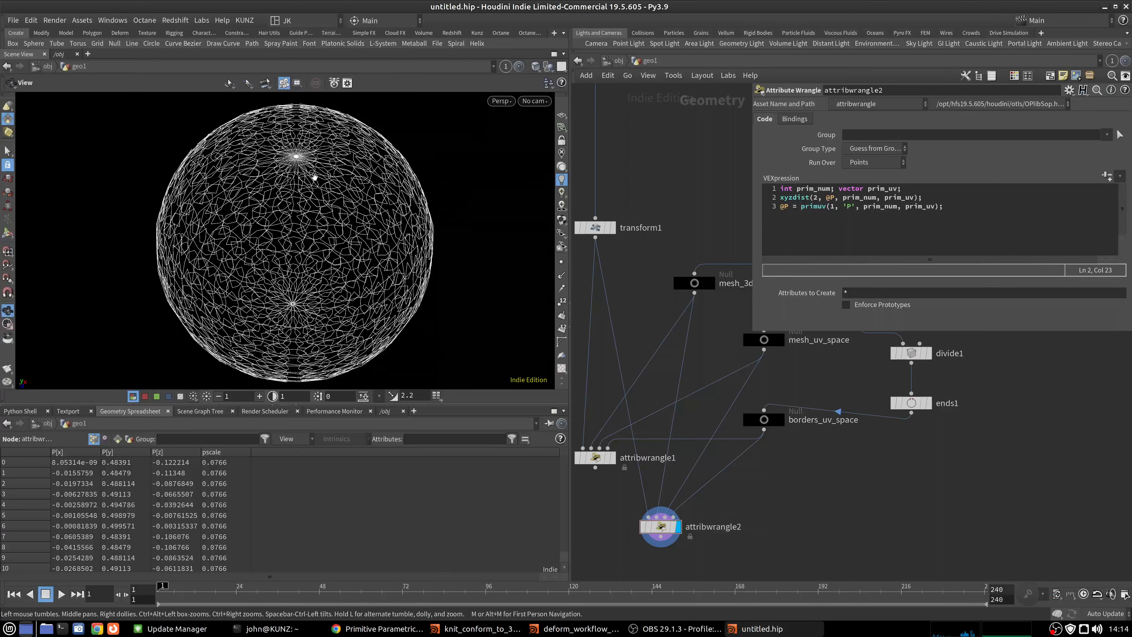
pyautogui.moveTo(315, 178); pyautogui.dragTo(344, 157, button='right')
pyautogui.moveTo(344, 157); pyautogui.dragTo(328, 180)
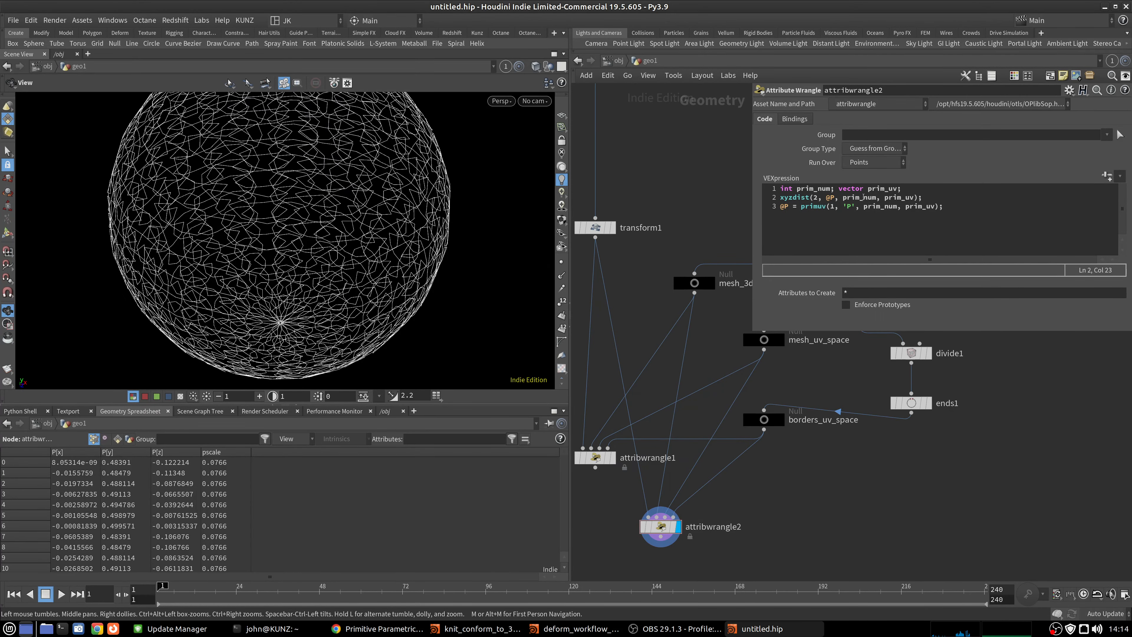
pyautogui.doubleClick(831, 198)
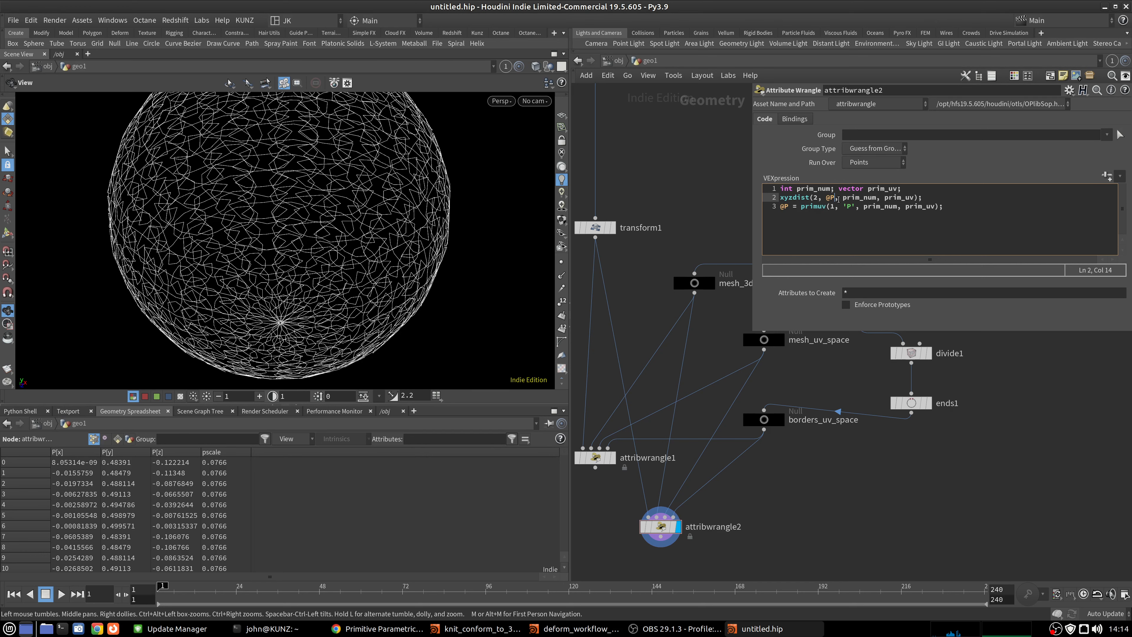
# Display transform1 and examine the flat knit pattern's depth from several angles.
pyautogui.click(611, 227)
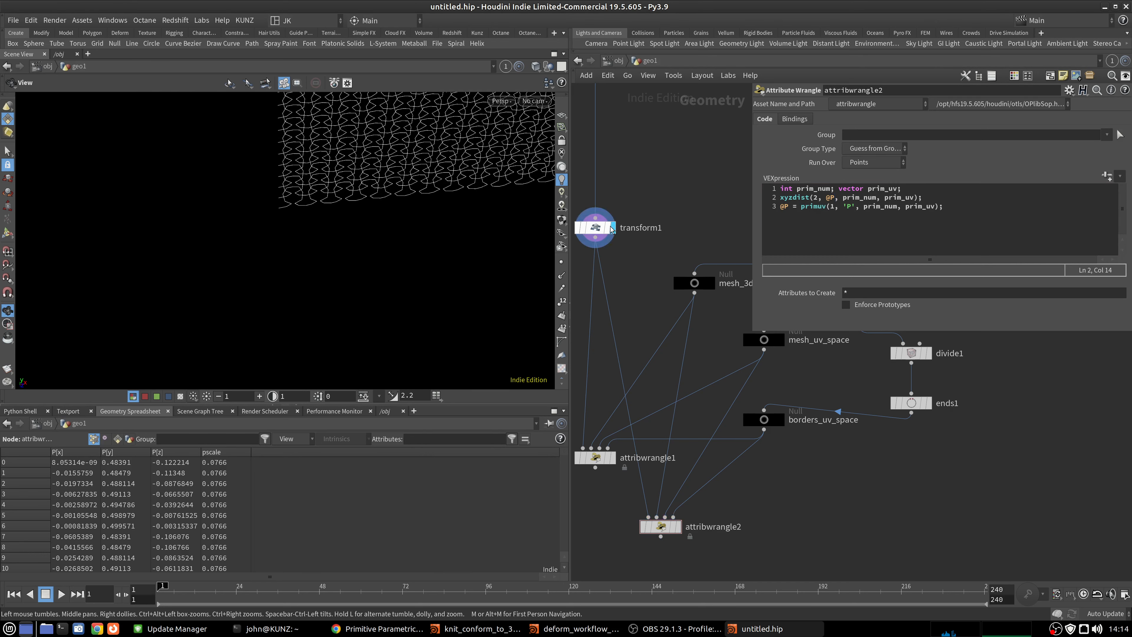
pyautogui.moveTo(470, 224); pyautogui.dragTo(401, 371, button='middle')
pyautogui.moveTo(396, 273); pyautogui.dragTo(383, 186)
pyautogui.press('g')
pyautogui.moveTo(262, 236); pyautogui.dragTo(378, 154, button='right')
pyautogui.moveTo(377, 154); pyautogui.dragTo(455, 280)
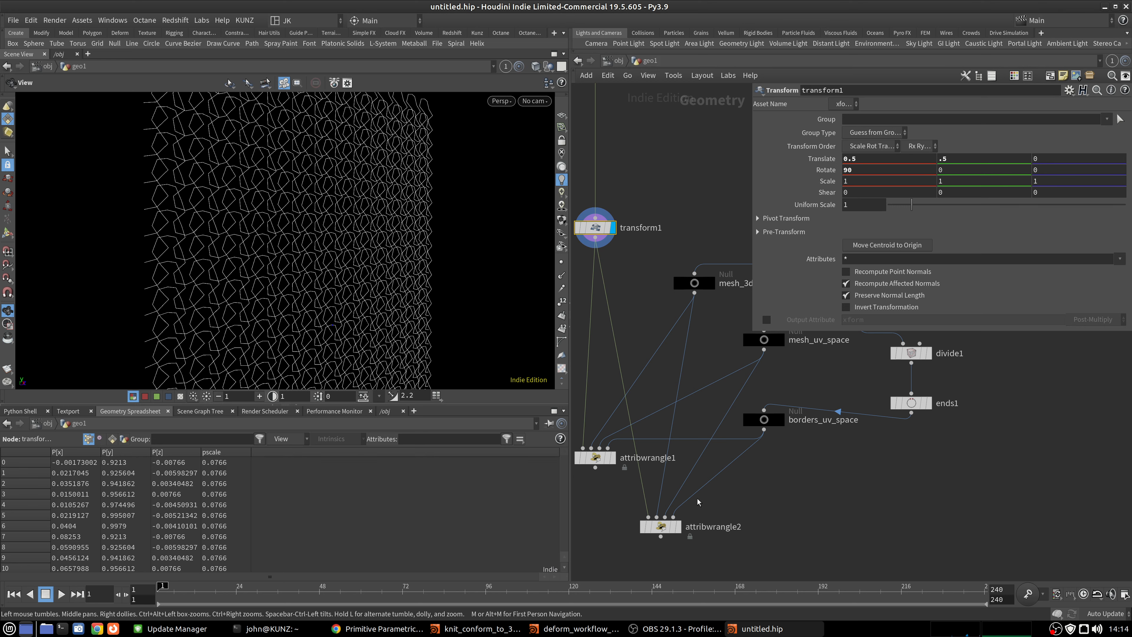
# Display attribwrangle2 again, comment out its @P = primuv line, and frame the flat knit pattern from the front.
pyautogui.click(678, 526)
pyautogui.click(666, 528)
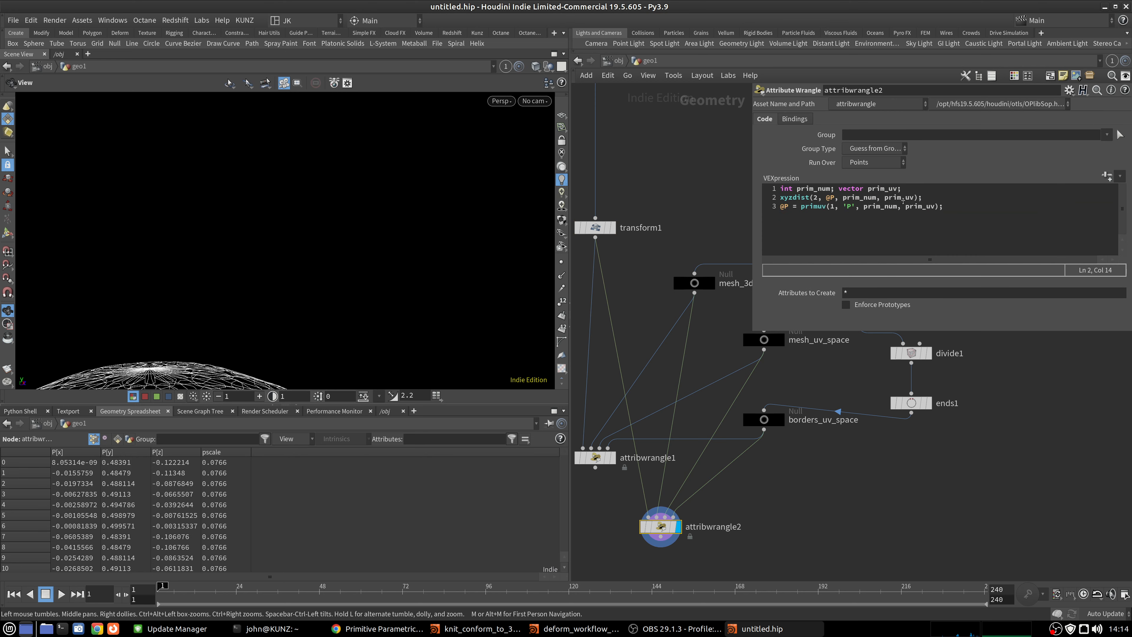
pyautogui.click(780, 207)
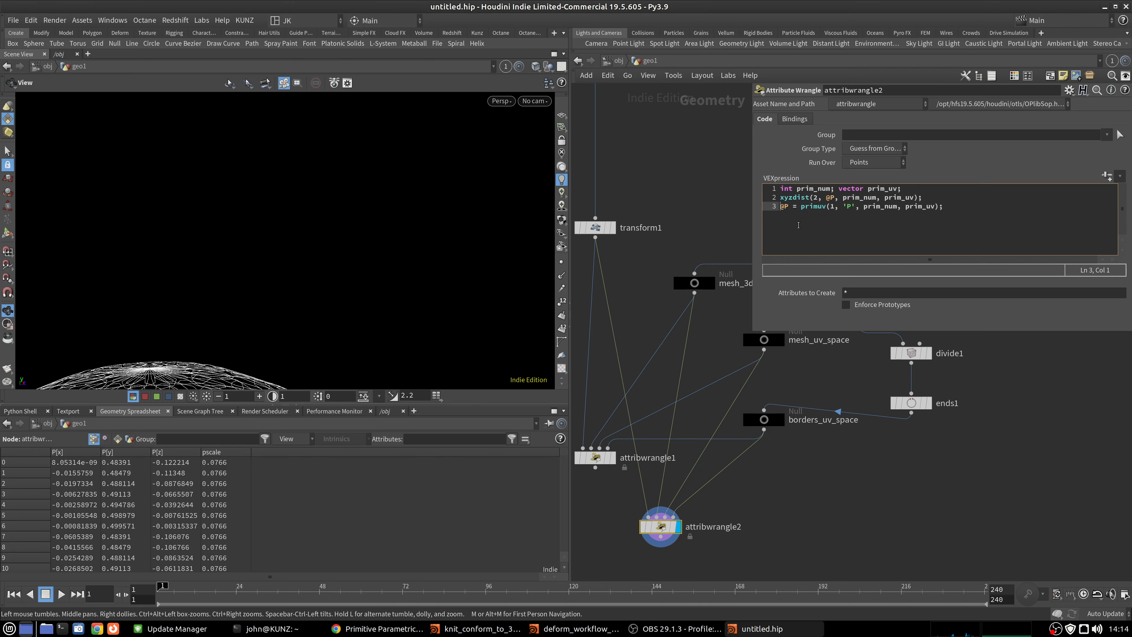
pyautogui.write('//')
pyautogui.write('g')
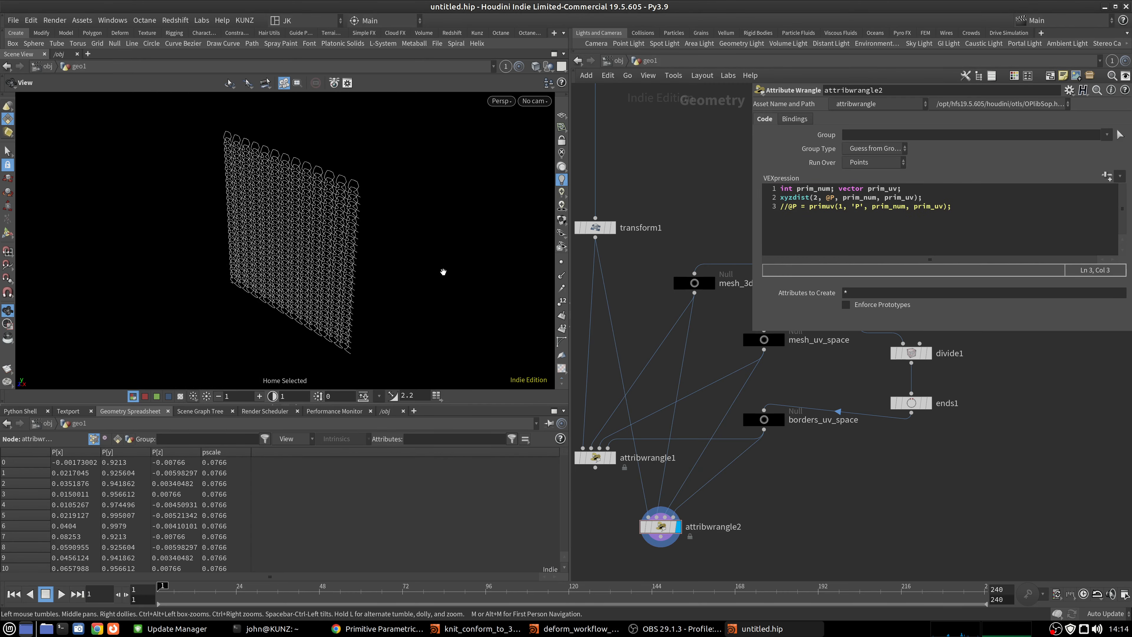
pyautogui.moveTo(358, 262); pyautogui.dragTo(411, 224)
pyautogui.moveTo(249, 206); pyautogui.dragTo(293, 188, button='right')
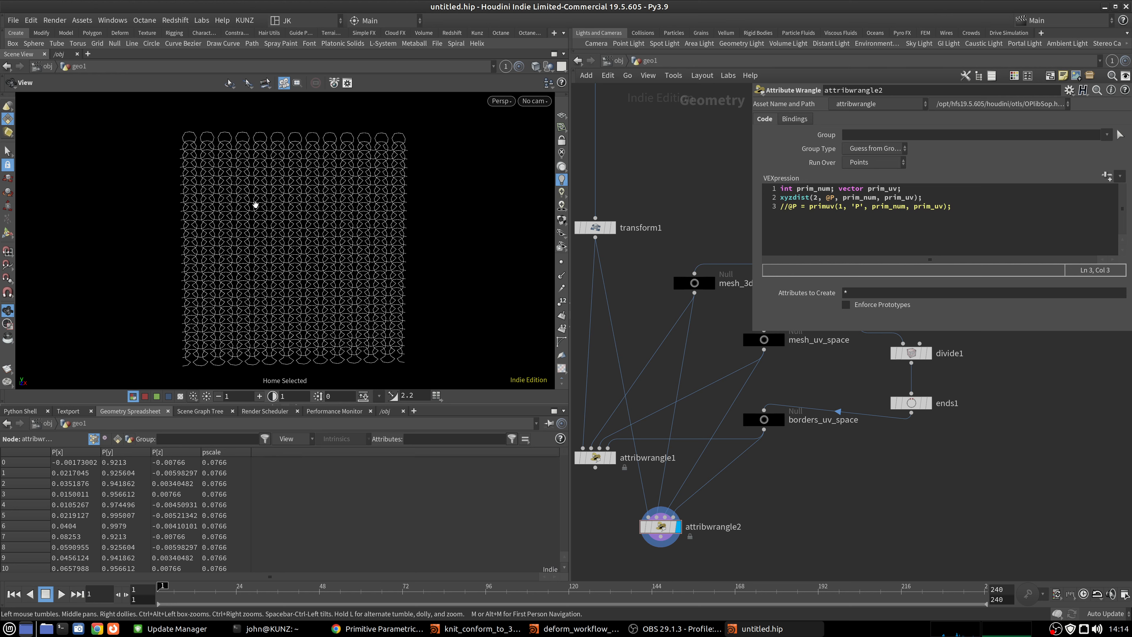
# Insert @P *= {1,1,0}; as the first code line of attribwrangle2 and inspect the flattened pattern from the side.
pyautogui.click(853, 225)
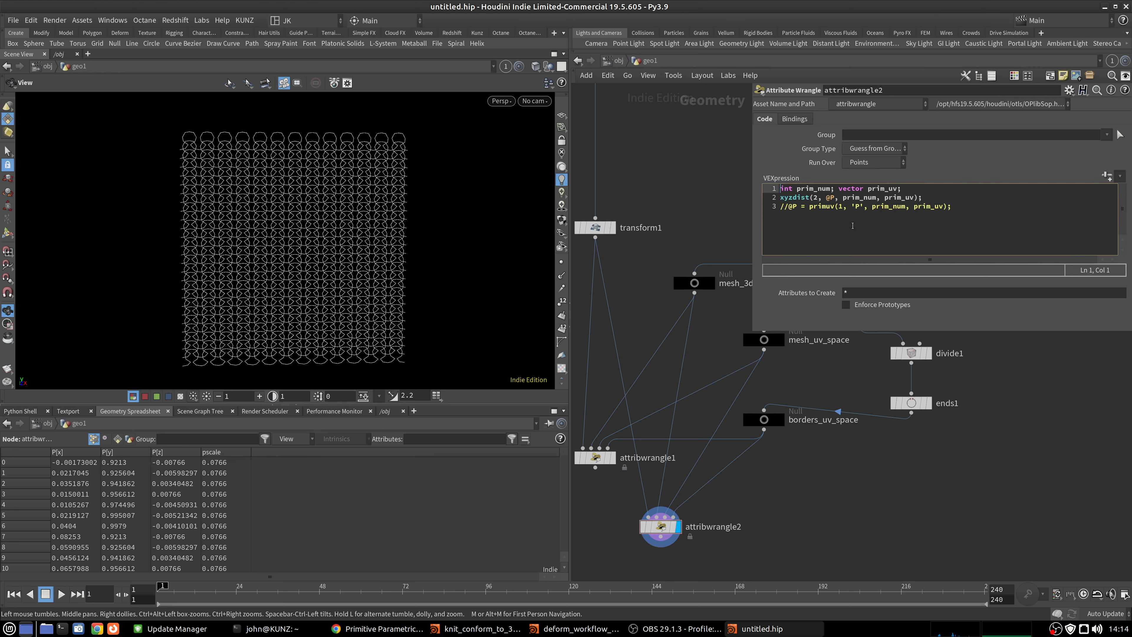
pyautogui.press('Return')
pyautogui.press('Up')
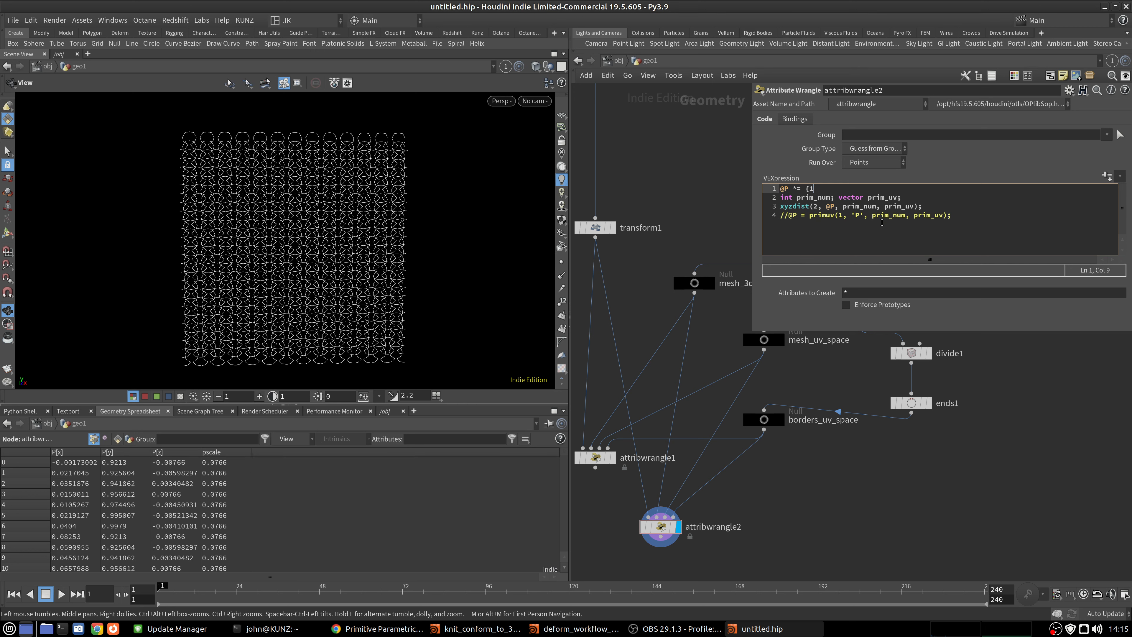
pyautogui.write(',1,0};')
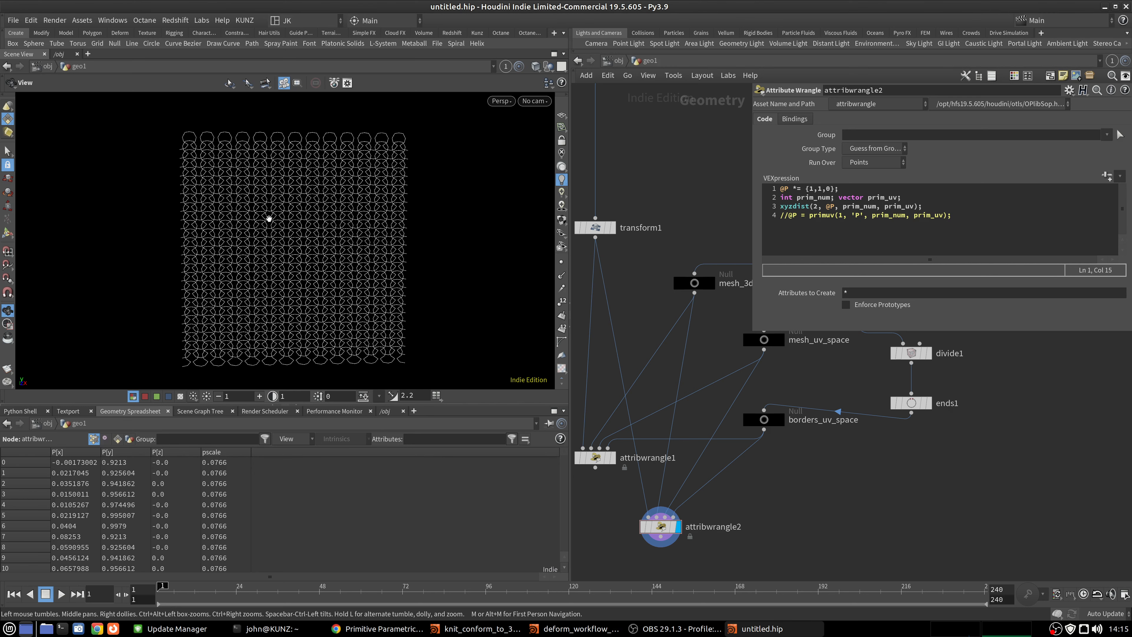
pyautogui.moveTo(260, 212); pyautogui.dragTo(331, 227)
pyautogui.moveTo(421, 218); pyautogui.dragTo(291, 176)
pyautogui.moveTo(353, 203); pyautogui.dragTo(328, 147)
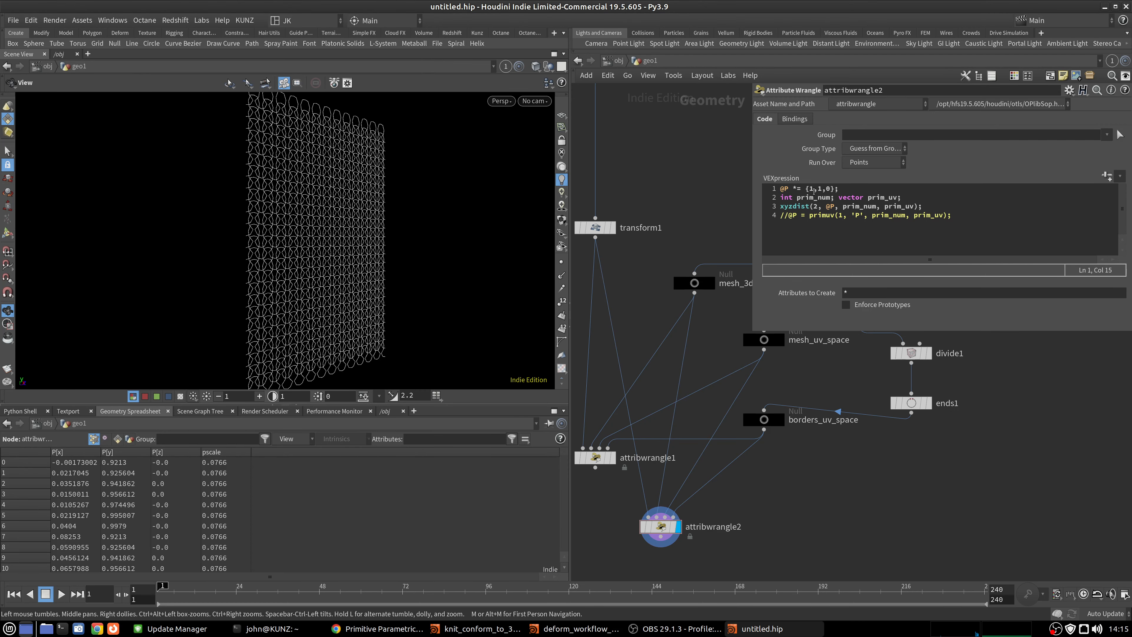
# Multiply @P by {1,1,0} inside the xyzdist call and delete the separate @P *= {1,1,0}; line.
pyautogui.moveTo(832, 190); pyautogui.dragTo(809, 189)
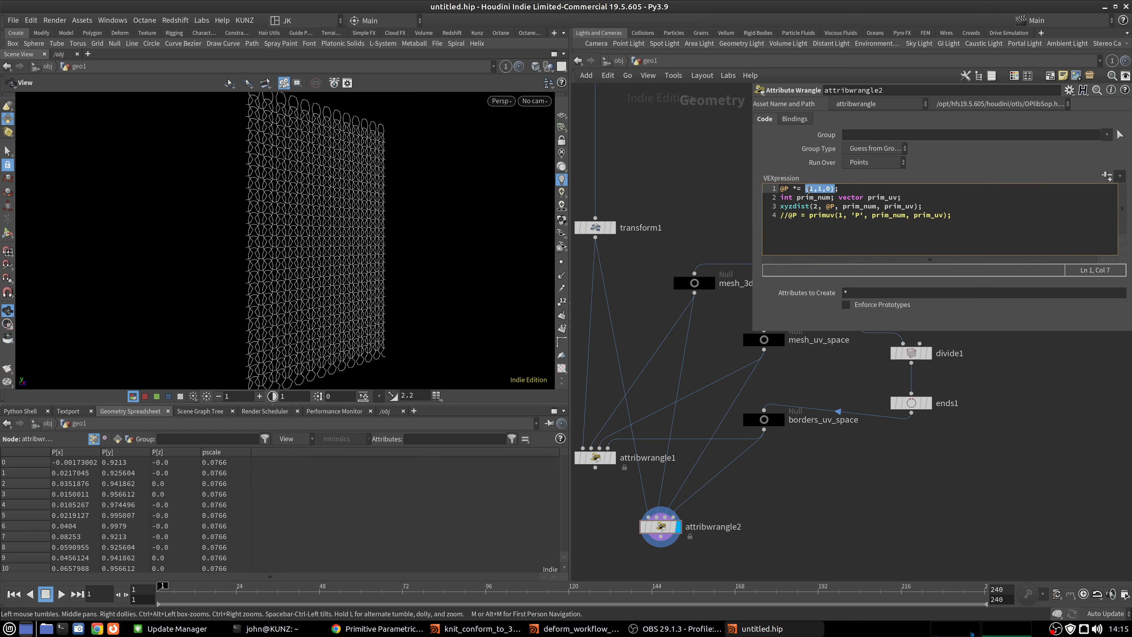
pyautogui.click(835, 207)
pyautogui.write('*')
pyautogui.write('{1,1,0}')
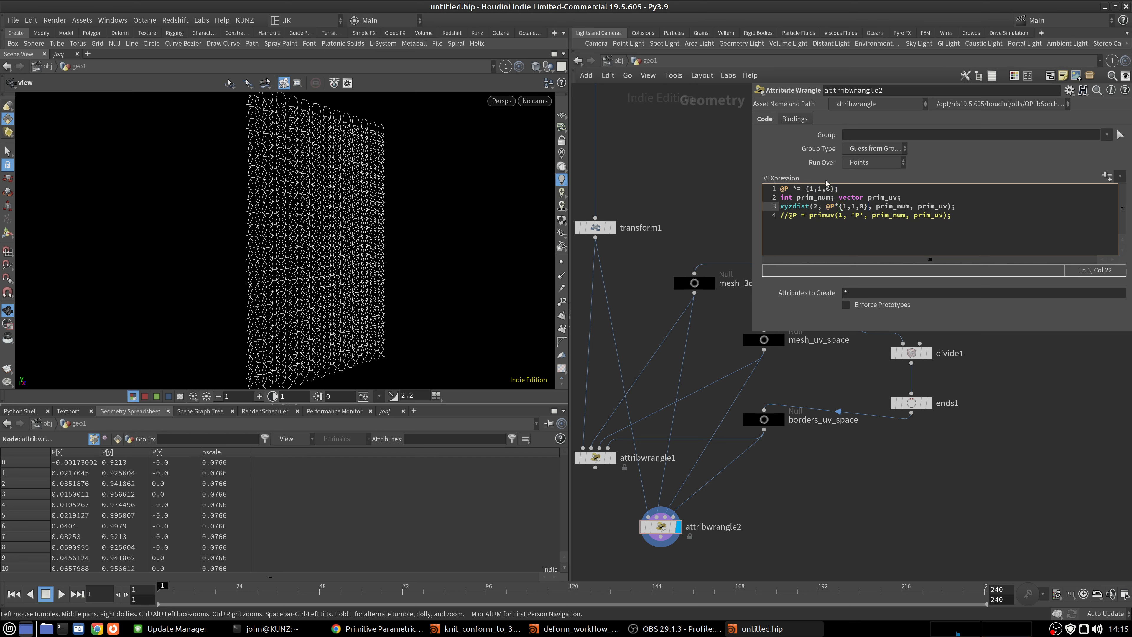
pyautogui.moveTo(838, 189); pyautogui.dragTo(779, 189)
pyautogui.press('BackSpace')
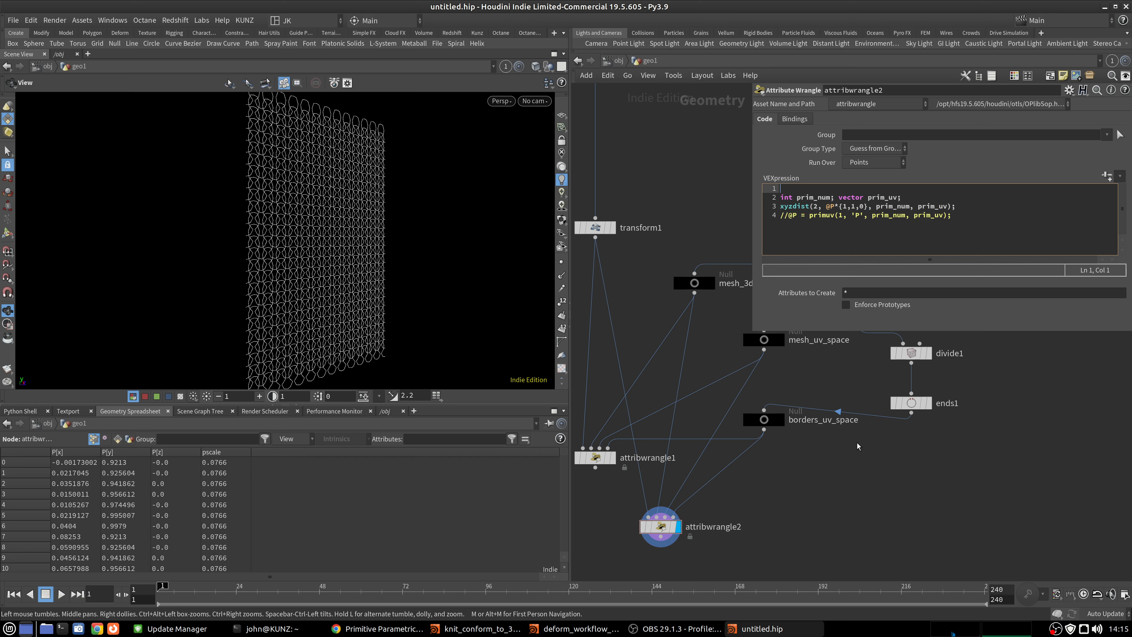
pyautogui.press('Delete')
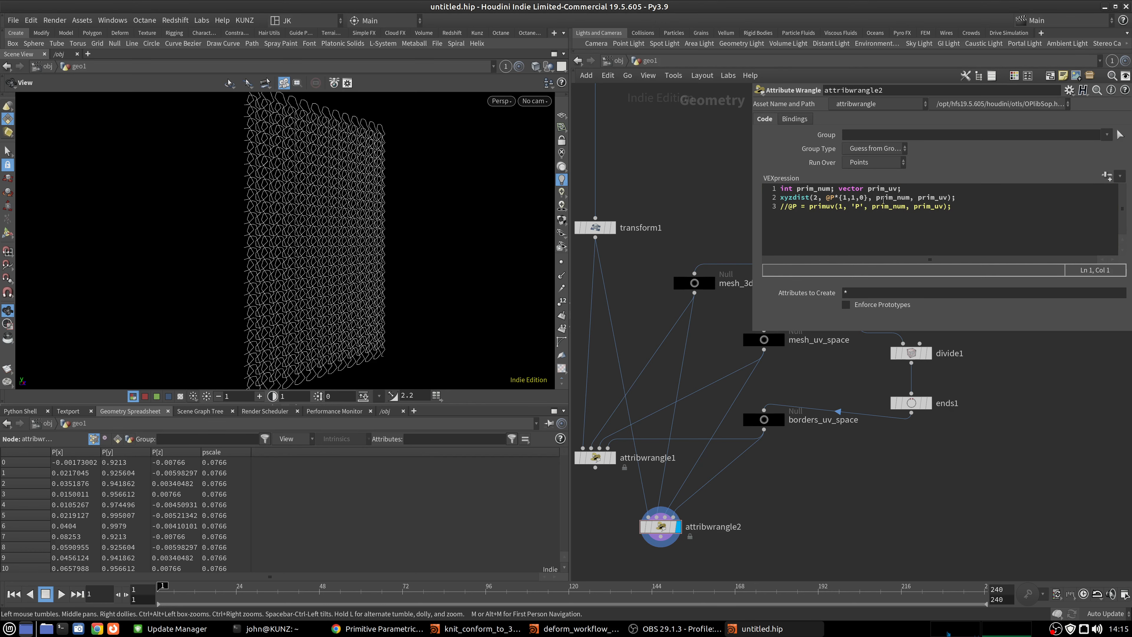
# Highlight the @P*{1,1,0} argument, display mesh_uv_space for comparison, and return the display to attribwrangle2.
pyautogui.moveTo(822, 197); pyautogui.dragTo(867, 197)
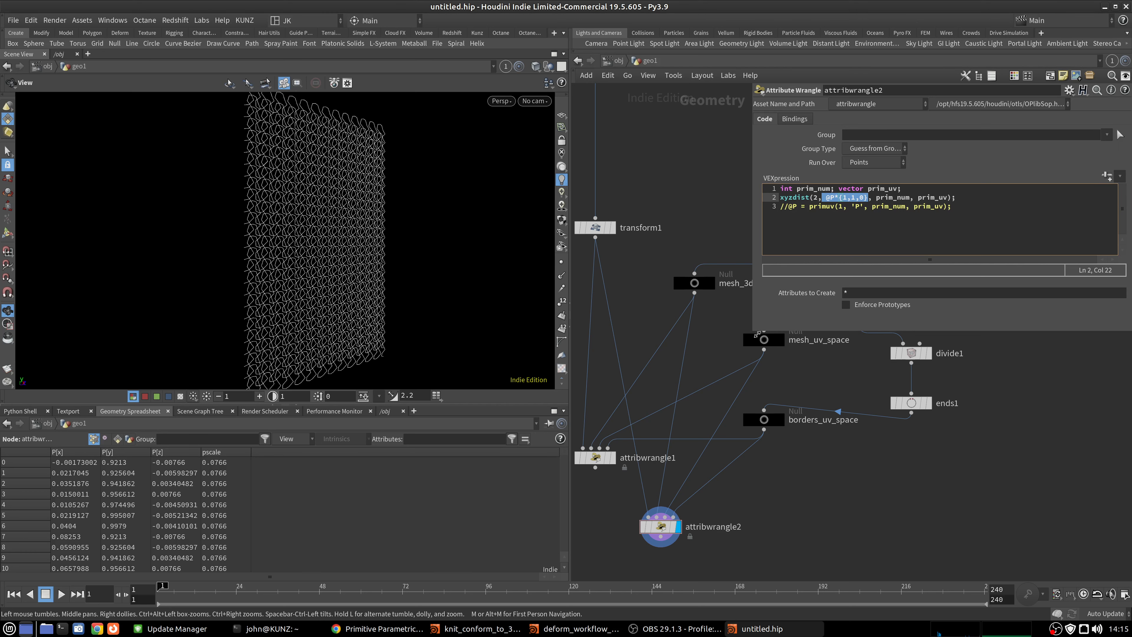
pyautogui.click(779, 340)
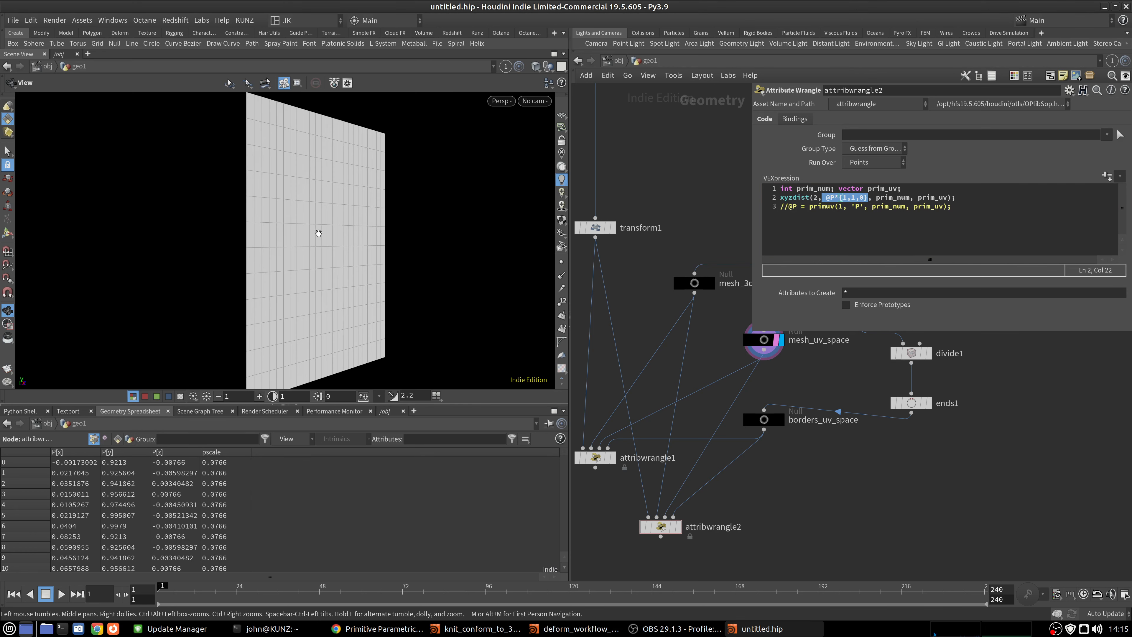
pyautogui.click(678, 526)
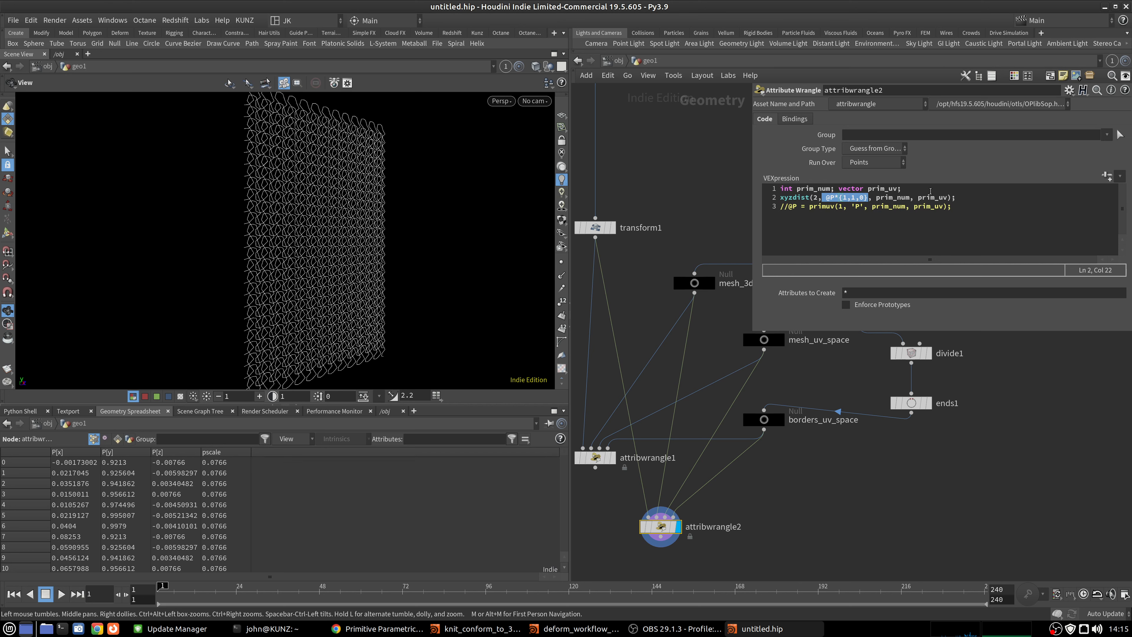
pyautogui.click(825, 199)
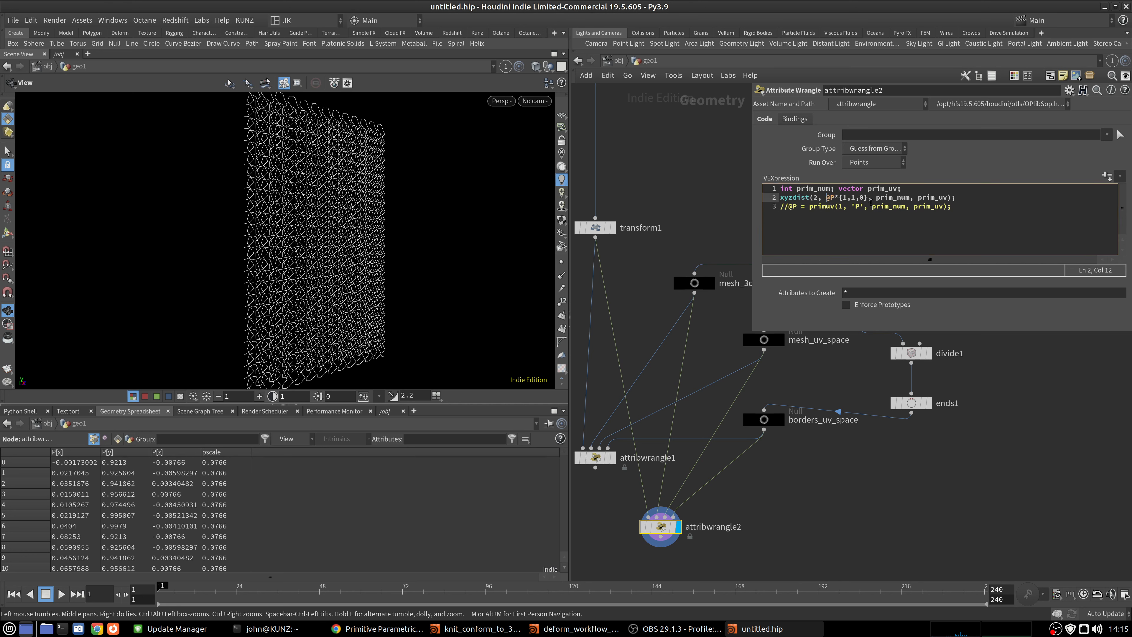
pyautogui.click(782, 199)
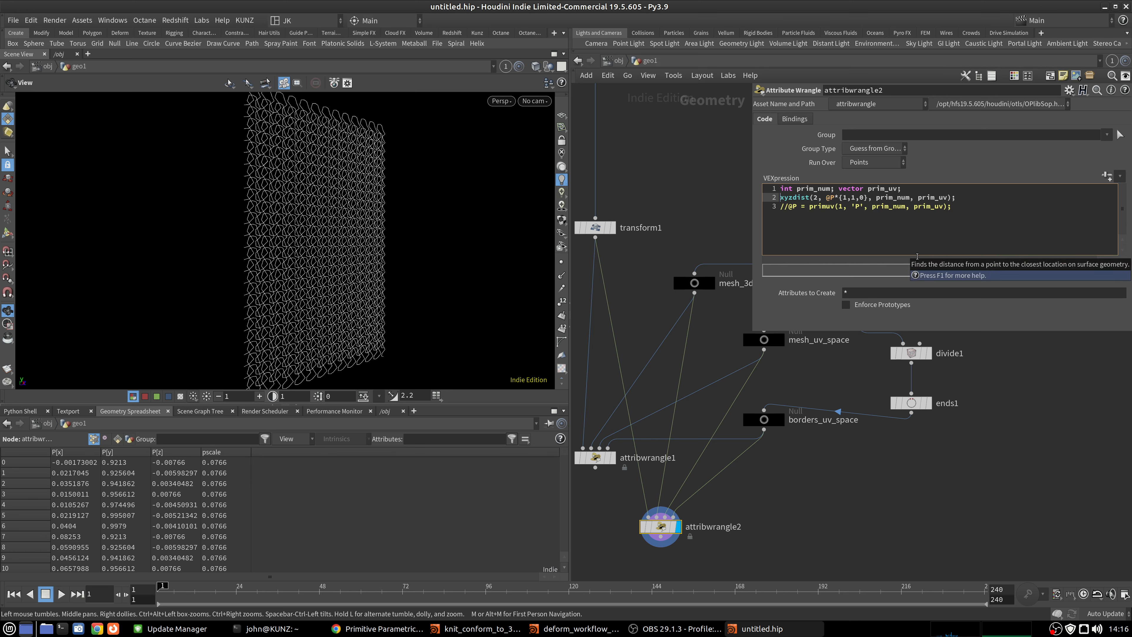
pyautogui.write('@Cd ')
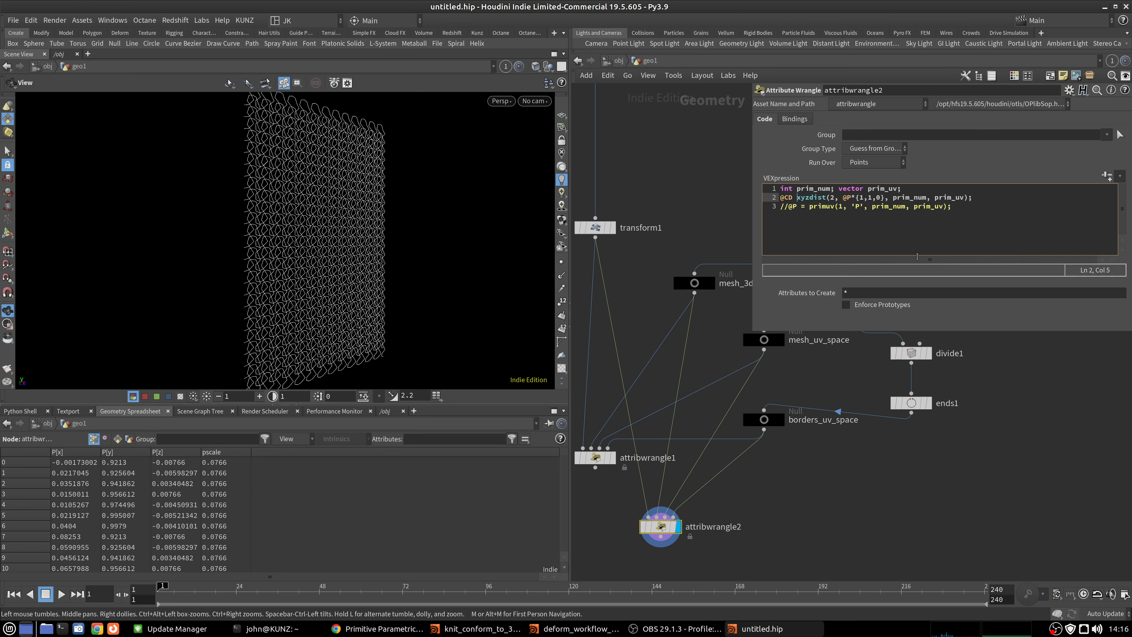
pyautogui.write('=')
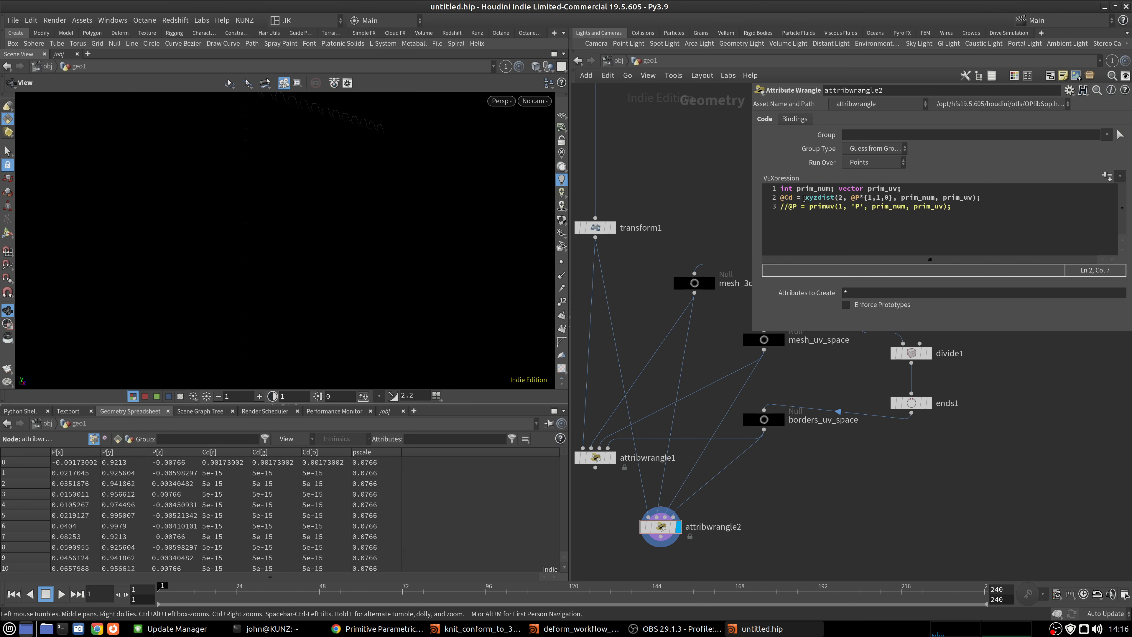
# Set the viewport background colour scheme to Light and inspect the dark knit curves against it.
pyautogui.moveTo(331, 239); pyautogui.dragTo(307, 249, button='right')
pyautogui.press('d')
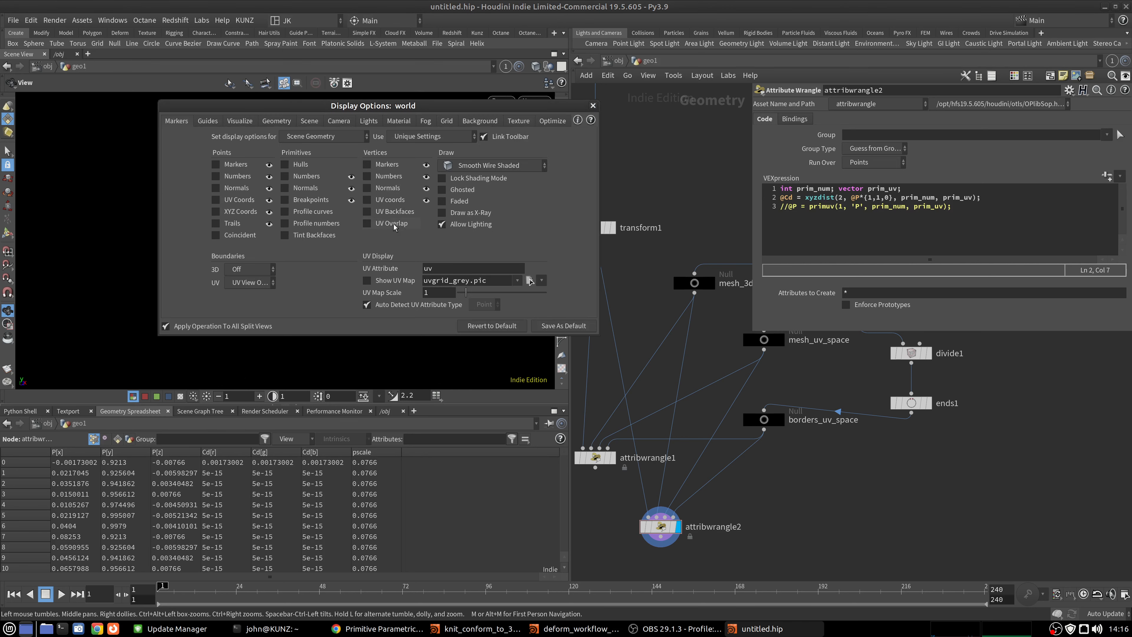
pyautogui.click(467, 122)
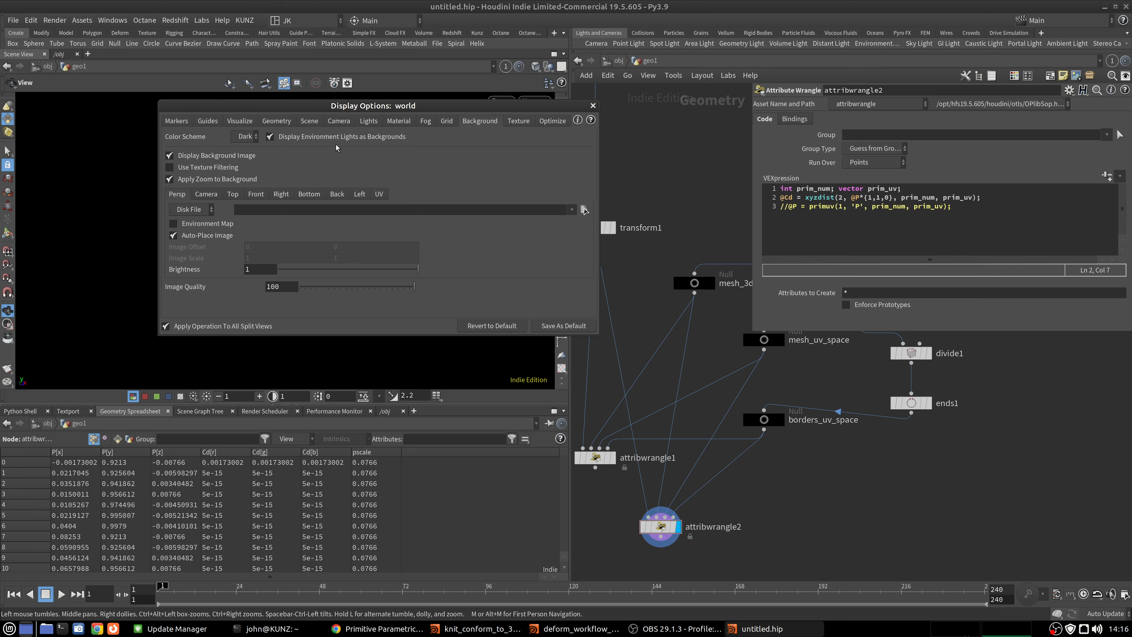
pyautogui.click(253, 136)
pyautogui.click(244, 149)
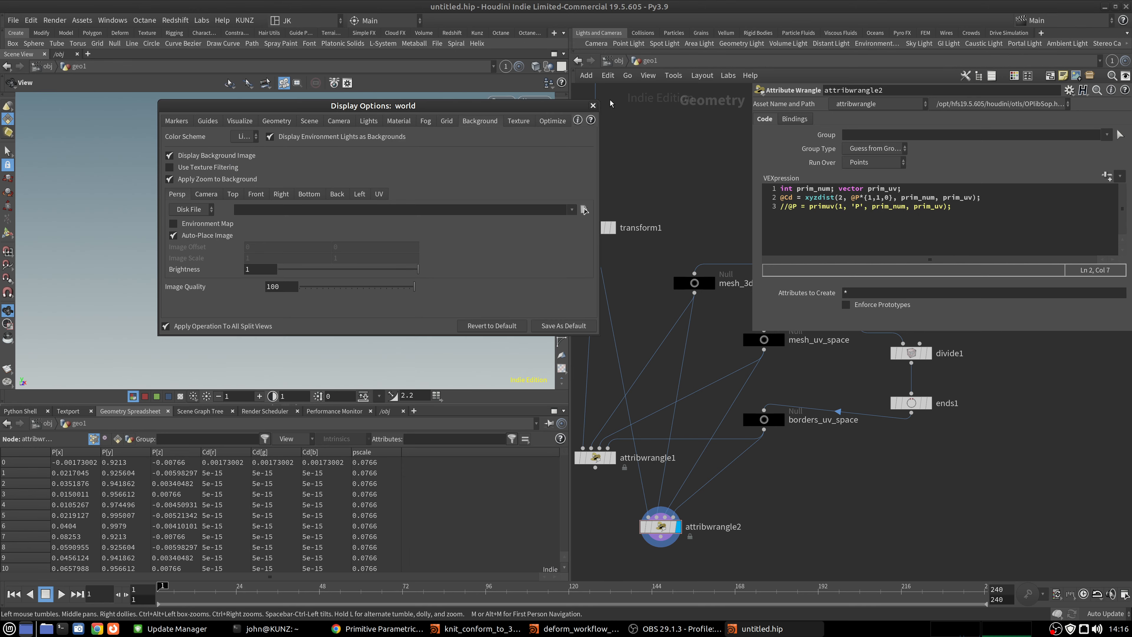
pyautogui.click(593, 106)
pyautogui.moveTo(308, 209); pyautogui.dragTo(289, 225, button='middle')
pyautogui.moveTo(289, 226); pyautogui.dragTo(386, 172, button='right')
pyautogui.moveTo(357, 149); pyautogui.dragTo(392, 118)
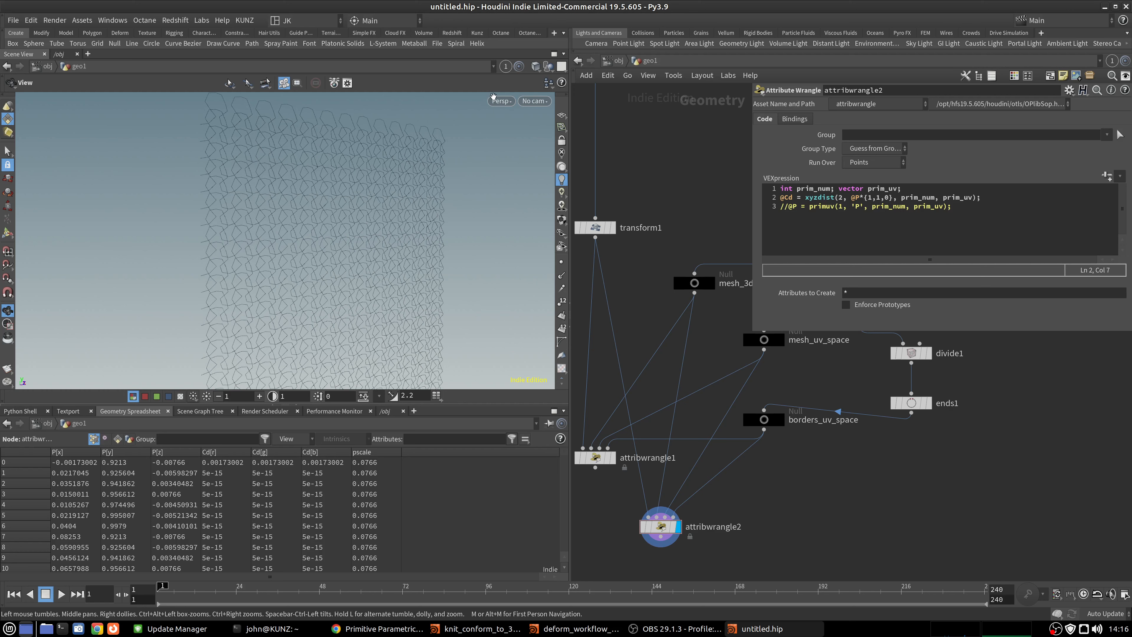
# Set the viewport background colour scheme to Grey and close the display options.
pyautogui.press('d')
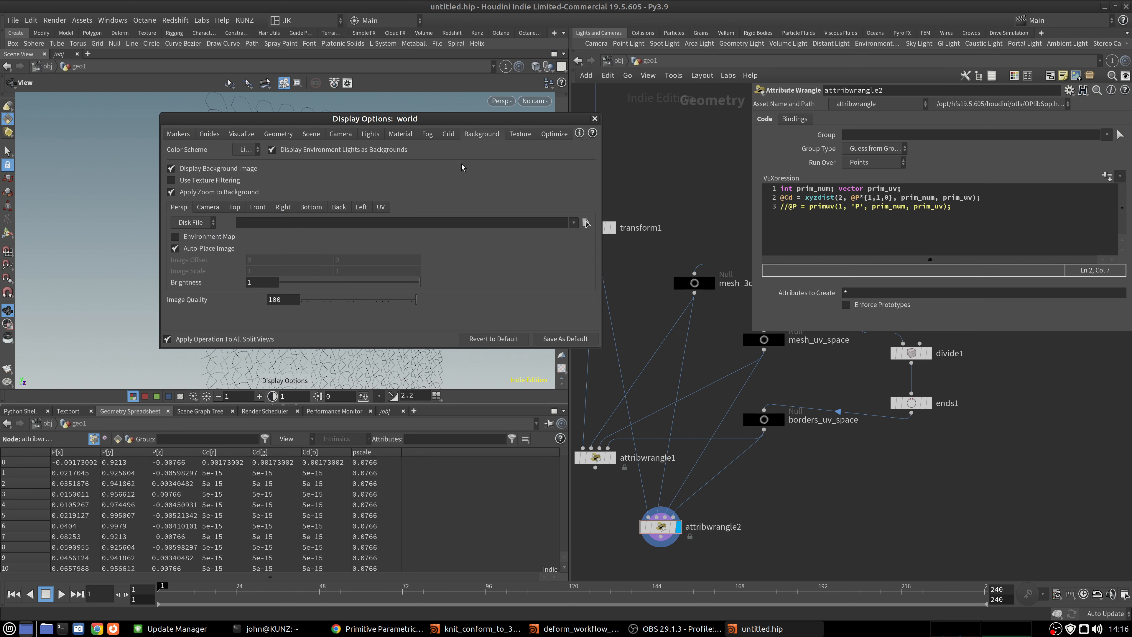
pyautogui.click(246, 150)
pyautogui.click(251, 191)
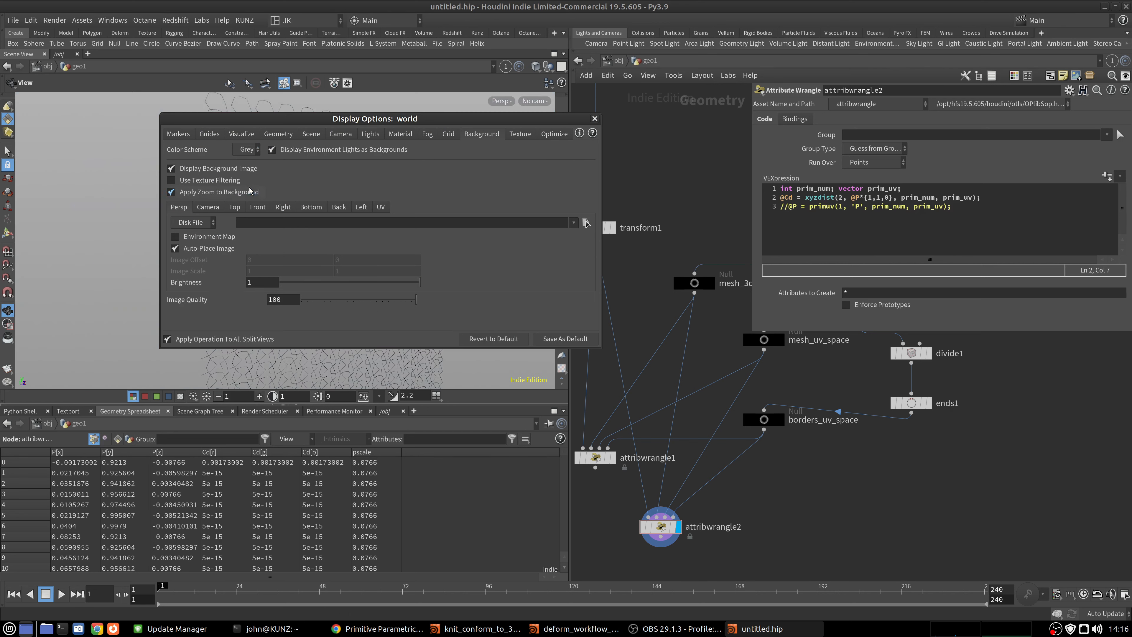
pyautogui.click(594, 118)
pyautogui.scroll(-4, 399, 246)
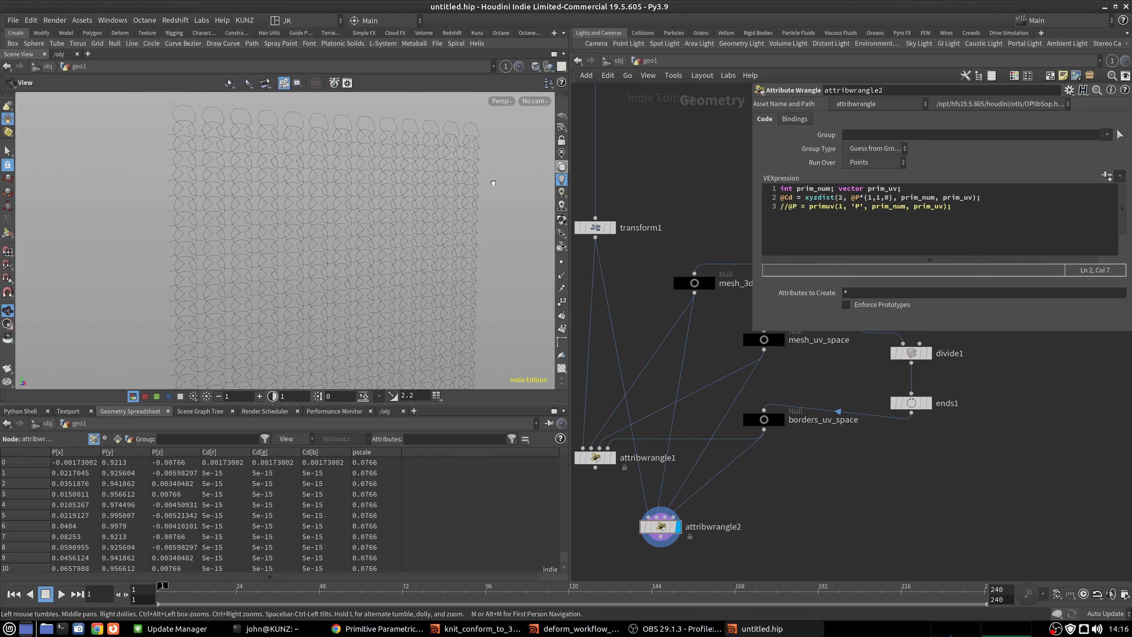
pyautogui.scroll(3, 455, 163)
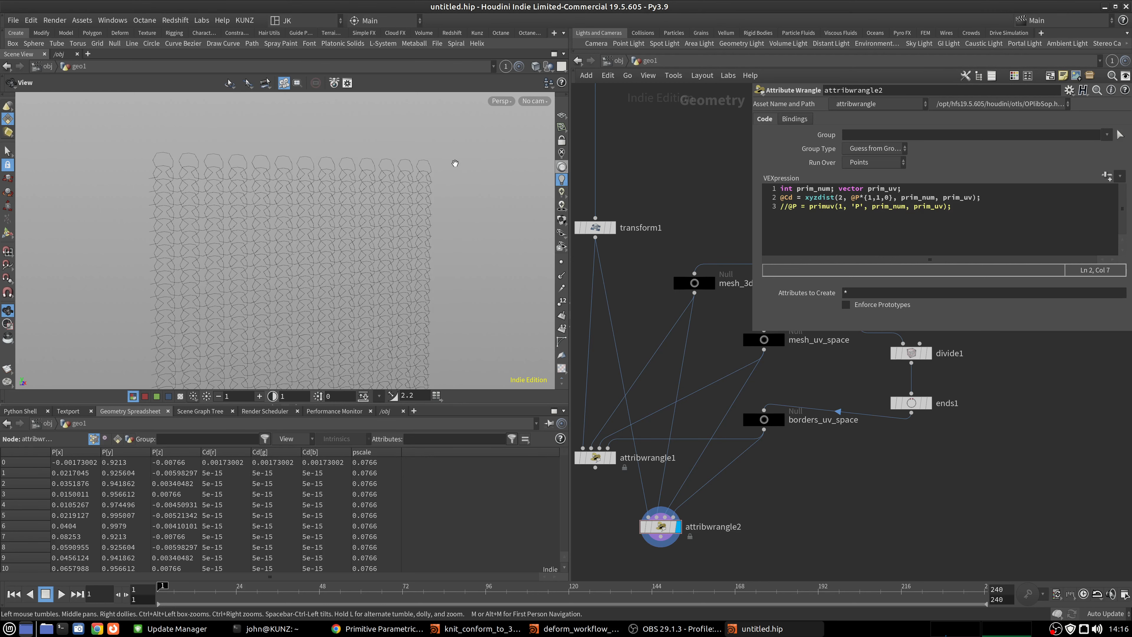
pyautogui.click(807, 199)
pyautogui.write('10*')
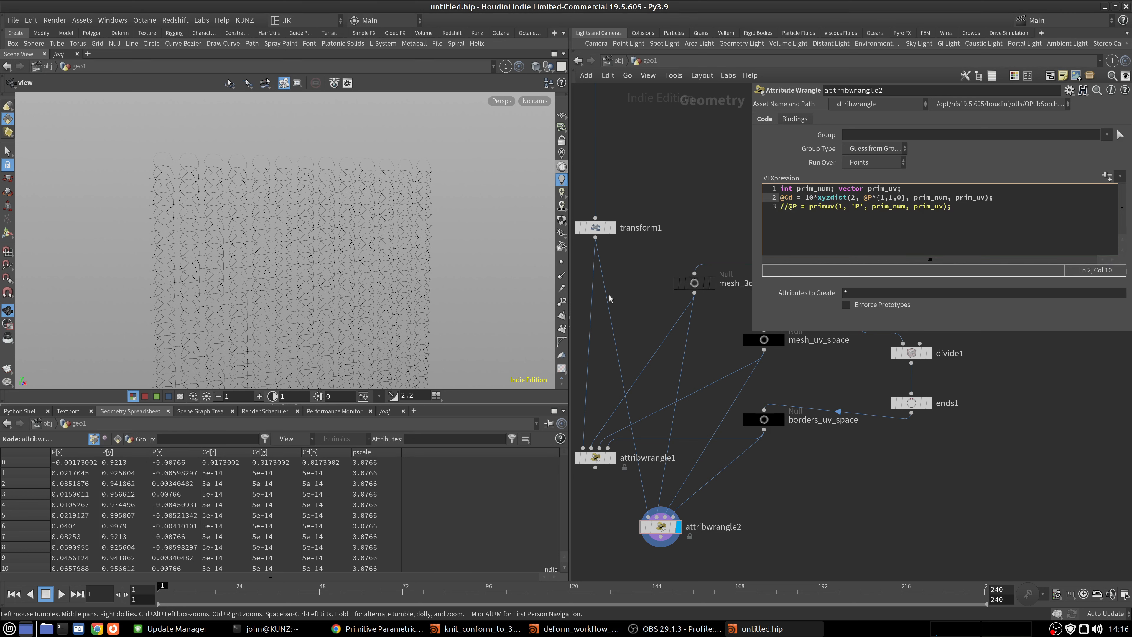
# Show the mesh_uv_space null as a template alongside the displayed knit curves.
pyautogui.scroll(3, 321, 160)
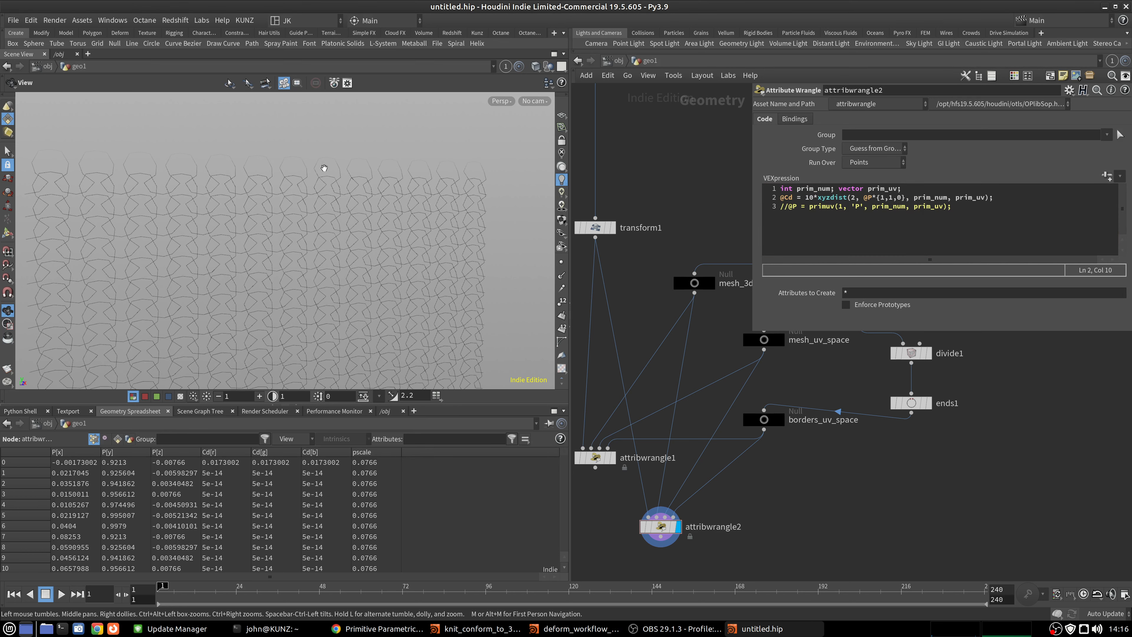
pyautogui.scroll(2, 779, 373)
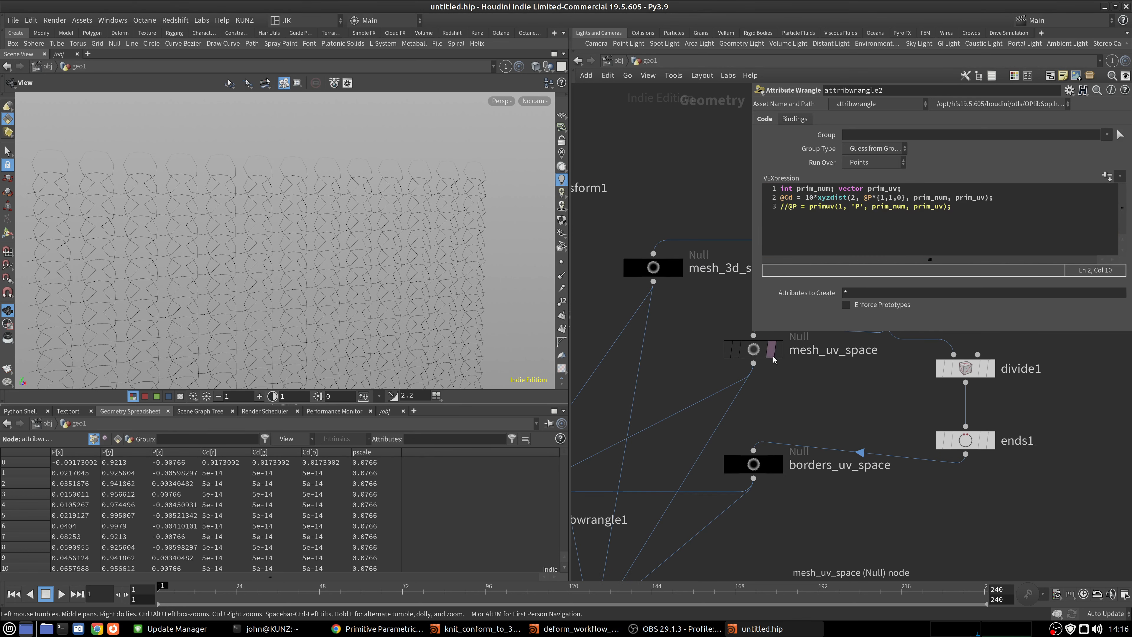
pyautogui.click(775, 340)
pyautogui.scroll(3, 325, 187)
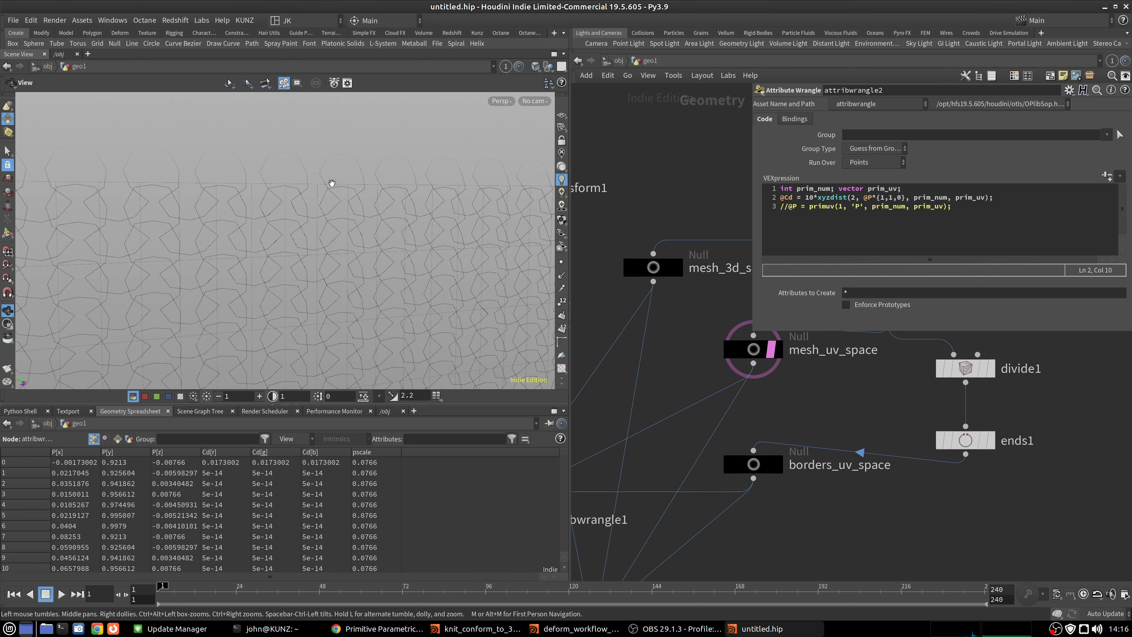
# Examine how the knit curves extend past the edges of the UV-space grid on every side.
pyautogui.moveTo(331, 183); pyautogui.dragTo(450, 178)
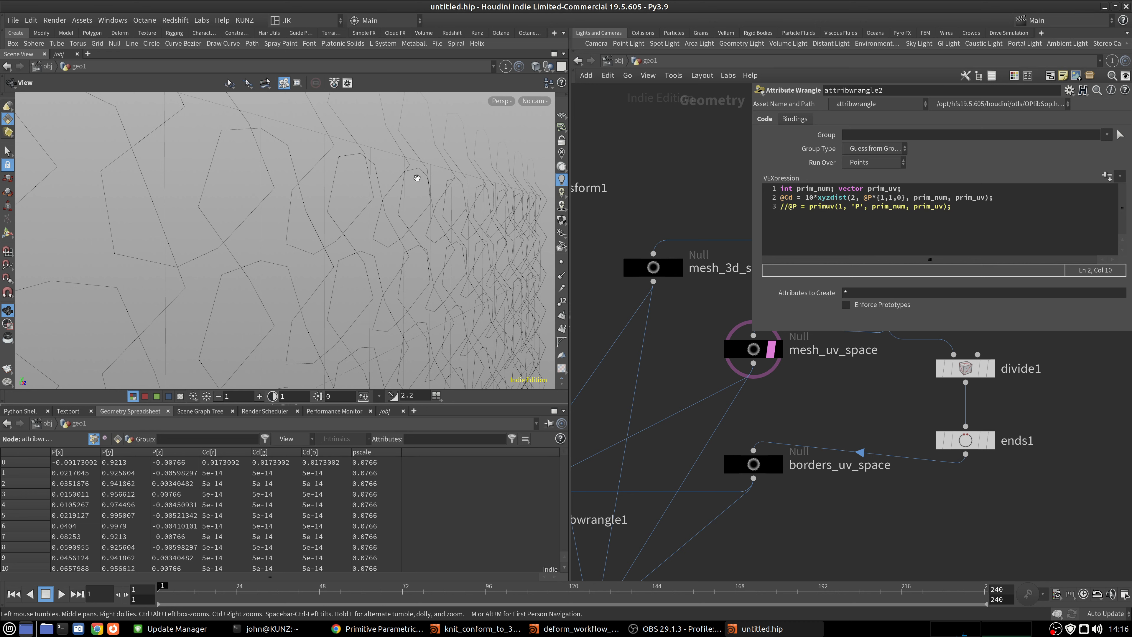
pyautogui.moveTo(413, 180); pyautogui.dragTo(359, 192)
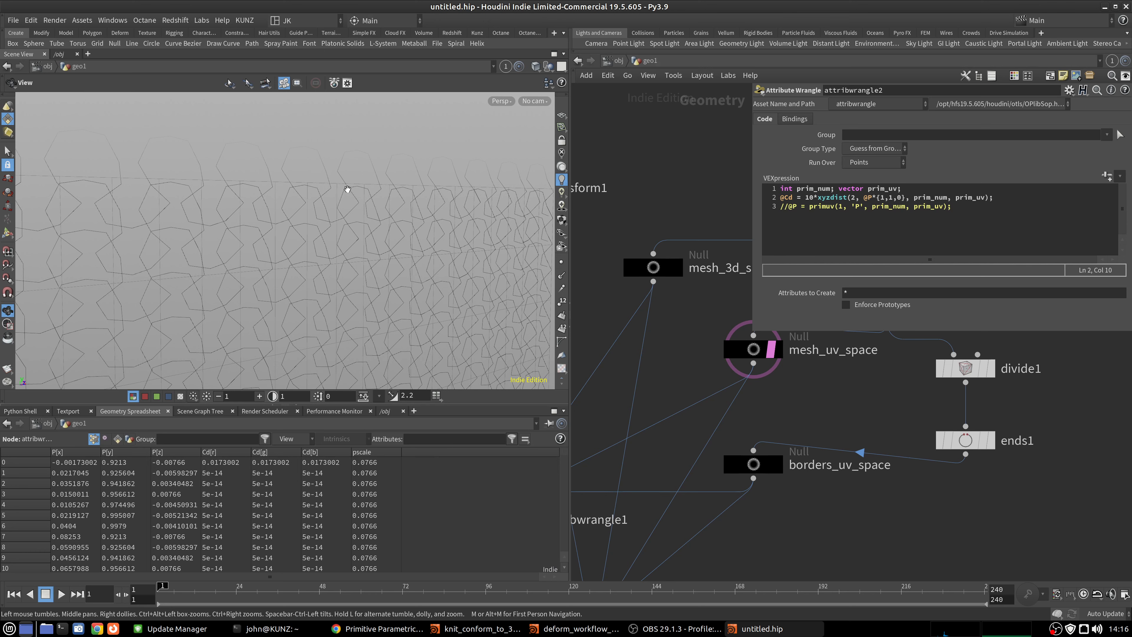
pyautogui.moveTo(419, 222); pyautogui.dragTo(416, 216)
pyautogui.scroll(-3, 354, 184)
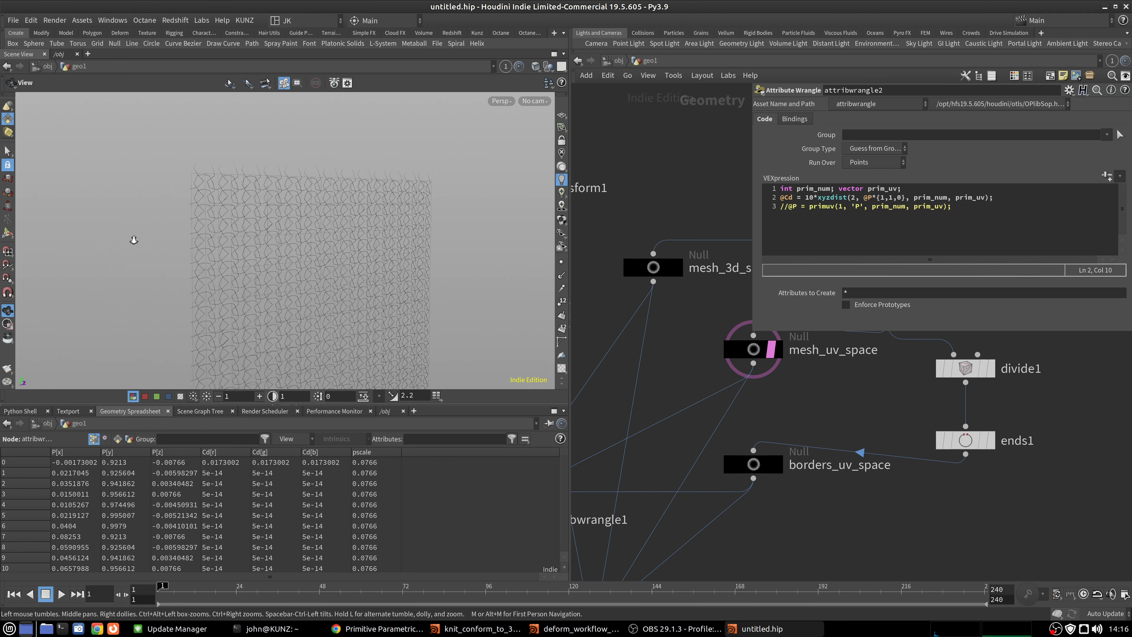
pyautogui.scroll(-2, 285, 138)
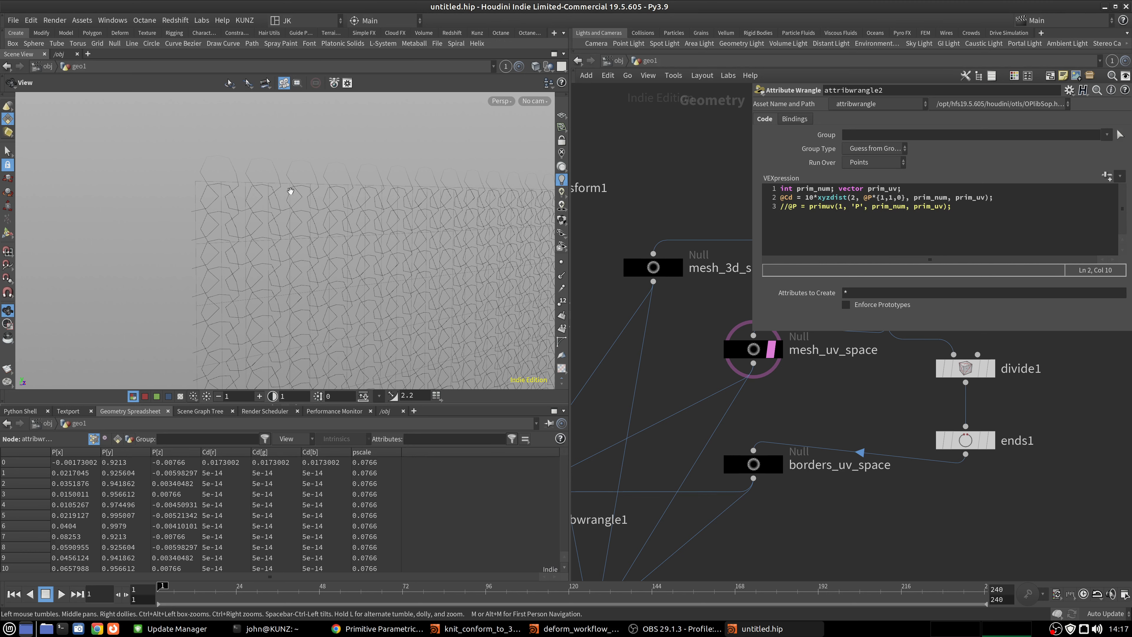
pyautogui.moveTo(415, 219); pyautogui.dragTo(289, 230)
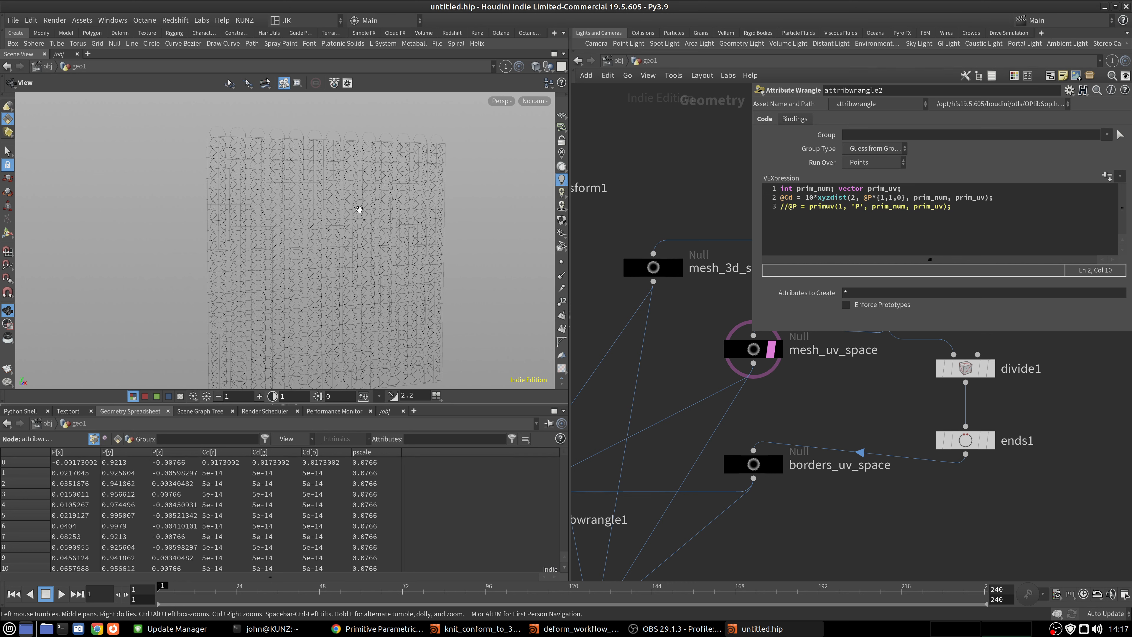
pyautogui.scroll(5, 333, 146)
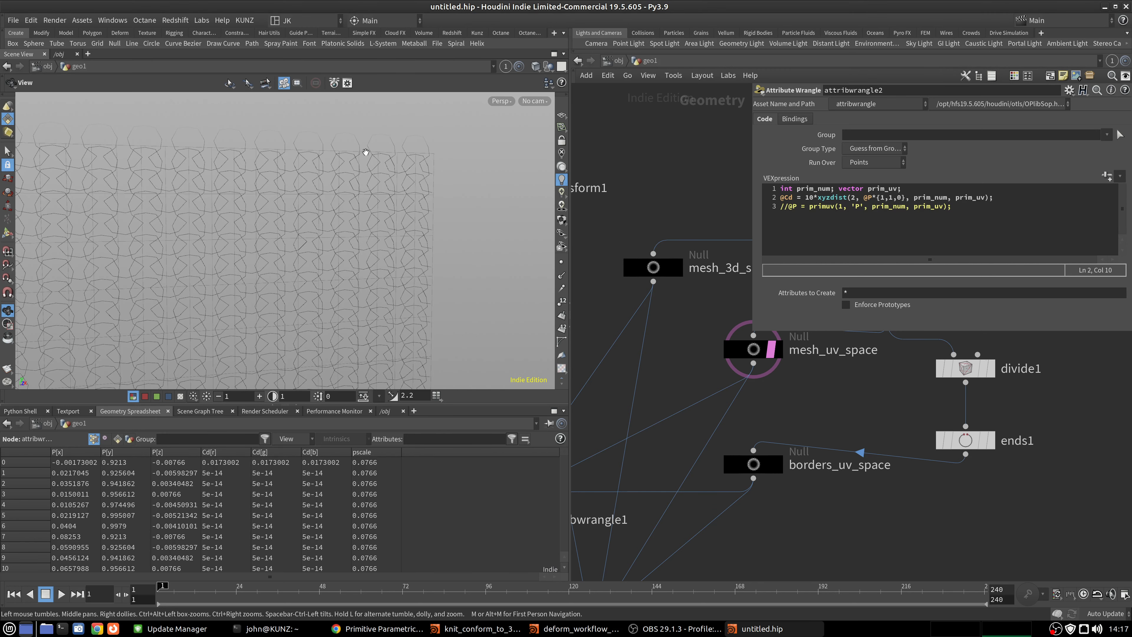
pyautogui.scroll(-5, 344, 279)
pyautogui.moveTo(345, 279); pyautogui.dragTo(330, 206)
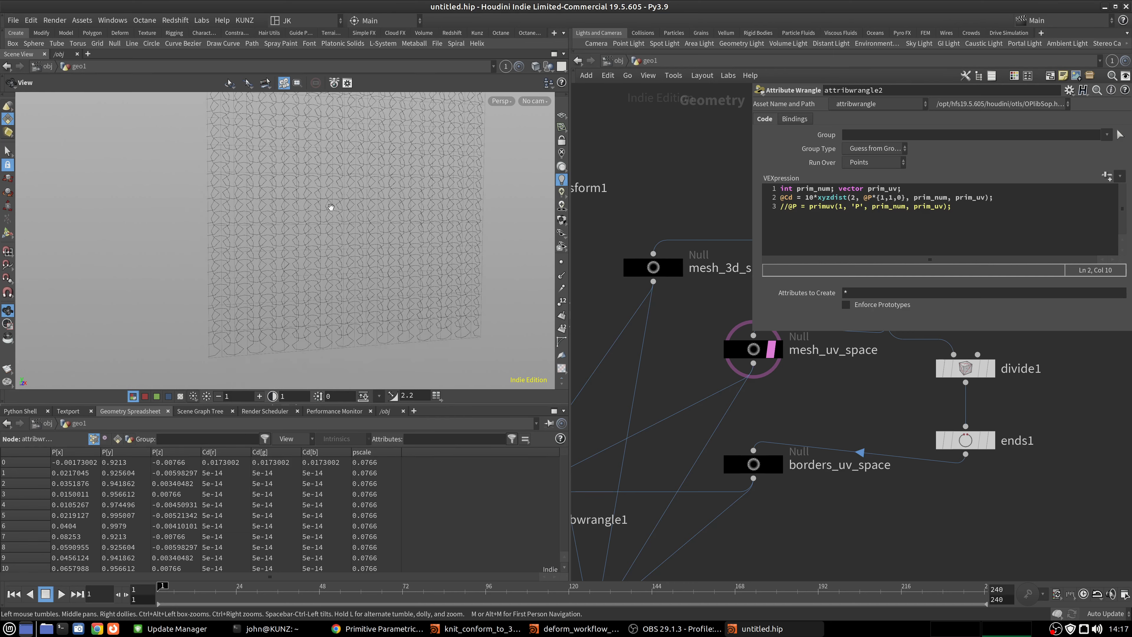
pyautogui.moveTo(445, 297); pyautogui.dragTo(395, 271, button='middle')
pyautogui.moveTo(394, 270); pyautogui.dragTo(377, 259)
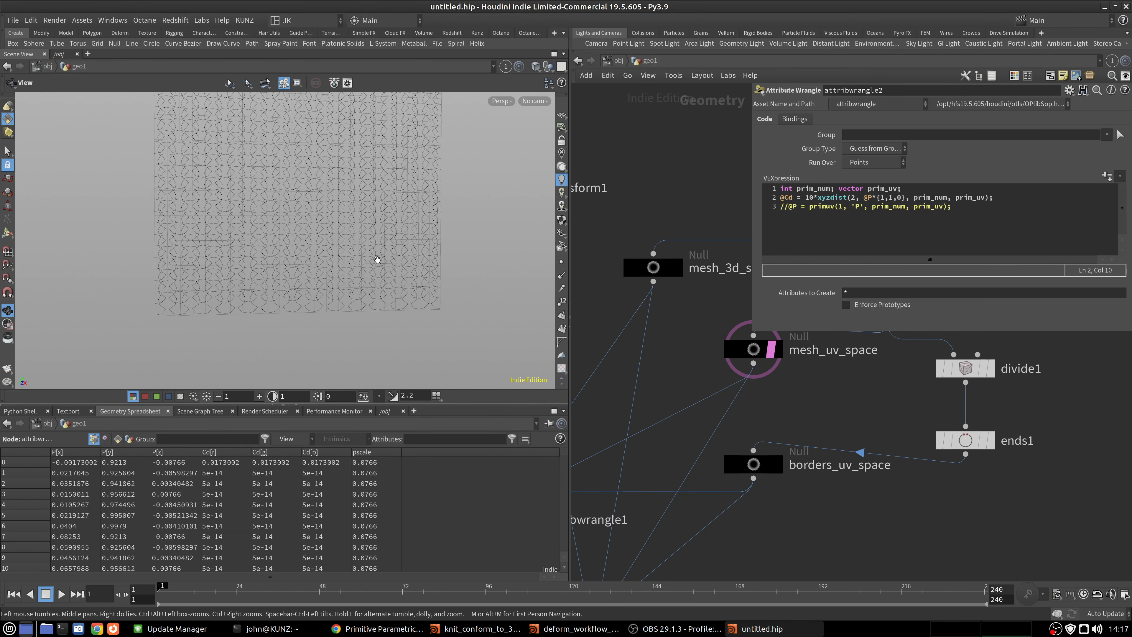
pyautogui.moveTo(403, 250); pyautogui.dragTo(402, 298, button='middle')
pyautogui.moveTo(370, 158); pyautogui.dragTo(354, 265, button='middle')
pyautogui.moveTo(339, 164); pyautogui.dragTo(392, 150, button='right')
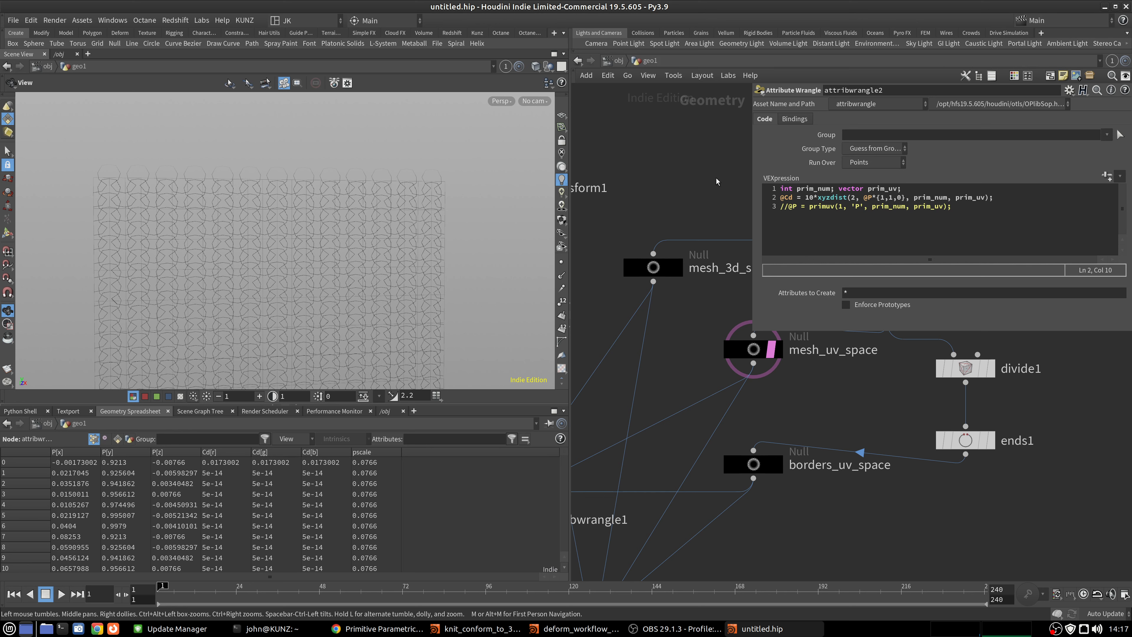
pyautogui.click(821, 199)
pyautogui.press('BackSpace')
pyautogui.press('BackSpace')
pyautogui.press('BackSpace')
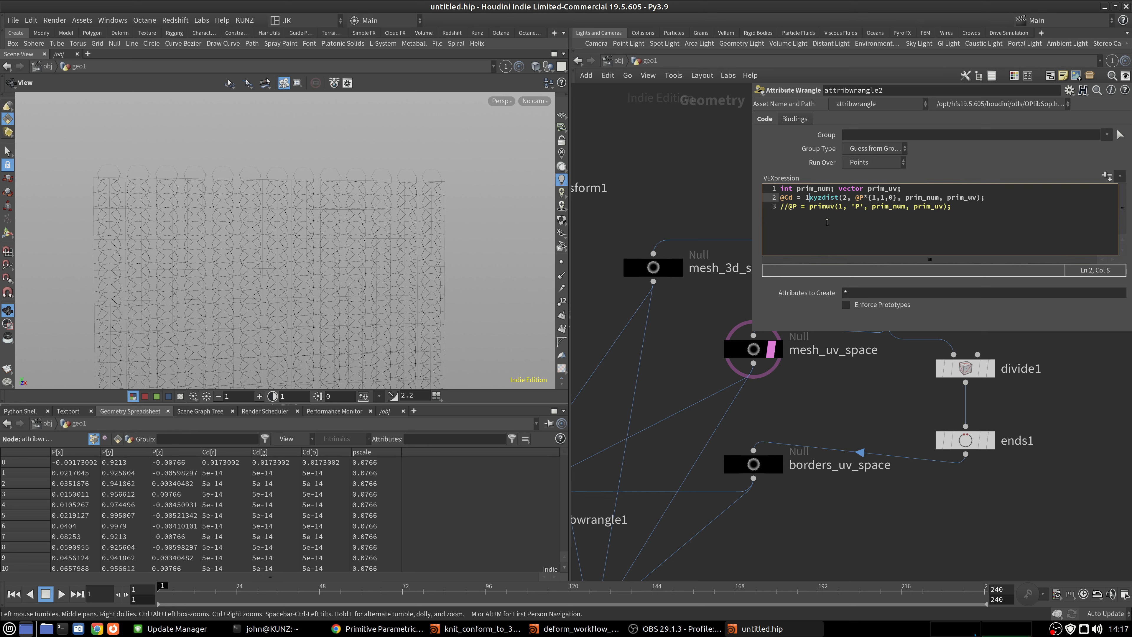
pyautogui.moveTo(792, 196); pyautogui.dragTo(776, 197)
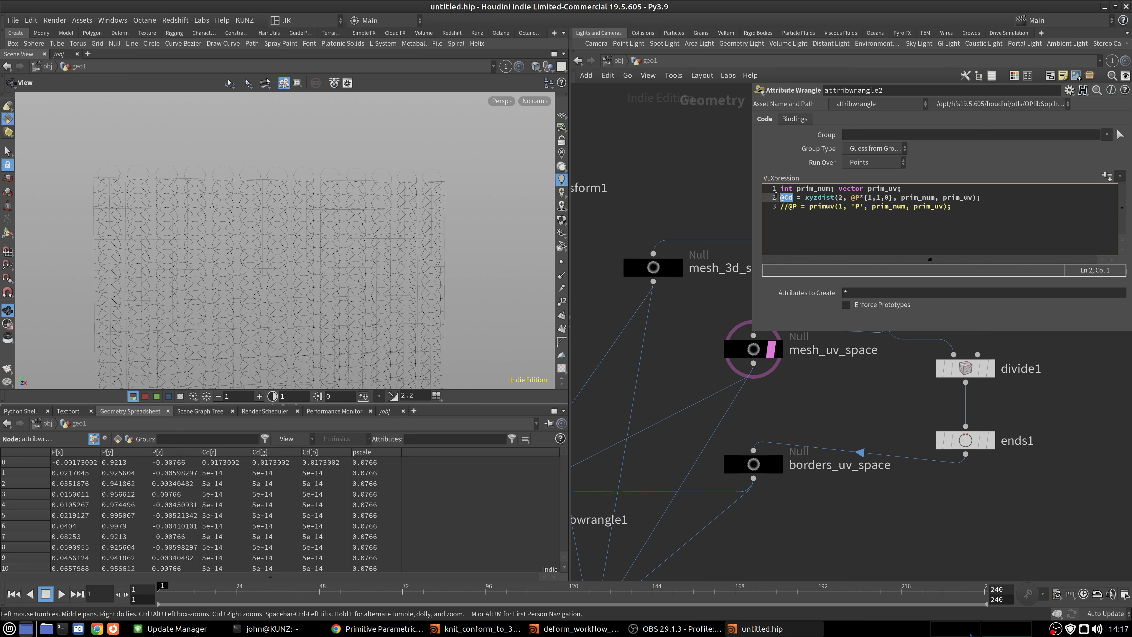
pyautogui.write('float ')
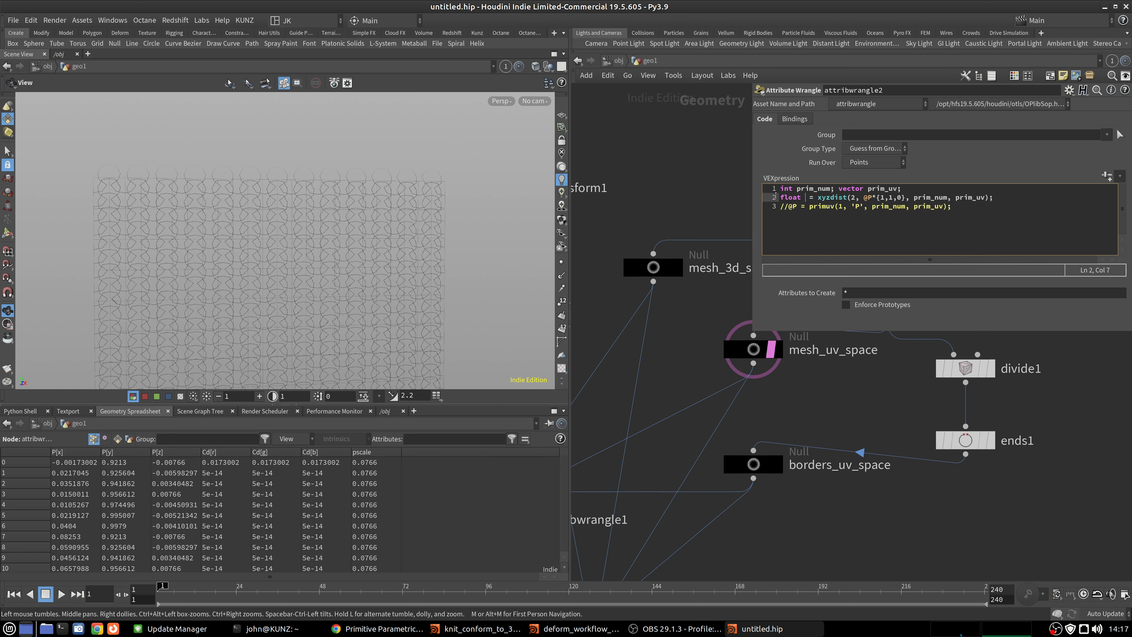
pyautogui.write('dist_t')
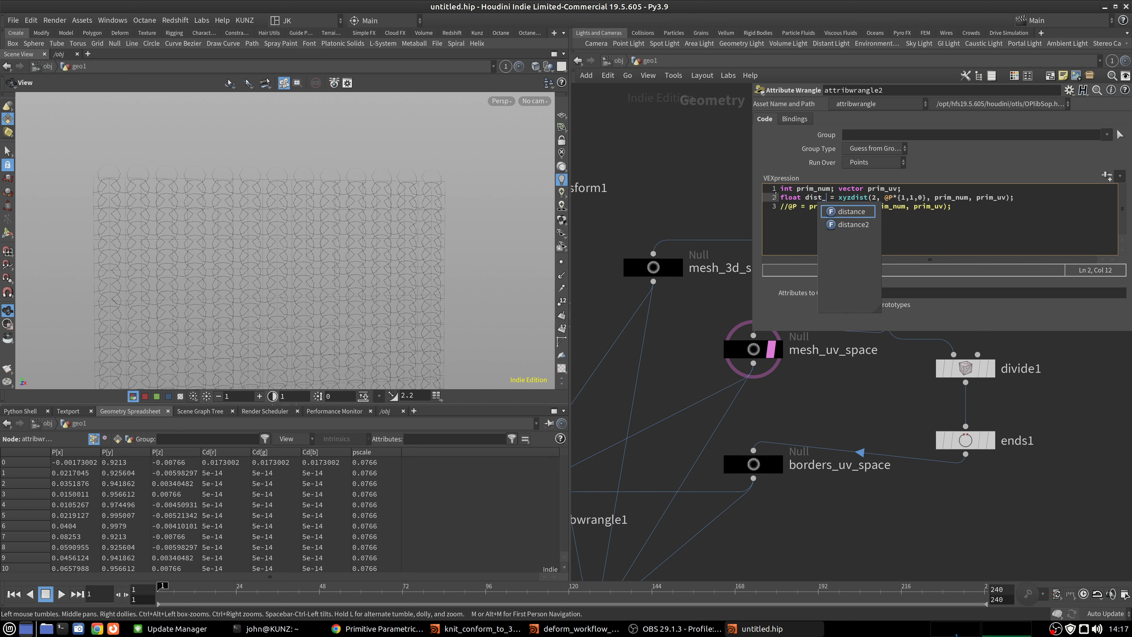
pyautogui.write('o_surfa')
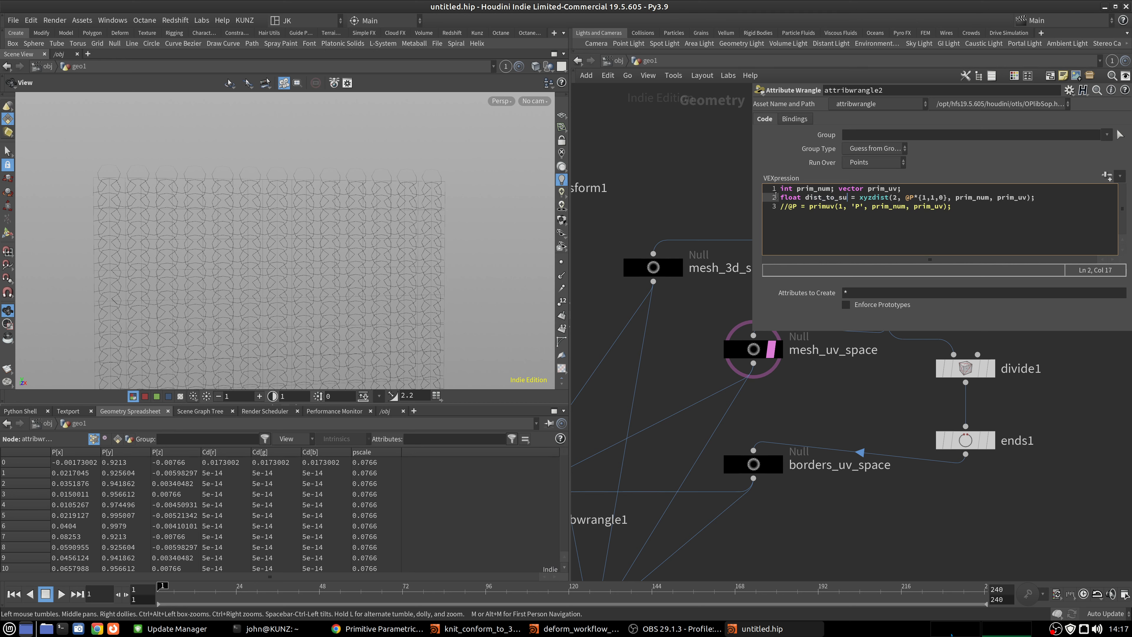
pyautogui.write('ce')
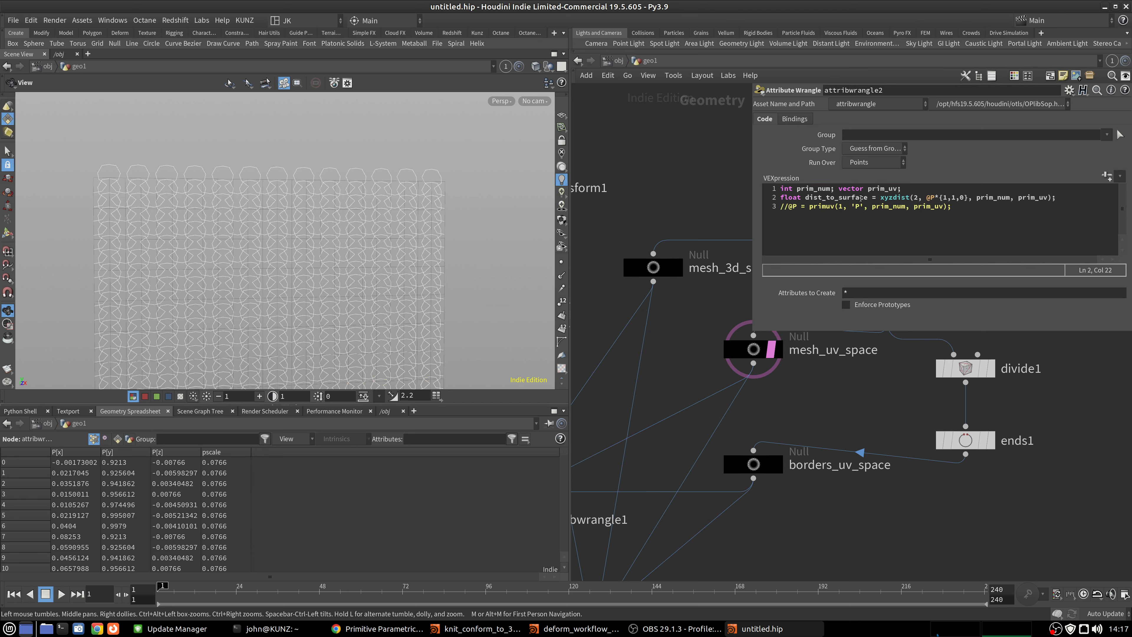
# Uncomment the @P = primuv(1, 'P', prim_num, prim_uv) line and frame the knit sphere of attribwrangle2.
pyautogui.moveTo(867, 197); pyautogui.dragTo(778, 200)
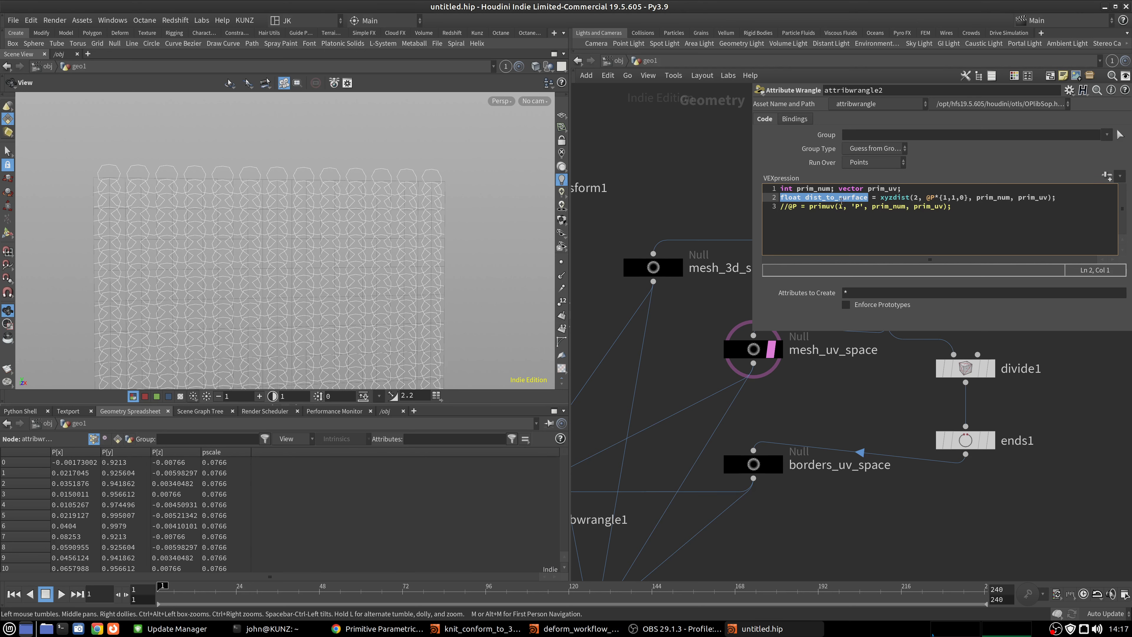
pyautogui.click(792, 210)
pyautogui.press('BackSpace')
pyautogui.press('BackSpace')
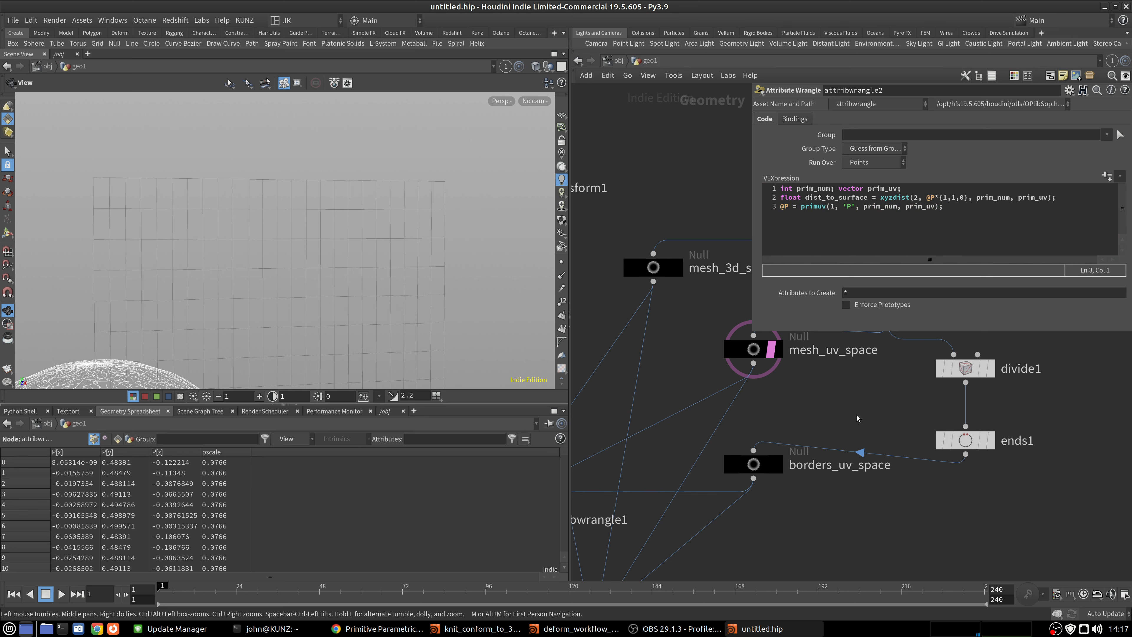
pyautogui.moveTo(857, 415); pyautogui.dragTo(870, 391, button='middle')
pyautogui.moveTo(434, 273); pyautogui.dragTo(423, 335, button='right')
pyautogui.moveTo(642, 475); pyautogui.dragTo(682, 319, button='middle')
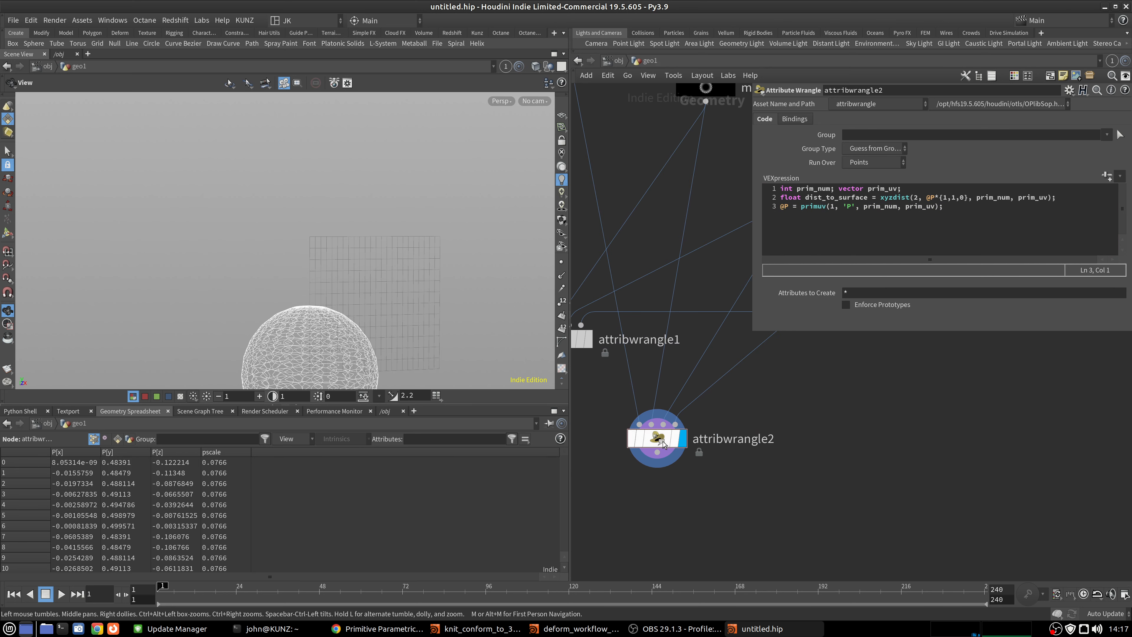
pyautogui.press('g')
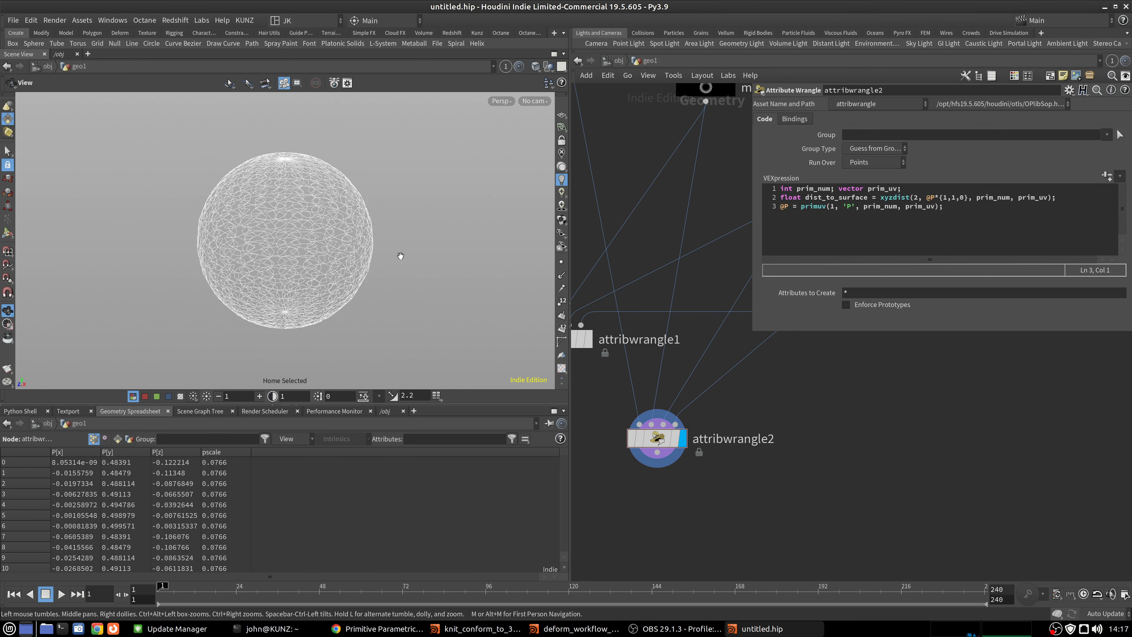
# Check the borders_uv_space null, then display mesh_uv_space and examine the outer border of the flat grid.
pyautogui.scroll(-5, 651, 448)
pyautogui.moveTo(698, 421); pyautogui.dragTo(703, 439, button='middle')
pyautogui.scroll(4, 698, 404)
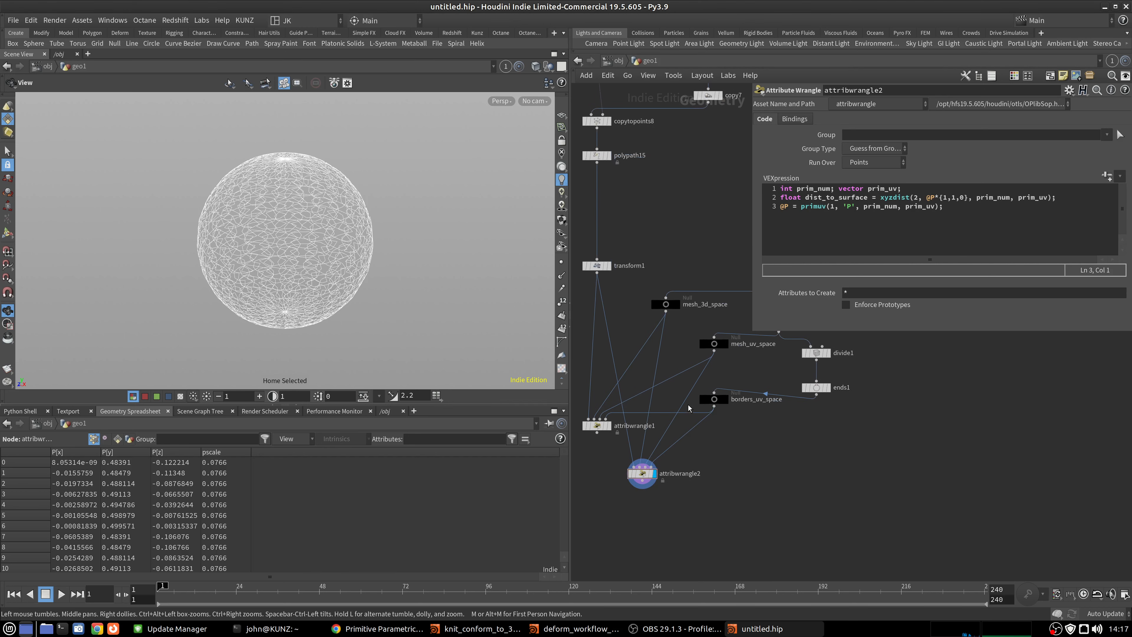
pyautogui.click(722, 398)
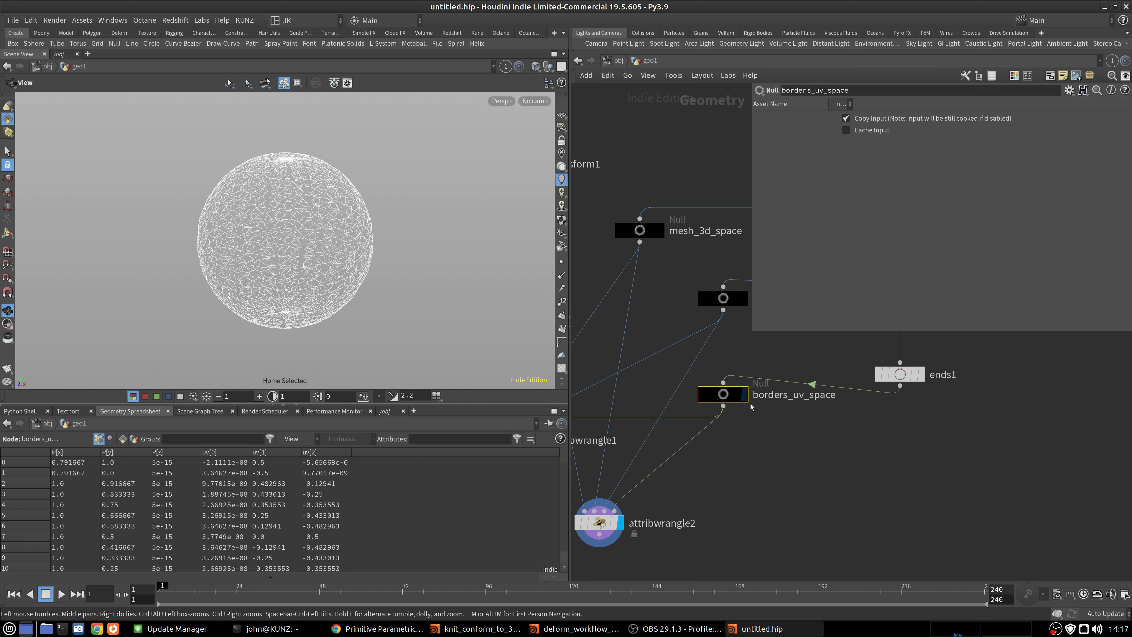
pyautogui.moveTo(744, 408); pyautogui.dragTo(751, 431, button='middle')
pyautogui.click(729, 320)
pyautogui.moveTo(729, 320); pyautogui.dragTo(717, 347, button='middle')
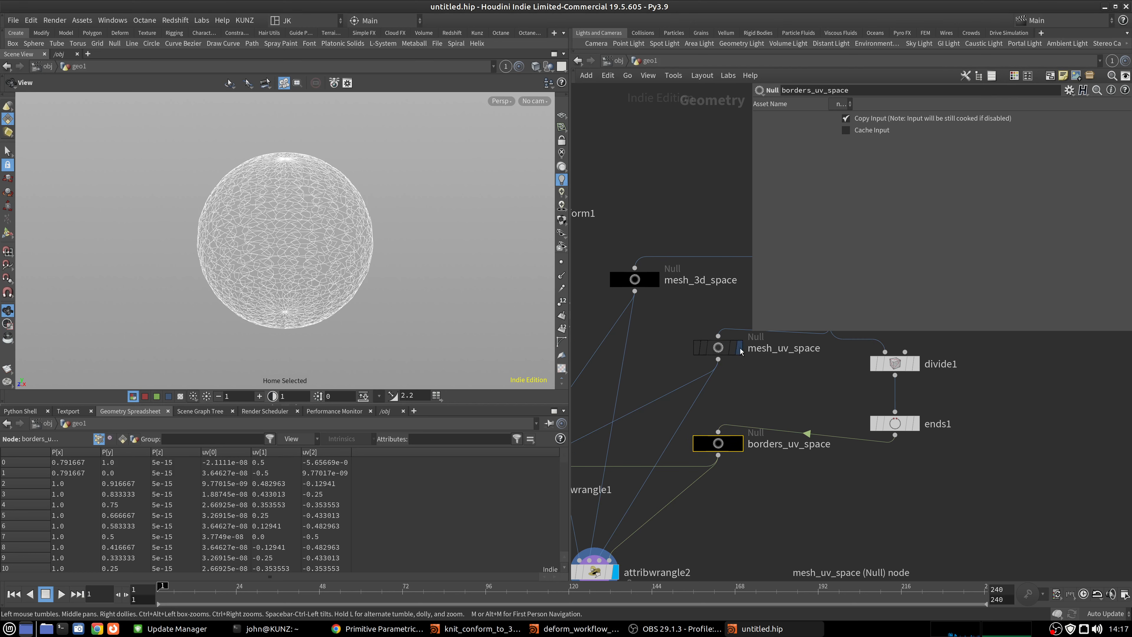
pyautogui.click(739, 347)
pyautogui.moveTo(353, 175); pyautogui.dragTo(372, 194)
pyautogui.moveTo(349, 195); pyautogui.dragTo(281, 173, button='middle')
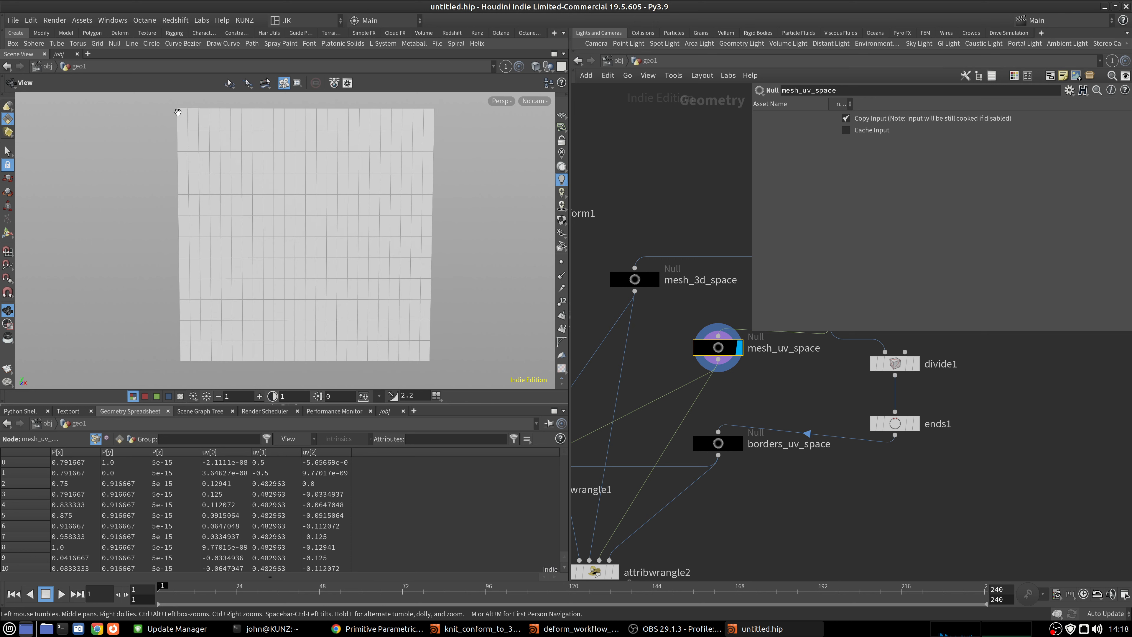
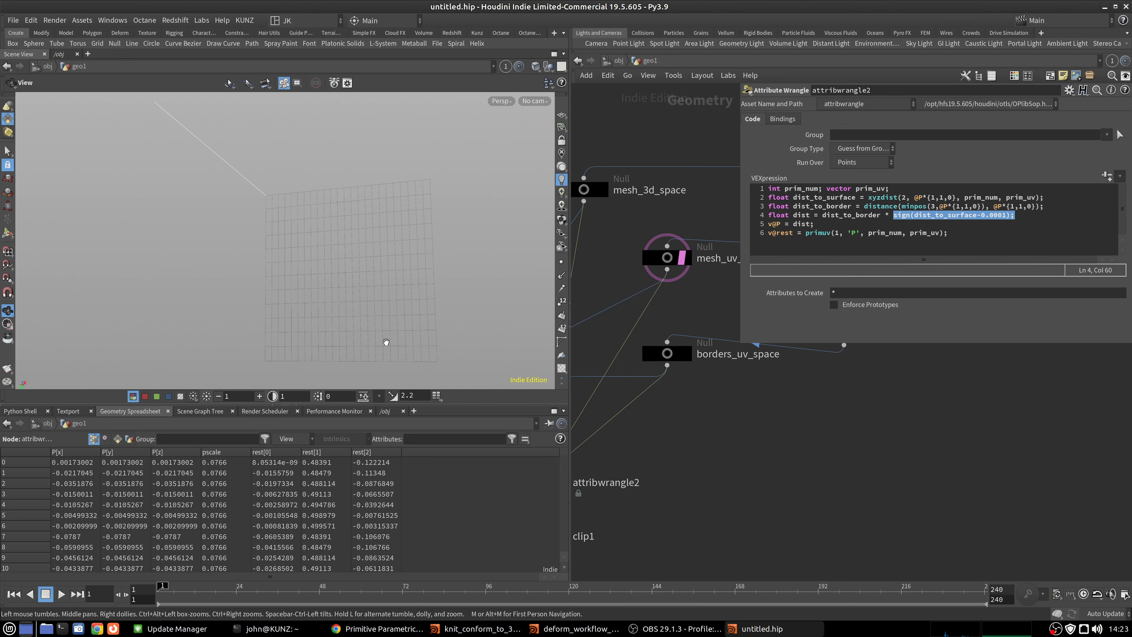
# Add an Attribute Swap node below clip1 and make it the displayed node.
pyautogui.press('f')
pyautogui.press('Tab')
pyautogui.write('sw')
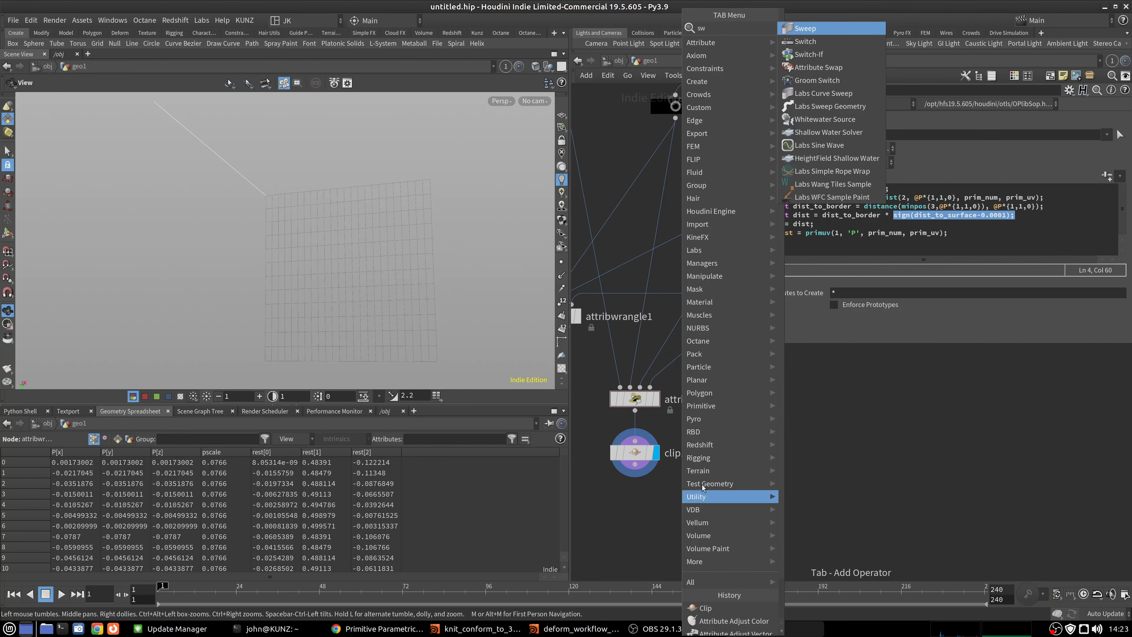
pyautogui.click(818, 67)
pyautogui.click(631, 489)
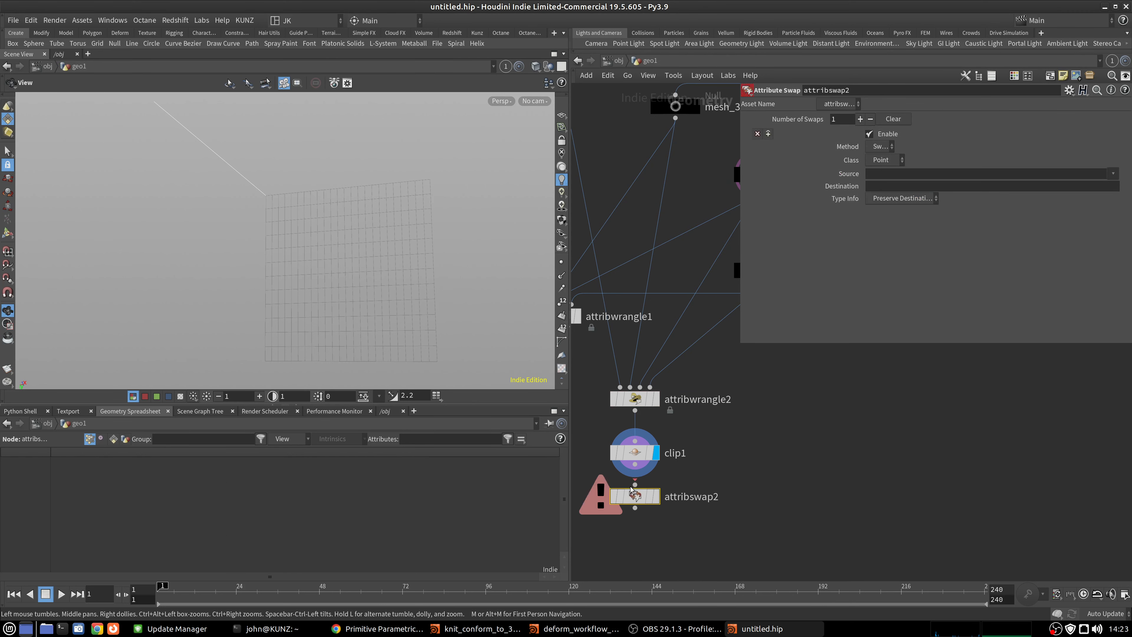
pyautogui.click(655, 497)
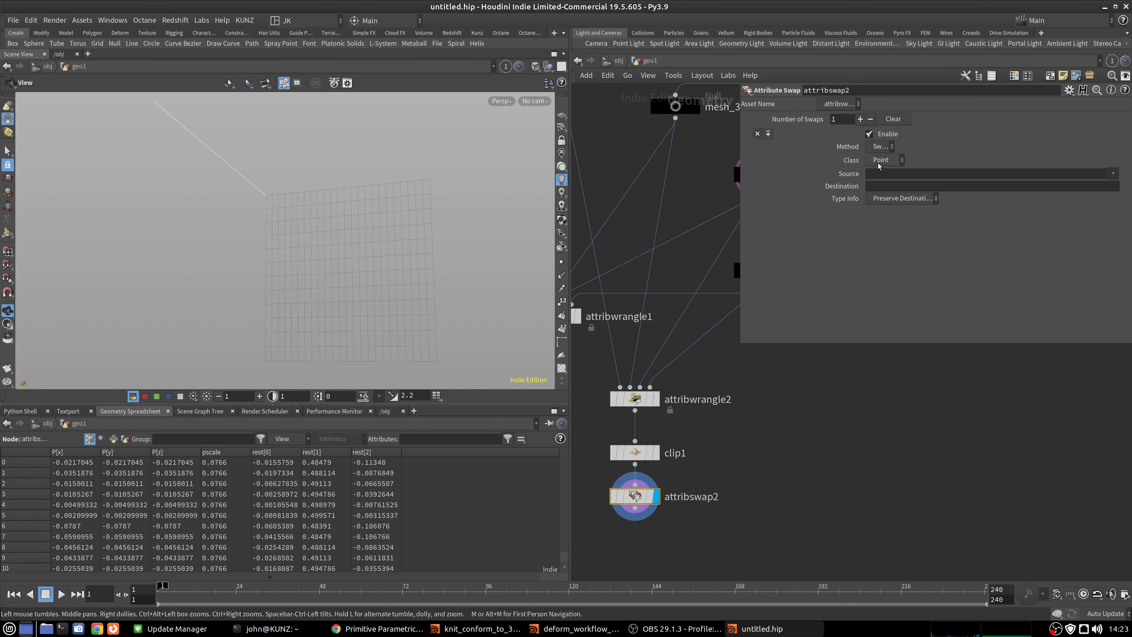
# Configure the attribute swap to Move the point attribute rest into P.
pyautogui.click(881, 146)
pyautogui.click(884, 174)
pyautogui.click(882, 160)
pyautogui.click(891, 199)
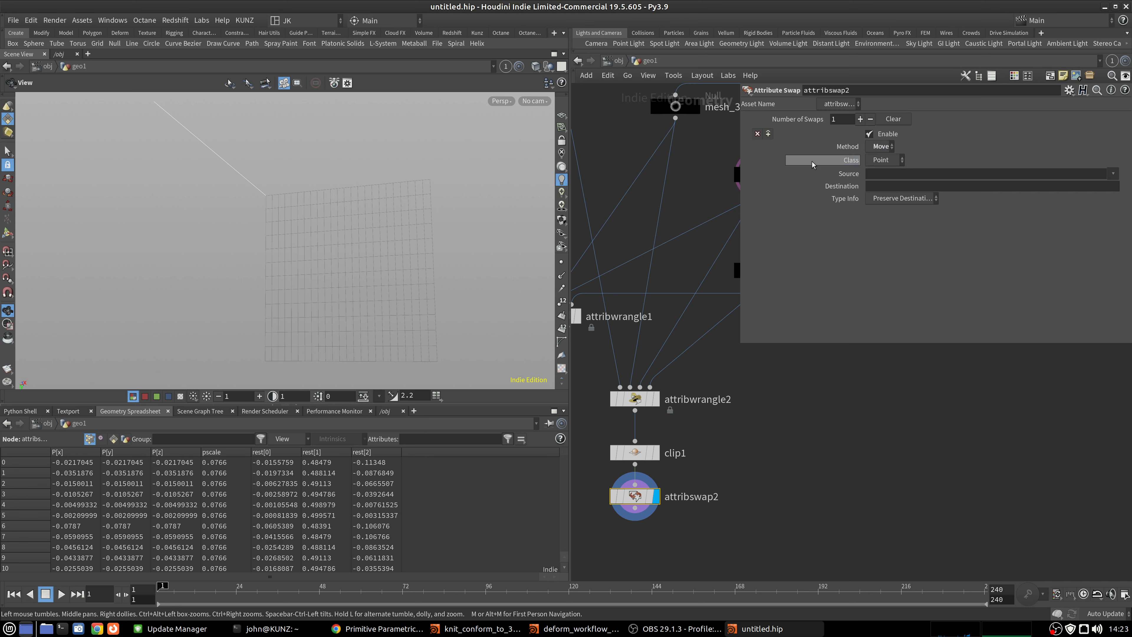
pyautogui.click(883, 174)
pyautogui.write('rest')
pyautogui.press('Tab')
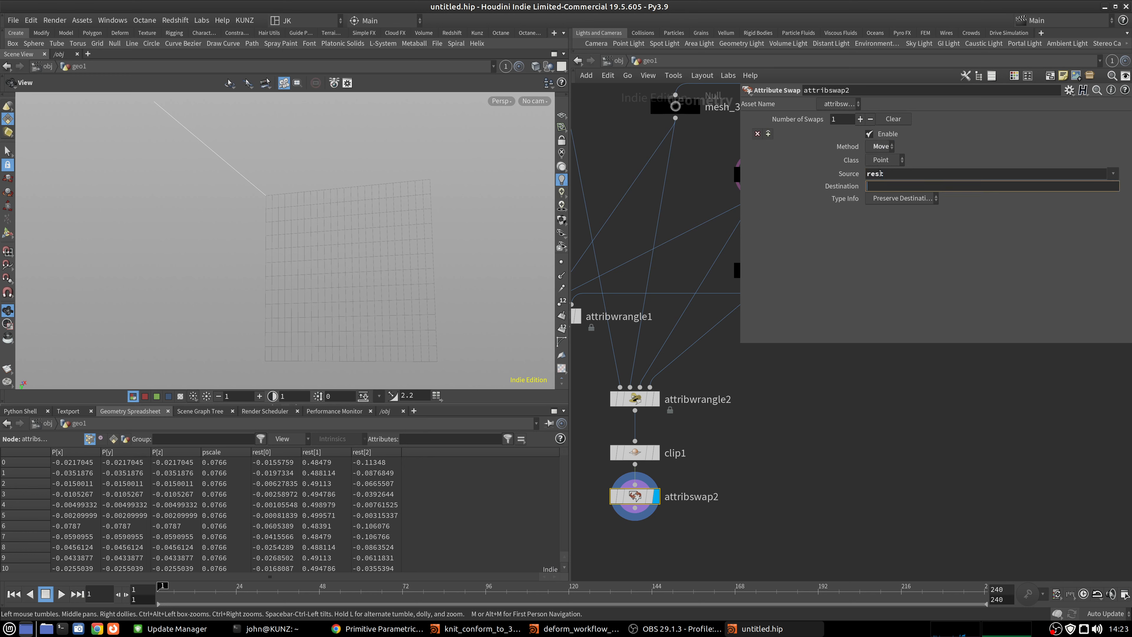
pyautogui.write('P')
pyautogui.press('Return')
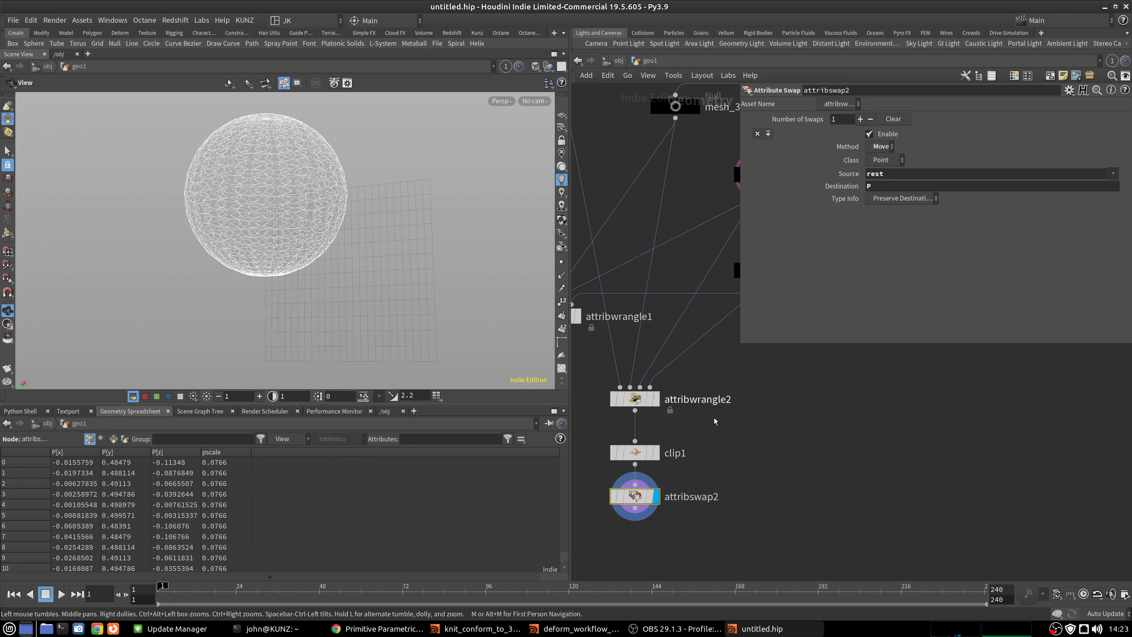
# Frame the knit sphere and inspect its curves up close around the pole and the side.
pyautogui.moveTo(339, 253); pyautogui.dragTo(296, 227)
pyautogui.press('g')
pyautogui.moveTo(447, 215); pyautogui.dragTo(421, 125, button='right')
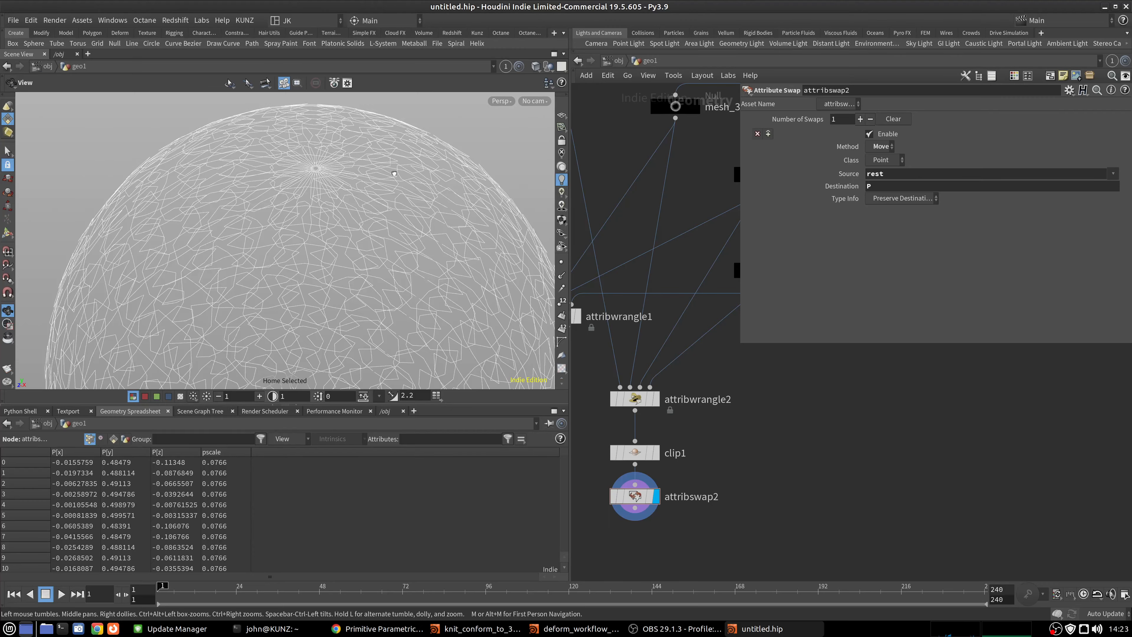
pyautogui.moveTo(421, 125); pyautogui.dragTo(417, 223)
pyautogui.moveTo(417, 222); pyautogui.dragTo(359, 147, button='middle')
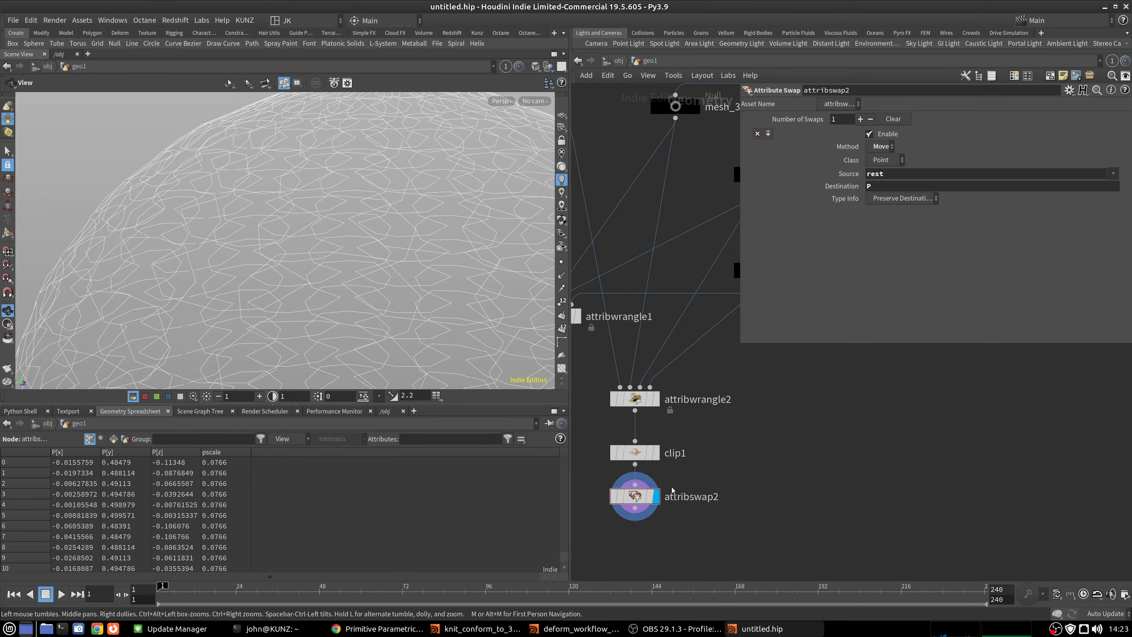
# Set clip1's distance to -0.0278 and inspect the knit sphere's pole and seam.
pyautogui.click(636, 453)
pyautogui.moveTo(841, 170); pyautogui.dragTo(371, 238, button='middle')
pyautogui.moveTo(238, 171); pyautogui.dragTo(426, 185, button='right')
pyautogui.moveTo(427, 184); pyautogui.dragTo(329, 179)
pyautogui.moveTo(329, 179); pyautogui.dragTo(519, 145, button='right')
pyautogui.moveTo(360, 199); pyautogui.dragTo(370, 181)
pyautogui.moveTo(370, 182); pyautogui.dragTo(437, 155, button='right')
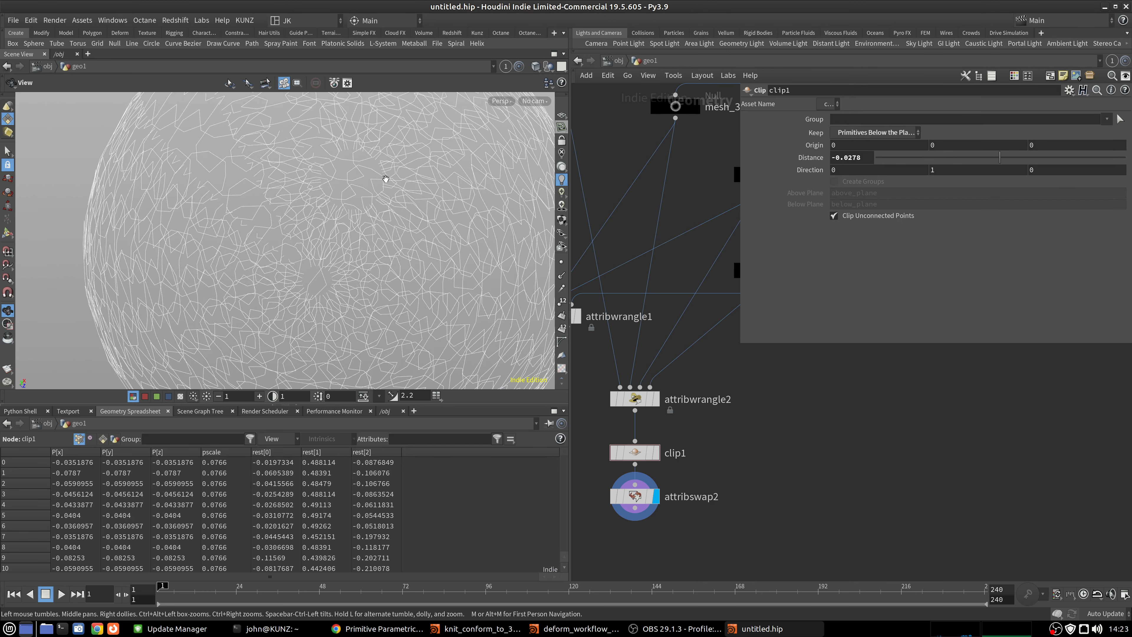
pyautogui.moveTo(321, 177); pyautogui.dragTo(366, 214)
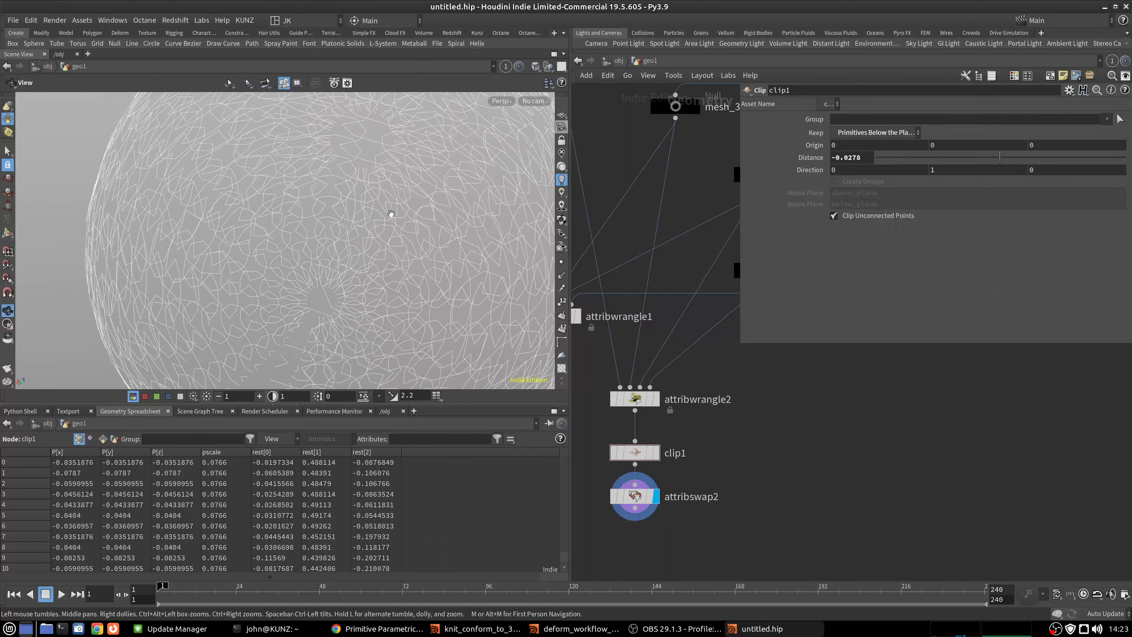
# Change clip1's distance to the positive value 0.0278 and inspect the lower pole of the sphere.
pyautogui.click(836, 157)
pyautogui.press('BackSpace')
pyautogui.press('Return')
pyautogui.moveTo(347, 268); pyautogui.dragTo(407, 207)
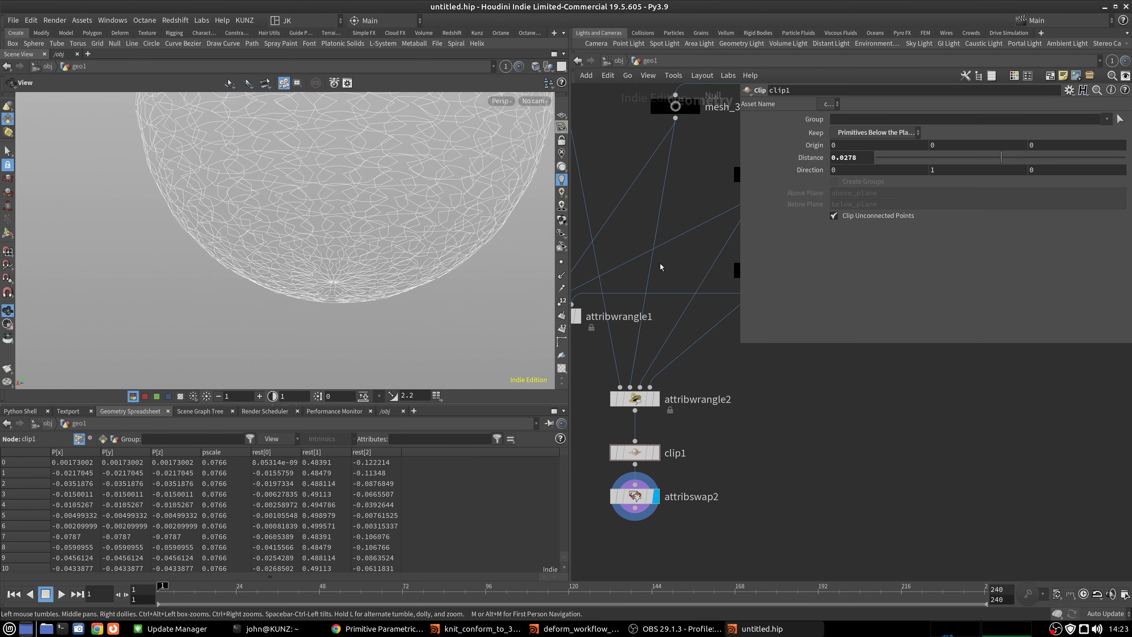
# Reduce clip1's distance to 0.0.
pyautogui.click(867, 157)
pyautogui.press('BackSpace')
pyautogui.press('BackSpace')
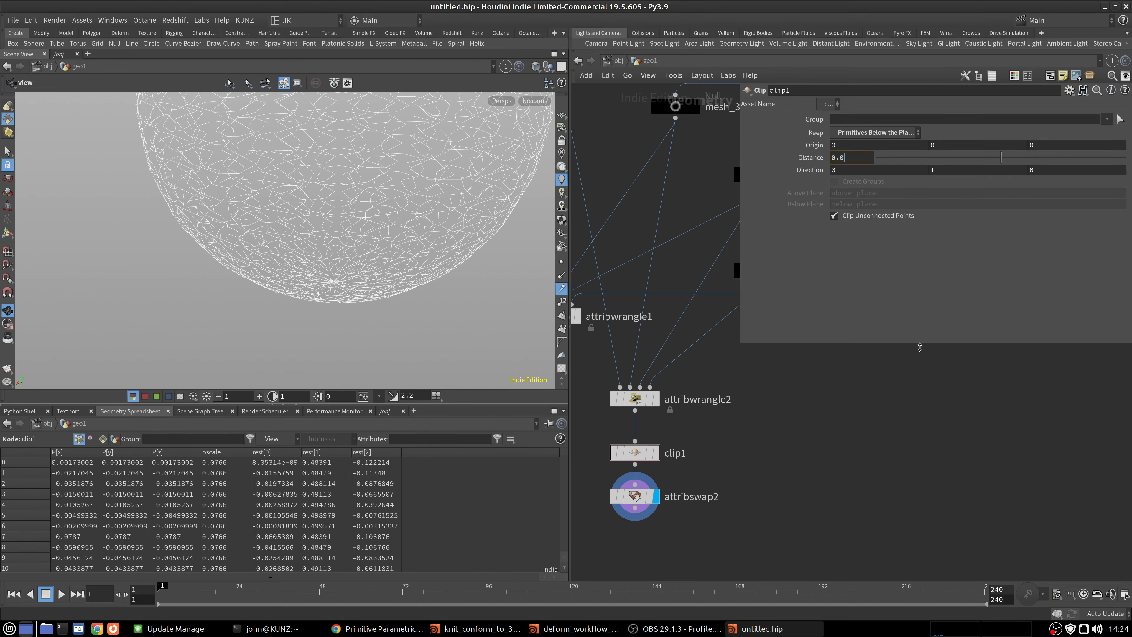
# Set the clip1 distance to 0.01 and display point numbers in the viewport to inspect the clipped curves.
pyautogui.write('1')
pyautogui.press('Return')
pyautogui.click(561, 301)
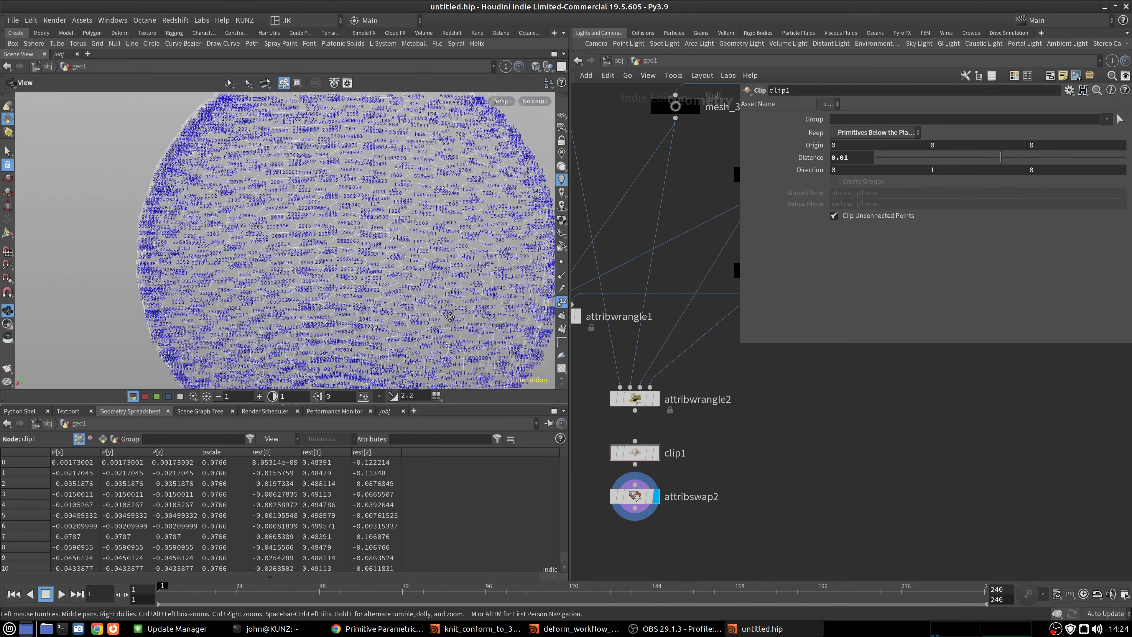
pyautogui.scroll(5, 449, 316)
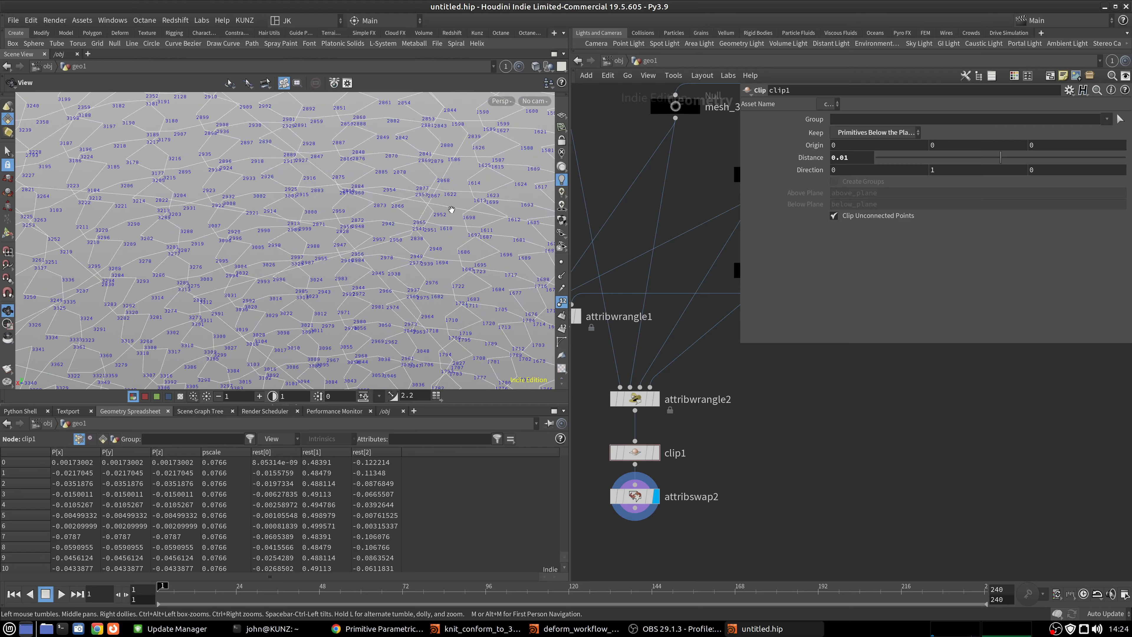
pyautogui.scroll(-3, 451, 209)
# Try clip1 distances of 0.0034, -0.0036 and 0.0094, comparing the point numbering along the cut curves up close.
pyautogui.moveTo(853, 157); pyautogui.dragTo(853, 219, button='middle')
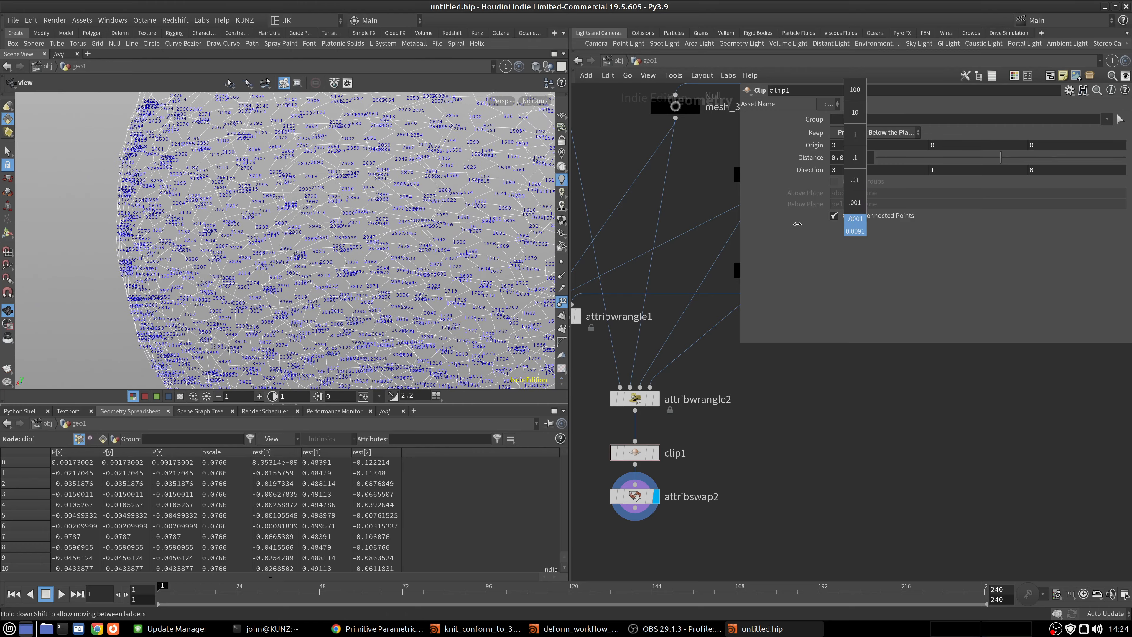
pyautogui.moveTo(703, 229); pyautogui.dragTo(668, 228, button='middle')
pyautogui.scroll(-4, 402, 216)
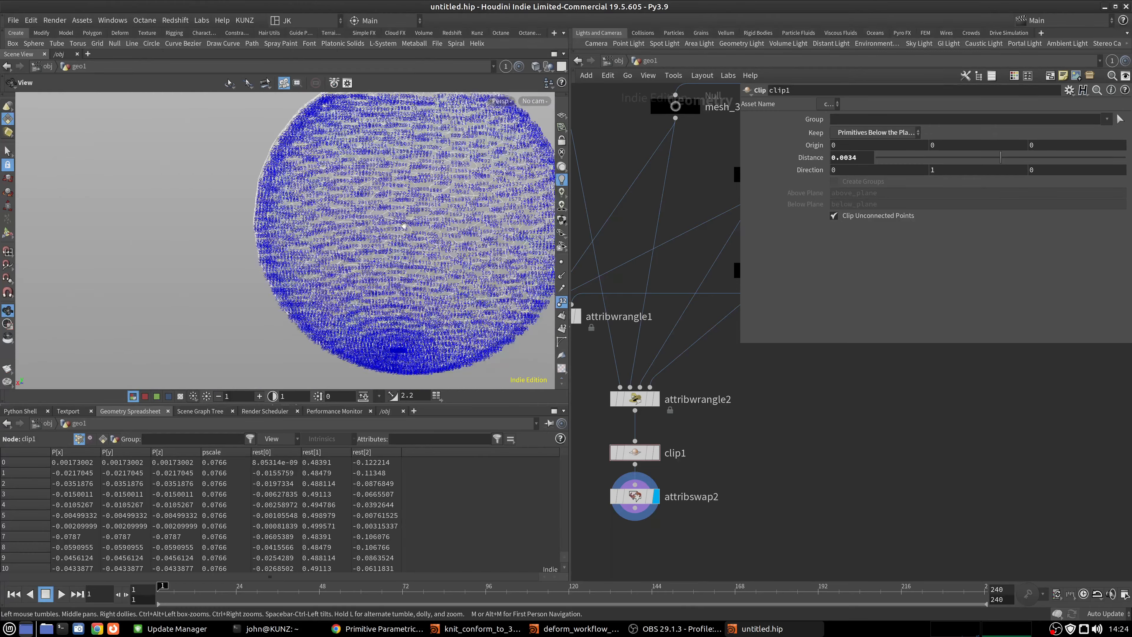
pyautogui.scroll(2, 401, 216)
pyautogui.moveTo(853, 157); pyautogui.dragTo(820, 206, button='middle')
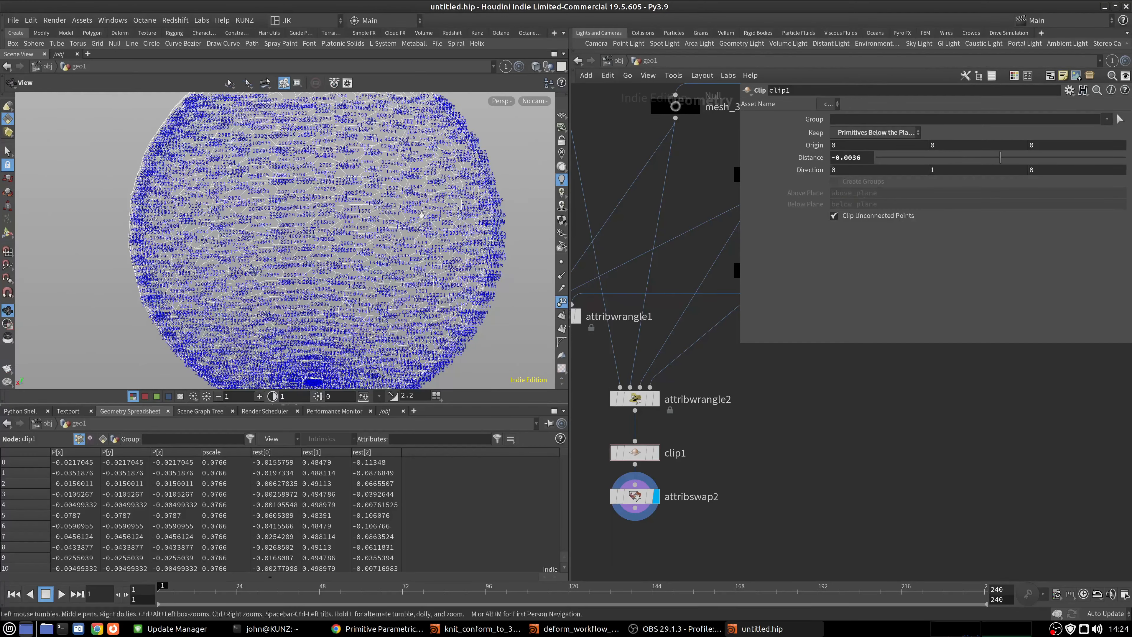
pyautogui.scroll(6, 329, 214)
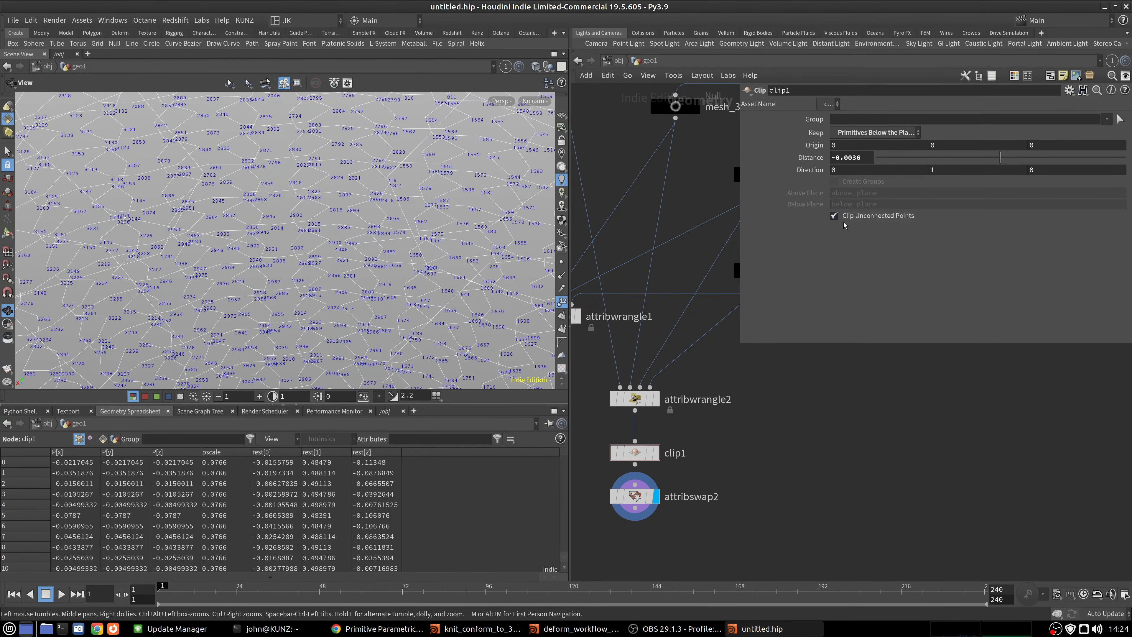
pyautogui.moveTo(863, 156); pyautogui.dragTo(940, 204, button='middle')
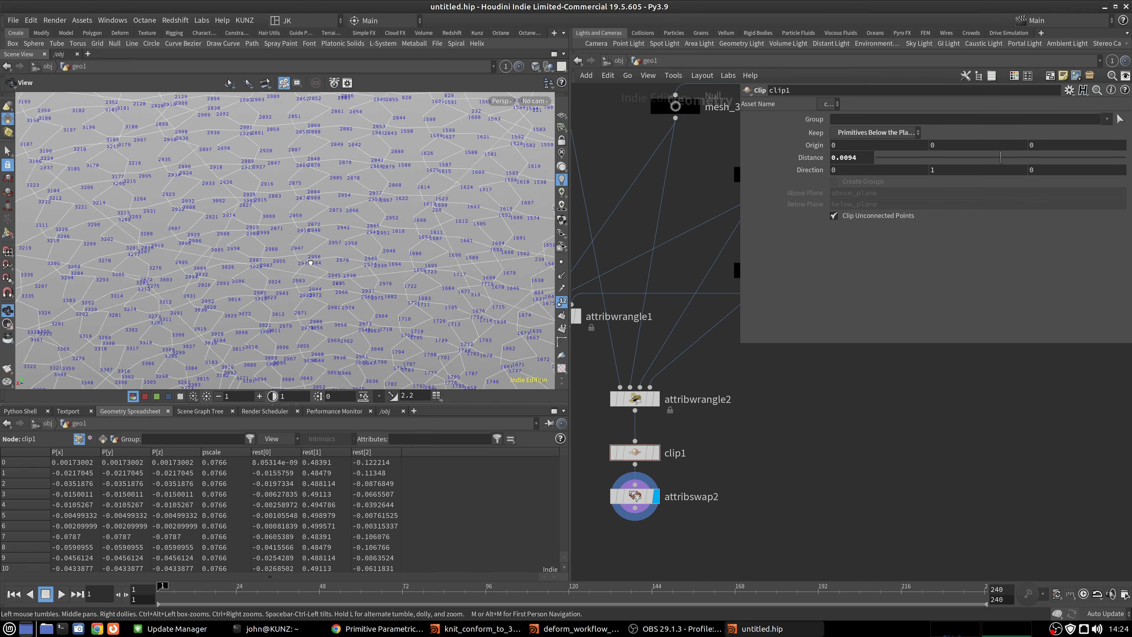
pyautogui.scroll(-5, 802, 481)
pyautogui.scroll(5, 738, 507)
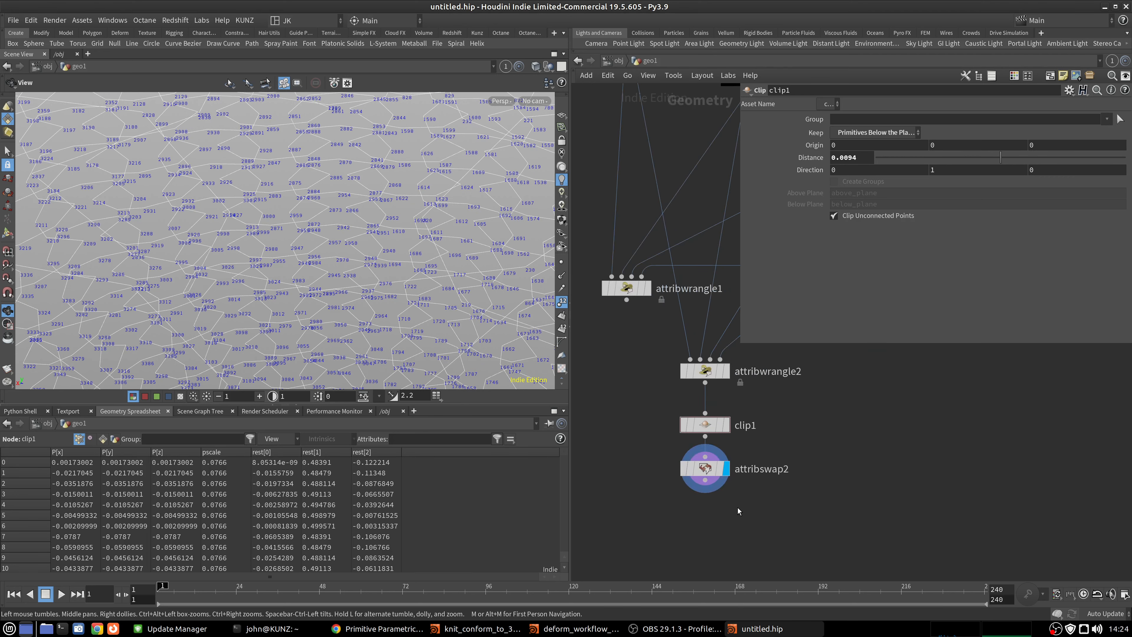
# Set the clip1 distance to -0.0005 and inspect the clipped curves in the viewport.
pyautogui.click(861, 159)
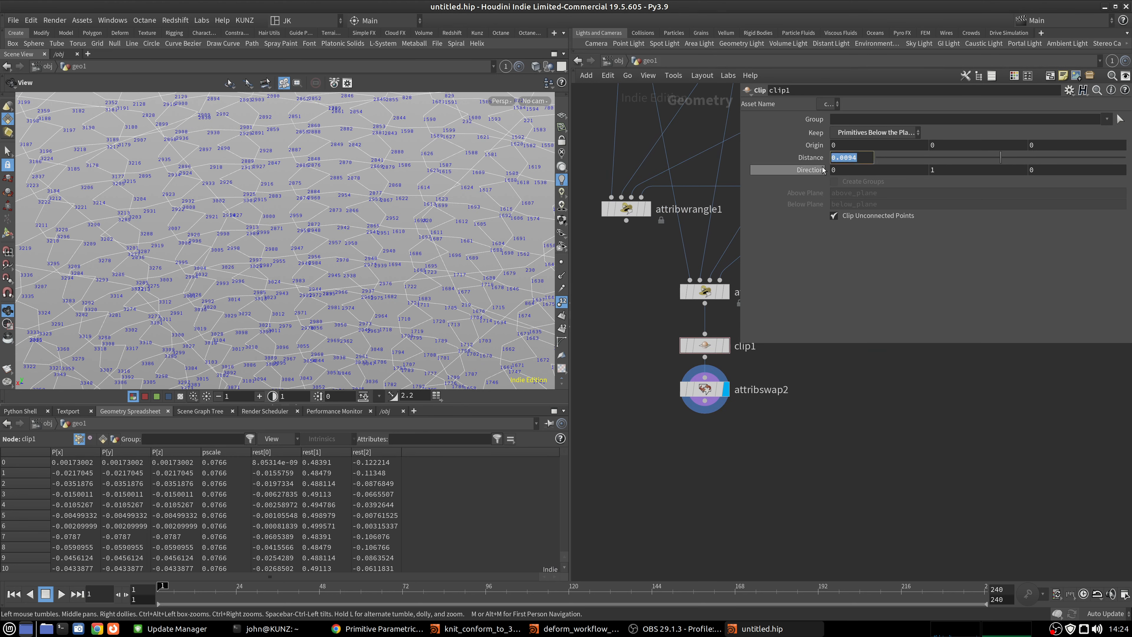
pyautogui.write('-0')
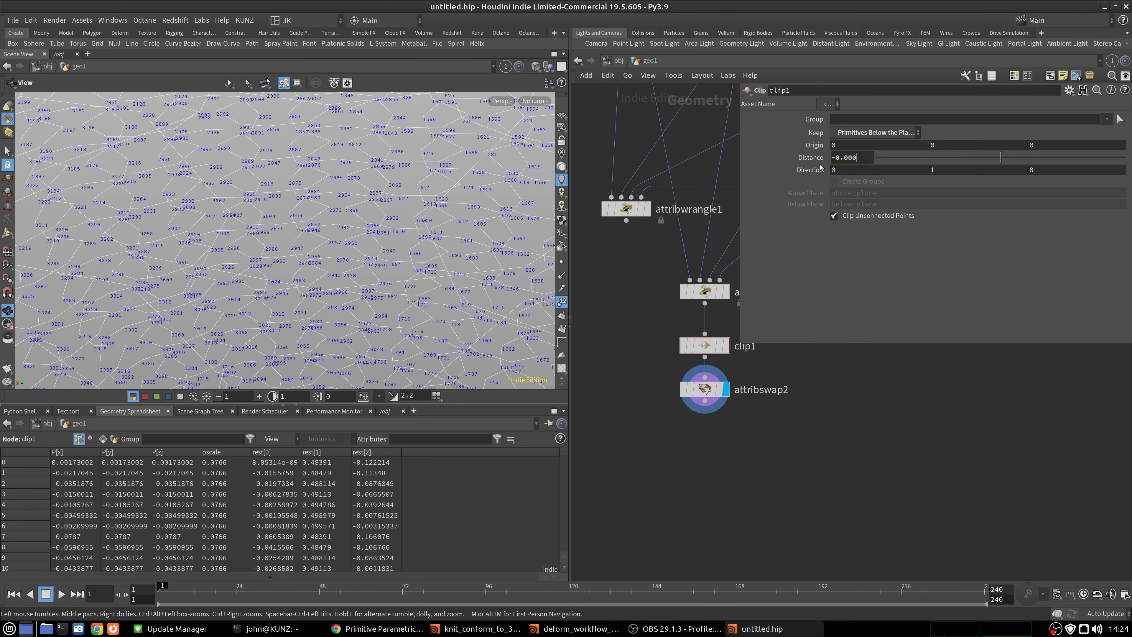
pyautogui.press('Return')
pyautogui.moveTo(281, 129); pyautogui.dragTo(301, 202, button='middle')
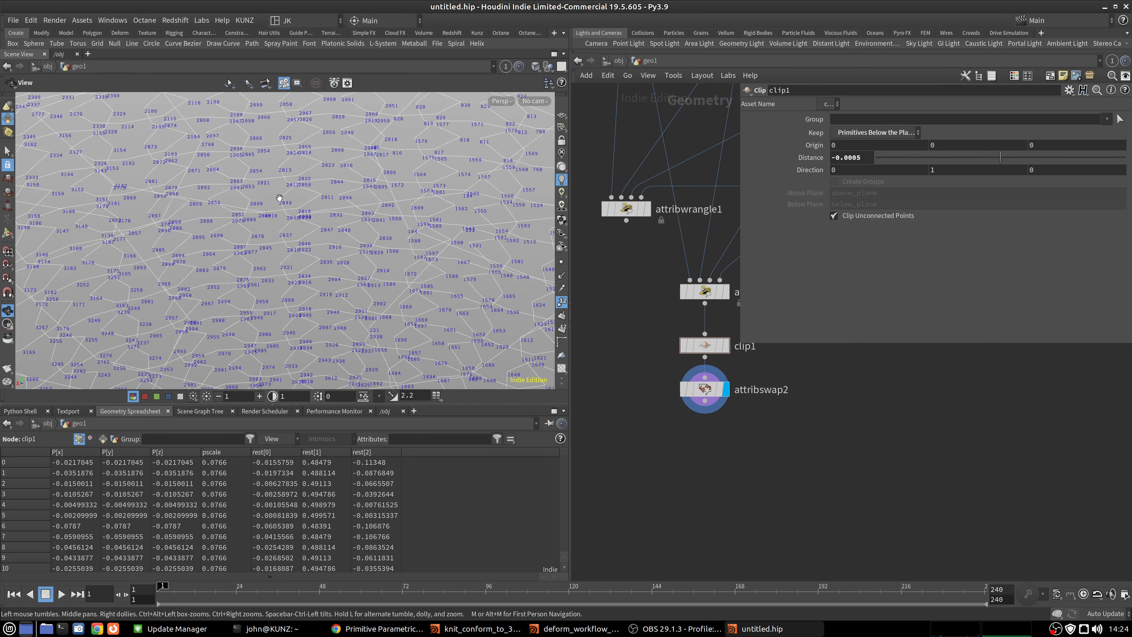
pyautogui.moveTo(280, 198); pyautogui.dragTo(314, 206, button='right')
pyautogui.moveTo(314, 206); pyautogui.dragTo(286, 219, button='middle')
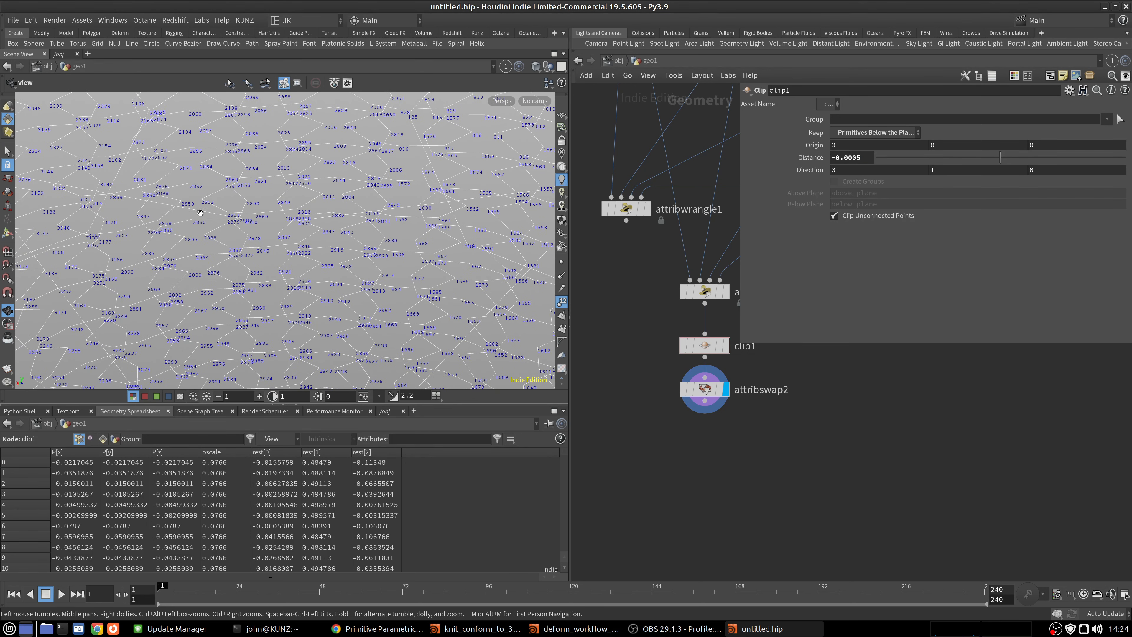
pyautogui.moveTo(322, 227); pyautogui.dragTo(324, 227)
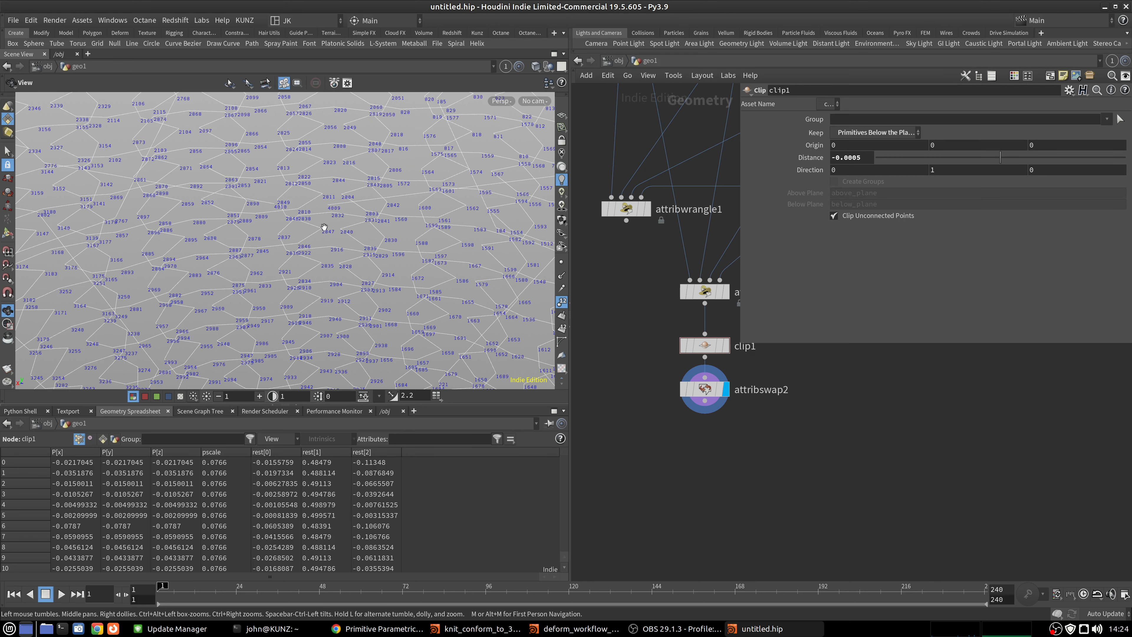
# Add a PolyPath node below attribswap2, wire it to that node's output, display it and enable Connect End Points.
pyautogui.press('Tab')
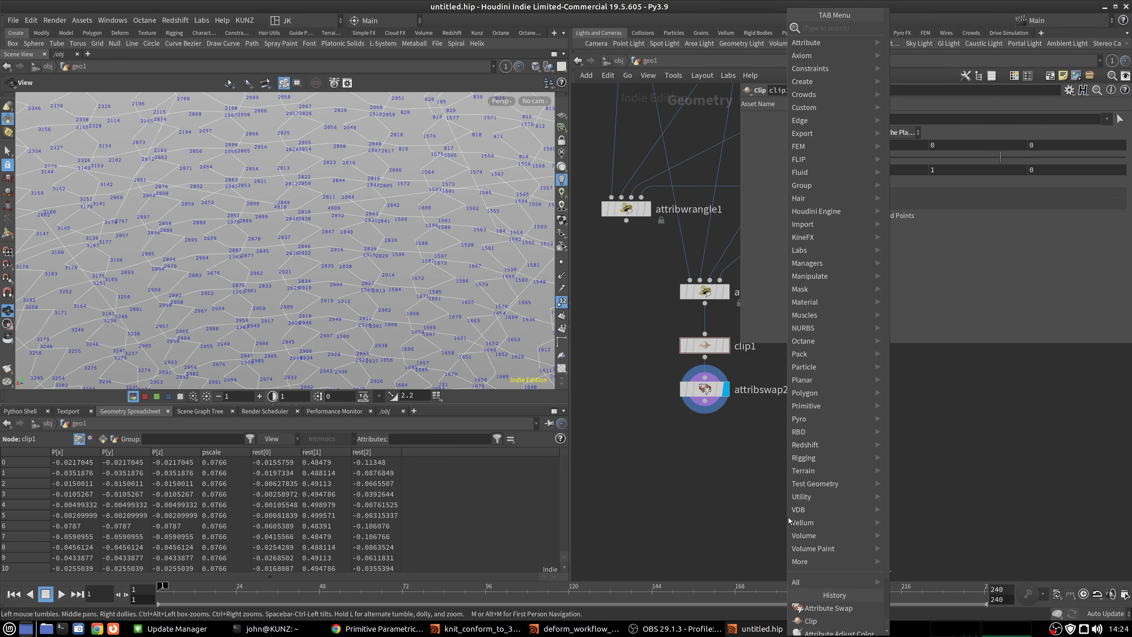
pyautogui.write('path')
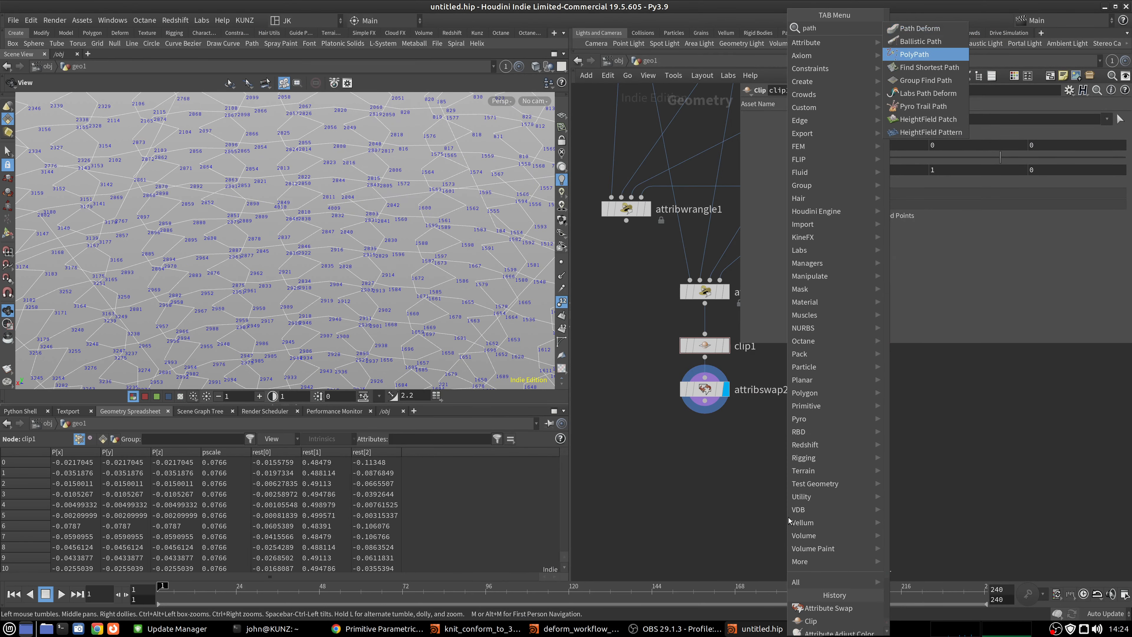
pyautogui.press('Return')
pyautogui.click(788, 518)
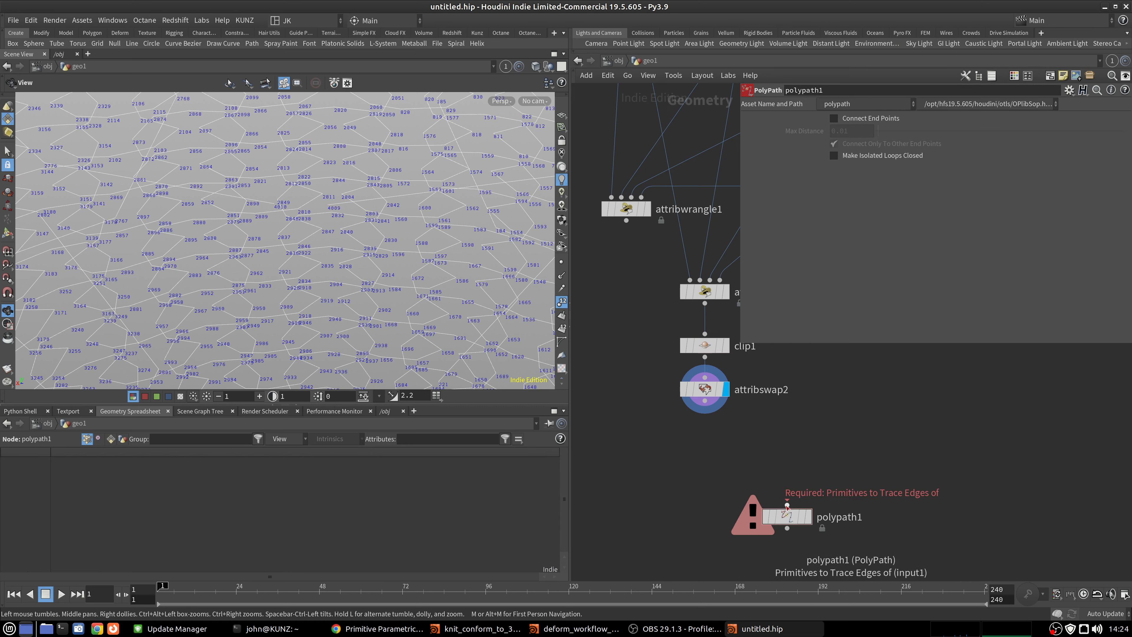
pyautogui.moveTo(787, 505); pyautogui.dragTo(704, 401)
pyautogui.click(809, 517)
pyautogui.moveTo(782, 521); pyautogui.dragTo(699, 475)
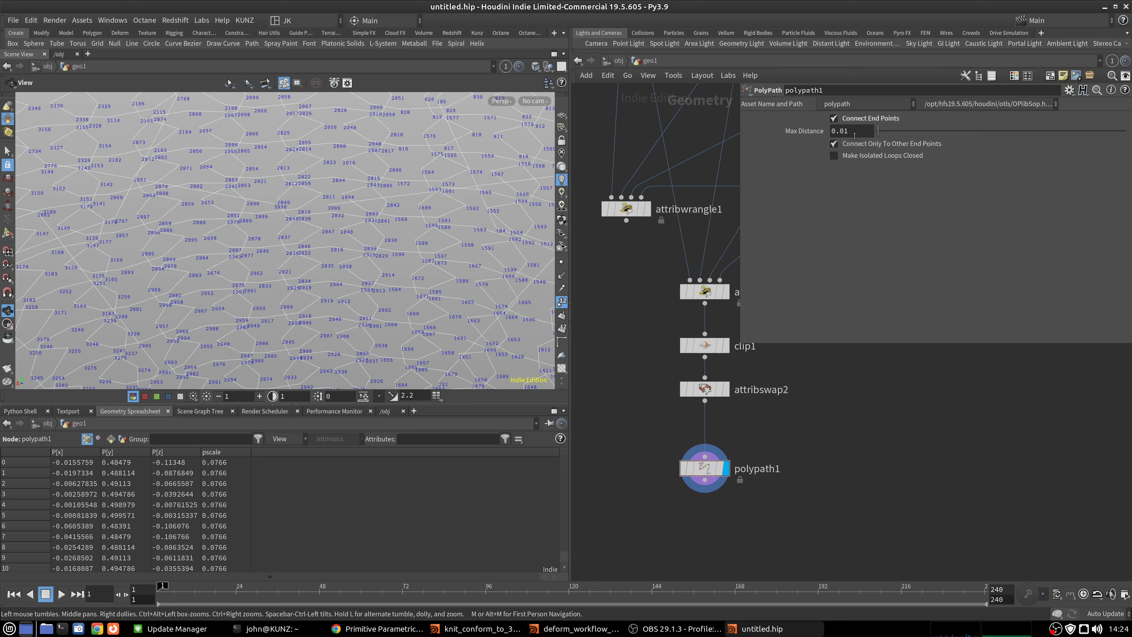
# Hide the point numbers and set the PolyPath's max distance for connecting end points to 0.075.
pyautogui.click(562, 301)
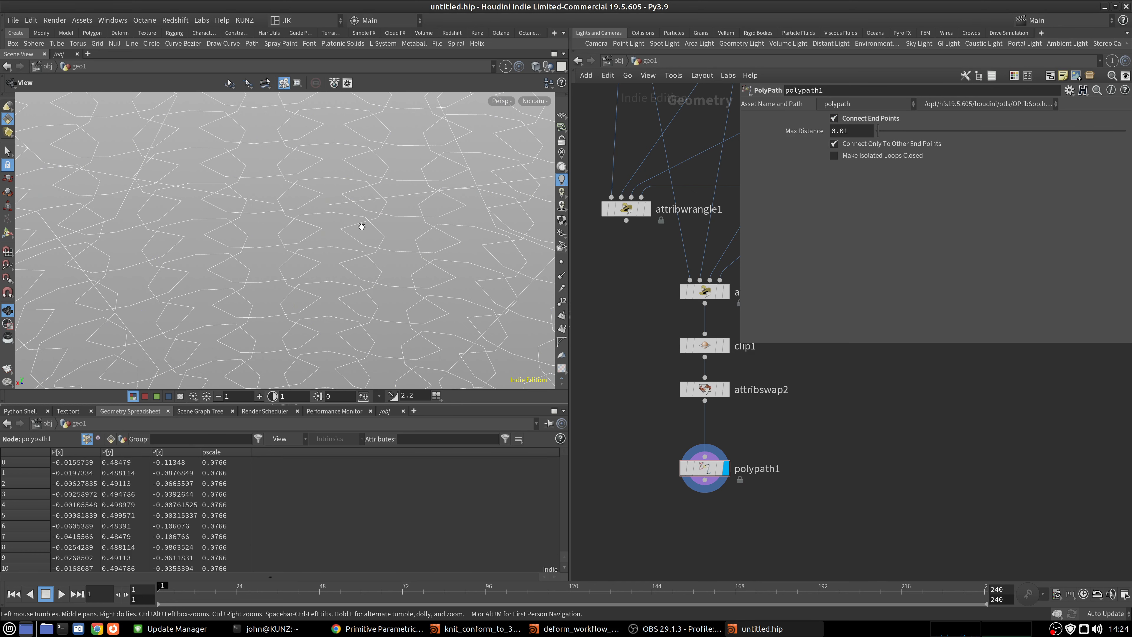
pyautogui.click(848, 135)
pyautogui.write('4')
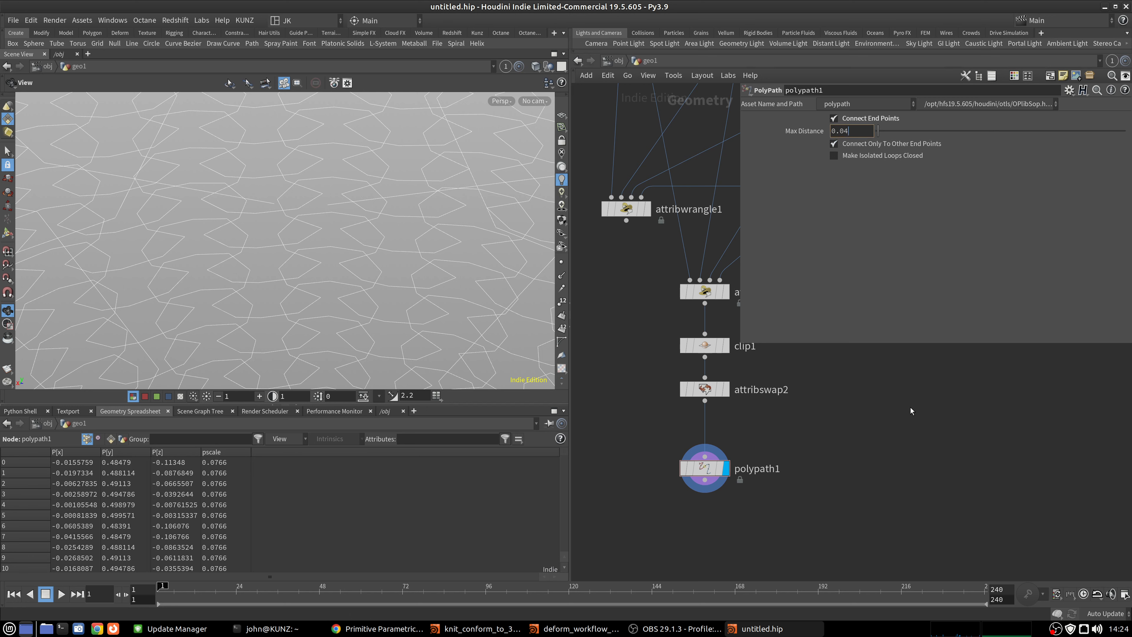
pyautogui.press('Return')
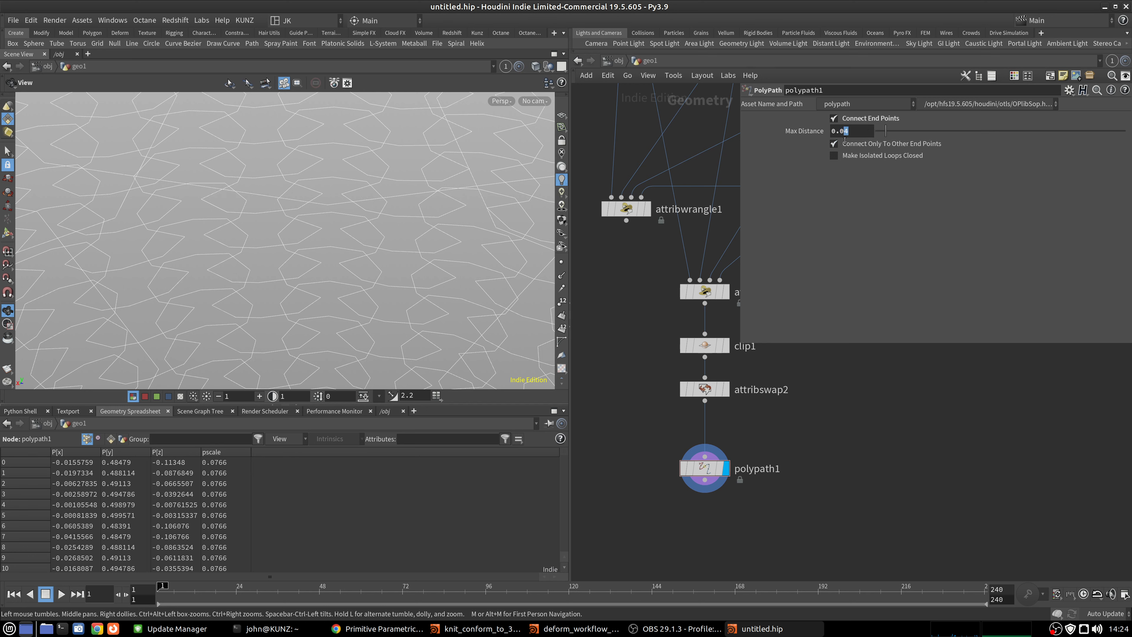
pyautogui.write('75')
pyautogui.press('Return')
# Add a Subdivide node after polypath1 and display the smoothed curves.
pyautogui.moveTo(794, 526); pyautogui.dragTo(786, 483, button='middle')
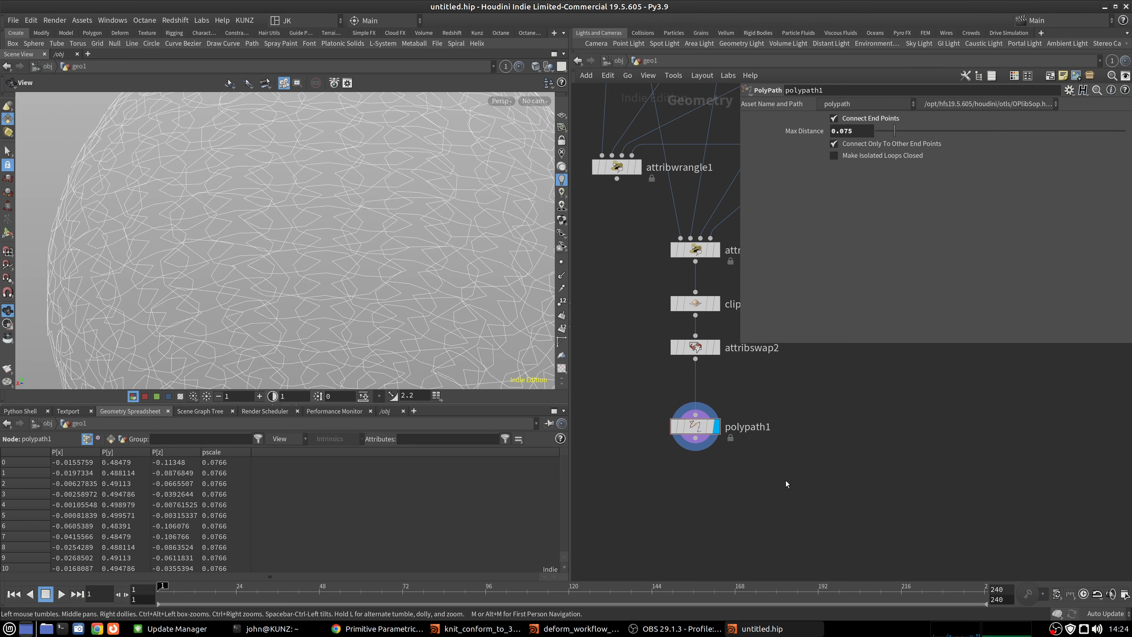
pyautogui.press('Tab')
pyautogui.write('sub')
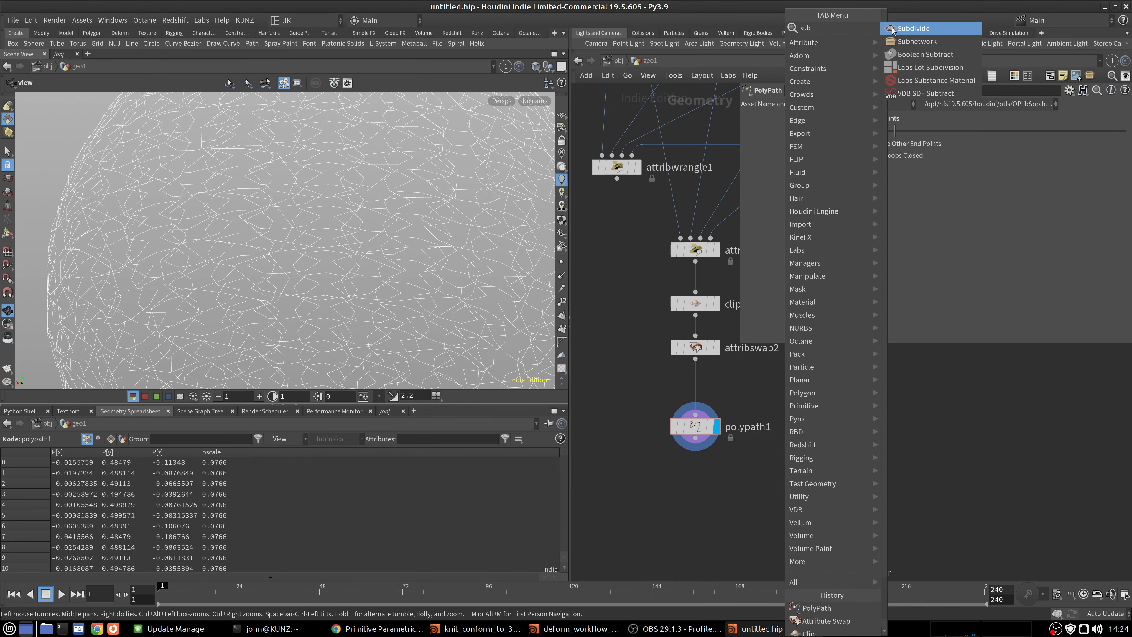
pyautogui.click(892, 31)
pyautogui.click(743, 469)
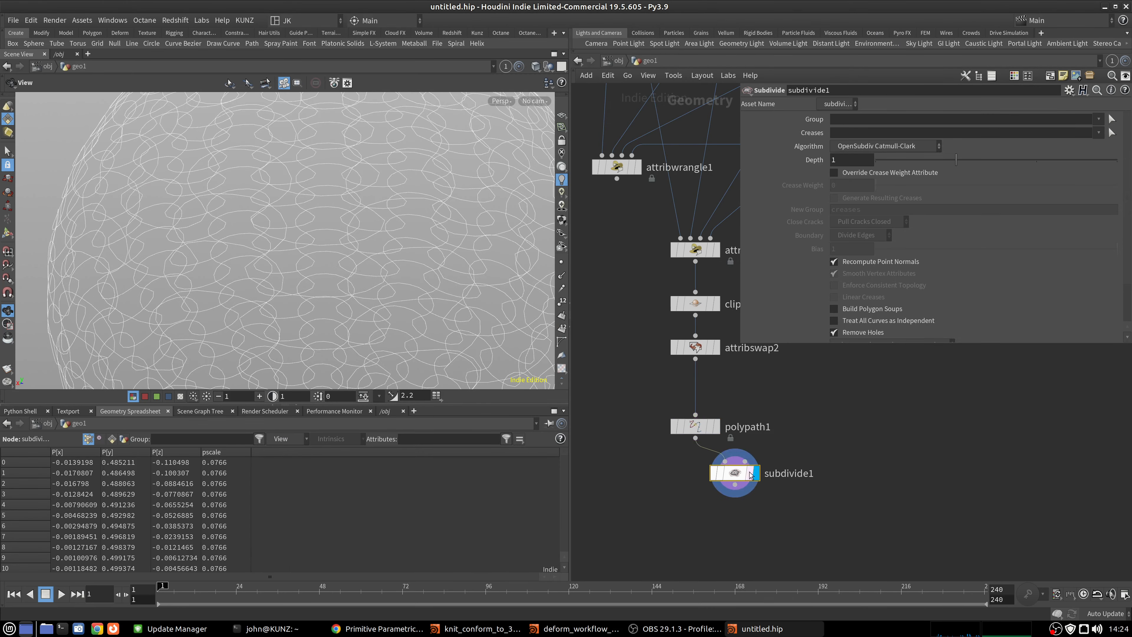
# Add a Sweep node after subdivide1, align it below that node and display it.
pyautogui.moveTo(669, 542); pyautogui.dragTo(672, 488, button='middle')
pyautogui.press('Tab')
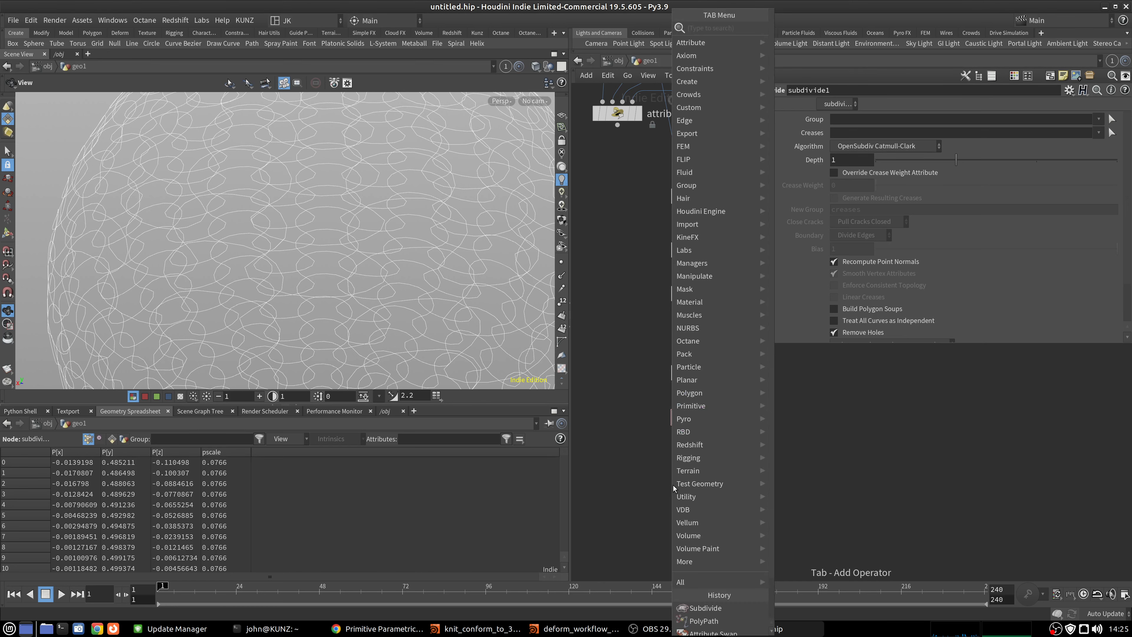
pyautogui.press('Escape')
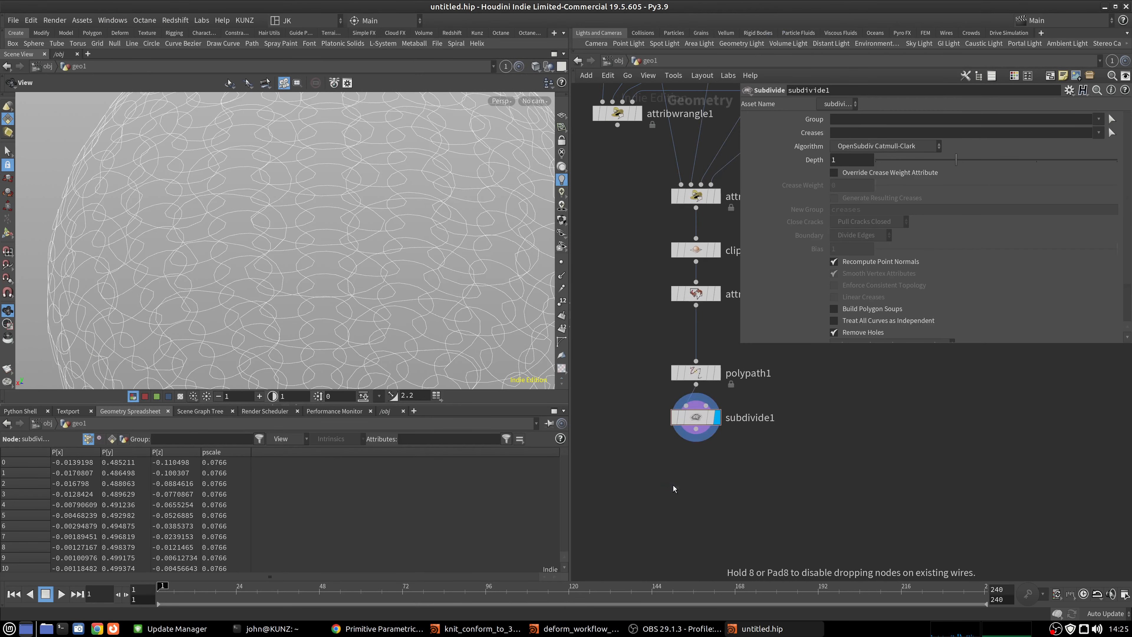
pyautogui.click(673, 486)
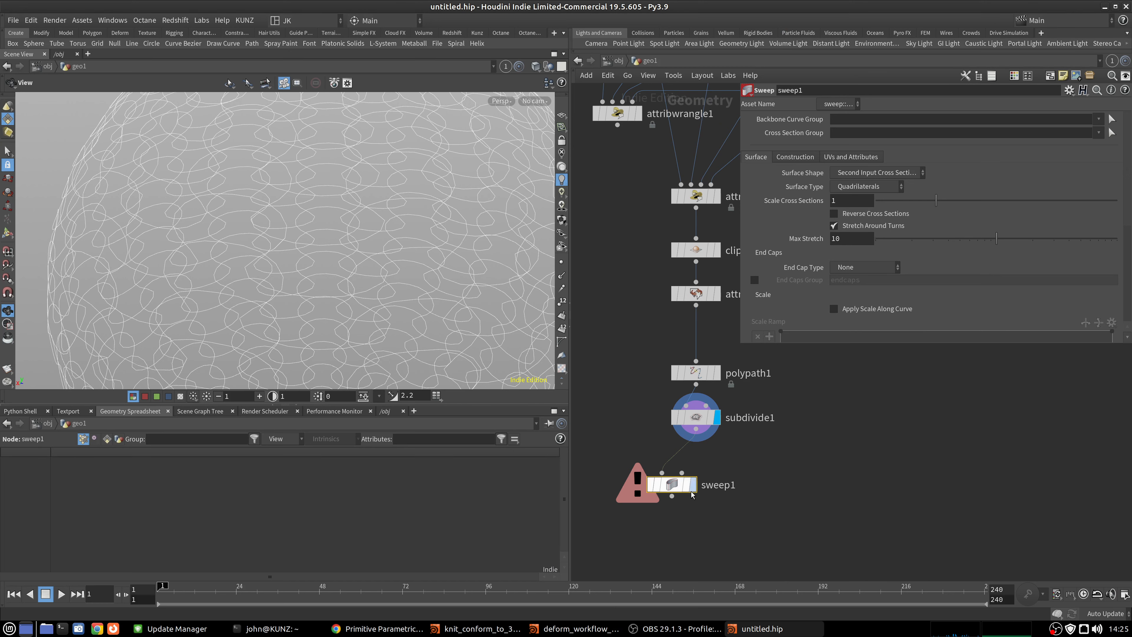
pyautogui.moveTo(691, 495); pyautogui.dragTo(715, 482)
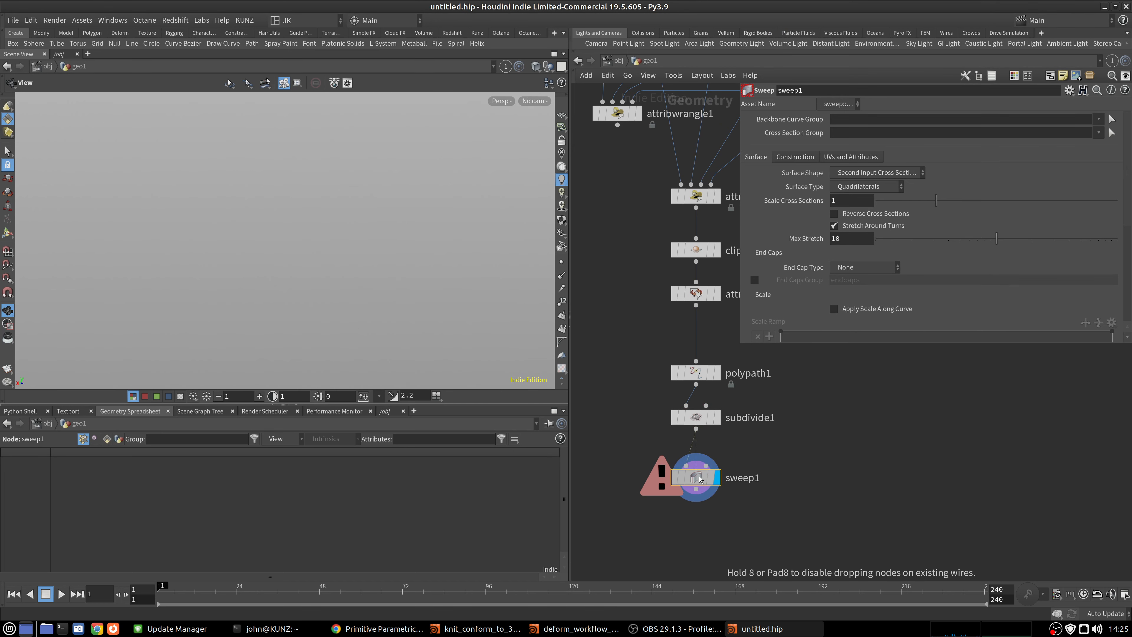
# Turn off Stretch Around Turns on sweep1 and set its surface shape to Round Tube.
pyautogui.click(848, 226)
pyautogui.click(864, 179)
pyautogui.click(867, 187)
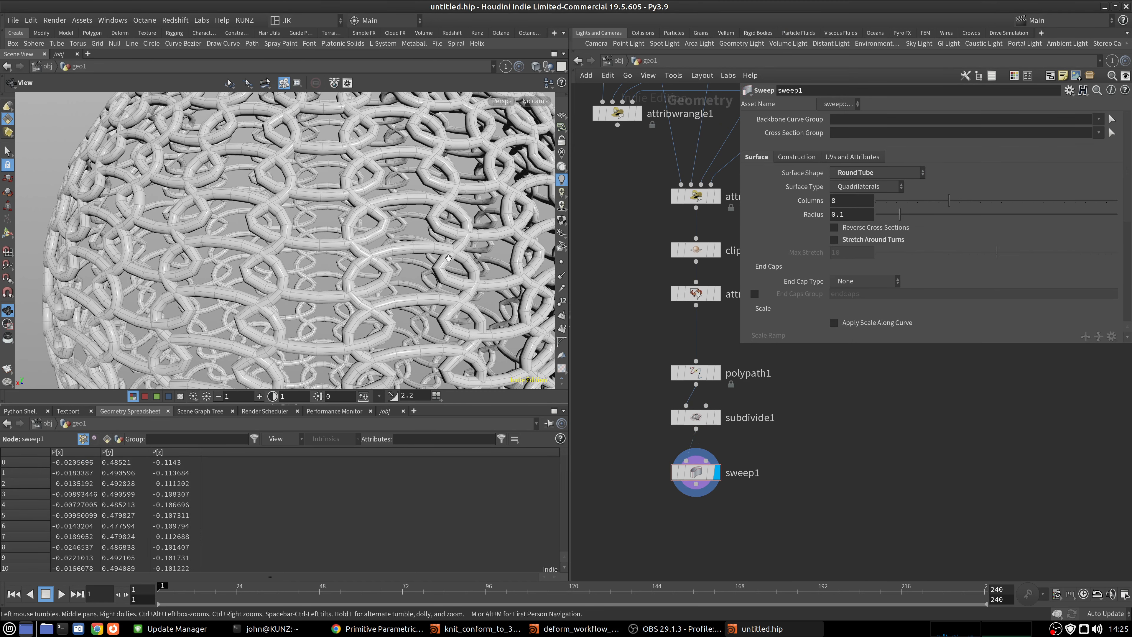
# Examine the swept knit tubes around the sphere from several angles and distances, checking how the loops connect.
pyautogui.press('h')
pyautogui.moveTo(362, 279); pyautogui.dragTo(315, 269)
pyautogui.scroll(3, 277, 303)
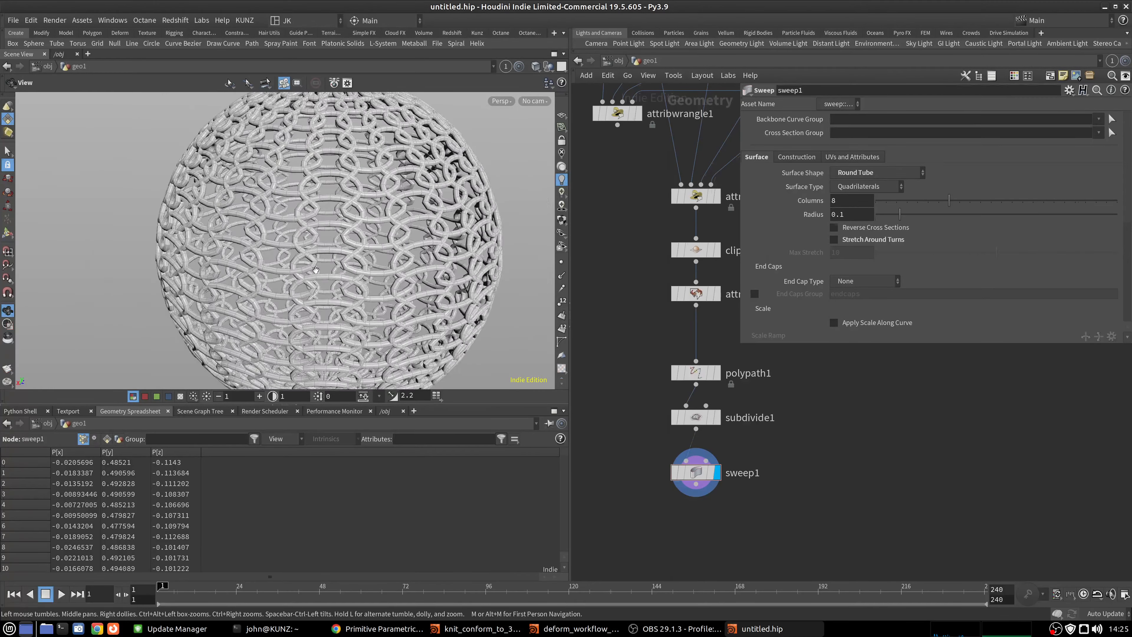
pyautogui.scroll(5, 363, 231)
pyautogui.scroll(-10, 361, 193)
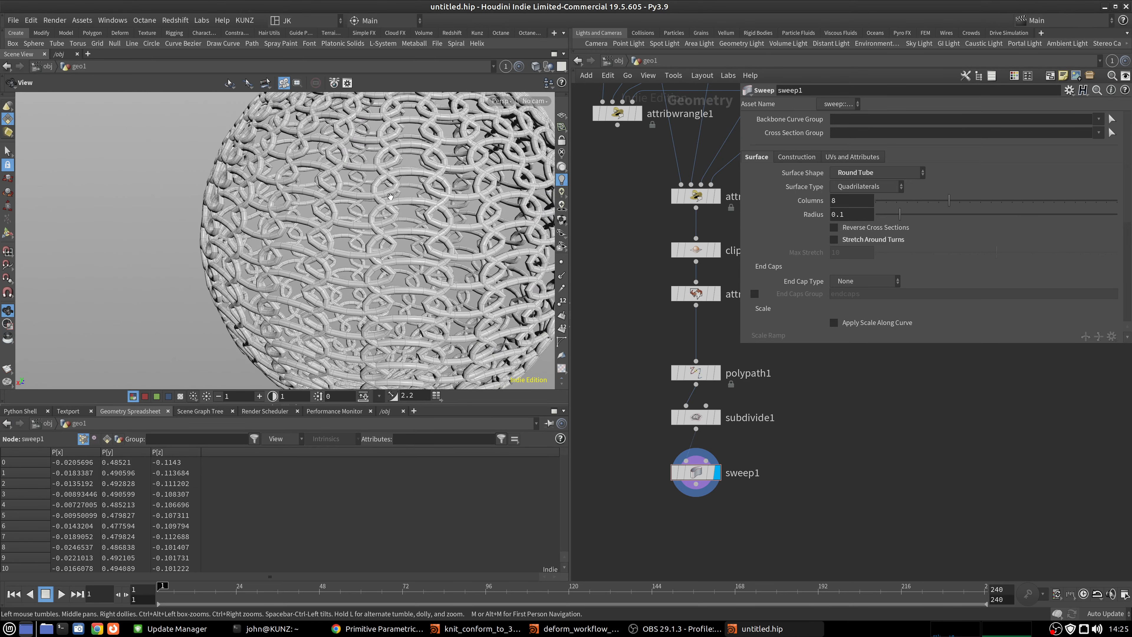
pyautogui.moveTo(391, 196); pyautogui.dragTo(388, 233)
pyautogui.scroll(-1, 372, 258)
pyautogui.scroll(2, 360, 273)
pyautogui.moveTo(358, 278); pyautogui.dragTo(360, 179)
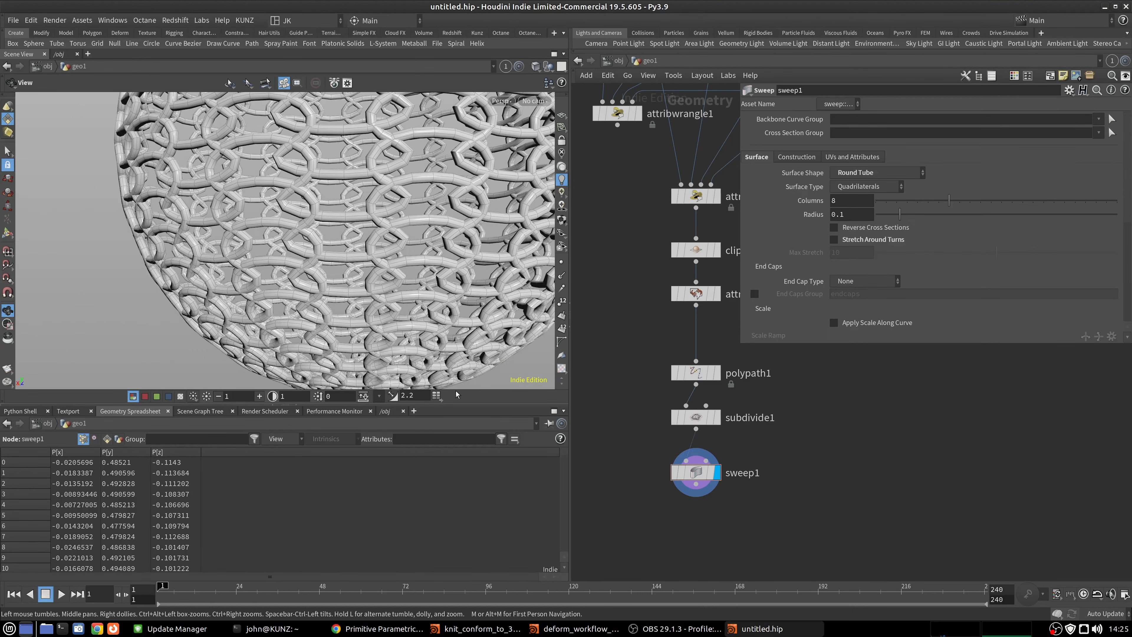
pyautogui.rightClick(1056, 629)
pyautogui.click(1068, 563)
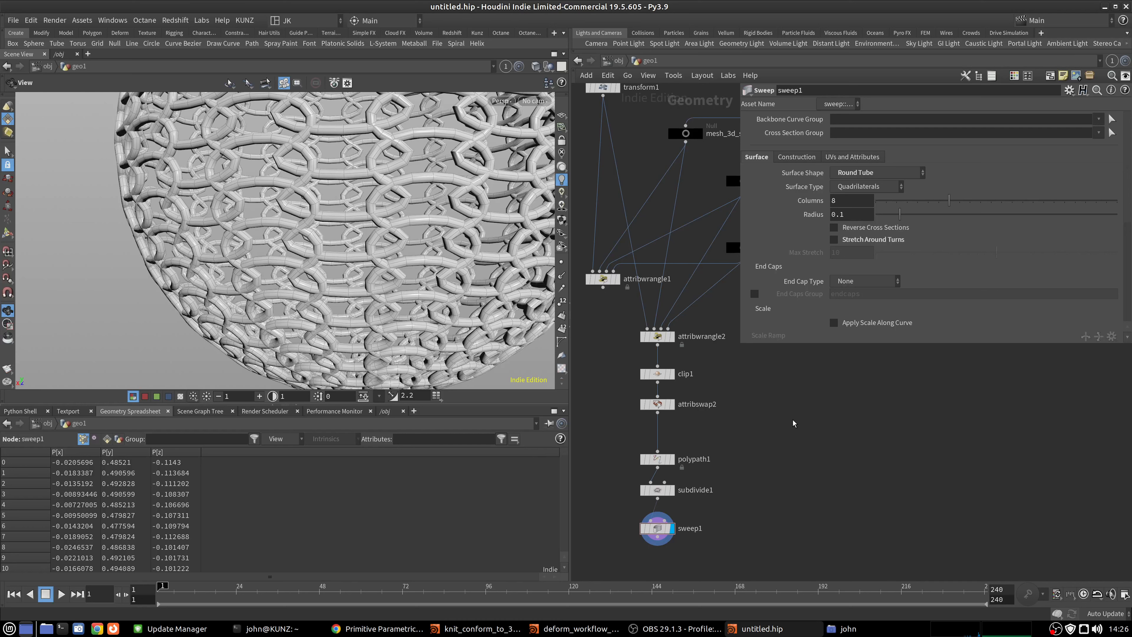
# Open attribwrangle2's VEX code and highlight v@rest at the start of its last line.
pyautogui.scroll(3, 711, 397)
pyautogui.click(640, 376)
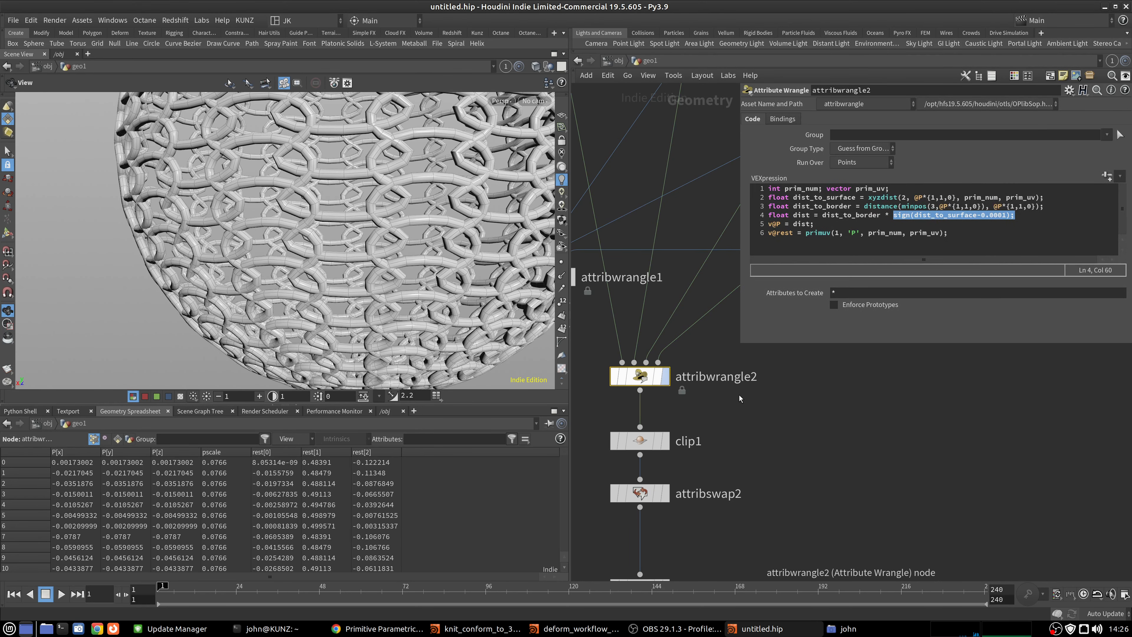
pyautogui.click(977, 248)
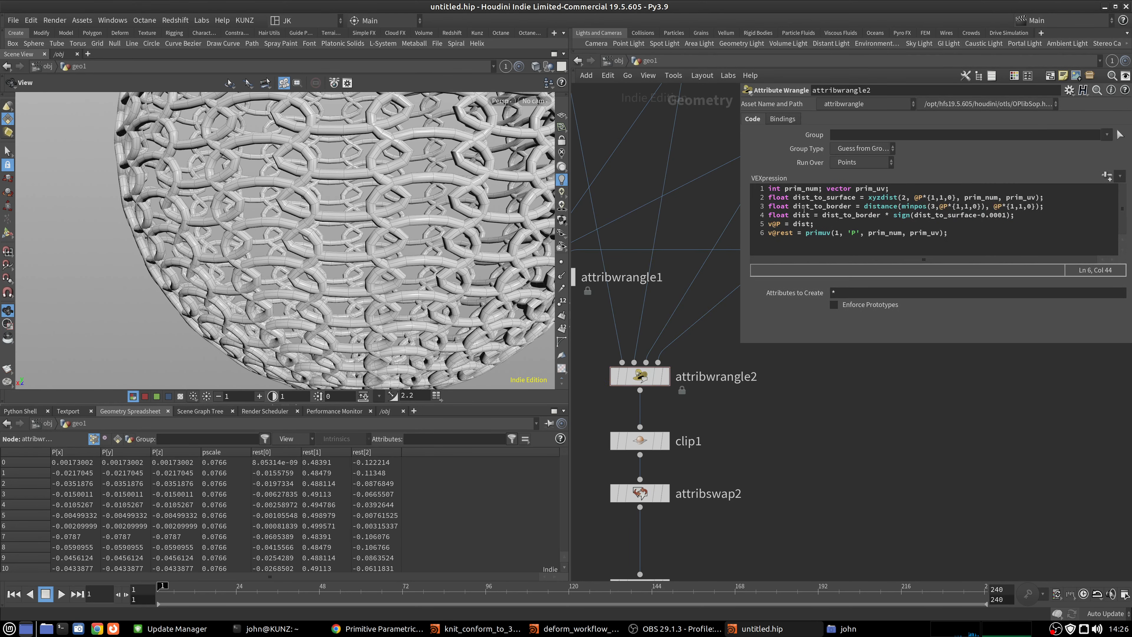
pyautogui.moveTo(794, 234); pyautogui.dragTo(768, 233)
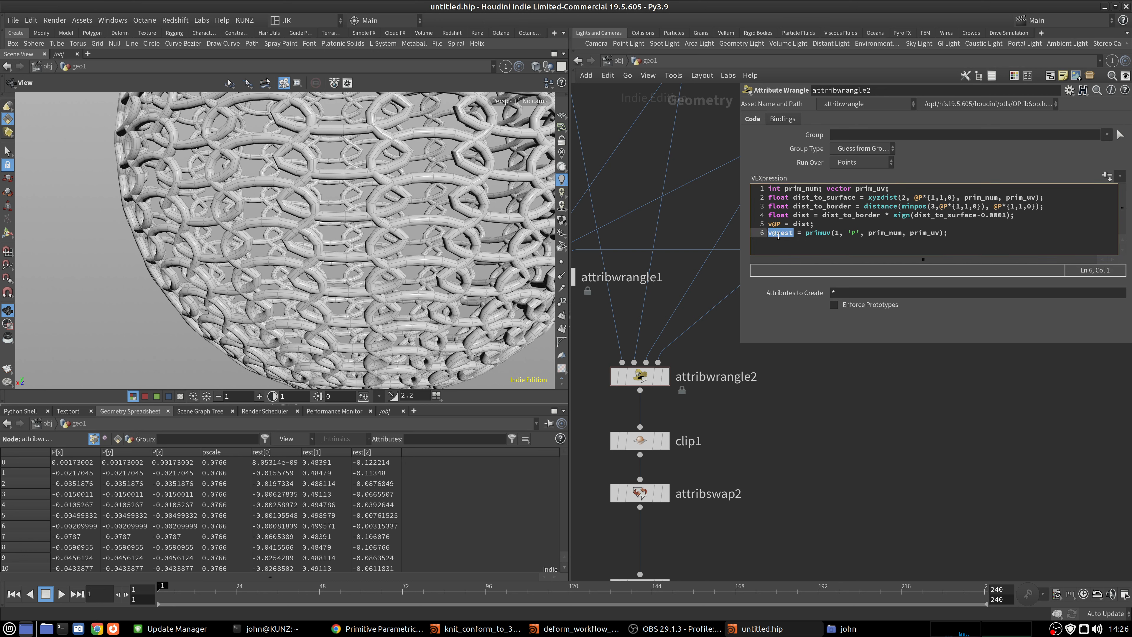
# Display the mesh_3d_space null and view the plain sphere mesh from the front.
pyautogui.scroll(-1, 787, 415)
pyautogui.moveTo(773, 416); pyautogui.dragTo(742, 510, button='middle')
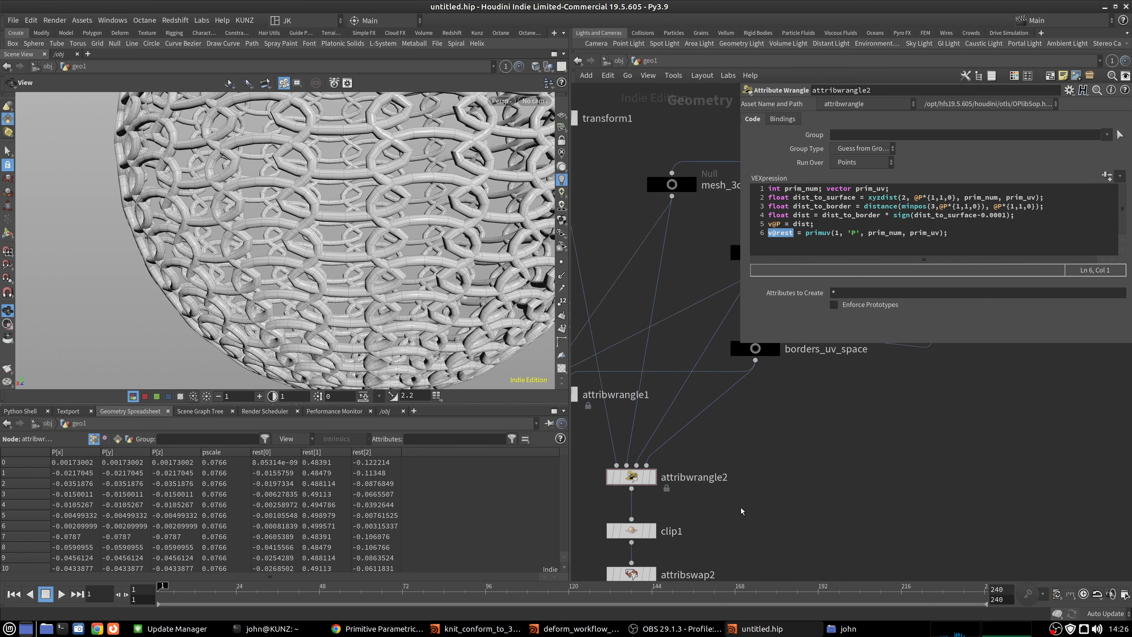
pyautogui.scroll(-1, 742, 511)
pyautogui.moveTo(687, 268); pyautogui.dragTo(672, 418, button='middle')
pyautogui.scroll(2, 705, 342)
pyautogui.click(682, 365)
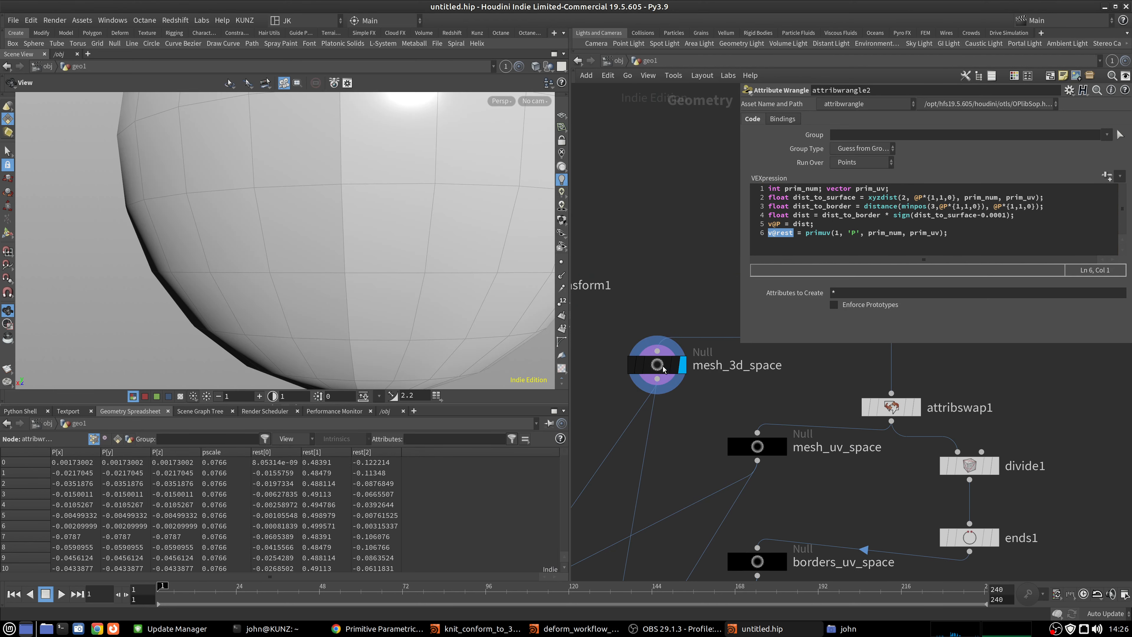
pyautogui.click(659, 365)
pyautogui.moveTo(374, 241); pyautogui.dragTo(354, 334, button='middle')
pyautogui.moveTo(355, 335); pyautogui.dragTo(248, 308, button='right')
pyautogui.moveTo(309, 227); pyautogui.dragTo(351, 232)
pyautogui.moveTo(351, 232); pyautogui.dragTo(349, 300, button='middle')
pyautogui.moveTo(364, 203); pyautogui.dragTo(427, 186, button='right')
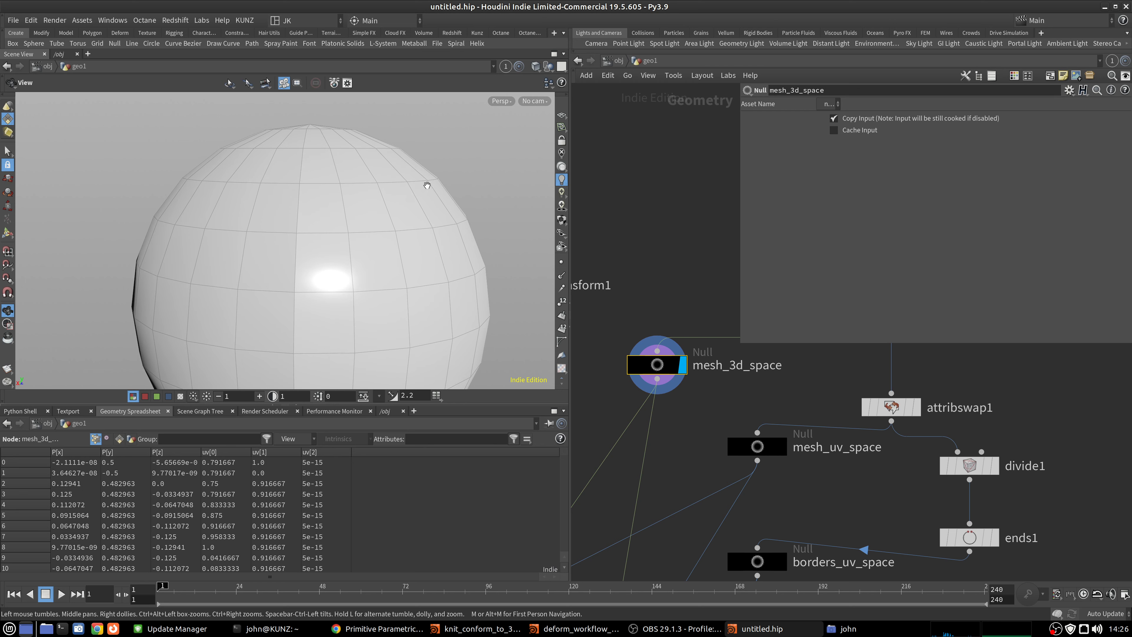
# Show the primitive normals on the sphere mesh and inspect their direction up close along its silhouette.
pyautogui.click(562, 276)
pyautogui.click(562, 276)
pyautogui.click(561, 315)
pyautogui.moveTo(324, 258); pyautogui.dragTo(361, 185)
pyautogui.scroll(6, 392, 184)
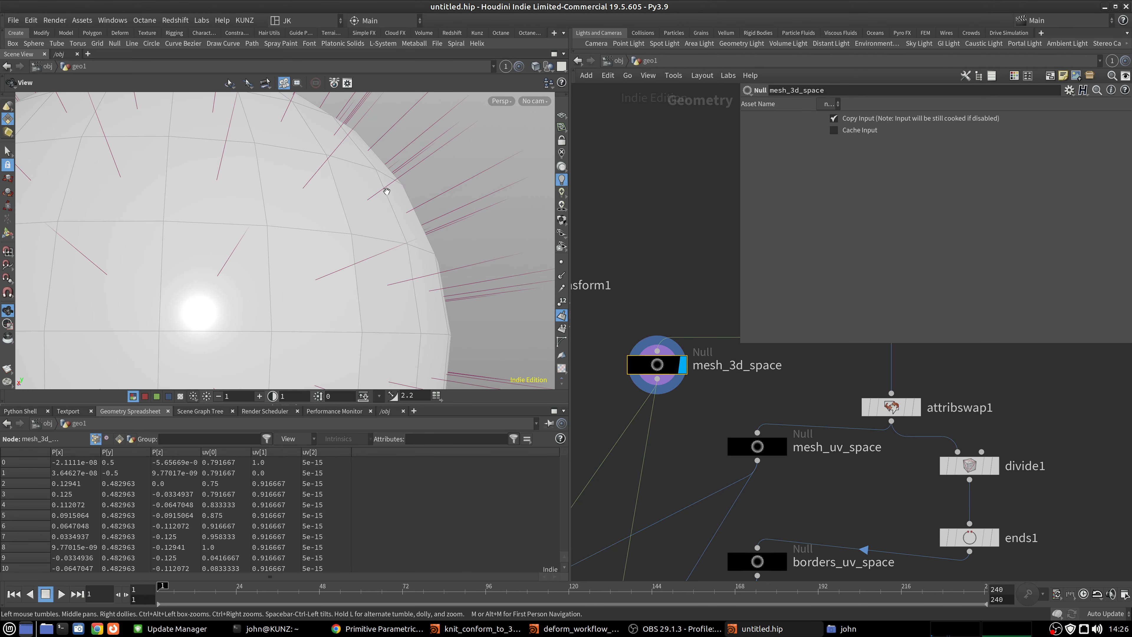
# Display transform1 and examine the flat knit curves edge-on to see their thickness along Z.
pyautogui.scroll(-4, 633, 374)
pyautogui.moveTo(629, 404); pyautogui.dragTo(703, 367, button='middle')
pyautogui.scroll(2, 703, 367)
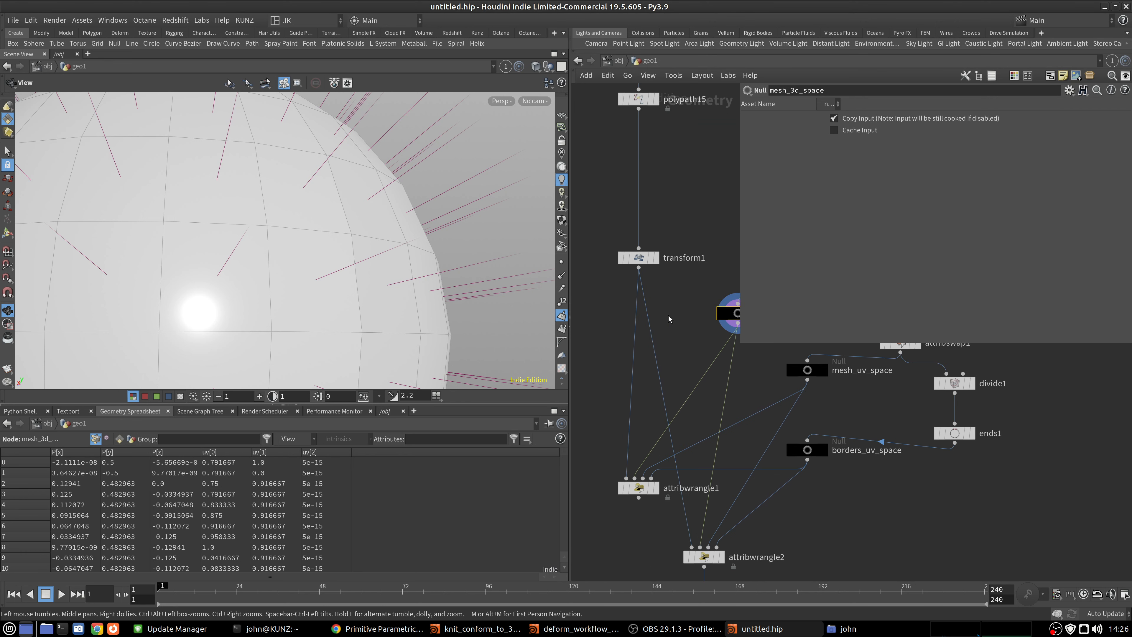
pyautogui.click(657, 258)
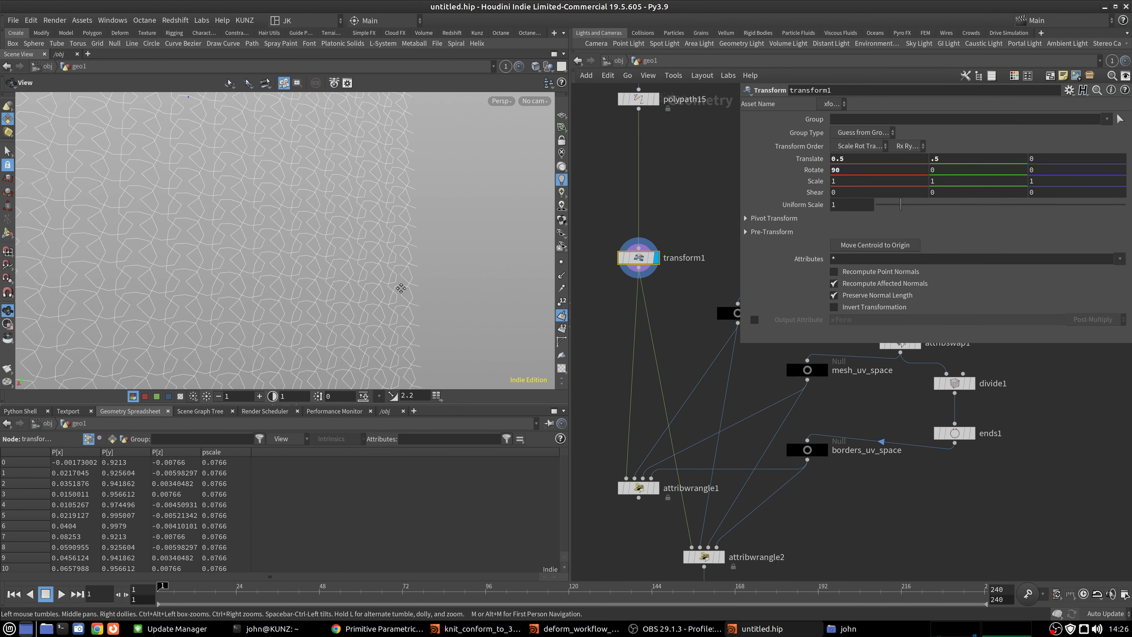
pyautogui.press('g')
pyautogui.moveTo(260, 240); pyautogui.dragTo(272, 160)
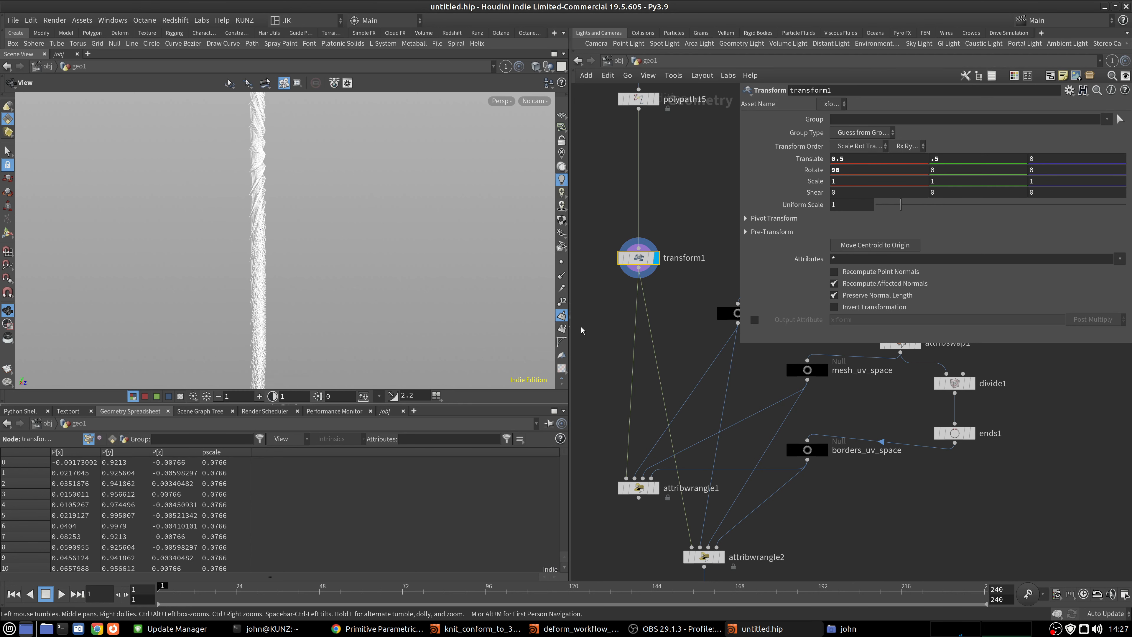
# Display attribwrangle2, switch to attribswap2 and frame the resulting curve sphere.
pyautogui.moveTo(687, 374); pyautogui.dragTo(678, 305, button='middle')
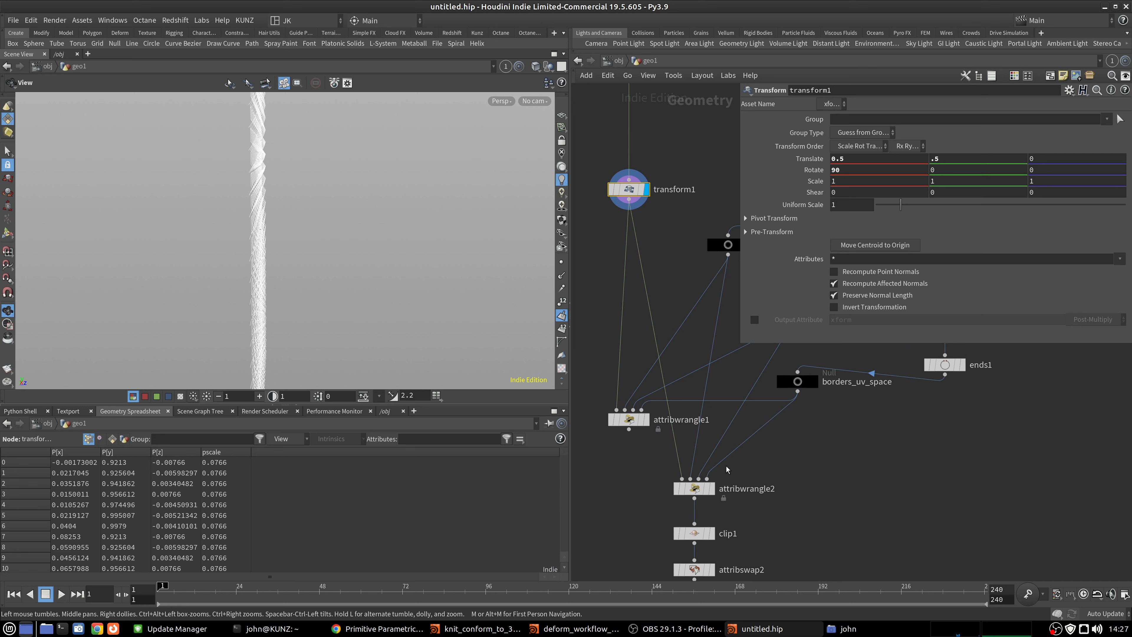
pyautogui.click(712, 489)
pyautogui.click(698, 489)
pyautogui.moveTo(803, 524); pyautogui.dragTo(772, 403, button='middle')
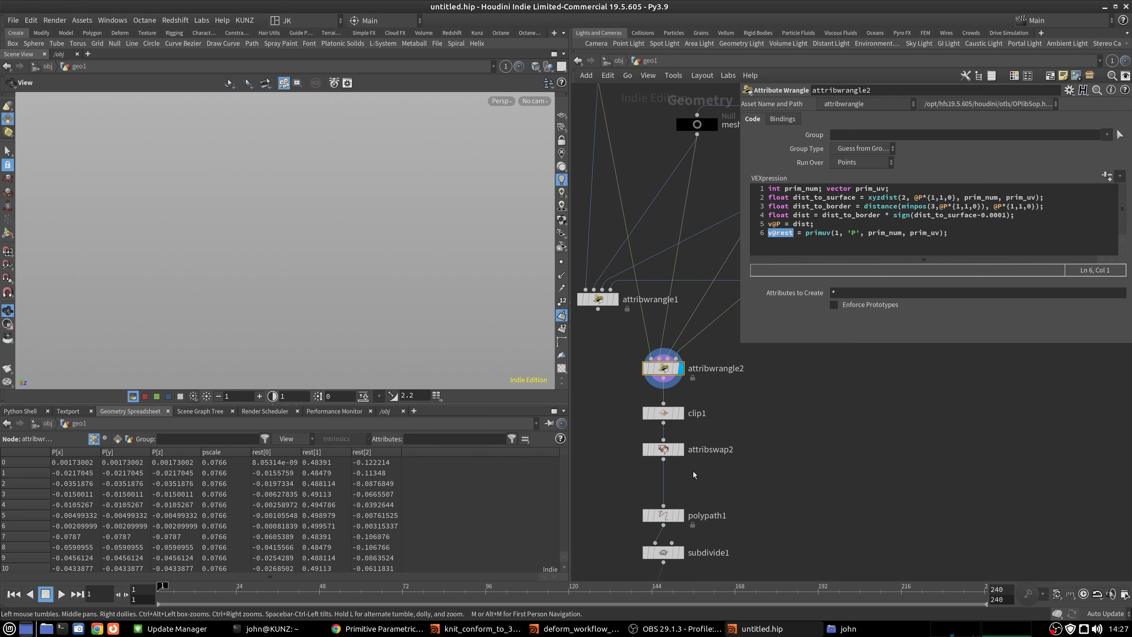
pyautogui.click(680, 449)
pyautogui.click(663, 449)
pyautogui.press('g')
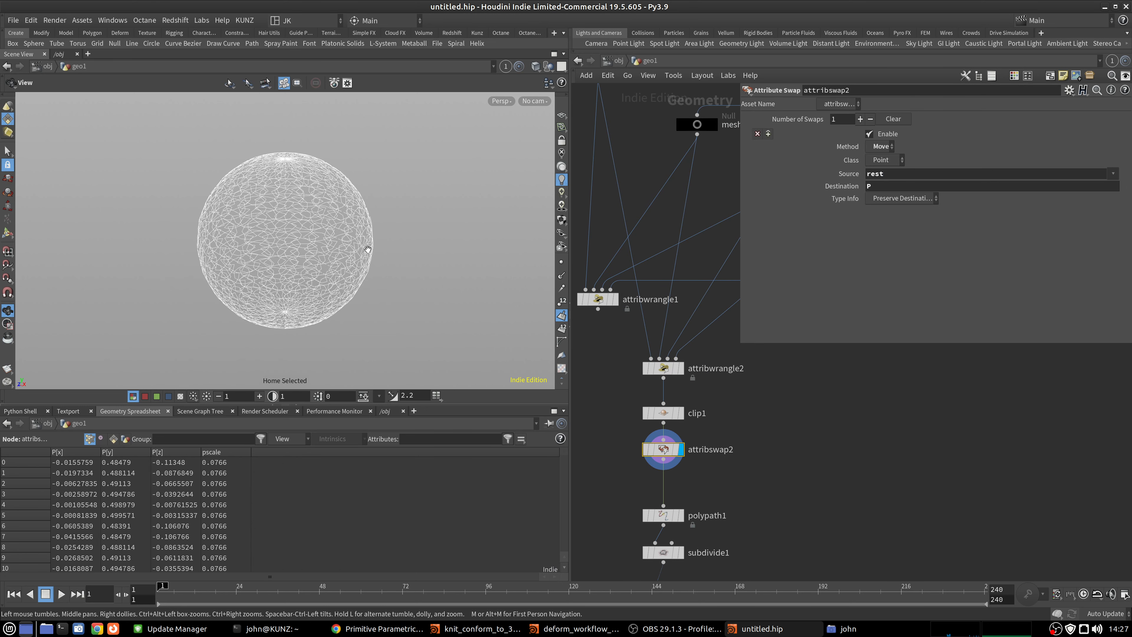
# Add a new line to attribwrangle2's VEX code starting with the prim_normal function.
pyautogui.click(668, 368)
pyautogui.click(980, 235)
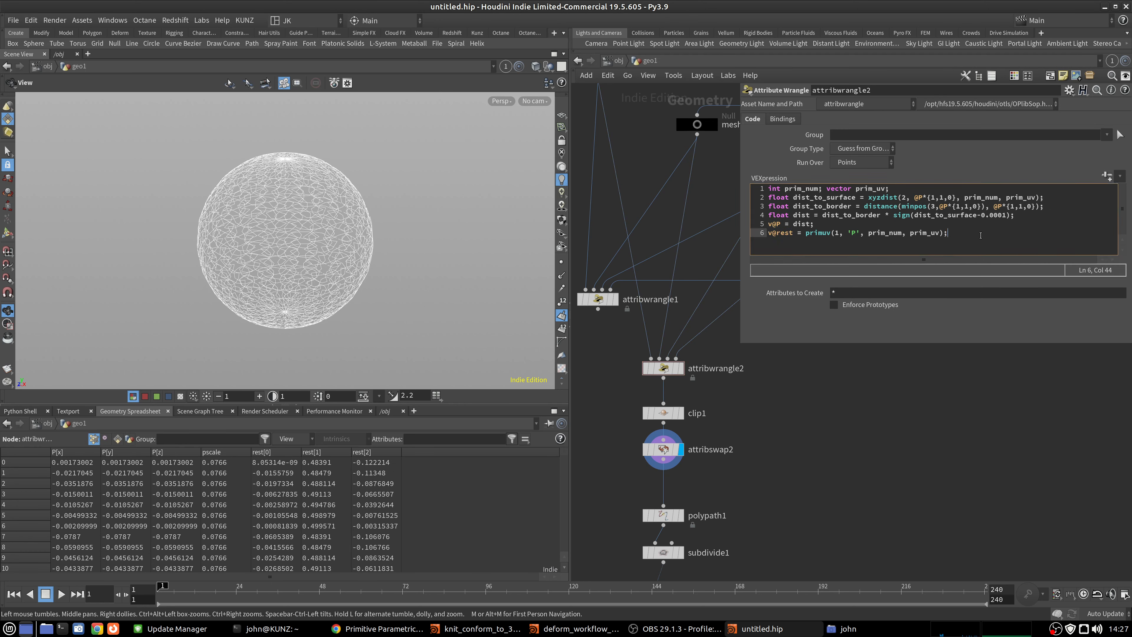
pyautogui.press('Return')
pyautogui.write('prim_')
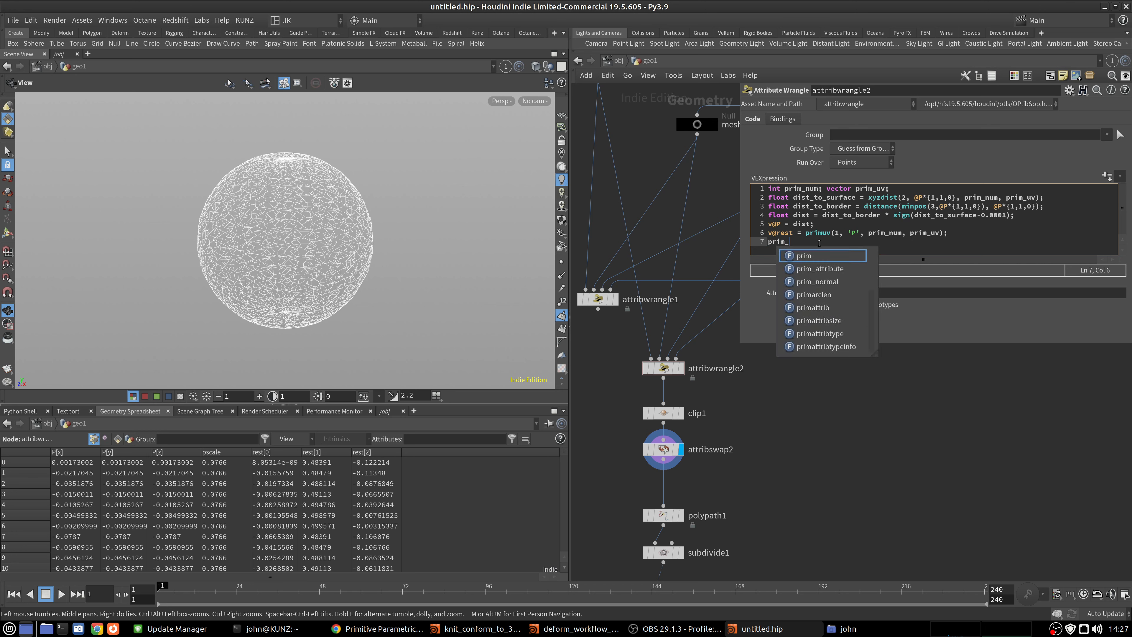
pyautogui.write('normal')
pyautogui.press('Down')
pyautogui.press('Return')
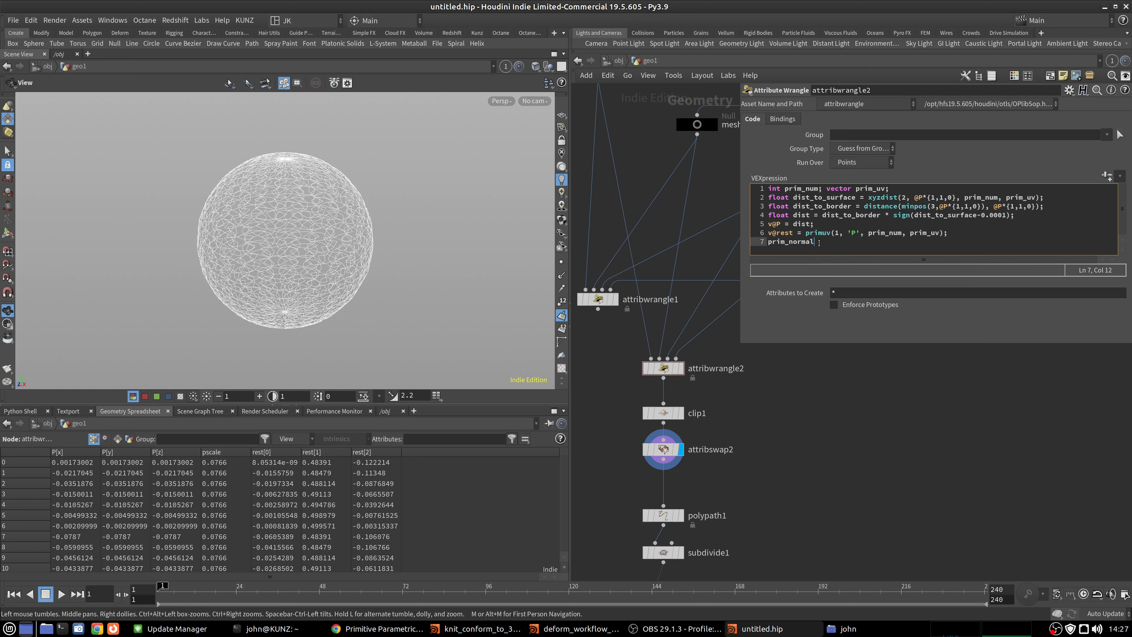
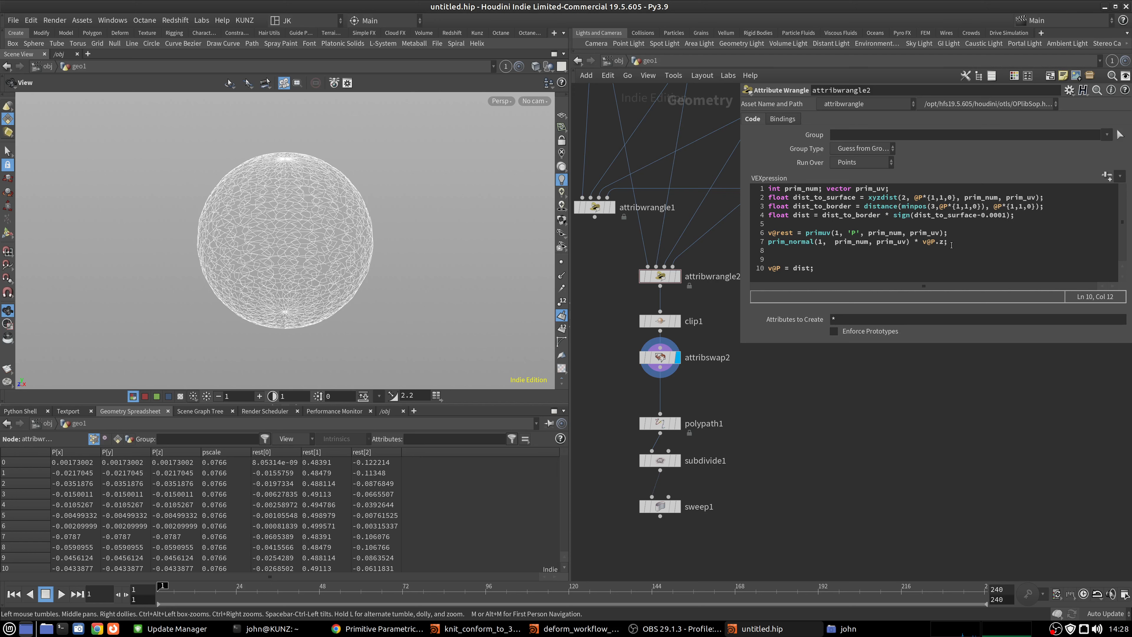
# Prefix the prim_normal line in attribwrangle2 with v@rest += and apply the code.
pyautogui.moveTo(797, 232); pyautogui.dragTo(764, 233)
pyautogui.click(769, 243)
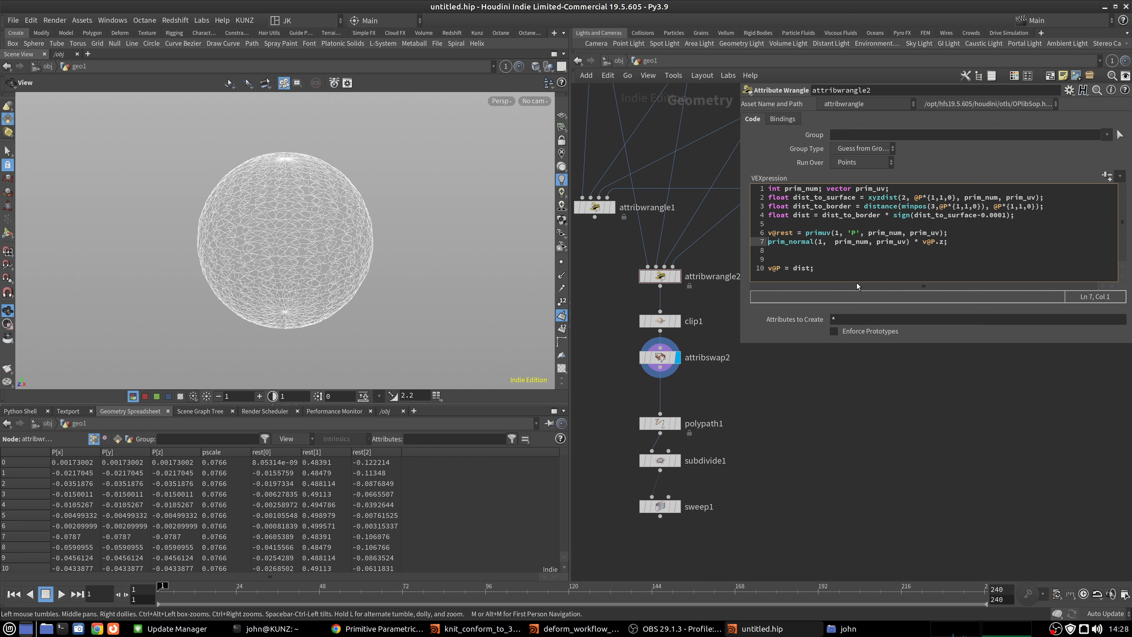
pyautogui.write('v@rest')
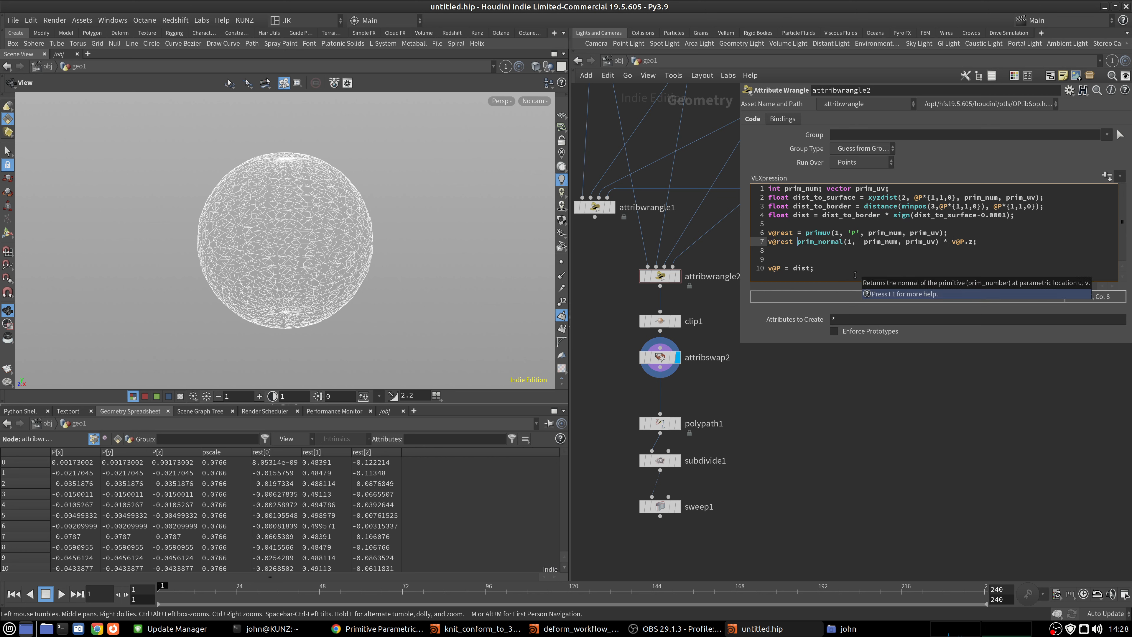
pyautogui.write('+=')
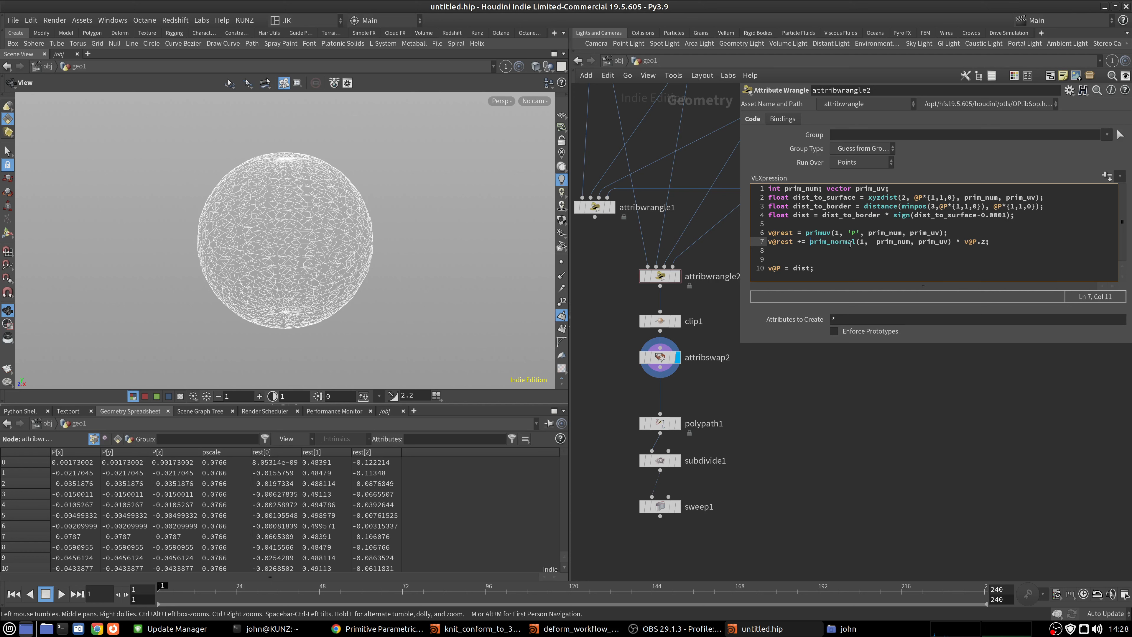
pyautogui.click(858, 422)
pyautogui.scroll(3, 330, 181)
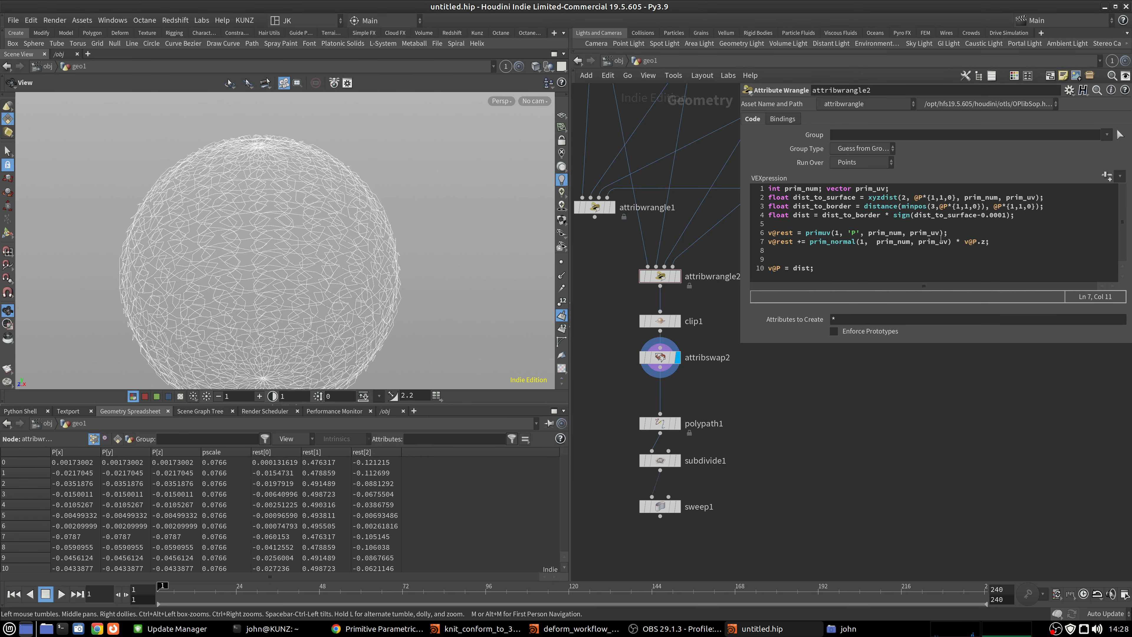
# Display transform1 and try scaling the knit curves along individual axes, including 2.2 in Y, undoing each change.
pyautogui.moveTo(667, 275); pyautogui.dragTo(703, 399, button='middle')
pyautogui.moveTo(656, 114); pyautogui.dragTo(663, 186, button='middle')
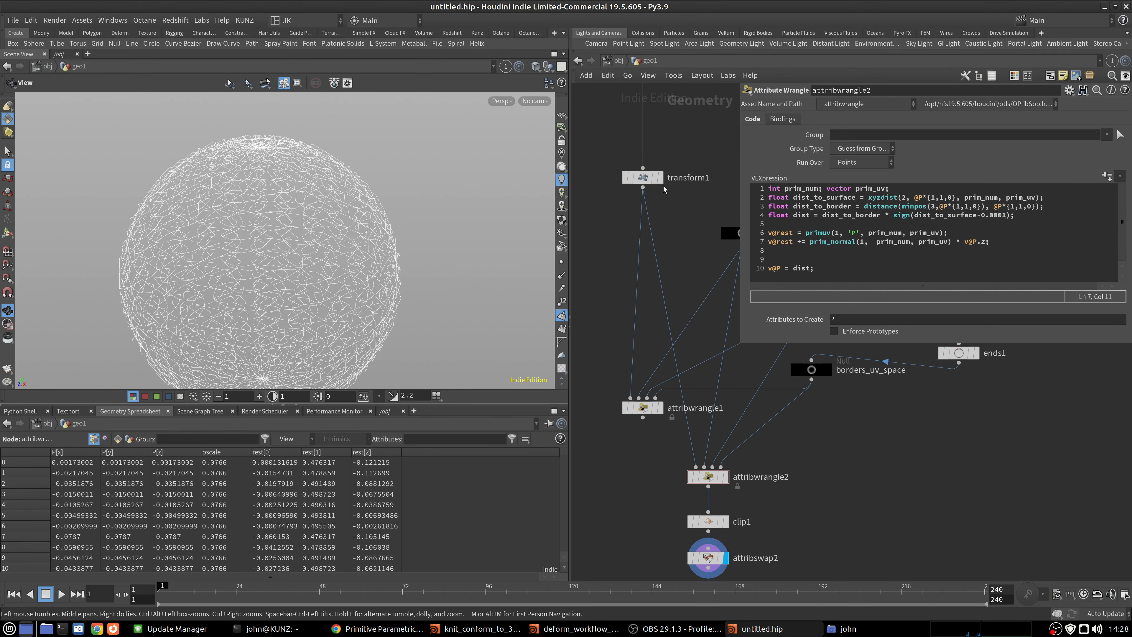
pyautogui.click(661, 178)
pyautogui.moveTo(436, 204); pyautogui.dragTo(414, 181)
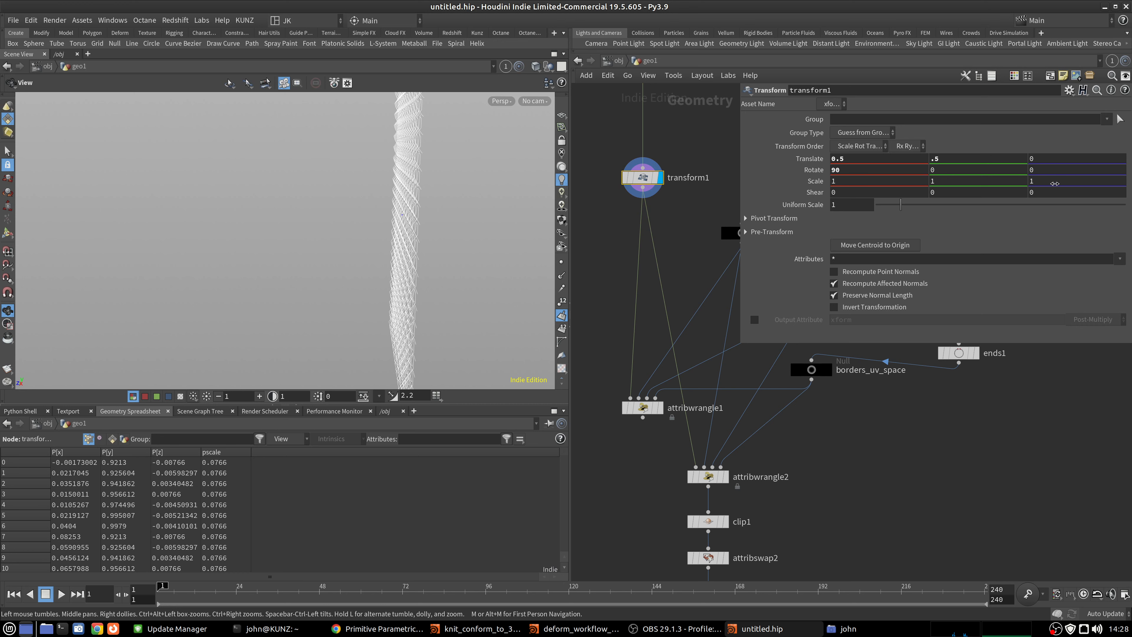
pyautogui.moveTo(1054, 183); pyautogui.dragTo(1104, 187, button='middle')
pyautogui.hotkey('ctrl', 'z')
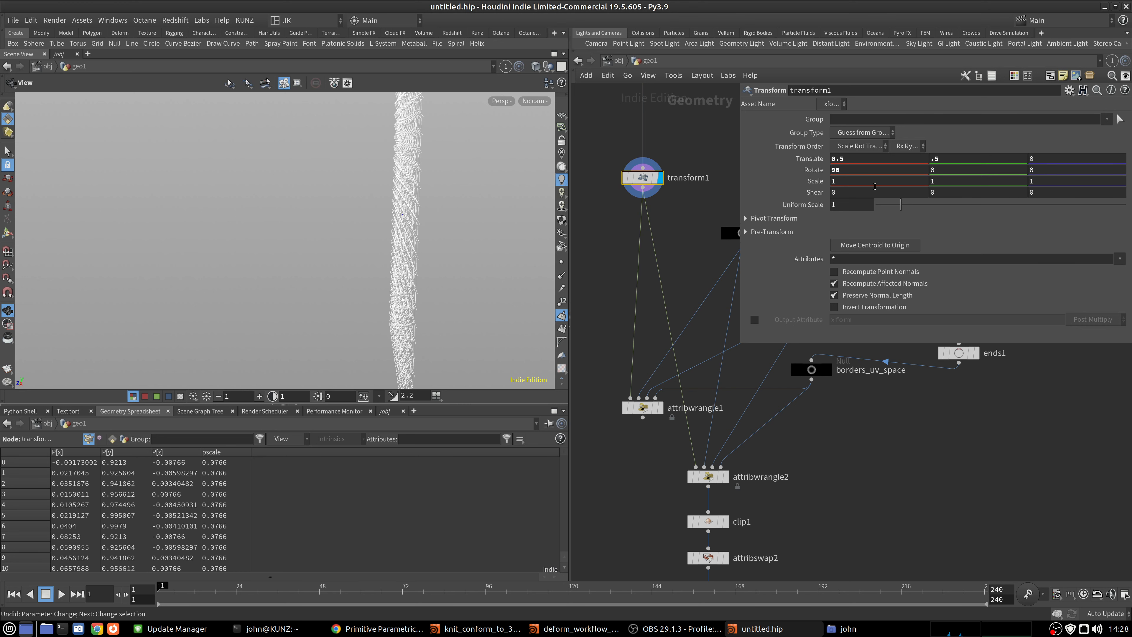
pyautogui.moveTo(872, 183); pyautogui.dragTo(996, 186, button='middle')
pyautogui.hotkey('ctrl', 'z')
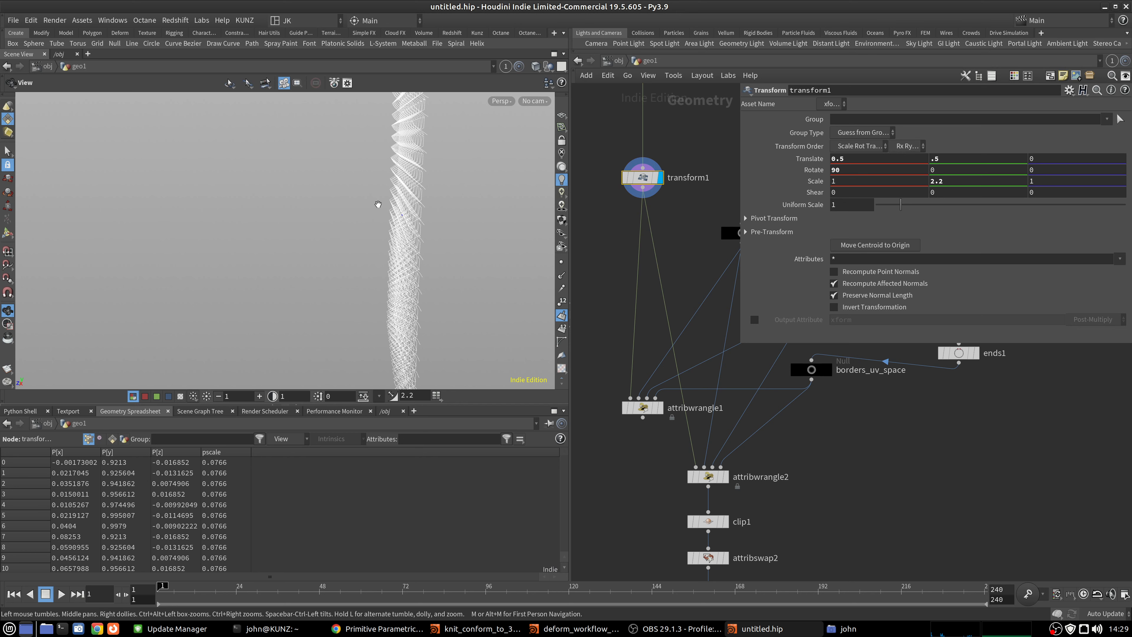
pyautogui.hotkey('ctrl', 'z')
# Display polypath1 and try changing transform1's Y scale while watching the curve sphere, undoing the change.
pyautogui.moveTo(695, 446); pyautogui.dragTo(683, 378, button='middle')
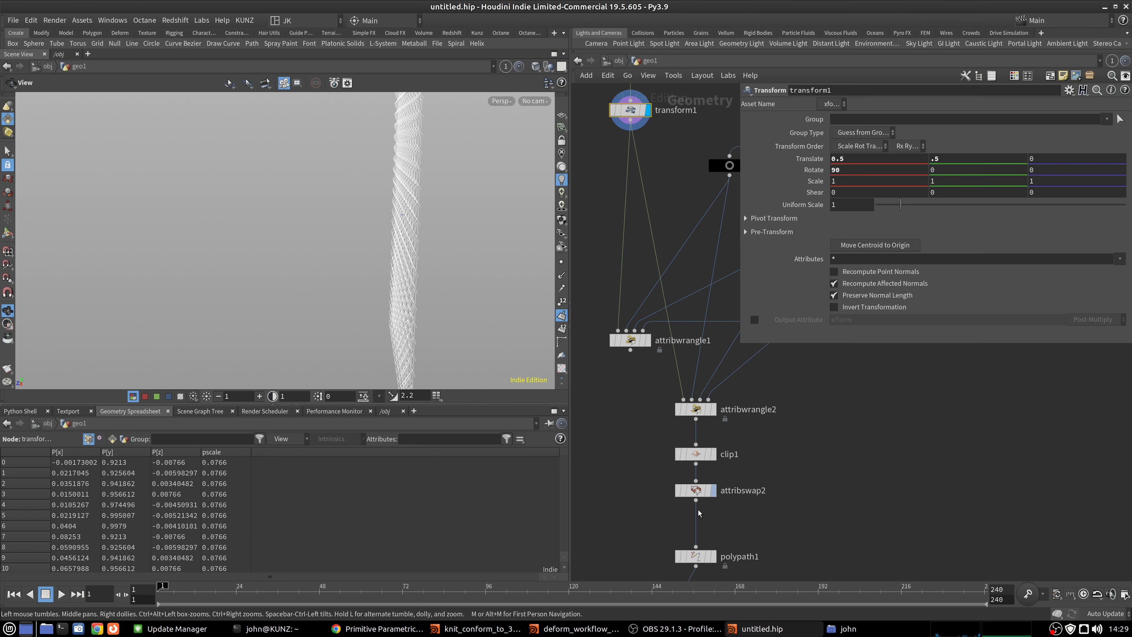
pyautogui.click(713, 556)
pyautogui.click(695, 556)
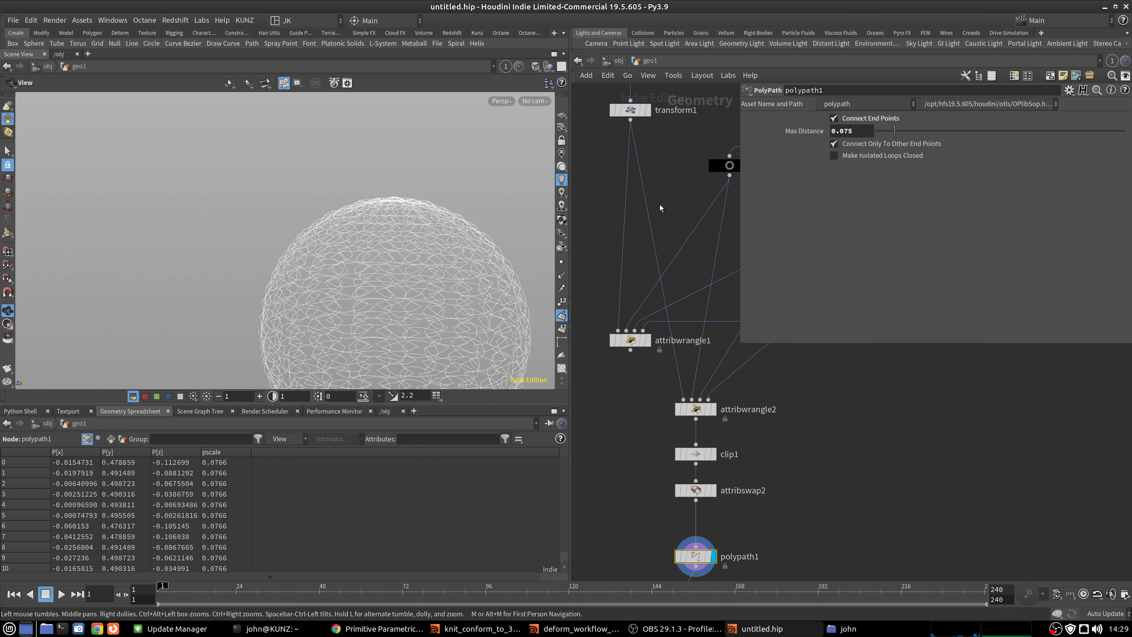
pyautogui.click(632, 114)
pyautogui.moveTo(982, 184); pyautogui.dragTo(1047, 198, button='middle')
pyautogui.hotkey('ctrl', 'z')
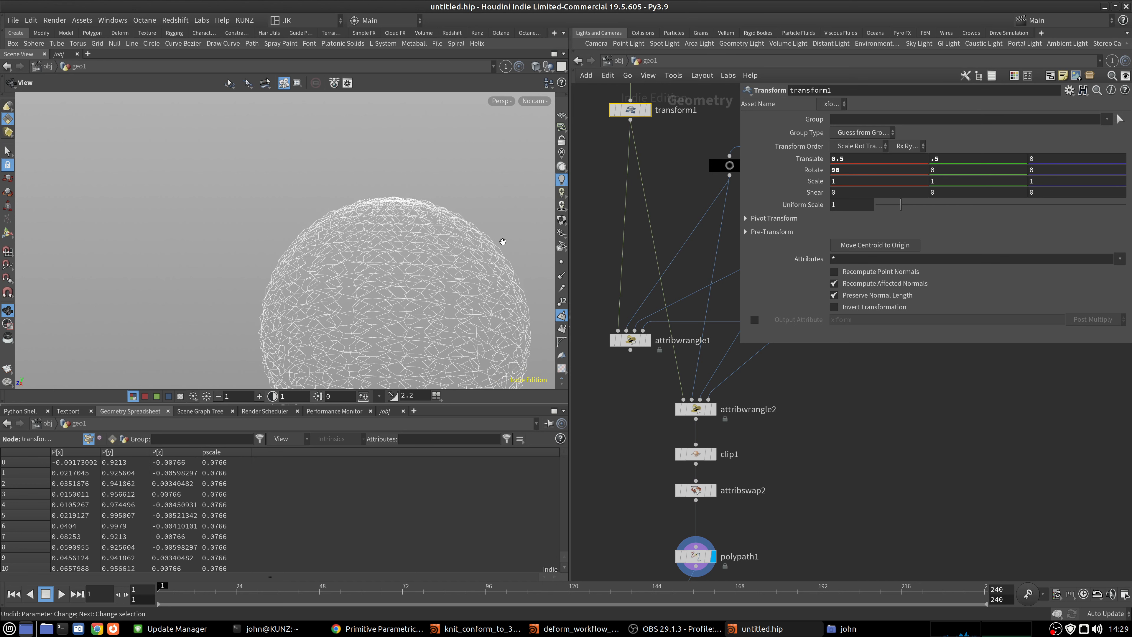
# Display sweep1 and examine the interlocking yarn tubes at the sphere's side and pole from several angles and distances.
pyautogui.press('g')
pyautogui.moveTo(820, 566); pyautogui.dragTo(810, 414, button='middle')
pyautogui.click(704, 488)
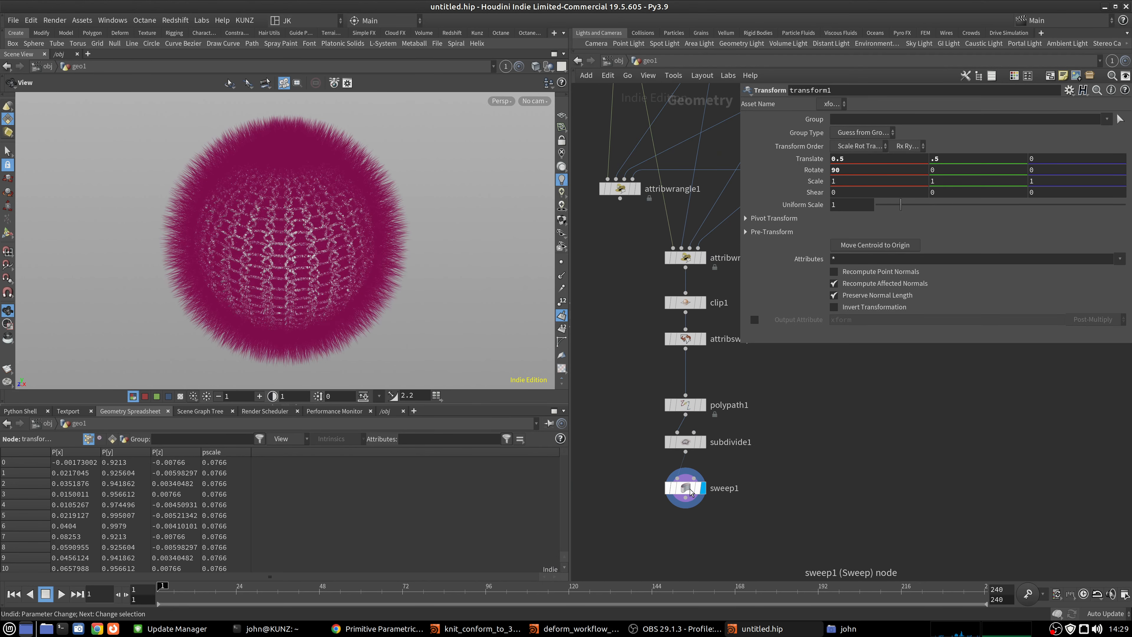
pyautogui.scroll(6, 335, 241)
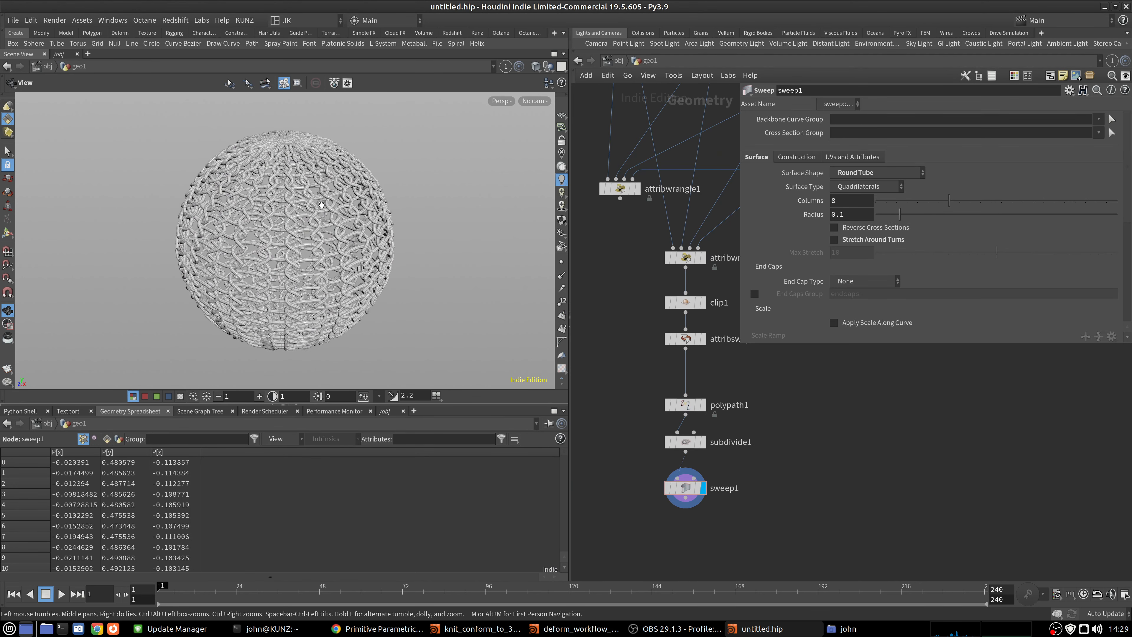
pyautogui.scroll(6, 335, 240)
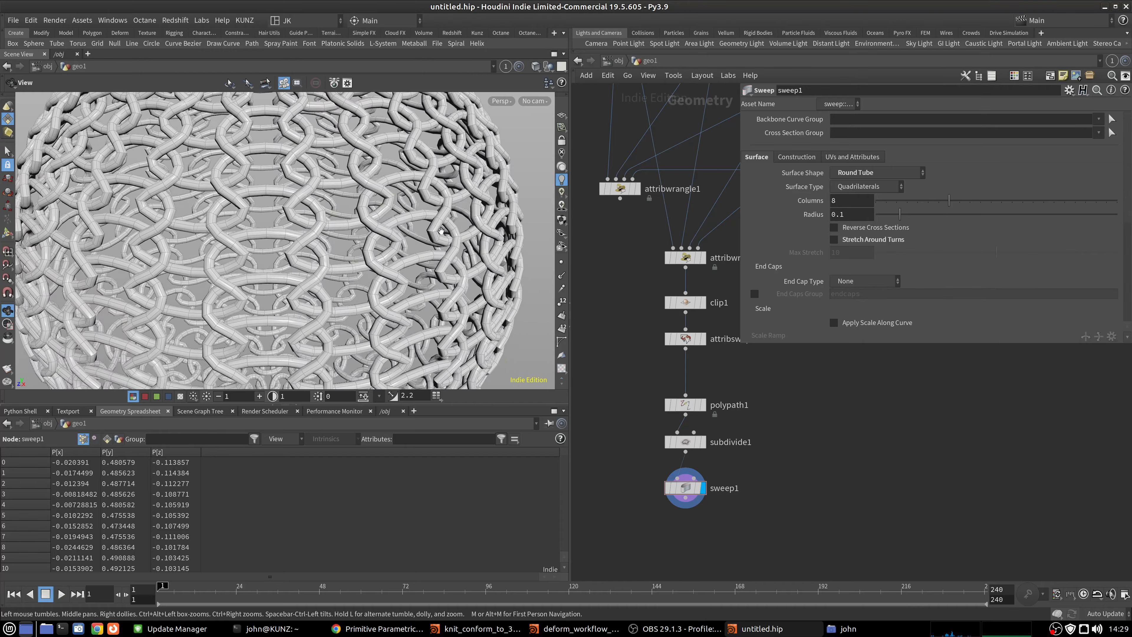
pyautogui.moveTo(469, 264); pyautogui.dragTo(458, 373)
pyautogui.scroll(-8, 426, 229)
pyautogui.moveTo(364, 236); pyautogui.dragTo(388, 262)
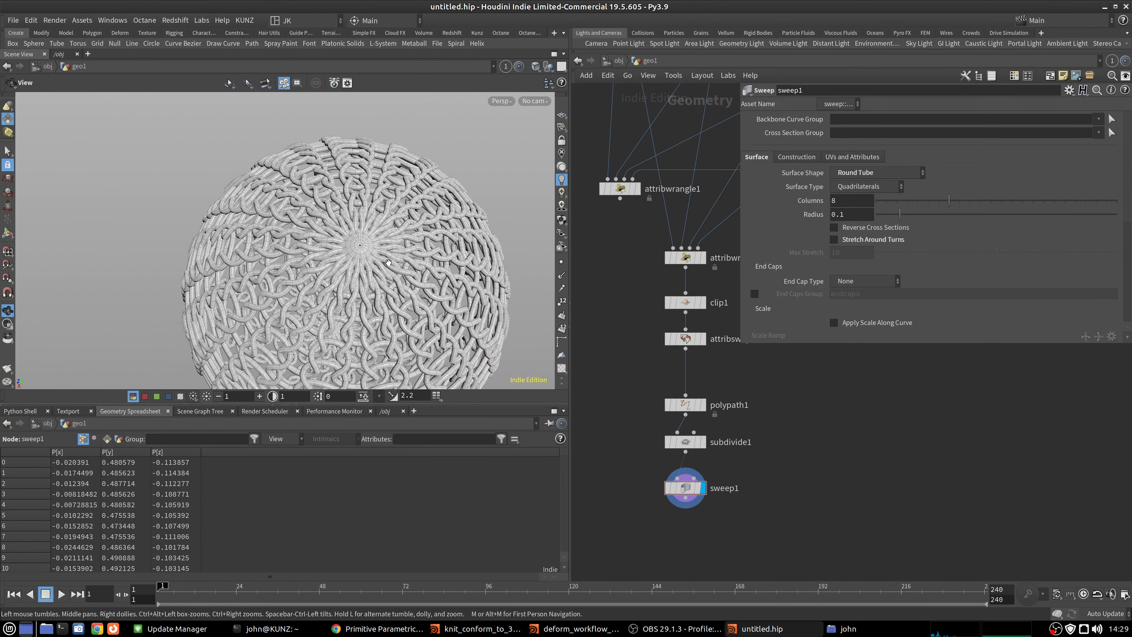
pyautogui.scroll(5, 385, 246)
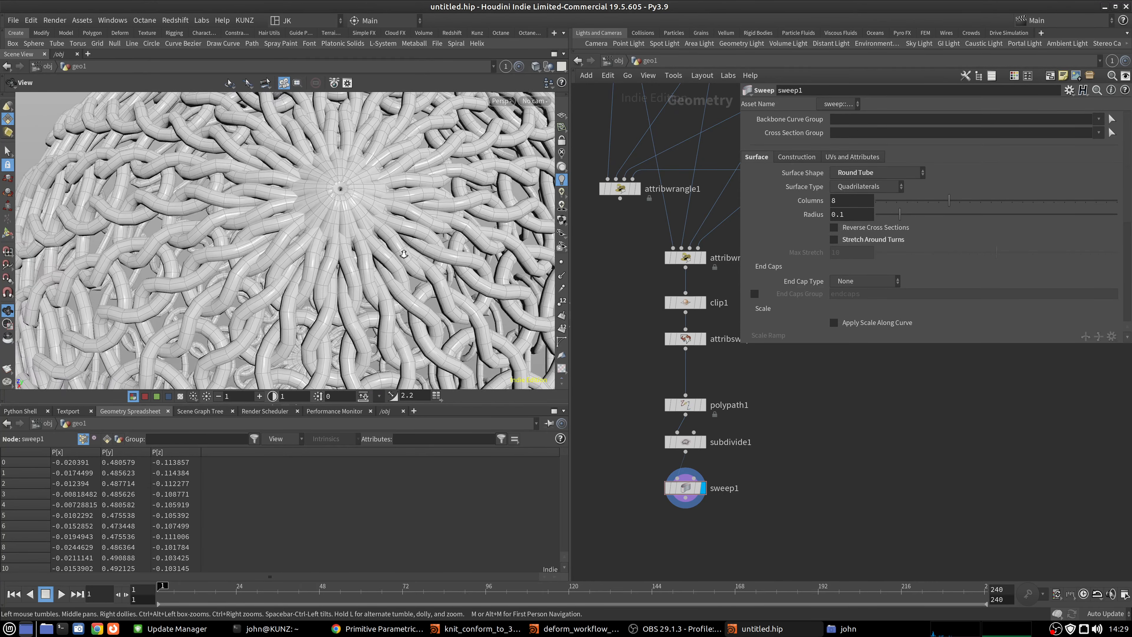
pyautogui.moveTo(306, 234); pyautogui.dragTo(369, 161, button='middle')
pyautogui.moveTo(261, 236); pyautogui.dragTo(342, 199)
pyautogui.moveTo(342, 199); pyautogui.dragTo(353, 187, button='right')
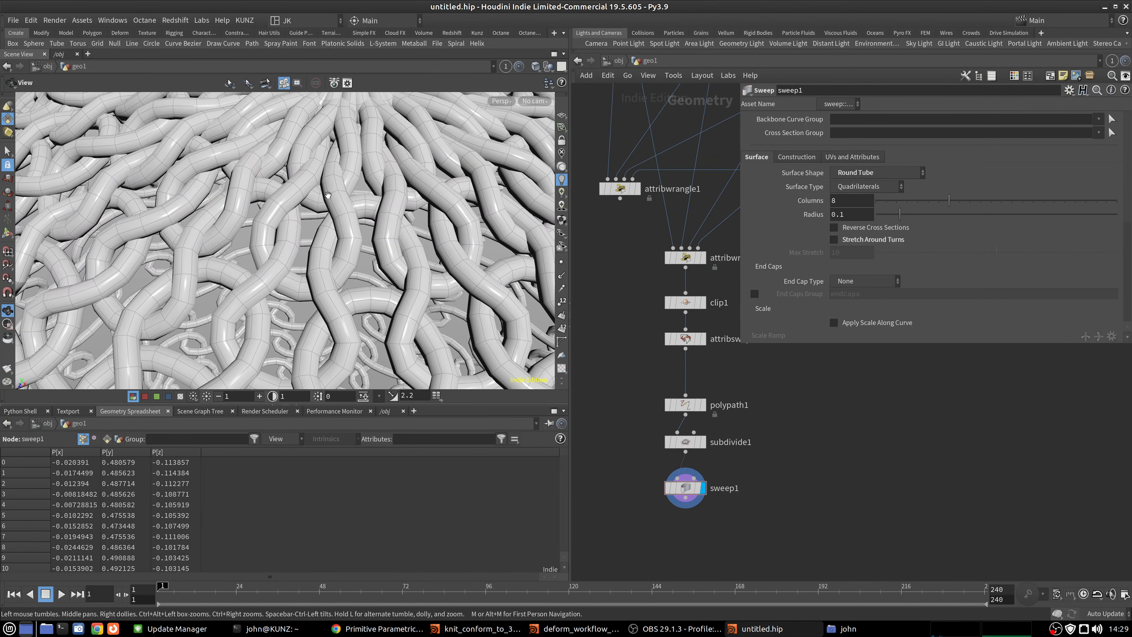
# Display transform1 and frame the whole flat knit pattern.
pyautogui.scroll(-3, 651, 356)
pyautogui.scroll(3, 658, 166)
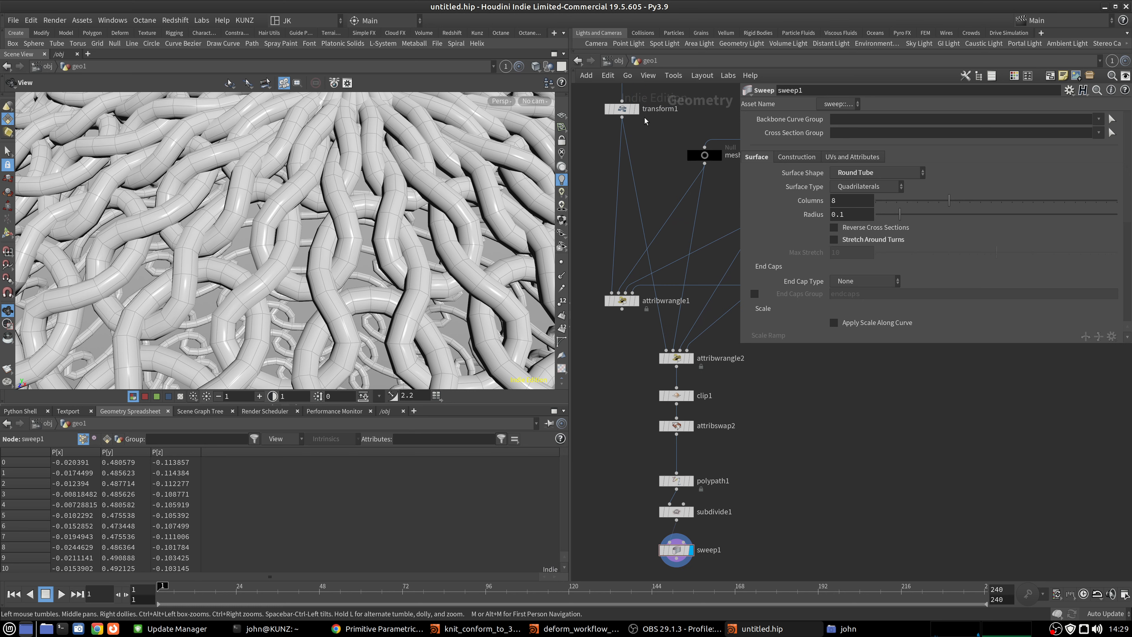
pyautogui.click(636, 109)
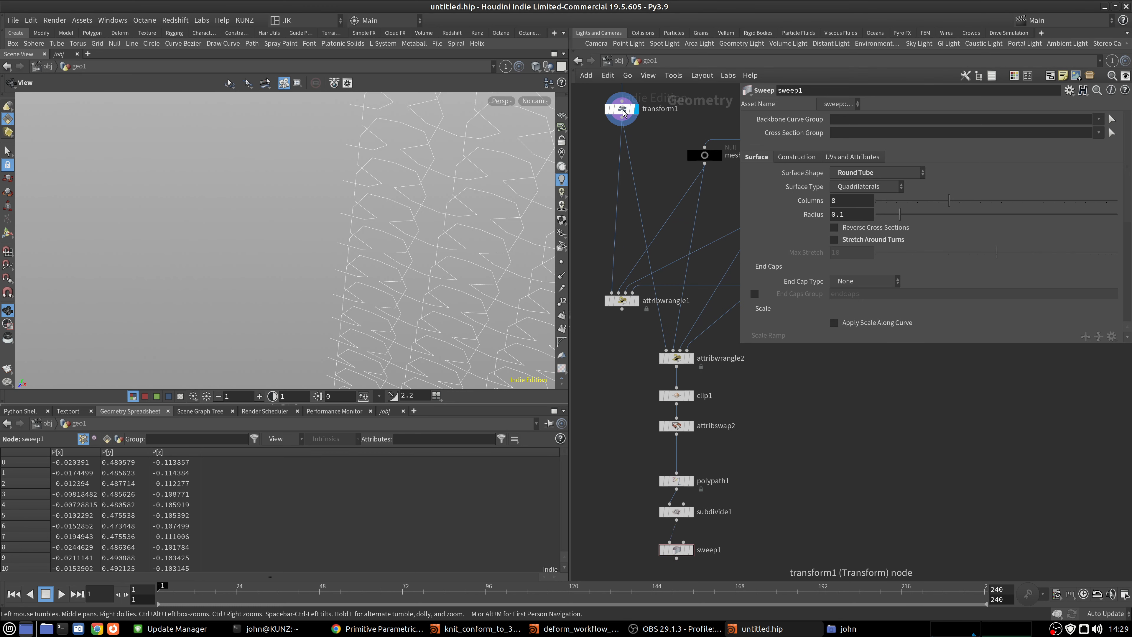
pyautogui.press('g')
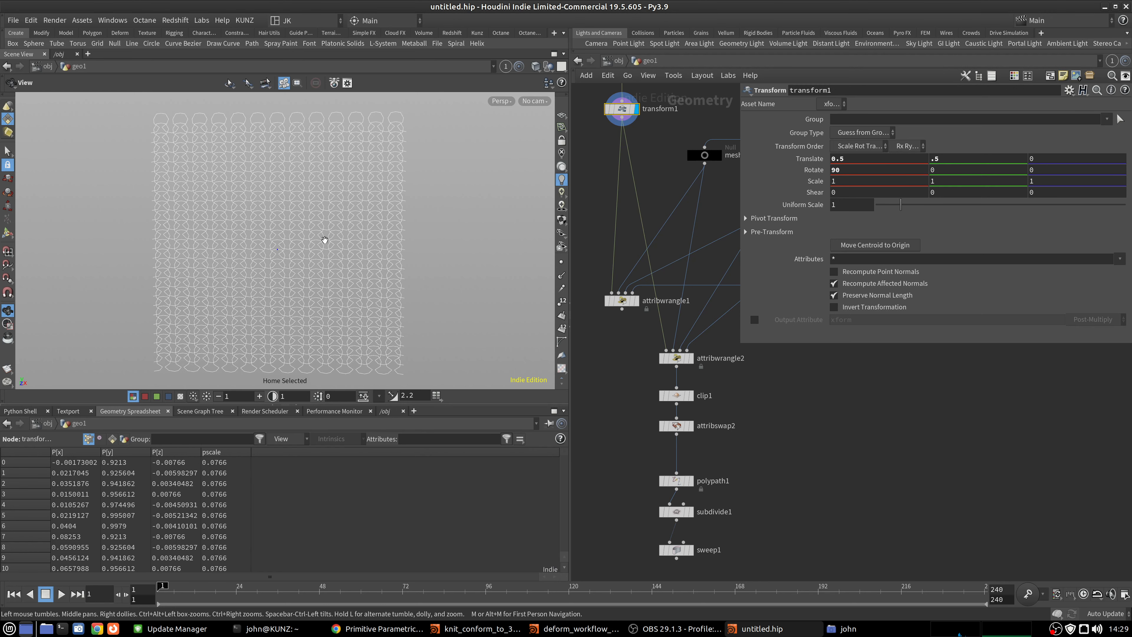
pyautogui.moveTo(656, 438); pyautogui.dragTo(646, 370, button='middle')
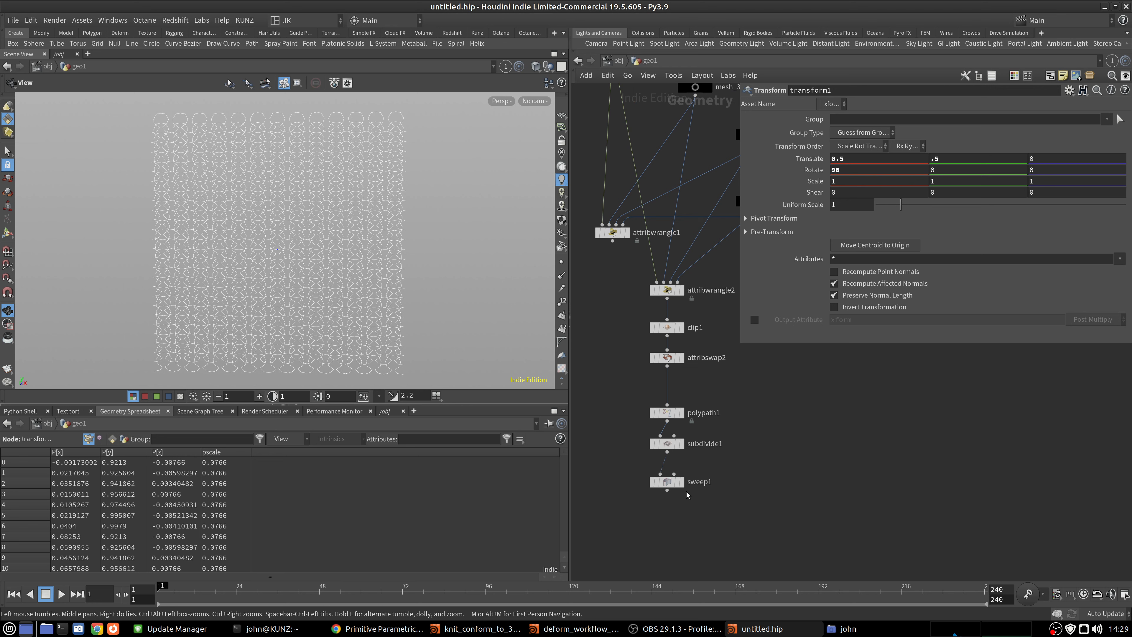
# Display sweep1 and examine the yarn tubes on the knitted sphere up close.
pyautogui.click(680, 481)
pyautogui.press('g')
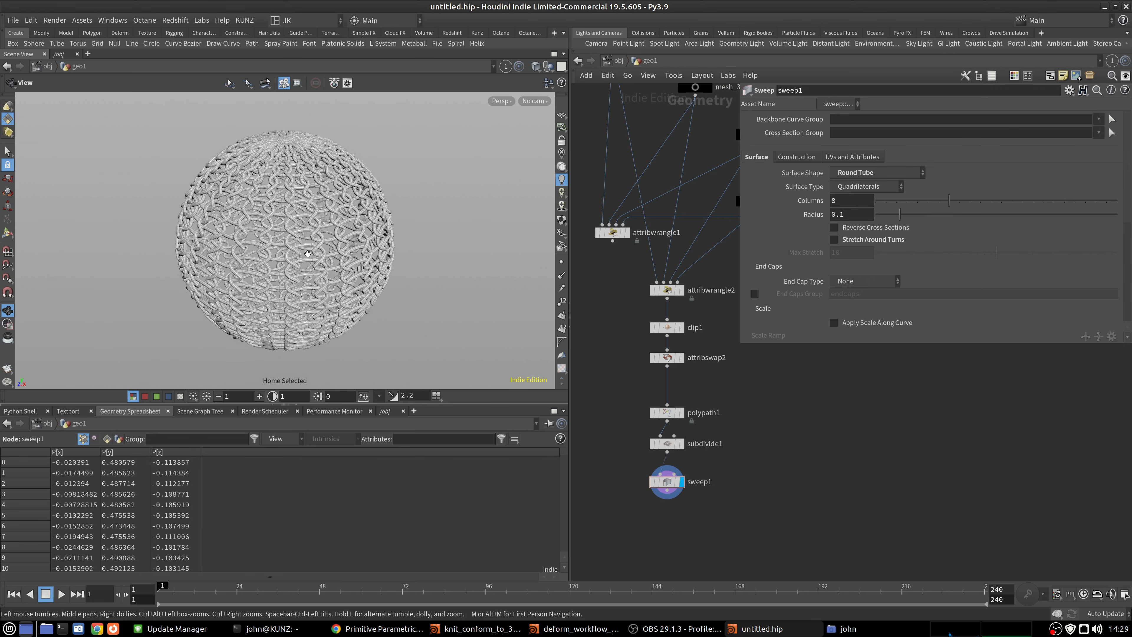
pyautogui.moveTo(306, 180); pyautogui.dragTo(330, 204)
pyautogui.scroll(5, 332, 255)
pyautogui.scroll(3, 321, 215)
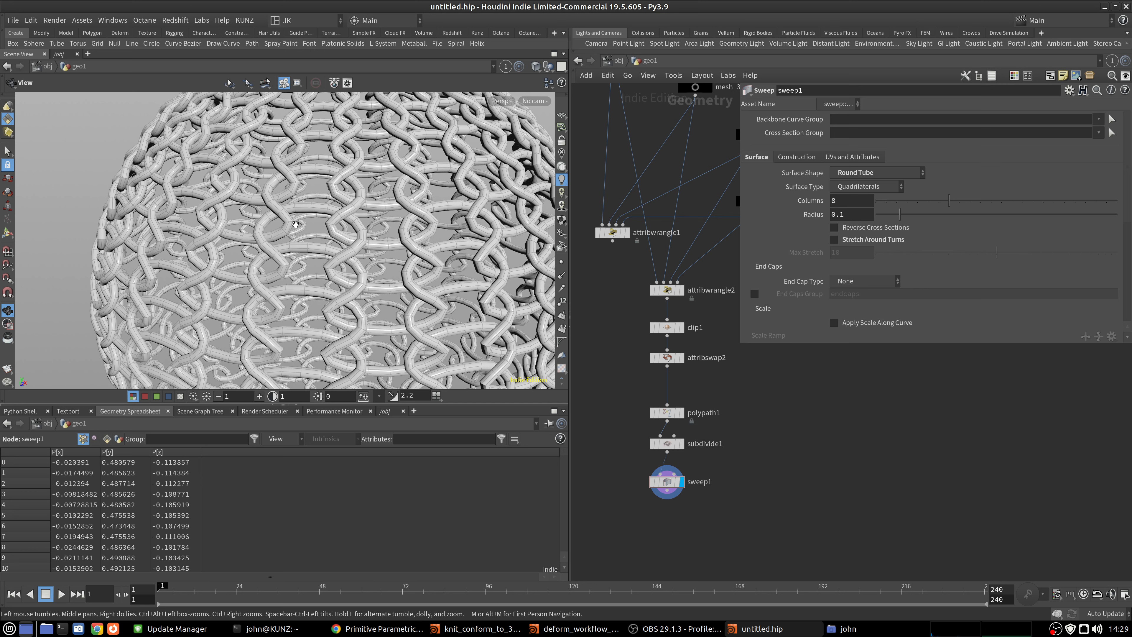
# Display transform1 and frame the flat knit pattern in the viewport.
pyautogui.moveTo(601, 94); pyautogui.dragTo(640, 297, button='middle')
pyautogui.click(665, 243)
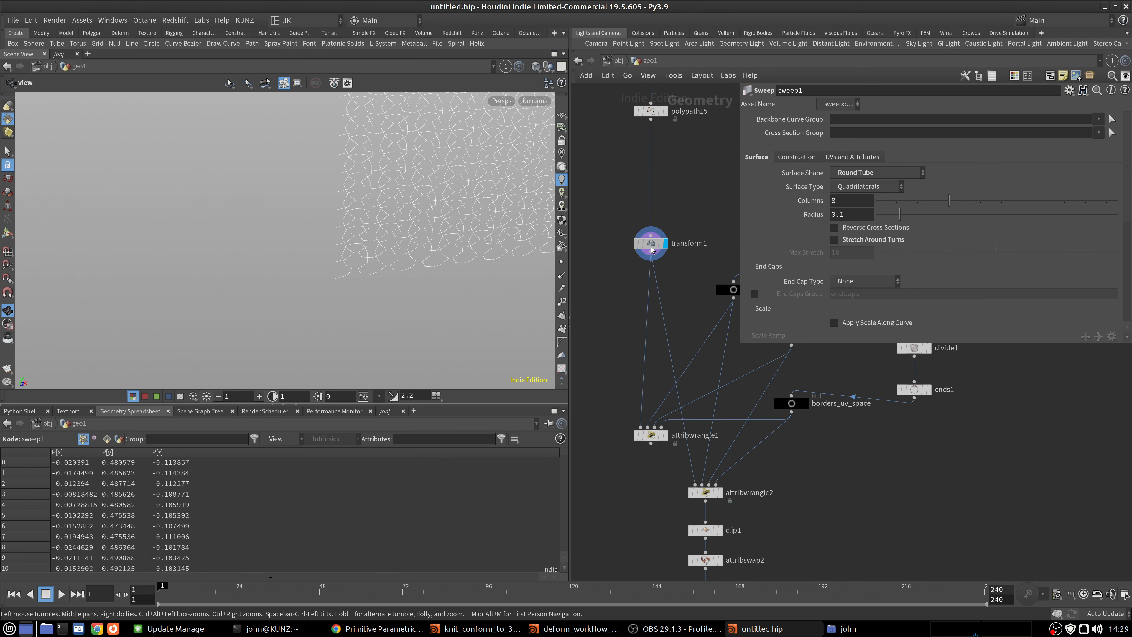
pyautogui.hotkey('space', 'g')
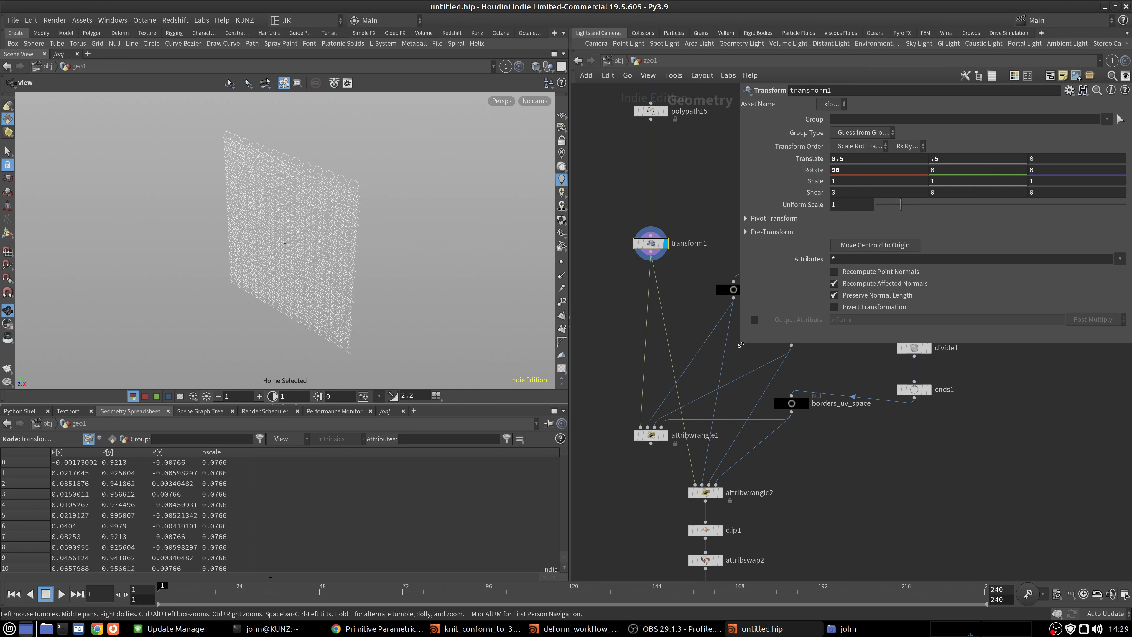
# Add a Grid node beside the knit curve chain, between polypath15 and transform1, and display it.
pyautogui.moveTo(741, 345); pyautogui.dragTo(744, 197)
pyautogui.moveTo(605, 225); pyautogui.dragTo(662, 306, button='middle')
pyautogui.press('Tab')
pyautogui.write('gri')
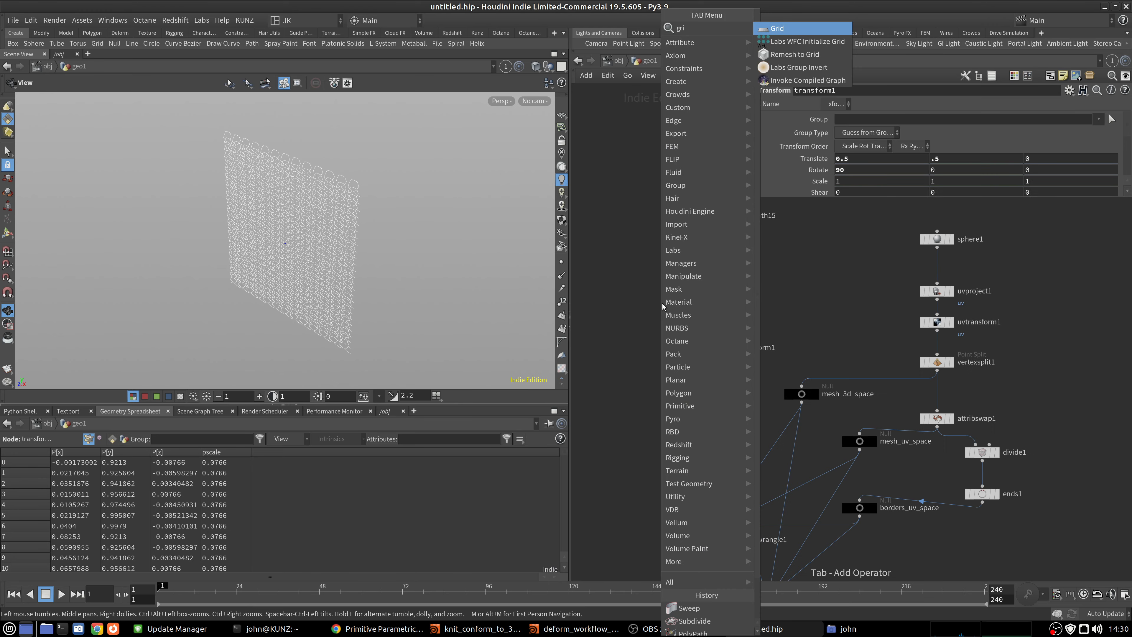
pyautogui.click(777, 28)
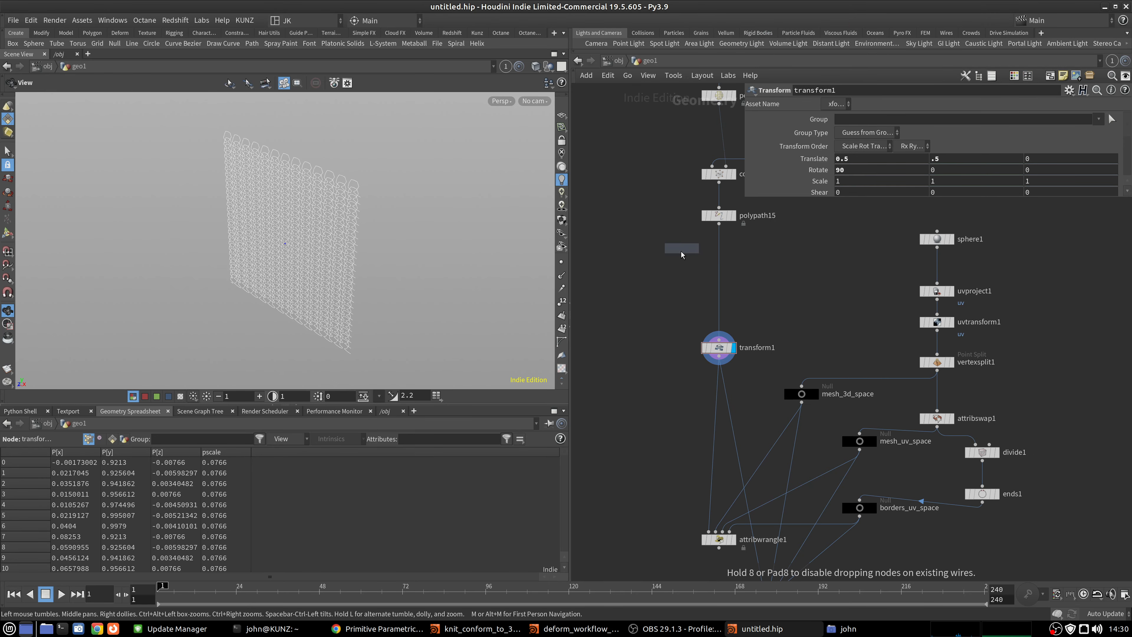
pyautogui.click(650, 287)
pyautogui.click(657, 283)
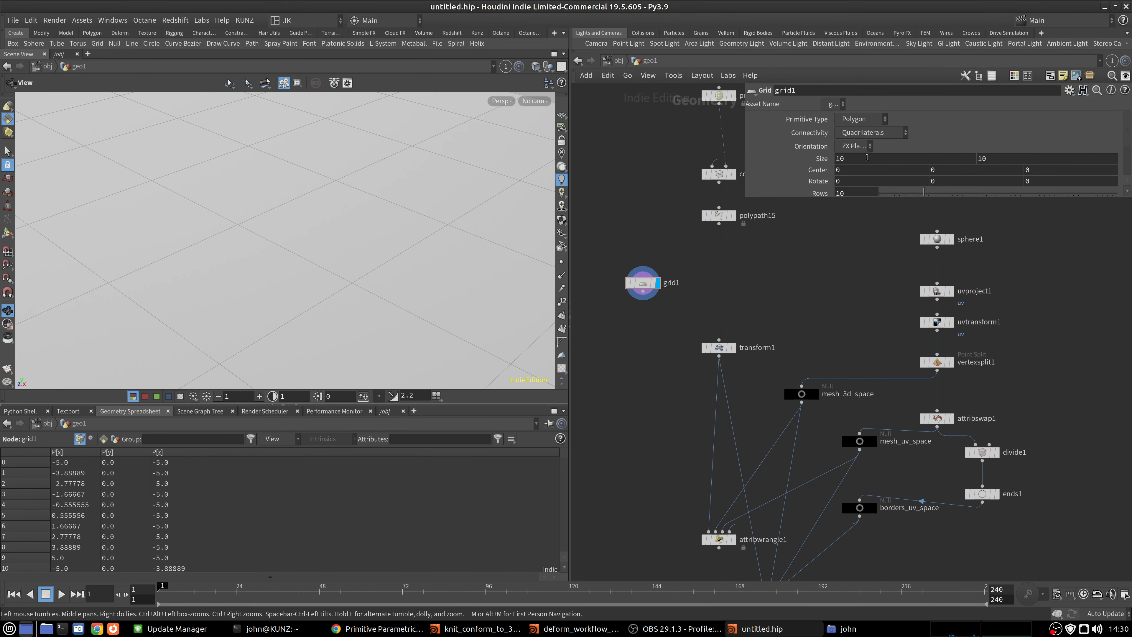
# Set grid1's size to 1 by 1 and its orientation to the XY Plane.
pyautogui.click(867, 157)
pyautogui.write('1')
pyautogui.press('Tab')
pyautogui.write('1')
pyautogui.press('Return')
pyautogui.click(854, 147)
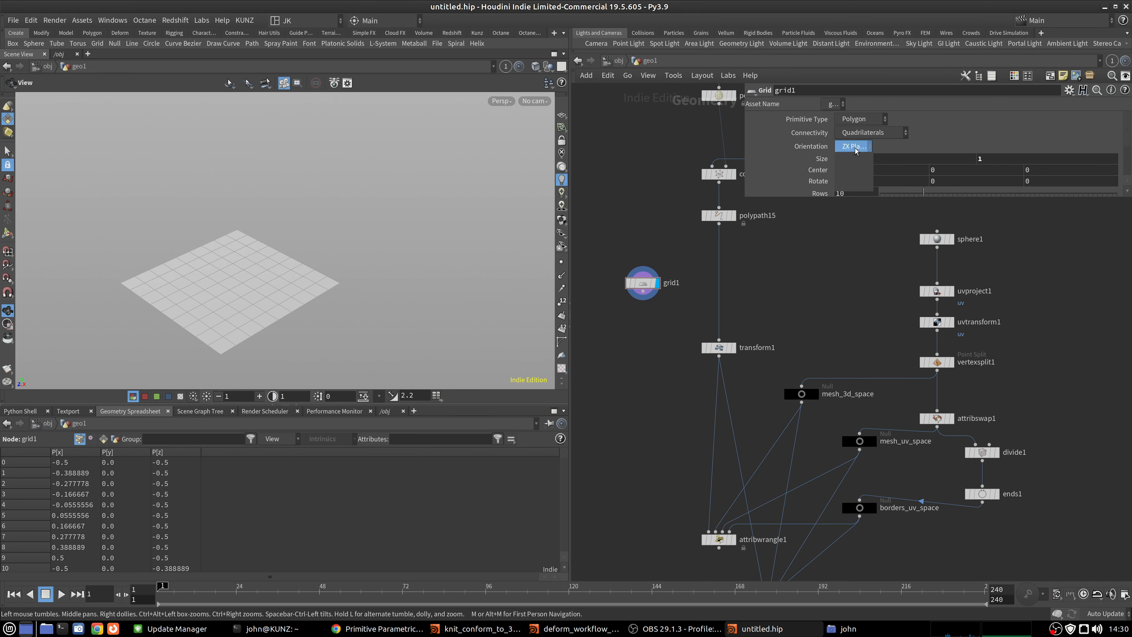
pyautogui.click(858, 160)
pyautogui.moveTo(367, 253); pyautogui.dragTo(481, 223)
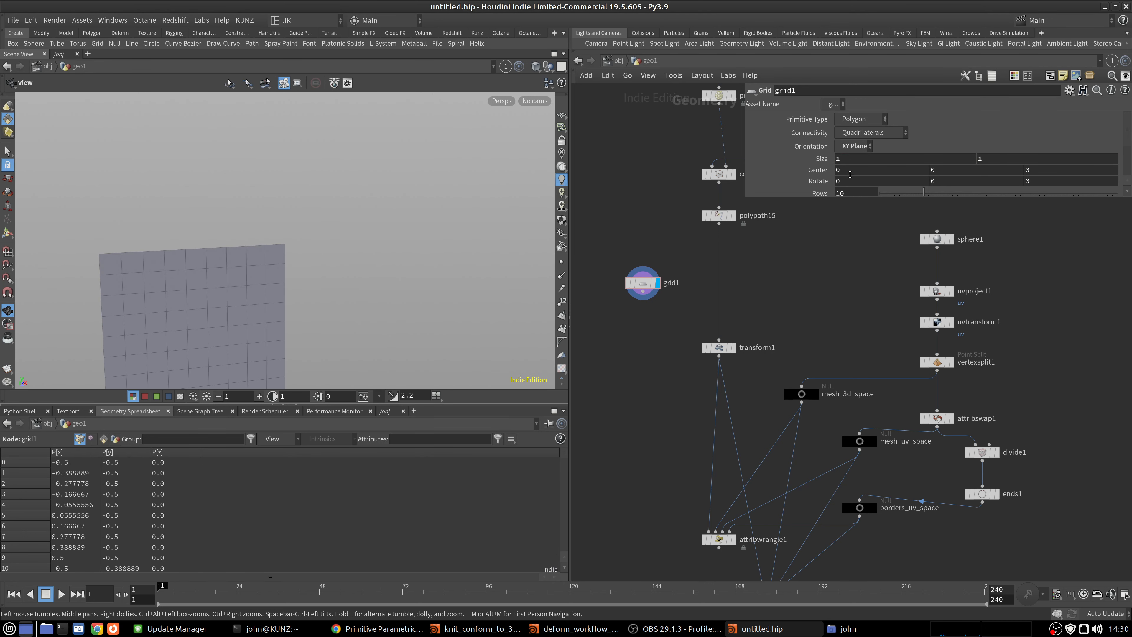
# Set grid1's center to 0.5 in X and 0.5 in Y.
pyautogui.click(844, 169)
pyautogui.write('.5')
pyautogui.press('Tab')
pyautogui.write('.5')
pyautogui.press('Return')
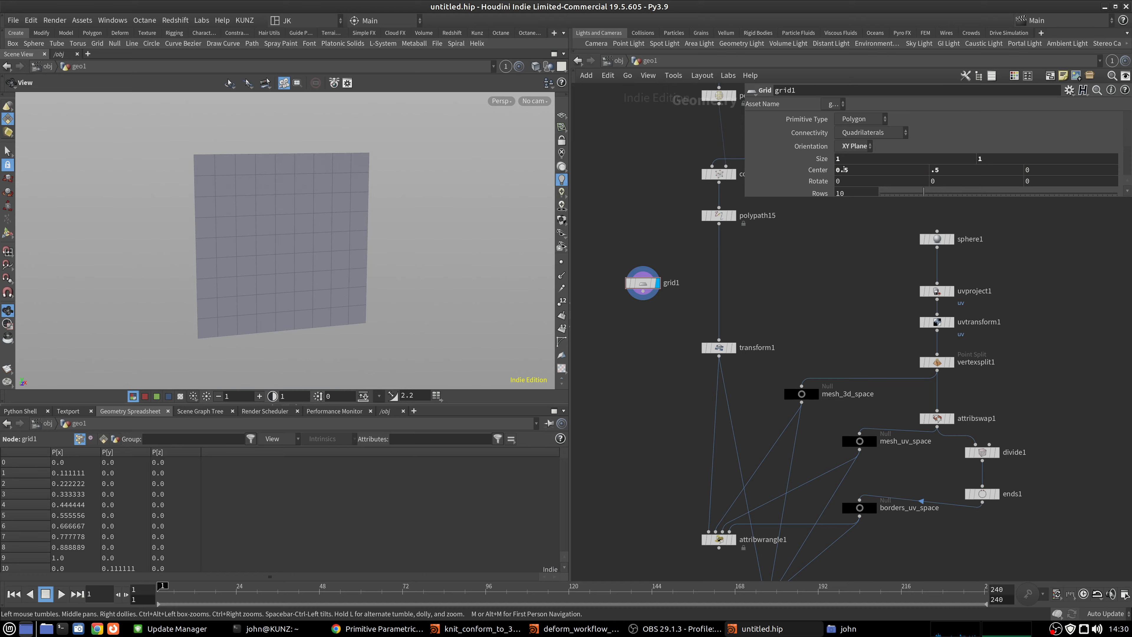
pyautogui.moveTo(182, 250); pyautogui.dragTo(414, 249)
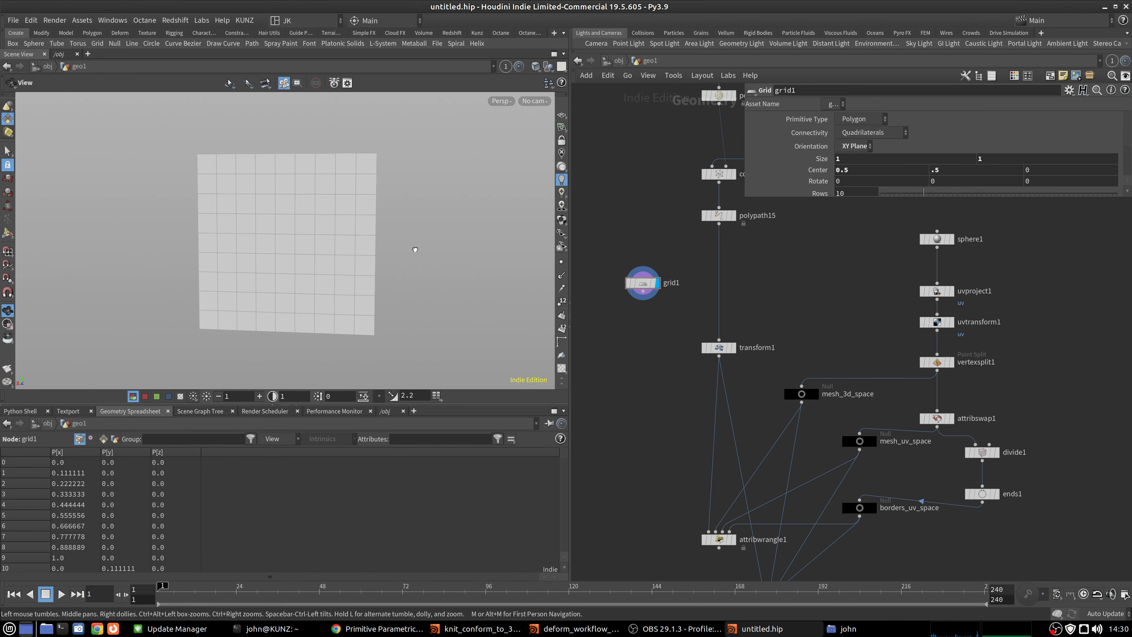
# Add a Labs Lot Subdivision node fed by grid1 and display it.
pyautogui.press('Tab')
pyautogui.write('labs')
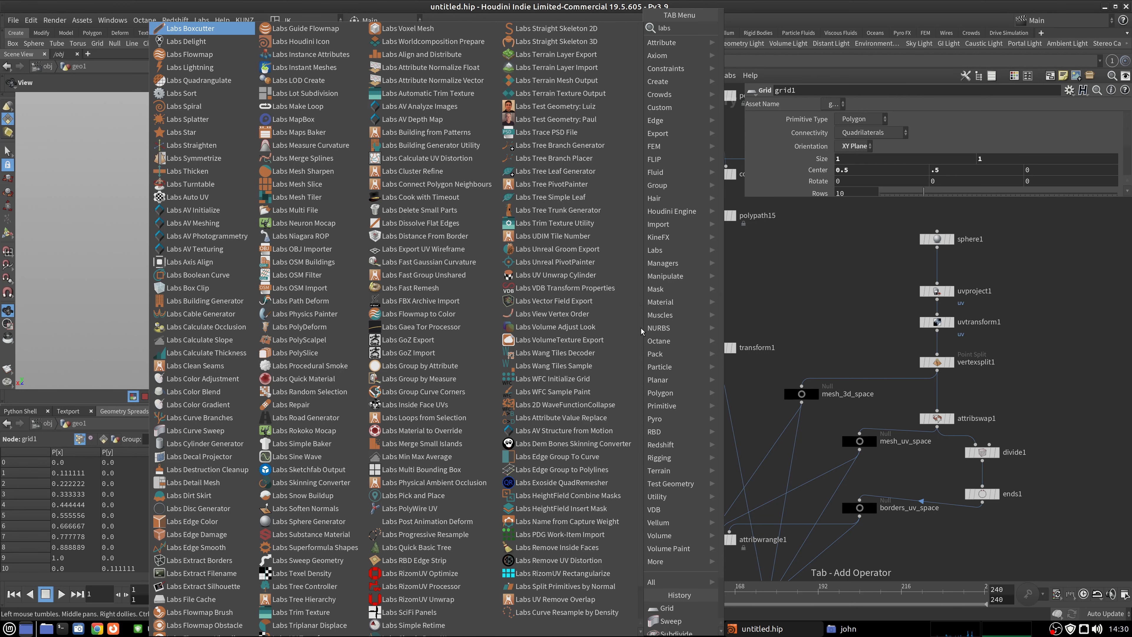
pyautogui.write(' lot')
pyautogui.press('Return')
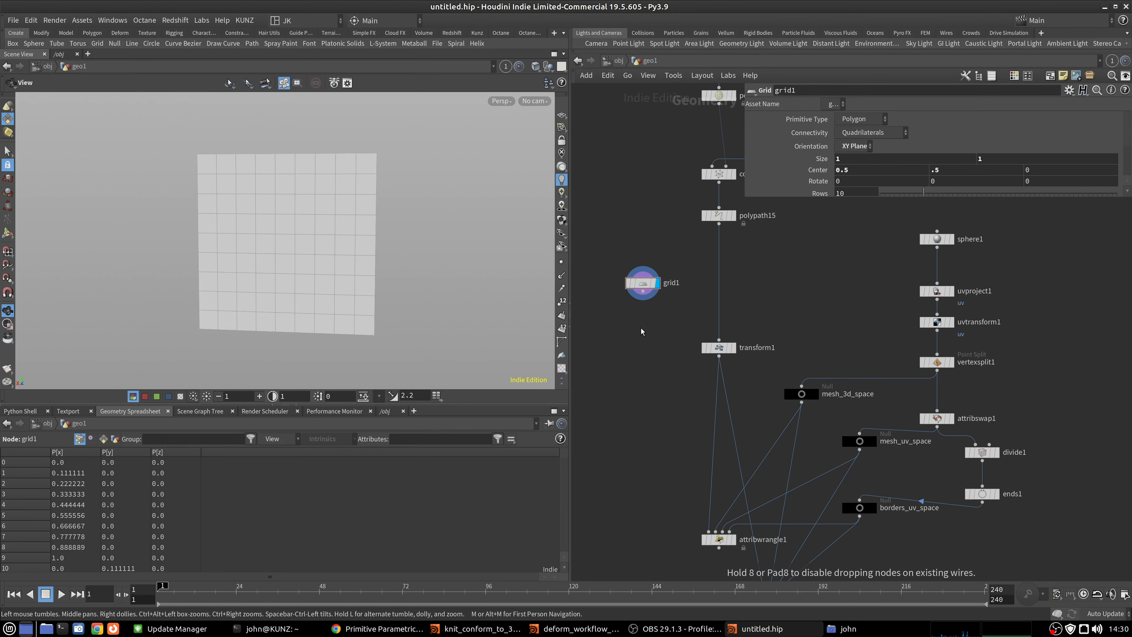
pyautogui.click(641, 332)
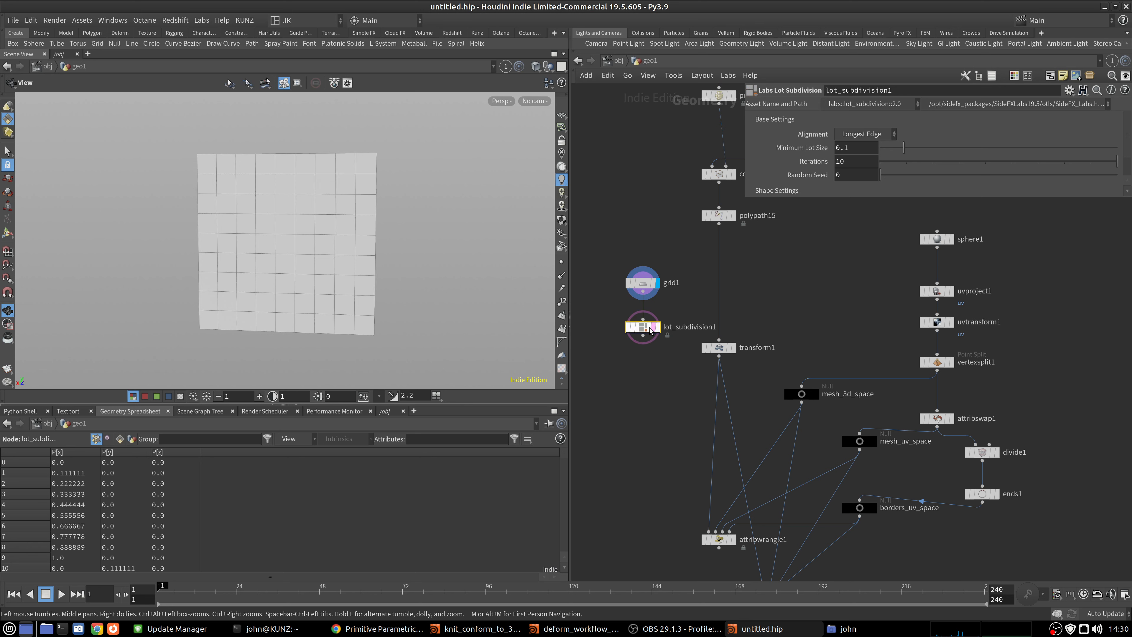
pyautogui.click(649, 328)
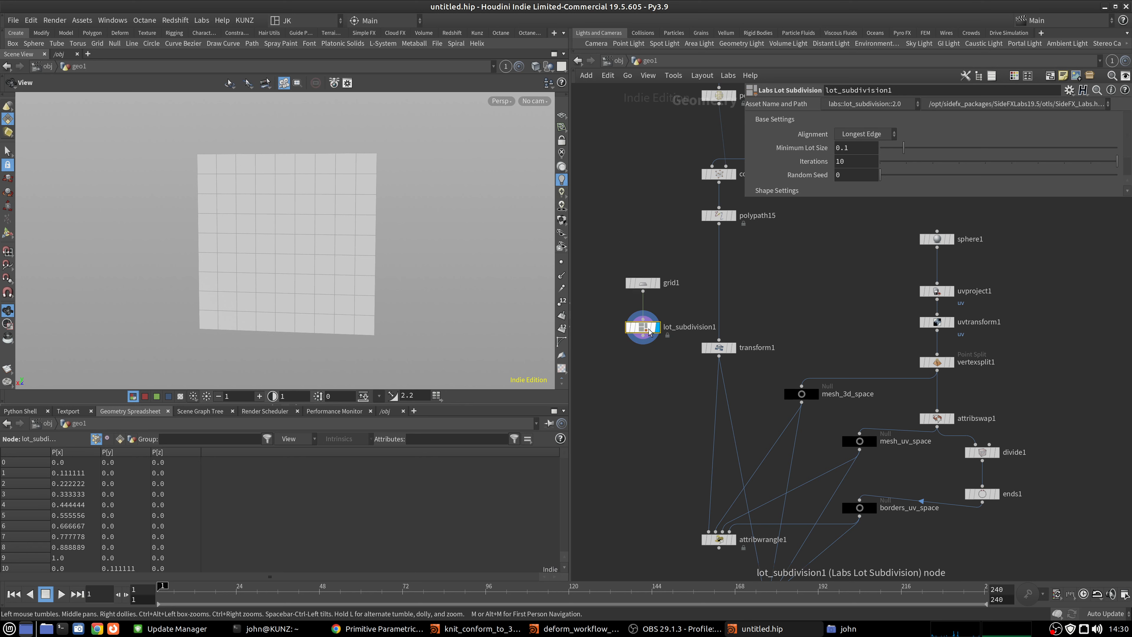
# Try a minimum lot size of 0.01 on lot_subdivision1 and settle on 0.005.
pyautogui.click(873, 150)
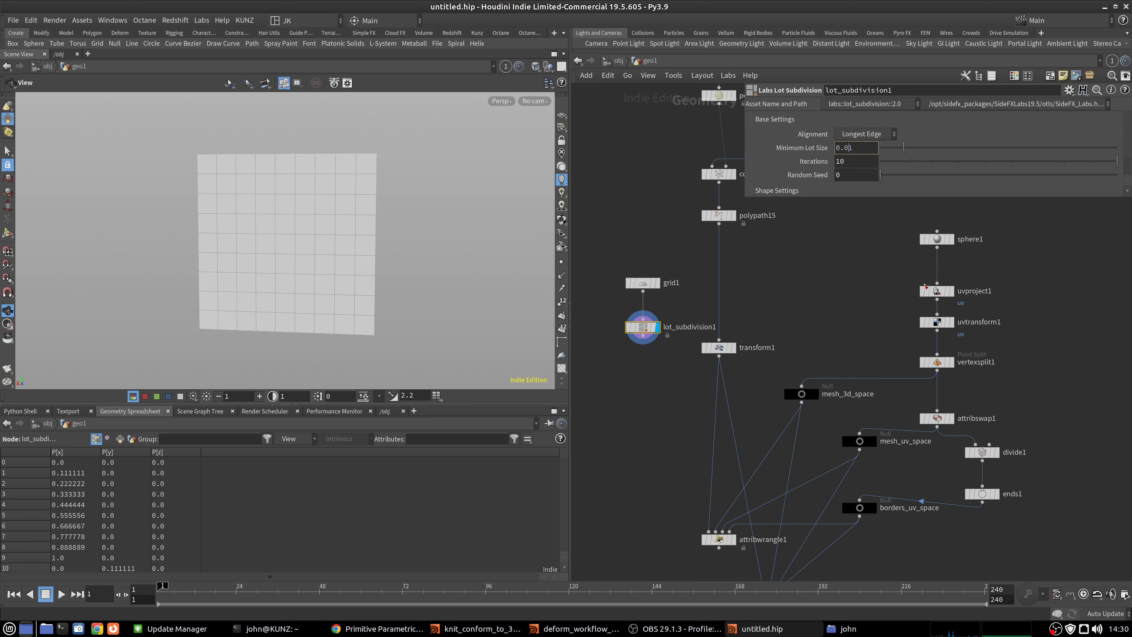
pyautogui.write('0')
pyautogui.press('Return')
pyautogui.click(865, 148)
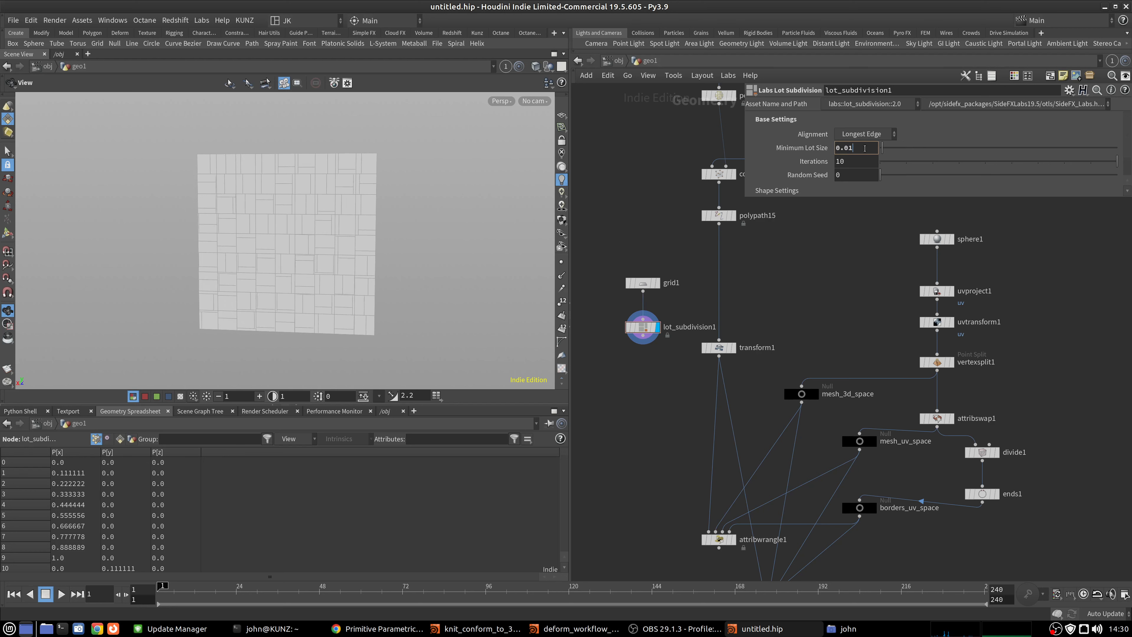
pyautogui.press('Return')
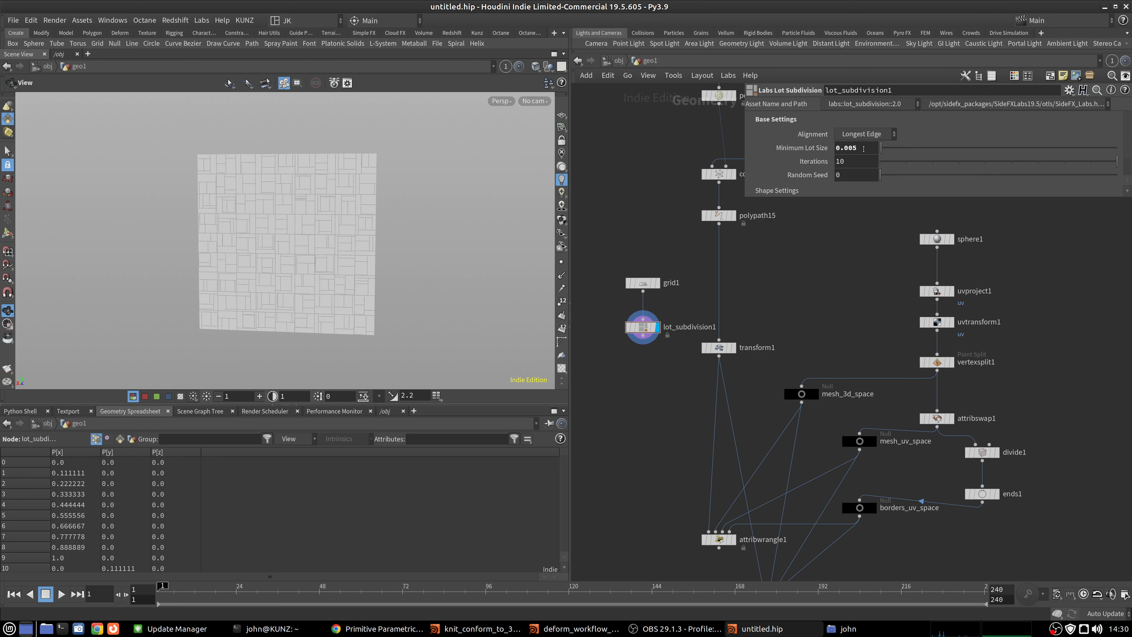
pyautogui.moveTo(311, 250); pyautogui.dragTo(449, 235, button='right')
# Add an Attribute Randomize node fed by lot_subdivision1 and display it.
pyautogui.press('Tab')
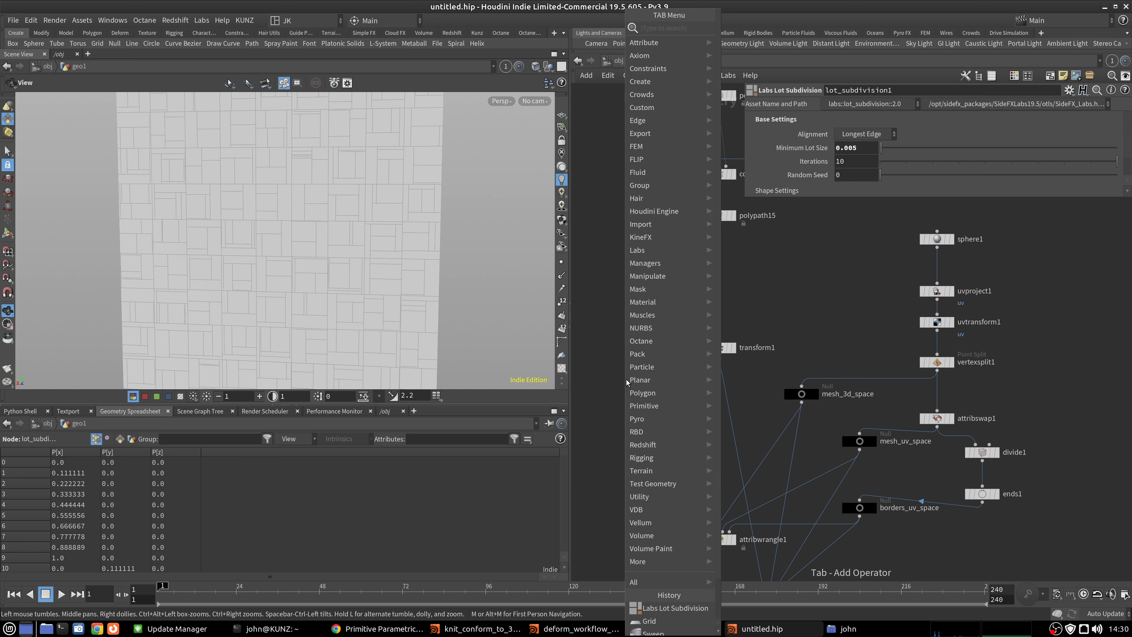
pyautogui.write('rand')
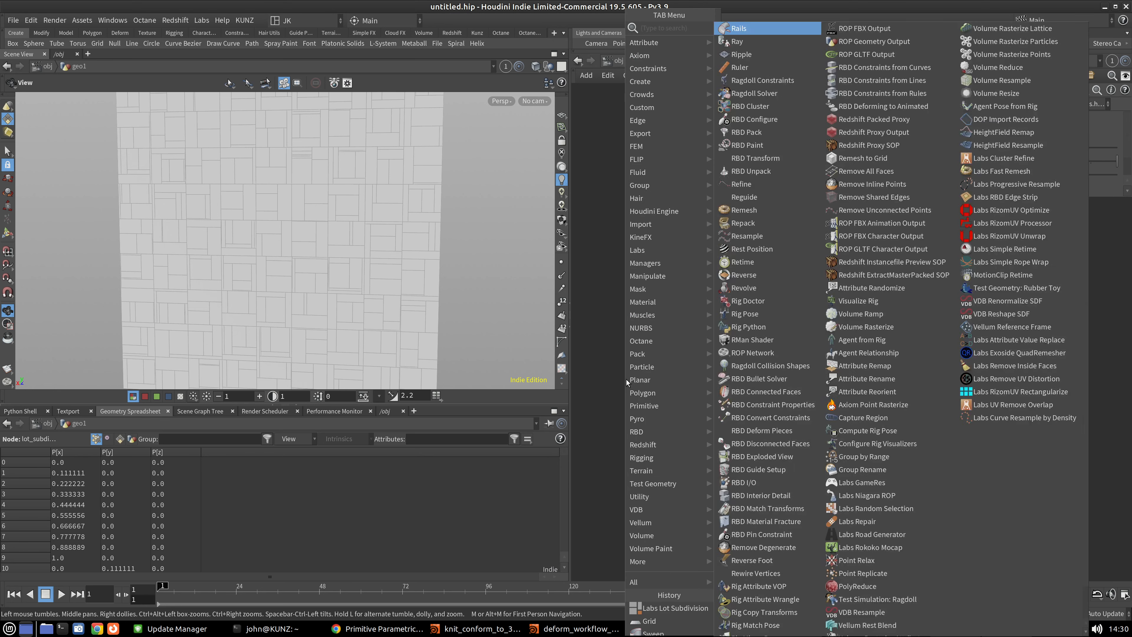
pyautogui.press('Return')
pyautogui.press('Return')
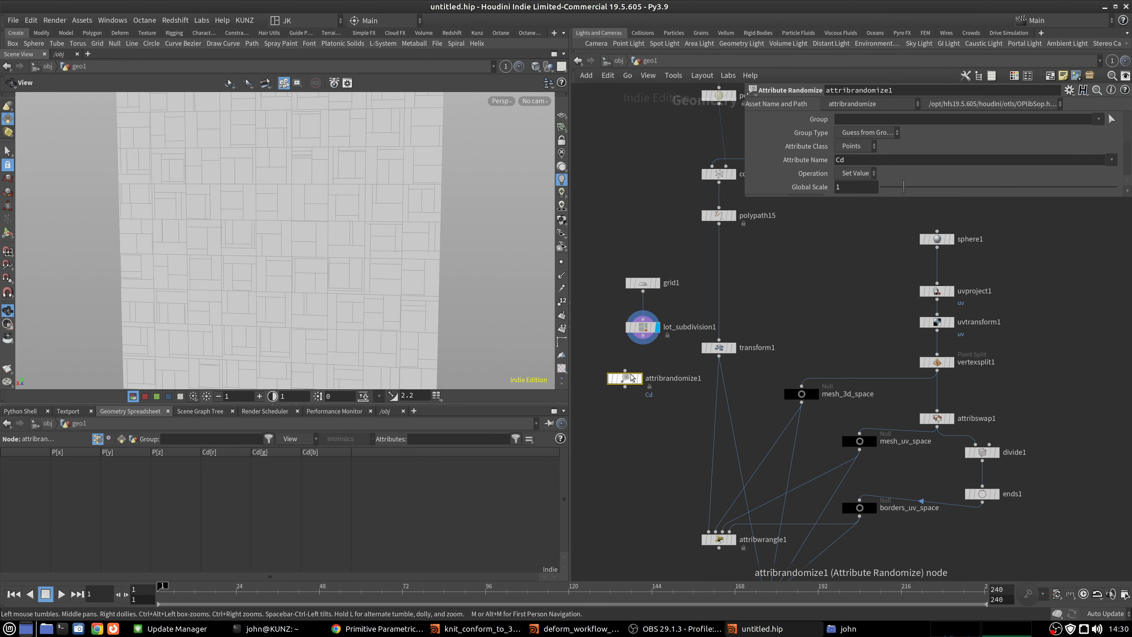
pyautogui.moveTo(642, 343); pyautogui.dragTo(624, 372)
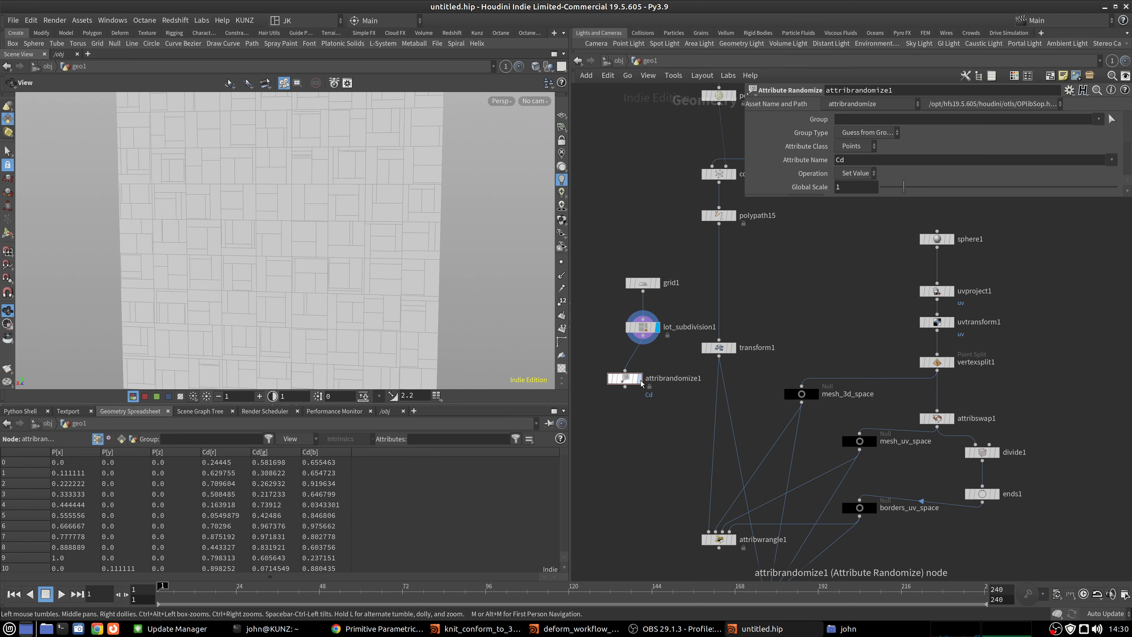
pyautogui.click(639, 378)
# Make attribrandomize1 randomize a primitive attribute with 1 dimension, named zscale.
pyautogui.click(856, 146)
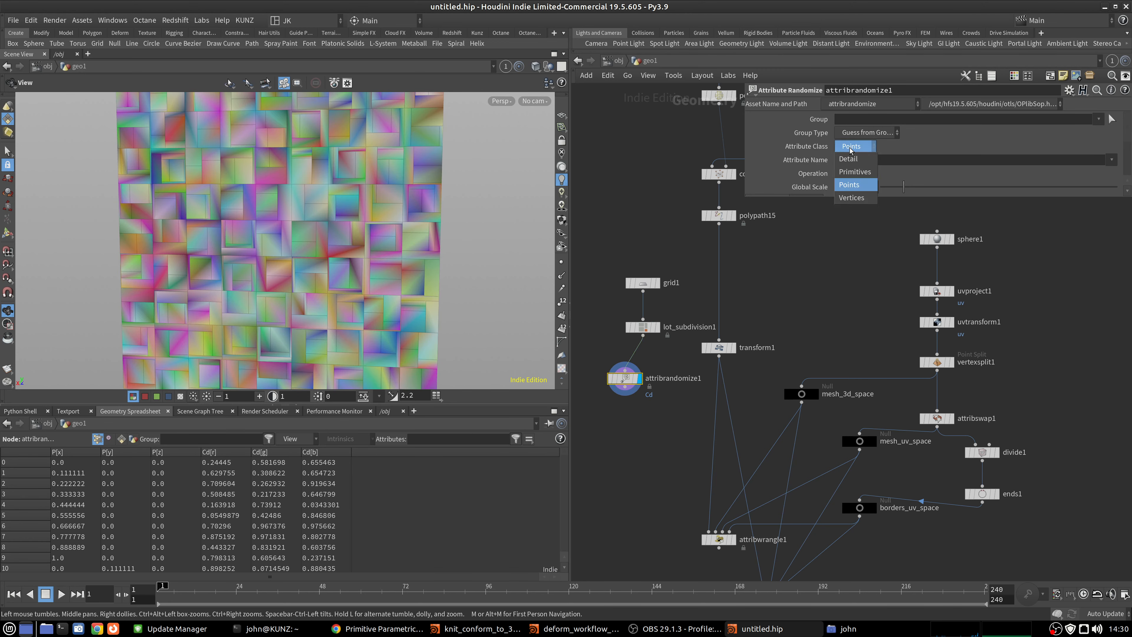
pyautogui.click(853, 174)
pyautogui.moveTo(689, 389); pyautogui.dragTo(766, 274, button='middle')
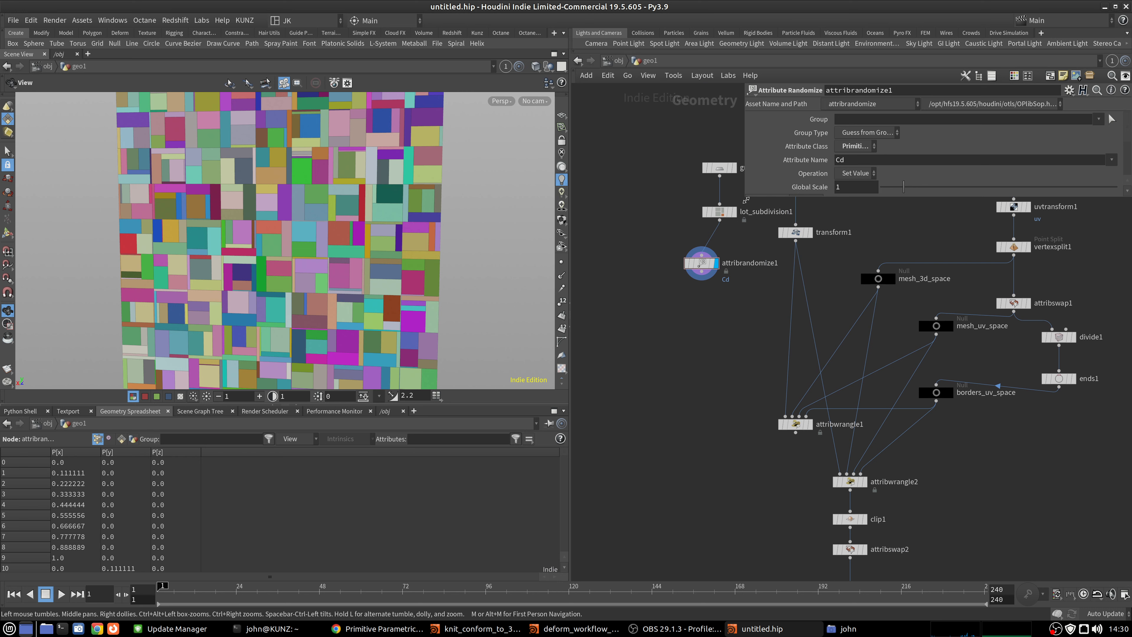
pyautogui.moveTo(746, 200); pyautogui.dragTo(814, 379)
pyautogui.click(915, 231)
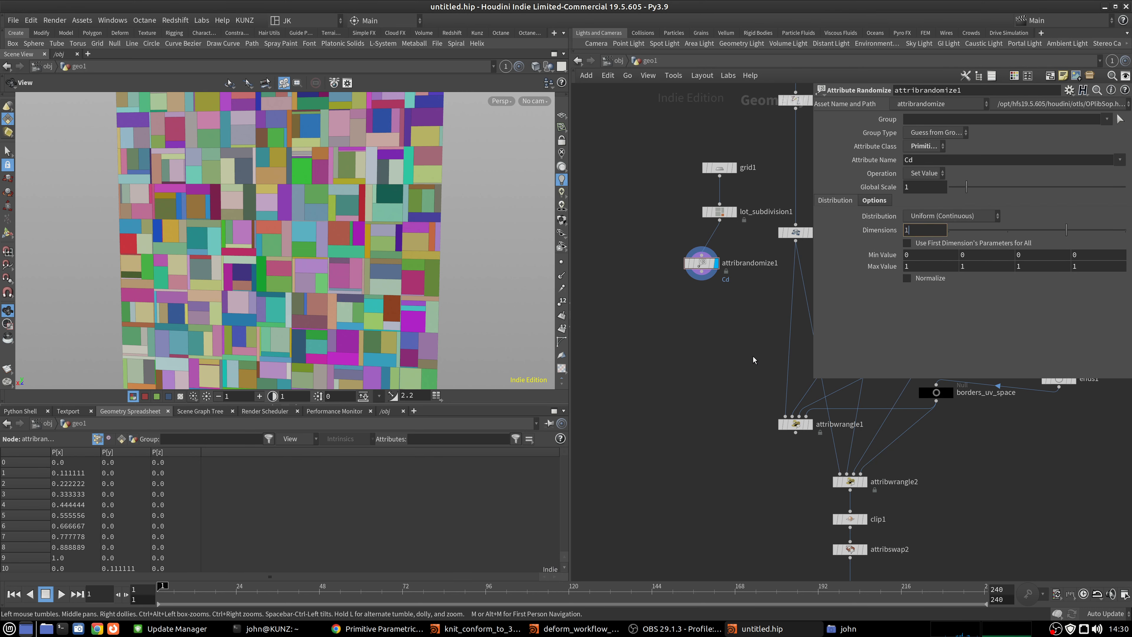
pyautogui.write('1')
pyautogui.press('Return')
pyautogui.click(933, 162)
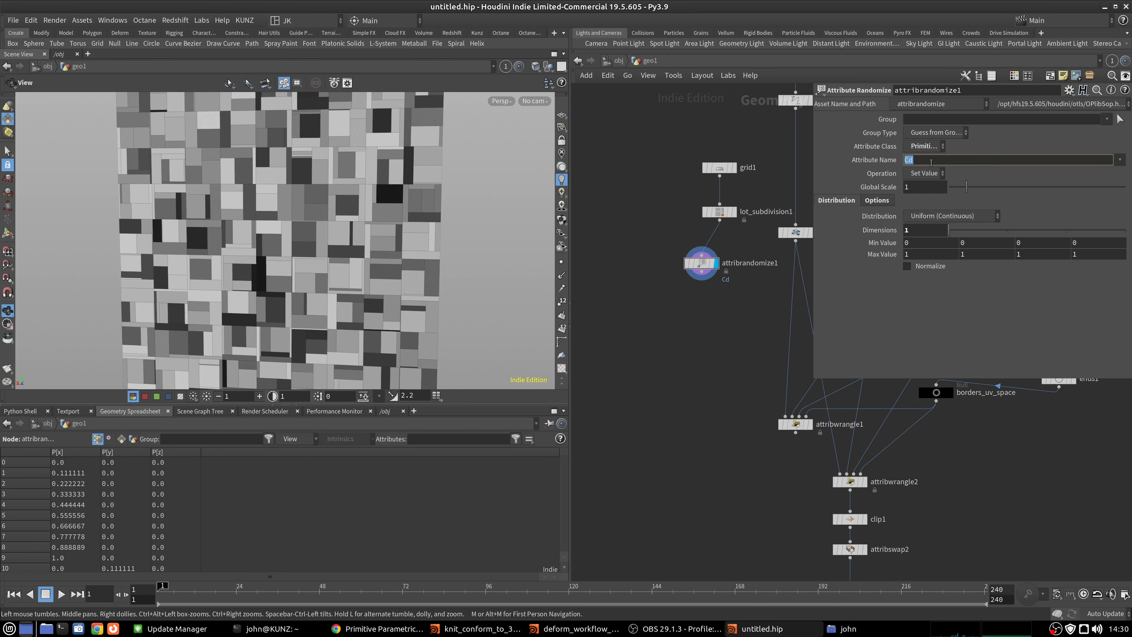
pyautogui.write('zscale')
pyautogui.press('Return')
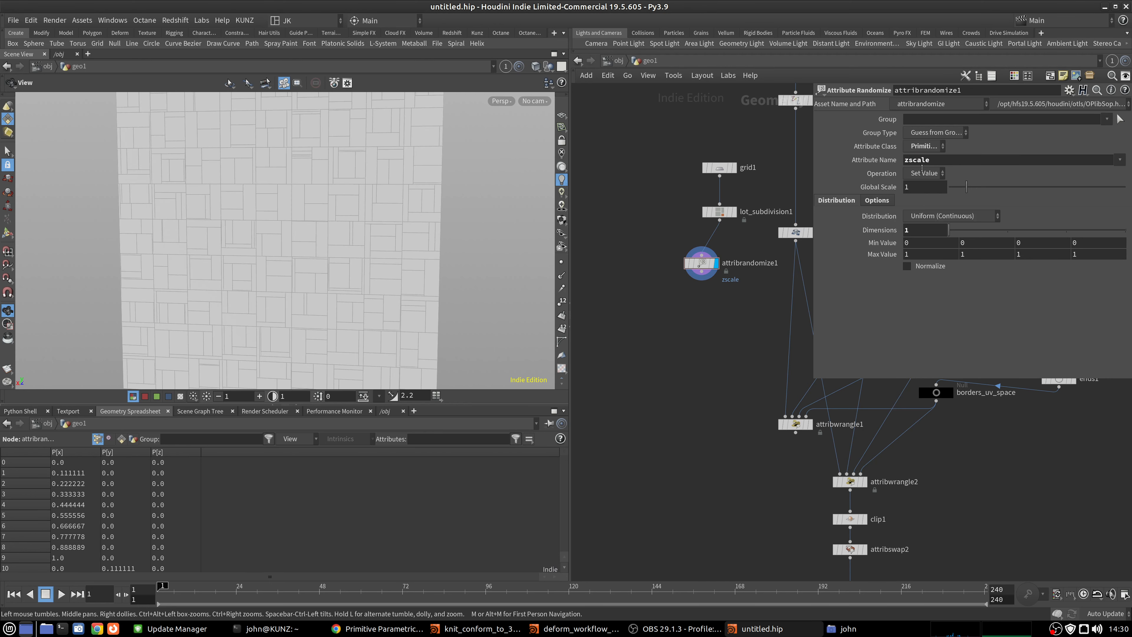
# Add a PolyExtrude node fed by attribrandomize1, display it and place it directly beneath that node.
pyautogui.press('Tab')
pyautogui.write('po')
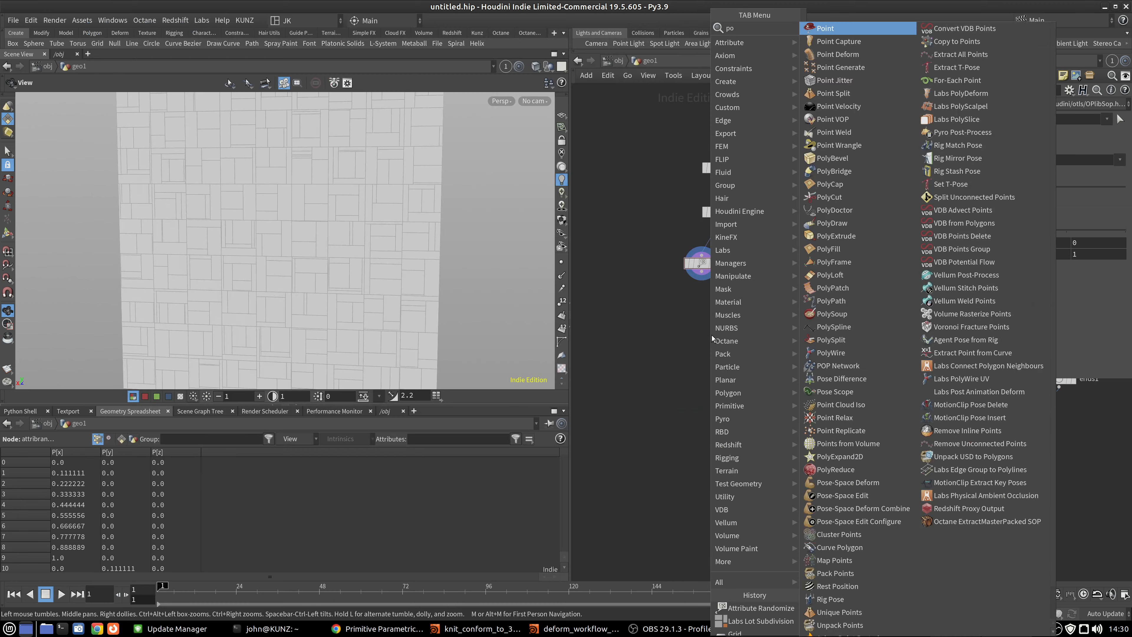
pyautogui.write('lyext')
pyautogui.press('Return')
pyautogui.click(711, 335)
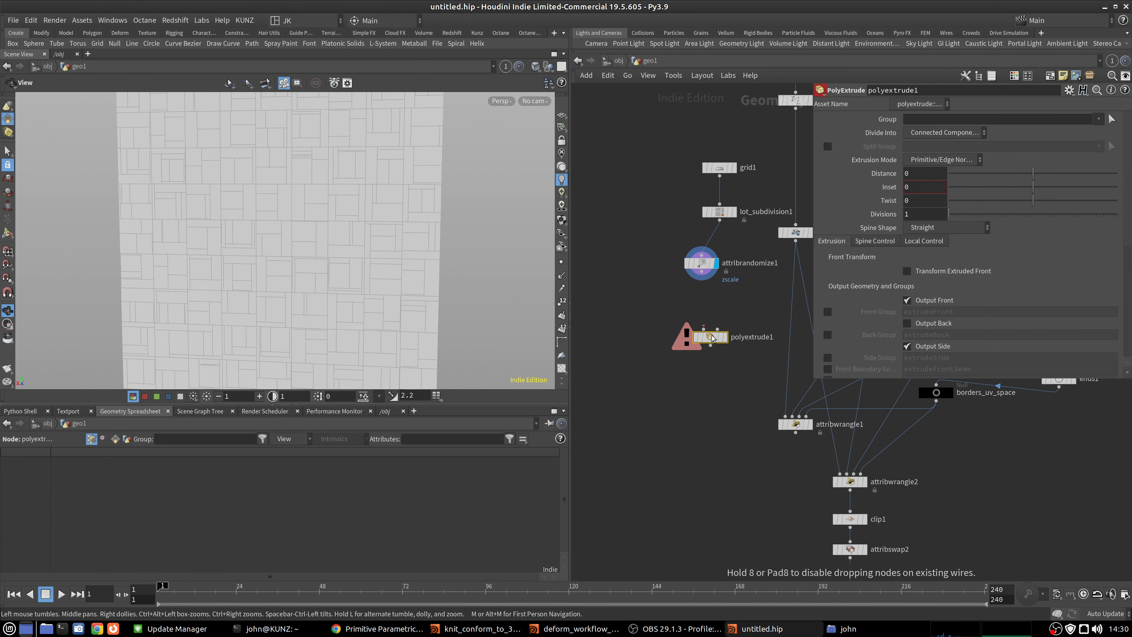
pyautogui.moveTo(704, 328); pyautogui.dragTo(701, 275)
pyautogui.click(724, 336)
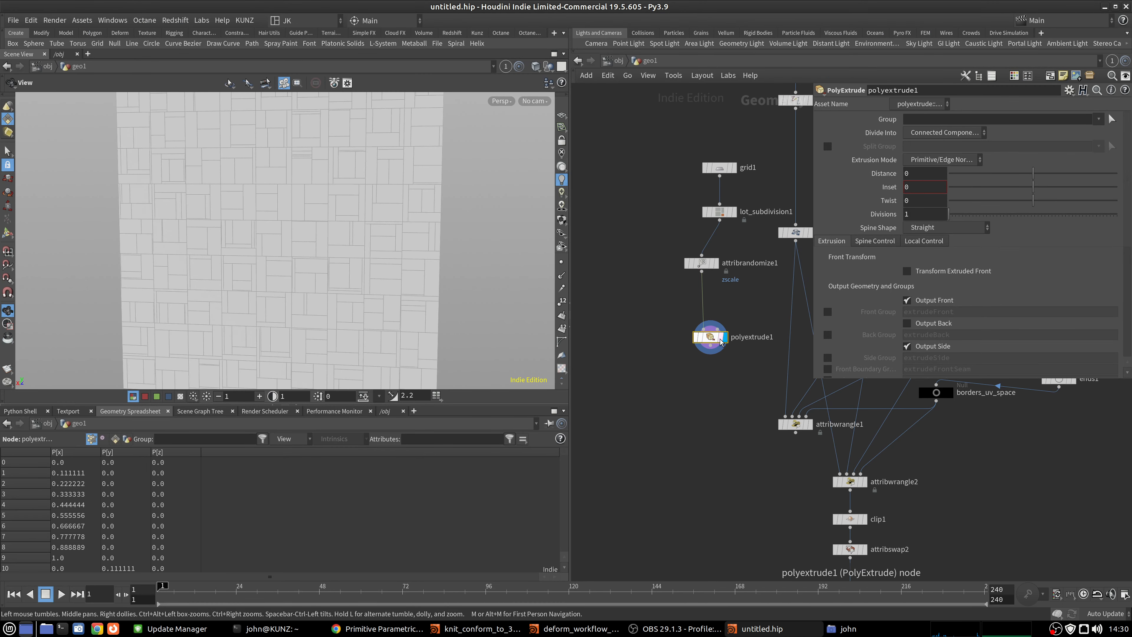
pyautogui.moveTo(709, 336); pyautogui.dragTo(704, 292)
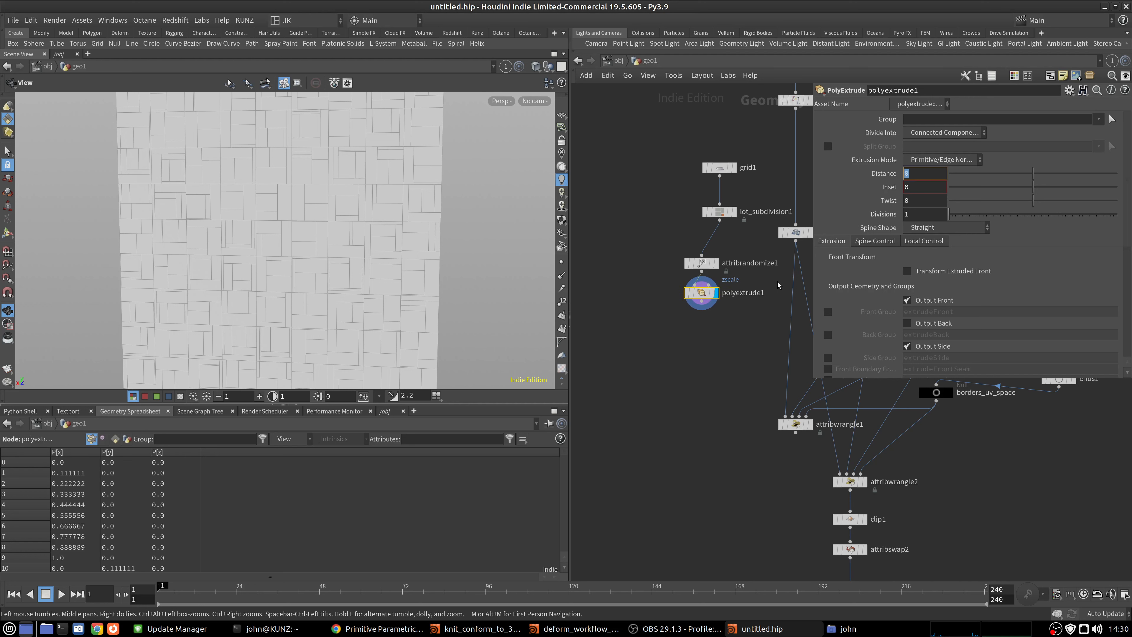
# Set polyextrude1's distance to 1 and enable its local Distance Scale with the zscale attribute.
pyautogui.press('Return')
pyautogui.click(922, 241)
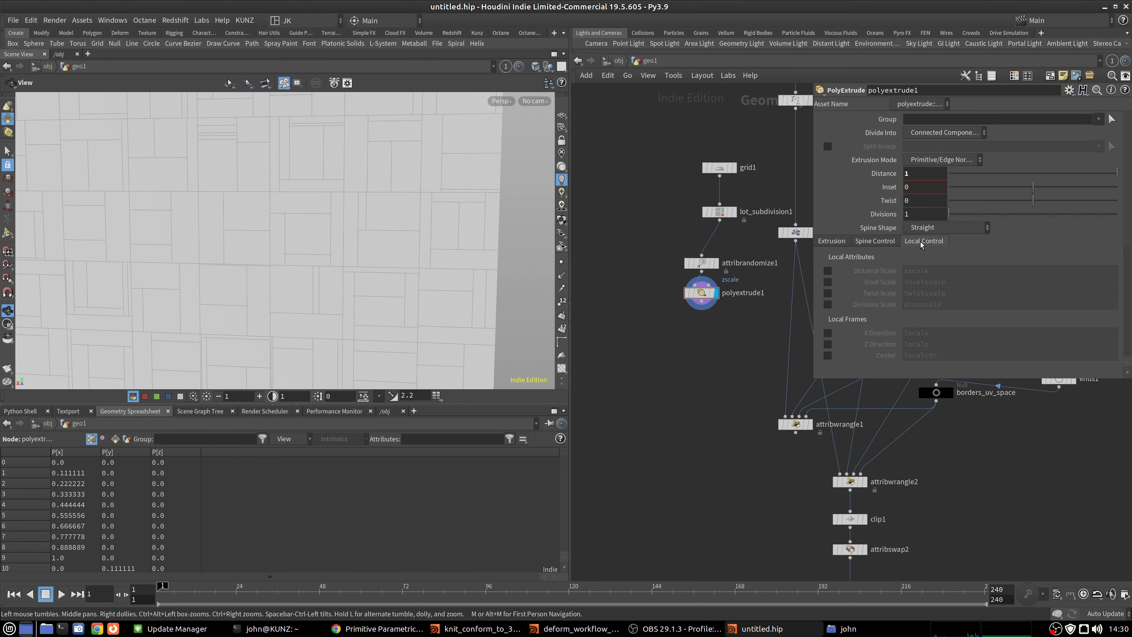
pyautogui.click(827, 271)
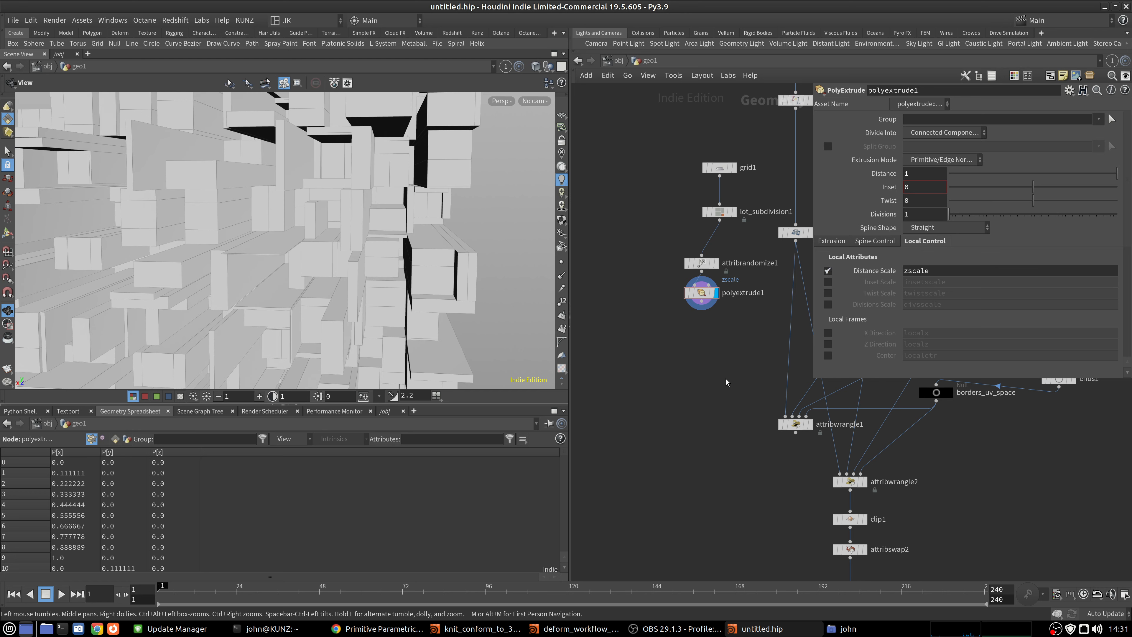
pyautogui.press('g')
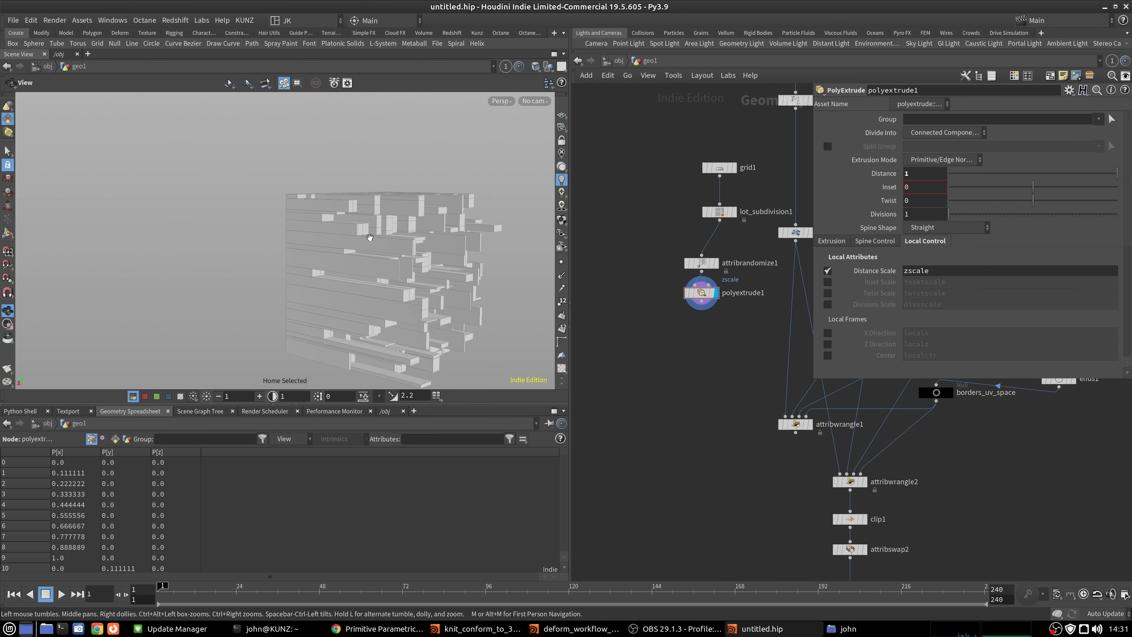
pyautogui.moveTo(390, 241); pyautogui.dragTo(355, 251)
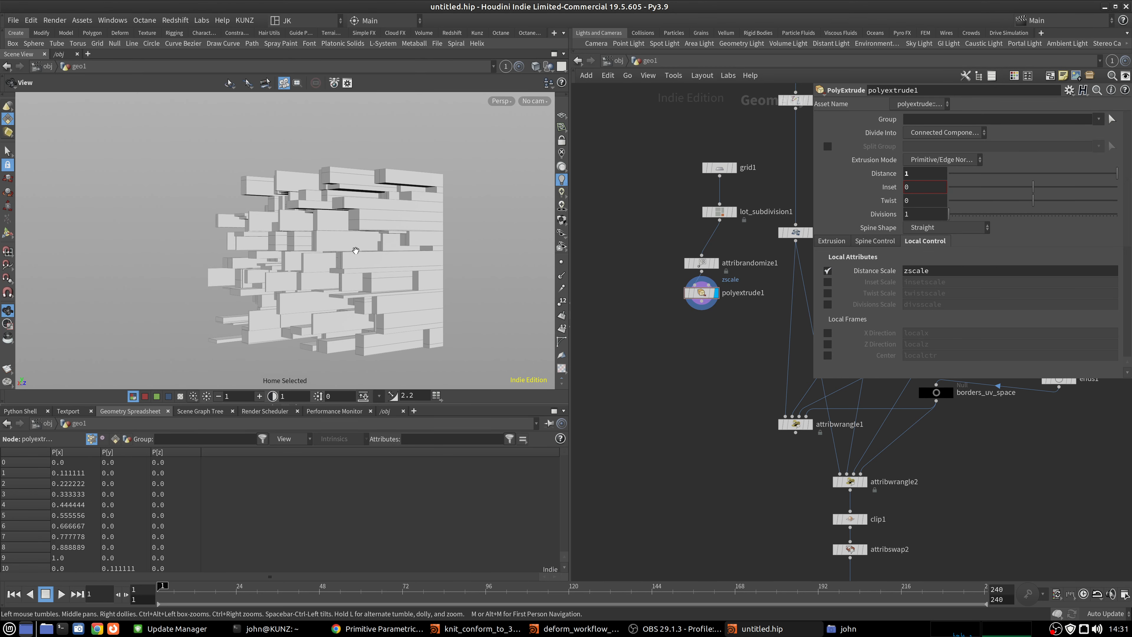
# Set polyextrude1's distance to 0.187 and divide the extrusion into Individual Elements.
pyautogui.moveTo(988, 171); pyautogui.dragTo(1048, 173)
pyautogui.moveTo(427, 253); pyautogui.dragTo(479, 195, button='right')
pyautogui.moveTo(335, 206); pyautogui.dragTo(422, 194)
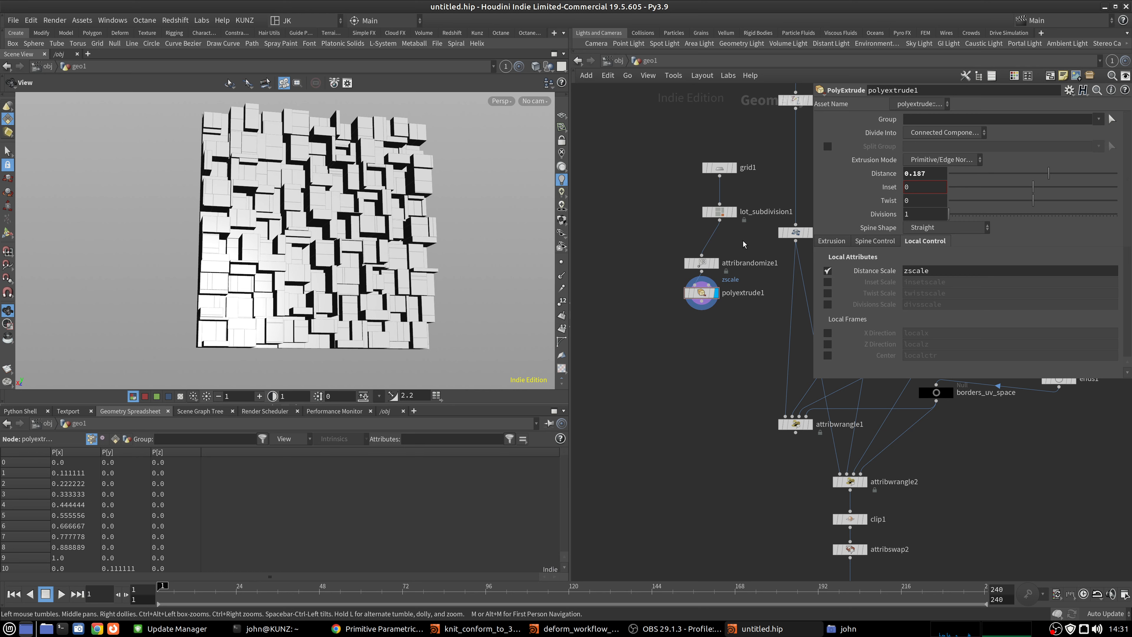
pyautogui.scroll(2, 254, 196)
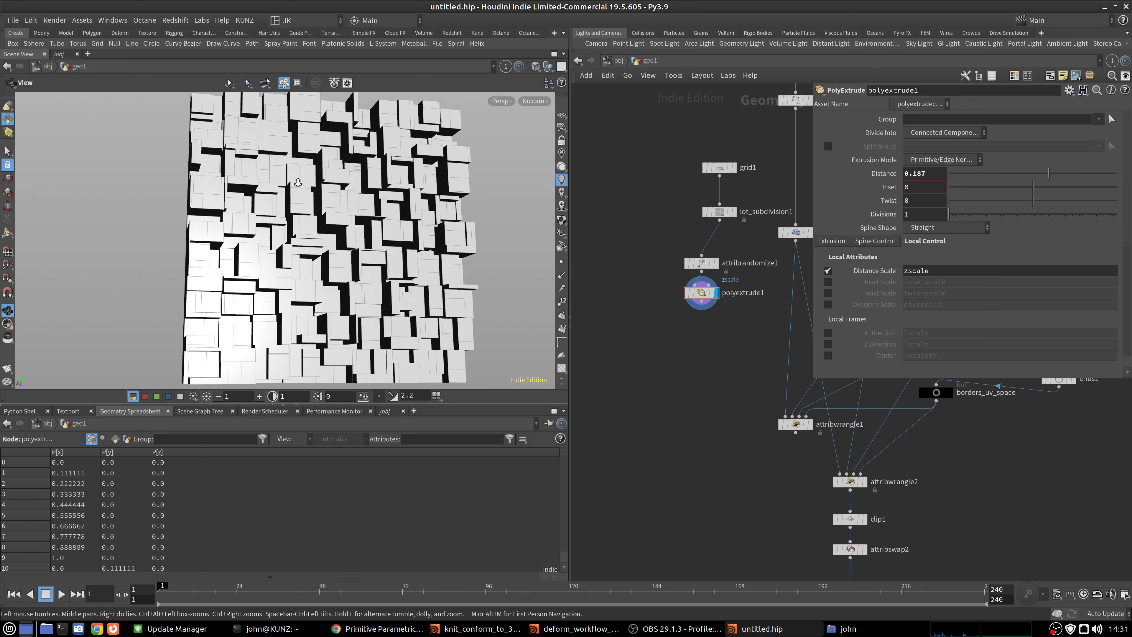
pyautogui.scroll(2, 726, 239)
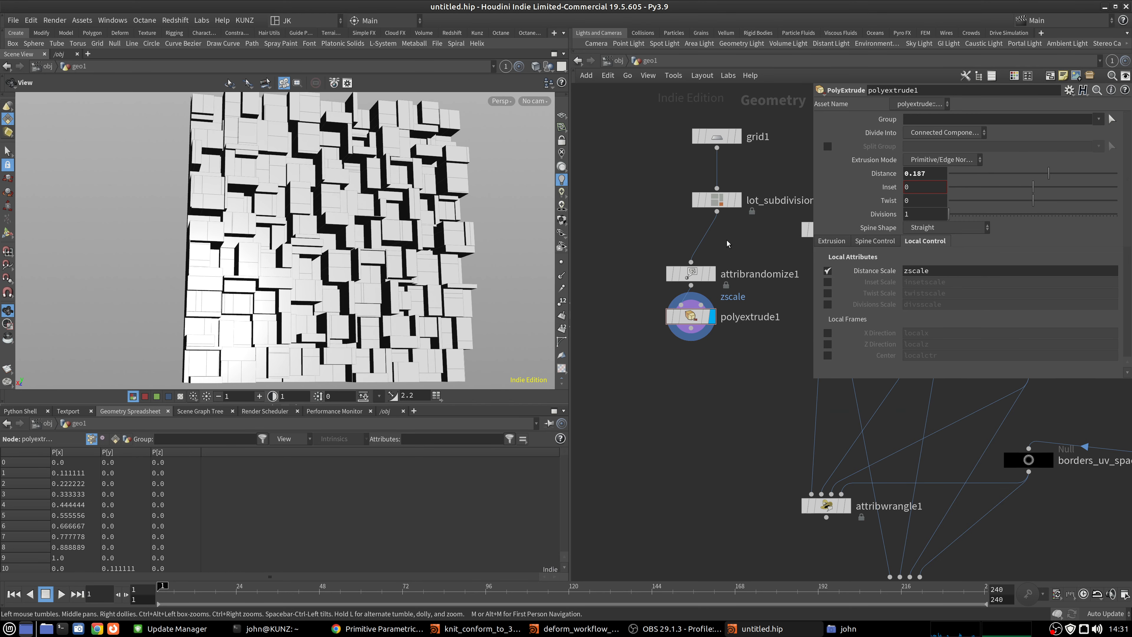
pyautogui.click(936, 132)
pyautogui.click(930, 146)
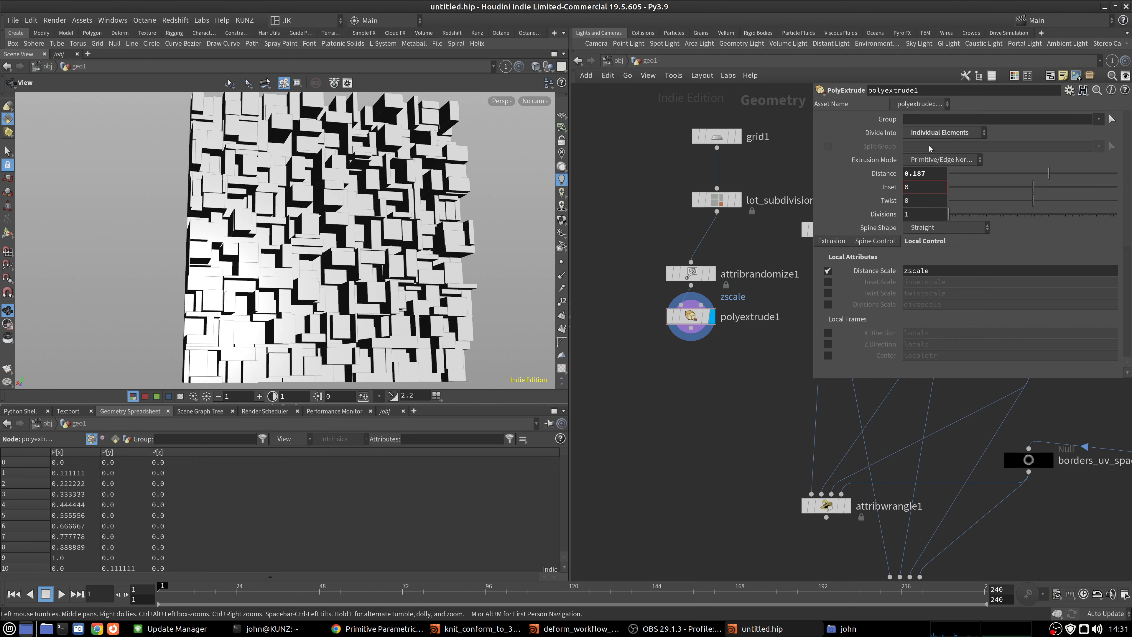
pyautogui.moveTo(275, 173); pyautogui.dragTo(457, 152)
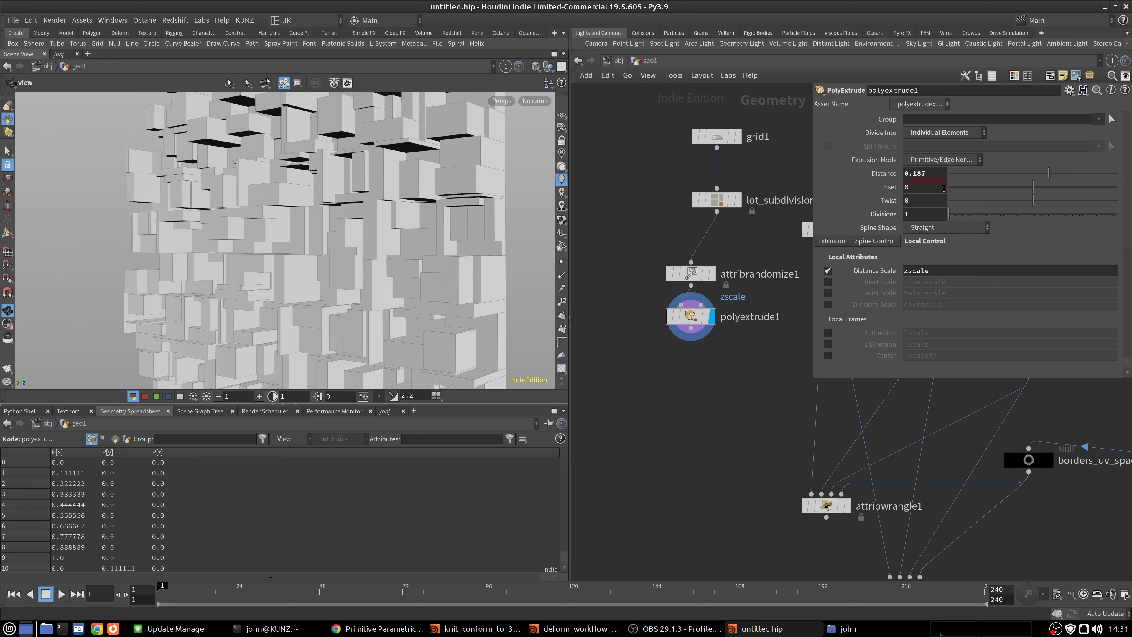
# Try an inset of 0.152 on polyextrude1 and reset the inset to 0.
pyautogui.moveTo(935, 188); pyautogui.dragTo(991, 235, button='middle')
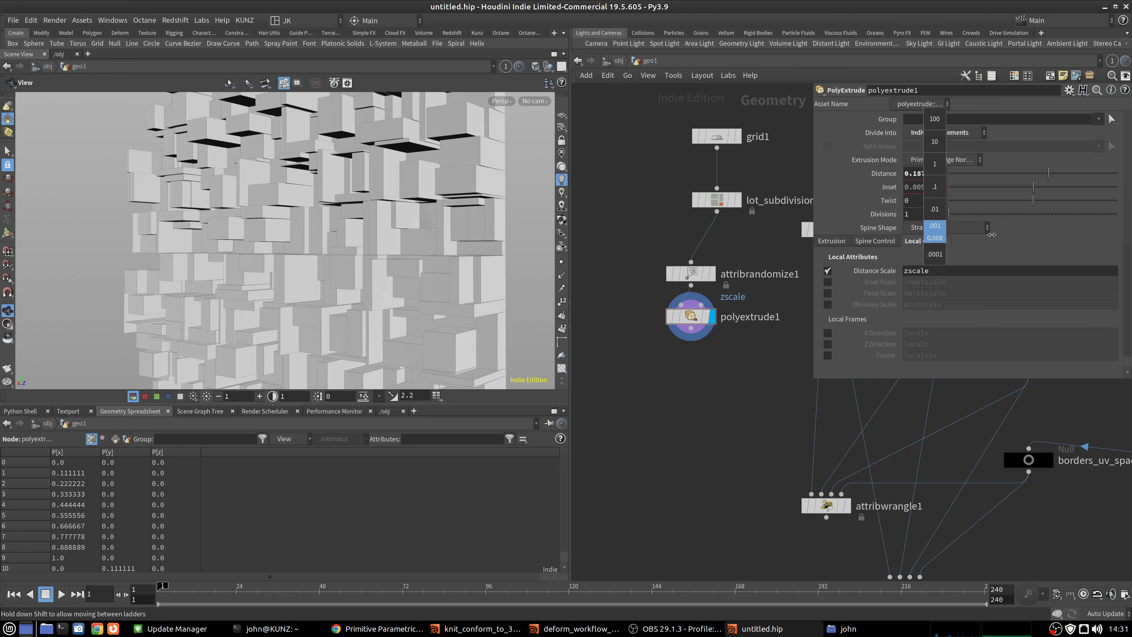
pyautogui.moveTo(919, 186); pyautogui.dragTo(998, 211, button='middle')
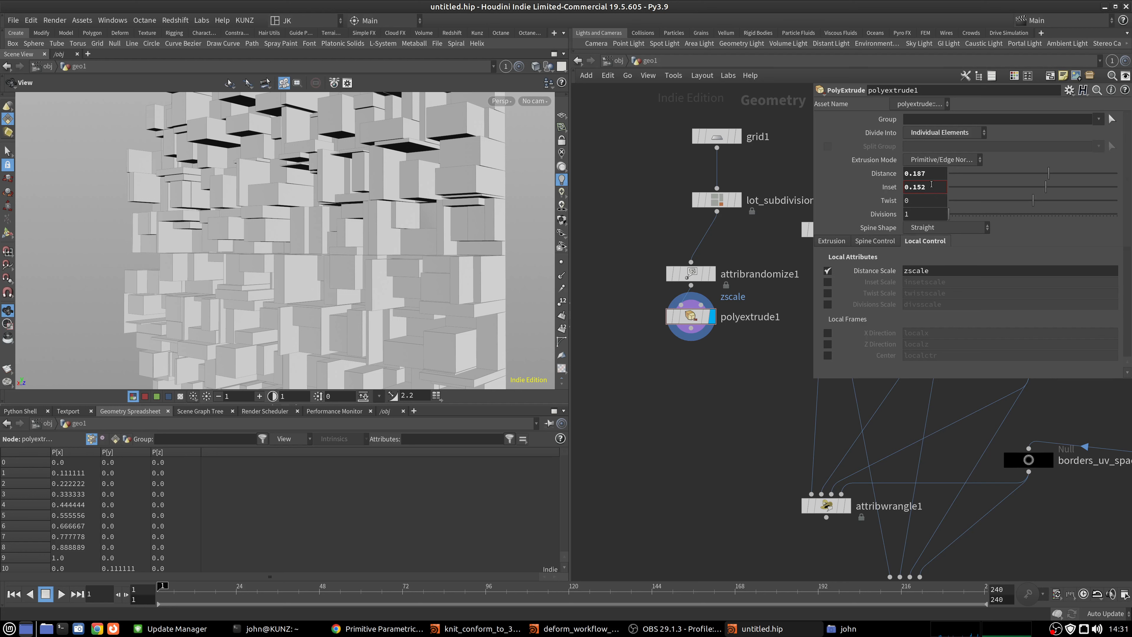
pyautogui.click(932, 185)
pyautogui.write('0')
pyautogui.press('Return')
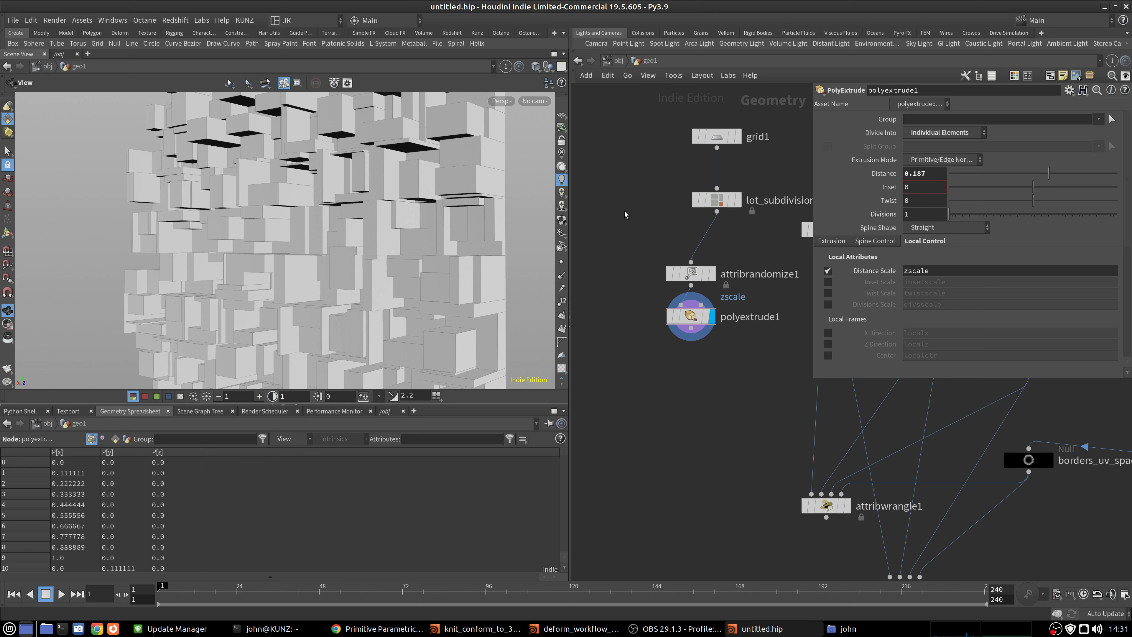
# Enable Transform Extruded Front on polyextrude1 and scale the front faces uniformly to 0.494.
pyautogui.click(831, 241)
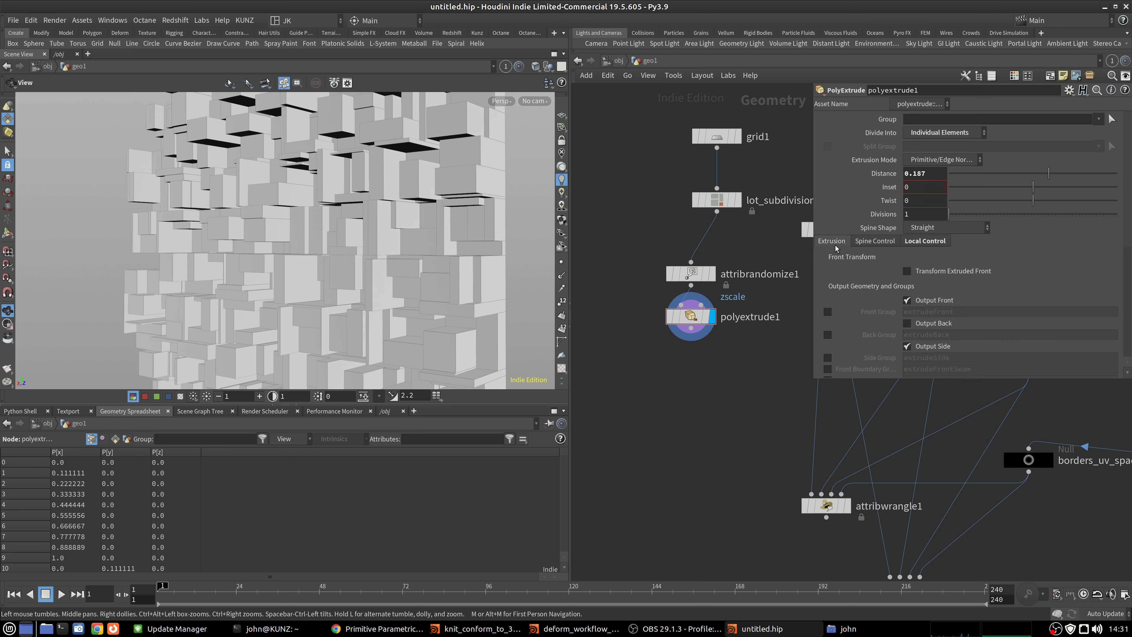
pyautogui.click(932, 275)
pyautogui.scroll(-1, 902, 279)
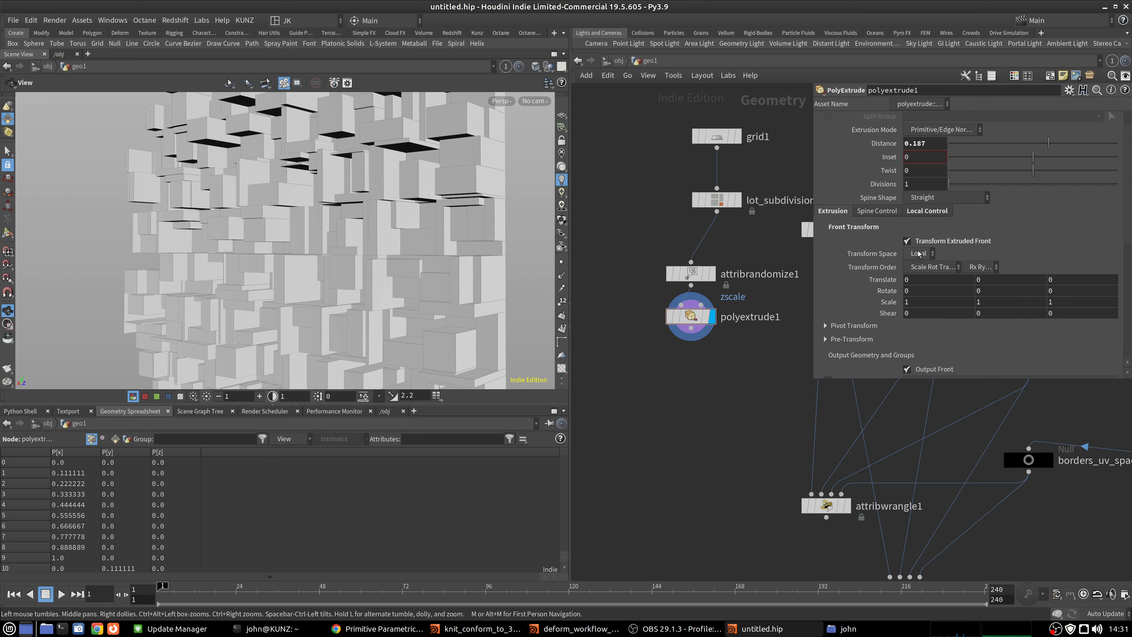
pyautogui.moveTo(881, 301); pyautogui.dragTo(925, 313, button='middle')
pyautogui.moveTo(871, 304)
pyautogui.mouseDown(button='middle')
pyautogui.moveTo(784, 301)
pyautogui.moveTo(863, 299)
pyautogui.moveTo(852, 299)
pyautogui.mouseUp(button='middle')
pyautogui.moveTo(289, 250)
pyautogui.mouseDown()
pyautogui.moveTo(244, 264)
pyautogui.moveTo(508, 162)
pyautogui.mouseUp()
pyautogui.click(540, 70)
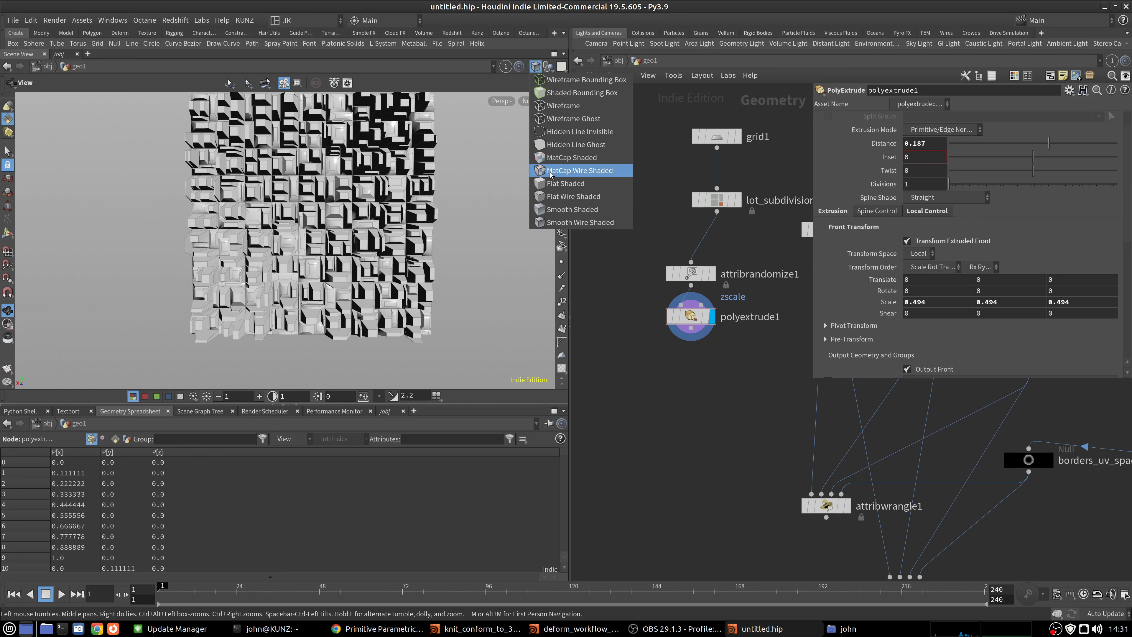
# Compare the transform1 knit pattern with the polyextrude1 blocks by displaying each node in turn.
pyautogui.scroll(-4, 706, 384)
pyautogui.scroll(2, 713, 334)
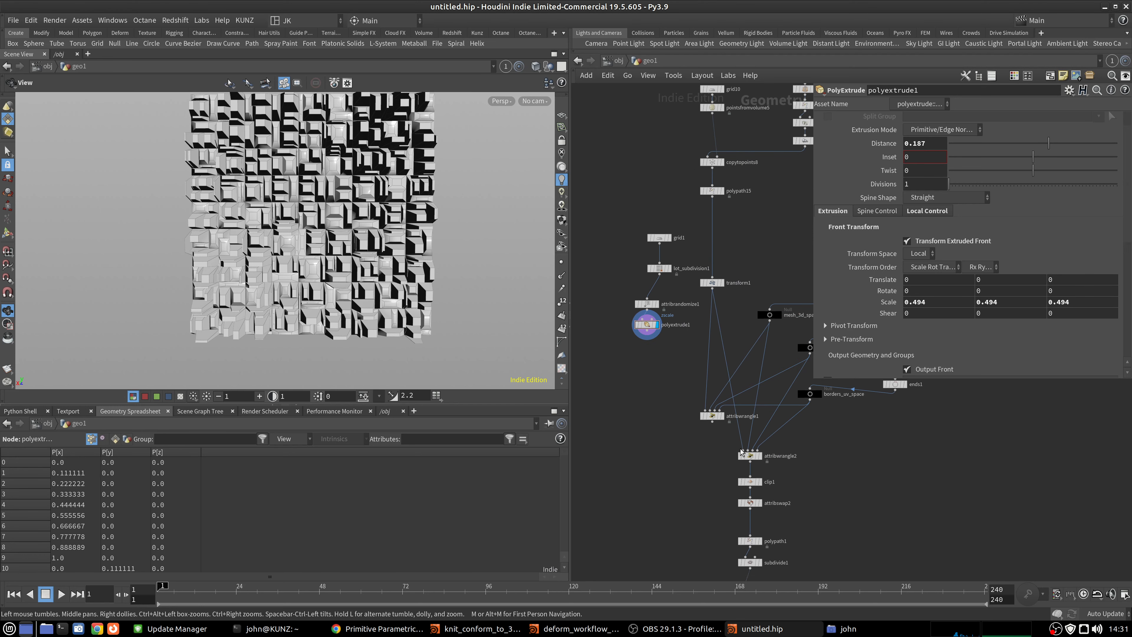
pyautogui.click(721, 268)
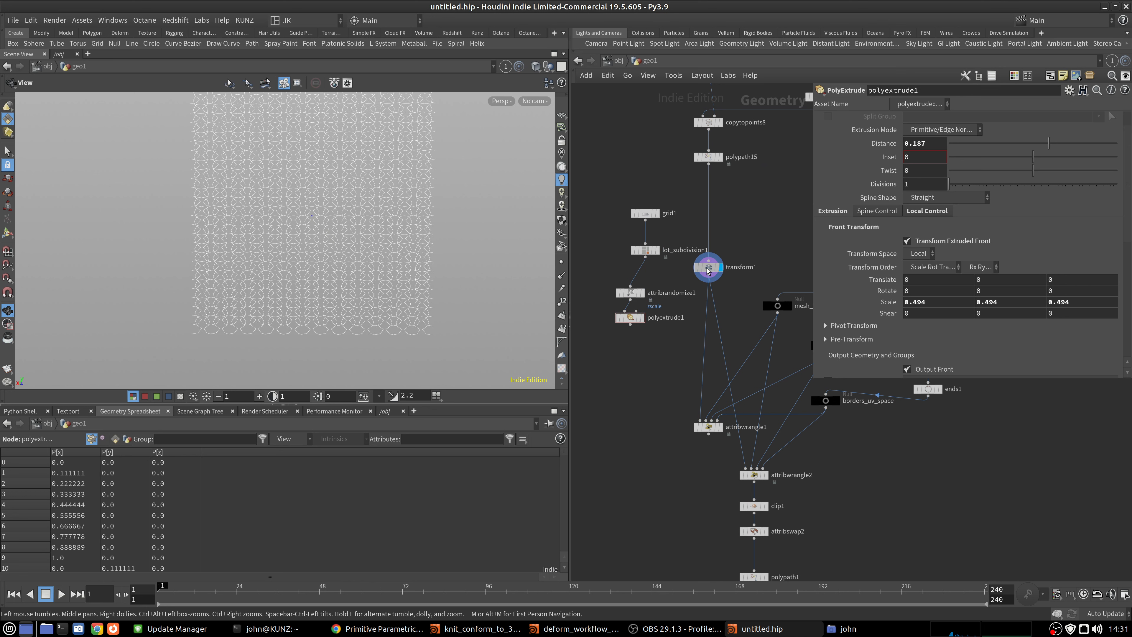
pyautogui.click(709, 267)
pyautogui.click(646, 320)
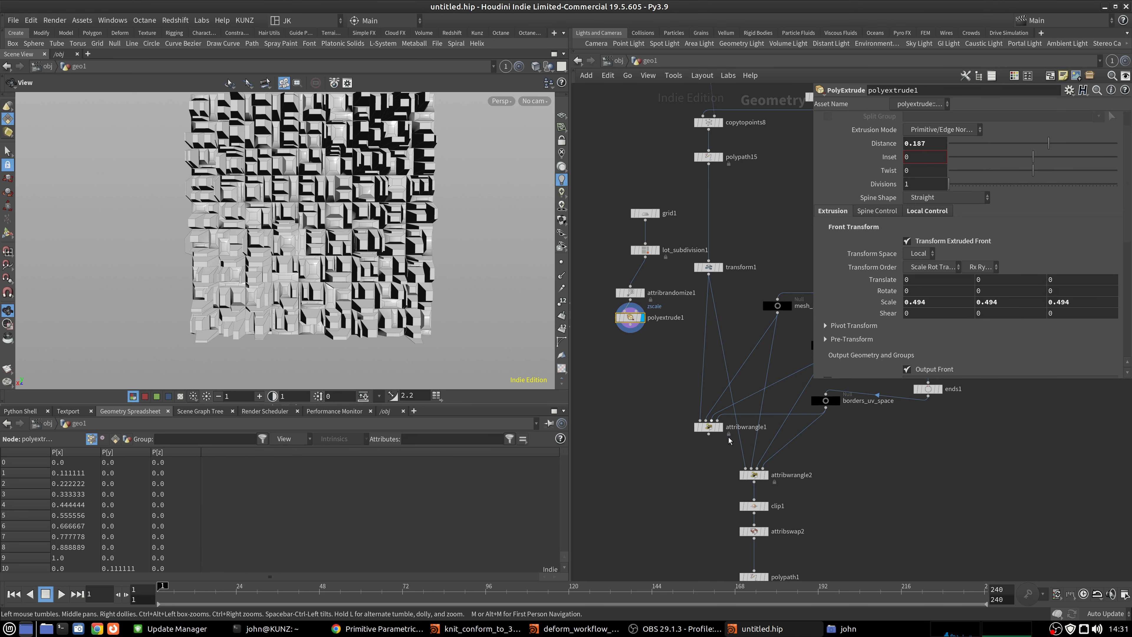
# Connect polyextrude1 to attribwrangle2's first input in place of transform1, and display attribswap2.
pyautogui.moveTo(635, 458); pyautogui.dragTo(631, 421, button='middle')
pyautogui.scroll(2, 746, 481)
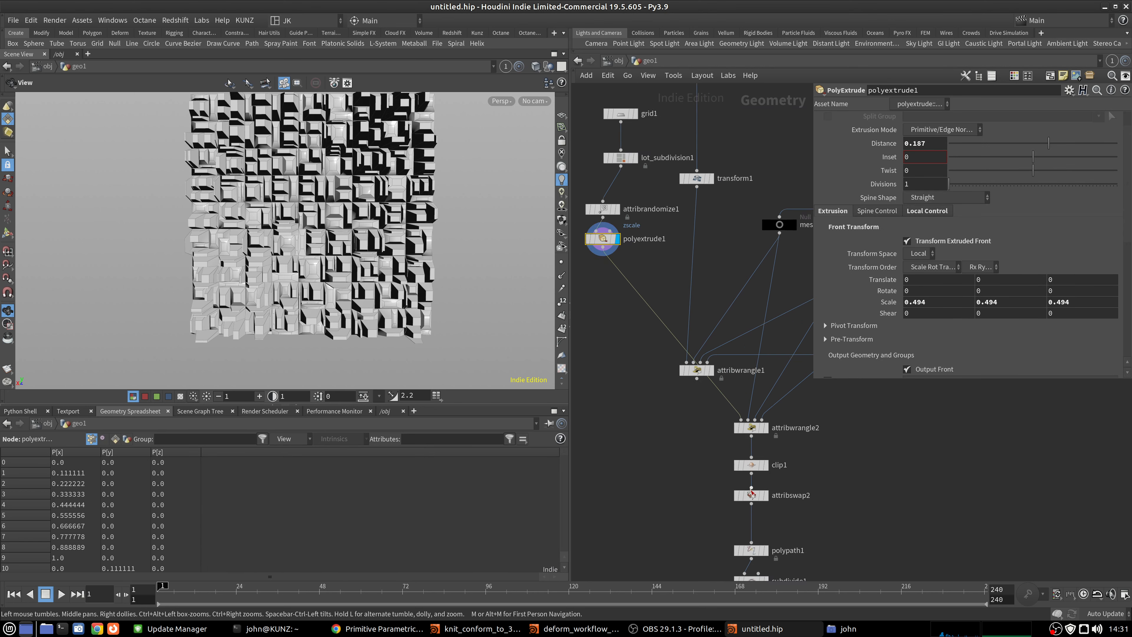
pyautogui.click(770, 497)
pyautogui.moveTo(906, 513); pyautogui.dragTo(964, 573, button='middle')
# Try a negative distance of -0.187 on polyextrude1 and undo it.
pyautogui.click(631, 250)
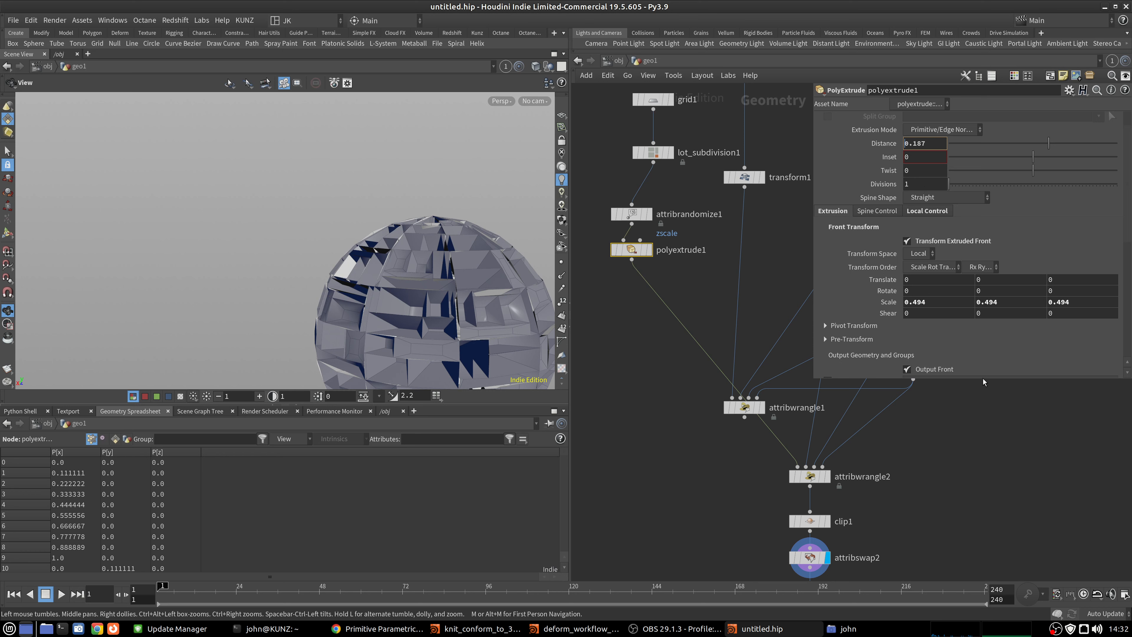
pyautogui.press('Return')
pyautogui.scroll(5, 406, 183)
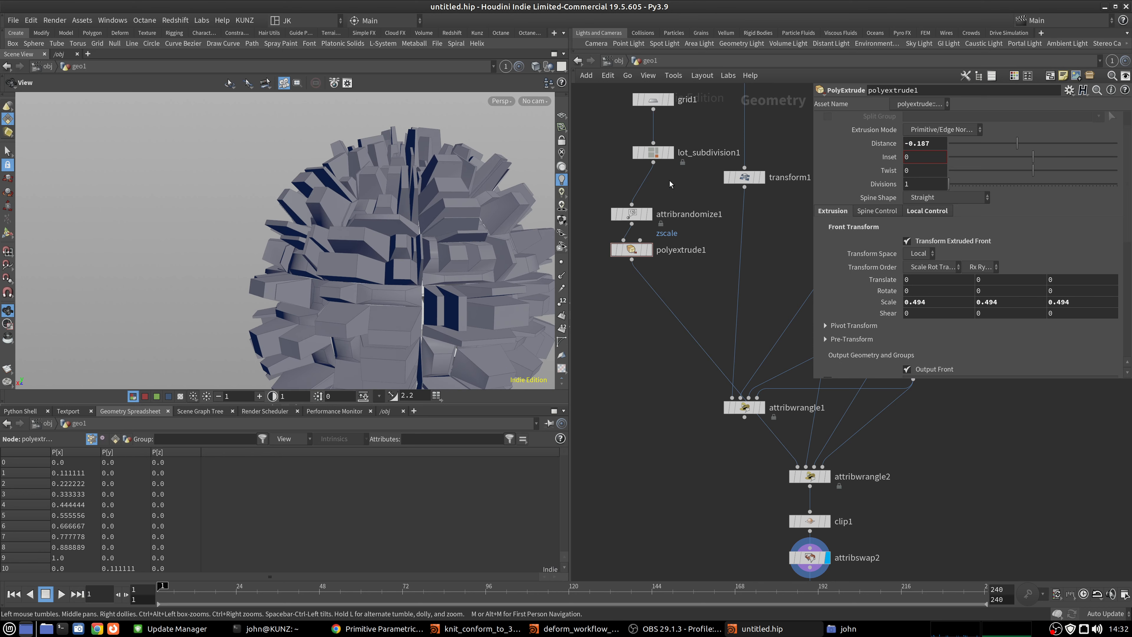
pyautogui.hotkey('ctrl', 'z')
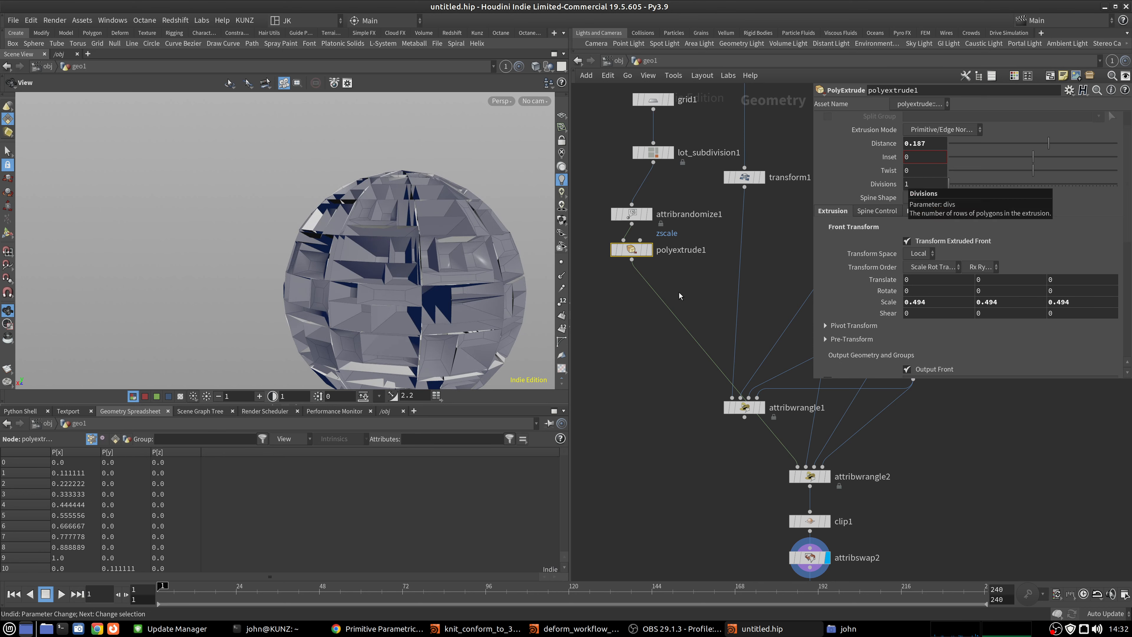
# Insert a Transform node beneath polyextrude1 on its wire to attribwrangle2, display it and set its Z scale to -1.
pyautogui.press('Tab')
pyautogui.write('tr')
pyautogui.click(751, 54)
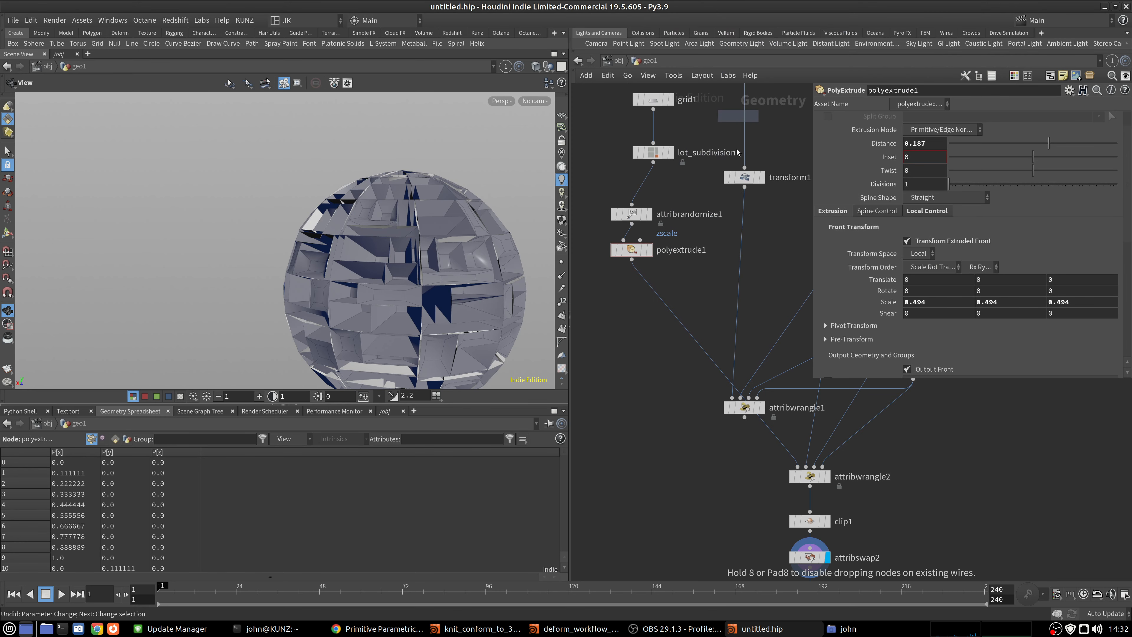
pyautogui.click(674, 298)
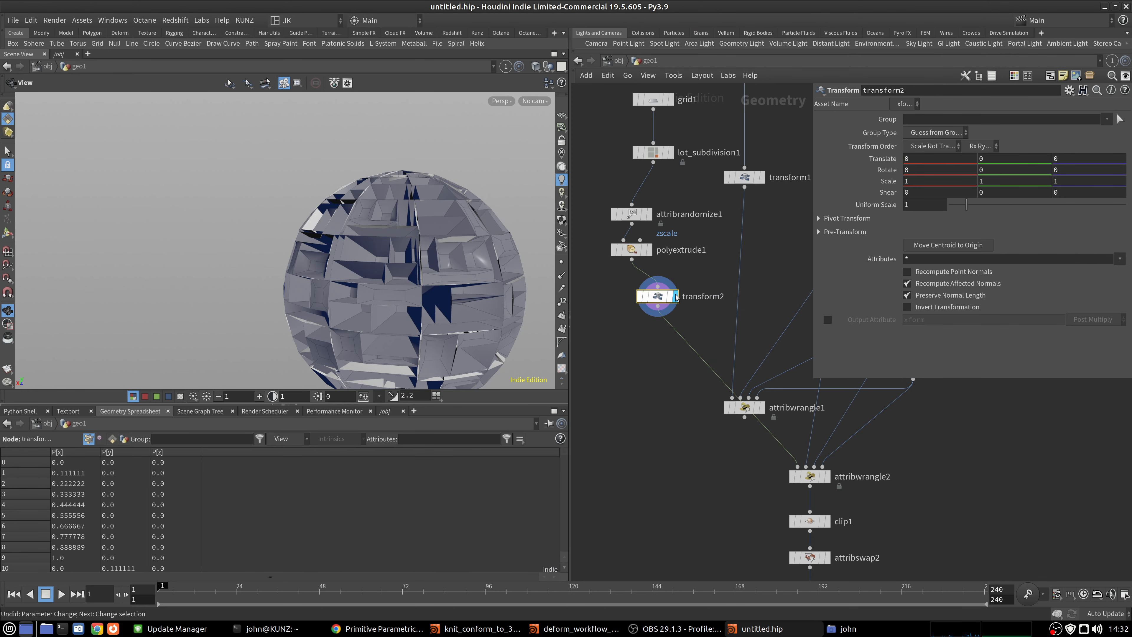
pyautogui.moveTo(659, 296); pyautogui.dragTo(634, 296)
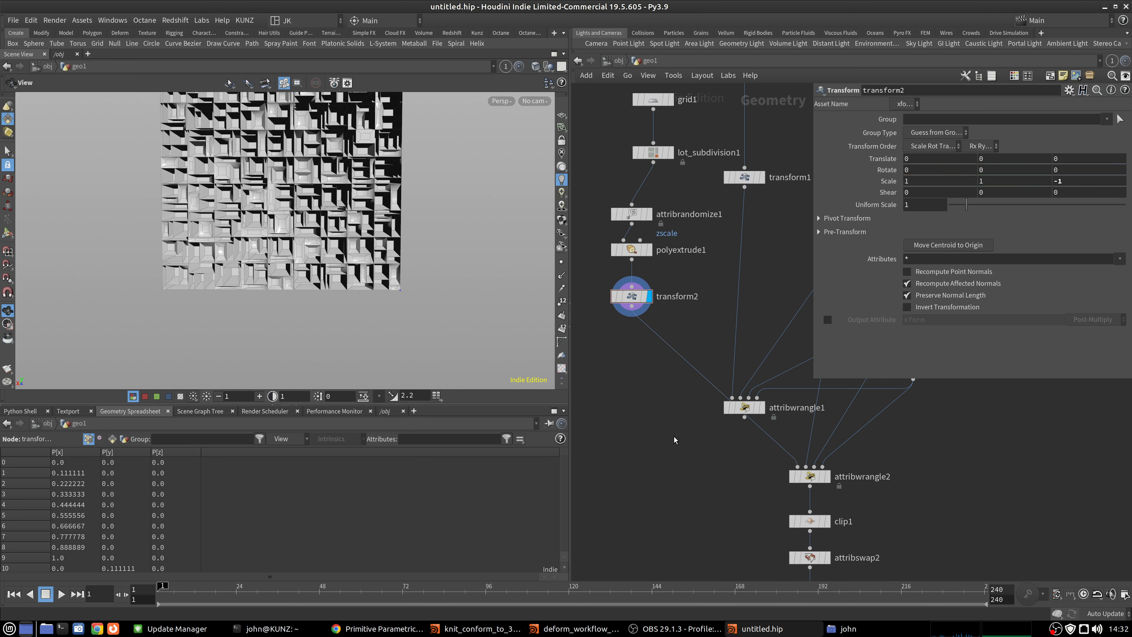
# Insert a Reverse node directly beneath transform2 on the wire to attribwrangle2, and display it.
pyautogui.press('Tab')
pyautogui.write('rev')
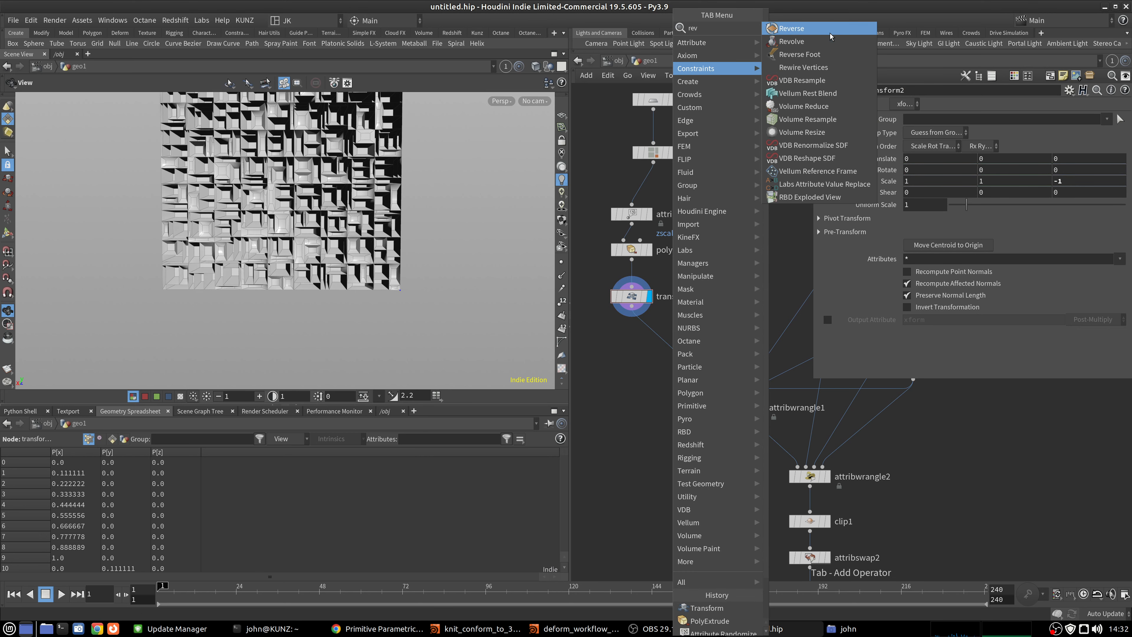
pyautogui.click(831, 29)
pyautogui.click(652, 337)
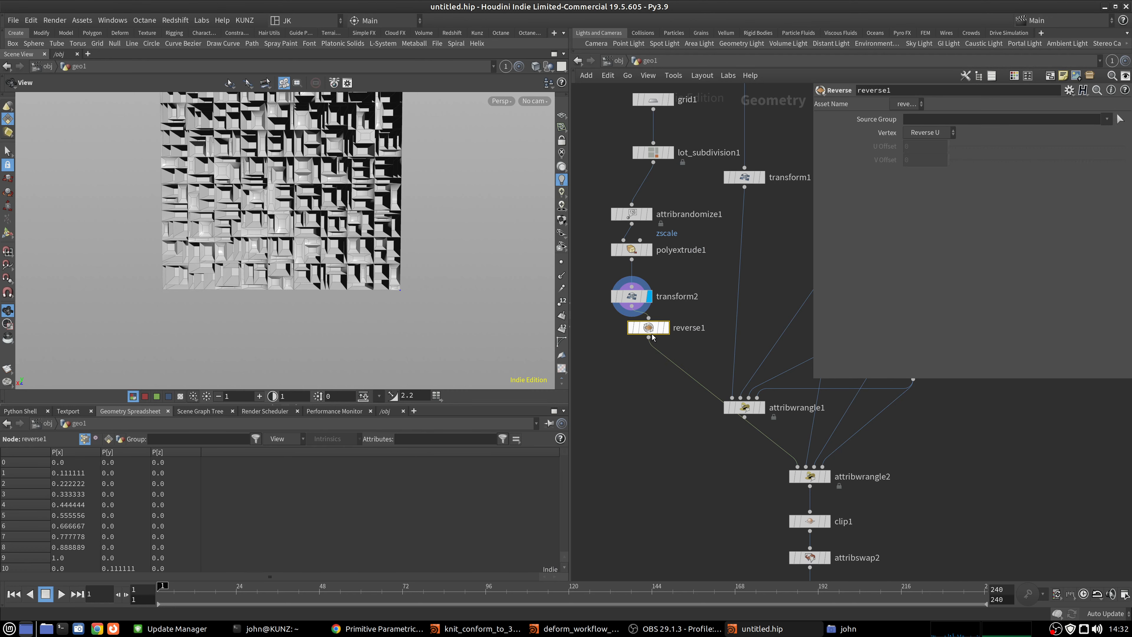
pyautogui.click(667, 332)
pyautogui.moveTo(648, 328); pyautogui.dragTo(631, 328)
pyautogui.hotkey('space', 'g')
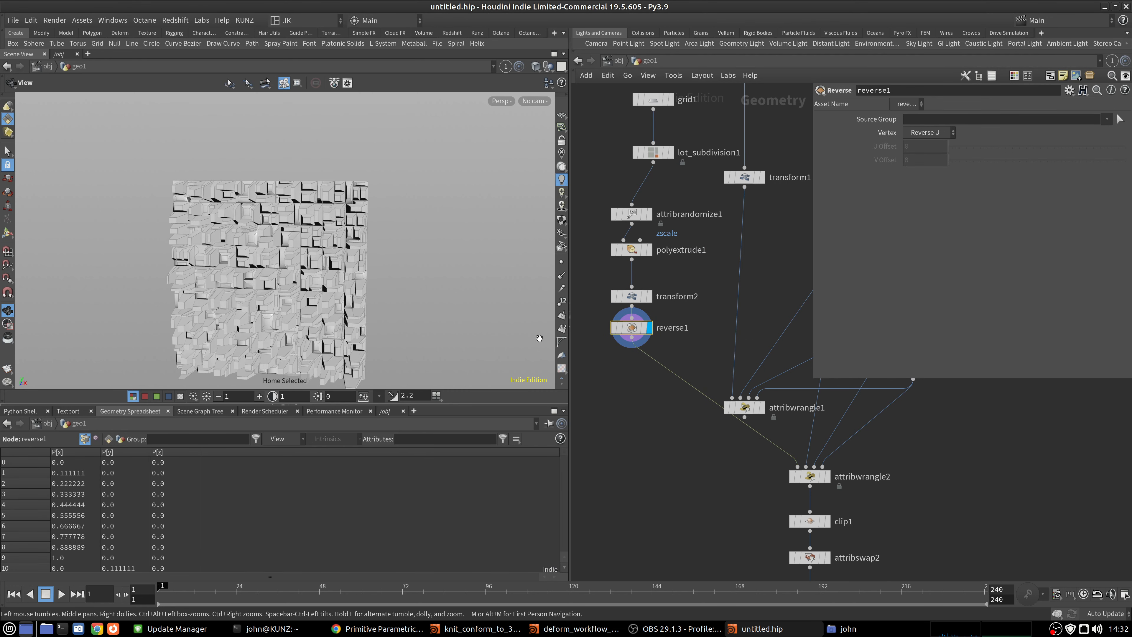
# Display attribswap2 and examine the extruded blocks mapped onto the sphere from several angles and distances.
pyautogui.moveTo(769, 566); pyautogui.dragTo(732, 390, button='middle')
pyautogui.click(789, 381)
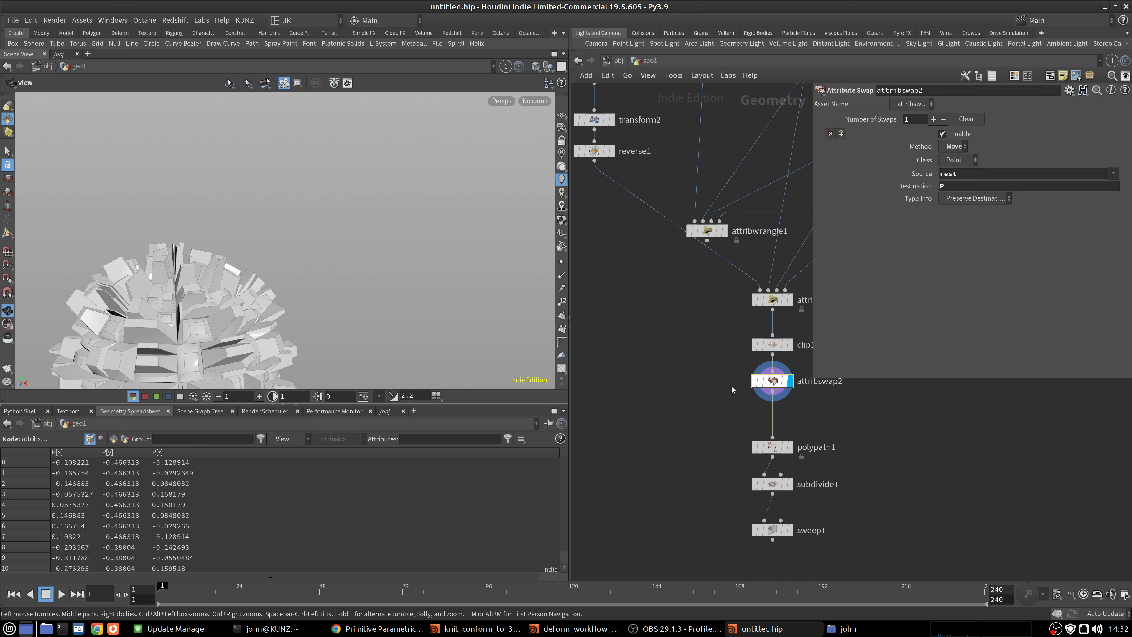
pyautogui.hotkey('space', 'g')
pyautogui.moveTo(292, 247); pyautogui.dragTo(365, 276)
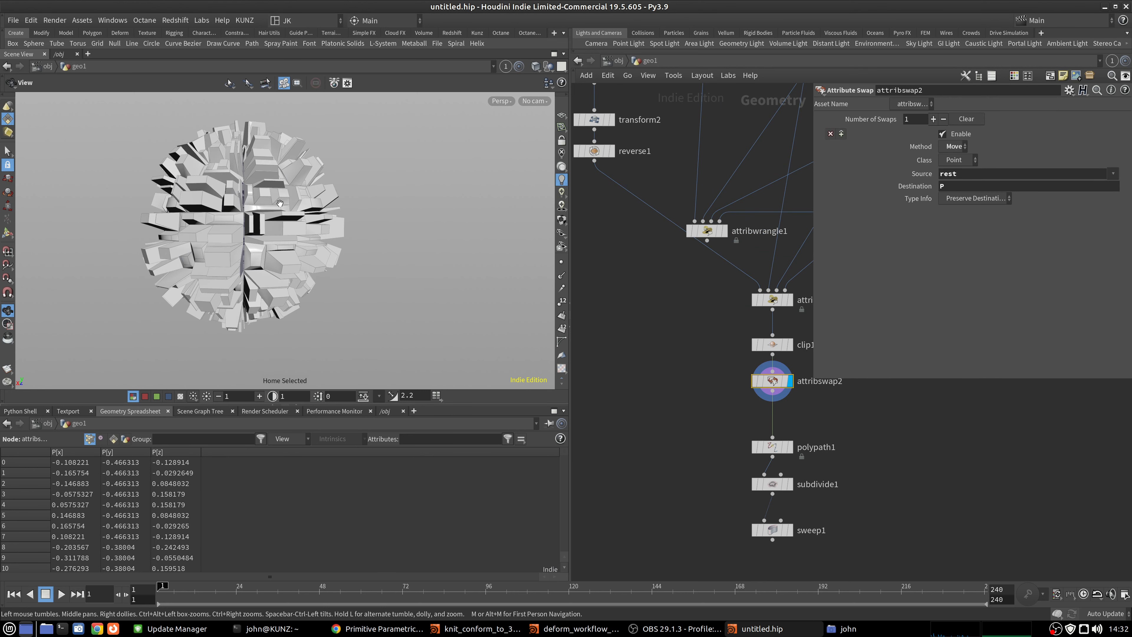
pyautogui.moveTo(280, 203); pyautogui.dragTo(436, 184)
pyautogui.scroll(5, 312, 228)
pyautogui.moveTo(390, 203); pyautogui.dragTo(344, 214, button='right')
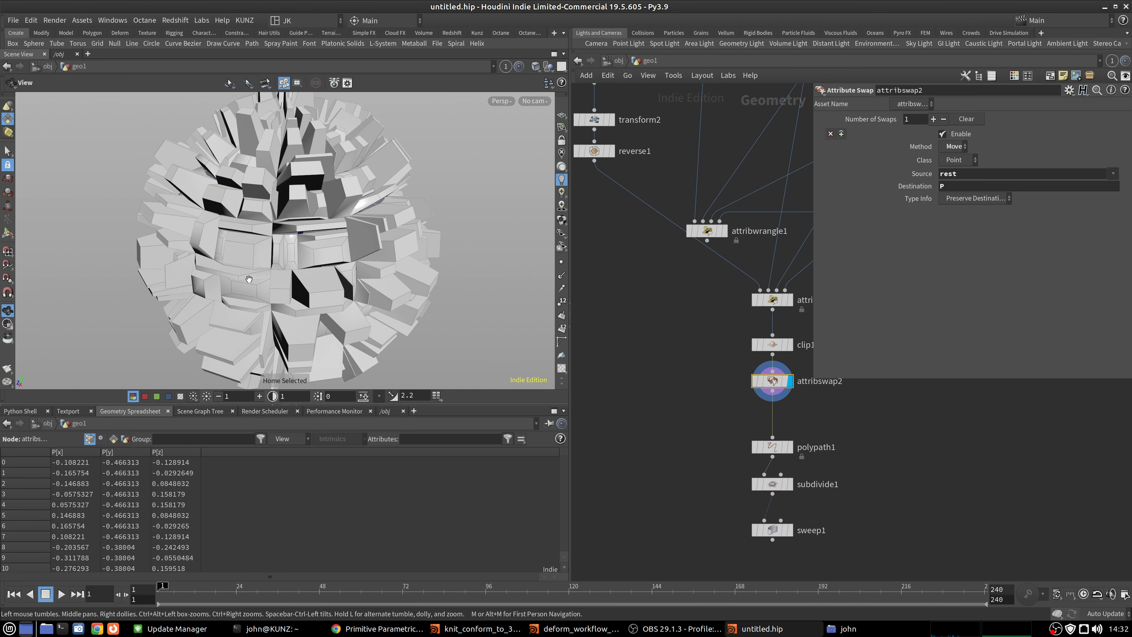
pyautogui.moveTo(249, 279); pyautogui.dragTo(376, 163)
pyautogui.moveTo(325, 231); pyautogui.dragTo(337, 186, button='middle')
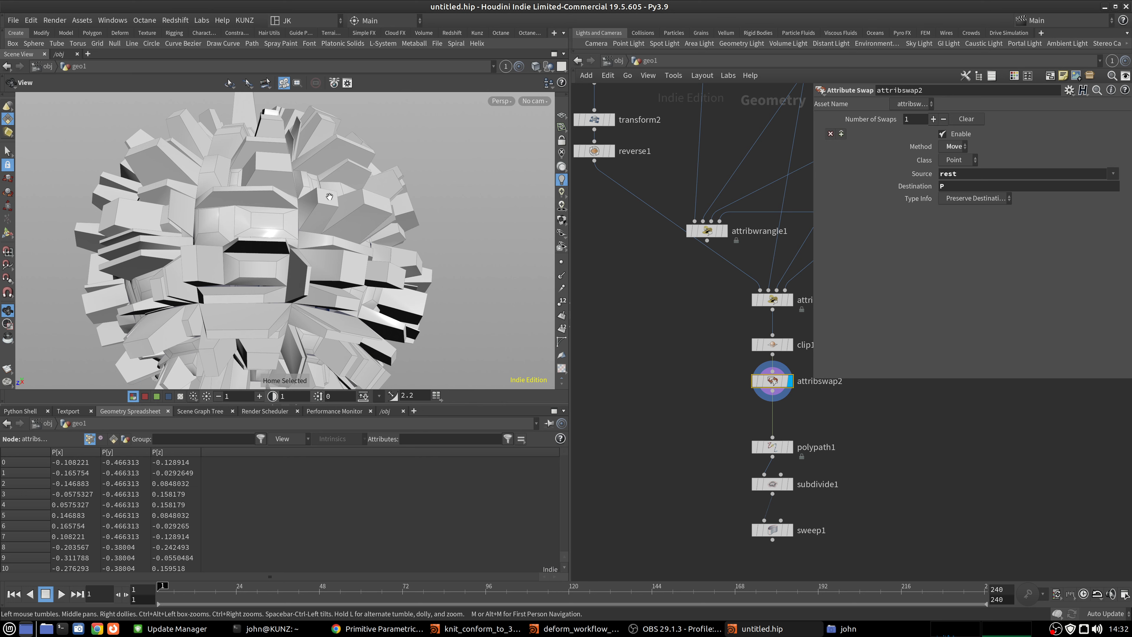
pyautogui.moveTo(329, 196); pyautogui.dragTo(267, 262, button='right')
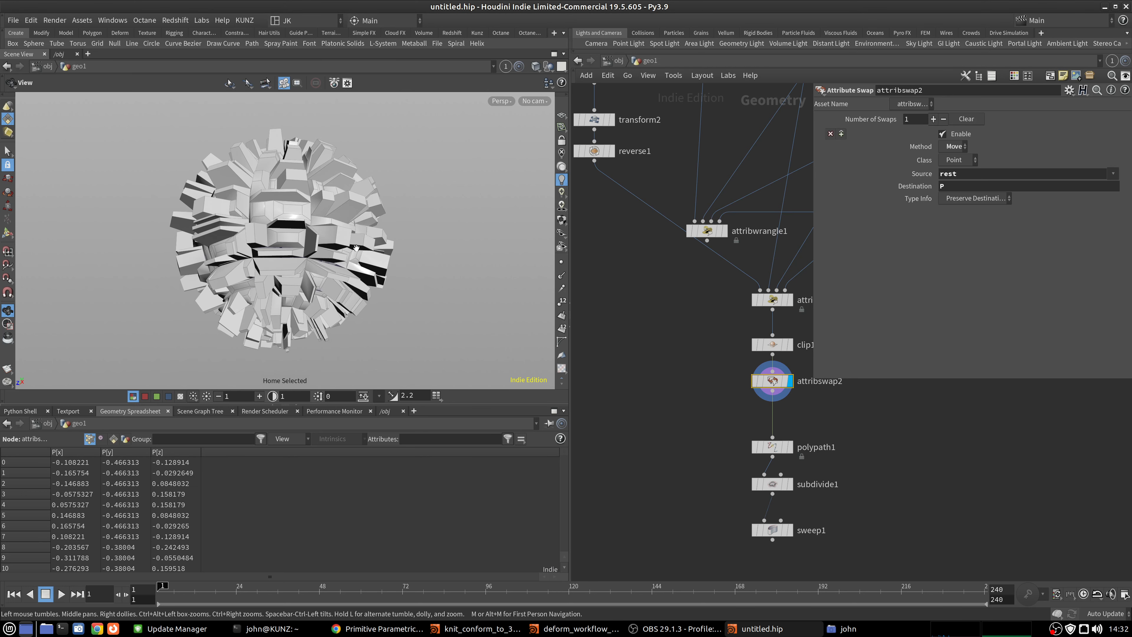
pyautogui.moveTo(387, 206); pyautogui.dragTo(394, 242)
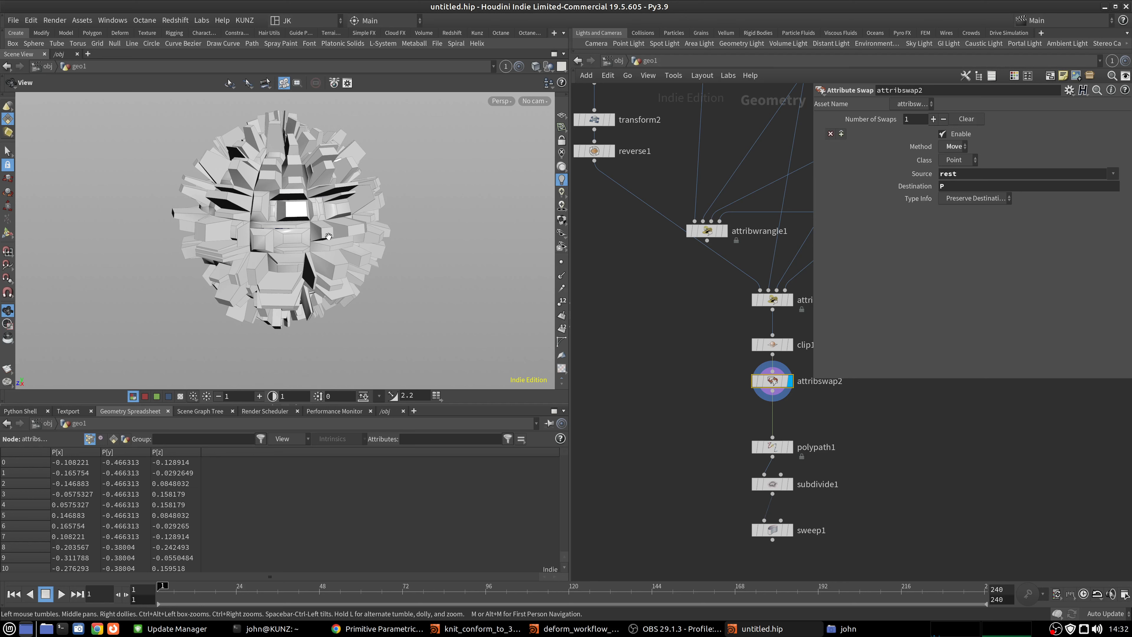
pyautogui.moveTo(329, 236); pyautogui.dragTo(315, 293, button='middle')
# Shrink the floating parameter pane to uncover more of the node network.
pyautogui.moveTo(814, 377); pyautogui.dragTo(810, 258)
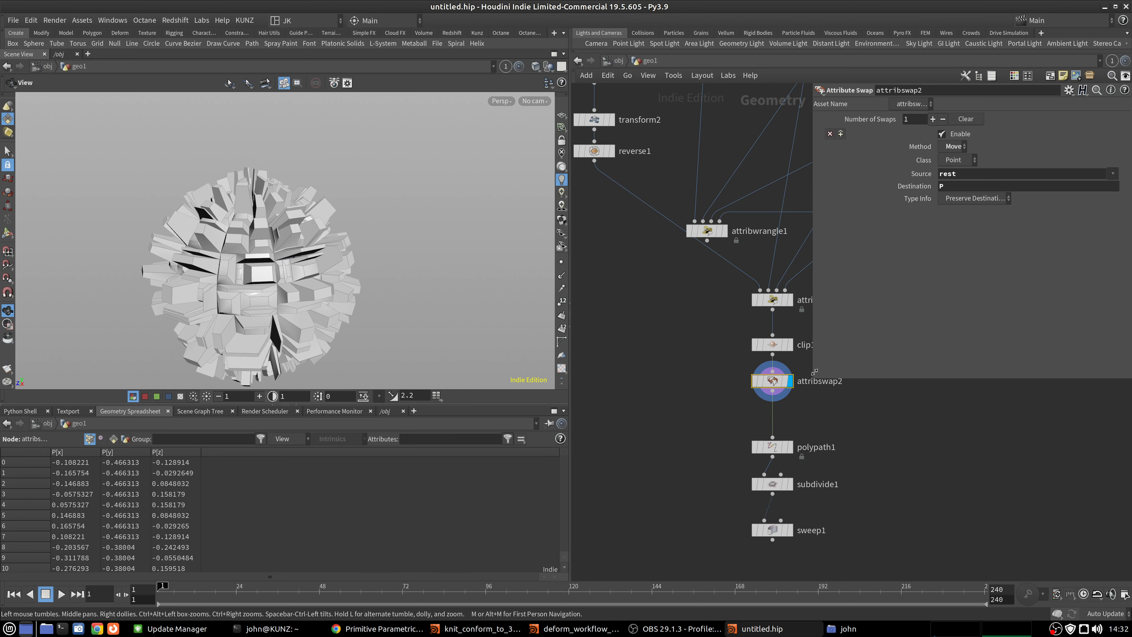
pyautogui.moveTo(811, 378); pyautogui.dragTo(851, 294)
pyautogui.click(680, 448)
# Connect transform1's output back to attribwrangle2's first input in place of reverse1.
pyautogui.scroll(-3, 680, 448)
pyautogui.scroll(2, 706, 223)
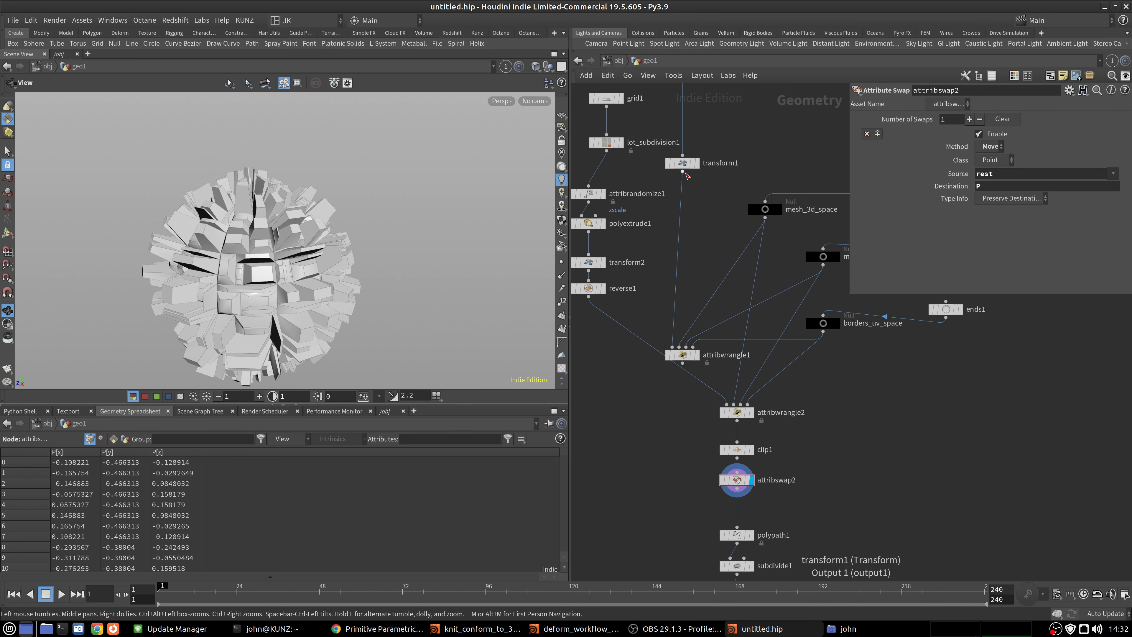
pyautogui.moveTo(685, 173); pyautogui.dragTo(726, 393)
pyautogui.scroll(-3, 642, 404)
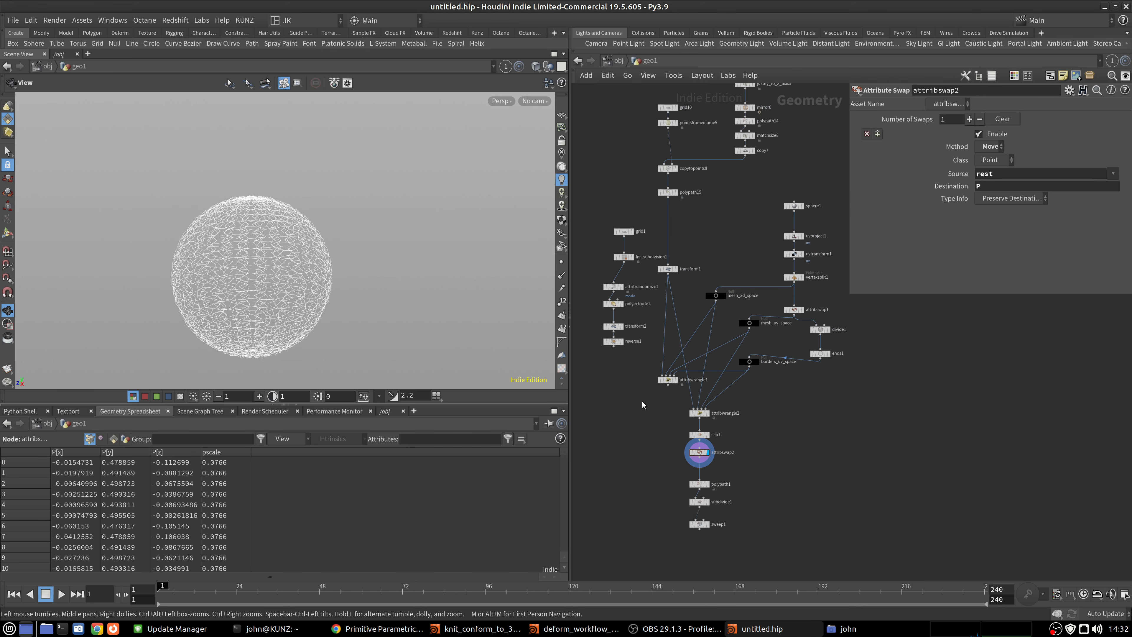
# Select the node chain from grid1 to reverse1 and move it farther away from the transform1 branch.
pyautogui.moveTo(622, 249); pyautogui.dragTo(622, 196)
pyautogui.moveTo(625, 232); pyautogui.dragTo(676, 243, button='middle')
pyautogui.moveTo(679, 247); pyautogui.dragTo(608, 247)
pyautogui.click(640, 416)
# Select and display sweep1, and view the knit tubes on the sphere up close.
pyautogui.scroll(4, 809, 516)
pyautogui.moveTo(809, 517); pyautogui.dragTo(816, 393, button='middle')
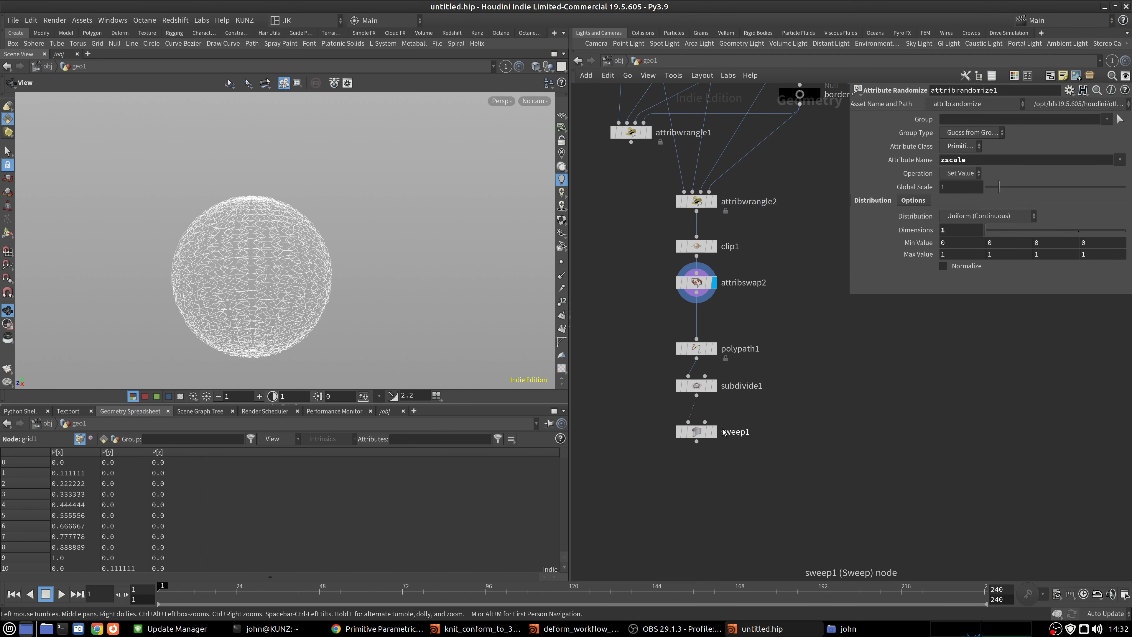
pyautogui.click(708, 432)
pyautogui.click(713, 431)
pyautogui.scroll(5, 230, 273)
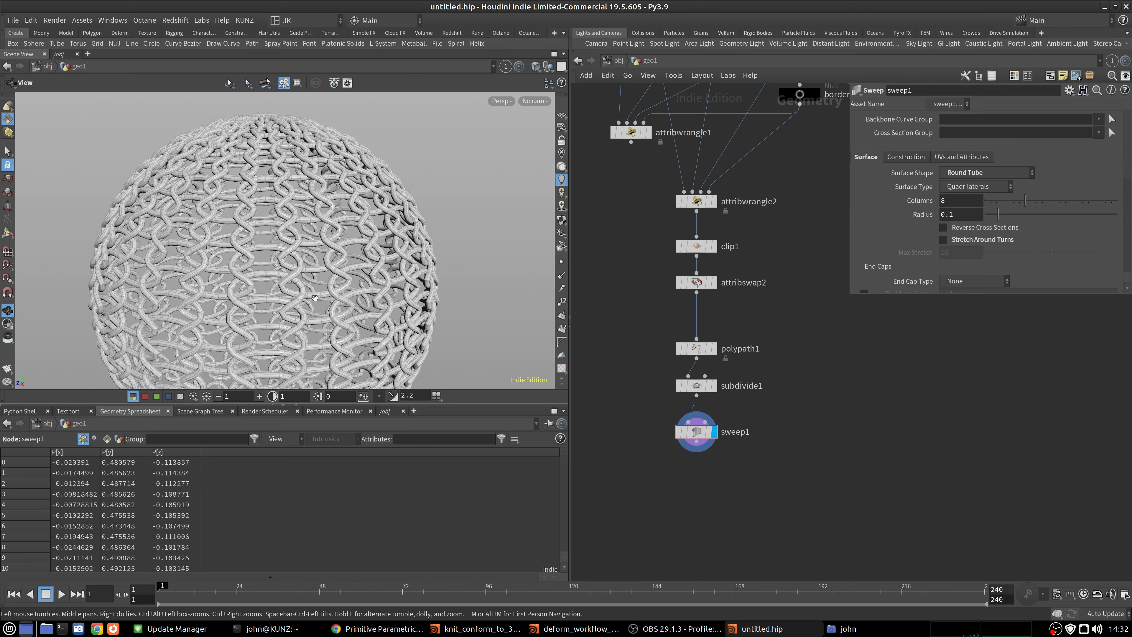
# Set the Radius of sweep1's round tubes to 0.05, judging the knit around the sphere's pole.
pyautogui.moveTo(230, 273); pyautogui.dragTo(238, 226, button='middle')
pyautogui.moveTo(763, 555); pyautogui.dragTo(760, 478, button='middle')
pyautogui.moveTo(249, 113); pyautogui.dragTo(232, 175)
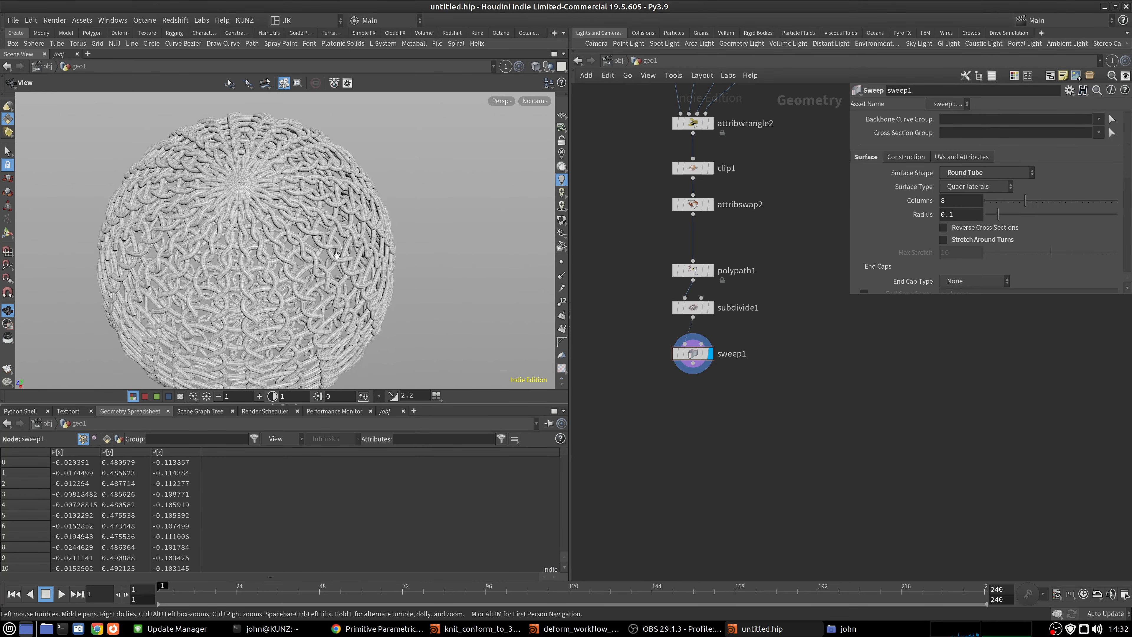
pyautogui.scroll(5, 233, 174)
pyautogui.moveTo(233, 174); pyautogui.dragTo(272, 209, button='middle')
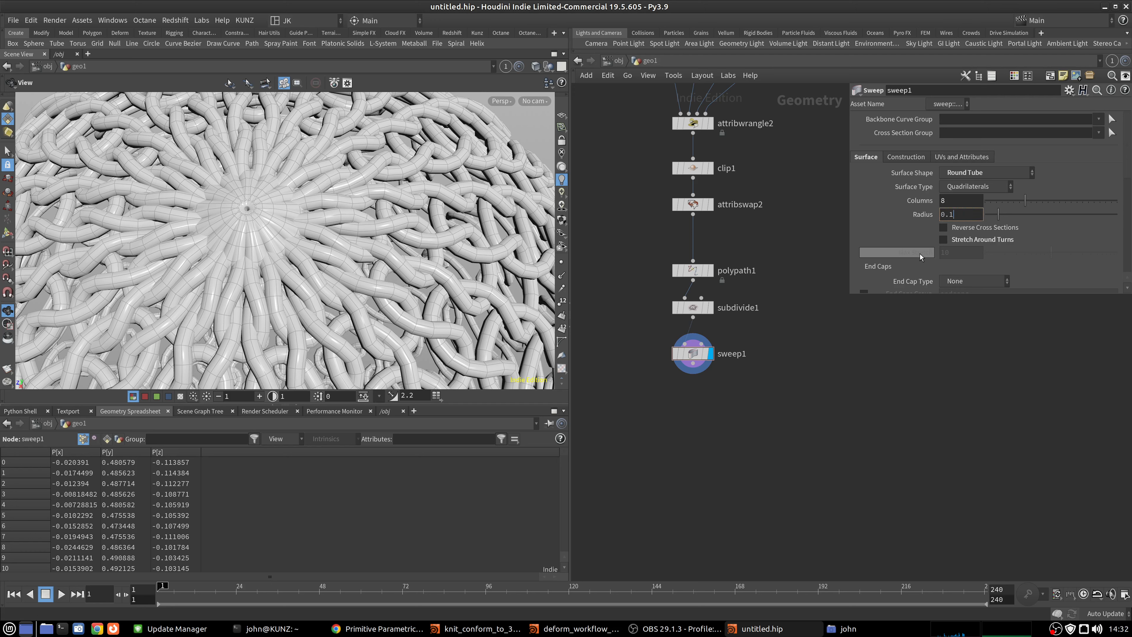
pyautogui.press('BackSpace')
pyautogui.write('05')
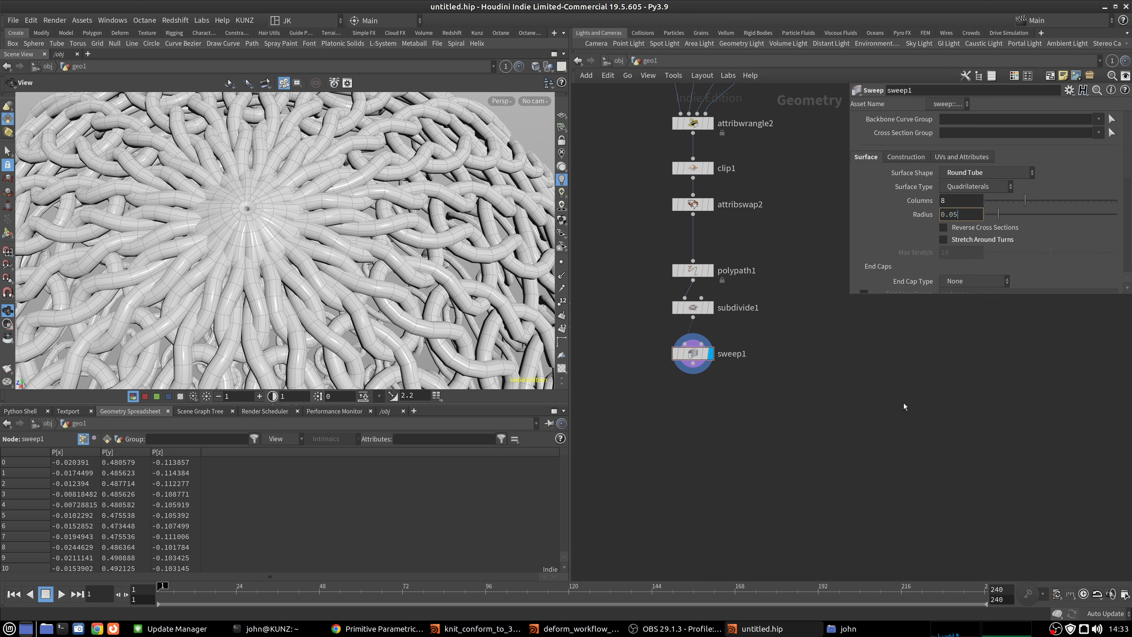
pyautogui.press('Return')
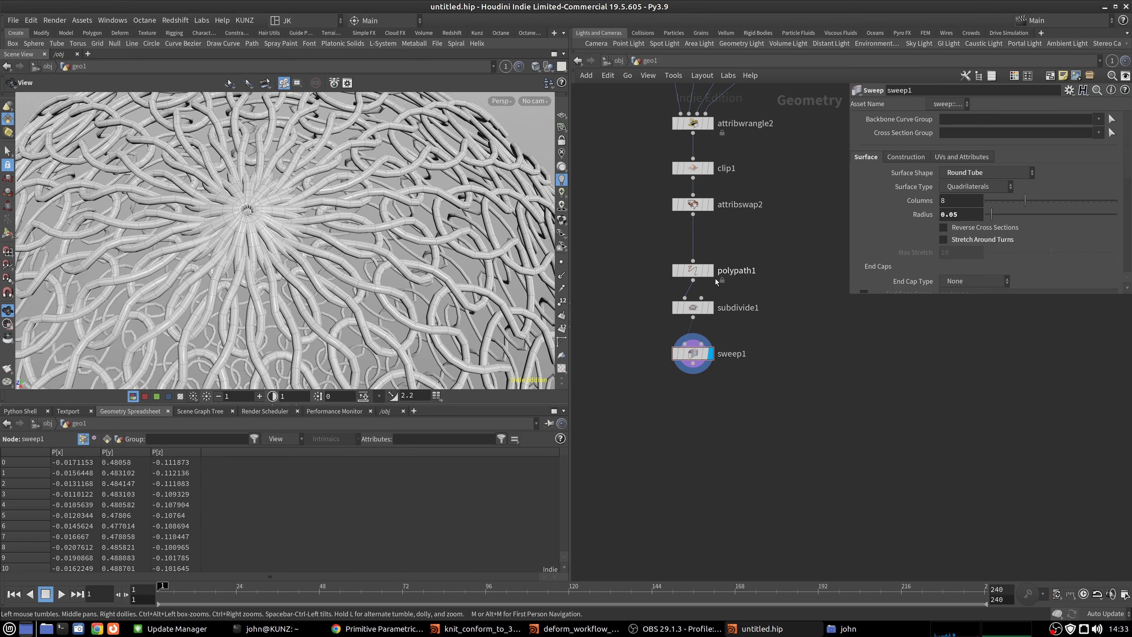
# Check subdivide1's node info and try a much denser knit with a Point Separation of 0.01766 on pointsfromvolume5.
pyautogui.middleClick(692, 310)
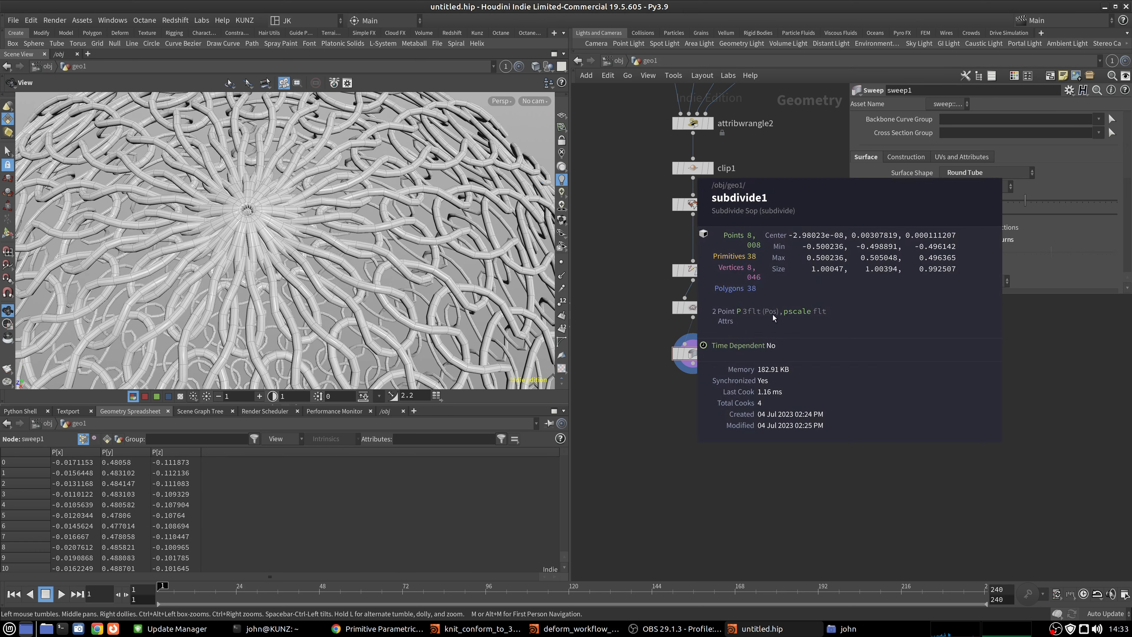
pyautogui.scroll(-4, 746, 404)
pyautogui.moveTo(682, 312); pyautogui.dragTo(677, 435, button='middle')
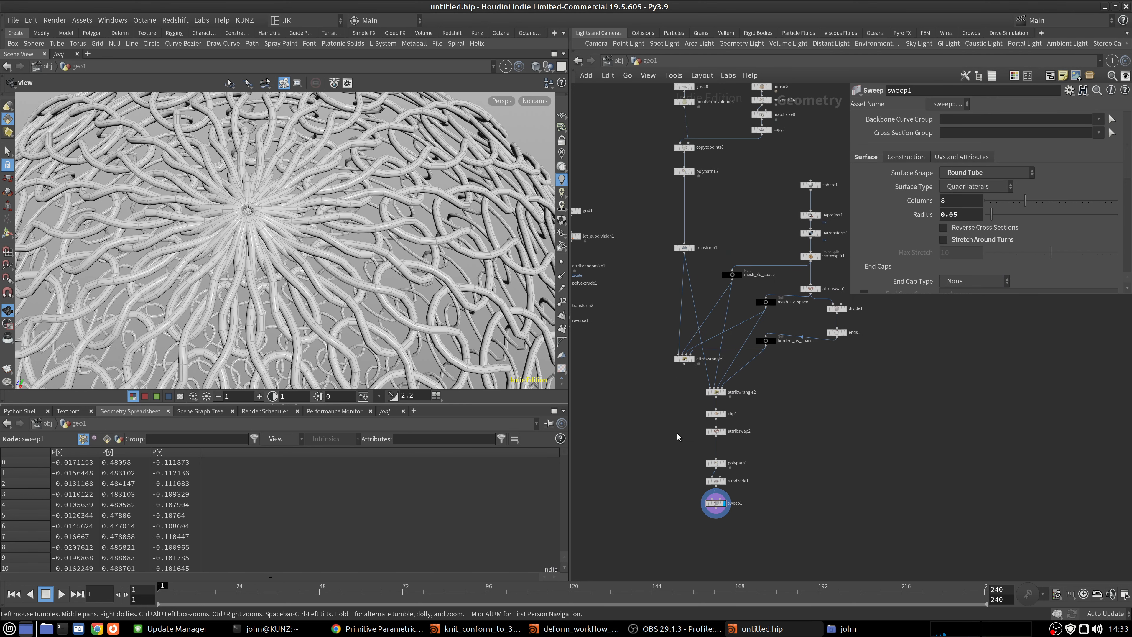
pyautogui.moveTo(735, 103); pyautogui.dragTo(735, 219, button='middle')
pyautogui.scroll(3, 701, 192)
pyautogui.click(684, 219)
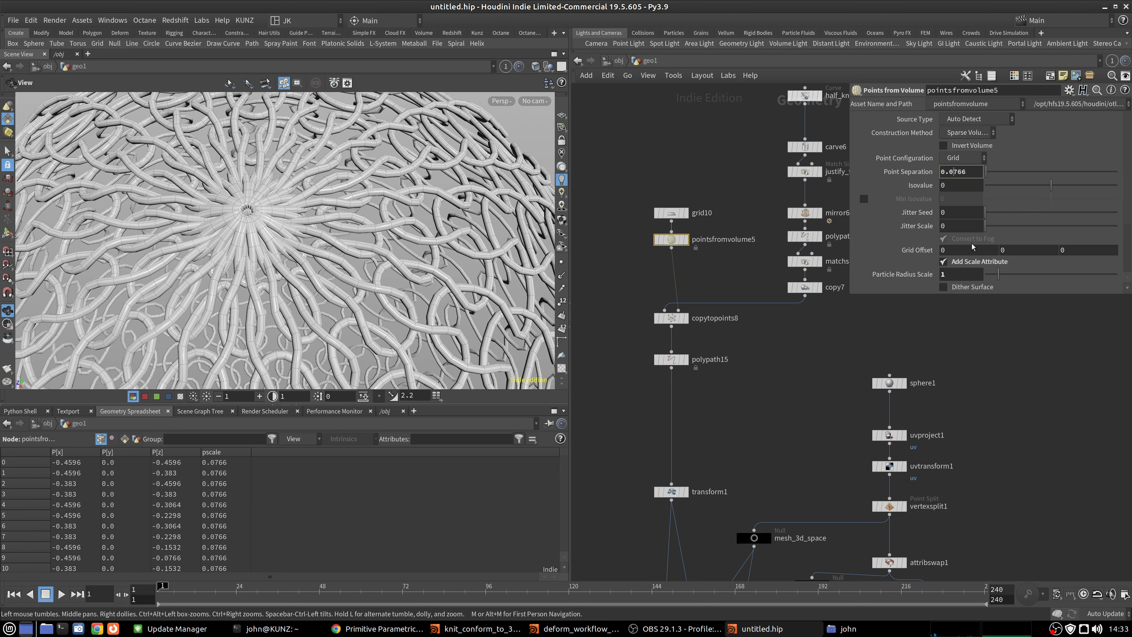
pyautogui.write('1')
pyautogui.press('Return')
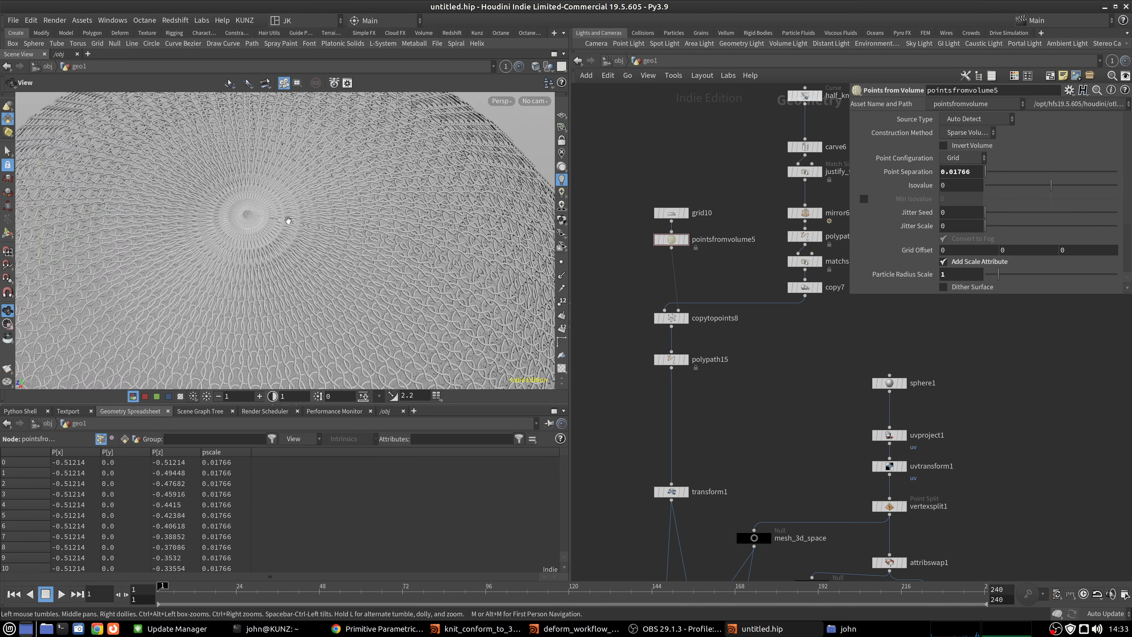
pyautogui.scroll(-10, 443, 226)
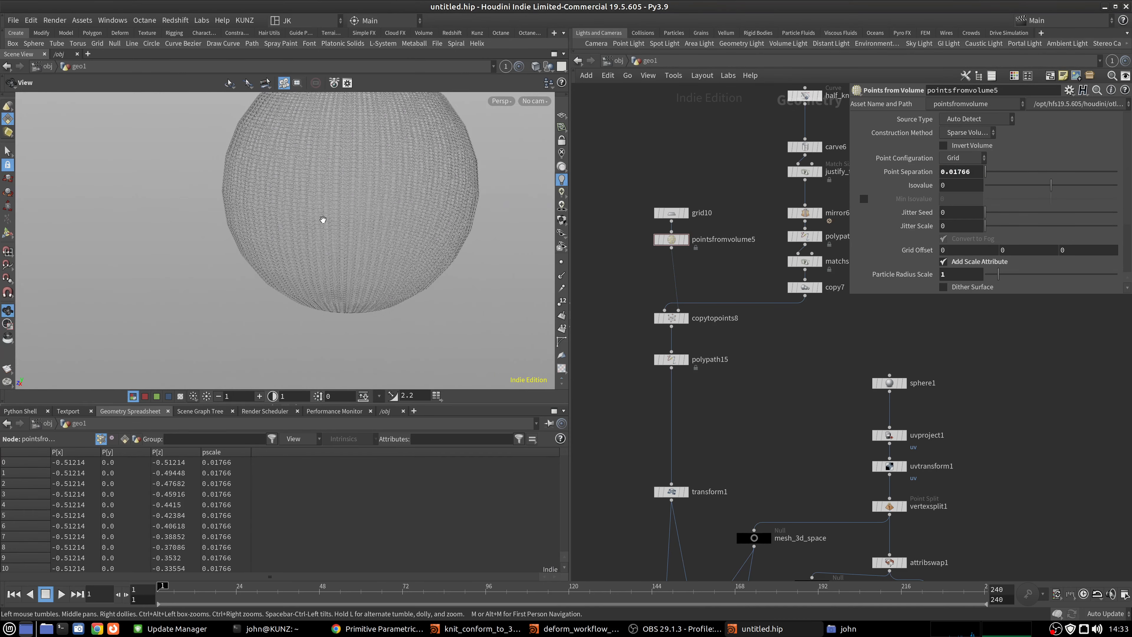
# Restore pointsfromvolume5's Point Separation to 0.0766 and frame the whole sphere.
pyautogui.hotkey('ctrl', 'z')
pyautogui.hotkey('space', 'g')
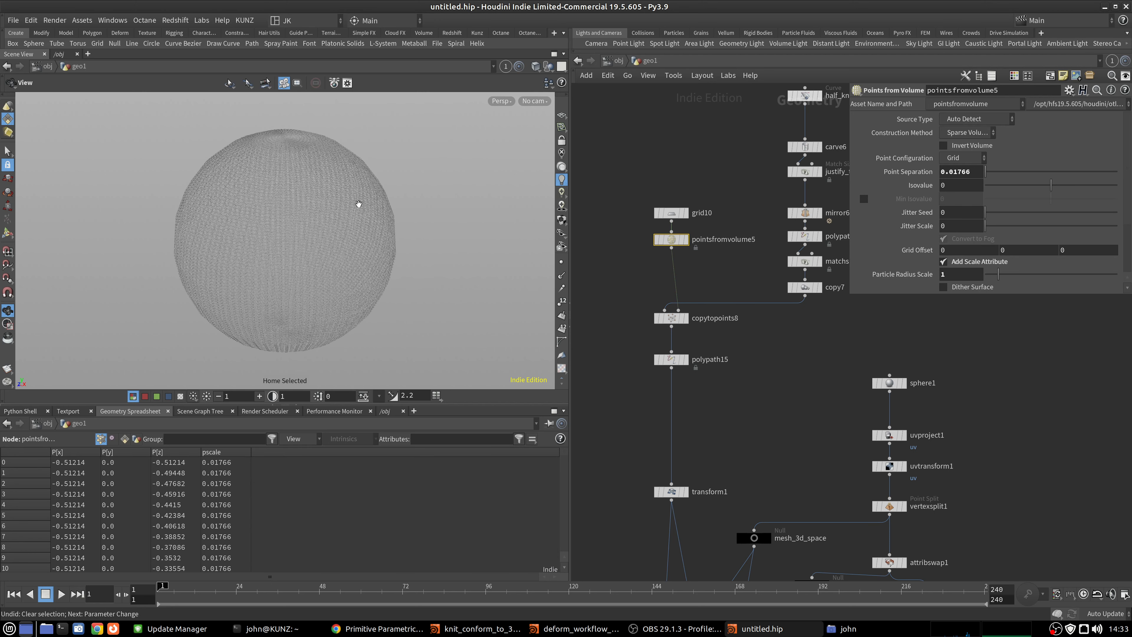
pyautogui.press('BackSpace')
pyautogui.press('Return')
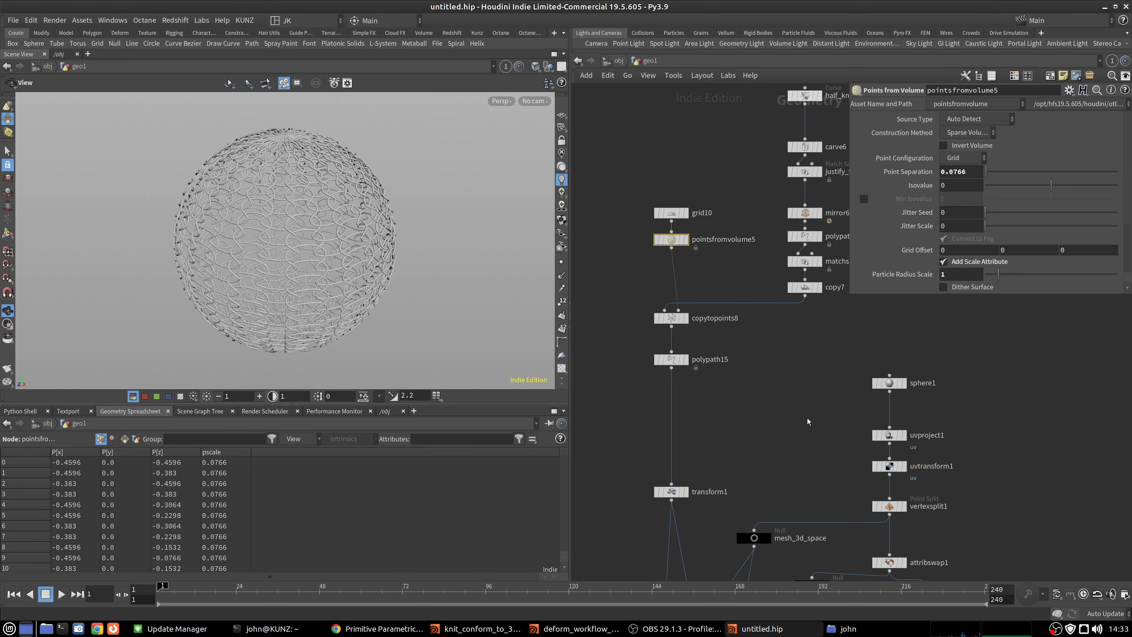
# Select sweep1 again and set its Radius to 0.01 to make very thin knit tubes.
pyautogui.moveTo(803, 542); pyautogui.dragTo(743, 273, button='middle')
pyautogui.moveTo(709, 475); pyautogui.dragTo(744, 195, button='middle')
pyautogui.scroll(3, 731, 357)
pyautogui.click(673, 404)
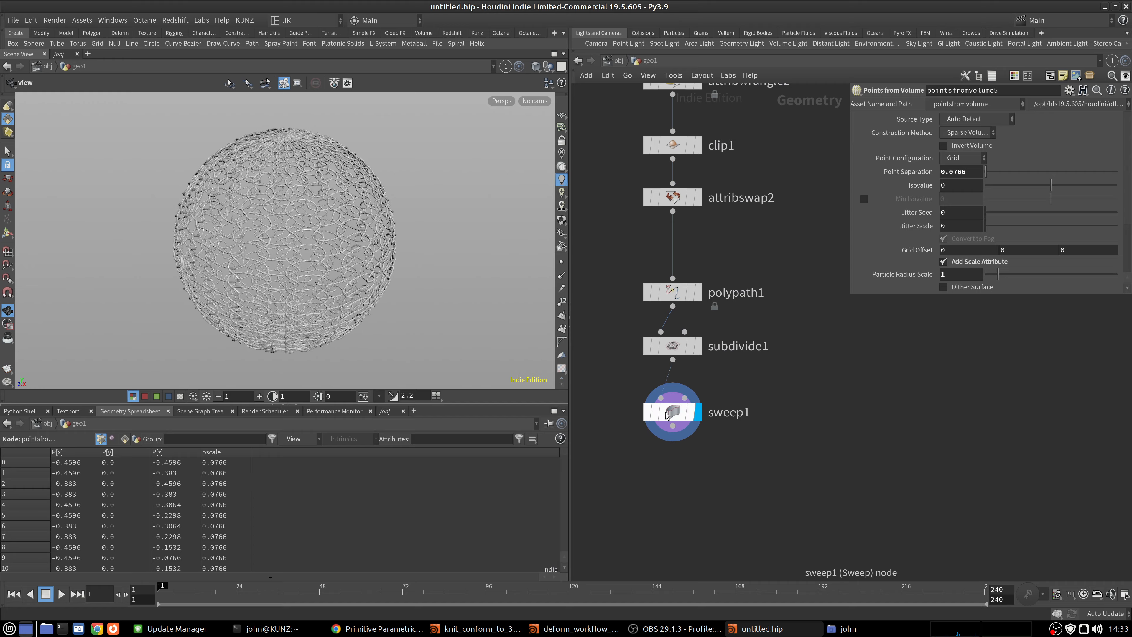
pyautogui.scroll(5, 342, 219)
pyautogui.moveTo(342, 219); pyautogui.dragTo(348, 303)
pyautogui.scroll(6, 348, 304)
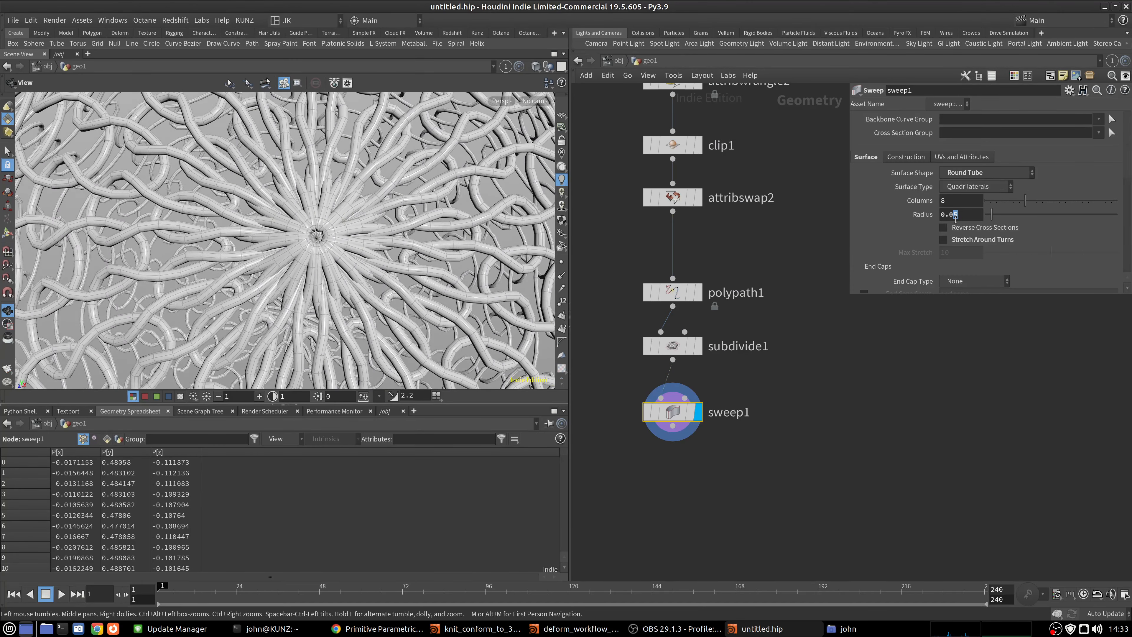
pyautogui.press('Return')
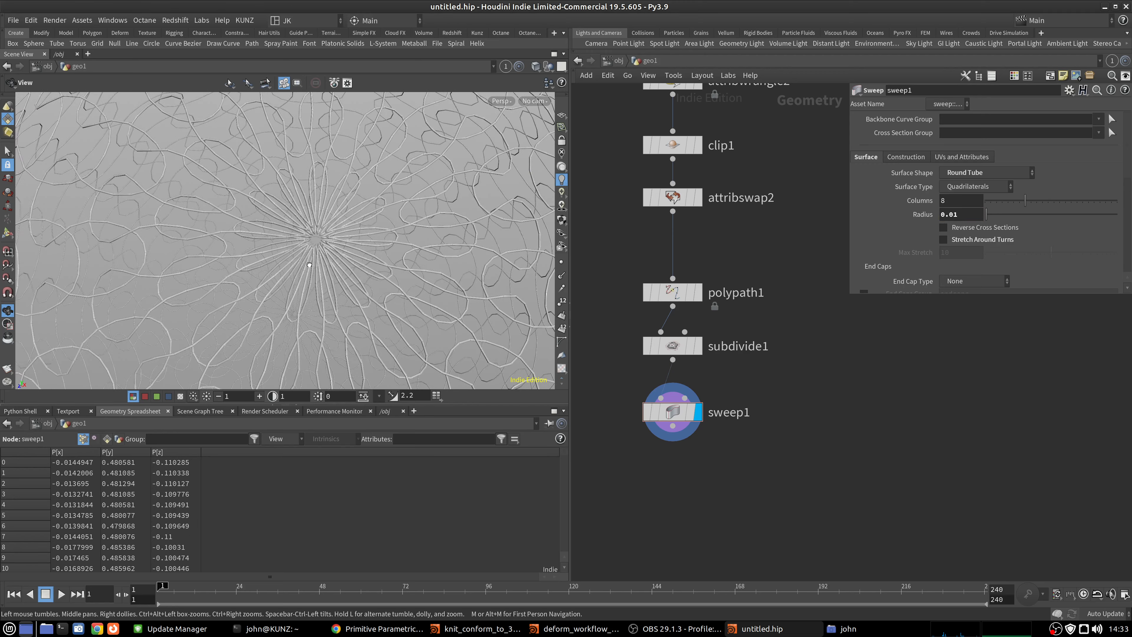
pyautogui.moveTo(309, 264); pyautogui.dragTo(361, 201)
pyautogui.scroll(-5, 362, 201)
pyautogui.scroll(3, 362, 200)
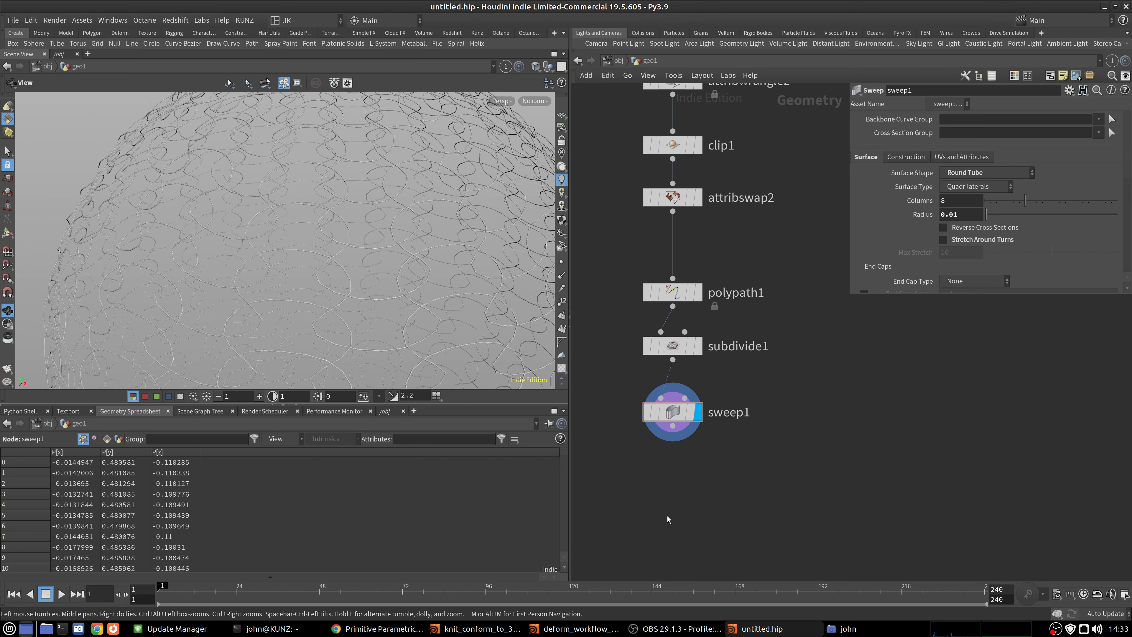
# Add a Rest Position node below sweep1, with sweep1 feeding its second input.
pyautogui.press('Tab')
pyautogui.moveTo(682, 257)
pyautogui.click(759, 94)
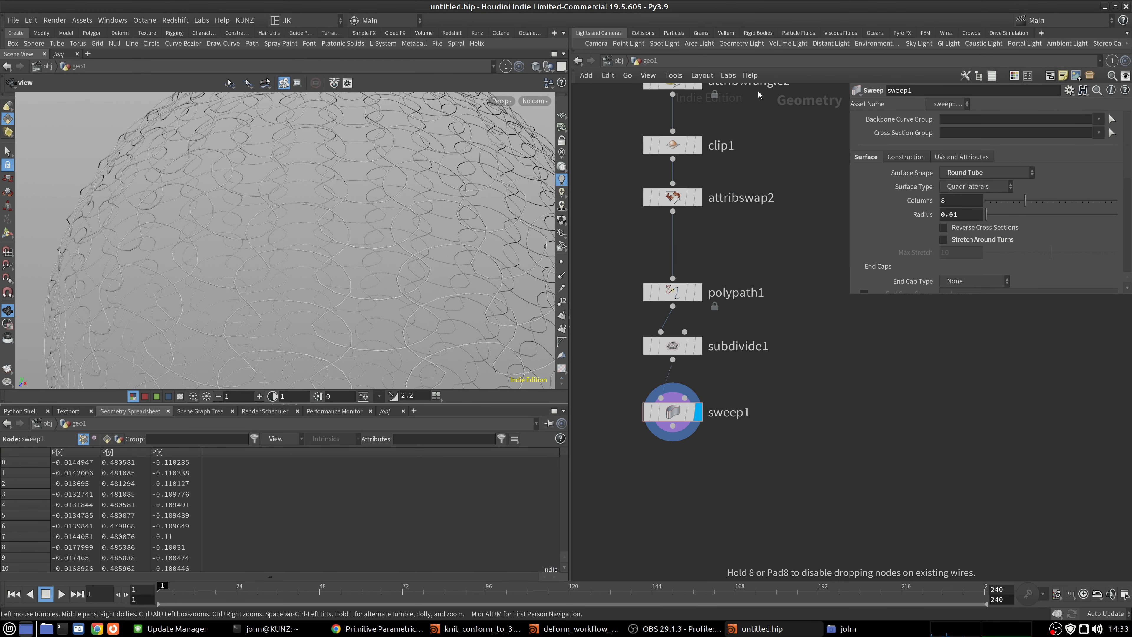
pyautogui.click(719, 497)
pyautogui.moveTo(682, 498); pyautogui.dragTo(633, 499)
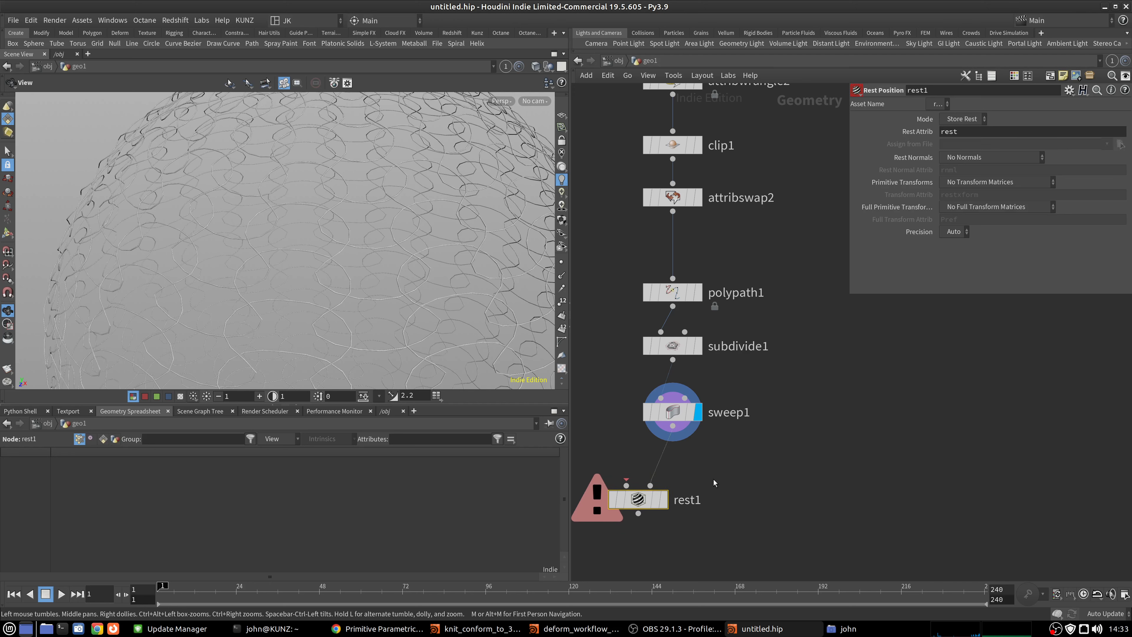
# Duplicate sweep1 with a Radius of 0.25, and wire the copy into the displayed rest1 node's first input.
pyautogui.moveTo(678, 411); pyautogui.dragTo(641, 415)
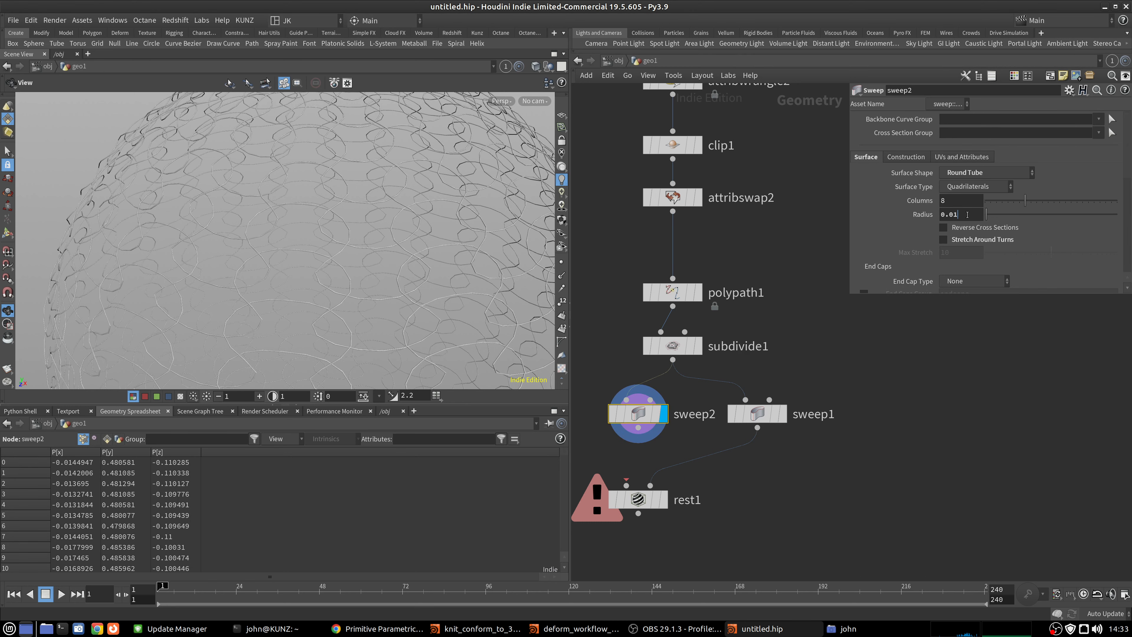
pyautogui.write('5')
pyautogui.press('Return')
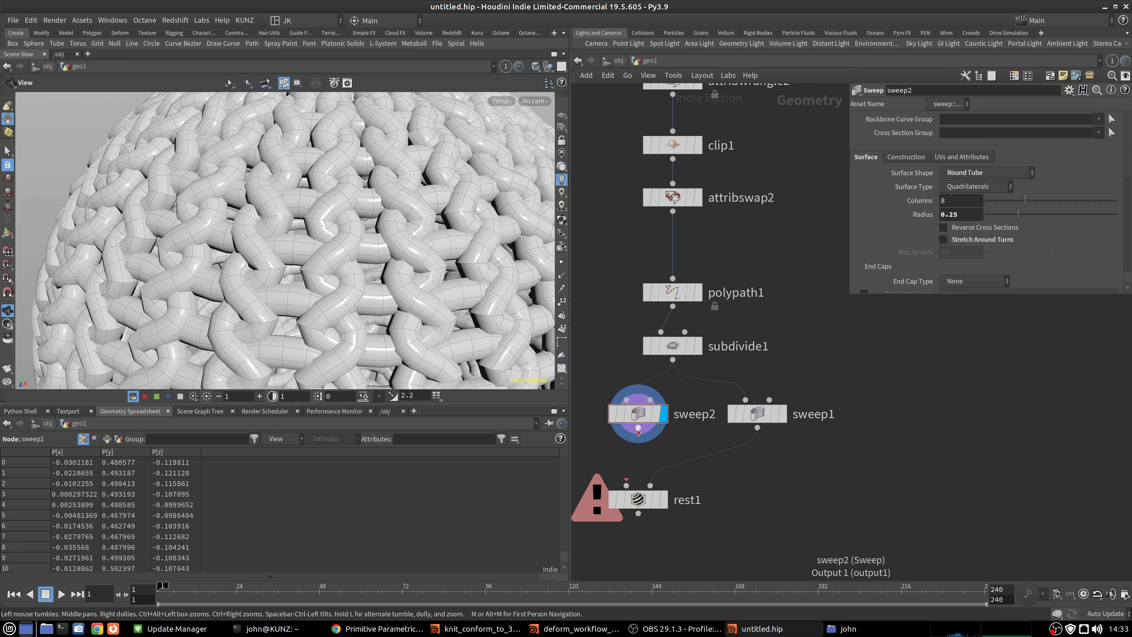
pyautogui.moveTo(638, 428); pyautogui.dragTo(687, 500)
pyautogui.click(664, 501)
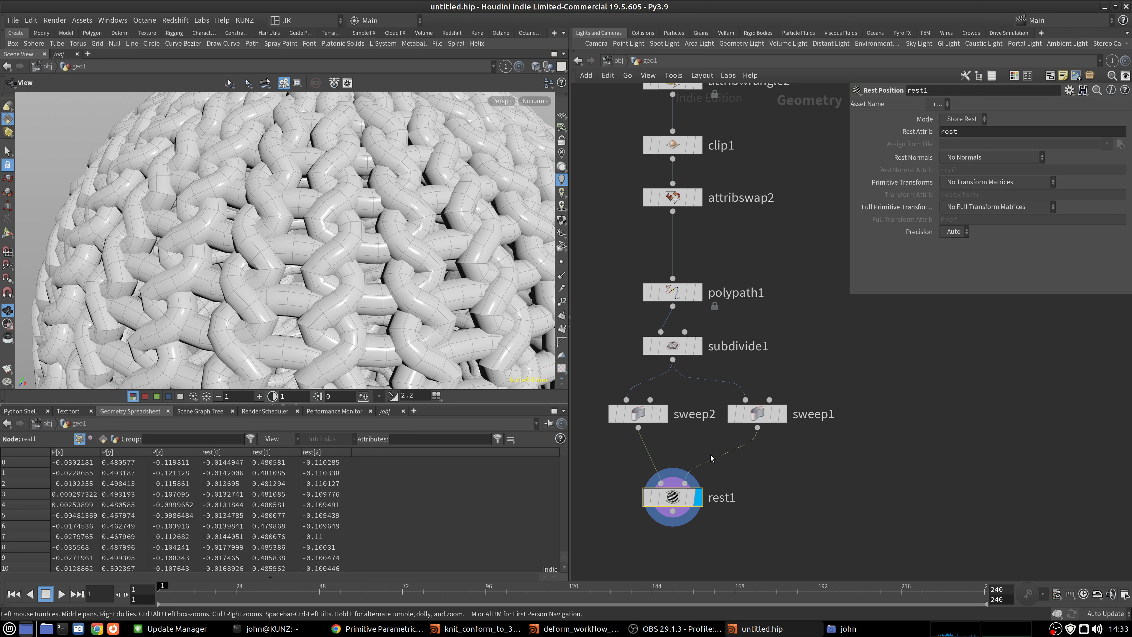
# Display sweep1 and sweep2 in turn to compare the thin and thick tubes, and examine the thick stitches' overlaps.
pyautogui.click(783, 414)
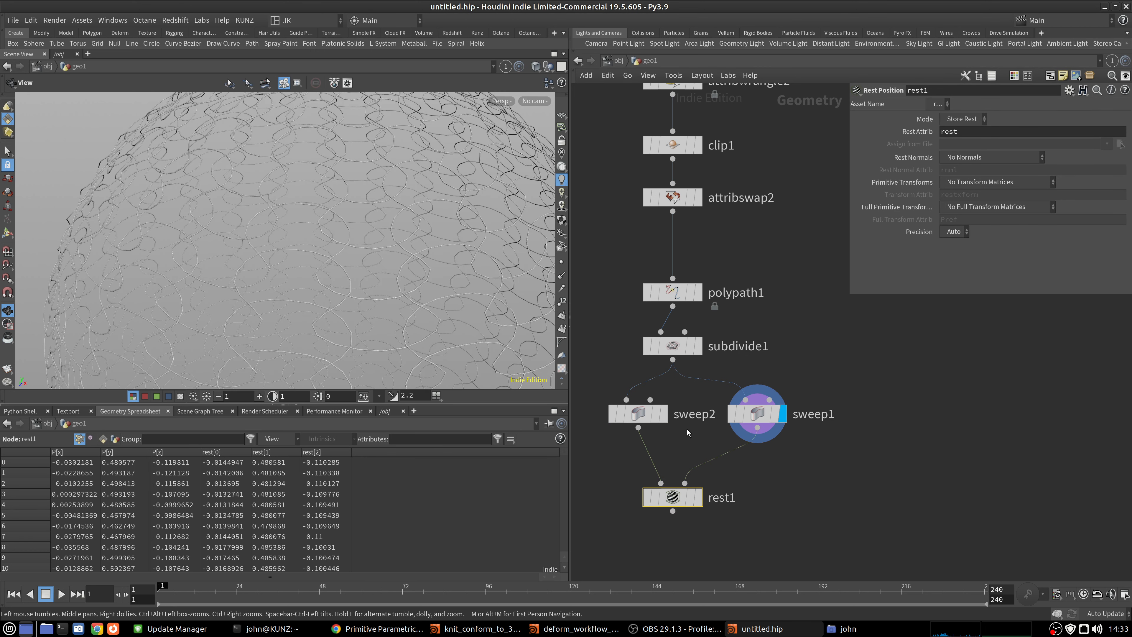
pyautogui.click(665, 418)
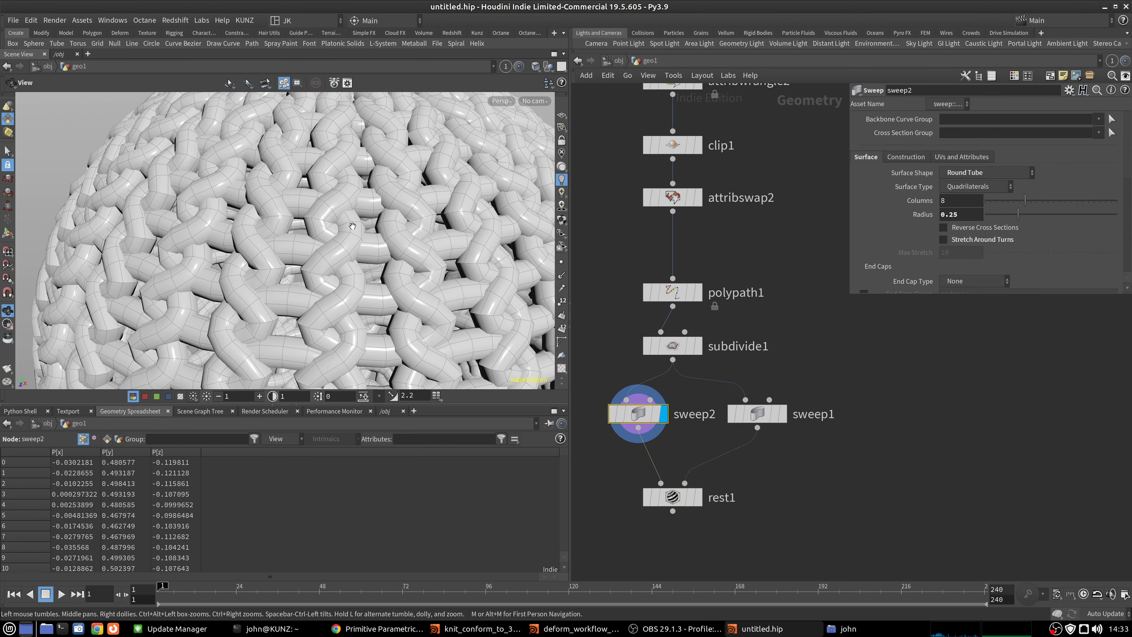
pyautogui.moveTo(312, 295); pyautogui.dragTo(307, 263)
pyautogui.moveTo(250, 321); pyautogui.dragTo(263, 298, button='right')
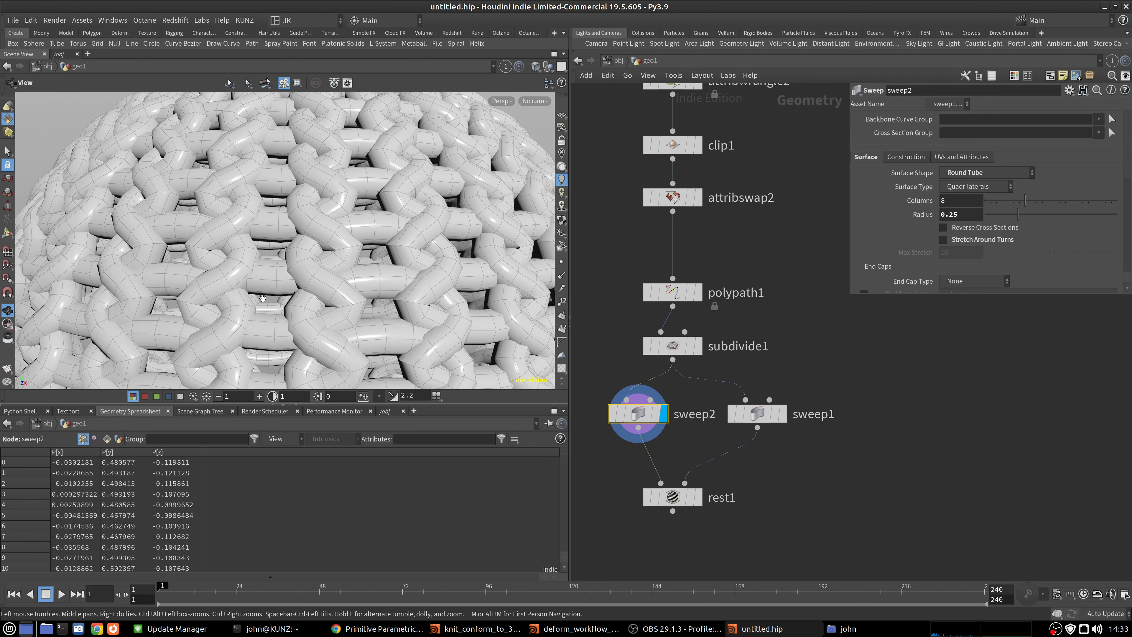
pyautogui.moveTo(369, 270); pyautogui.dragTo(370, 257, button='middle')
pyautogui.moveTo(370, 257); pyautogui.dragTo(259, 310, button='right')
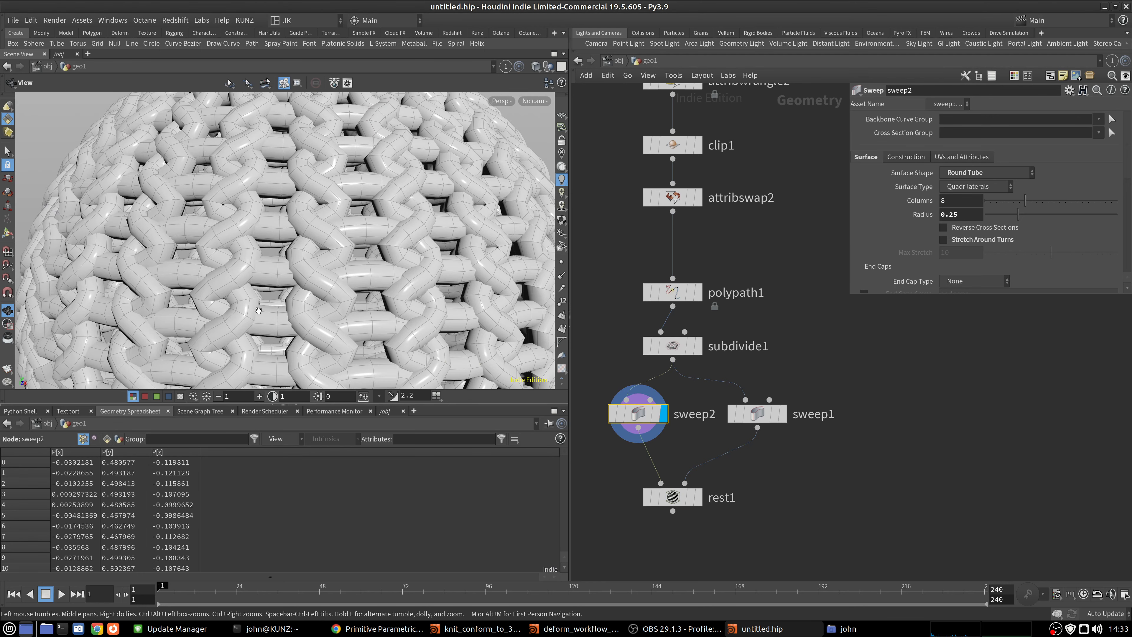
# Set transform1's Y scale to 2 to give the knit loops more depth.
pyautogui.scroll(-3, 693, 506)
pyautogui.moveTo(678, 267); pyautogui.dragTo(709, 413, button='middle')
pyautogui.click(659, 161)
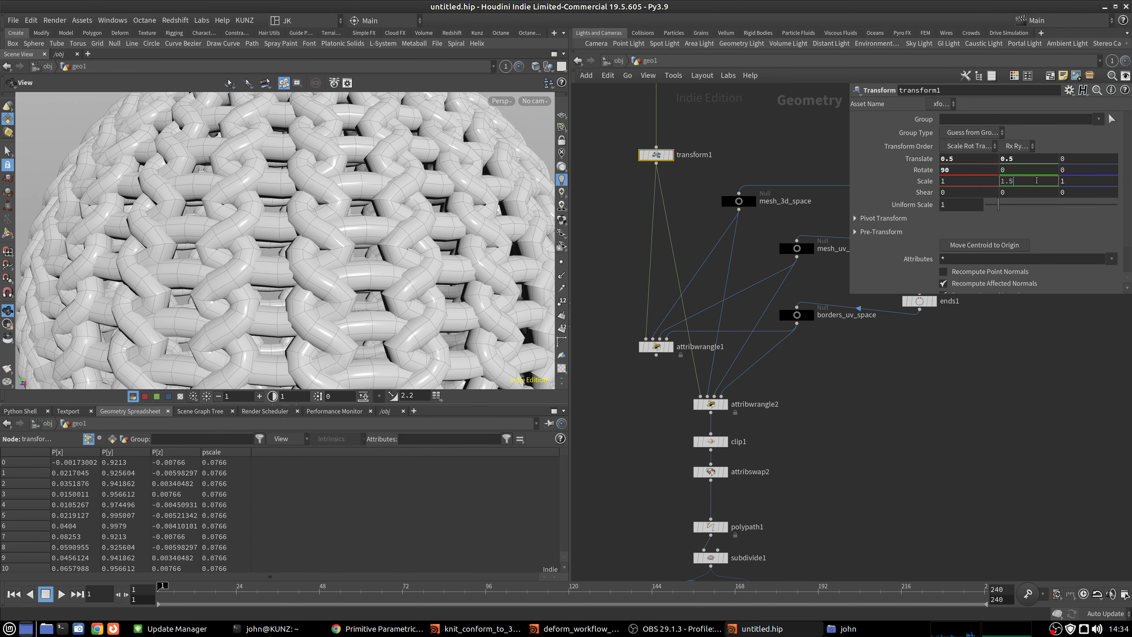
pyautogui.click(1036, 180)
pyautogui.write('1.5')
pyautogui.press('Return')
pyautogui.moveTo(1028, 182); pyautogui.dragTo(1068, 179, button='middle')
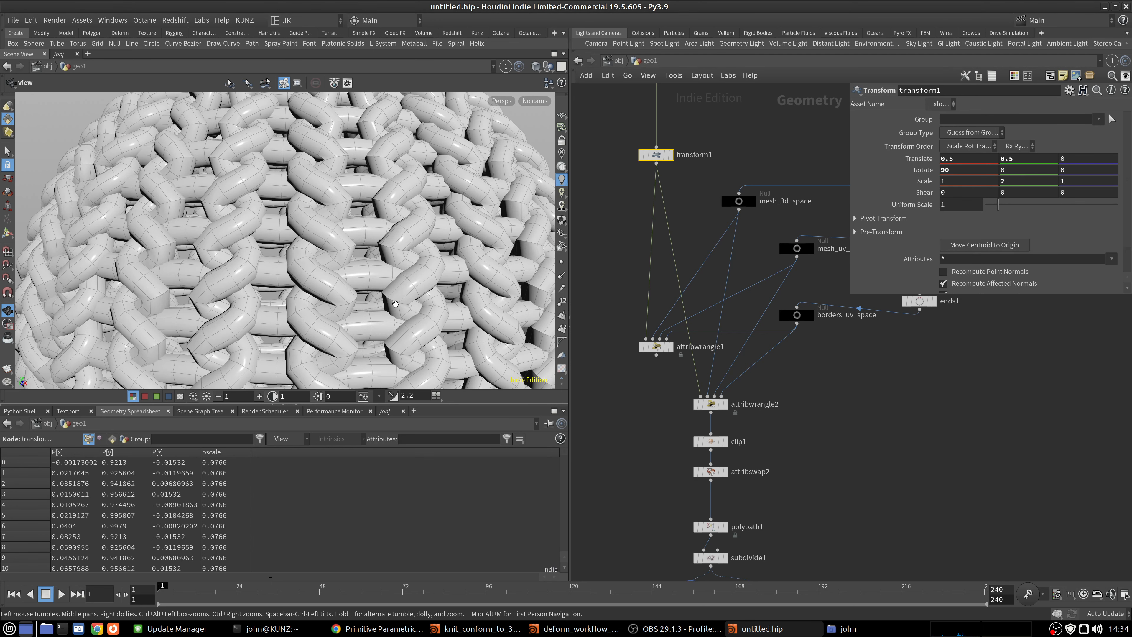
# Add a Detangle node below rest1, connect rest1 to its first input and display it.
pyautogui.scroll(4, 695, 405)
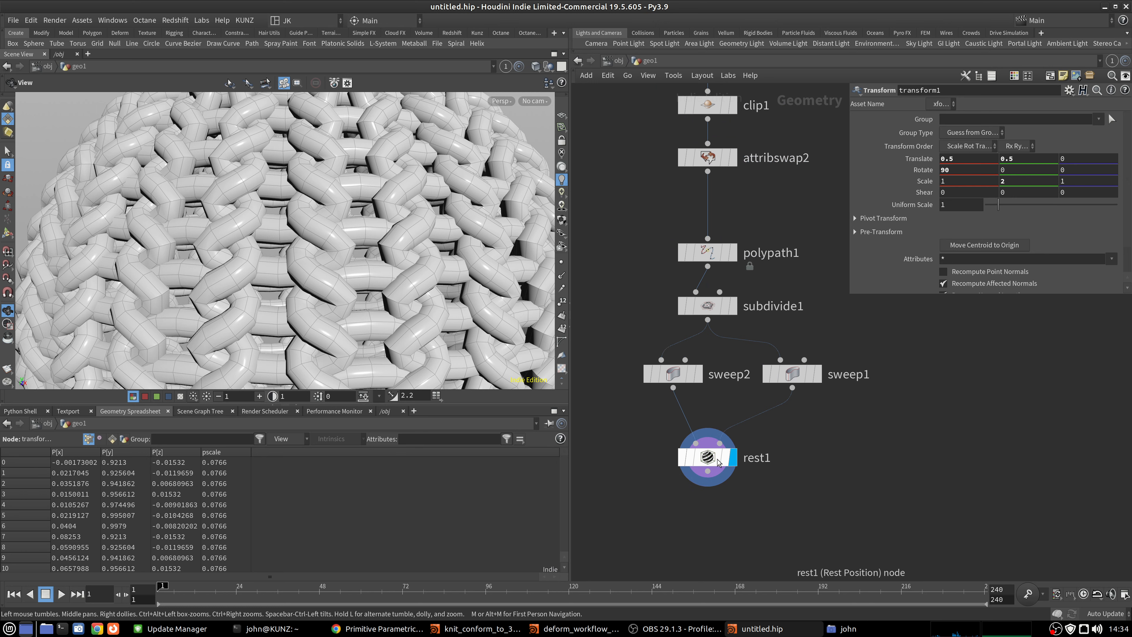
pyautogui.click(709, 457)
pyautogui.moveTo(723, 532); pyautogui.dragTo(726, 476, button='middle')
pyautogui.press('Tab')
pyautogui.write('det')
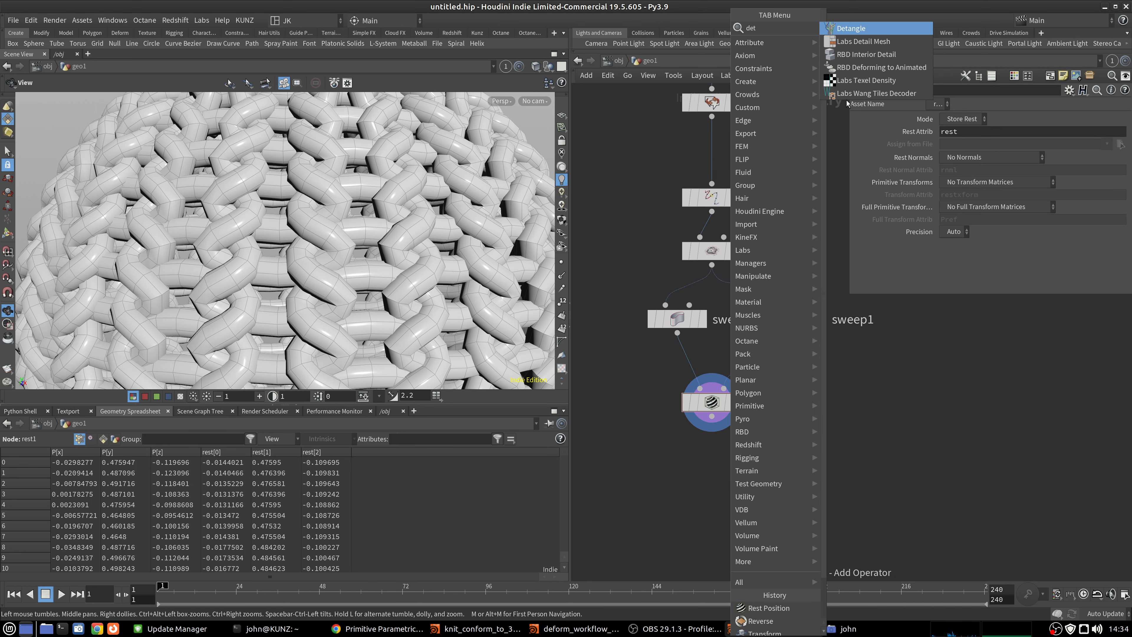
pyautogui.click(851, 28)
pyautogui.click(713, 473)
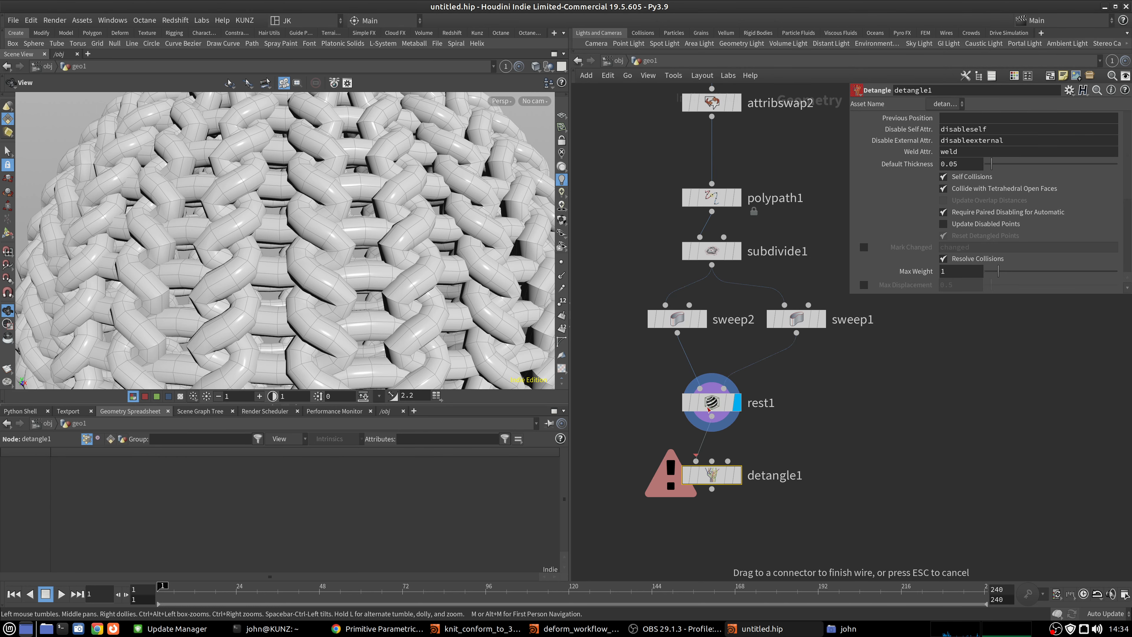
pyautogui.click(738, 475)
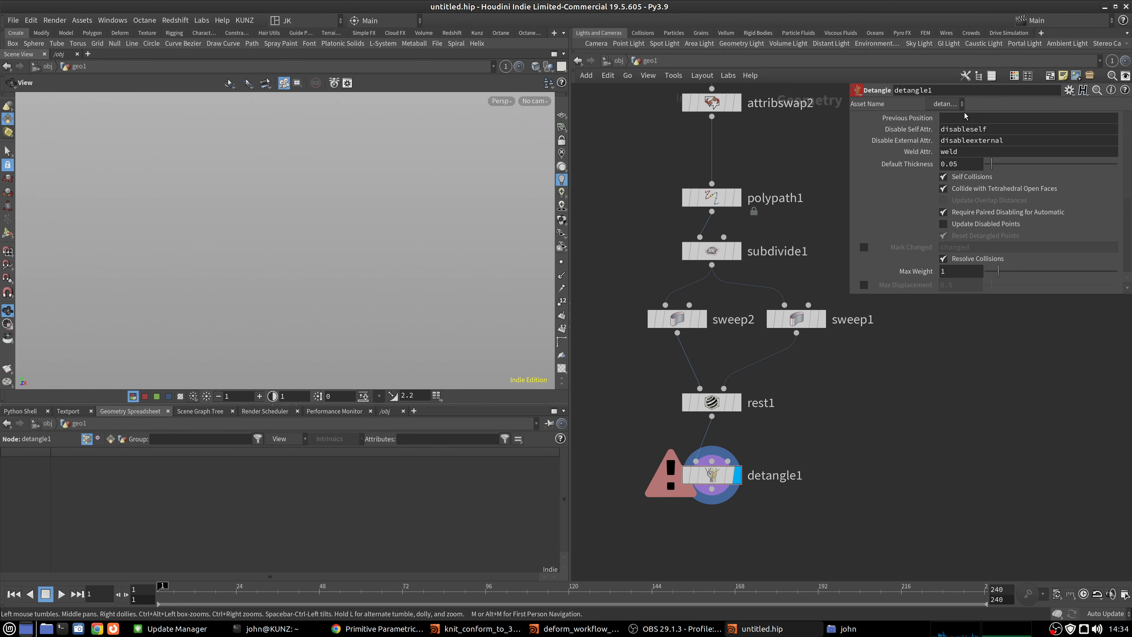
# Set detangle1's Previous Position attribute to rest and its Default Thickness to 0.00125, and inspect the stitches near the pole.
pyautogui.write('rest')
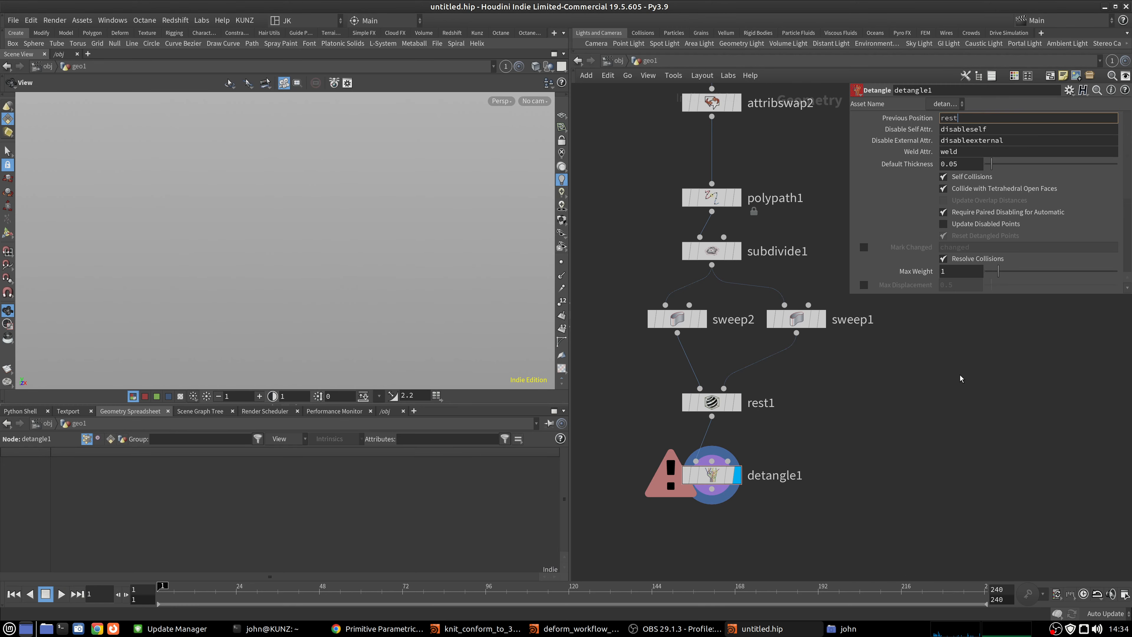
pyautogui.press('Return')
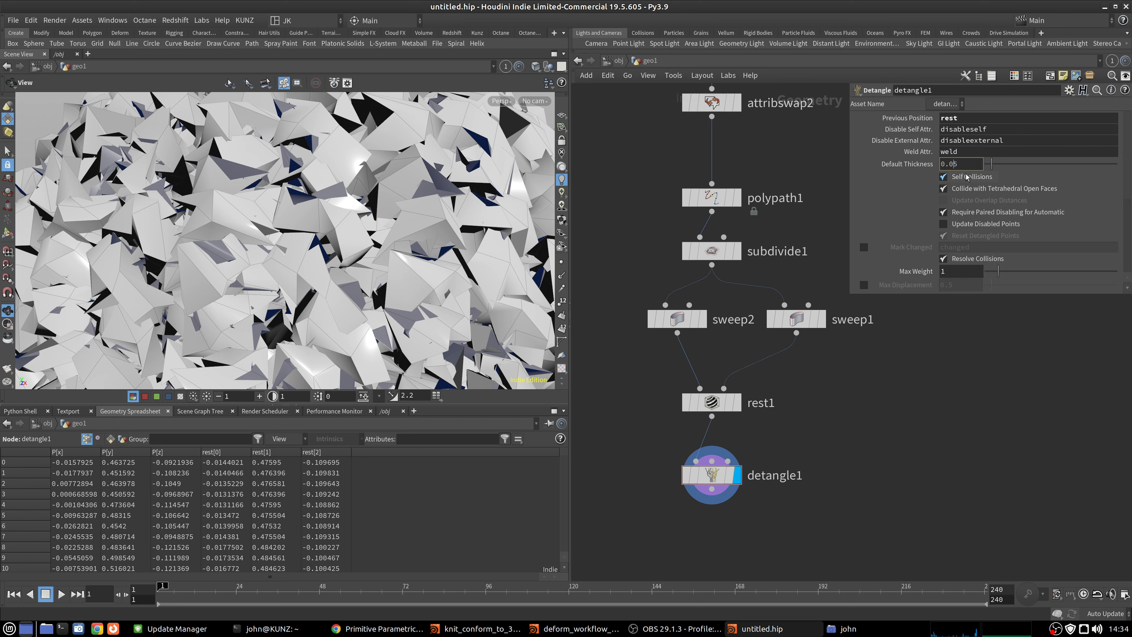
pyautogui.write('12')
pyautogui.press('Return')
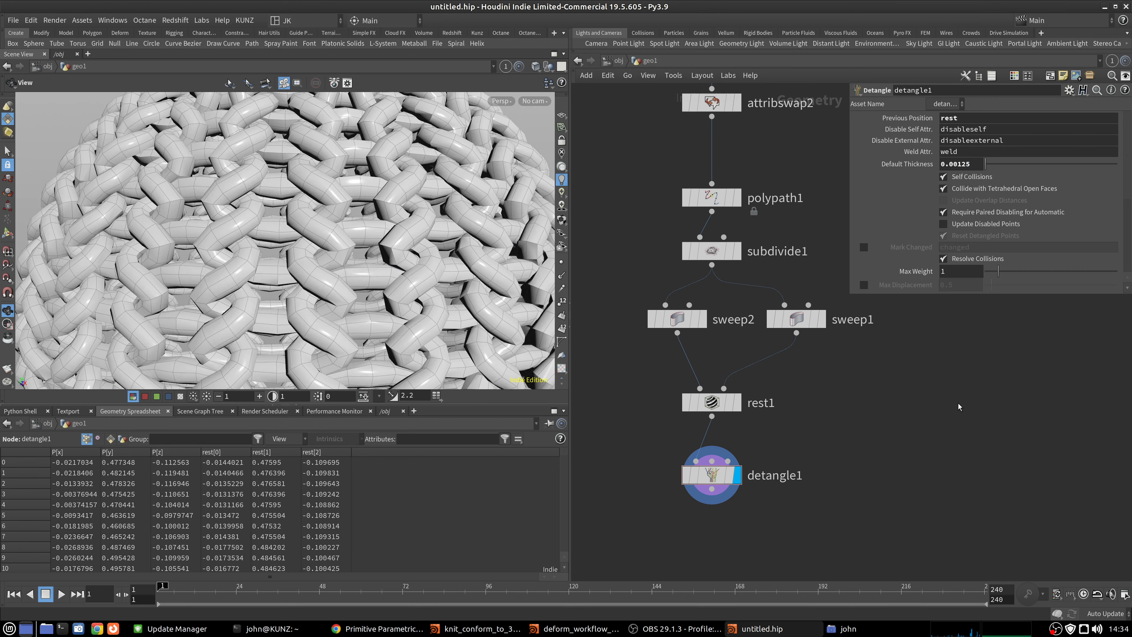
pyautogui.moveTo(283, 236); pyautogui.dragTo(303, 111, button='middle')
pyautogui.moveTo(312, 148); pyautogui.dragTo(407, 303)
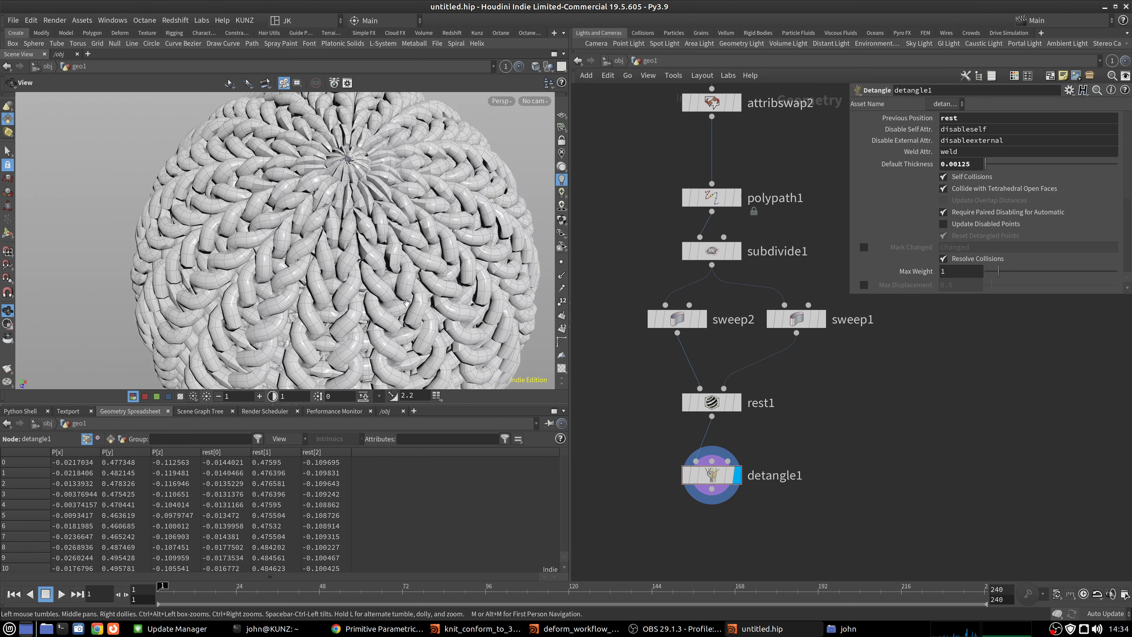
pyautogui.moveTo(365, 178); pyautogui.dragTo(384, 249, button='right')
pyautogui.moveTo(385, 250); pyautogui.dragTo(379, 150, button='middle')
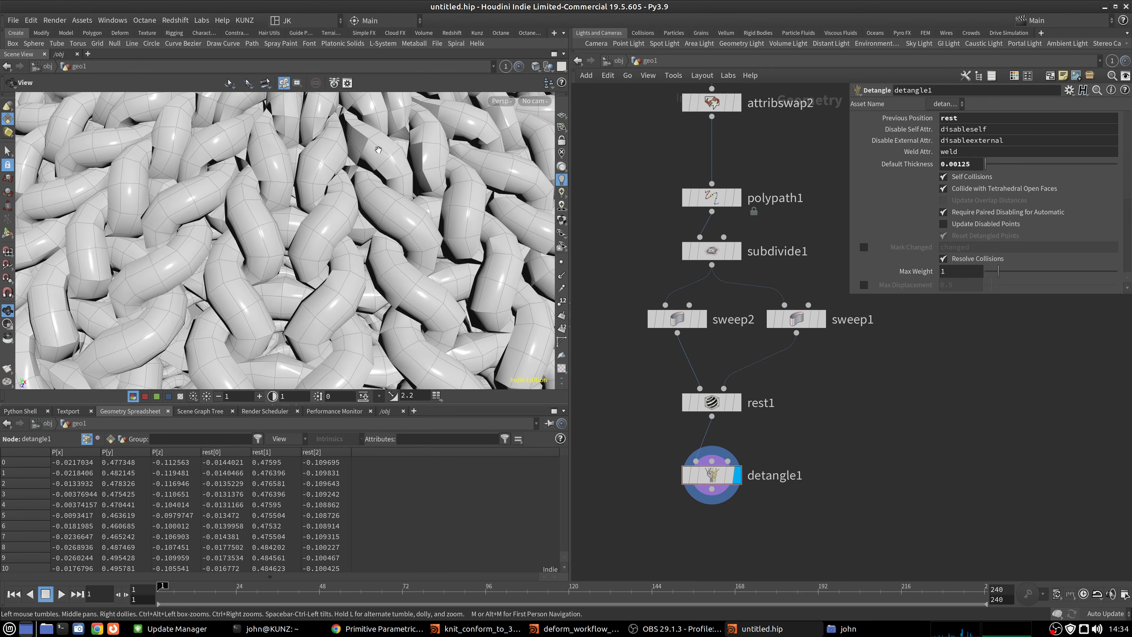
# Display sweep2 and sweep1 alternately, then detangle1 again, to compare the raw thick tubes with the detangled stitches.
pyautogui.click(699, 323)
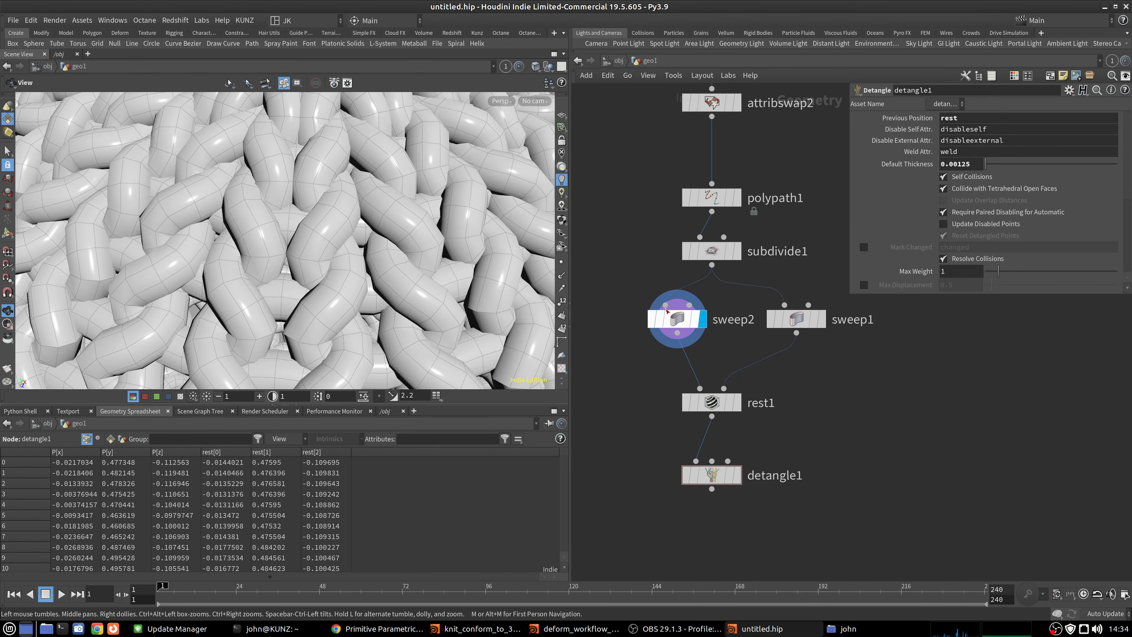
pyautogui.click(821, 320)
pyautogui.click(703, 323)
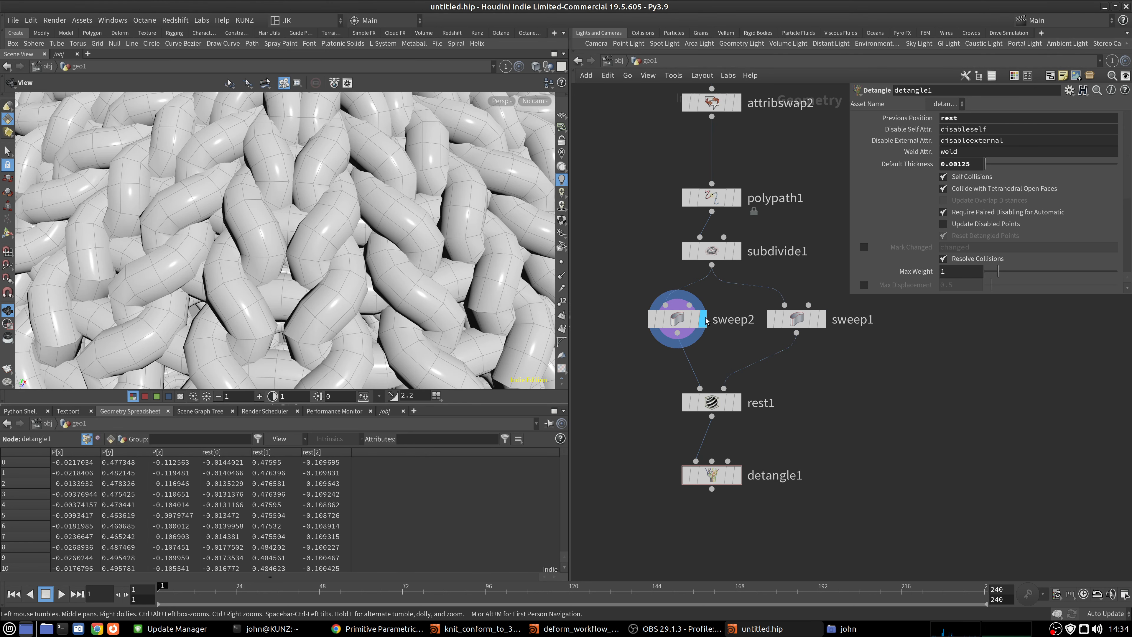
pyautogui.click(823, 319)
pyautogui.click(703, 319)
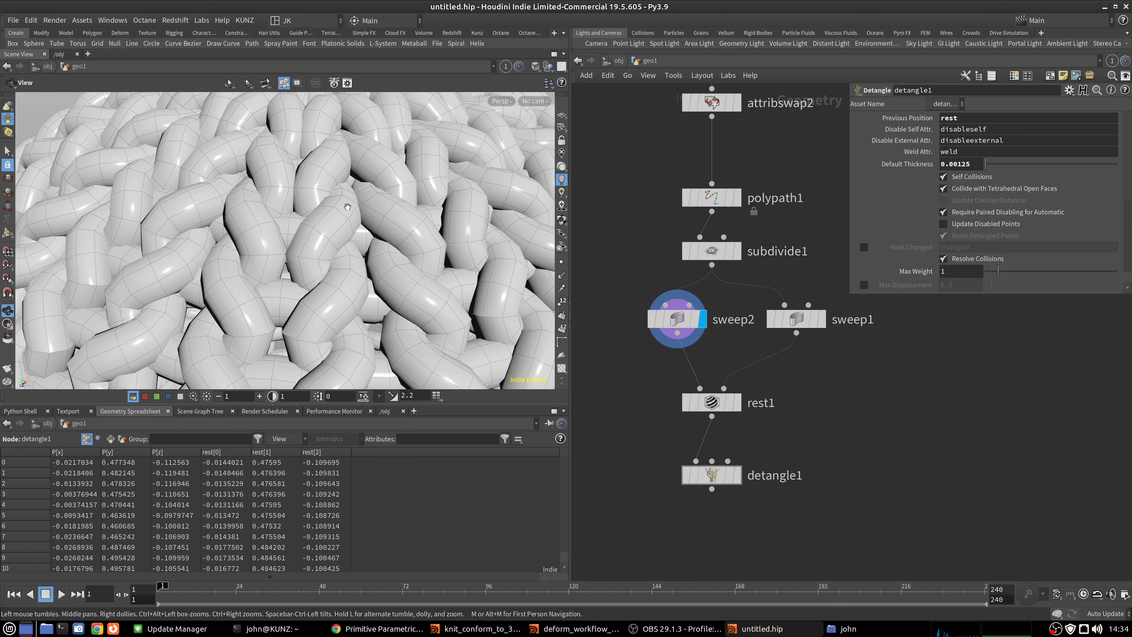
pyautogui.click(738, 475)
pyautogui.moveTo(284, 189); pyautogui.dragTo(317, 143)
pyautogui.scroll(-4, 312, 158)
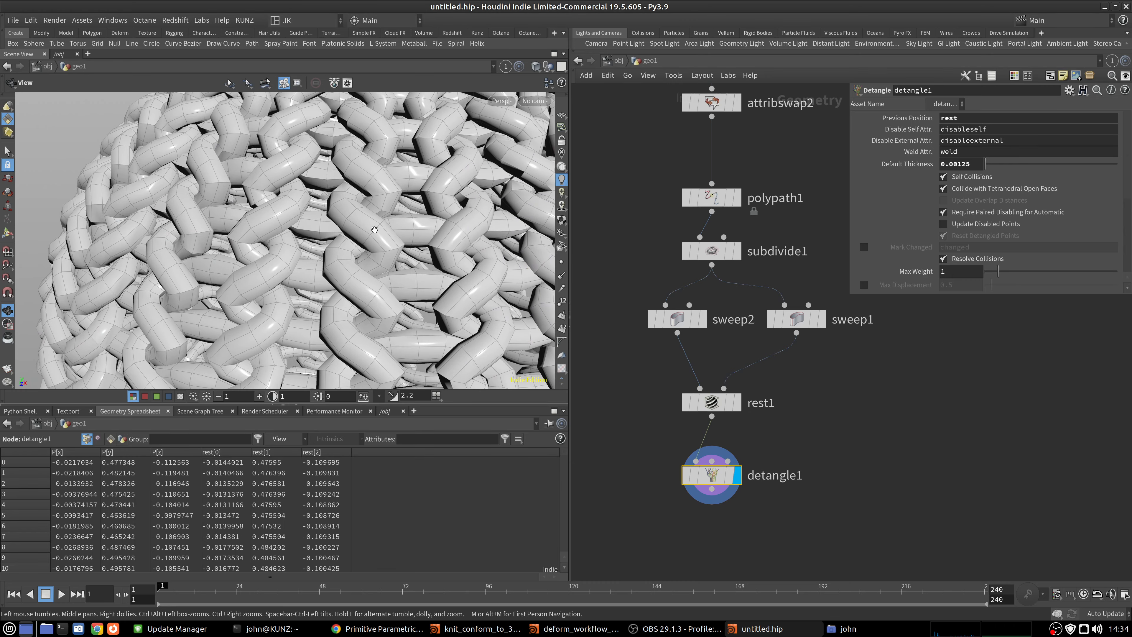
pyautogui.scroll(-3, 374, 229)
# Insert a Subdivide node between rest1 and detangle1 and check the smoother detangled stitches around the pole.
pyautogui.moveTo(651, 543); pyautogui.dragTo(644, 474, button='middle')
pyautogui.press('Tab')
pyautogui.write('sub')
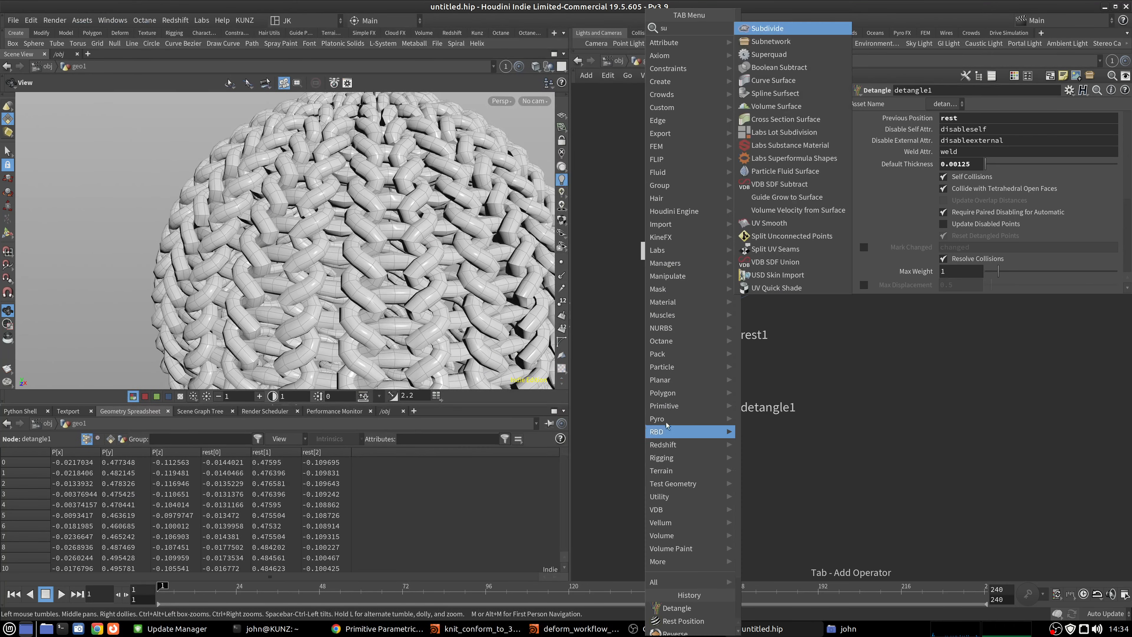
pyautogui.click(767, 28)
pyautogui.click(625, 346)
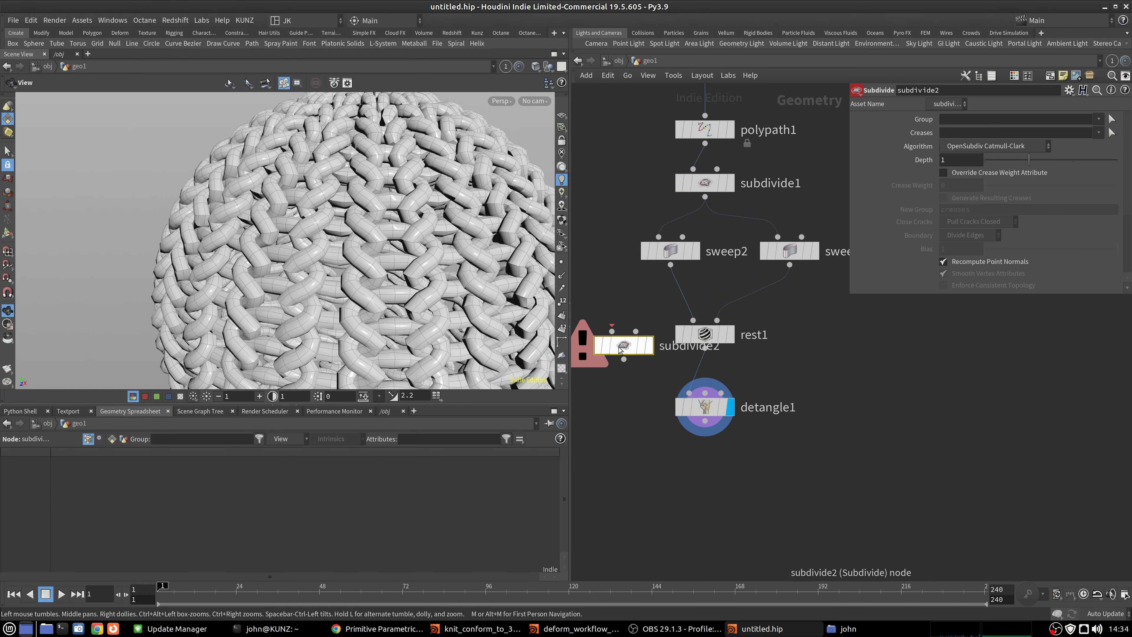
pyautogui.moveTo(625, 346); pyautogui.dragTo(699, 372)
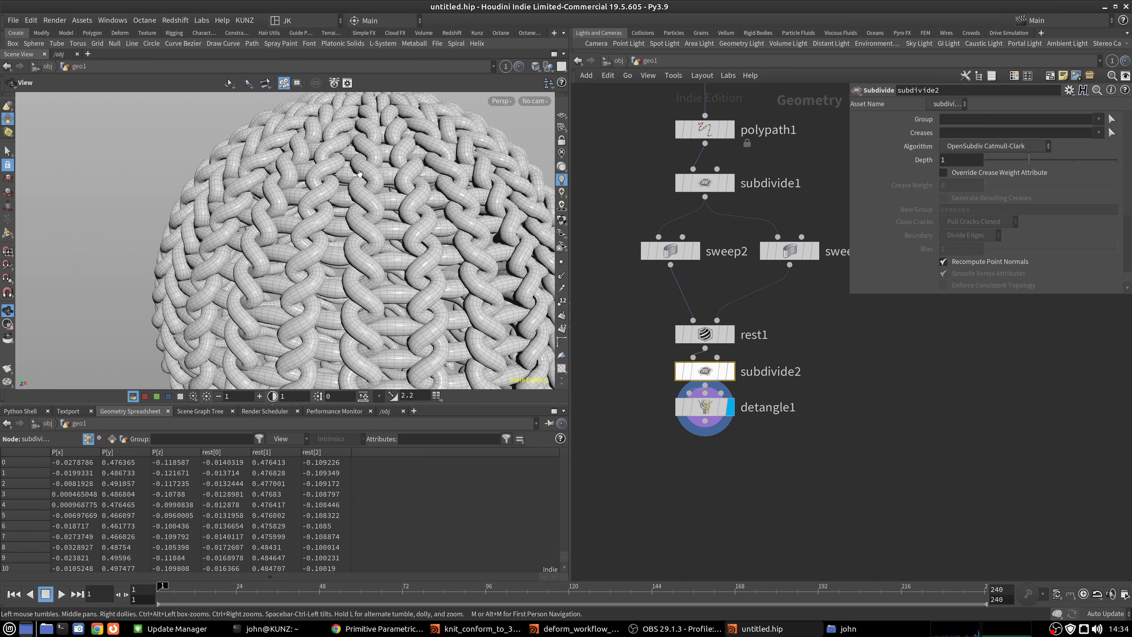
pyautogui.rightClick(368, 220)
pyautogui.click(355, 178)
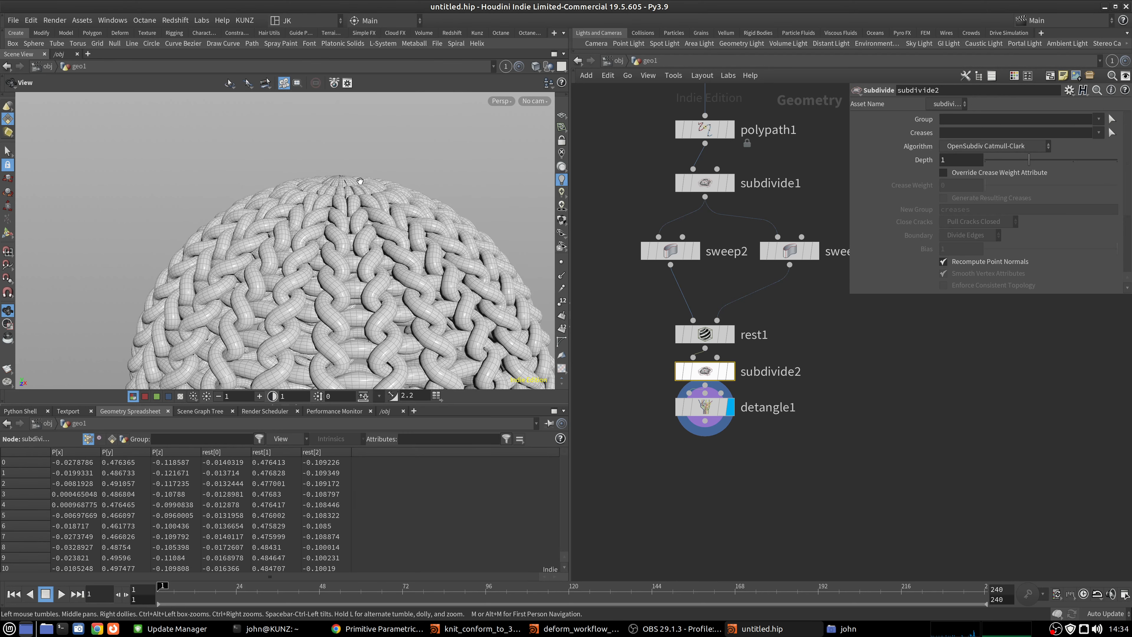
pyautogui.moveTo(371, 175); pyautogui.dragTo(422, 220)
pyautogui.moveTo(422, 220); pyautogui.dragTo(471, 175, button='right')
pyautogui.moveTo(709, 374); pyautogui.dragTo(709, 371)
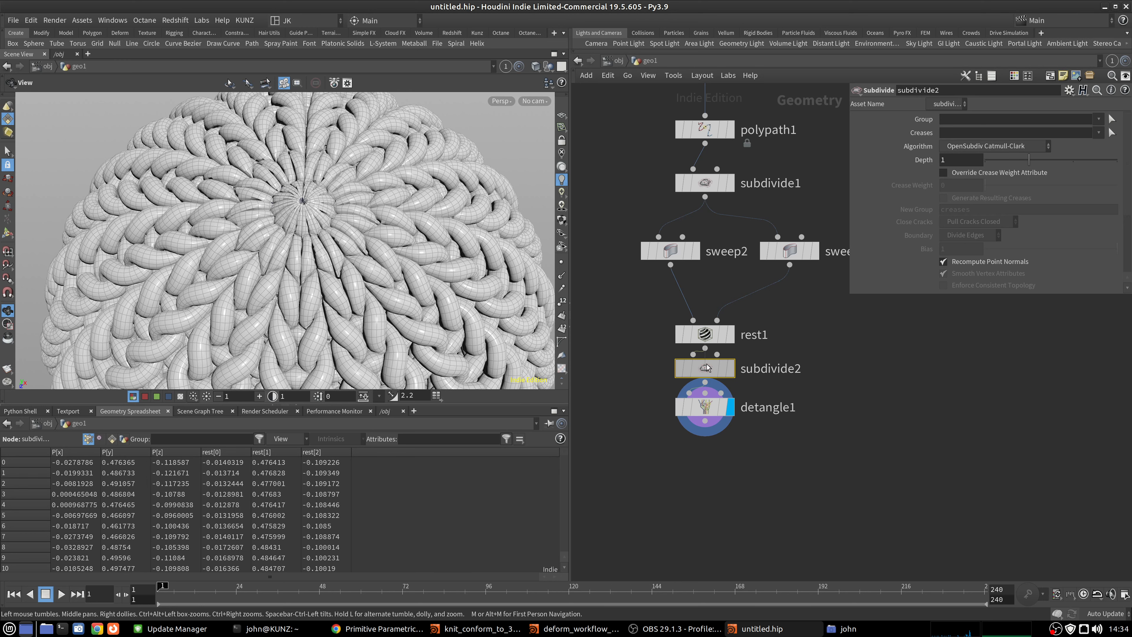
# Switch the viewport shading to Smooth Shaded and inspect the stitches along the side of the sphere.
pyautogui.click(536, 65)
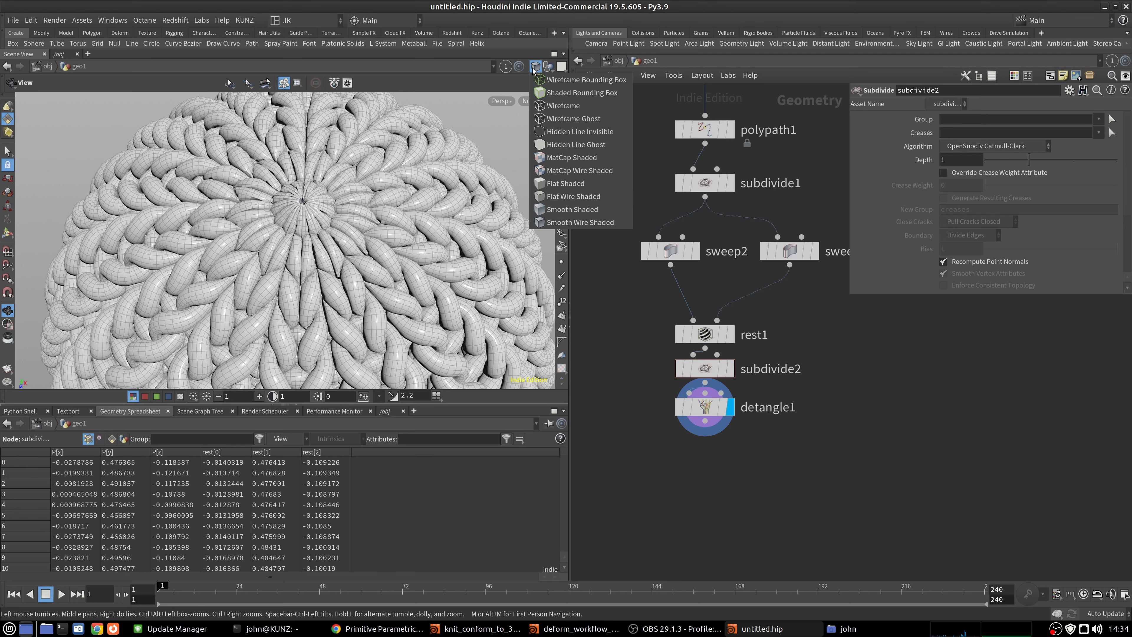
pyautogui.click(557, 209)
pyautogui.moveTo(370, 282); pyautogui.dragTo(397, 158, button='middle')
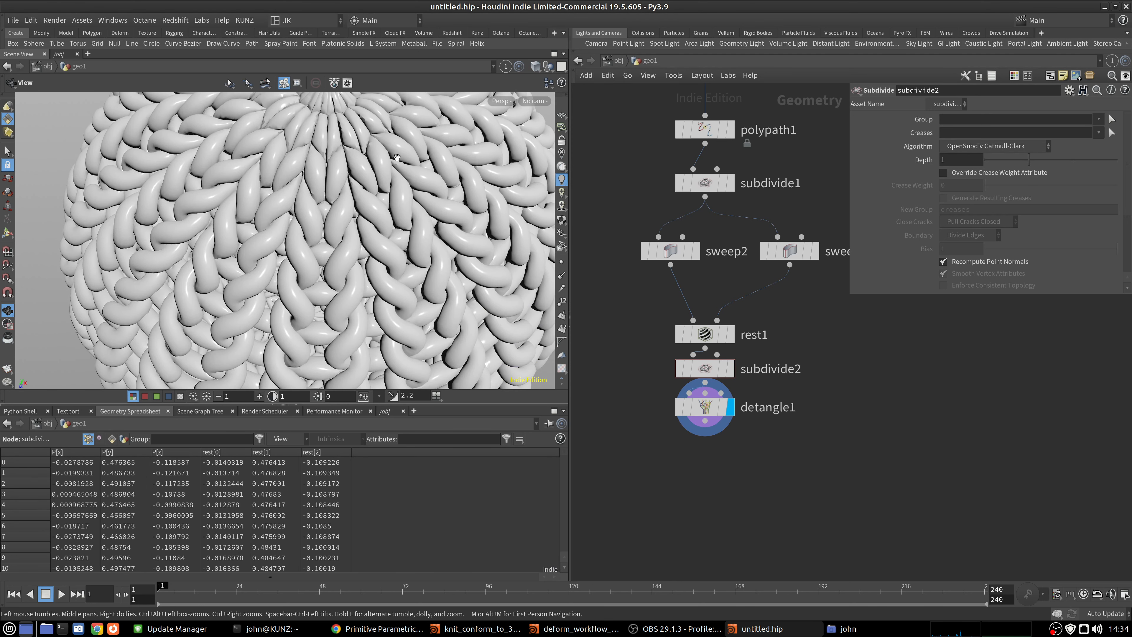
pyautogui.moveTo(348, 338); pyautogui.dragTo(337, 253)
pyautogui.moveTo(337, 252); pyautogui.dragTo(361, 84, button='middle')
pyautogui.moveTo(348, 267); pyautogui.dragTo(246, 255)
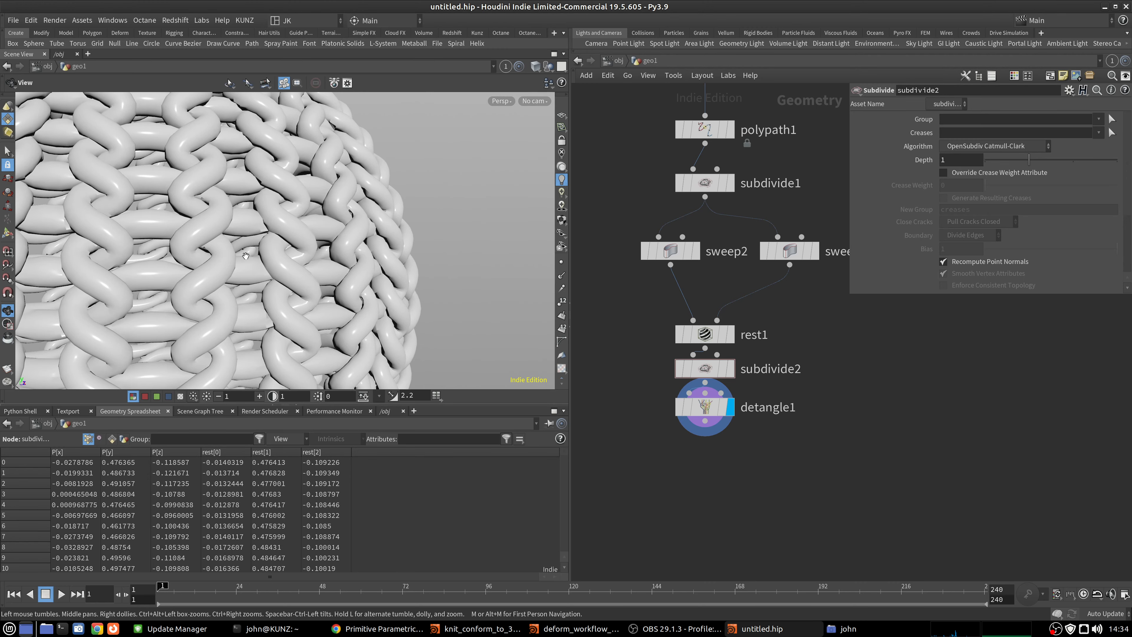
pyautogui.moveTo(323, 232); pyautogui.dragTo(283, 224)
# Set sweep2's Radius to 0.4 and inspect the thicker yarn from the side and at the pole.
pyautogui.click(670, 250)
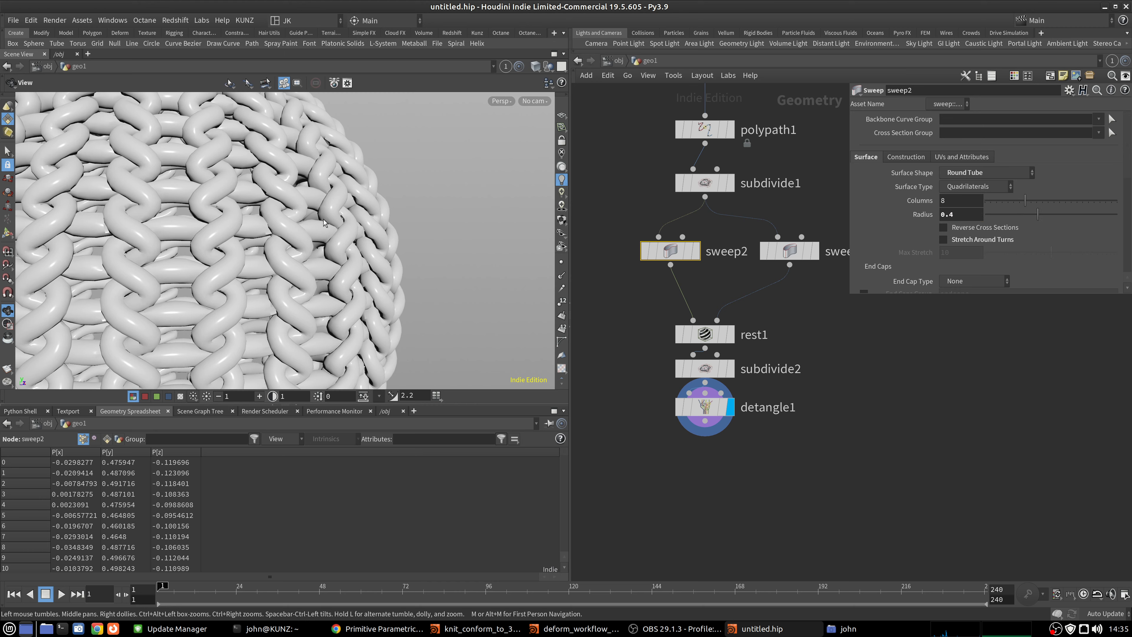
pyautogui.scroll(-10, 371, 157)
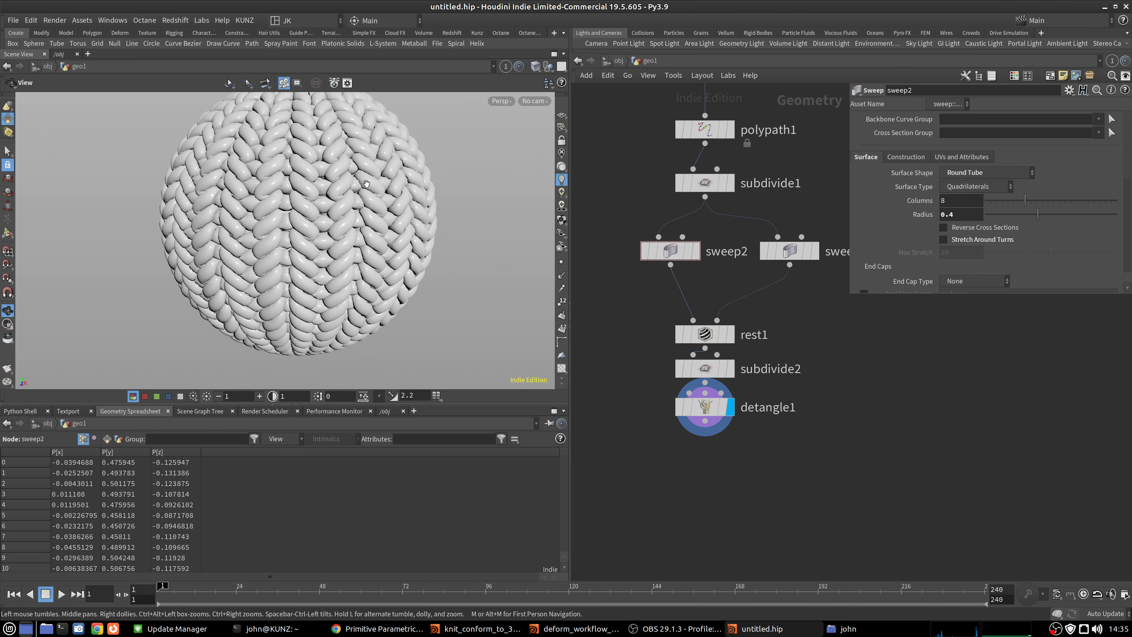
pyautogui.moveTo(371, 157); pyautogui.dragTo(405, 394)
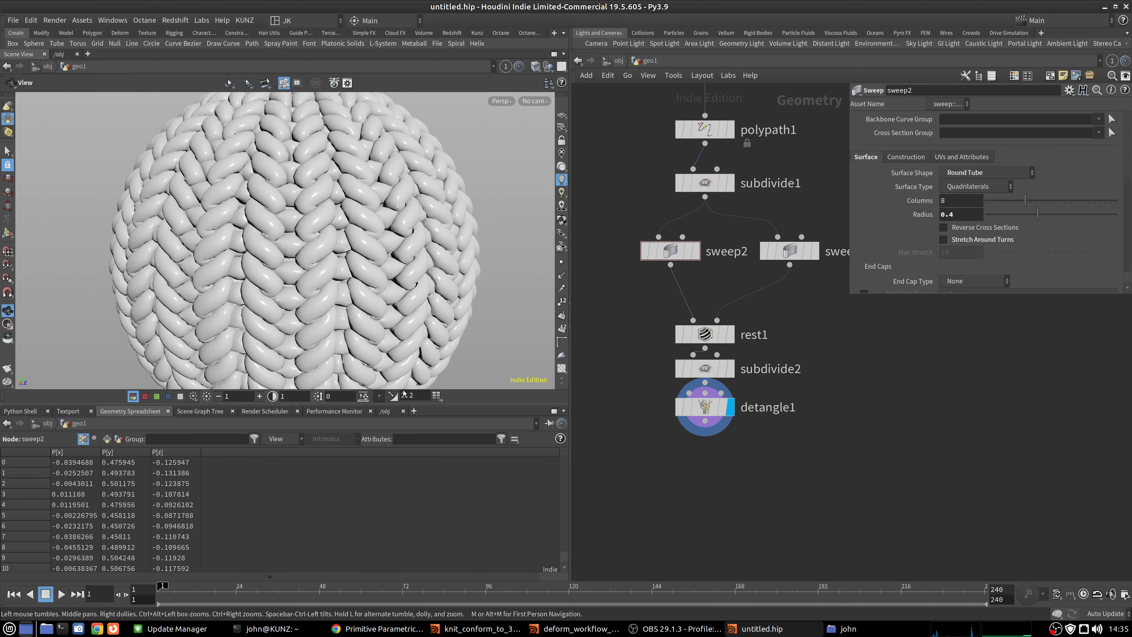
pyautogui.moveTo(311, 180); pyautogui.dragTo(372, 203)
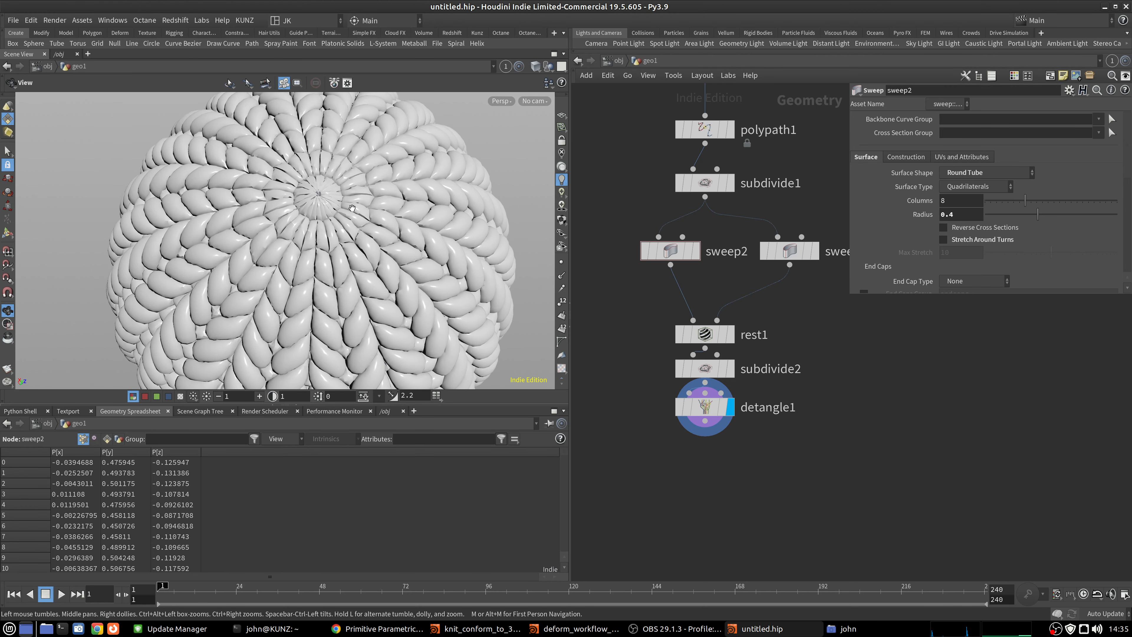
pyautogui.press('g')
# Duplicate subdivide2, connect the copy below detangle1 and display it to smooth the final knit.
pyautogui.keyDown('alt'); pyautogui.moveTo(705, 369); pyautogui.dragTo(731, 438); pyautogui.keyUp('alt')
pyautogui.click(831, 455)
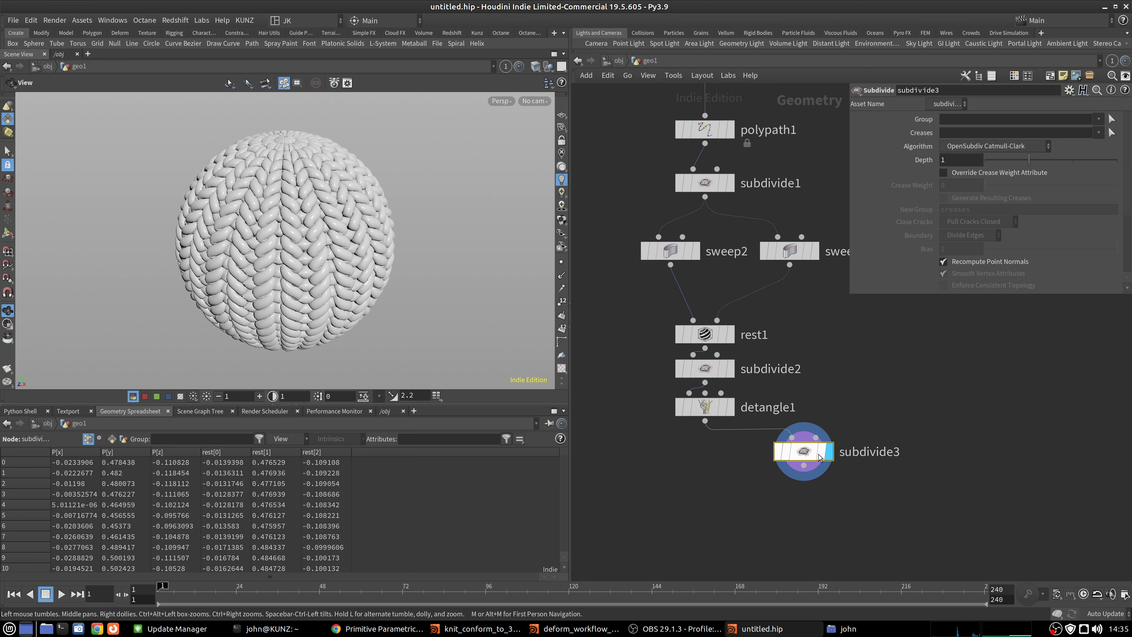
pyautogui.moveTo(818, 454); pyautogui.dragTo(720, 461)
pyautogui.moveTo(374, 270); pyautogui.dragTo(318, 209)
pyautogui.press('g')
# Return to the start of the mesh branch and display sphere1.
pyautogui.scroll(-5, 856, 499)
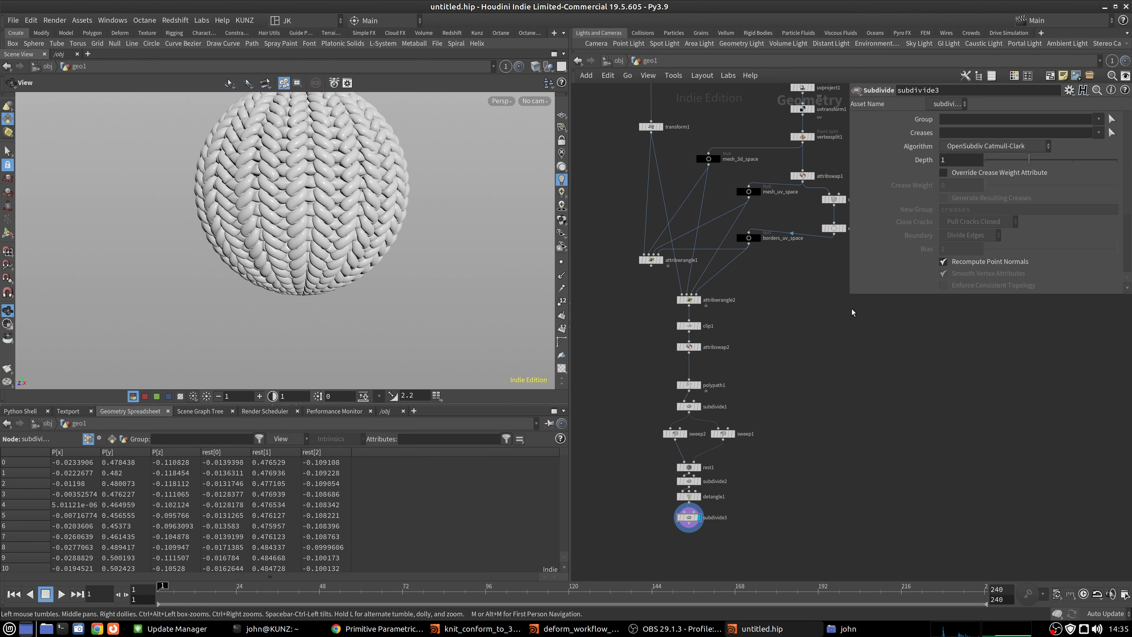
pyautogui.moveTo(850, 295); pyautogui.dragTo(897, 204)
pyautogui.scroll(-4, 830, 335)
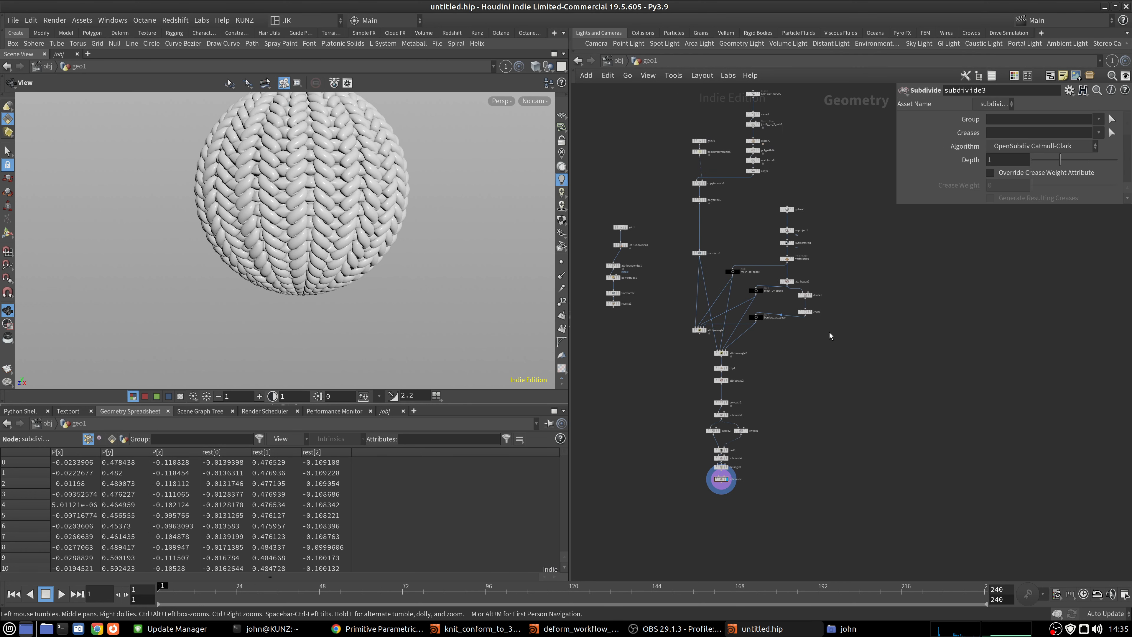
pyautogui.scroll(6, 789, 222)
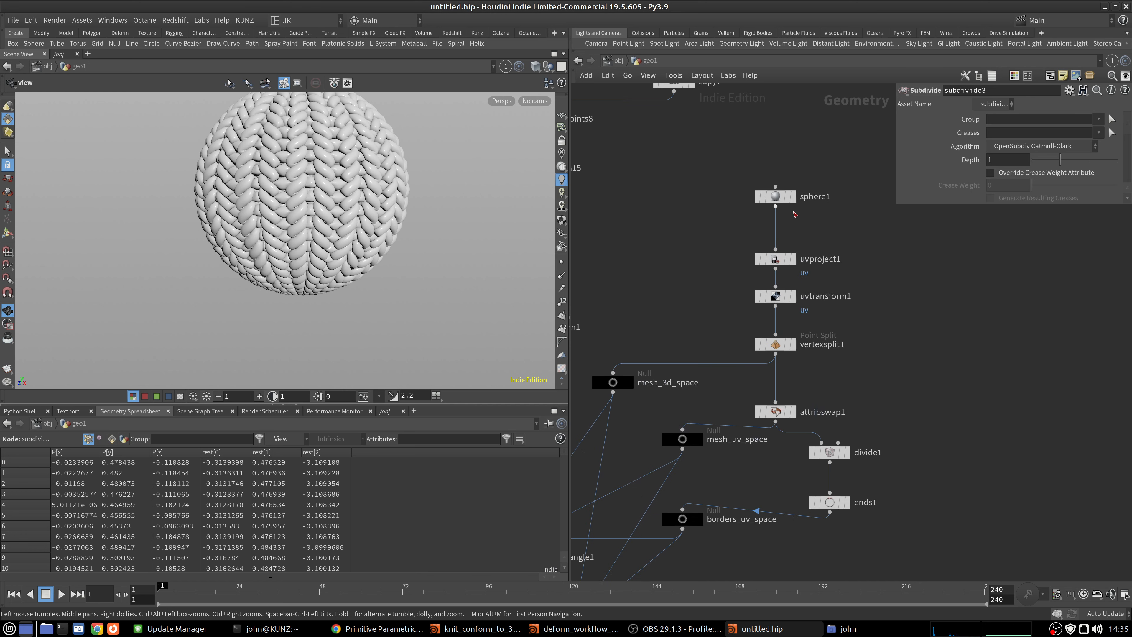
pyautogui.click(771, 193)
pyautogui.click(793, 193)
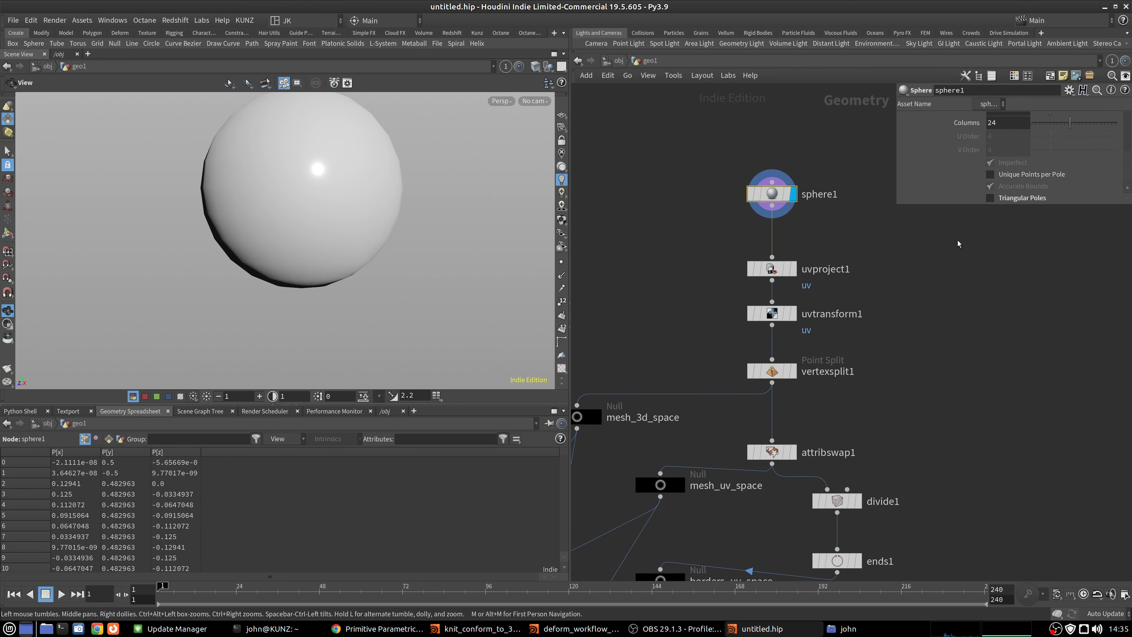
# Add a Test Geometry: Rubber Toy node in empty space beside the sphere branch, display it and frame it.
pyautogui.moveTo(896, 247); pyautogui.dragTo(859, 240, button='middle')
pyautogui.scroll(-3, 861, 245)
pyautogui.moveTo(926, 280); pyautogui.dragTo(768, 314, button='middle')
pyautogui.click(939, 320)
pyautogui.press('Tab')
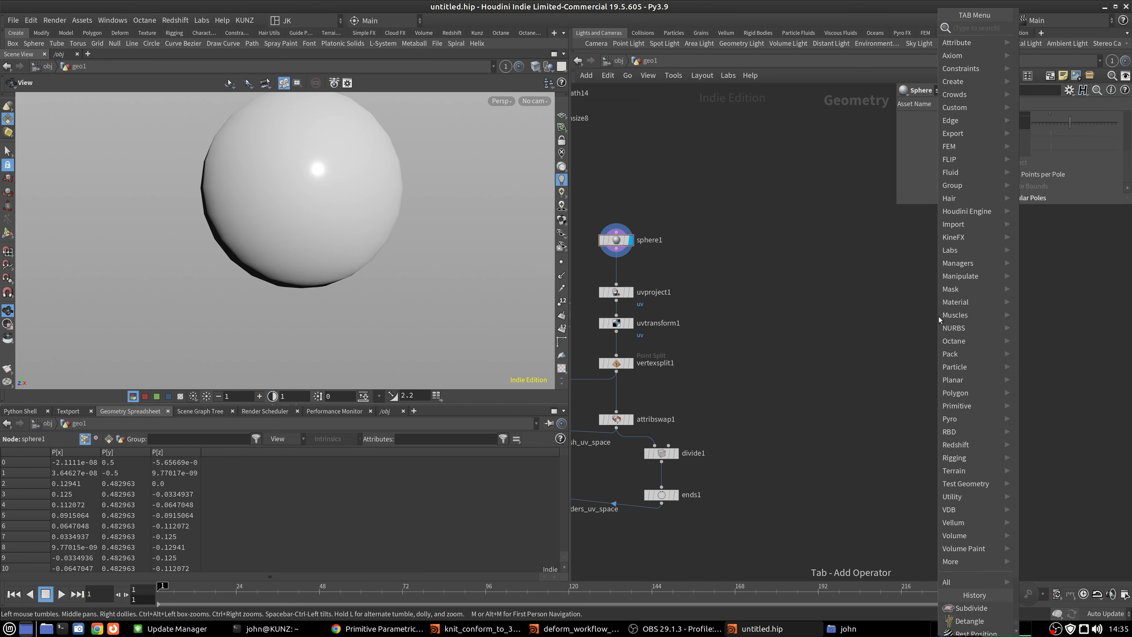
pyautogui.click(877, 94)
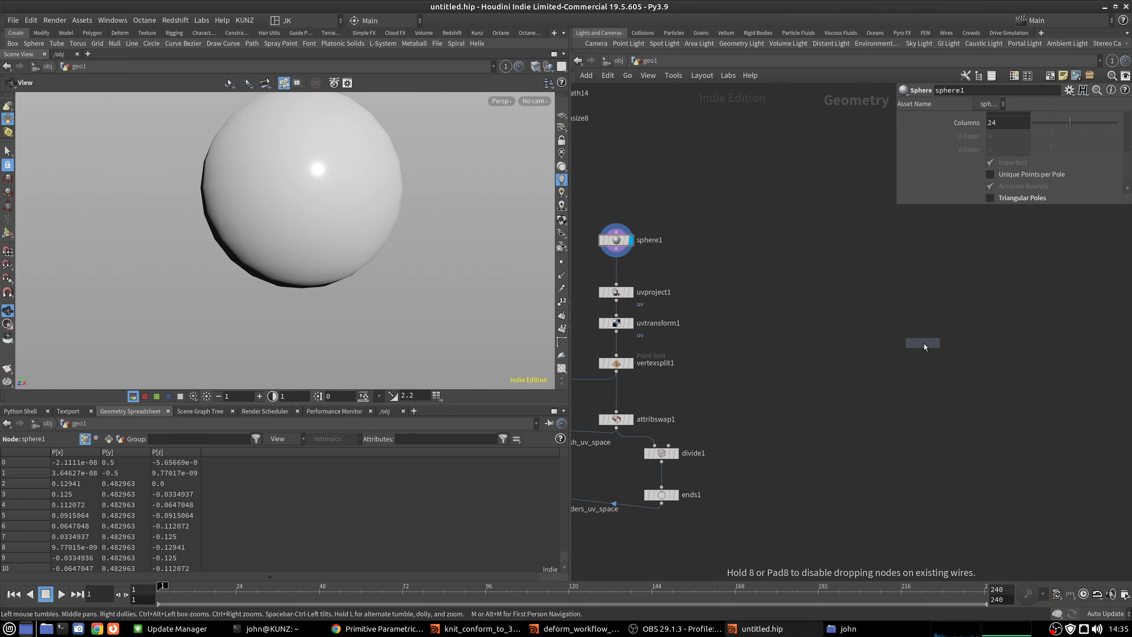
pyautogui.click(936, 353)
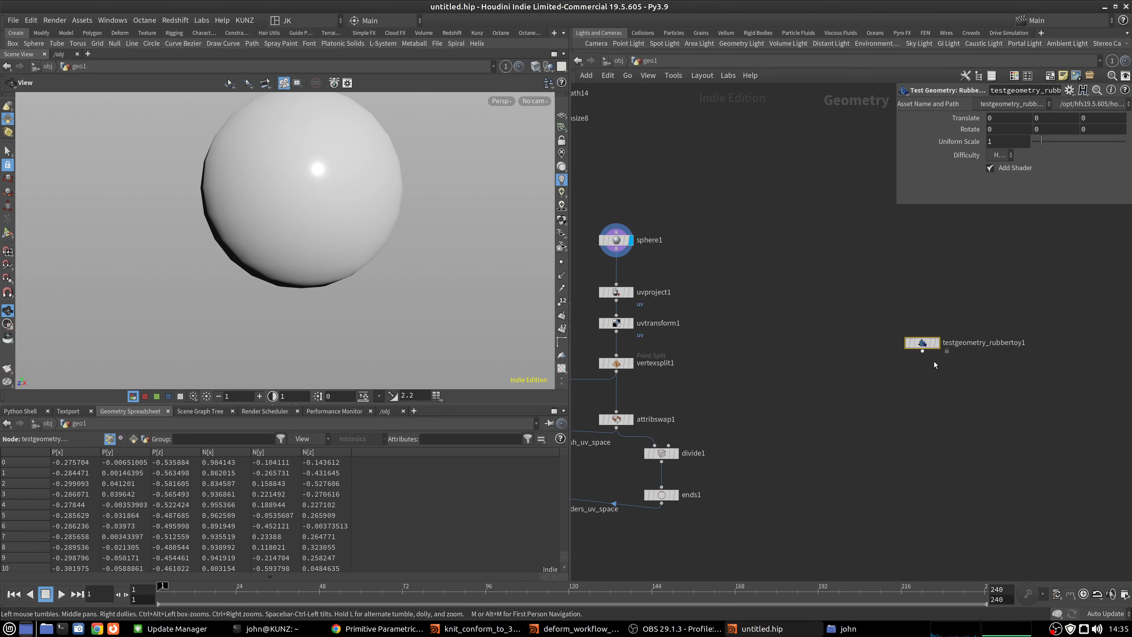
pyautogui.moveTo(941, 344); pyautogui.dragTo(951, 301)
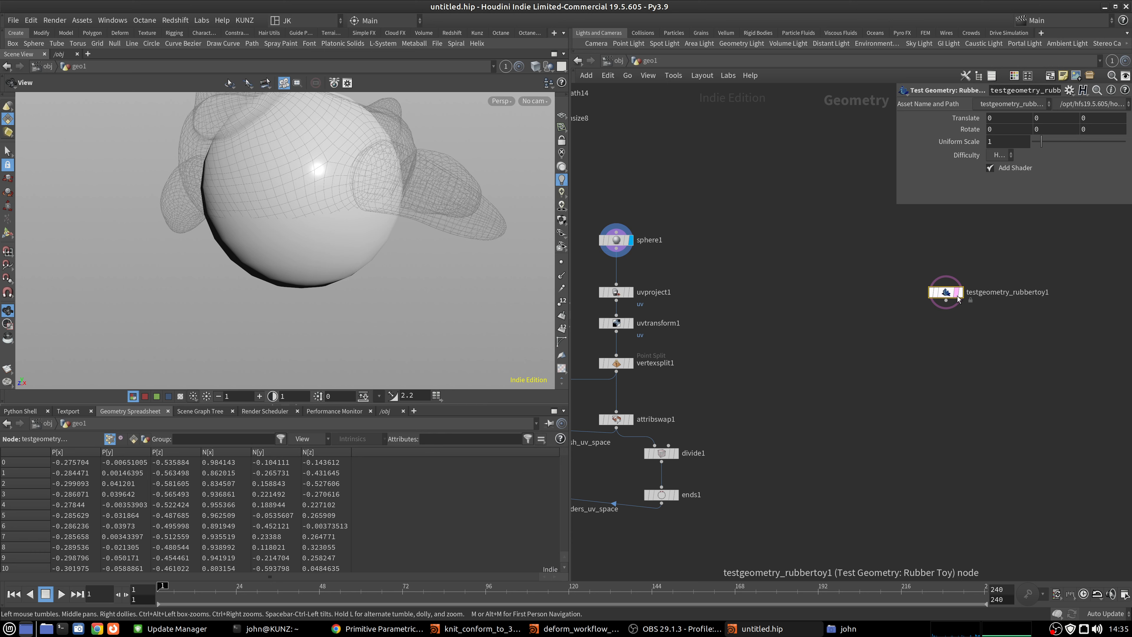
pyautogui.click(959, 292)
pyautogui.press('g')
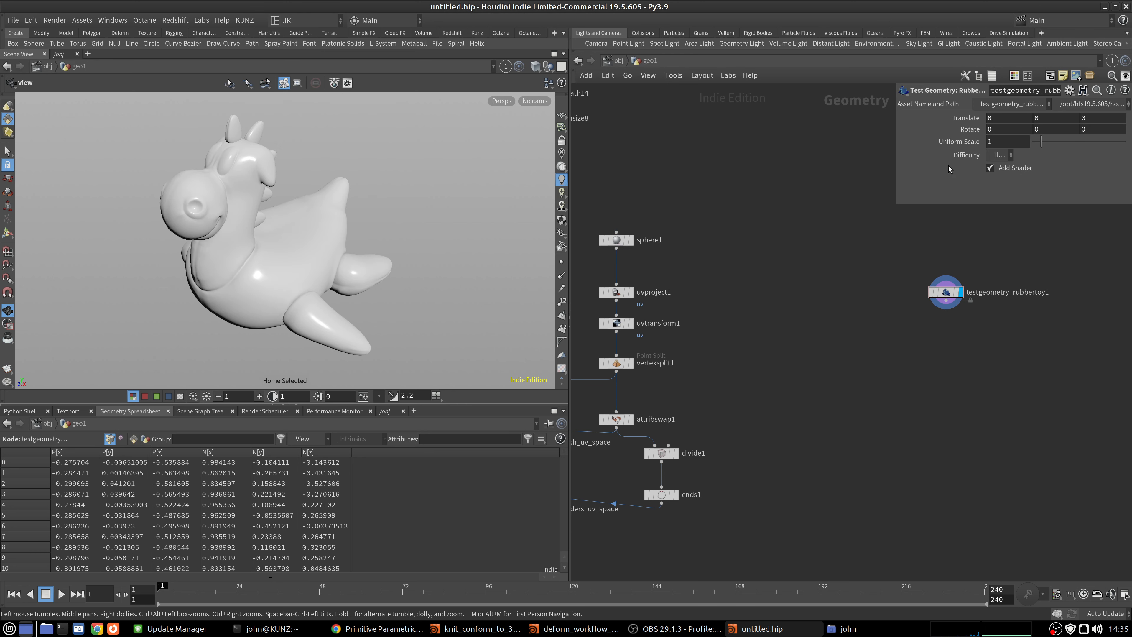
# Turn off Add Shader on the rubber toy and check its UV layout.
pyautogui.click(1015, 169)
pyautogui.hotkey('space', '5')
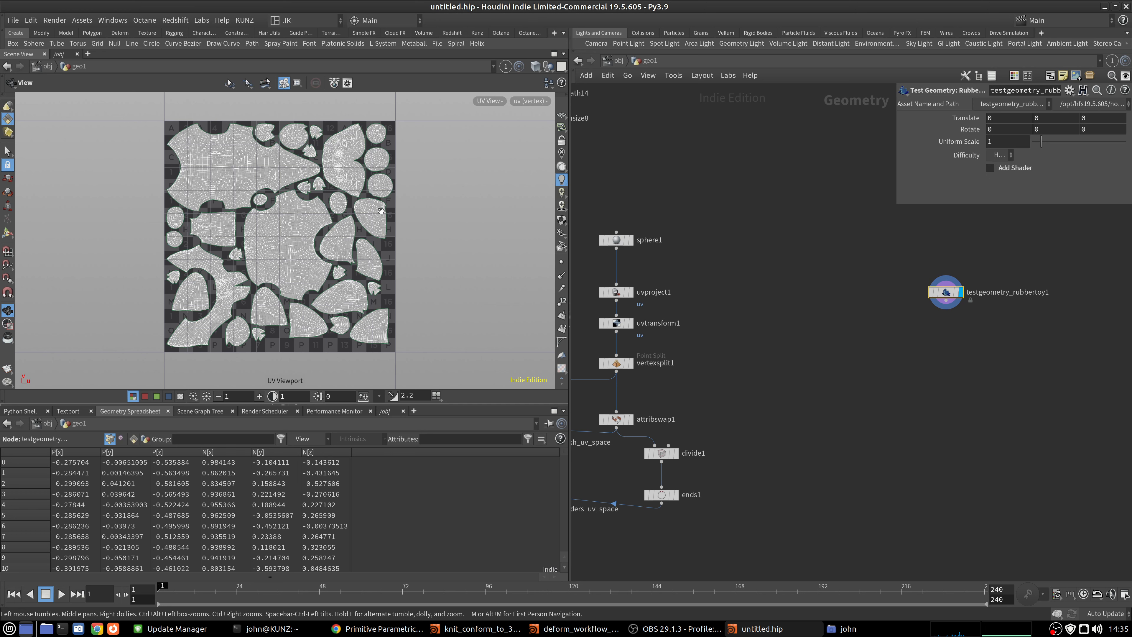
pyautogui.hotkey('space', '1')
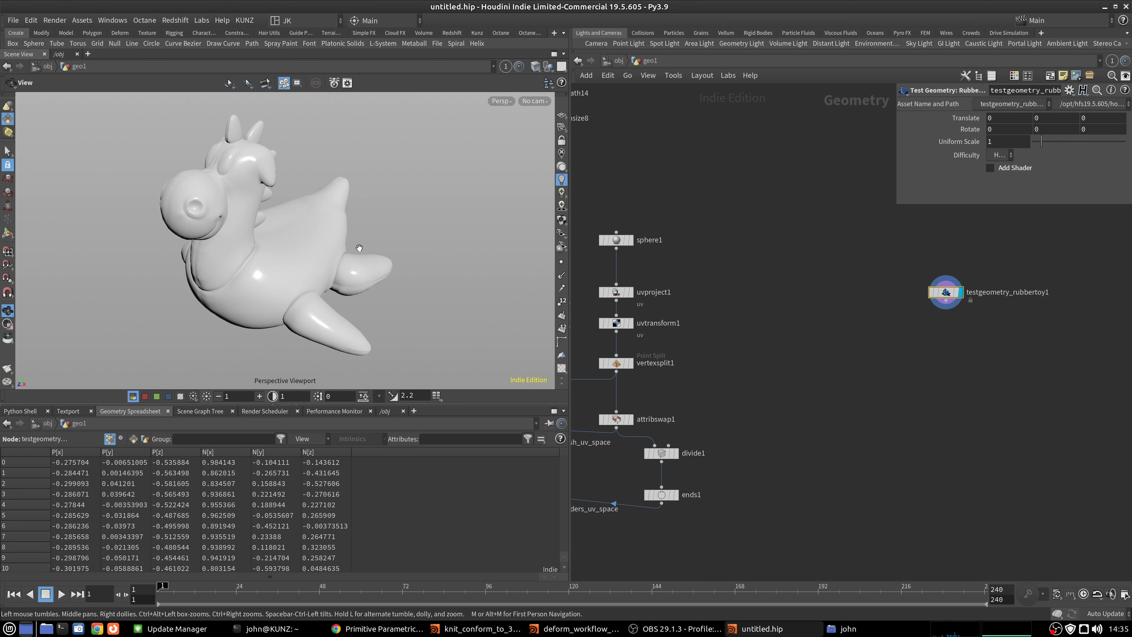
# Move the rubber toy node aside and duplicate the mapping nodes from vertexsplit1 through attribswap2 below it.
pyautogui.scroll(-3, 811, 291)
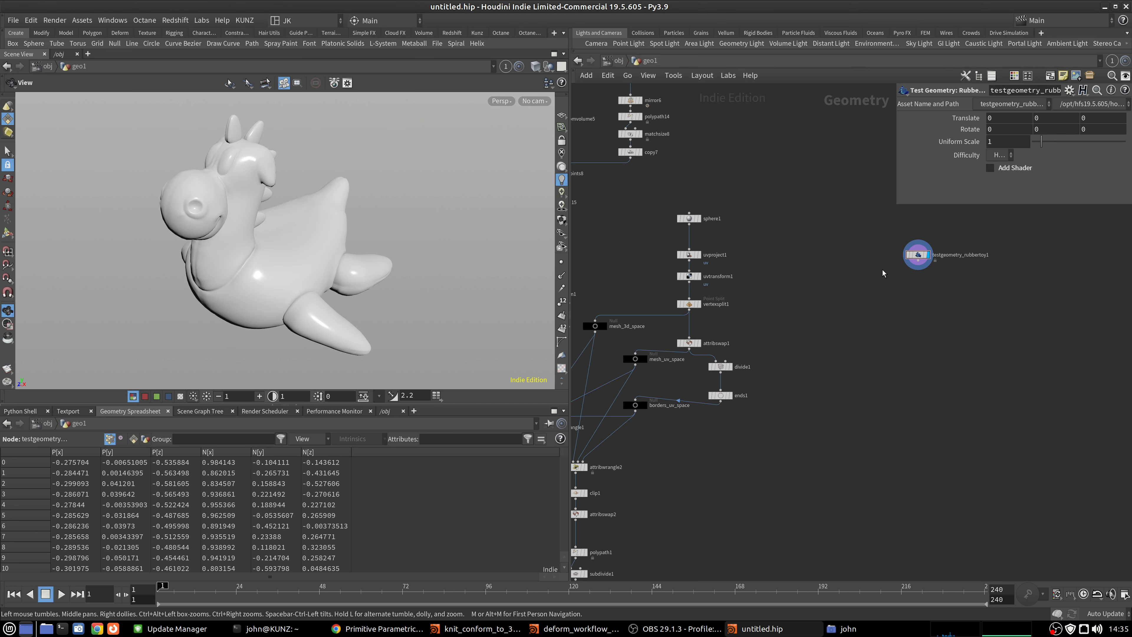
pyautogui.moveTo(918, 255); pyautogui.dragTo(1018, 256)
pyautogui.scroll(-3, 852, 333)
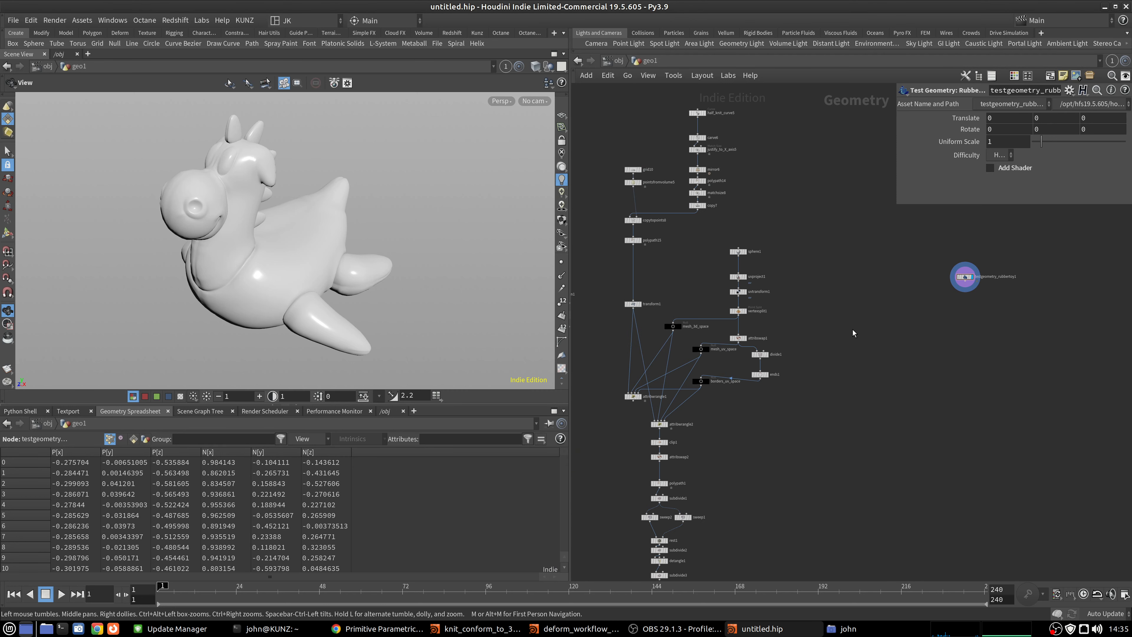
pyautogui.moveTo(852, 333); pyautogui.dragTo(842, 283, button='middle')
pyautogui.scroll(2, 754, 425)
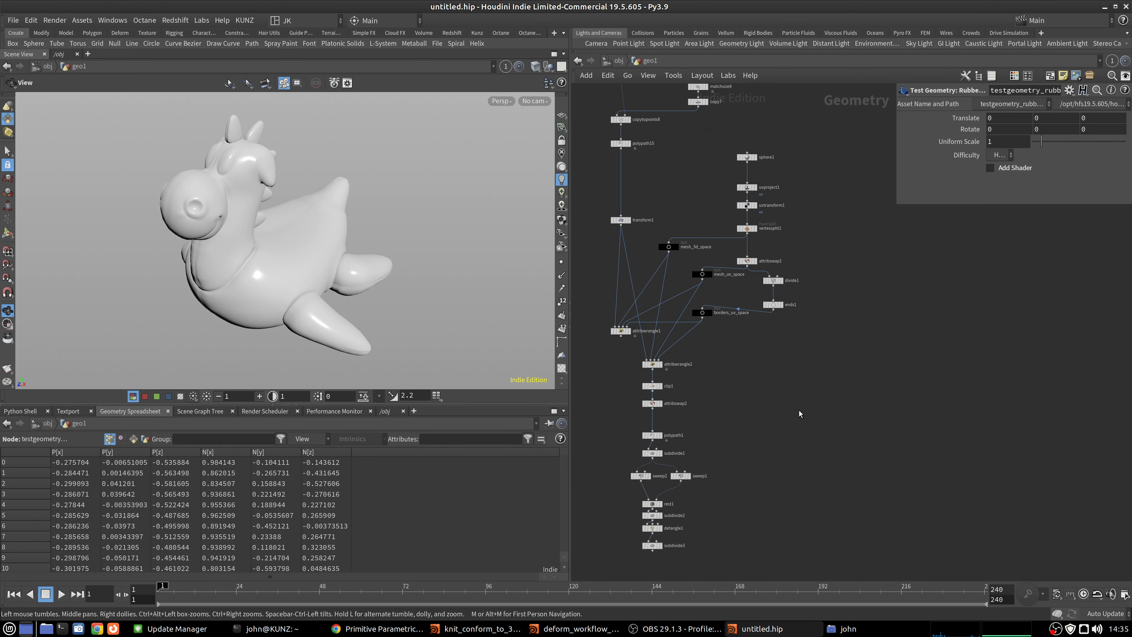
pyautogui.moveTo(827, 402); pyautogui.dragTo(650, 225)
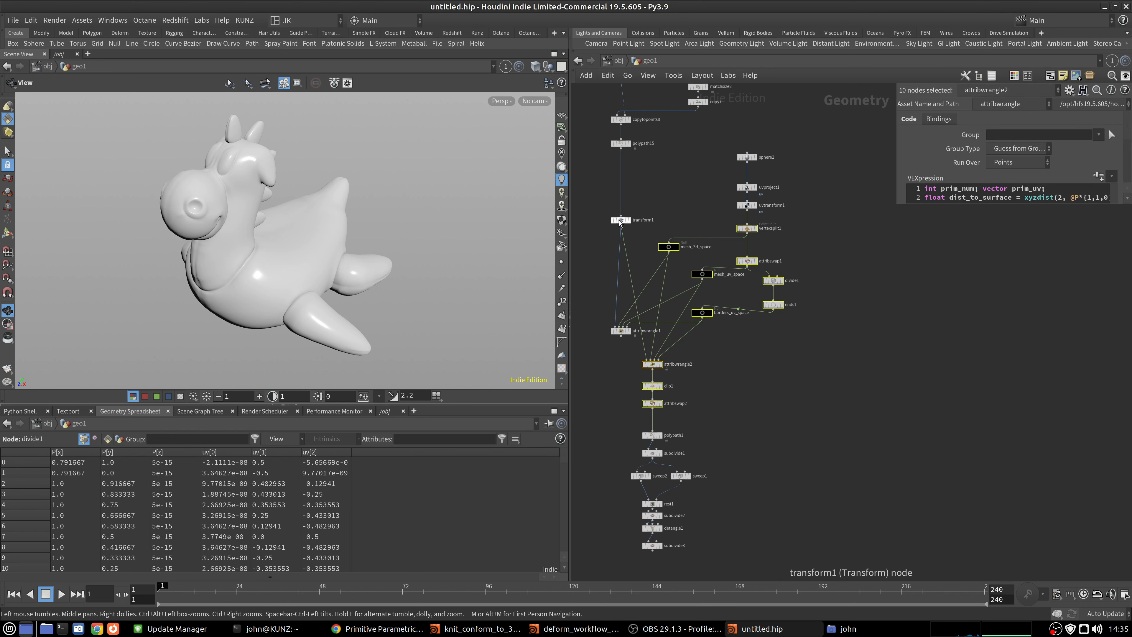
pyautogui.moveTo(688, 210); pyautogui.dragTo(653, 201, button='middle')
pyautogui.scroll(-2, 652, 203)
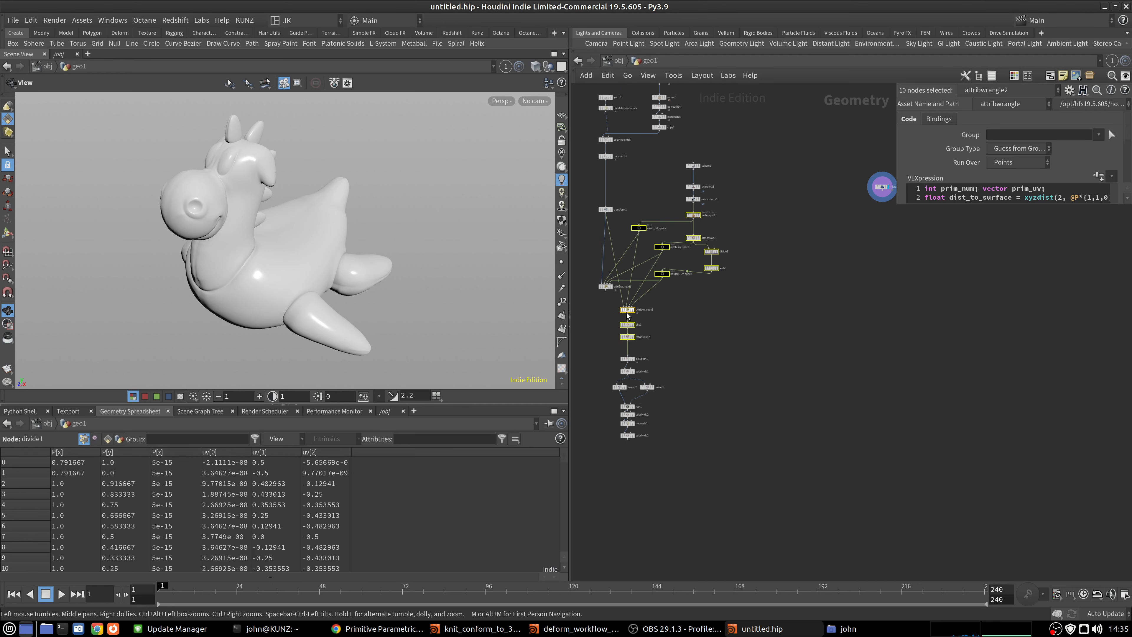
pyautogui.keyDown('alt'); pyautogui.moveTo(627, 314); pyautogui.dragTo(820, 314); pyautogui.keyUp('alt')
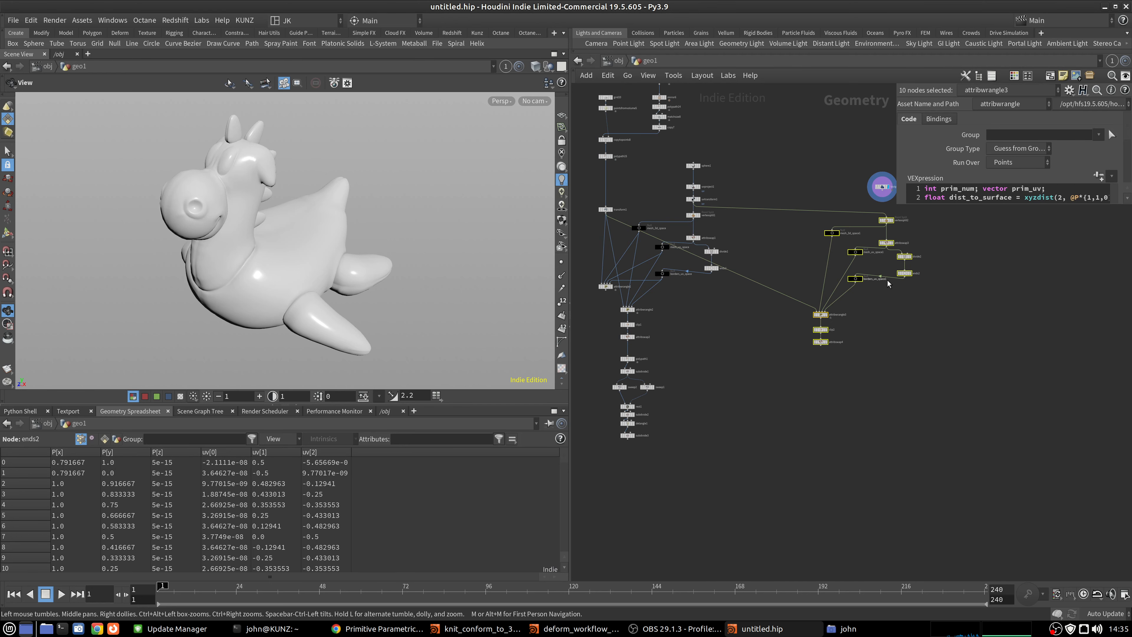
pyautogui.scroll(4, 887, 281)
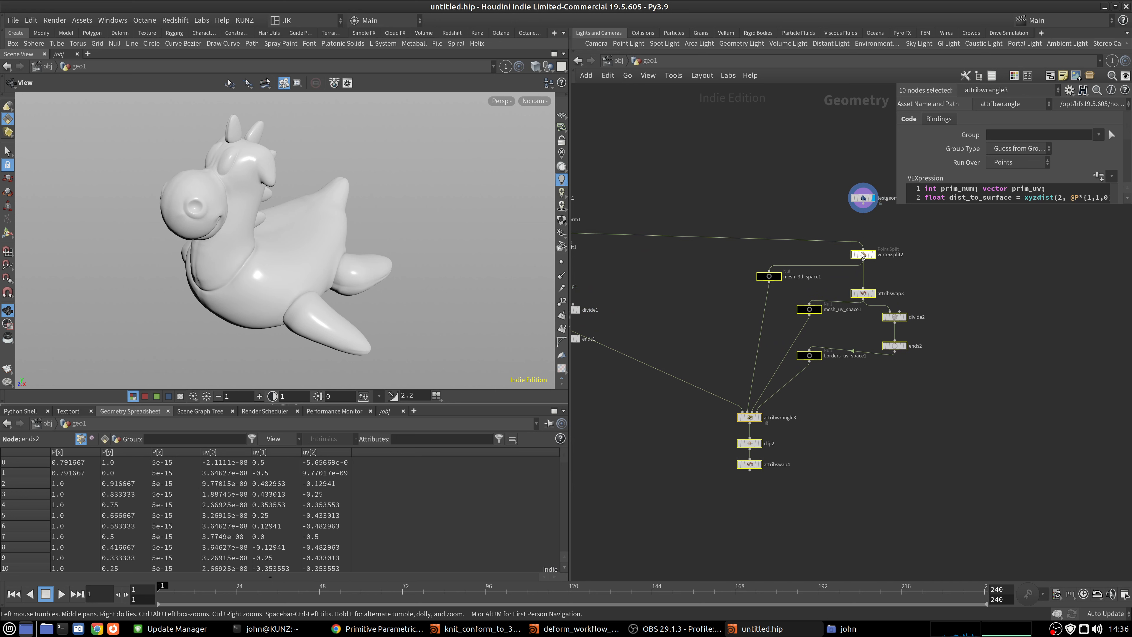
# Feed the rubber toy into vertexsplit2 and display attribswap4 to check the curves mapped onto the toy.
pyautogui.click(894, 252)
pyautogui.moveTo(864, 244); pyautogui.dragTo(962, 391)
pyautogui.scroll(-3, 811, 217)
pyautogui.scroll(3, 855, 417)
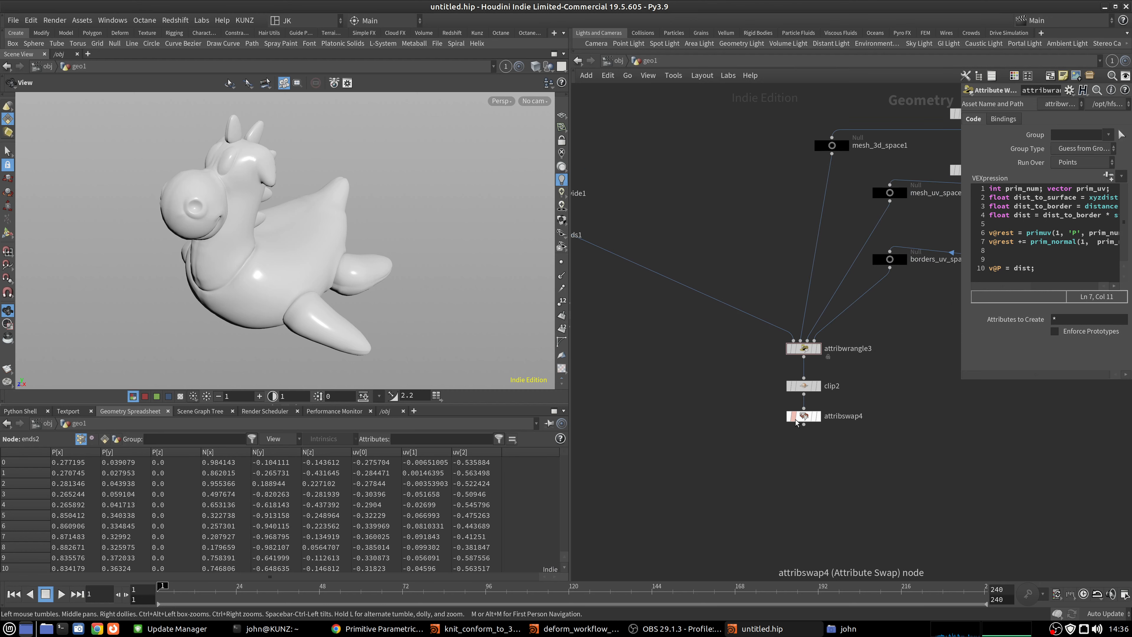
pyautogui.click(818, 419)
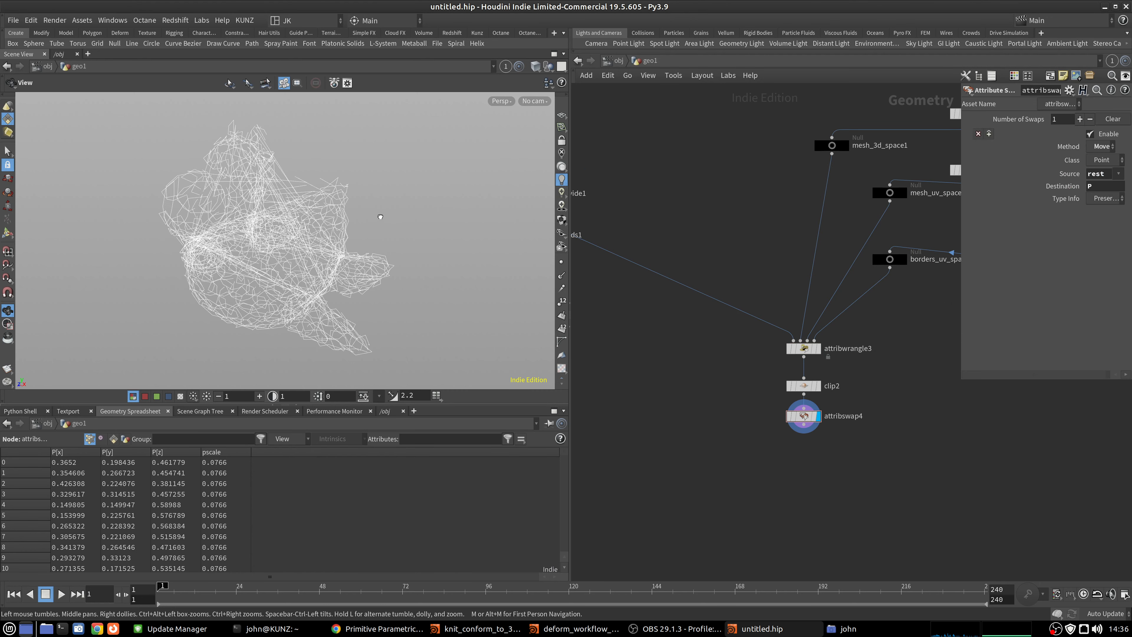
pyautogui.moveTo(380, 217); pyautogui.dragTo(240, 283)
pyautogui.hotkey('space', 'g')
pyautogui.moveTo(241, 266); pyautogui.dragTo(332, 165, button='right')
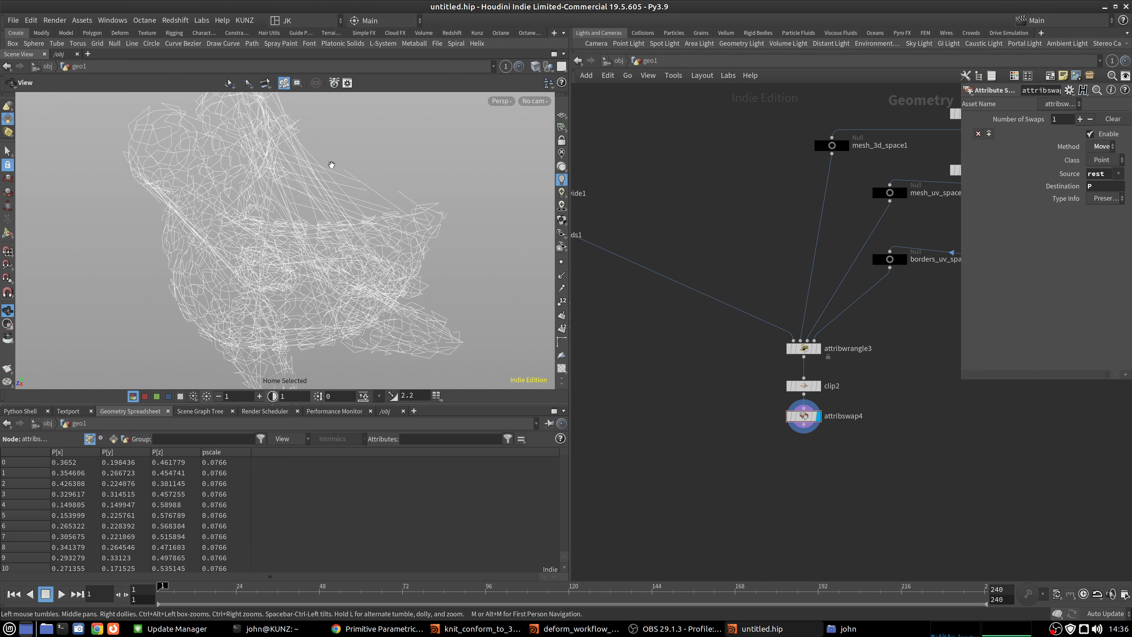
pyautogui.moveTo(278, 200); pyautogui.dragTo(321, 191)
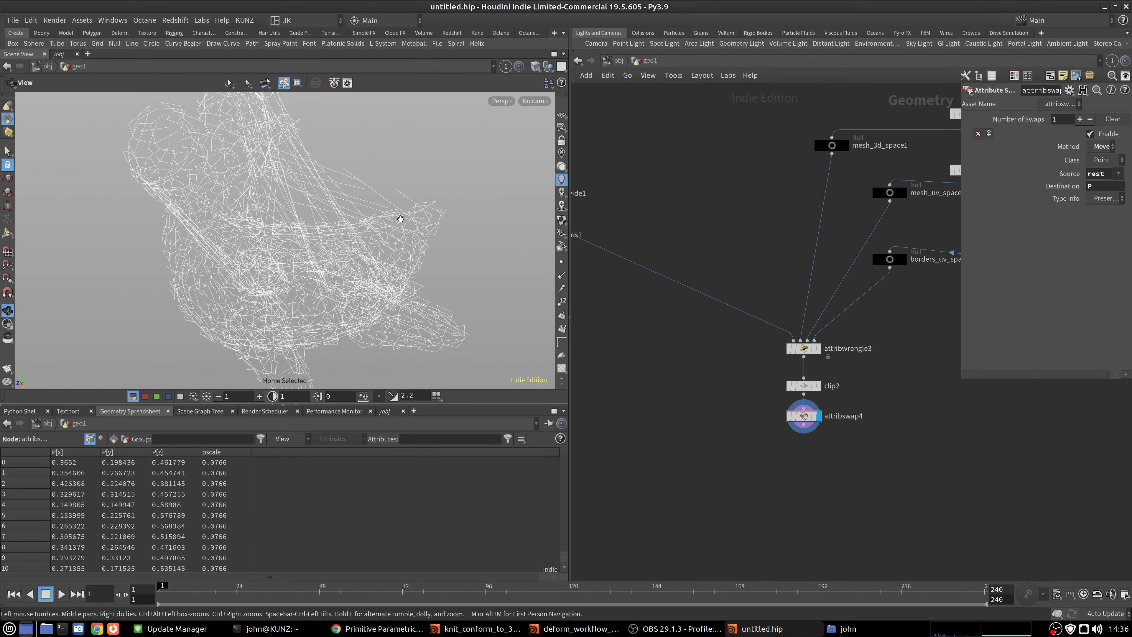
pyautogui.moveTo(401, 219); pyautogui.dragTo(373, 198)
# Display vertexsplit2 and examine the rubber toy's separate UV islands in the UV view.
pyautogui.moveTo(884, 228); pyautogui.dragTo(718, 303, button='middle')
pyautogui.click(815, 189)
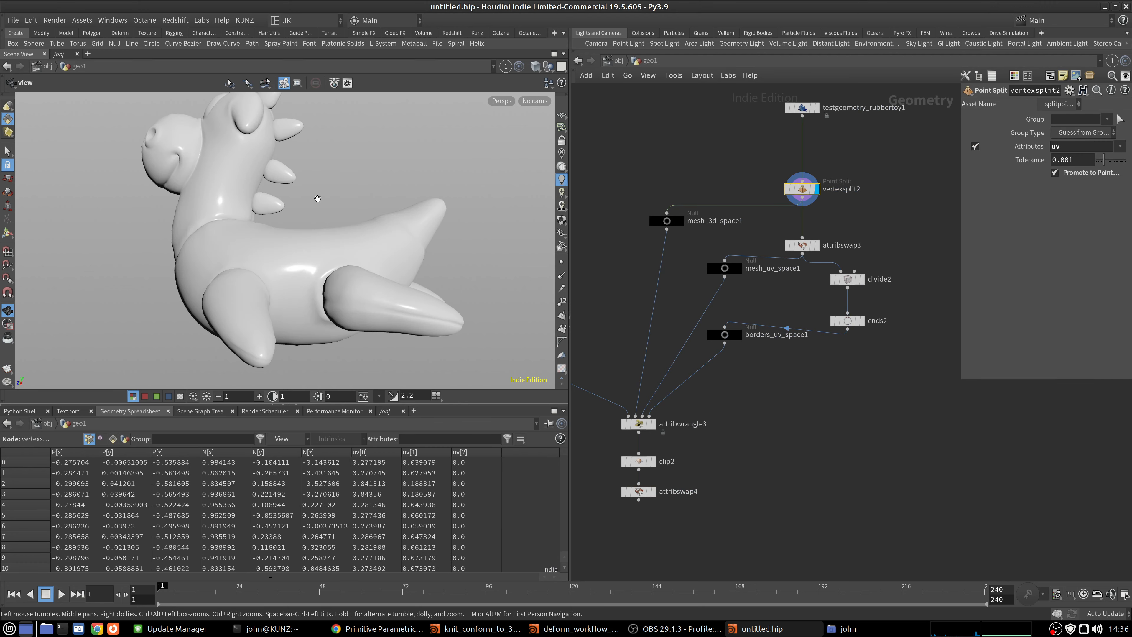
pyautogui.hotkey('space', '5')
pyautogui.scroll(10, 277, 191)
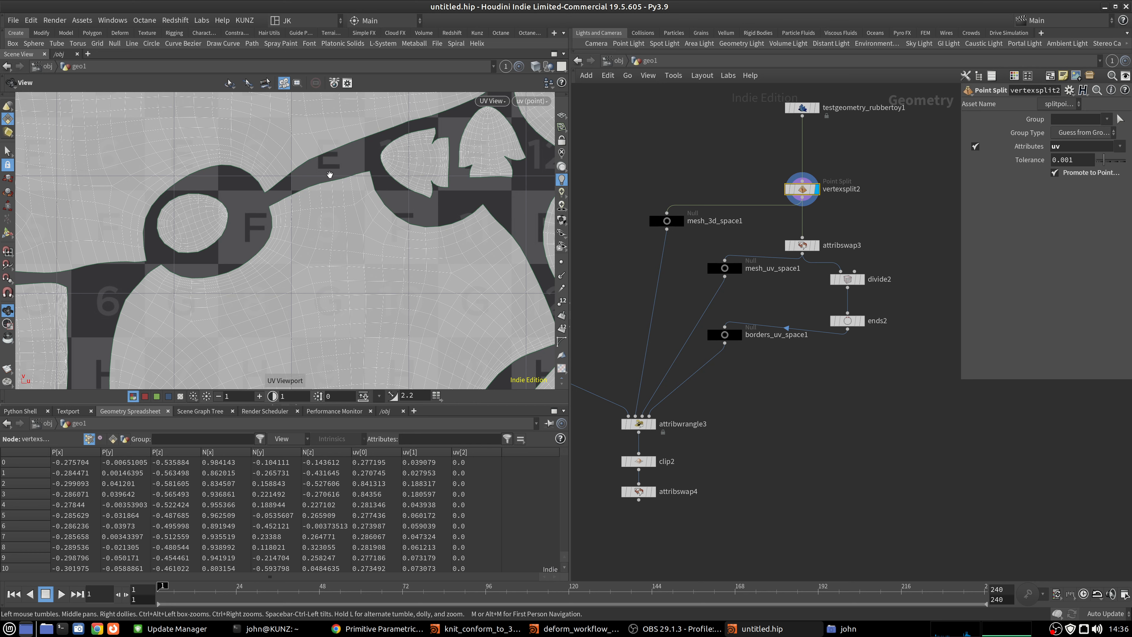
pyautogui.scroll(-7, 330, 174)
pyautogui.scroll(4, 232, 180)
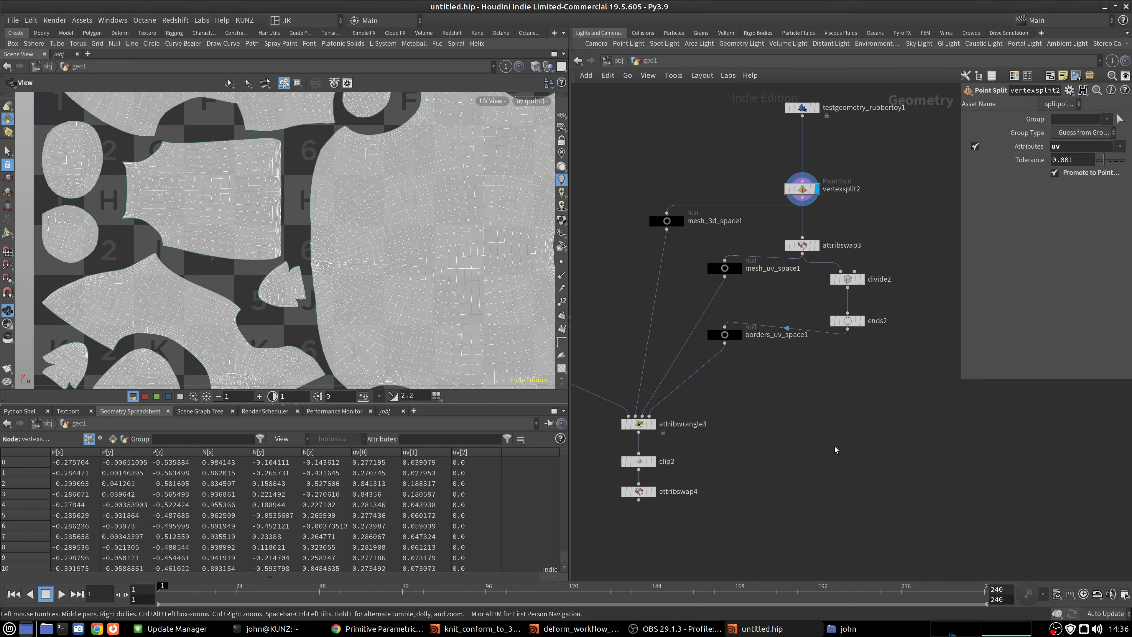
# Add a For-Each Connected Piece block in the empty space beside the duplicated mapping nodes.
pyautogui.press('Tab')
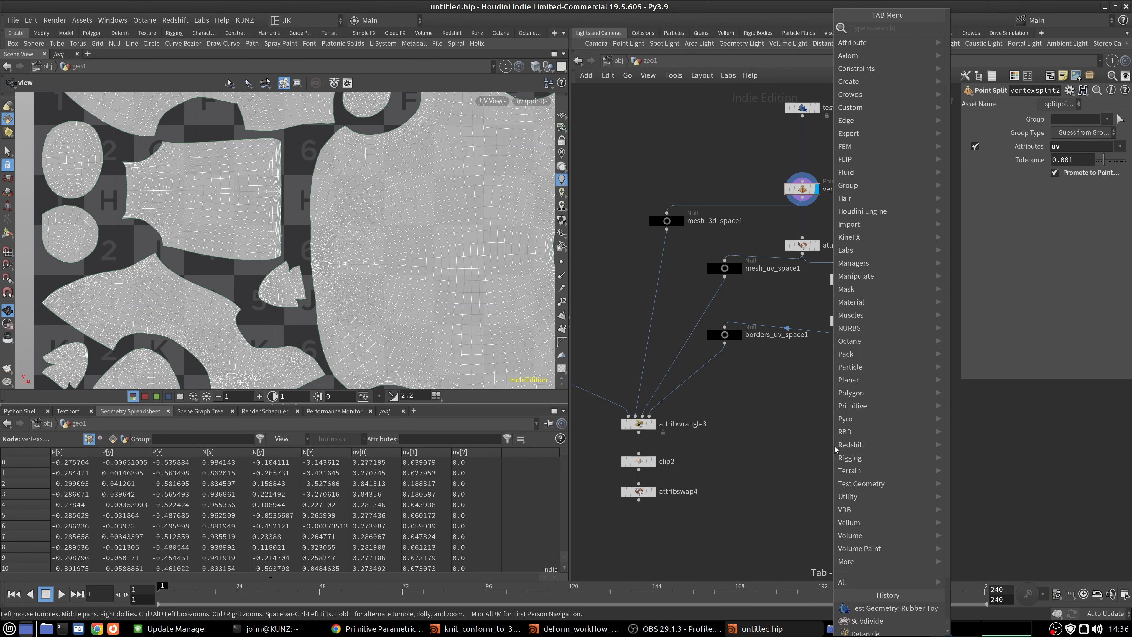
pyautogui.write('fore')
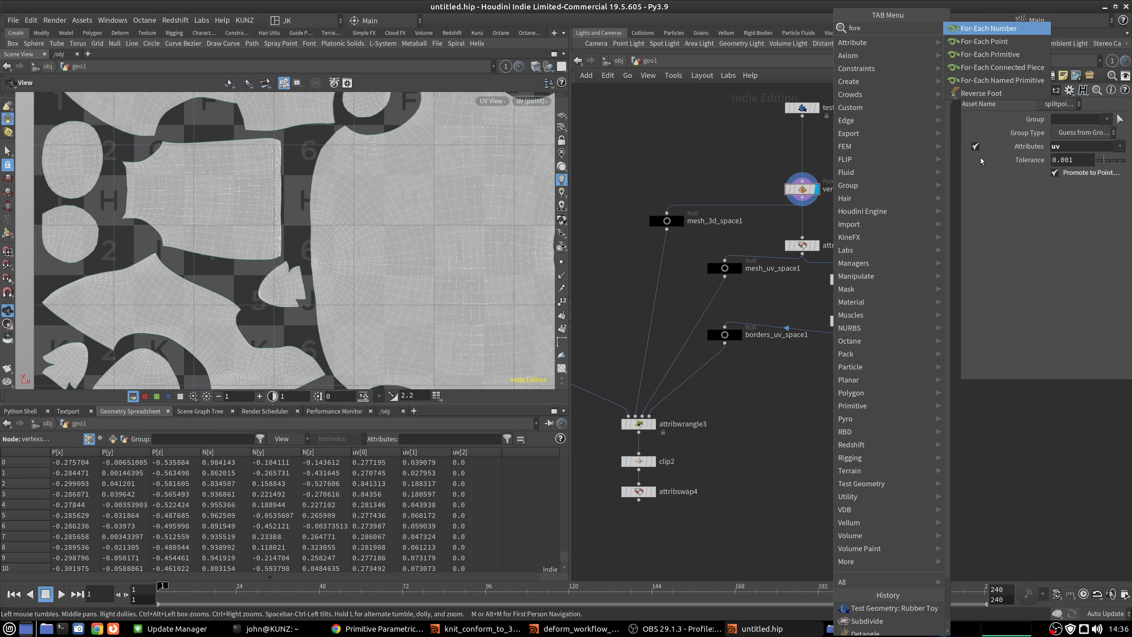
pyautogui.click(998, 67)
pyautogui.click(813, 408)
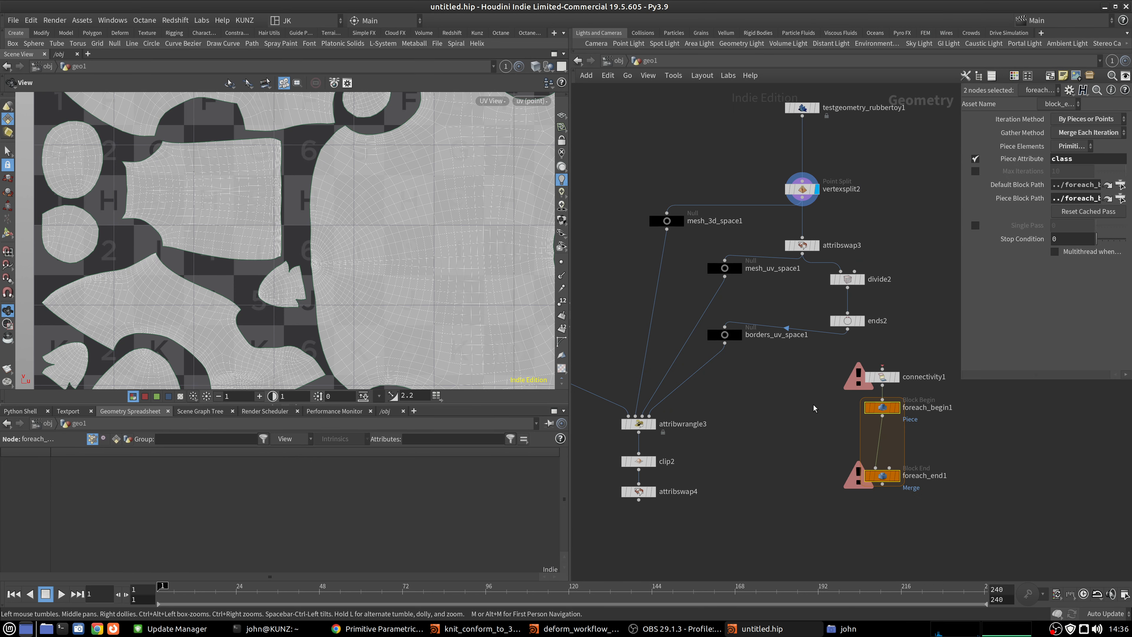
# Insert connectivity1 between the rubber toy and vertexsplit2 and turn on Use UV Connectivity.
pyautogui.scroll(-3, 707, 523)
pyautogui.click(826, 421)
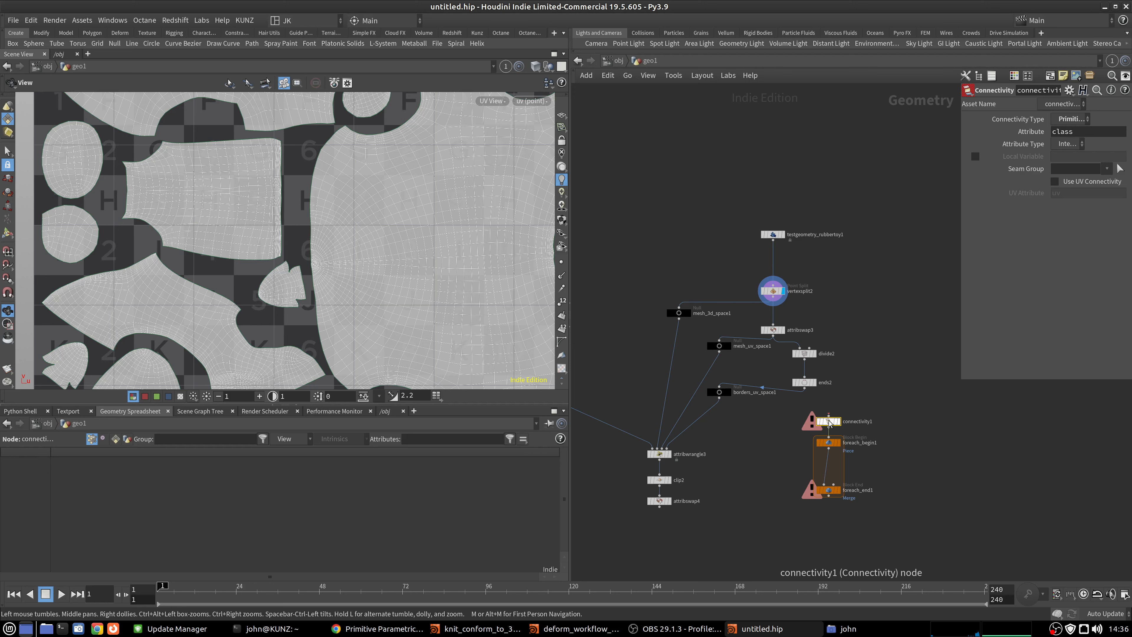
pyautogui.moveTo(828, 421); pyautogui.dragTo(772, 260)
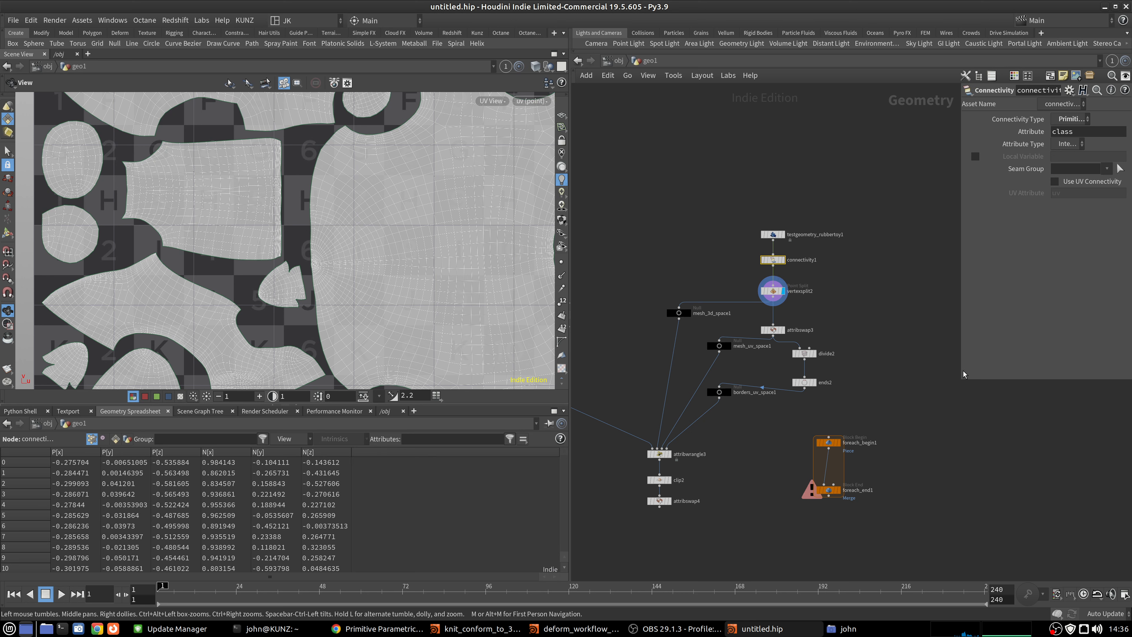
pyautogui.moveTo(963, 379); pyautogui.dragTo(885, 286)
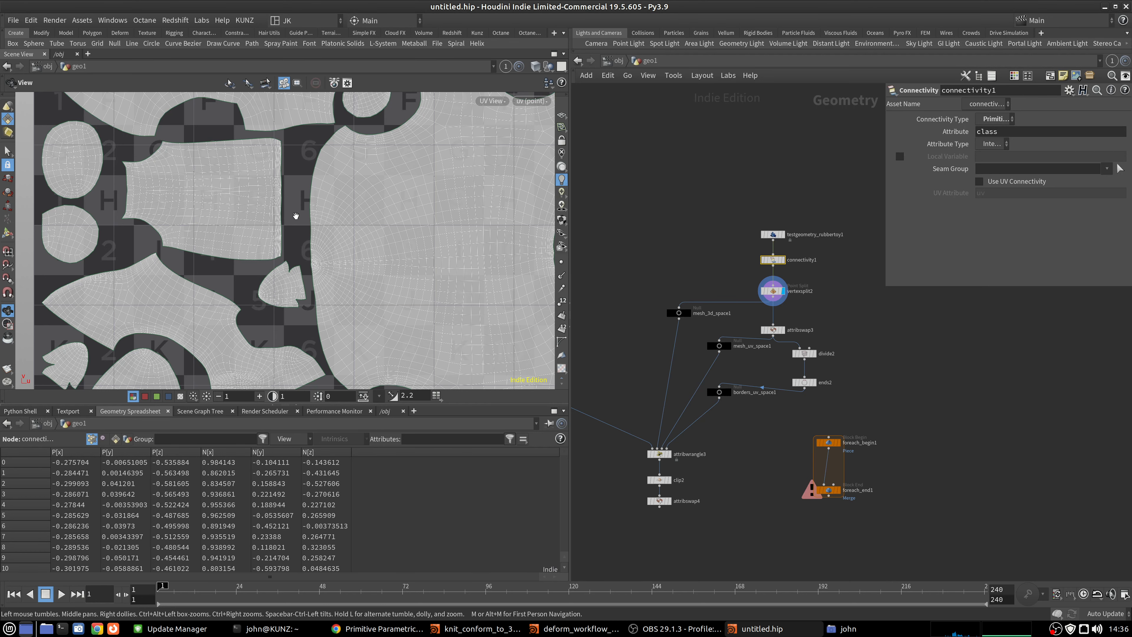
pyautogui.hotkey('space', '1')
pyautogui.hotkey('space', 'h')
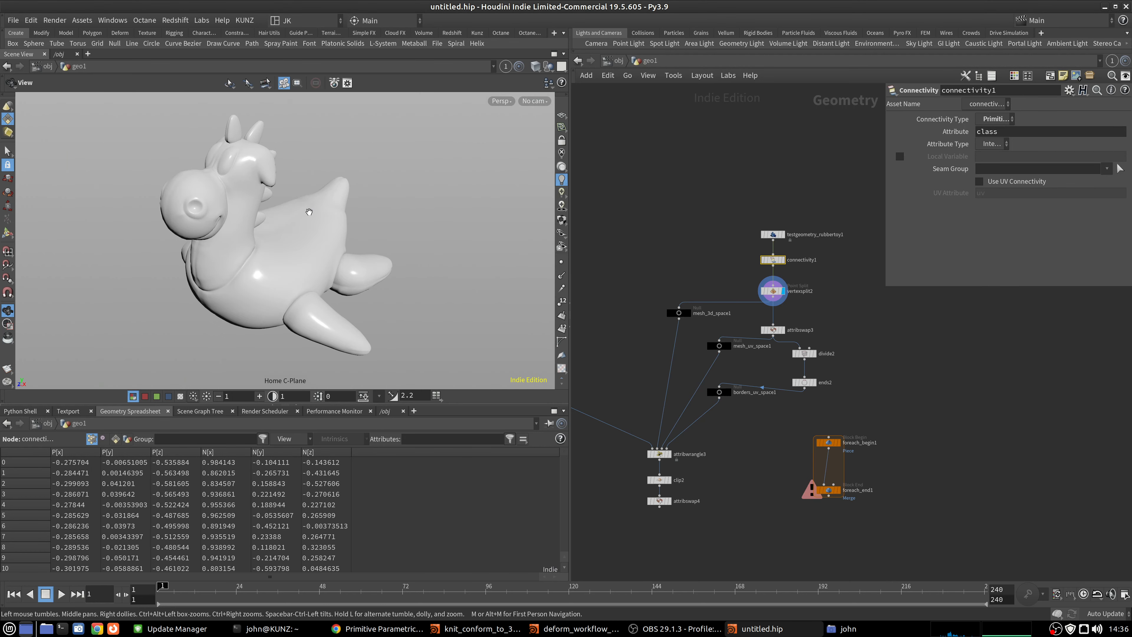
pyautogui.click(999, 185)
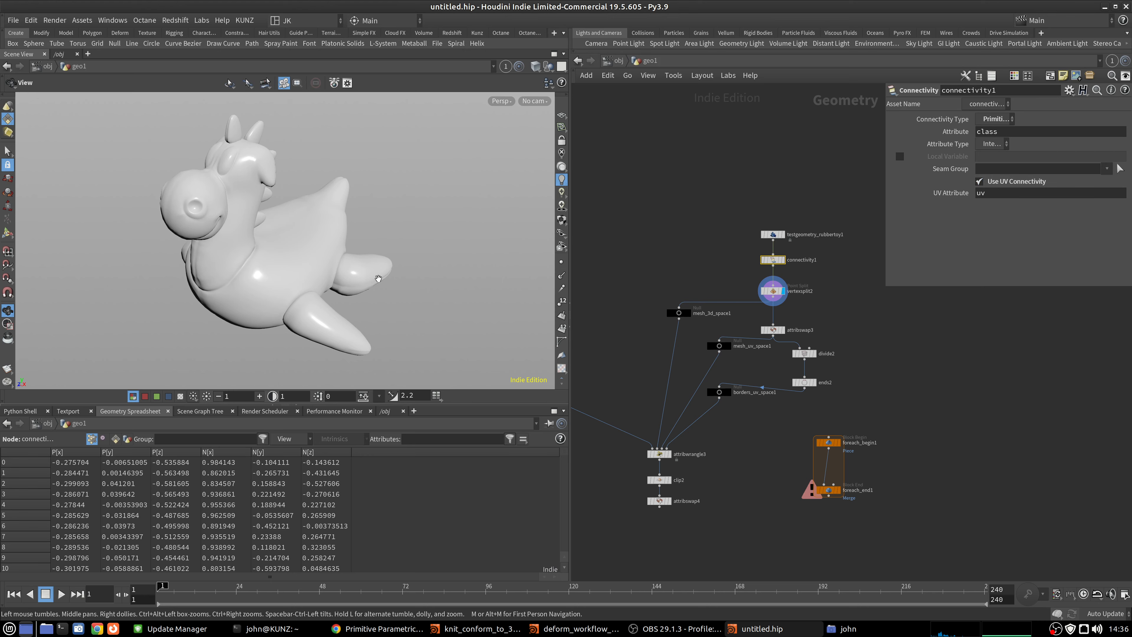
# Check the toy's UV islands and the primitive class attribute that connectivity1 writes.
pyautogui.hotkey('space', '5')
pyautogui.moveTo(378, 278); pyautogui.dragTo(356, 285, button='right')
pyautogui.moveTo(380, 230); pyautogui.dragTo(318, 243, button='middle')
pyautogui.moveTo(318, 242); pyautogui.dragTo(156, 428, button='right')
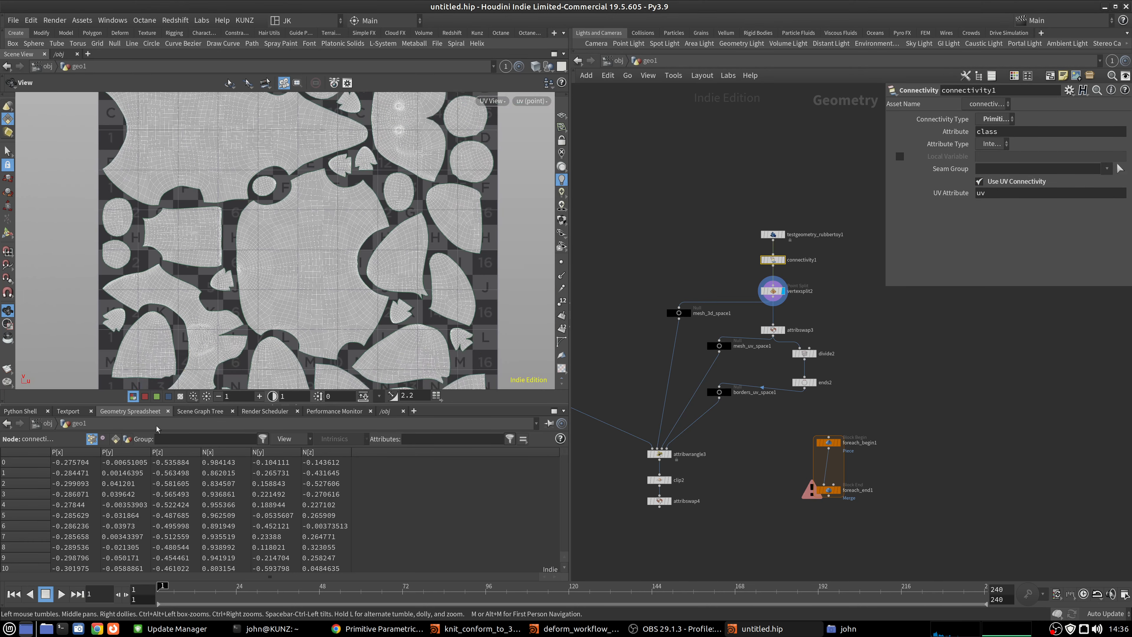
pyautogui.click(116, 439)
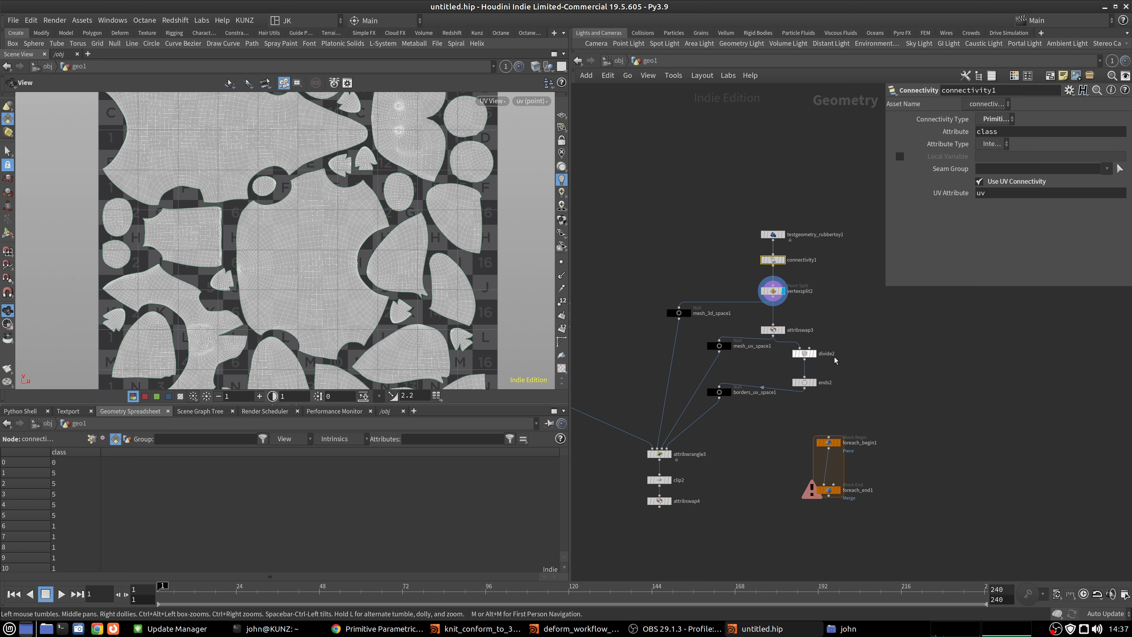
# Wrap the mapping nodes in the loop, with foreach_begin1 before vertexsplit2 and foreach_end1 after attribswap4, and display foreach_end1.
pyautogui.moveTo(828, 442); pyautogui.dragTo(773, 279)
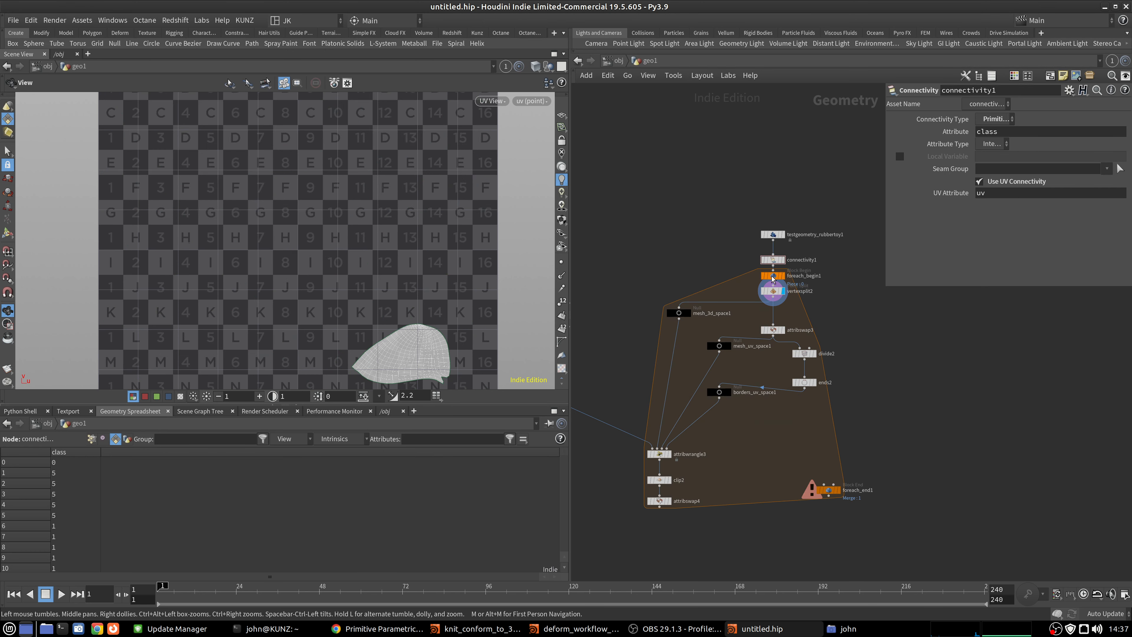
pyautogui.click(831, 484)
pyautogui.moveTo(832, 493); pyautogui.dragTo(662, 528)
pyautogui.click(669, 526)
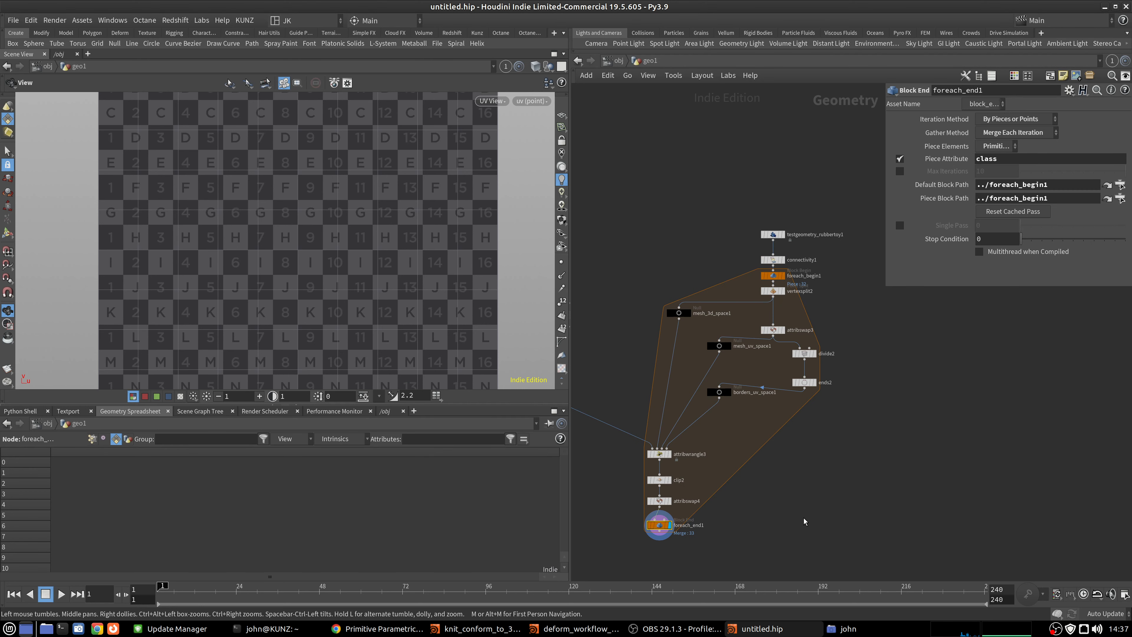
# Inspect the curves mapped per UV island on the rubber toy in the perspective view.
pyautogui.hotkey('space', '1')
pyautogui.moveTo(336, 270); pyautogui.dragTo(291, 235)
pyautogui.press('g')
pyautogui.scroll(5, 308, 176)
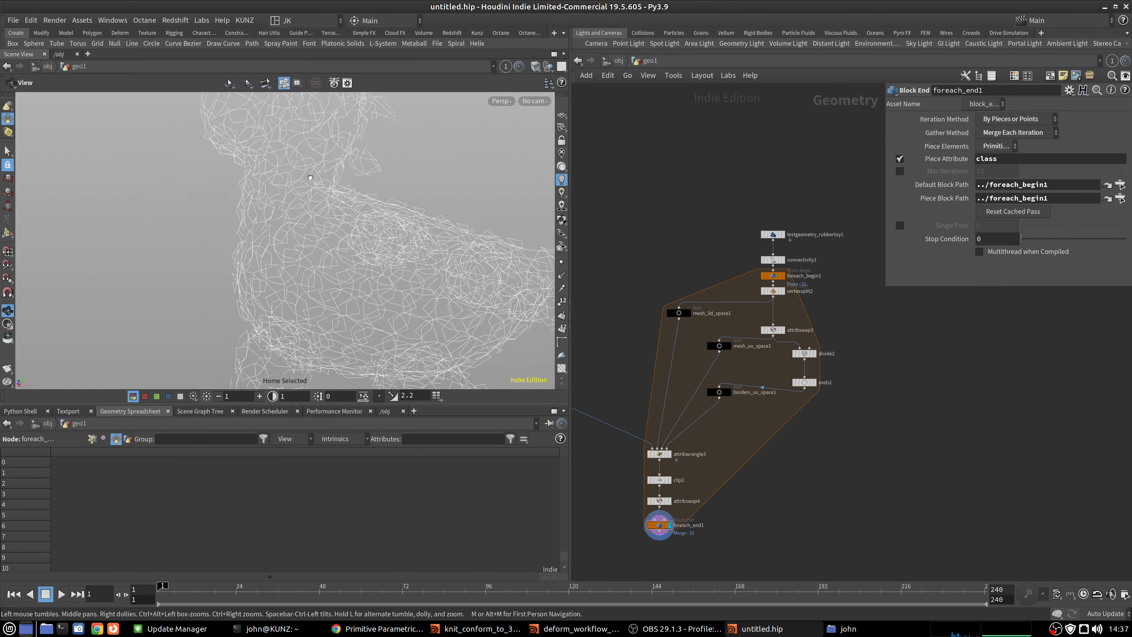
pyautogui.scroll(-5, 457, 250)
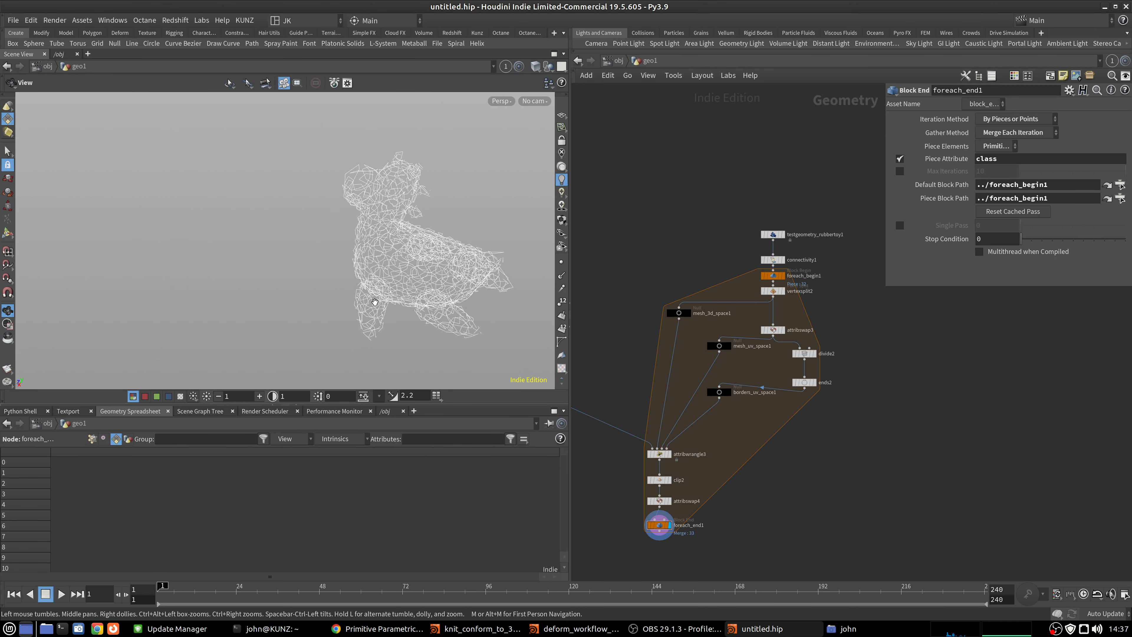
pyautogui.moveTo(876, 485); pyautogui.dragTo(932, 393, button='middle')
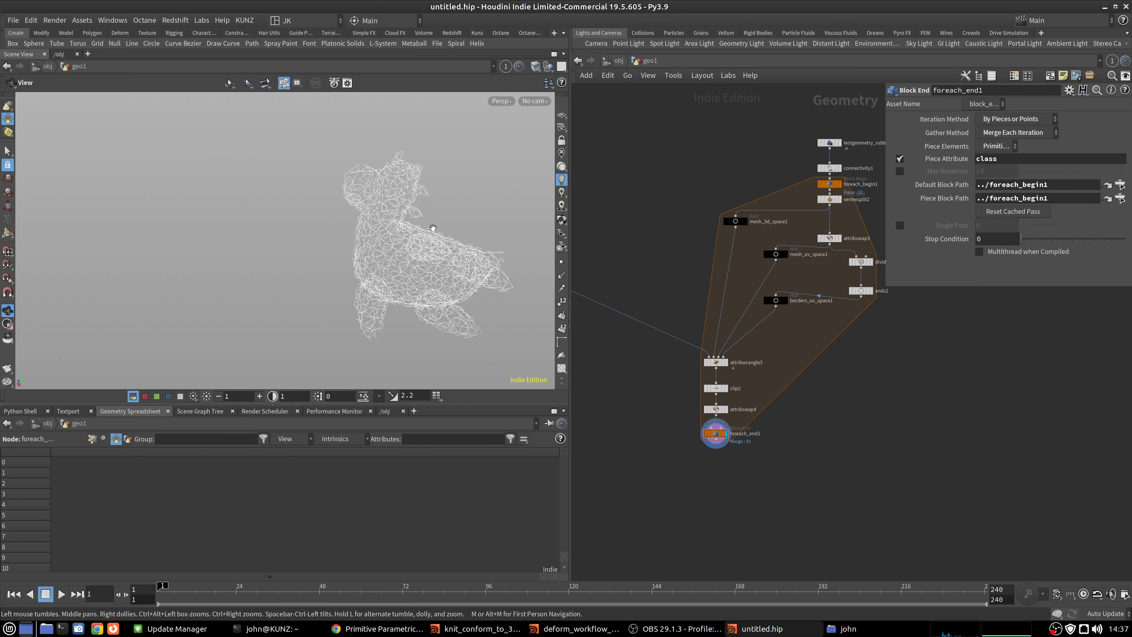
pyautogui.moveTo(426, 253); pyautogui.dragTo(507, 319)
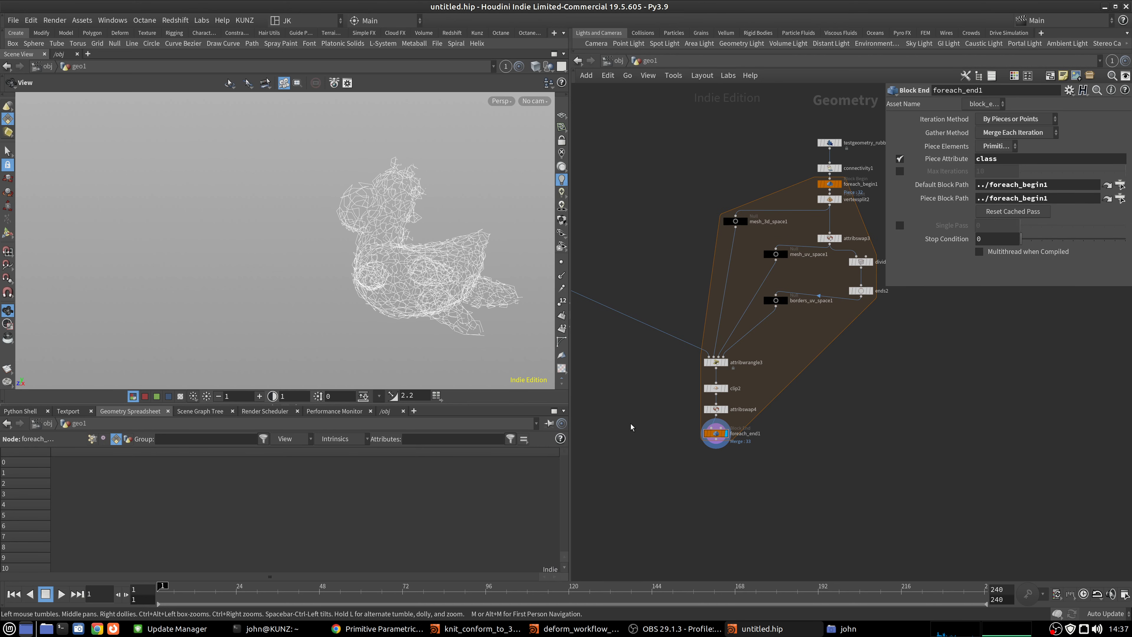
# Duplicate the yarn nodes, from the polypath through the sweeps and detangle to the final subdivide, beside foreach_end1.
pyautogui.moveTo(630, 427); pyautogui.dragTo(799, 439, button='middle')
pyautogui.moveTo(734, 555); pyautogui.dragTo(608, 376)
pyautogui.keyDown('alt'); pyautogui.moveTo(663, 403); pyautogui.dragTo(960, 406); pyautogui.keyUp('alt')
pyautogui.scroll(4, 1041, 415)
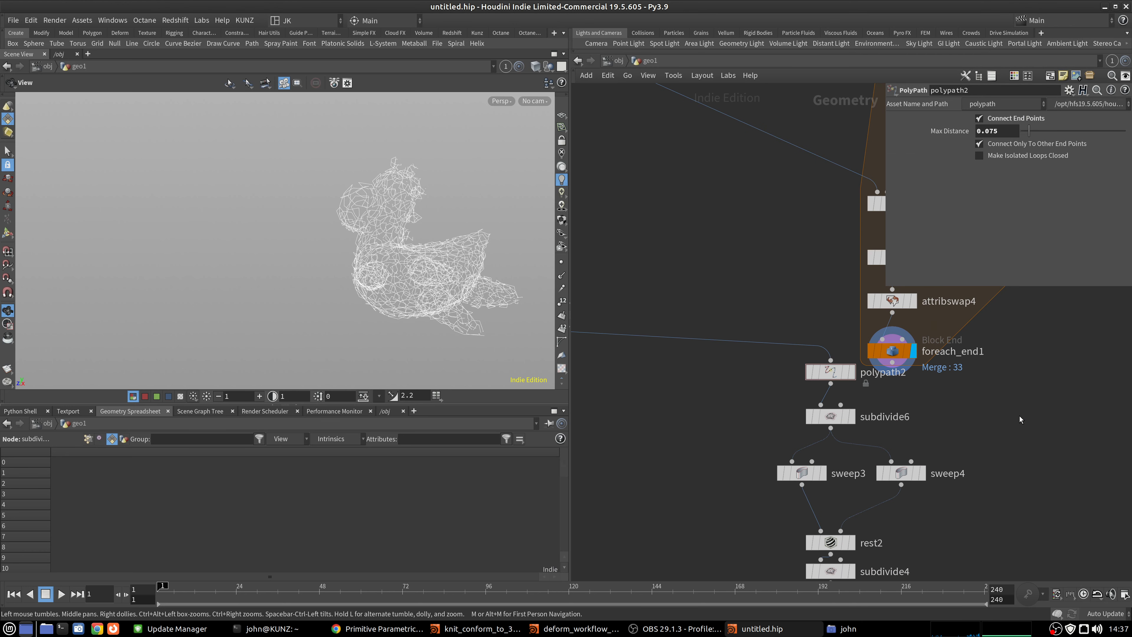
pyautogui.moveTo(1075, 396); pyautogui.dragTo(1006, 408, button='middle')
# Try polypath2 inside the loop between attribswap4 and foreach_end1, check the curves, and take it back out.
pyautogui.moveTo(761, 384); pyautogui.dragTo(825, 339)
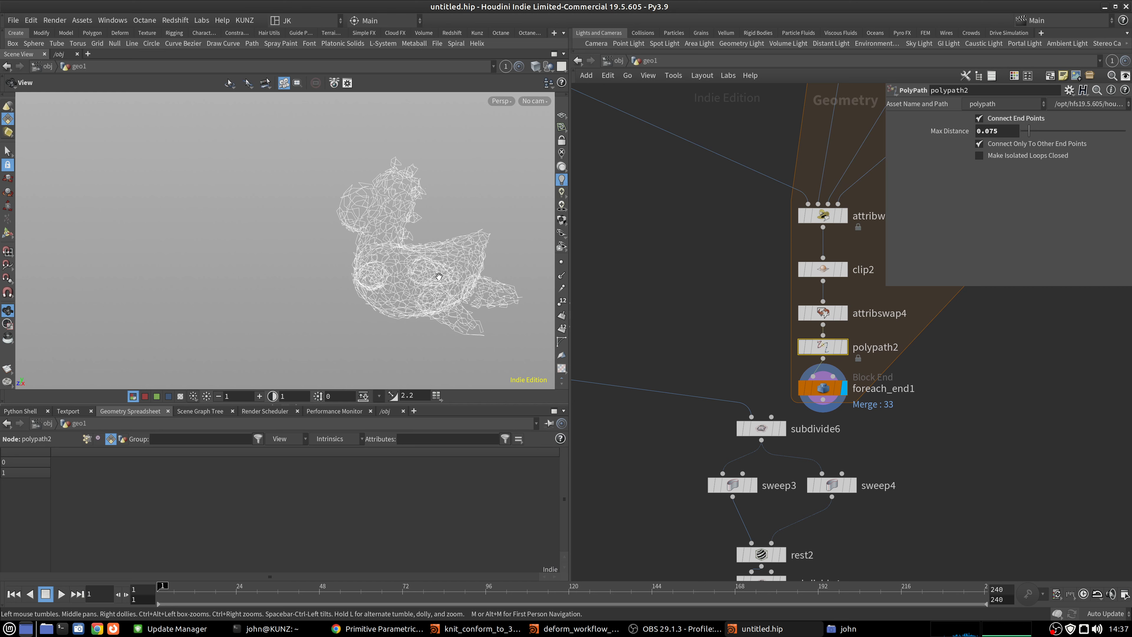
pyautogui.scroll(3, 438, 276)
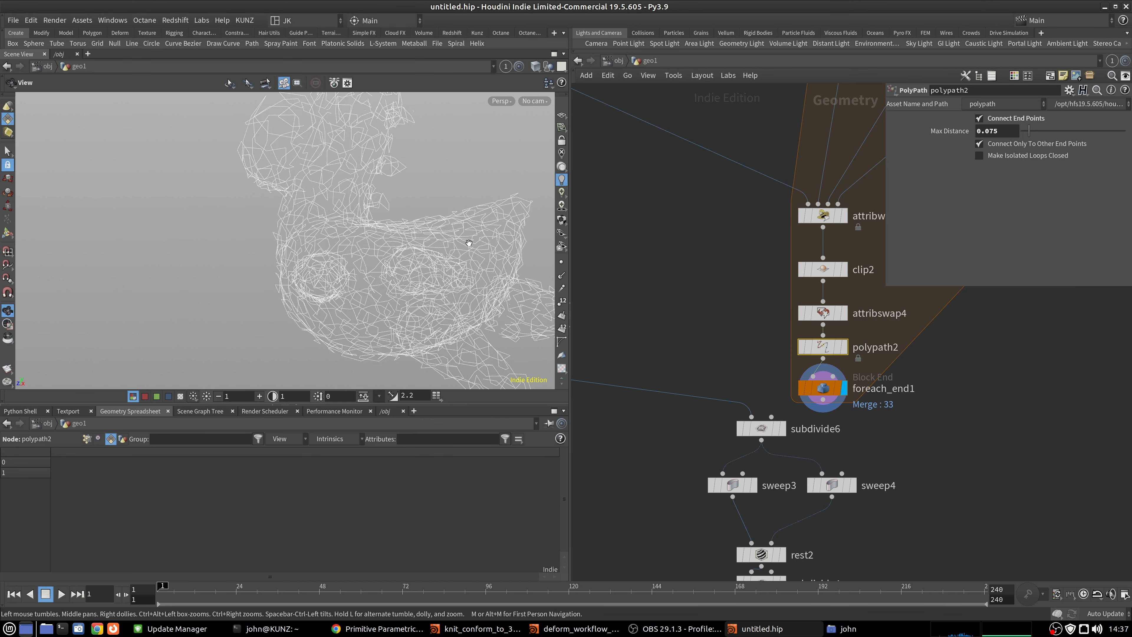
pyautogui.moveTo(463, 229); pyautogui.dragTo(449, 241)
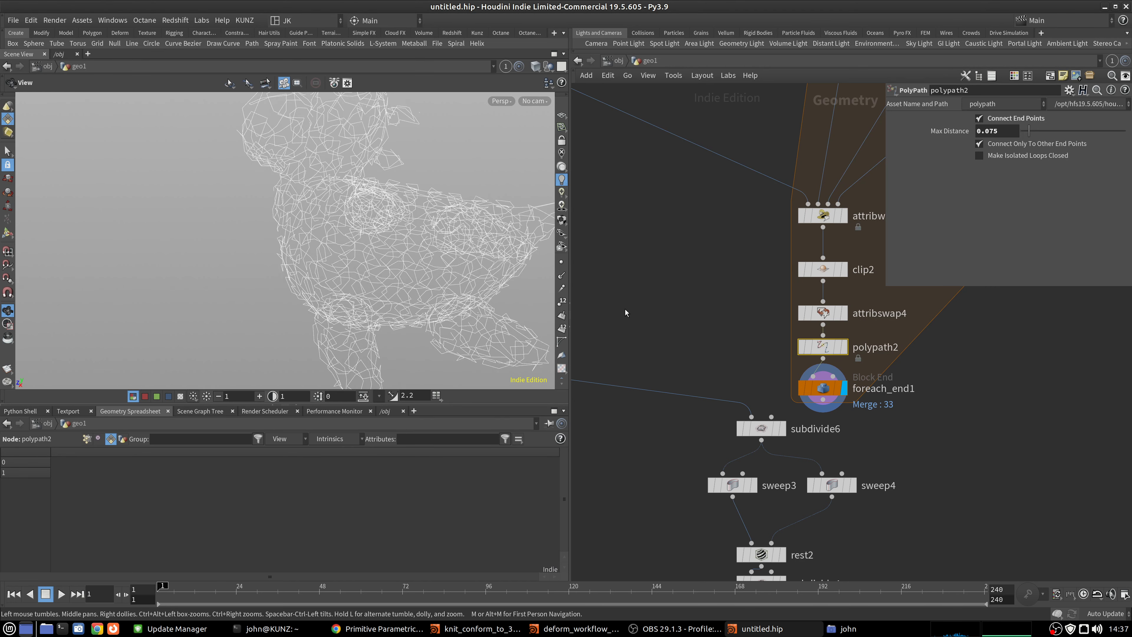
pyautogui.moveTo(625, 310); pyautogui.dragTo(622, 272, button='middle')
pyautogui.moveTo(819, 307); pyautogui.dragTo(903, 388)
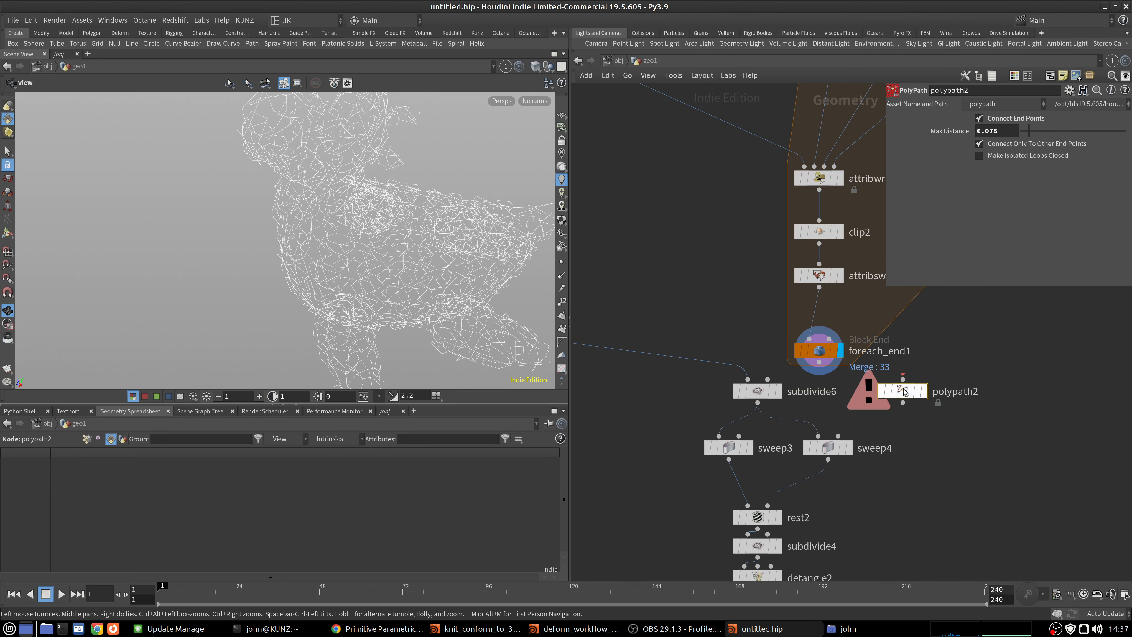
# Connect foreach_end1 to polypath2 and polypath2 to subdivide6, and display the yarn result at subdivide5.
pyautogui.moveTo(819, 361); pyautogui.dragTo(903, 379)
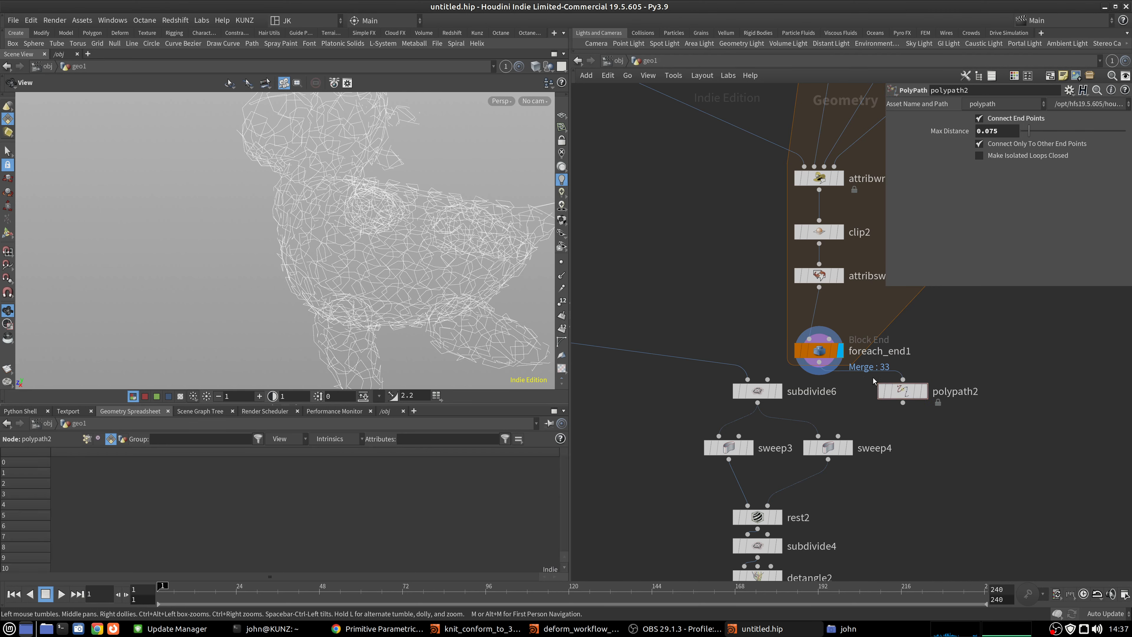
pyautogui.click(926, 391)
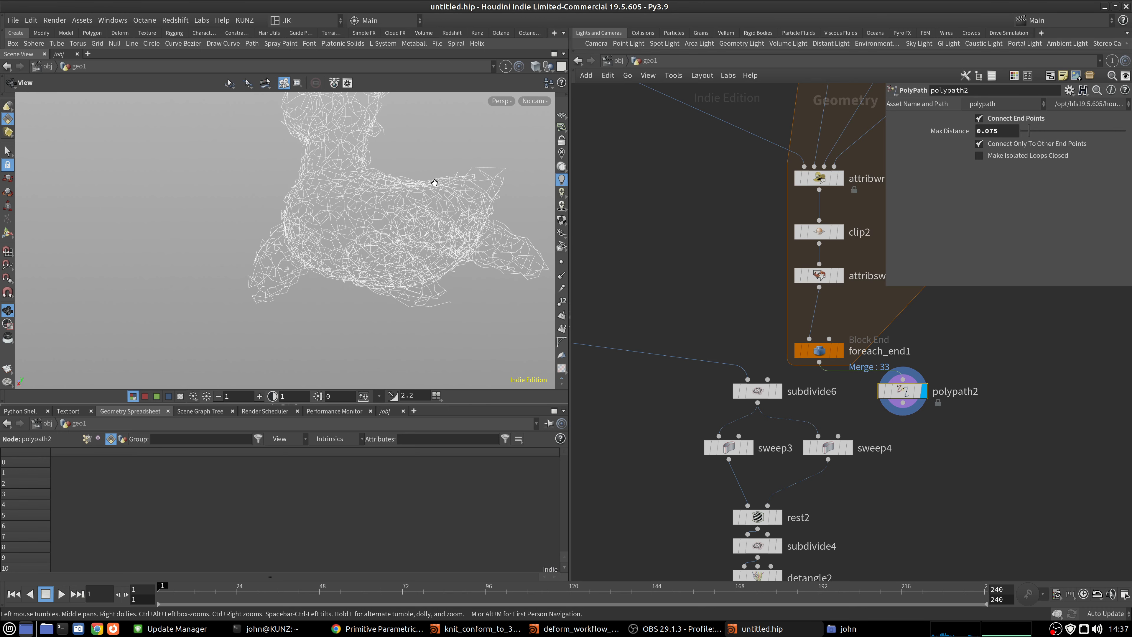
pyautogui.moveTo(748, 380); pyautogui.dragTo(903, 403)
pyautogui.moveTo(917, 487); pyautogui.dragTo(889, 400, button='middle')
pyautogui.click(751, 534)
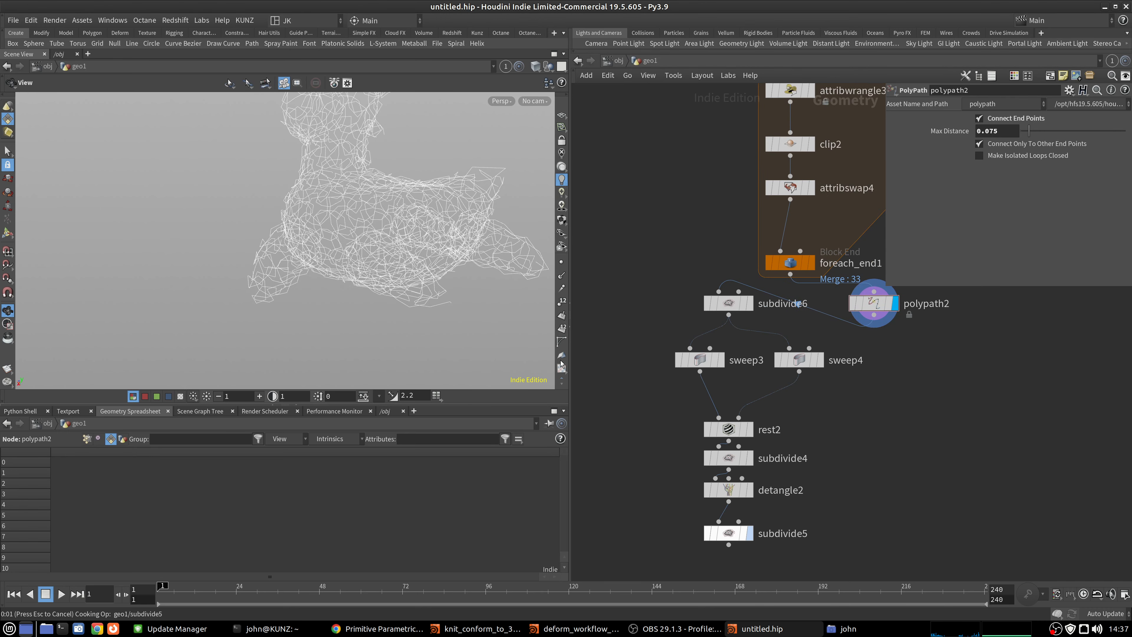
# Examine the thick knitted yarn tubes on the rubber toy from several angles, including the head, tail and underside.
pyautogui.moveTo(421, 222); pyautogui.dragTo(403, 183)
pyautogui.moveTo(403, 183); pyautogui.dragTo(431, 240, button='right')
pyautogui.moveTo(434, 219); pyautogui.dragTo(457, 204)
pyautogui.moveTo(439, 209); pyautogui.dragTo(258, 292, button='right')
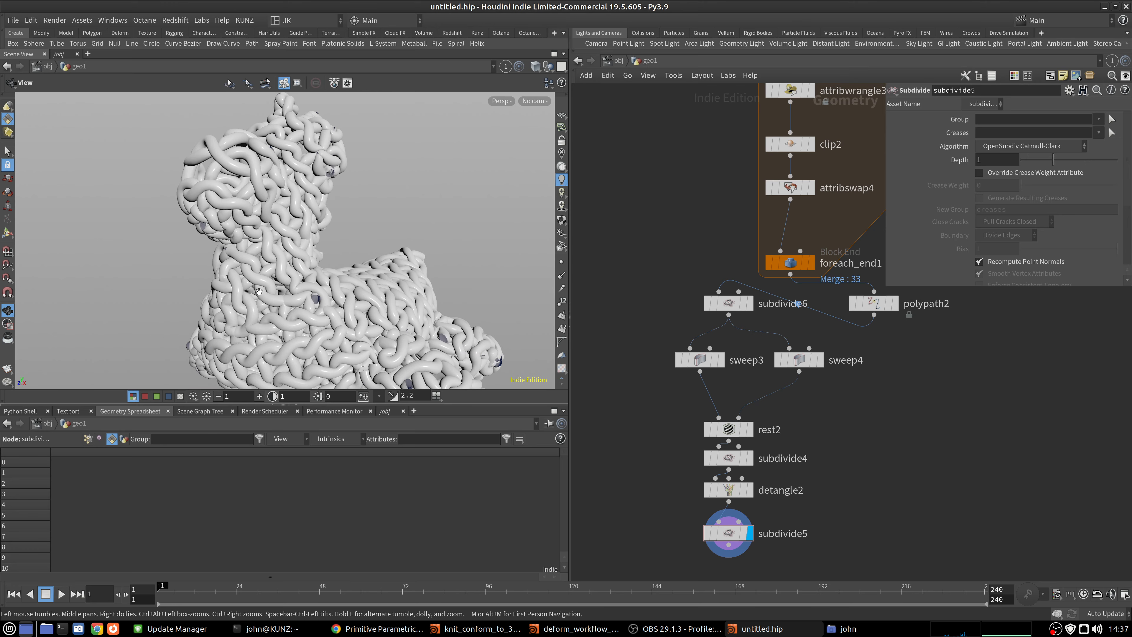
pyautogui.moveTo(327, 312); pyautogui.dragTo(379, 263, button='middle')
pyautogui.moveTo(378, 263); pyautogui.dragTo(520, 273)
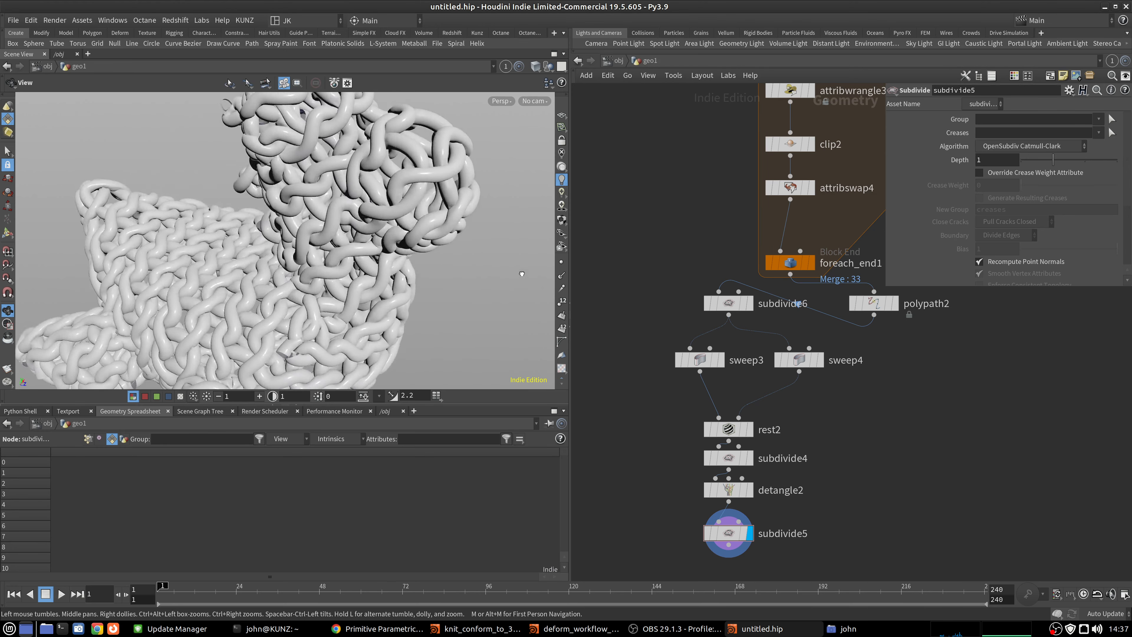
pyautogui.moveTo(361, 292); pyautogui.dragTo(408, 232, button='middle')
pyautogui.moveTo(408, 232); pyautogui.dragTo(330, 268)
pyautogui.moveTo(328, 312); pyautogui.dragTo(336, 255, button='middle')
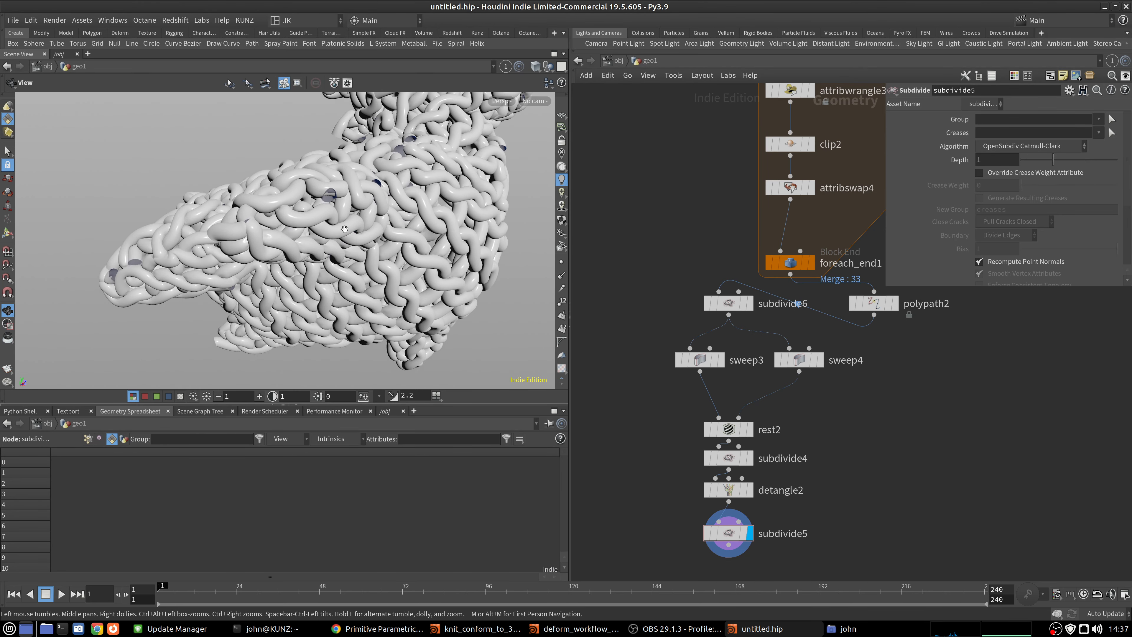
pyautogui.moveTo(336, 255); pyautogui.dragTo(354, 235, button='right')
pyautogui.moveTo(354, 236); pyautogui.dragTo(410, 285)
pyautogui.moveTo(408, 352); pyautogui.dragTo(412, 270, button='middle')
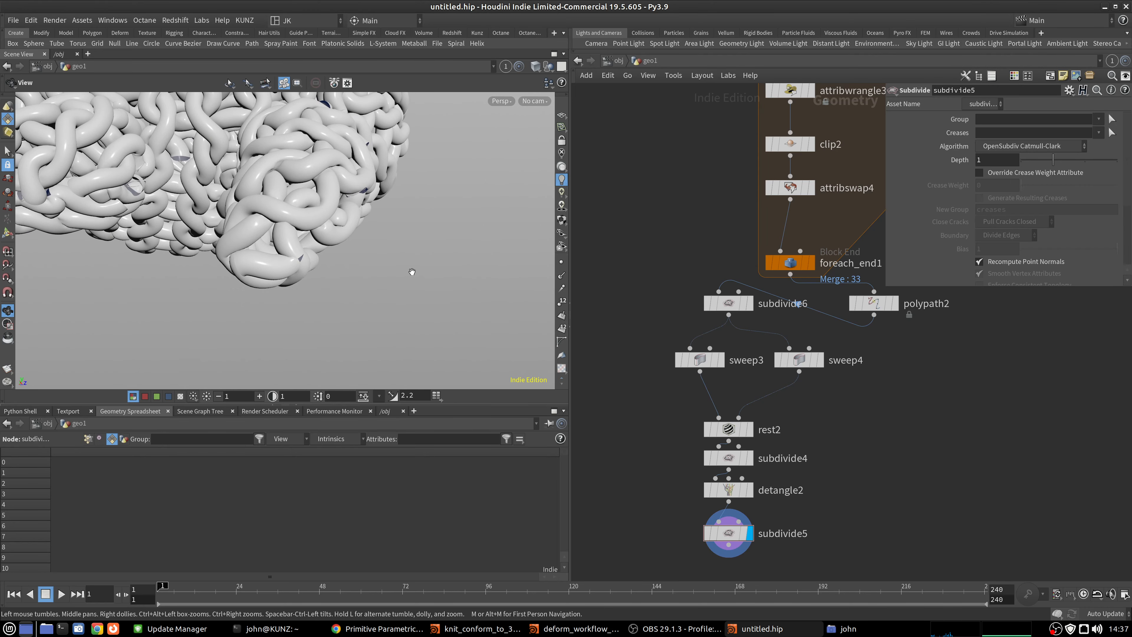
# Inspect the yarn tubes up close on the toy's body, legs and neck, looking for open tube ends.
pyautogui.moveTo(171, 192); pyautogui.dragTo(283, 239, button='middle')
pyautogui.moveTo(282, 239); pyautogui.dragTo(330, 210, button='right')
pyautogui.moveTo(285, 196); pyautogui.dragTo(358, 177)
pyautogui.moveTo(358, 177); pyautogui.dragTo(219, 266, button='right')
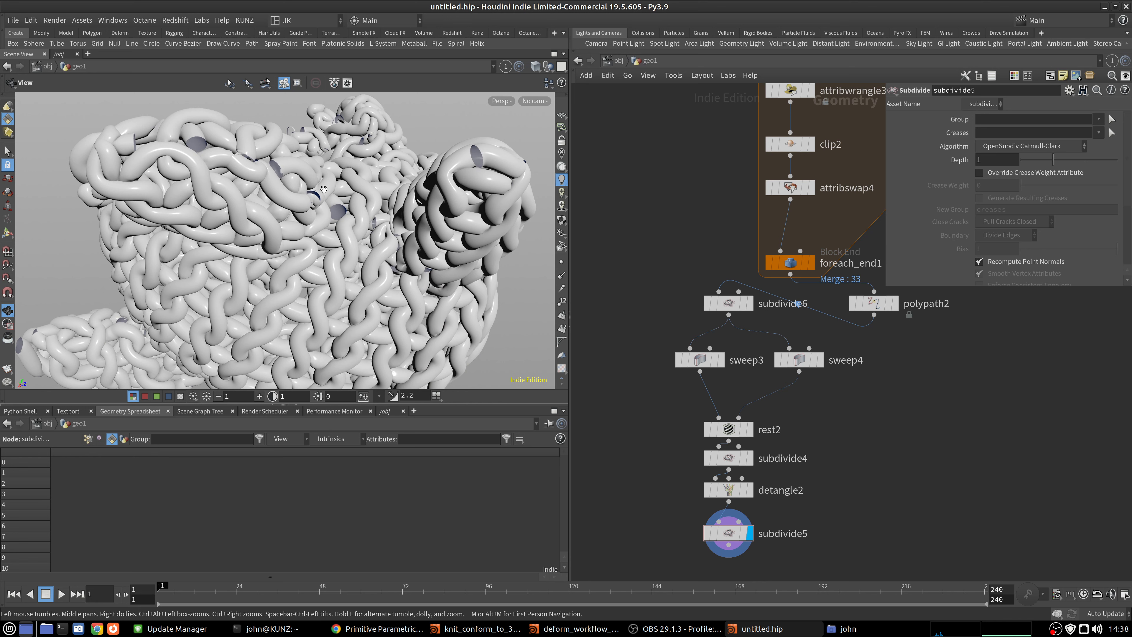
pyautogui.moveTo(324, 189); pyautogui.dragTo(346, 278)
pyautogui.moveTo(346, 278); pyautogui.dragTo(247, 272, button='right')
pyautogui.moveTo(276, 227); pyautogui.dragTo(298, 303, button='middle')
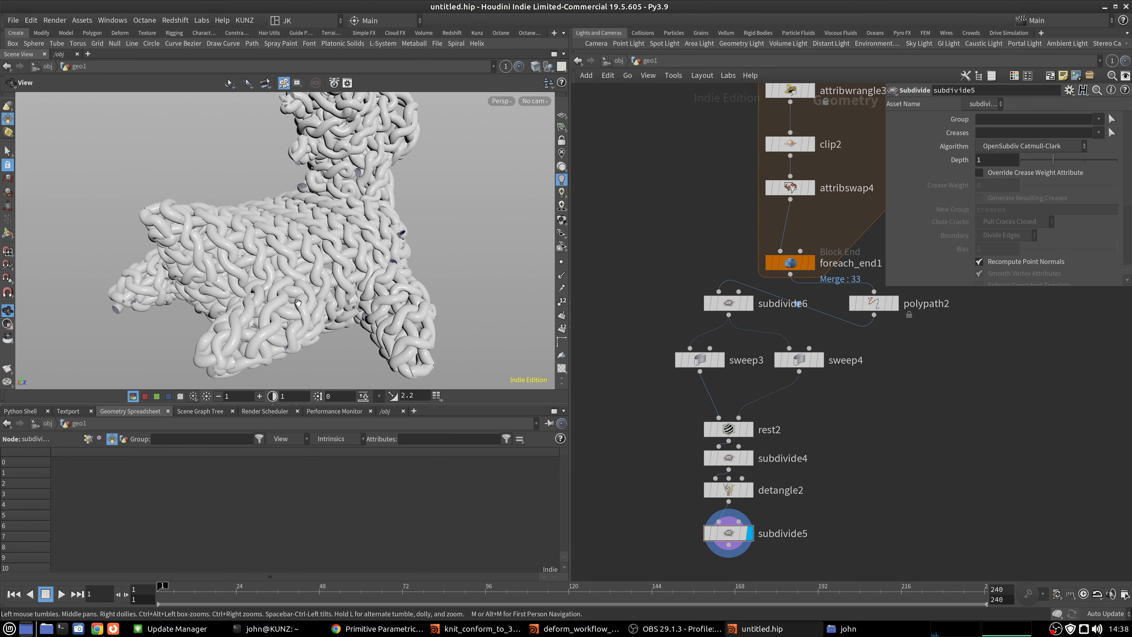
pyautogui.moveTo(298, 303); pyautogui.dragTo(339, 272)
pyautogui.moveTo(312, 250); pyautogui.dragTo(309, 267, button='middle')
pyautogui.moveTo(308, 268); pyautogui.dragTo(250, 294, button='right')
pyautogui.moveTo(250, 294); pyautogui.dragTo(299, 228)
pyautogui.moveTo(299, 227); pyautogui.dragTo(361, 223, button='right')
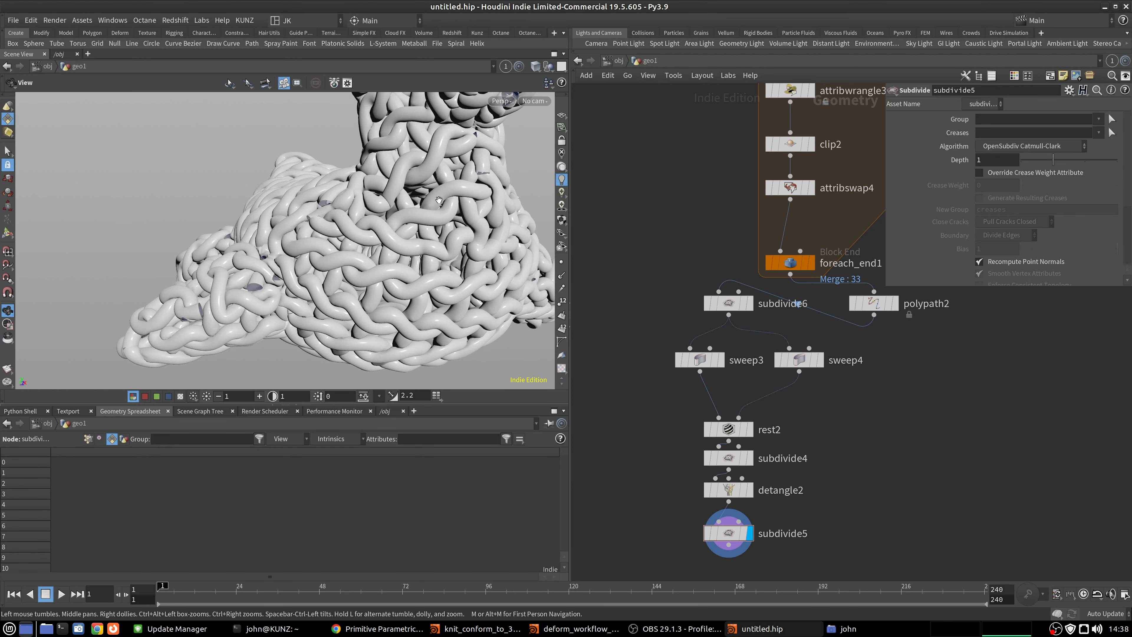
pyautogui.moveTo(361, 223)
pyautogui.mouseDown()
pyautogui.moveTo(388, 231)
pyautogui.moveTo(372, 226)
pyautogui.mouseUp()
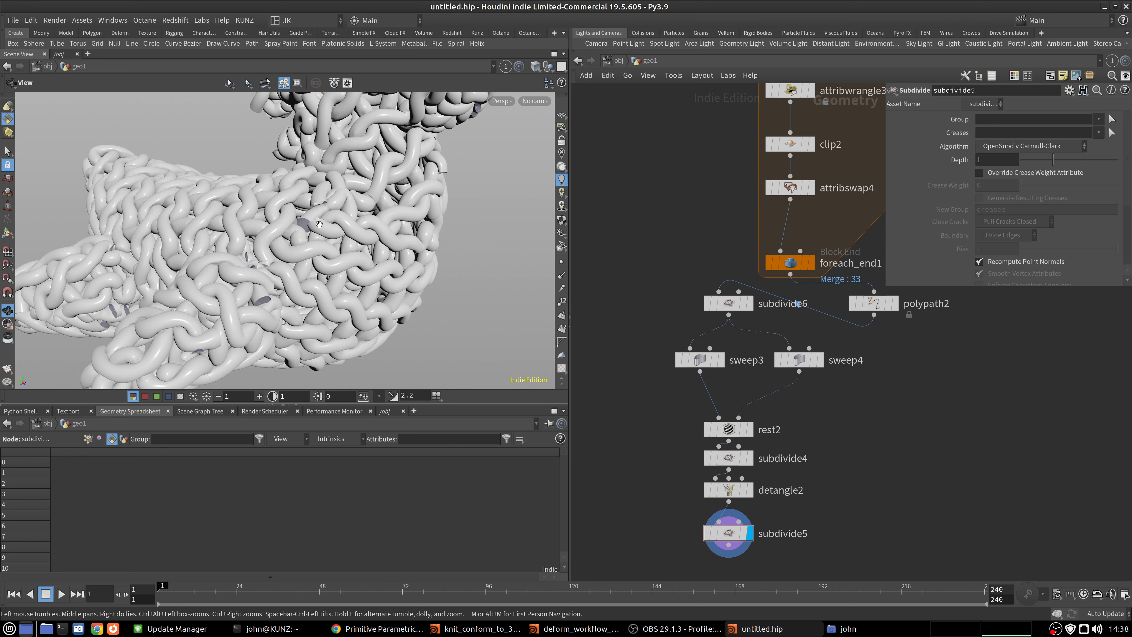
pyautogui.moveTo(355, 237); pyautogui.dragTo(219, 310, button='right')
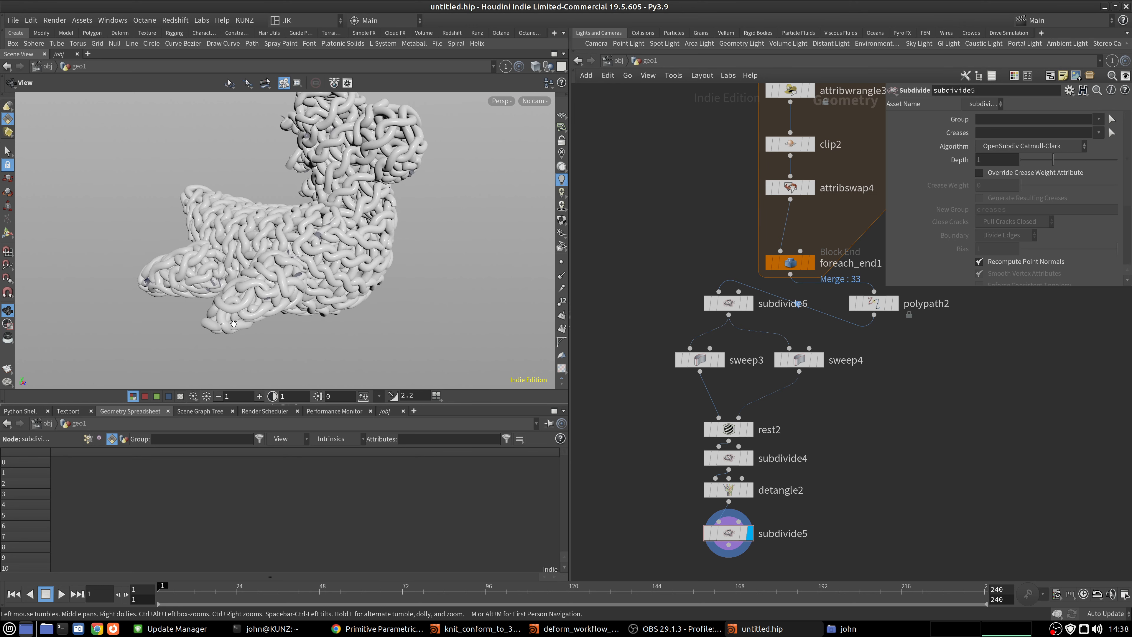
pyautogui.moveTo(220, 310); pyautogui.dragTo(372, 278)
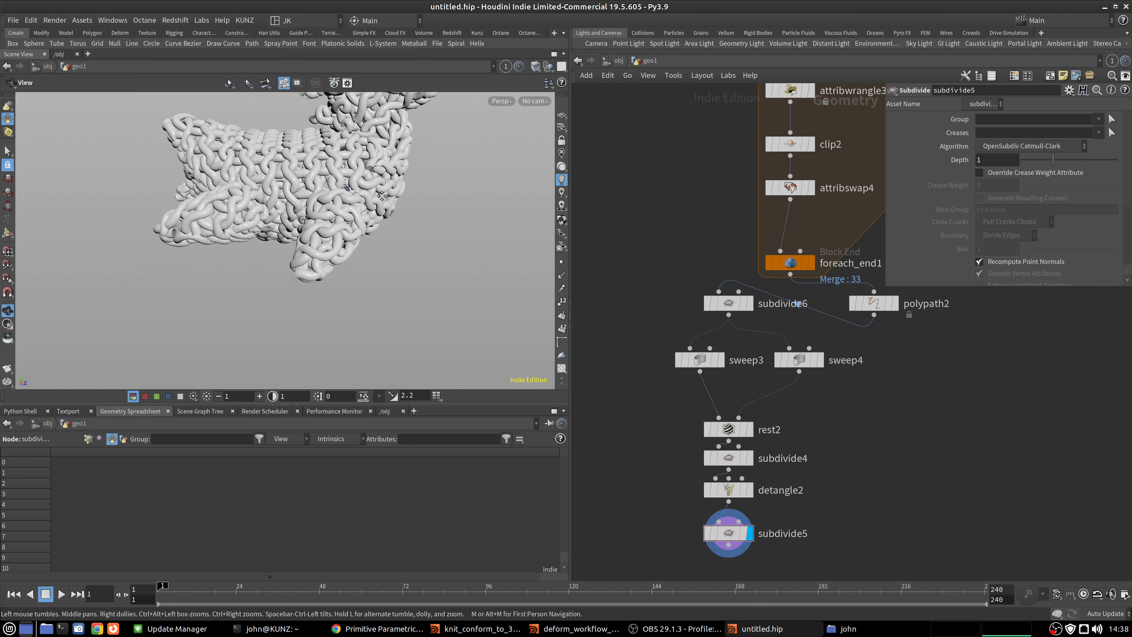
pyautogui.moveTo(382, 195); pyautogui.dragTo(383, 300, button='middle')
pyautogui.moveTo(382, 299); pyautogui.dragTo(451, 339)
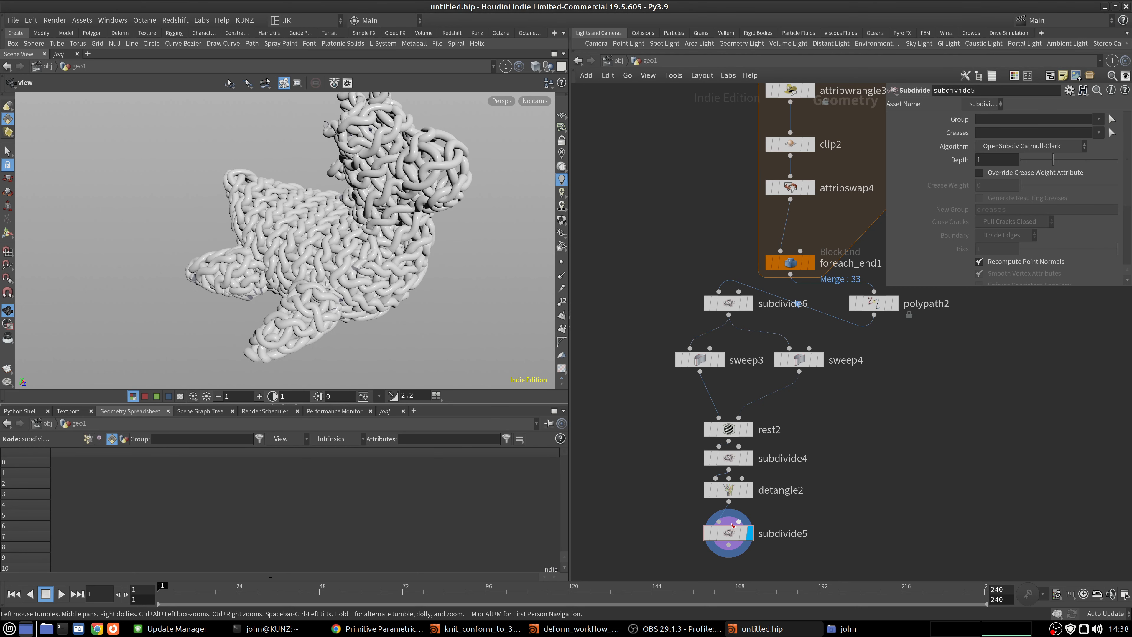
# Set the End Cap Type of sweep3 and sweep4 together to Grid and check the closed yarn ends.
pyautogui.click(728, 534)
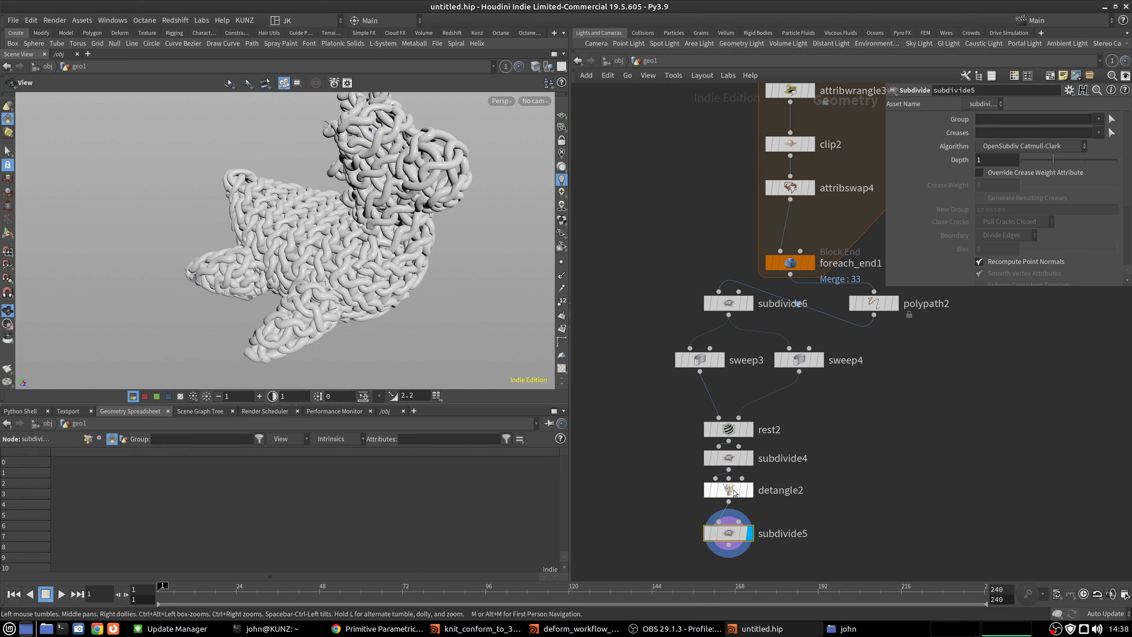
pyautogui.click(710, 364)
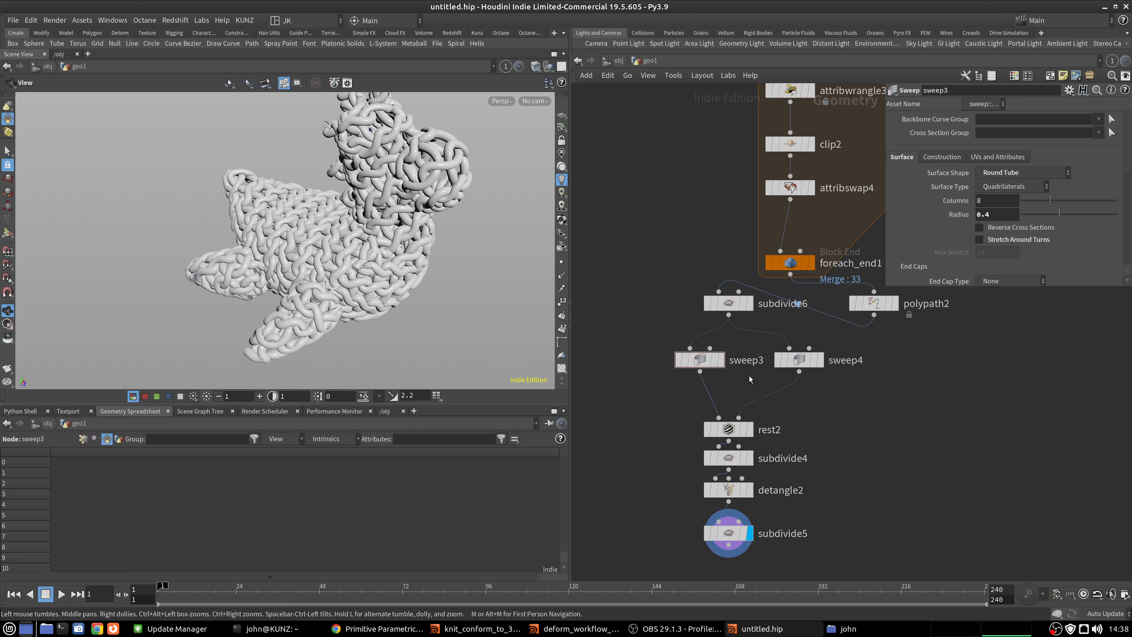
pyautogui.moveTo(881, 387); pyautogui.dragTo(657, 361)
pyautogui.scroll(-3, 913, 228)
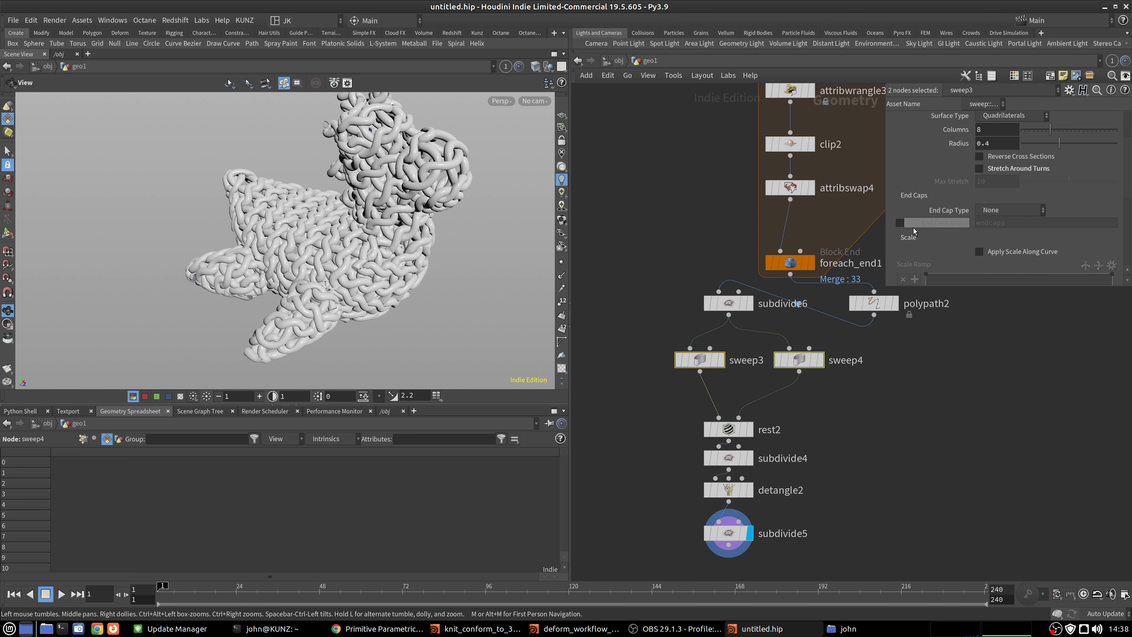
pyautogui.click(1004, 212)
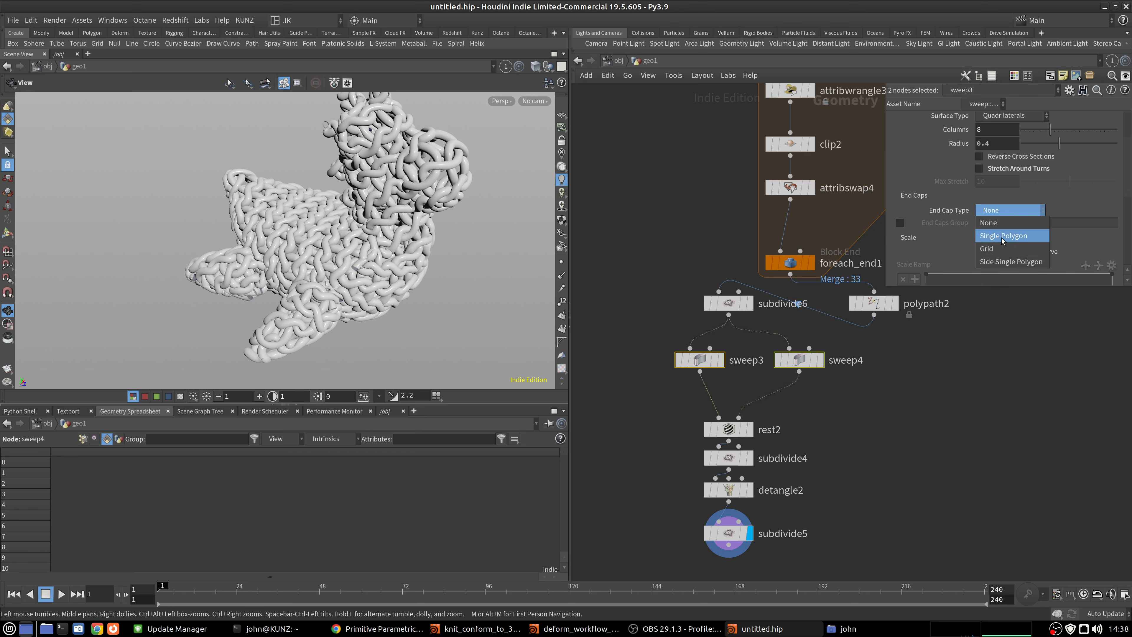
pyautogui.click(990, 247)
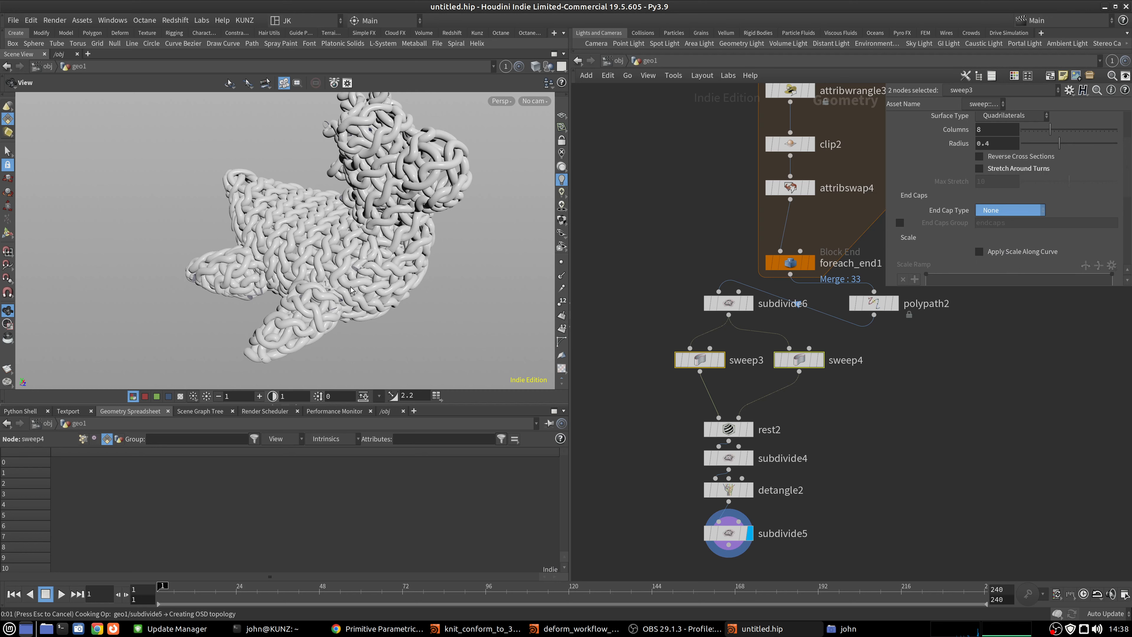
pyautogui.moveTo(265, 299); pyautogui.dragTo(335, 215)
pyautogui.scroll(8, 322, 256)
pyautogui.scroll(-10, 336, 203)
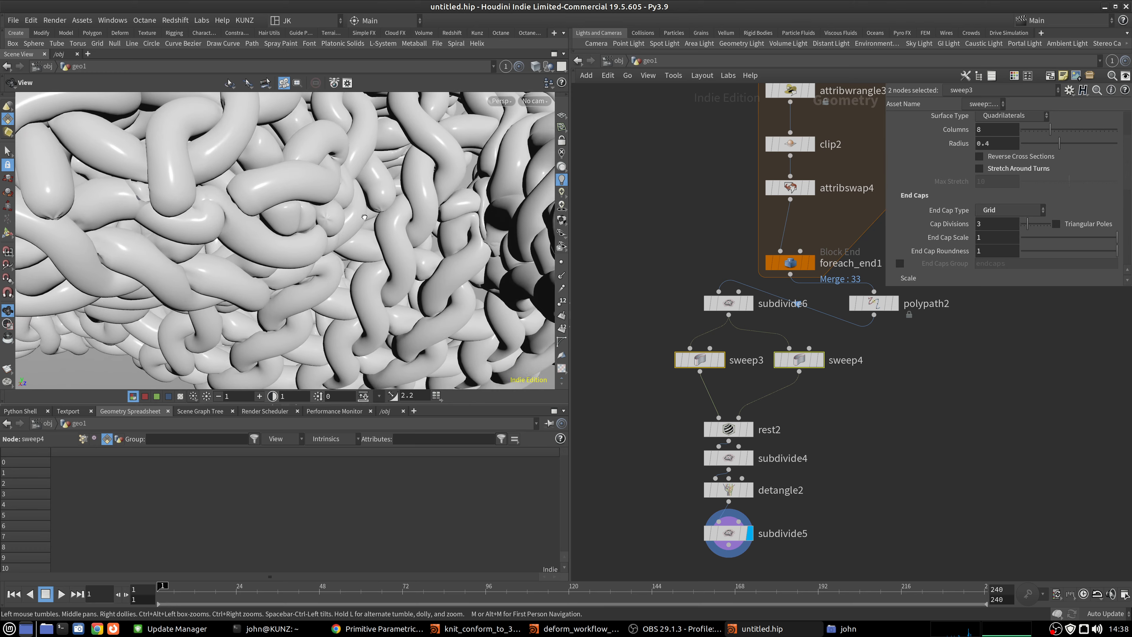
pyautogui.moveTo(425, 188); pyautogui.dragTo(467, 225)
pyautogui.scroll(-5, 761, 375)
# Duplicate the knit pattern nodes, from the curve and grid branches down to the transform, above the rubber toy loop.
pyautogui.moveTo(761, 376); pyautogui.dragTo(785, 450, button='middle')
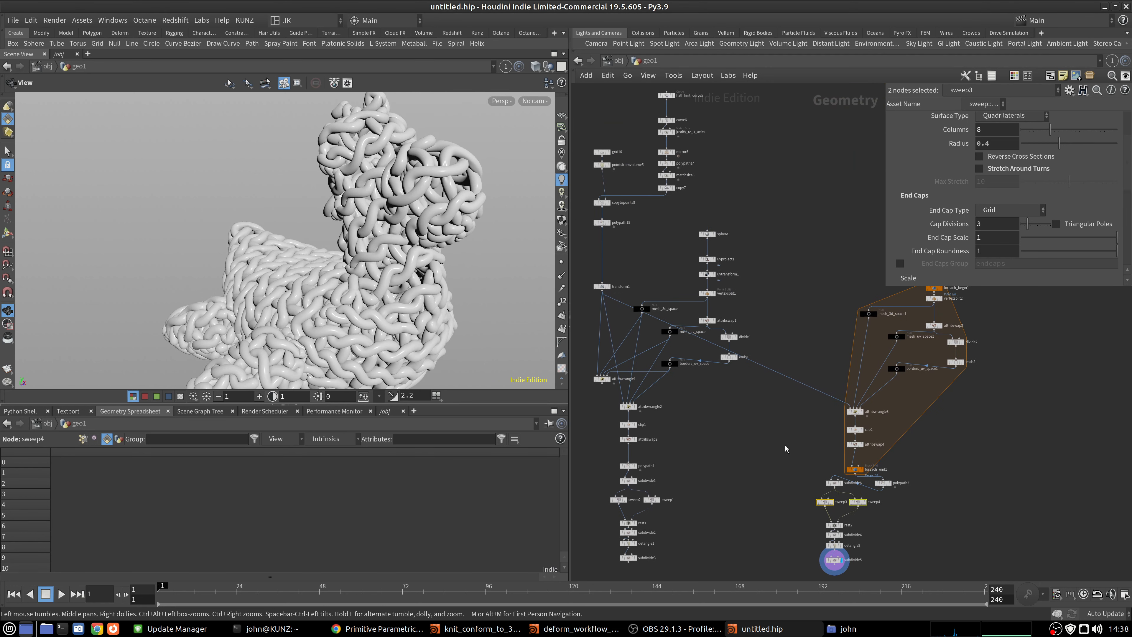
pyautogui.click(785, 451)
pyautogui.moveTo(731, 268); pyautogui.dragTo(732, 301, button='middle')
pyautogui.moveTo(672, 108); pyautogui.dragTo(822, 311)
pyautogui.moveTo(816, 320); pyautogui.dragTo(743, 400, button='middle')
pyautogui.scroll(2, 687, 247)
pyautogui.moveTo(787, 303); pyautogui.dragTo(785, 336, button='middle')
pyautogui.moveTo(767, 399); pyautogui.dragTo(737, 405, button='middle')
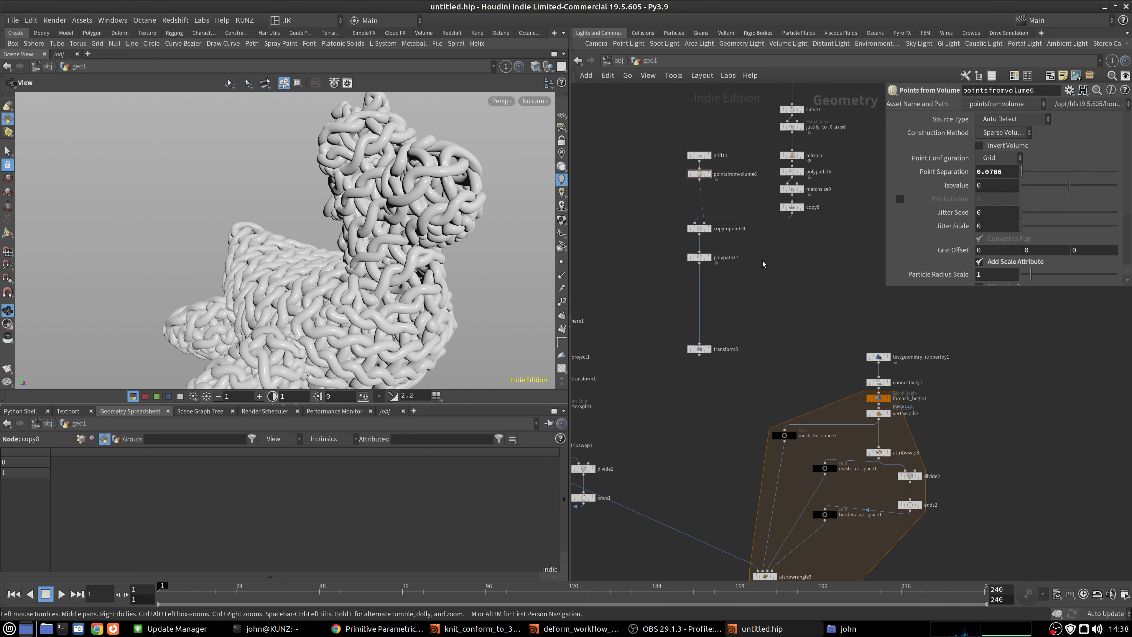
# Set the Point Separation of pointsfromvolume6 to 0.025 and display the denser knit pattern at transform3.
pyautogui.click(712, 177)
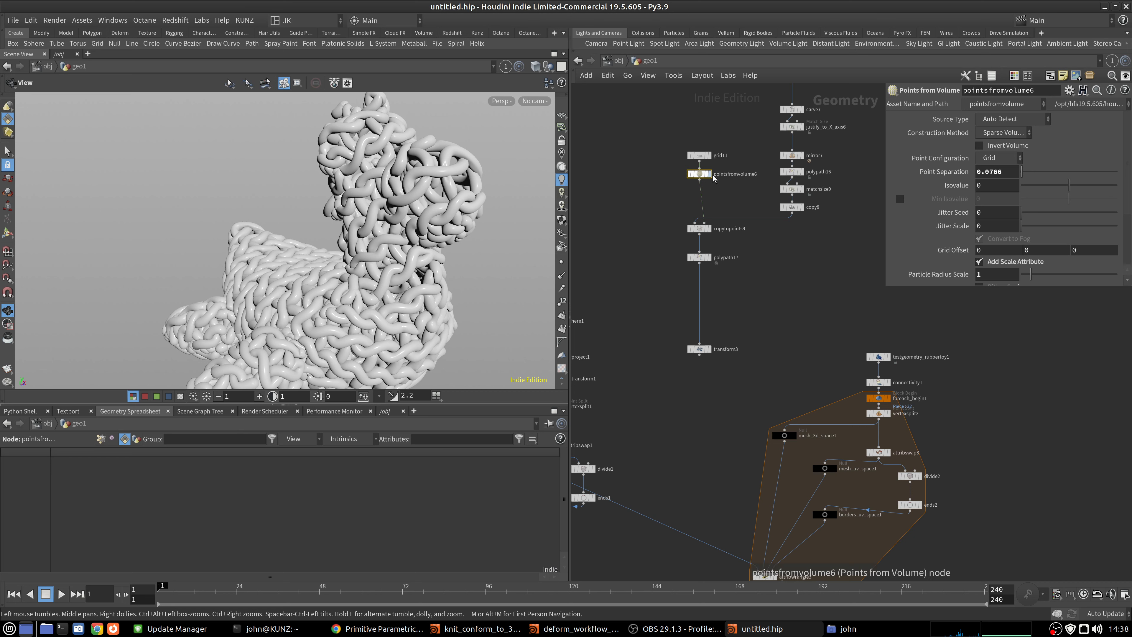
pyautogui.click(709, 174)
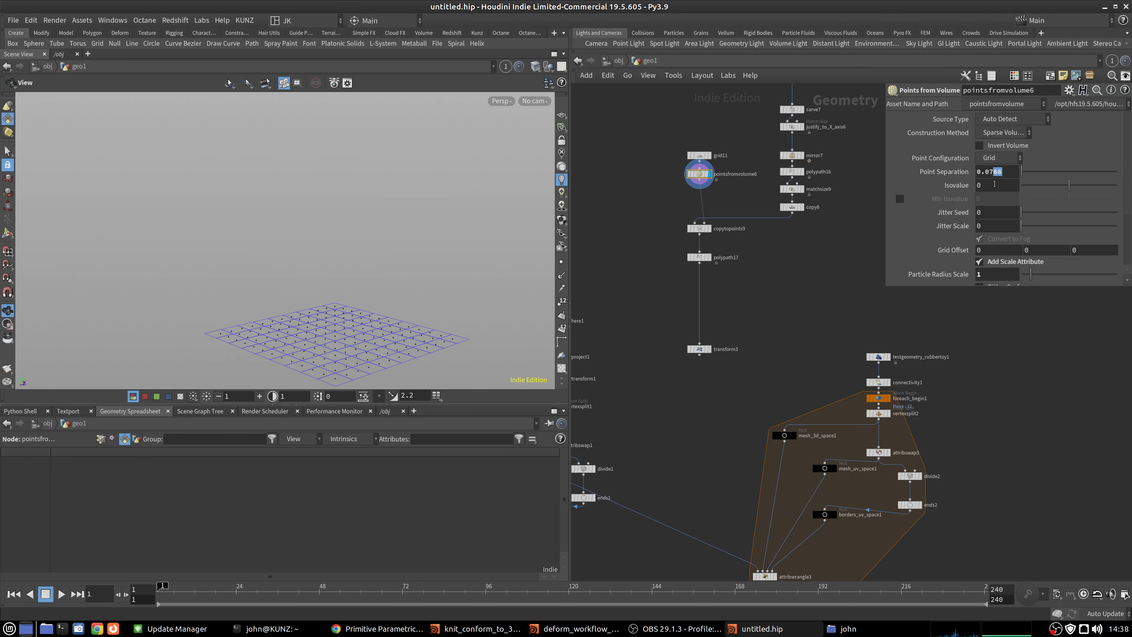
pyautogui.write('25')
pyautogui.press('Return')
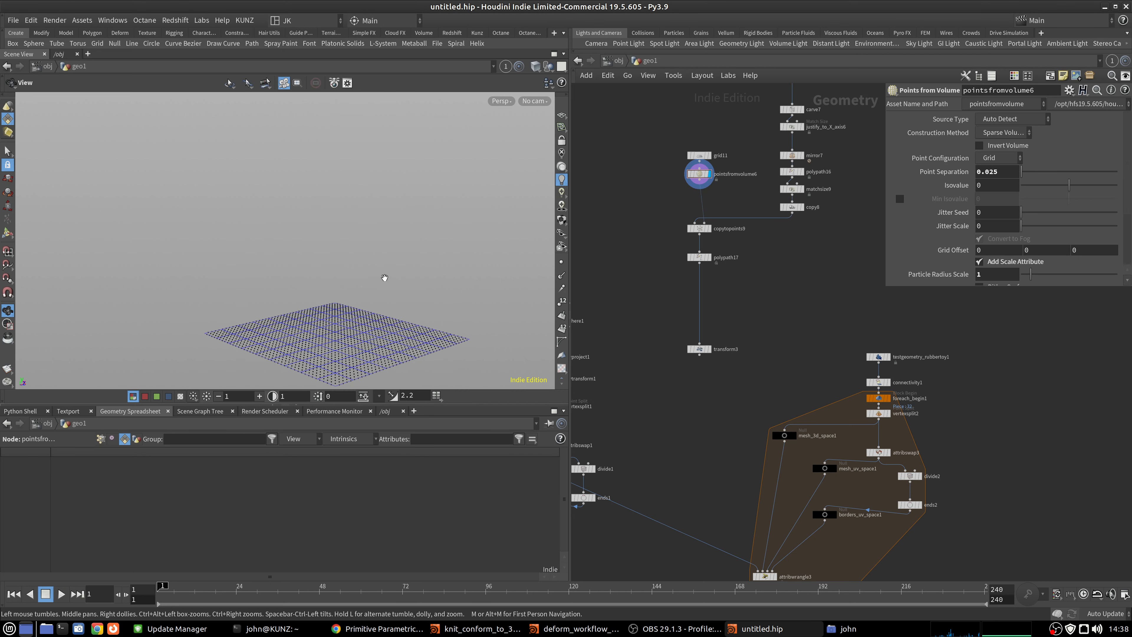
pyautogui.press('g')
pyautogui.click(709, 348)
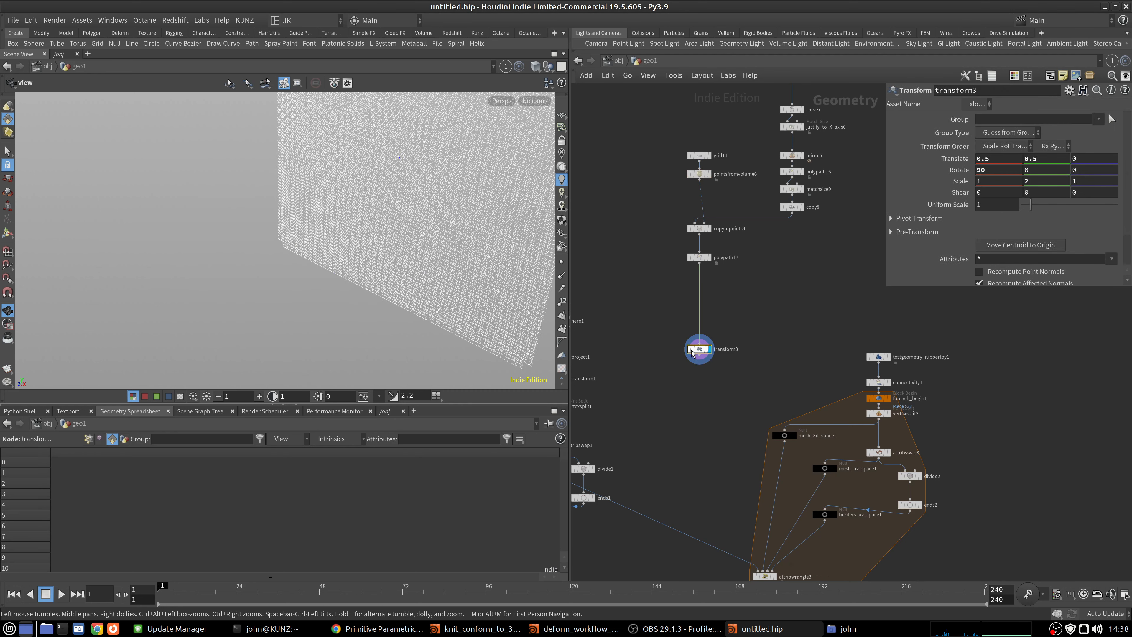
pyautogui.press('g')
pyautogui.moveTo(274, 253); pyautogui.dragTo(340, 208)
pyautogui.moveTo(359, 202); pyautogui.dragTo(478, 151, button='right')
# Rewire the first input of attribwrangle3 to take the knit curves from transform3.
pyautogui.moveTo(751, 557); pyautogui.dragTo(763, 333, button='middle')
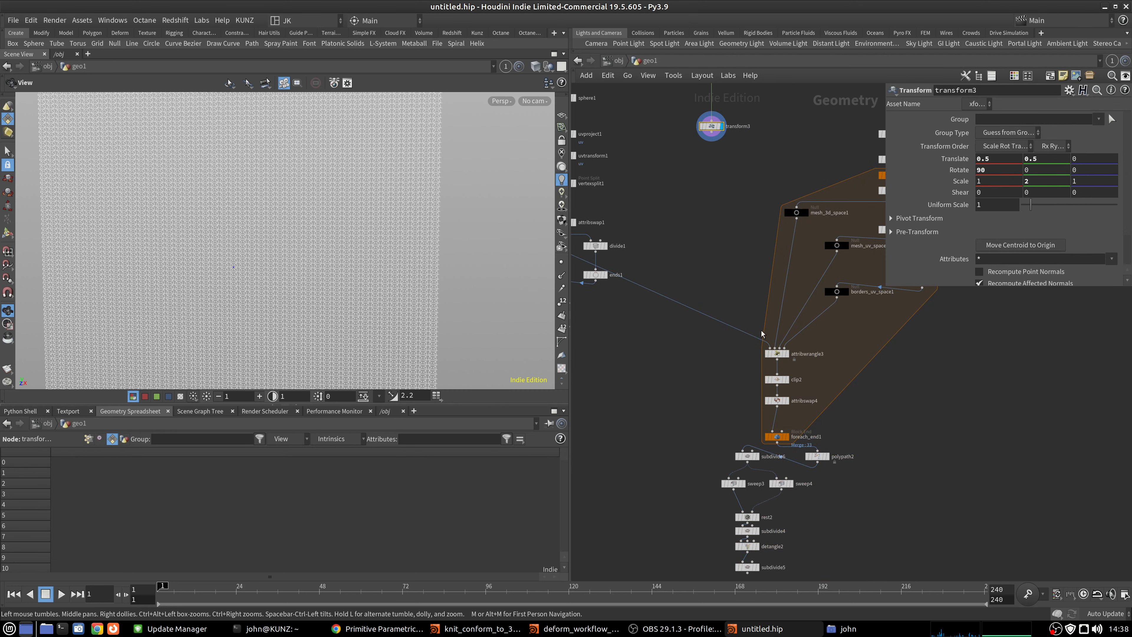
pyautogui.click(762, 344)
pyautogui.click(770, 348)
pyautogui.click(712, 132)
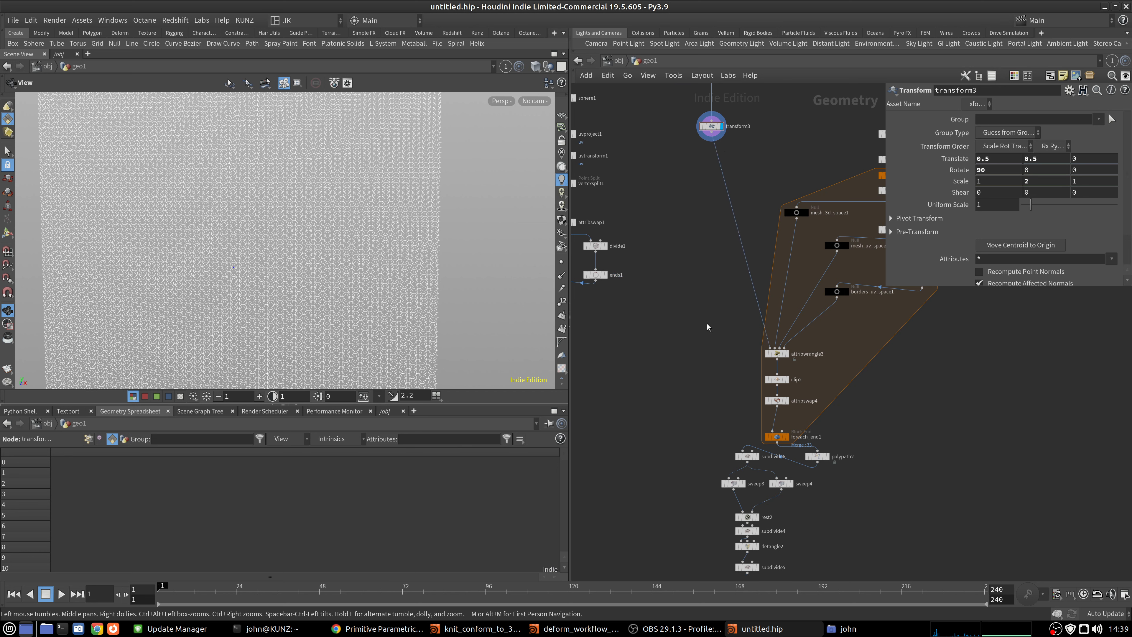
# Display the yarn result at subdivide5, and check the mapped curves at subdivide6 and the swept tubes at rest2.
pyautogui.moveTo(767, 534); pyautogui.dragTo(752, 429, button='middle')
pyautogui.scroll(1, 814, 500)
pyautogui.scroll(1, 814, 499)
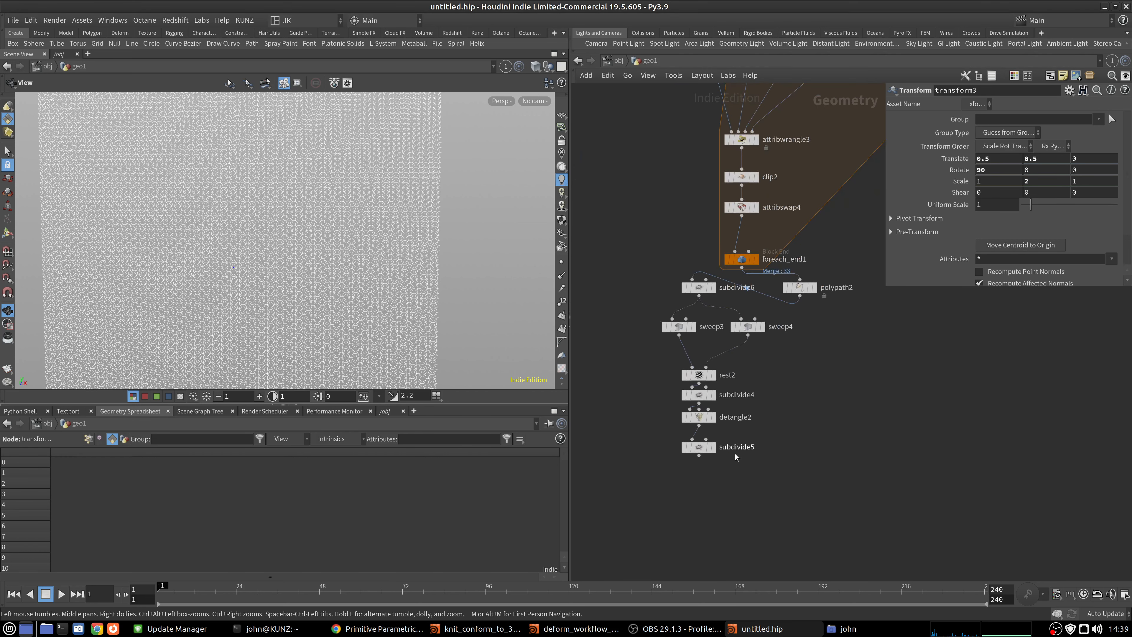
pyautogui.click(713, 450)
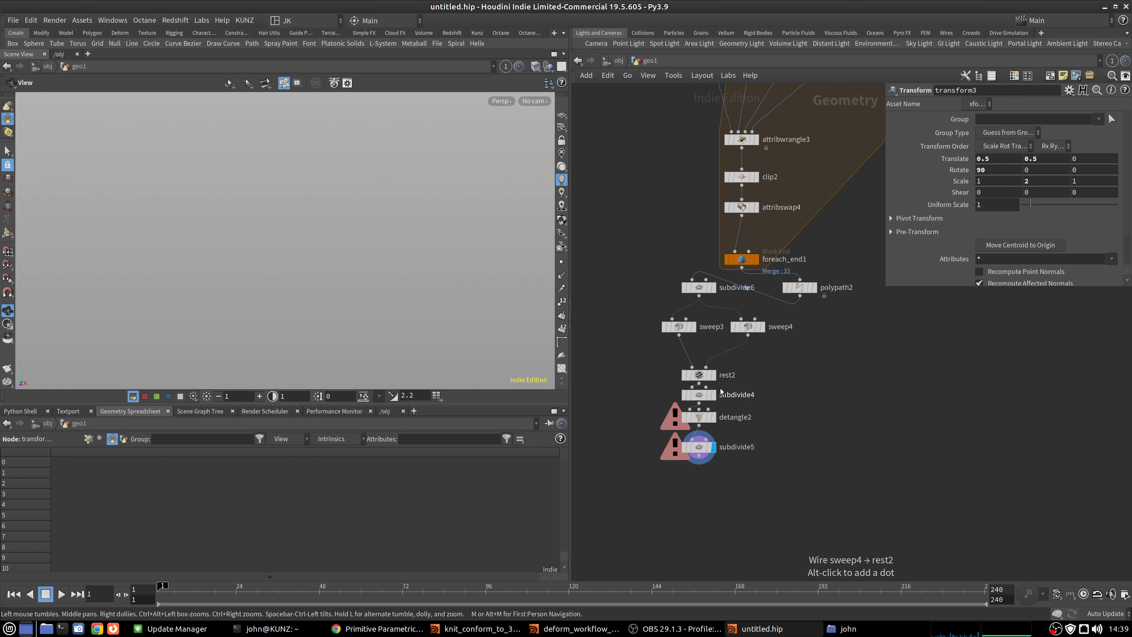
pyautogui.click(709, 290)
pyautogui.click(706, 288)
pyautogui.press('g')
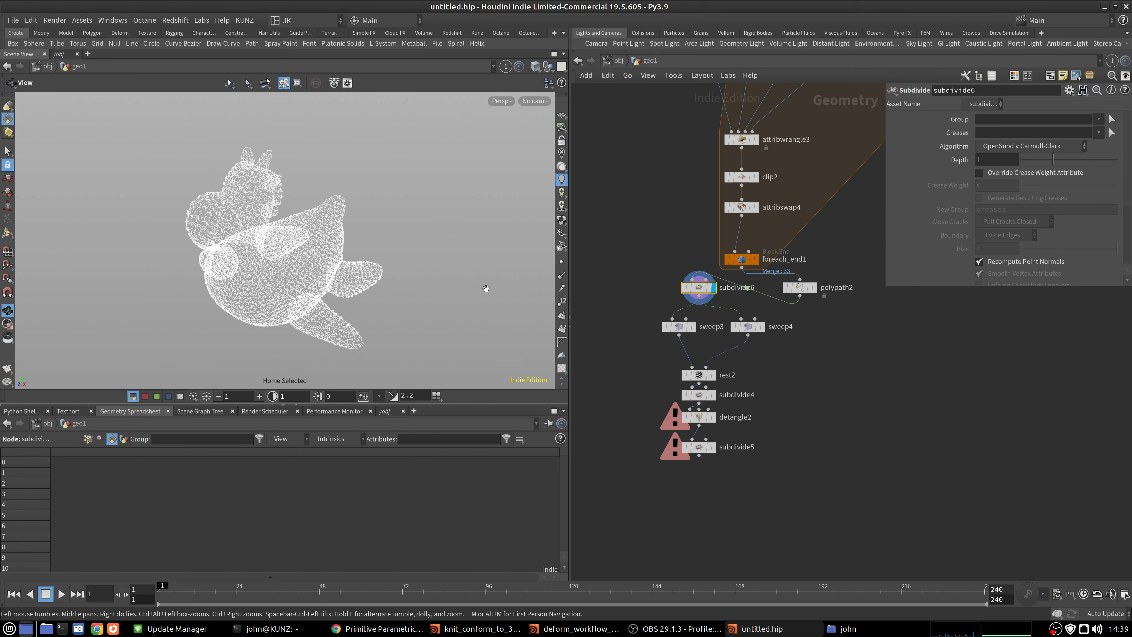
pyautogui.click(712, 376)
pyautogui.moveTo(352, 209); pyautogui.dragTo(406, 135, button='right')
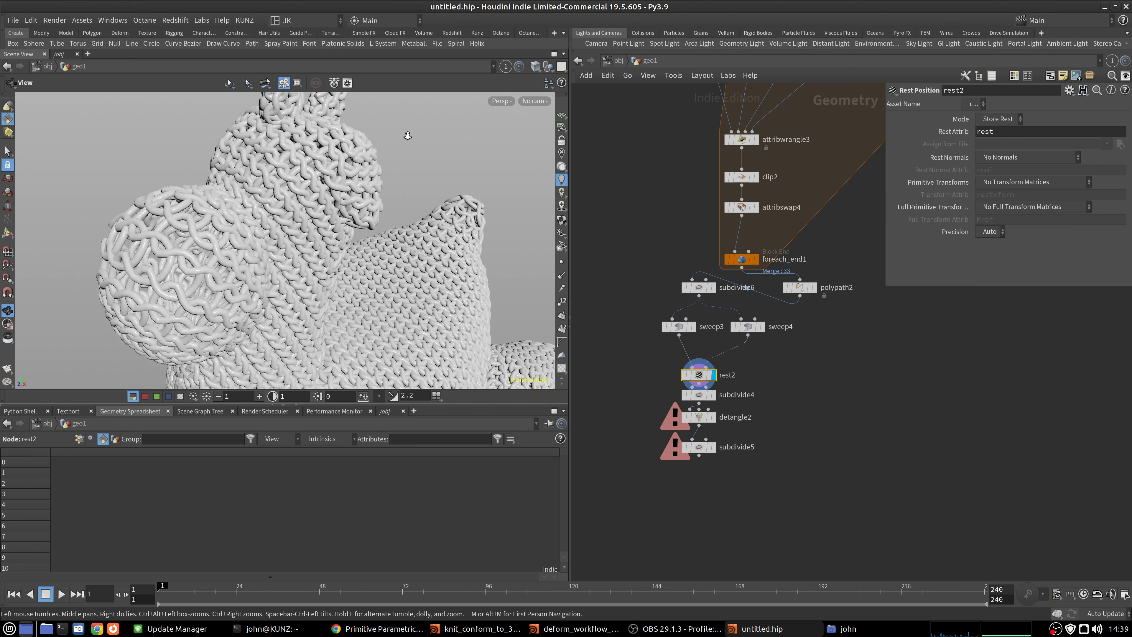
pyautogui.moveTo(407, 135); pyautogui.dragTo(413, 203, button='middle')
pyautogui.moveTo(414, 203); pyautogui.dragTo(395, 161)
pyautogui.moveTo(407, 225); pyautogui.dragTo(416, 195, button='middle')
pyautogui.moveTo(293, 240); pyautogui.dragTo(502, 204, button='right')
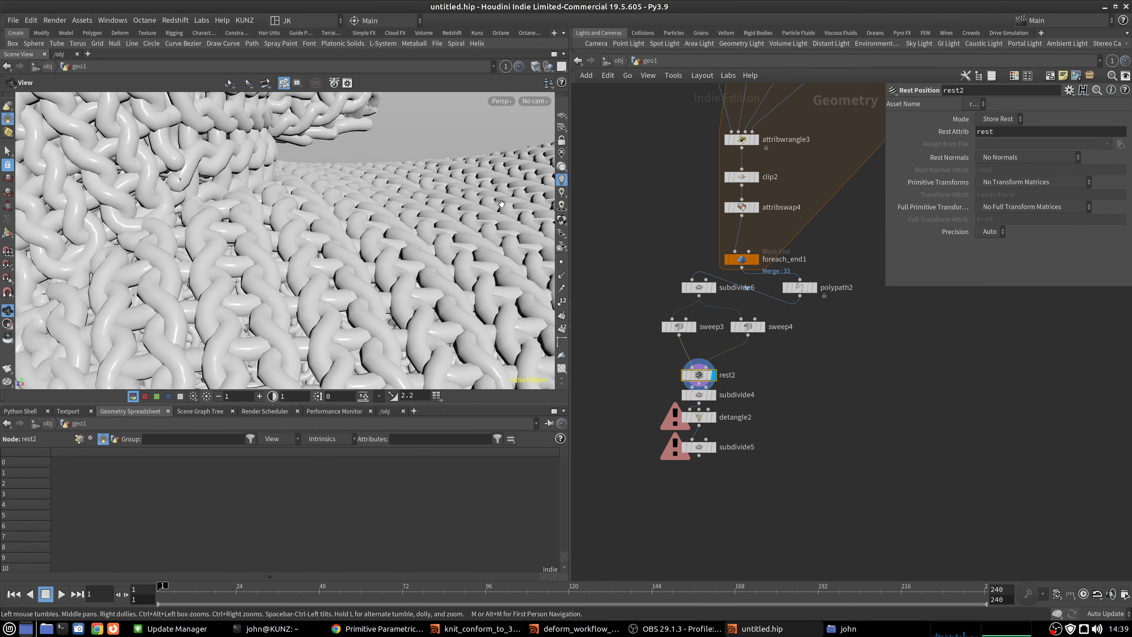
# Bypass subdivide4, evaluate detangle2, and display the finer yarn on the whole toy at subdivide5.
pyautogui.scroll(3, 682, 391)
pyautogui.click(683, 395)
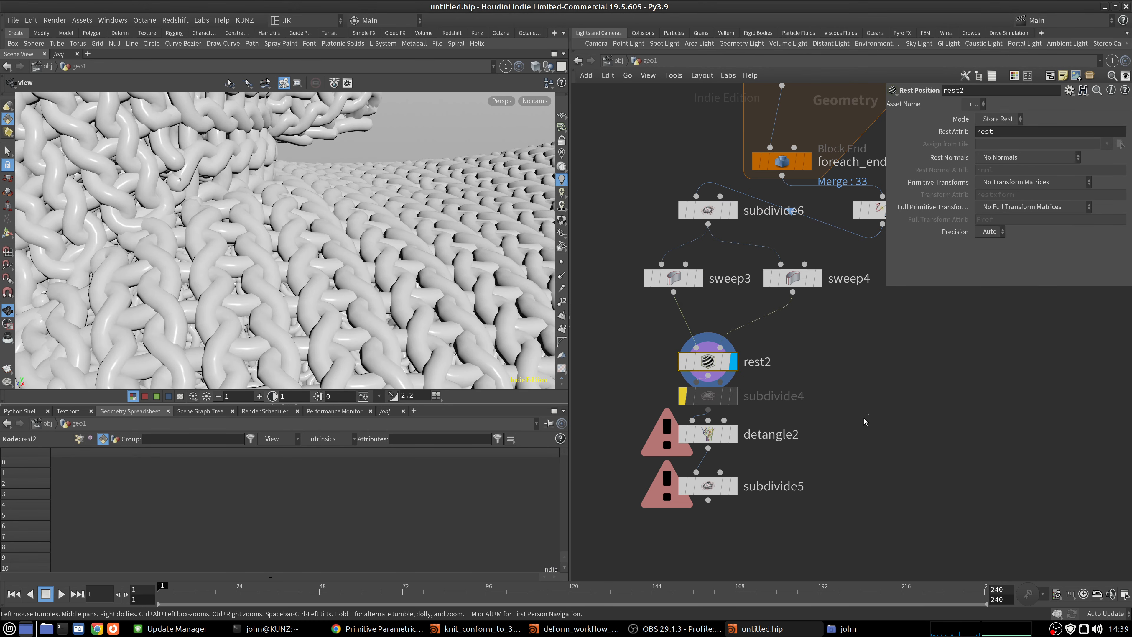
pyautogui.click(735, 435)
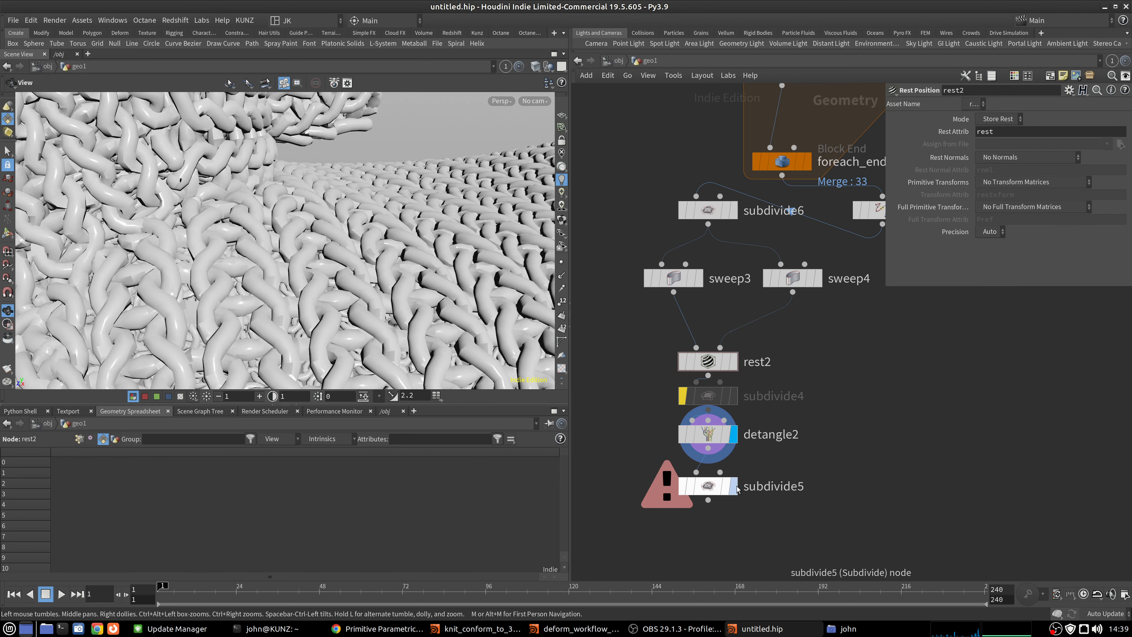
pyautogui.click(734, 486)
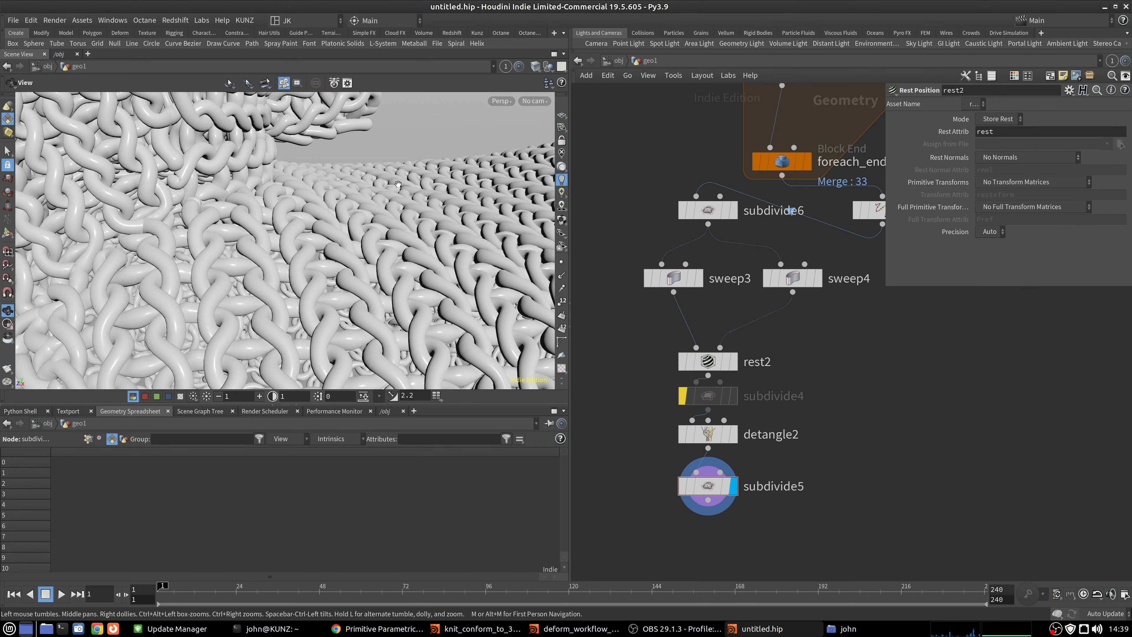
pyautogui.click(708, 486)
pyautogui.moveTo(415, 206); pyautogui.dragTo(195, 315, button='right')
pyautogui.moveTo(258, 230); pyautogui.dragTo(330, 223)
pyautogui.moveTo(329, 223); pyautogui.dragTo(356, 272, button='middle')
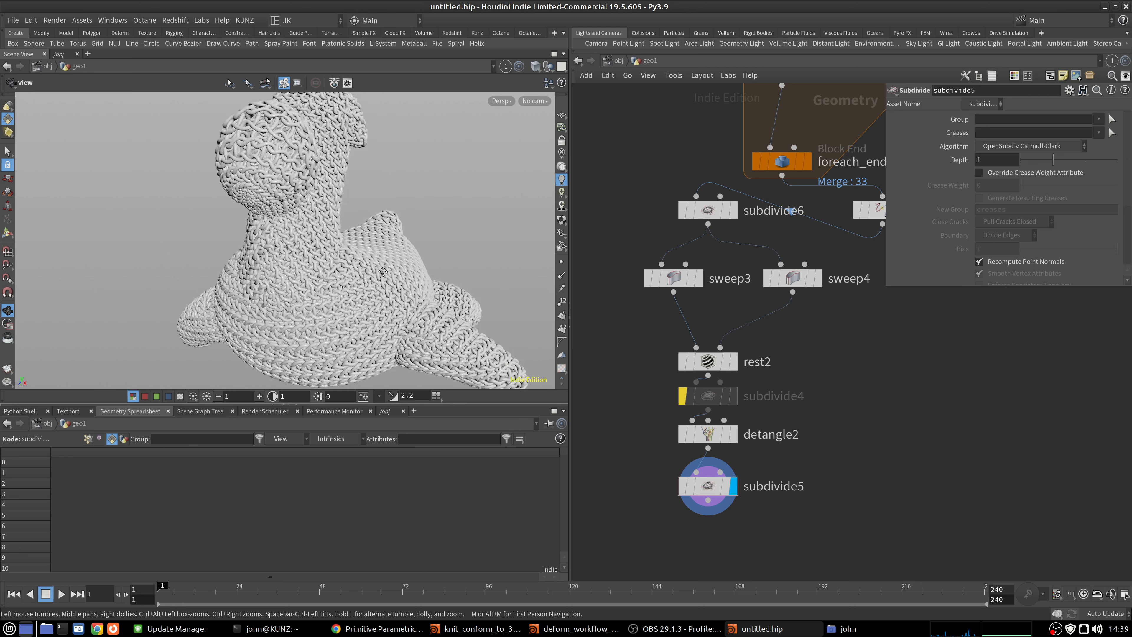
pyautogui.moveTo(356, 272); pyautogui.dragTo(286, 308, button='right')
# Try a Radius of 0.85 on sweep3 and check the thicker knit on the toy.
pyautogui.click(681, 281)
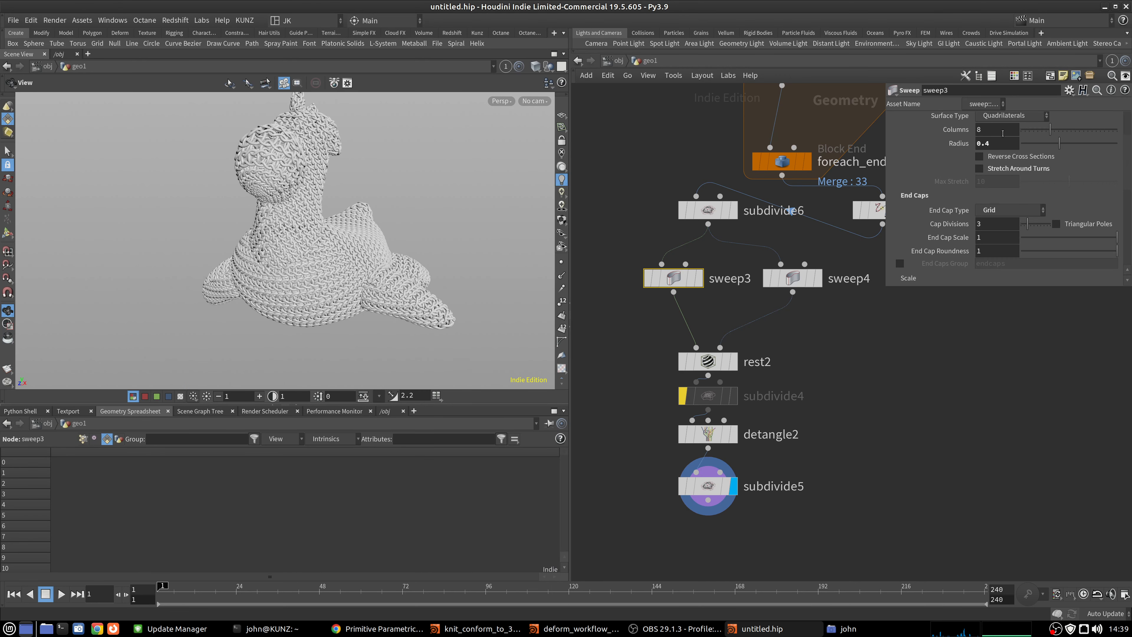
pyautogui.write('85')
pyautogui.press('Return')
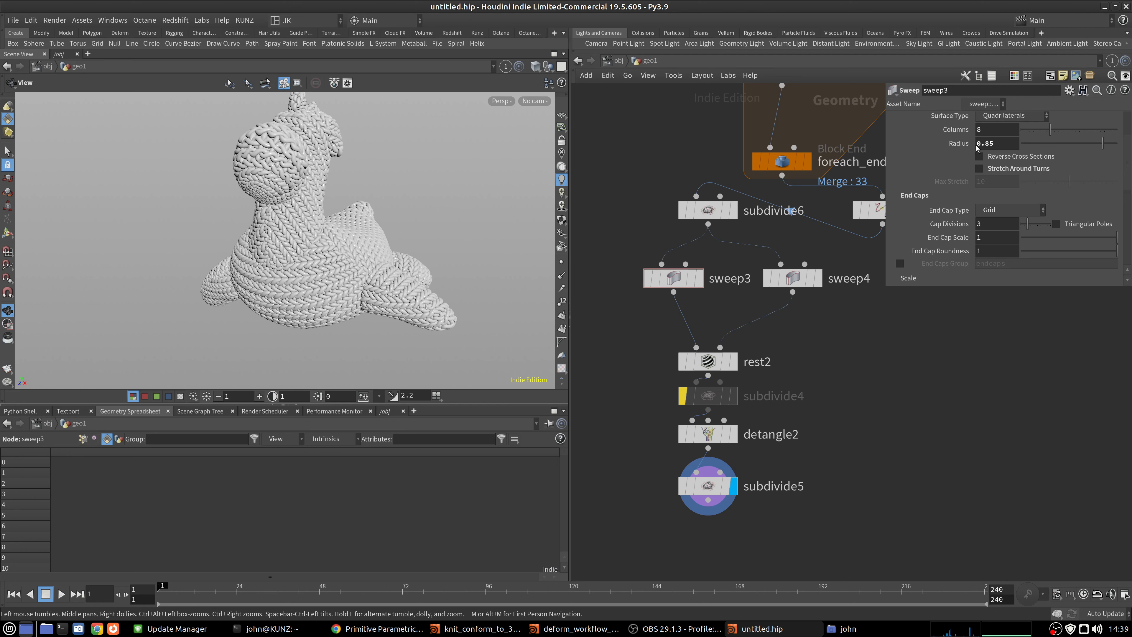
pyautogui.moveTo(401, 204); pyautogui.dragTo(264, 187)
pyautogui.moveTo(307, 225); pyautogui.dragTo(276, 225, button='right')
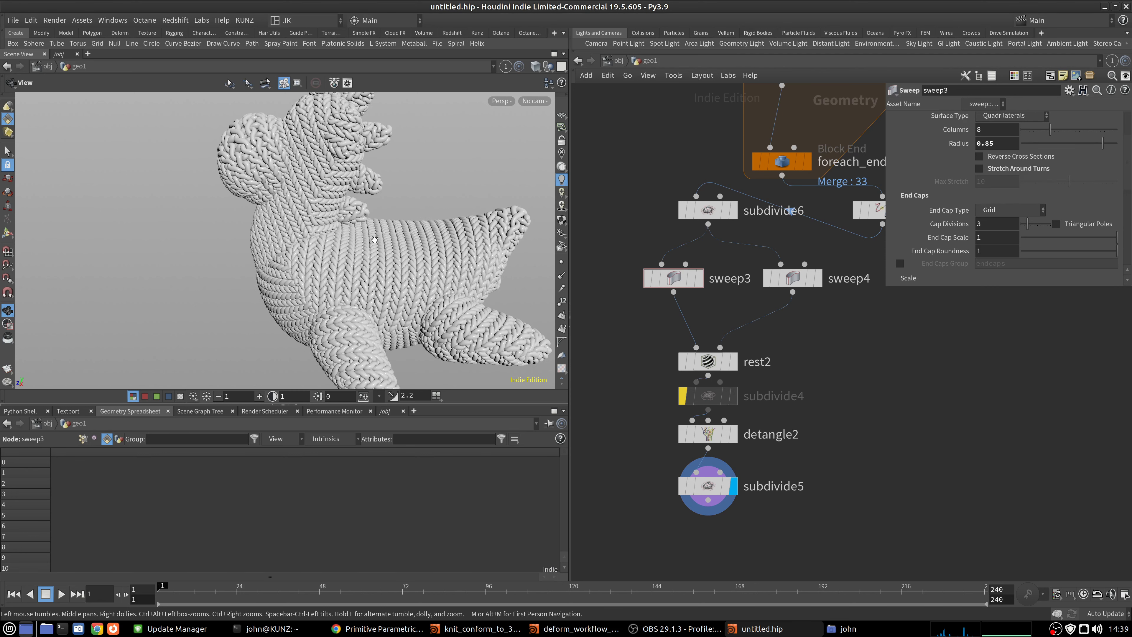
# Set the Radius of sweep3 to 1.
pyautogui.moveTo(1021, 144); pyautogui.dragTo(998, 145)
pyautogui.doubleClick(997, 144)
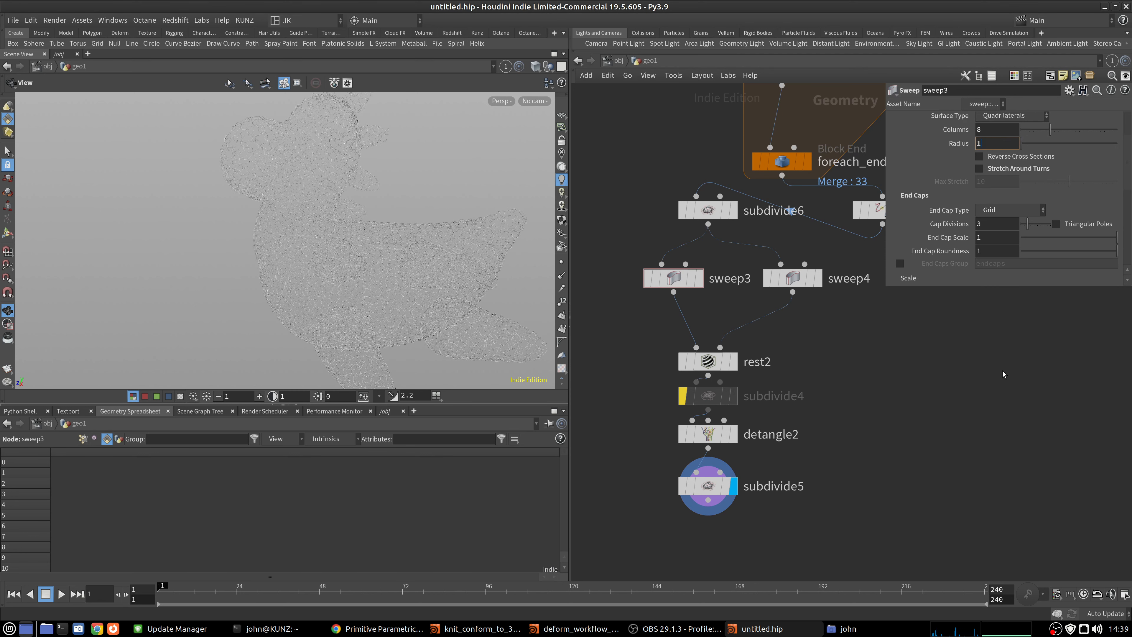
pyautogui.write('1')
pyautogui.press('Return')
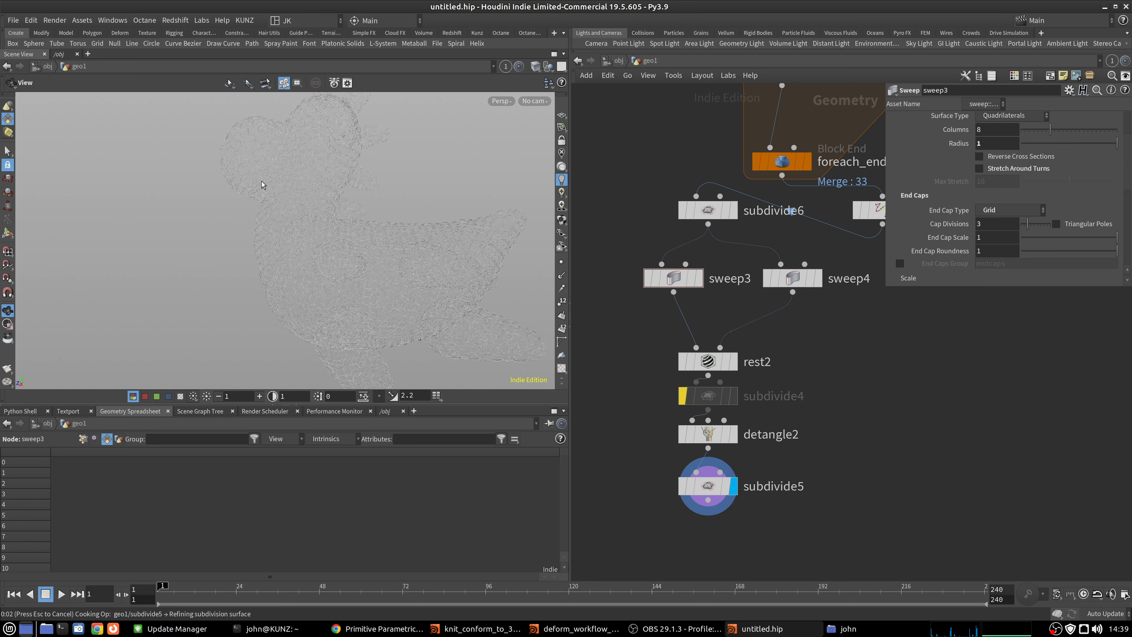
# Examine the thicker yarn knit on the toy's head, body and flippers, including the seams between UV islands.
pyautogui.moveTo(229, 218); pyautogui.dragTo(344, 237)
pyautogui.scroll(6, 346, 227)
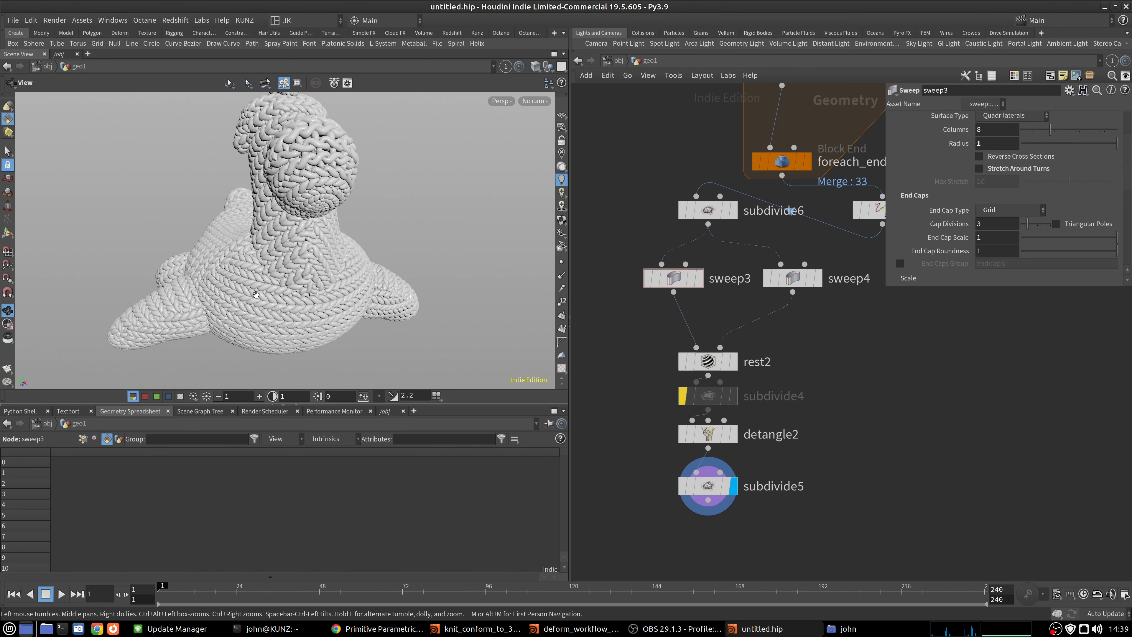
pyautogui.scroll(-6, 348, 217)
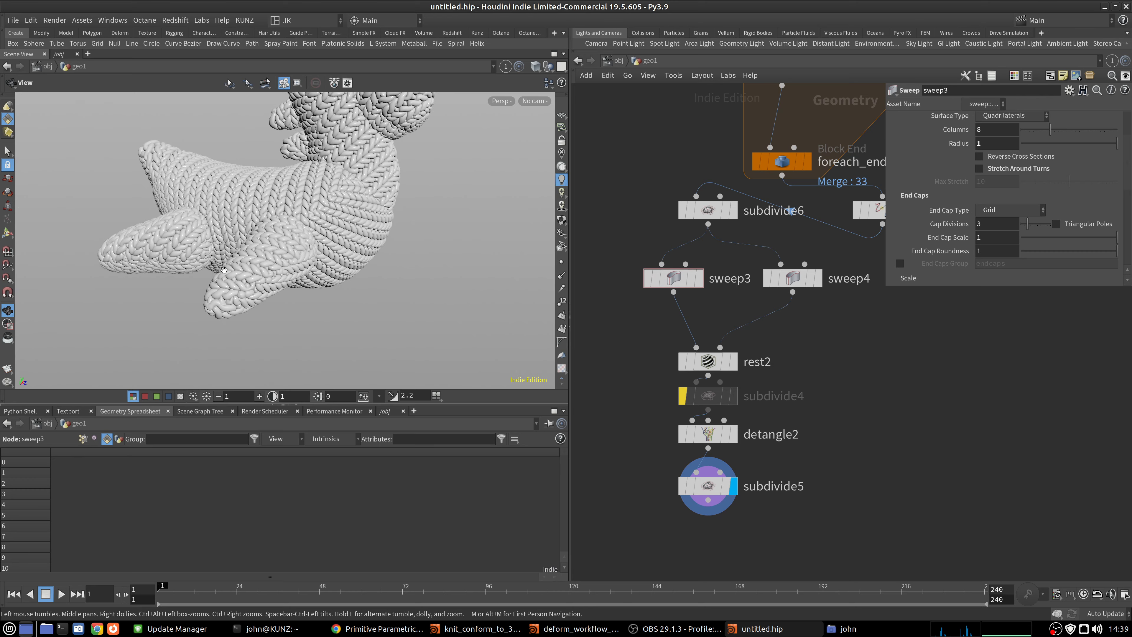
pyautogui.moveTo(350, 219); pyautogui.dragTo(279, 179)
pyautogui.scroll(5, 324, 226)
pyautogui.scroll(5, 280, 179)
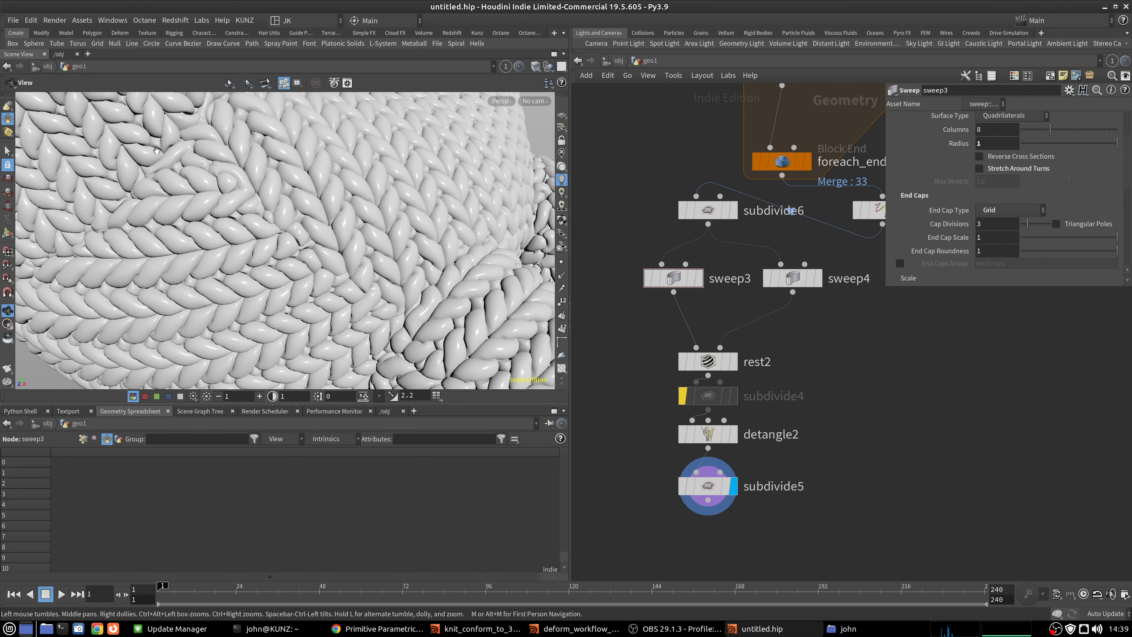
pyautogui.scroll(-6, 184, 152)
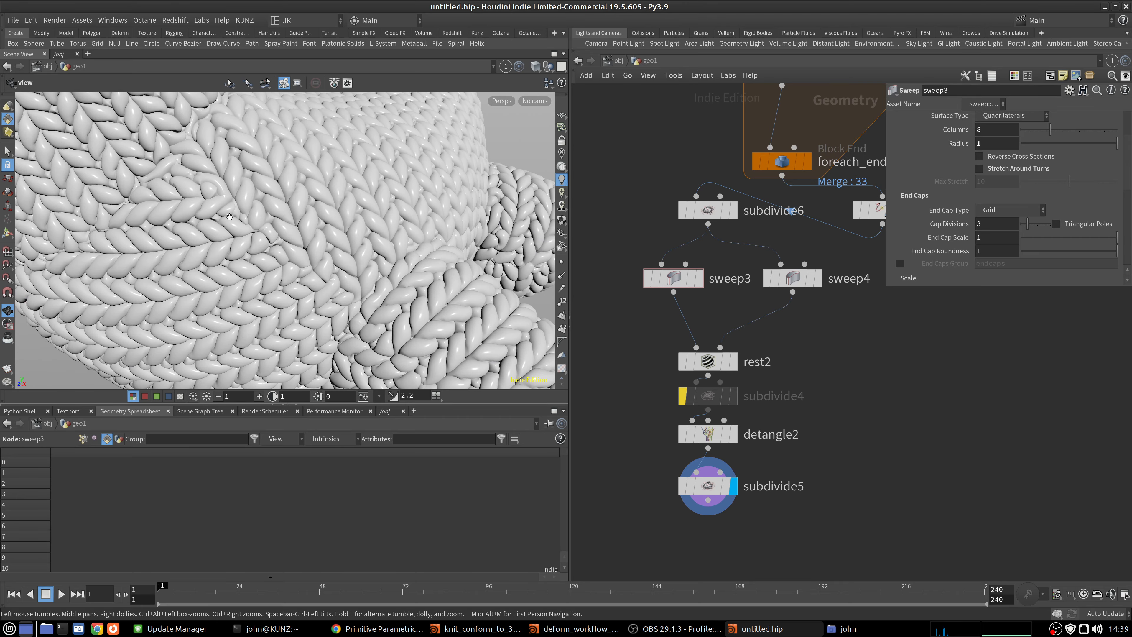
pyautogui.moveTo(371, 193); pyautogui.dragTo(290, 214)
pyautogui.scroll(-3, 352, 178)
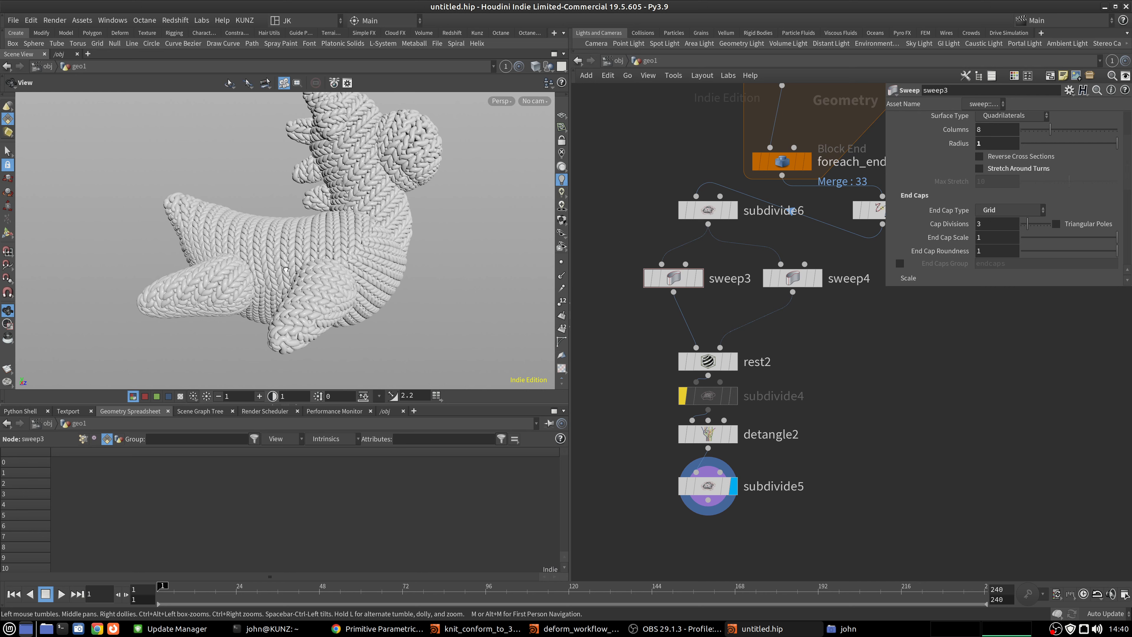
pyautogui.moveTo(285, 270); pyautogui.dragTo(339, 242)
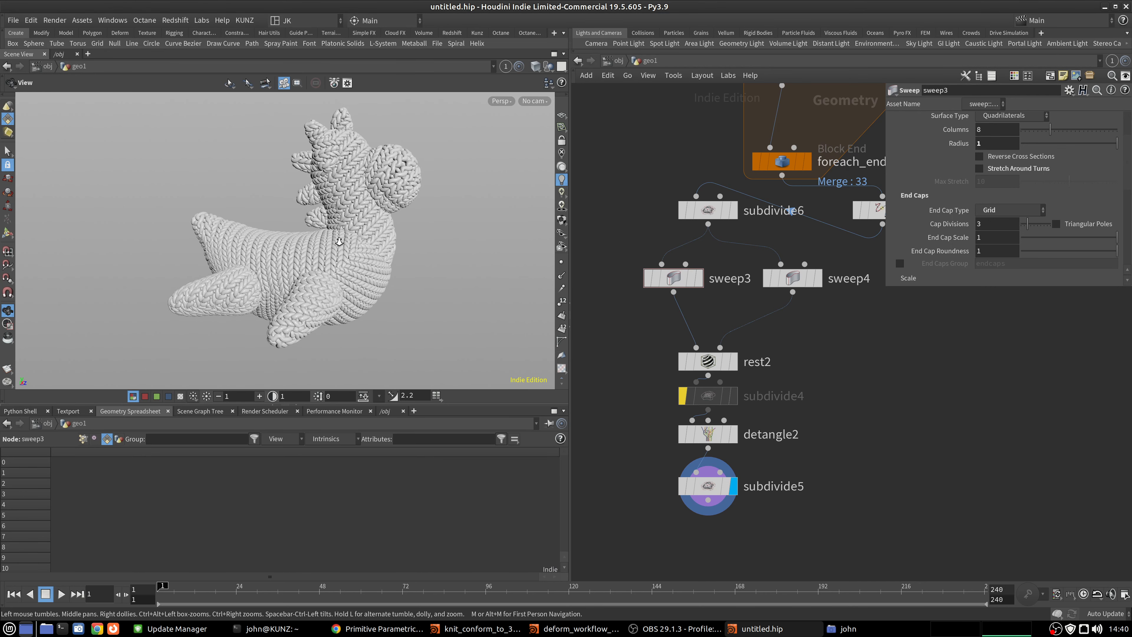
# Try a Y Scale of 4 on transform3 and check the knit across the toy's body.
pyautogui.scroll(-4, 634, 379)
pyautogui.moveTo(663, 250); pyautogui.dragTo(773, 470, button='middle')
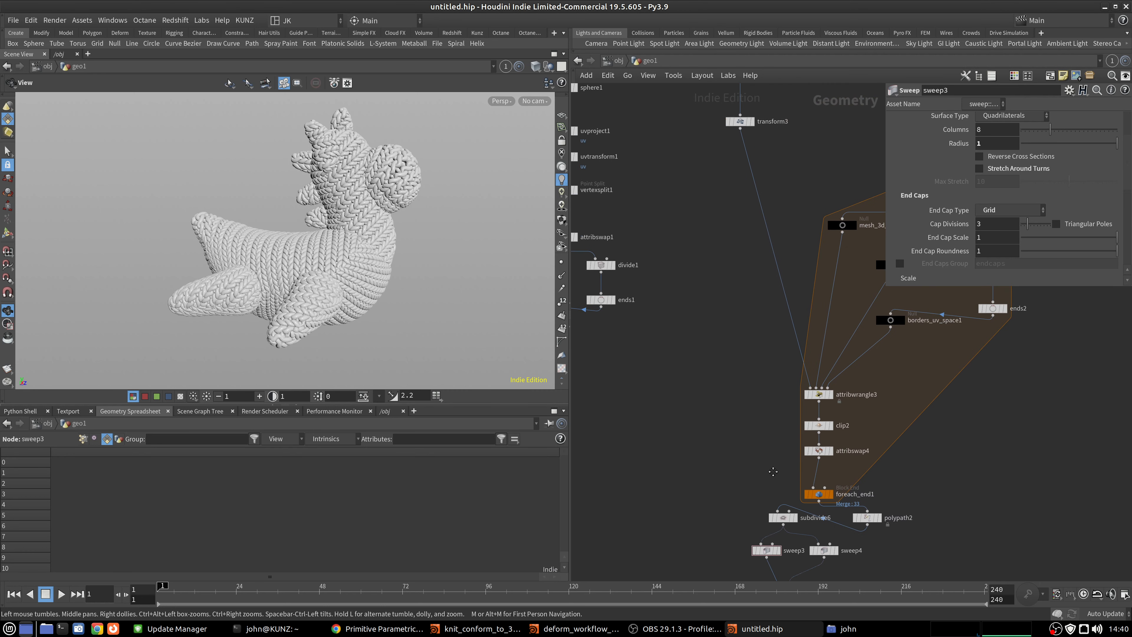
pyautogui.moveTo(762, 264); pyautogui.dragTo(742, 388, button='middle')
pyautogui.scroll(2, 668, 254)
pyautogui.click(740, 242)
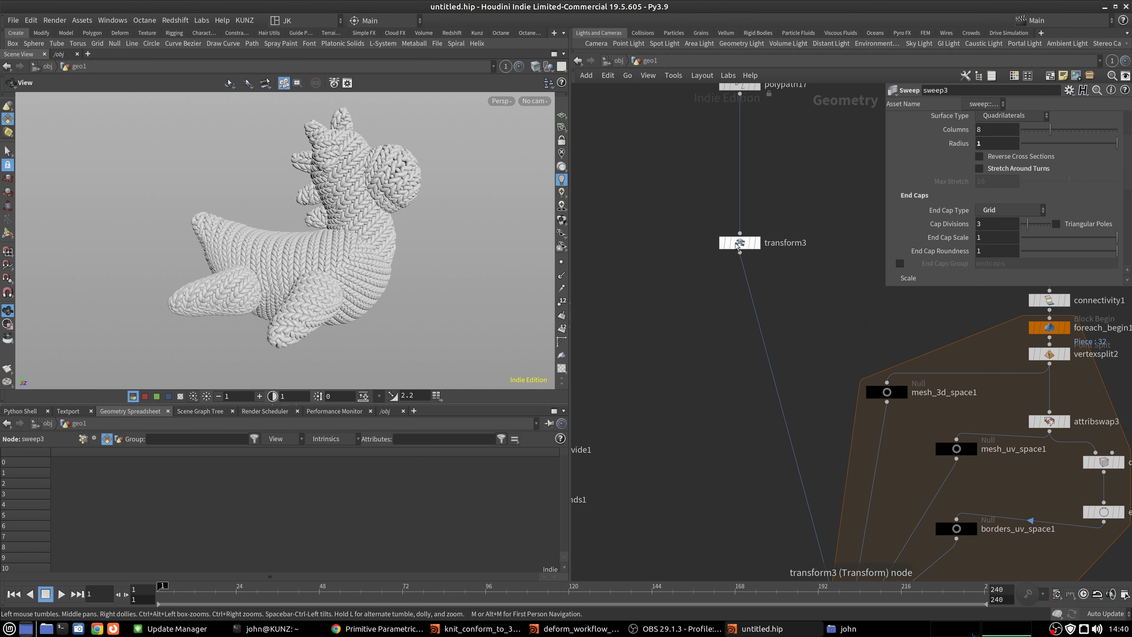
pyautogui.doubleClick(1031, 182)
pyautogui.press('Return')
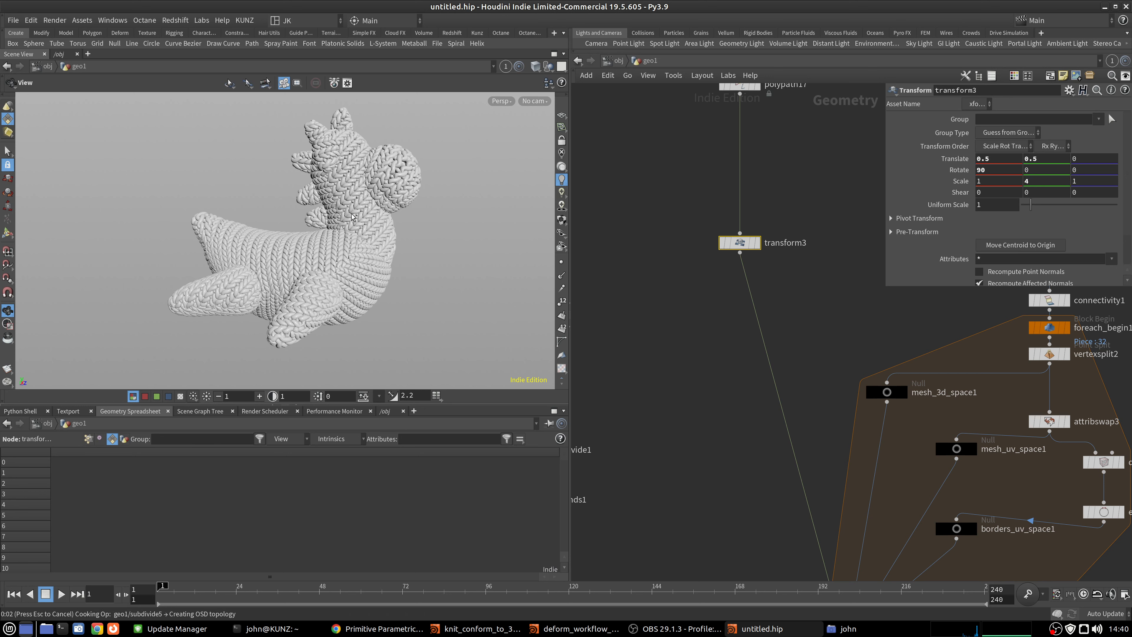
pyautogui.moveTo(341, 252); pyautogui.dragTo(417, 232, button='right')
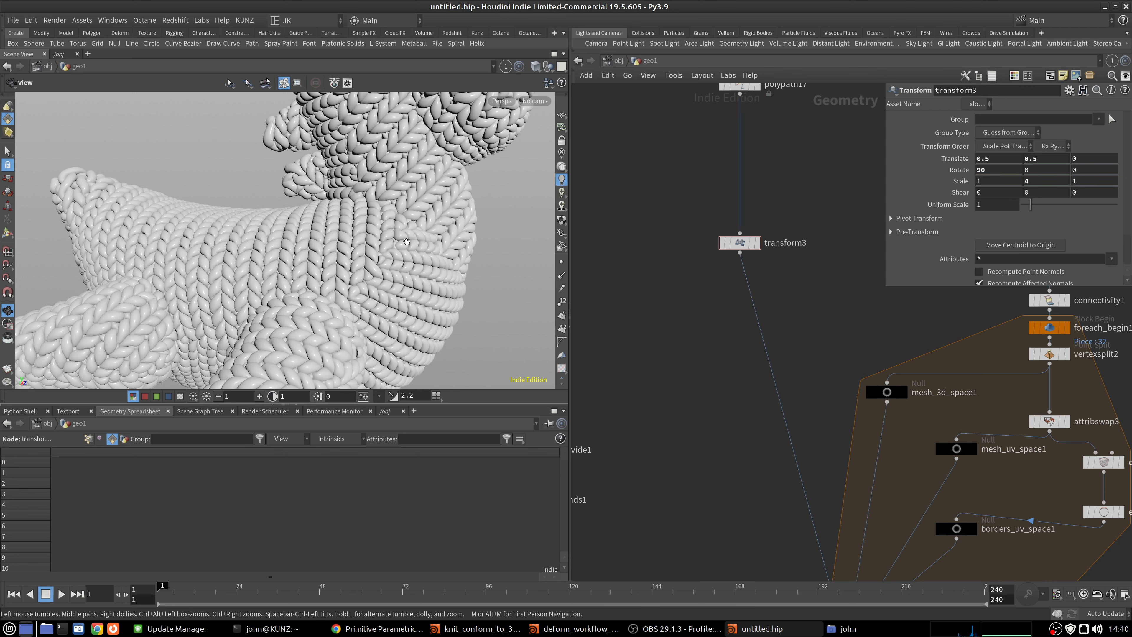
pyautogui.moveTo(416, 232); pyautogui.dragTo(356, 246)
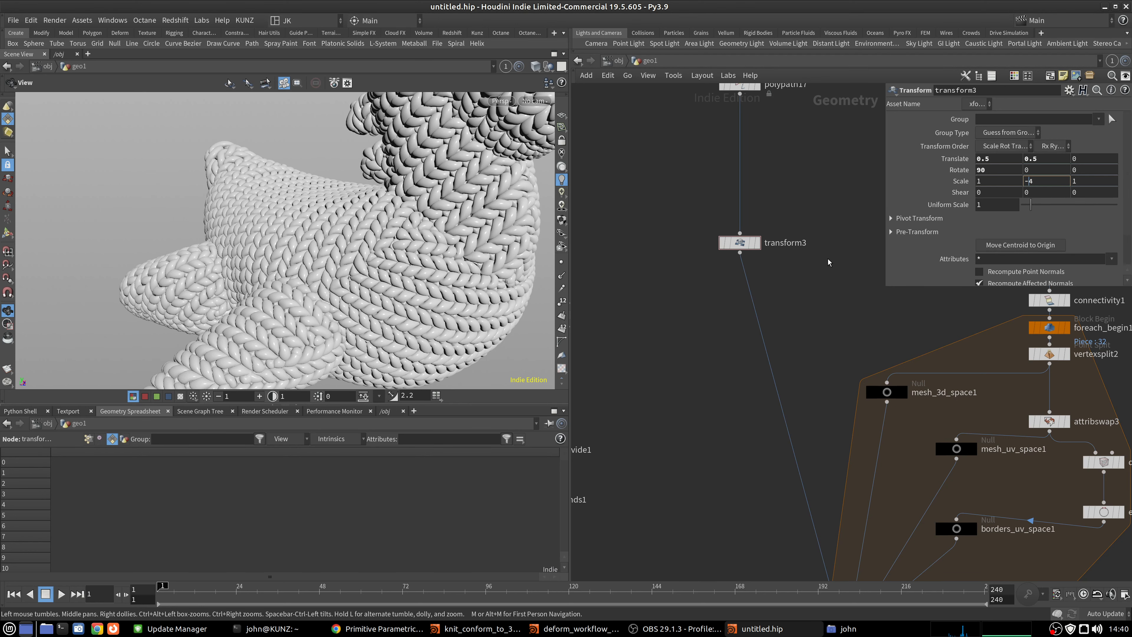
# Try a Y Scale of -4 on transform3 and check the flipped knit on the body, flippers and head.
pyautogui.press('Return')
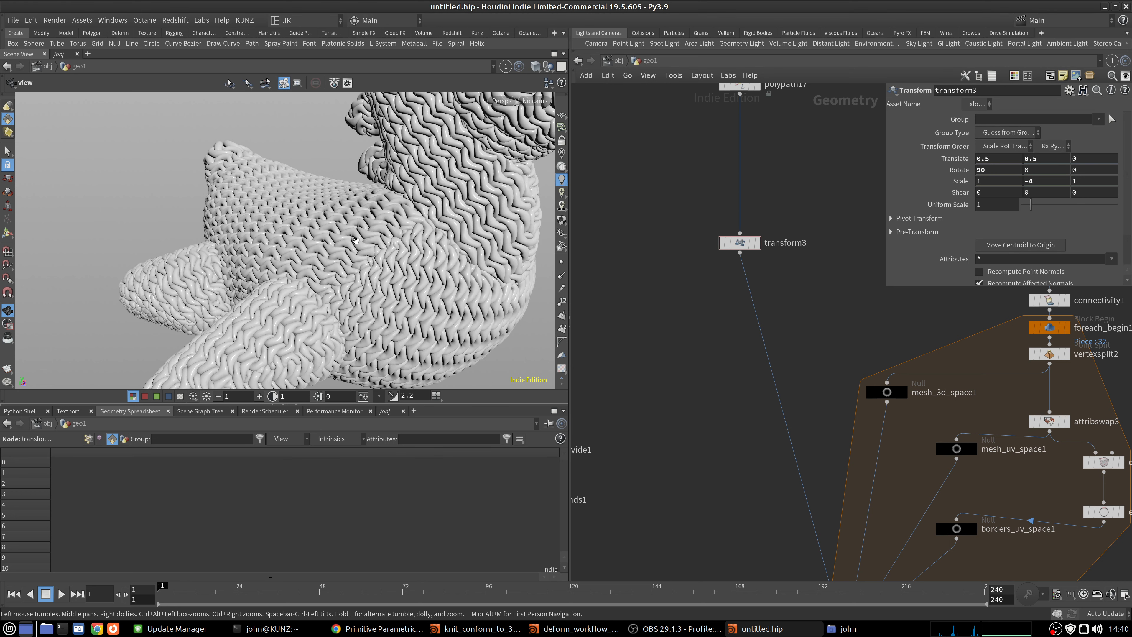
pyautogui.moveTo(355, 241); pyautogui.dragTo(267, 307)
pyautogui.moveTo(298, 223); pyautogui.dragTo(417, 218, button='right')
pyautogui.moveTo(325, 232); pyautogui.dragTo(322, 286)
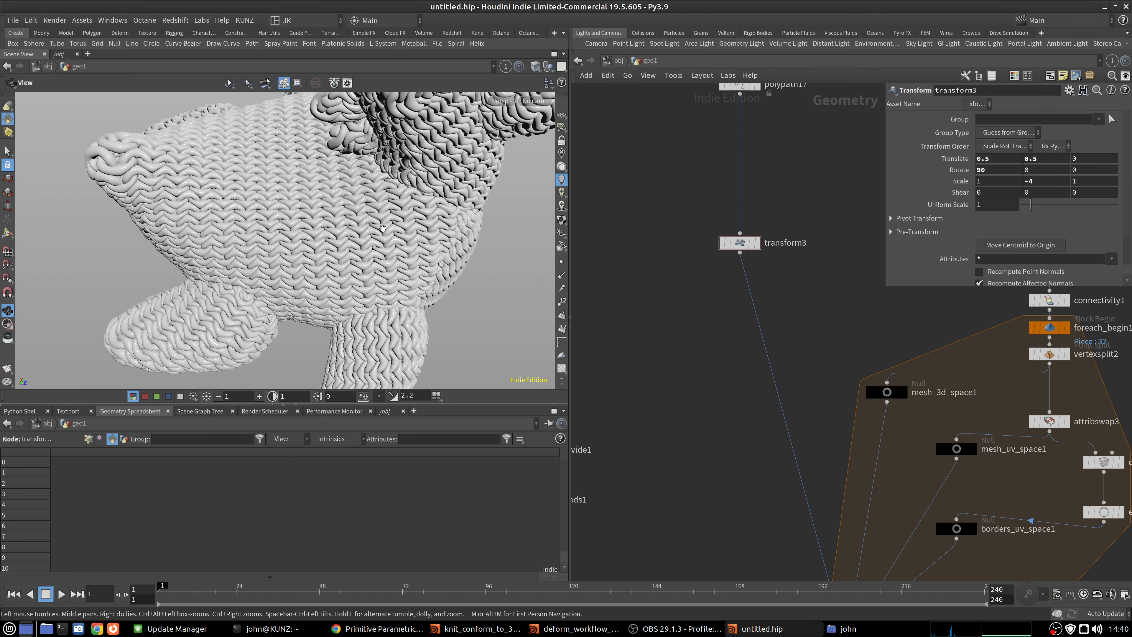
pyautogui.moveTo(382, 229); pyautogui.dragTo(374, 185)
pyautogui.moveTo(374, 195); pyautogui.dragTo(301, 293, button='right')
pyautogui.moveTo(301, 293); pyautogui.dragTo(462, 256)
# Set the Y Scale of transform3 to 6 and check the knit on the toy's head.
pyautogui.click(1031, 182)
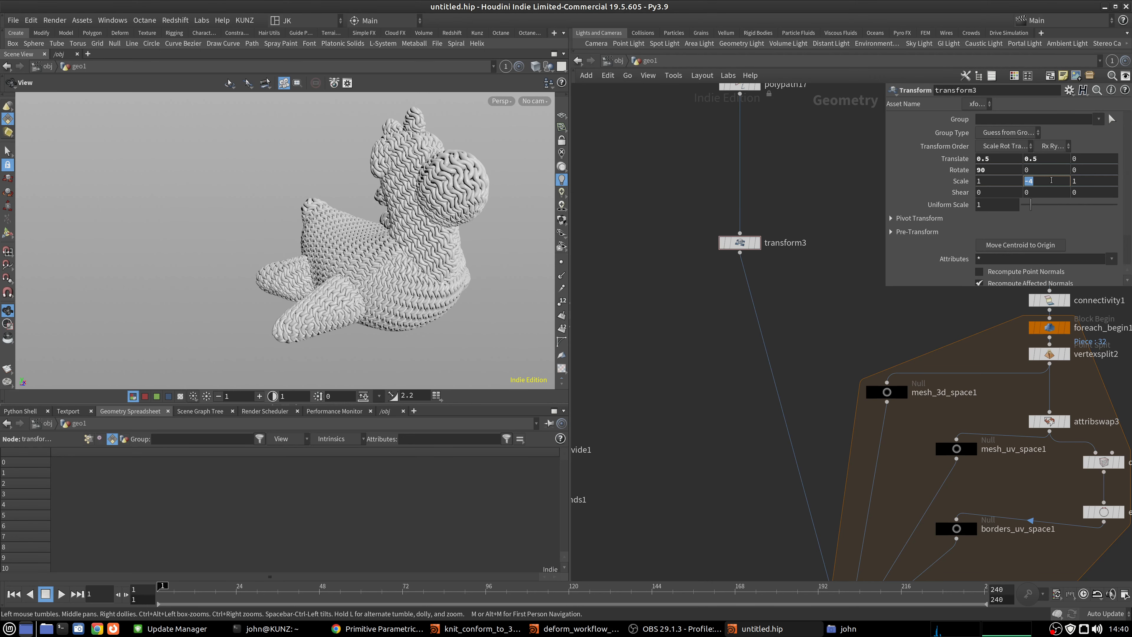
pyautogui.write('6')
pyautogui.press('Return')
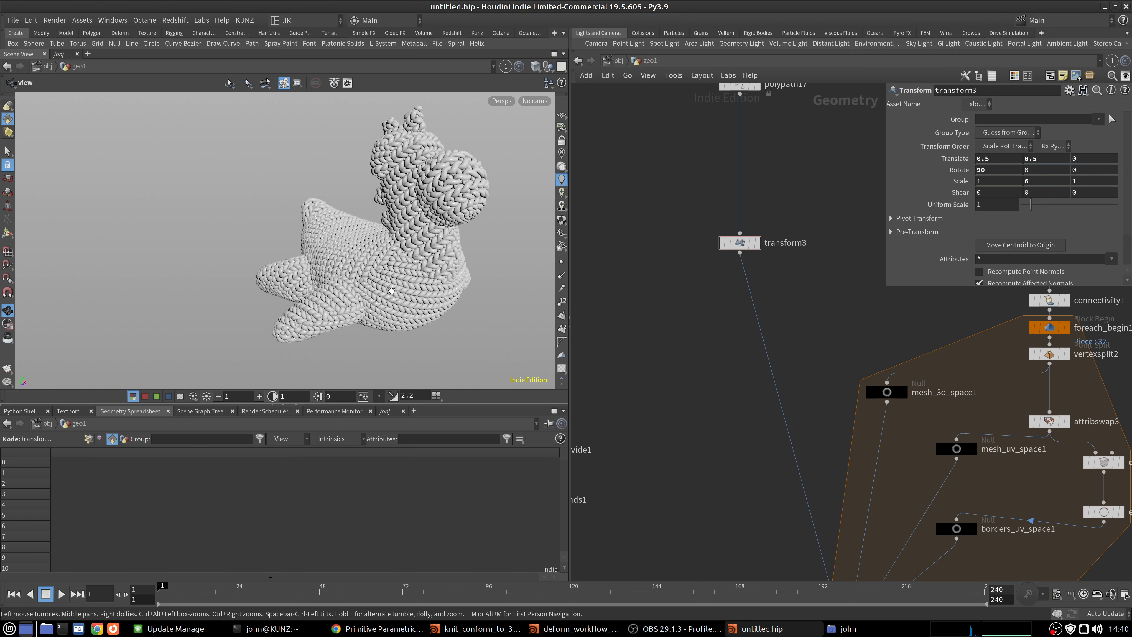
pyautogui.hotkey('space', 'g')
pyautogui.scroll(5, 224, 218)
pyautogui.moveTo(223, 218); pyautogui.dragTo(417, 178)
# Show the VEX code of attribwrangle3 and check the knit on the toy's head and body.
pyautogui.scroll(-4, 735, 187)
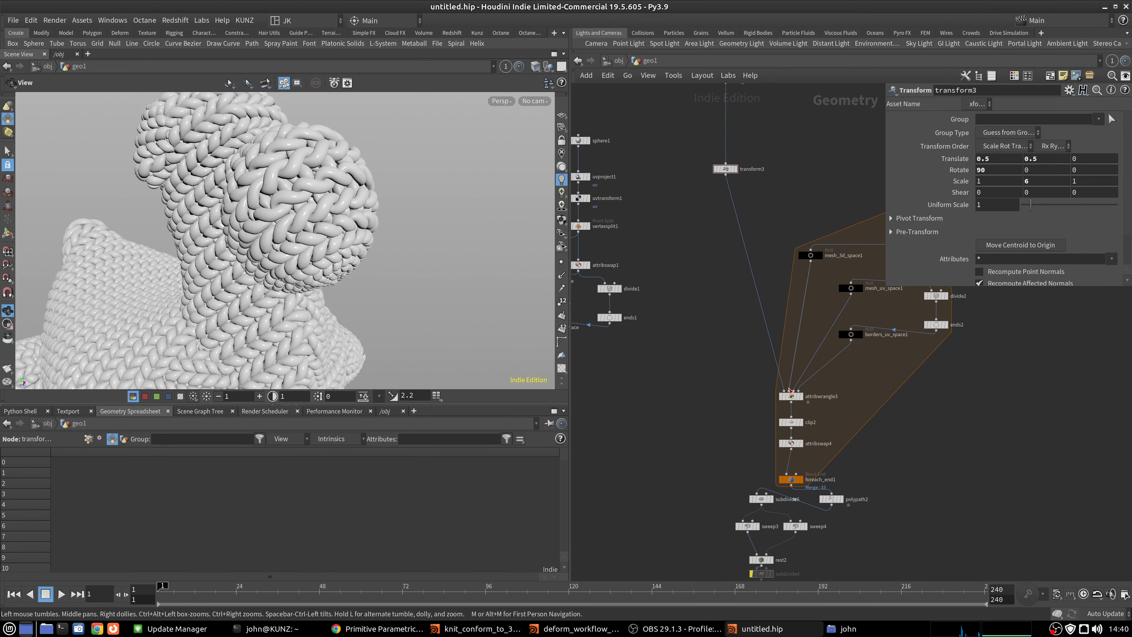
pyautogui.scroll(4, 786, 392)
pyautogui.click(789, 394)
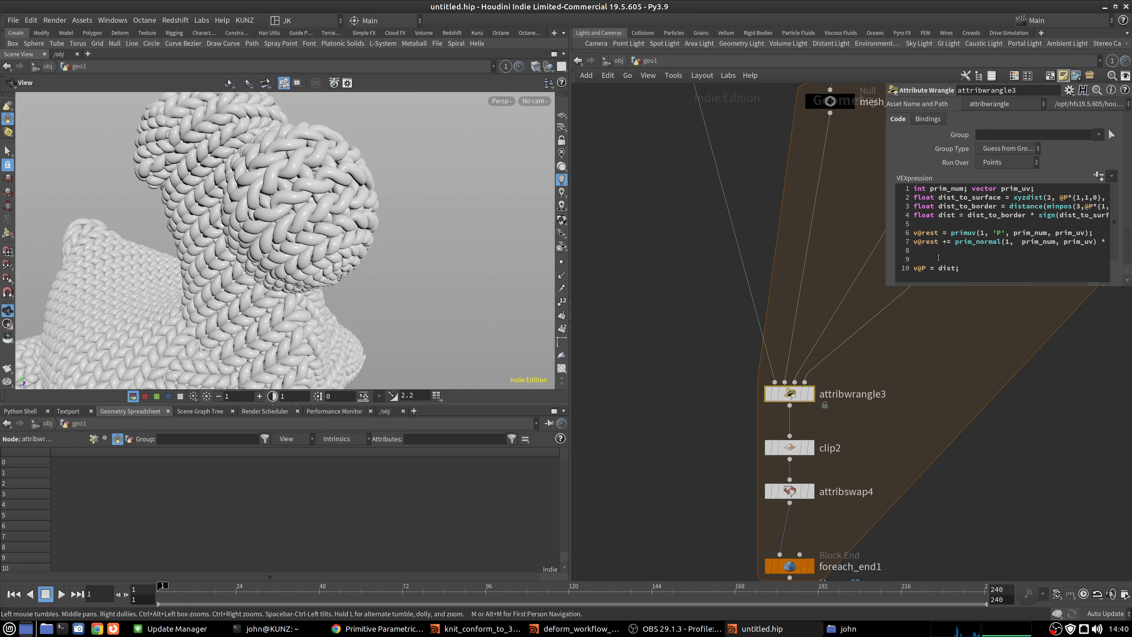
pyautogui.scroll(-5, 329, 193)
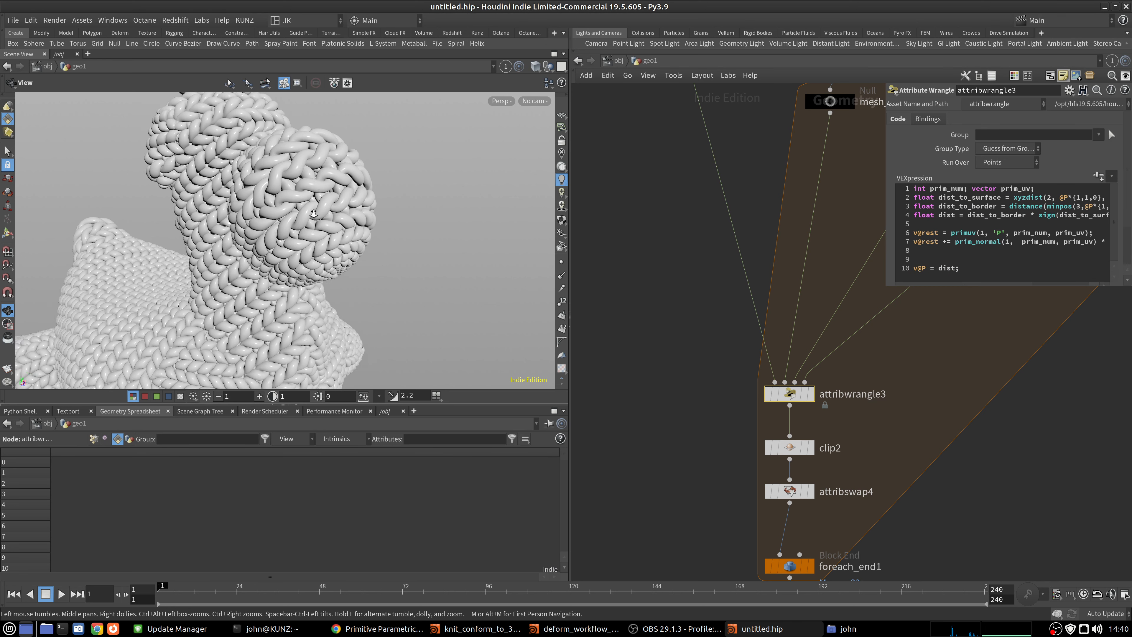
pyautogui.moveTo(241, 272); pyautogui.dragTo(401, 214)
pyautogui.scroll(5, 429, 198)
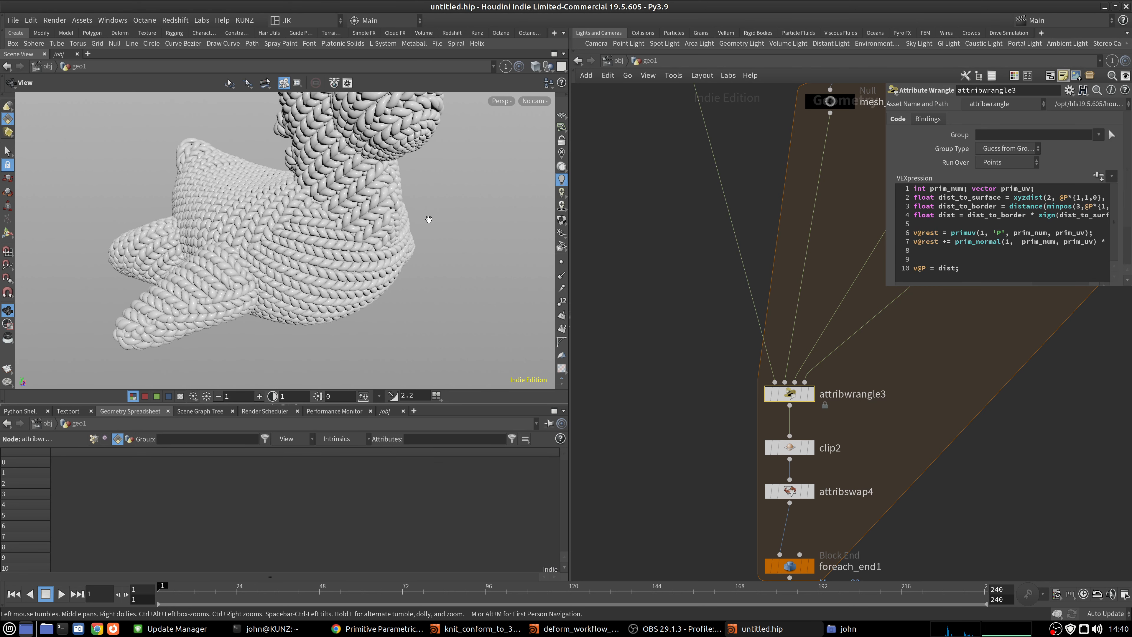
# Set the Distance of clip2 to -0.005 and check the seams around the toy's neck and chest.
pyautogui.moveTo(656, 431); pyautogui.dragTo(657, 346, button='middle')
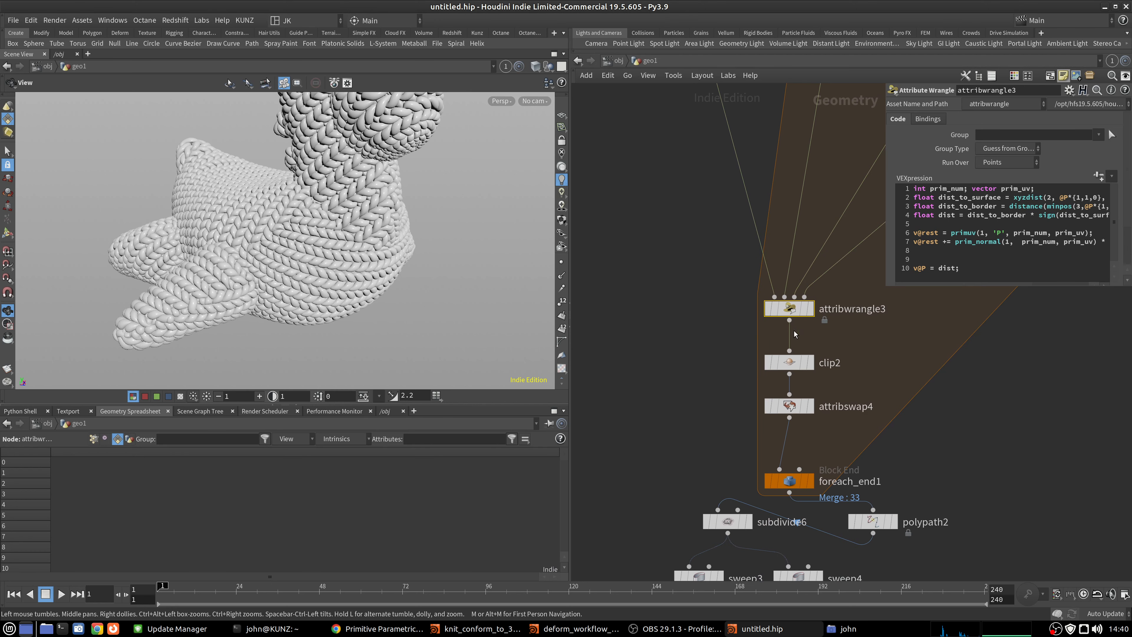
pyautogui.click(789, 362)
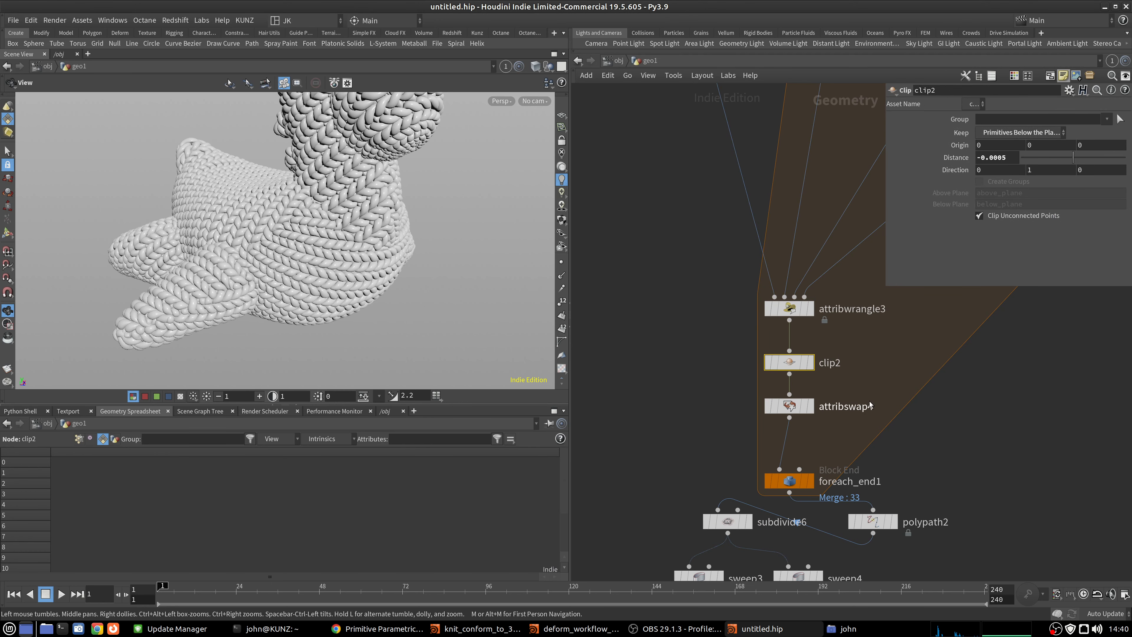
pyautogui.press('BackSpace')
pyautogui.press('Return')
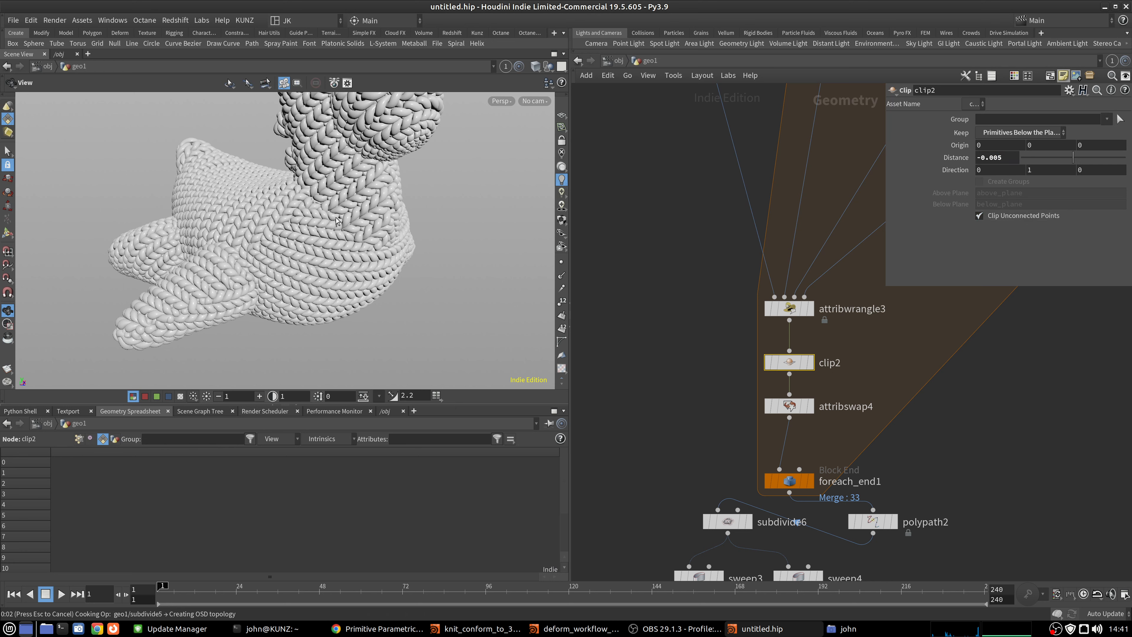
pyautogui.scroll(5, 328, 210)
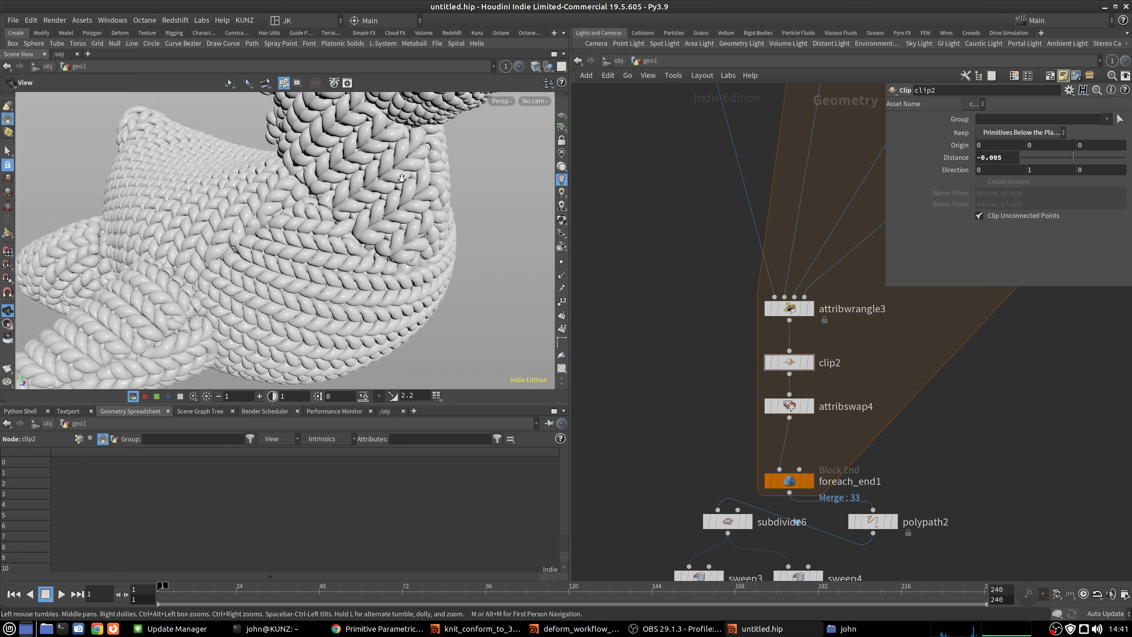
pyautogui.moveTo(410, 269); pyautogui.dragTo(324, 208)
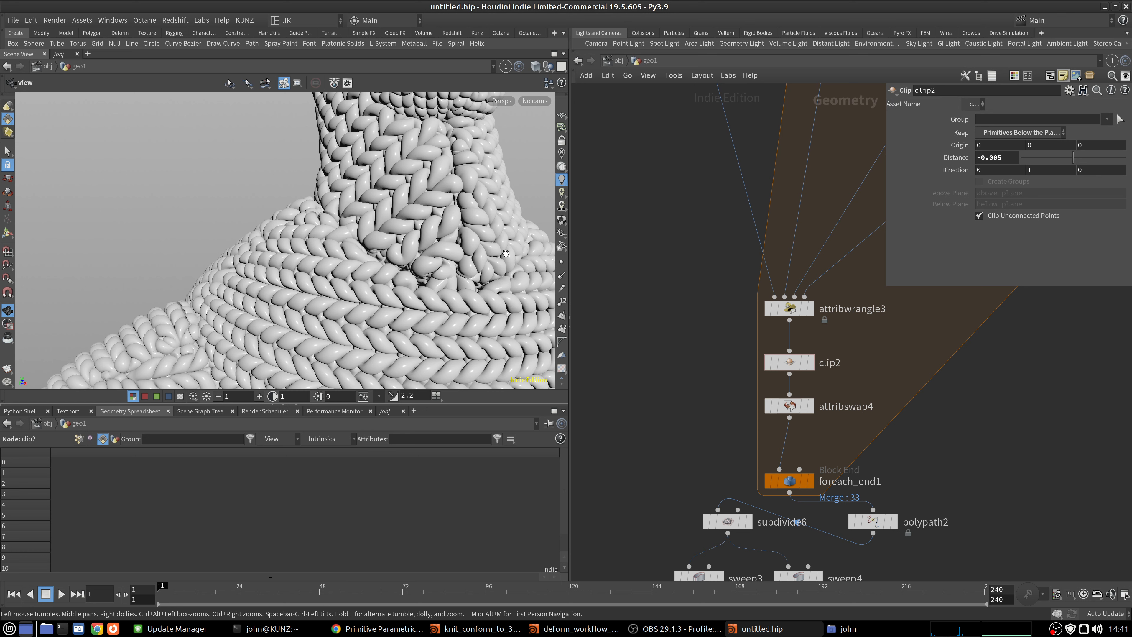
pyautogui.moveTo(317, 236); pyautogui.dragTo(364, 285)
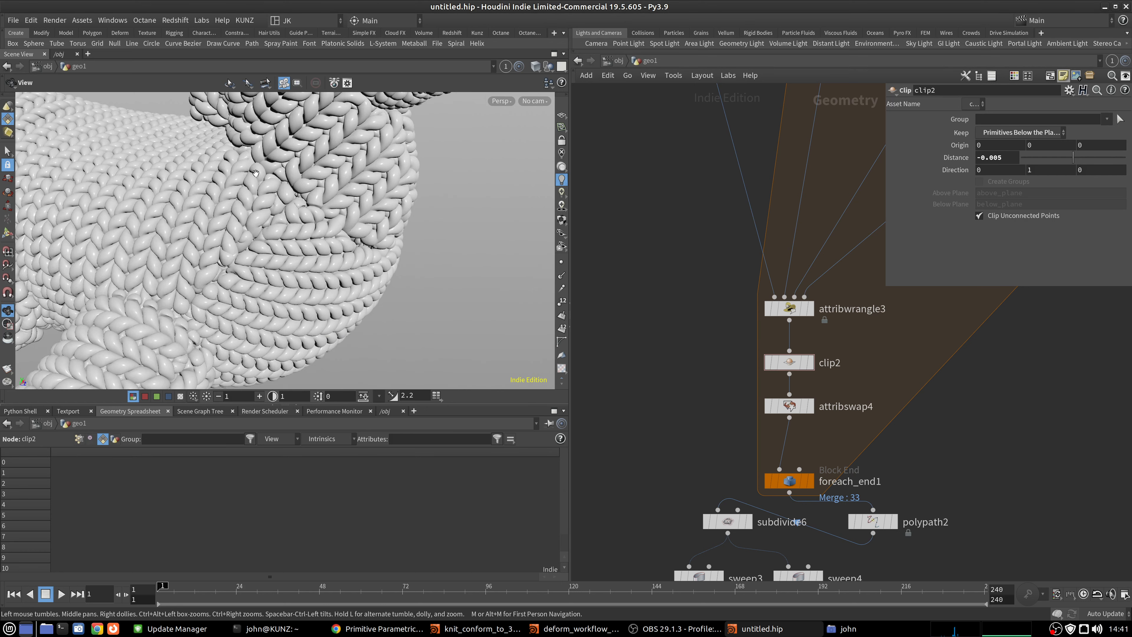
pyautogui.moveTo(321, 190); pyautogui.dragTo(306, 192)
# Review the transform3 settings and inspect the knit on the toy from another side.
pyautogui.scroll(-3, 653, 412)
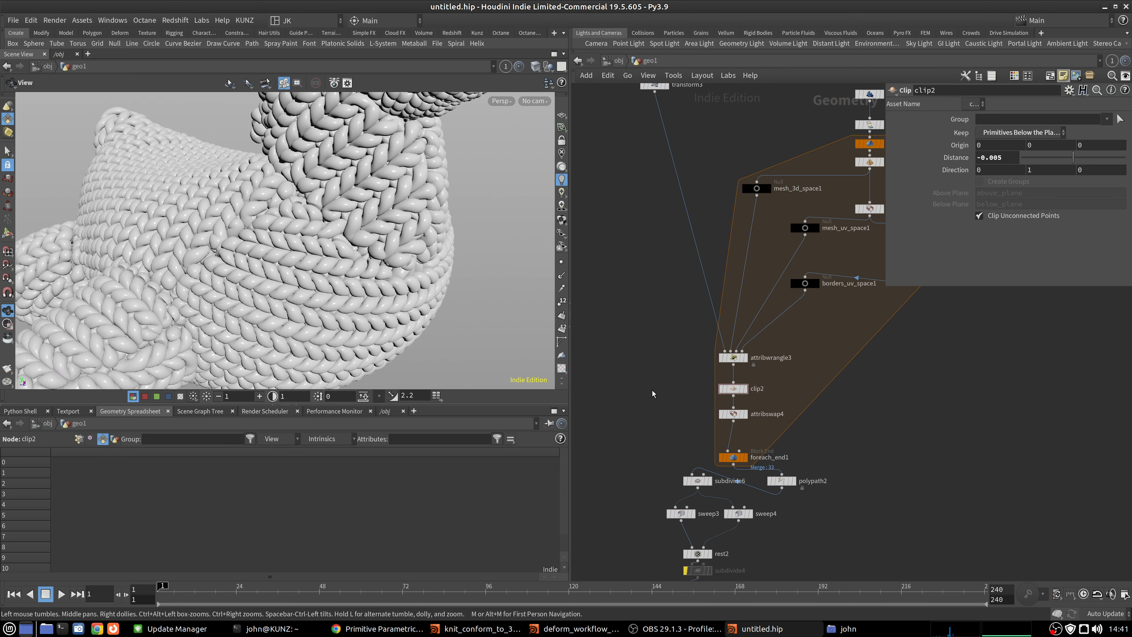
pyautogui.moveTo(690, 200); pyautogui.dragTo(715, 329, button='middle')
pyautogui.scroll(1, 675, 214)
pyautogui.click(680, 215)
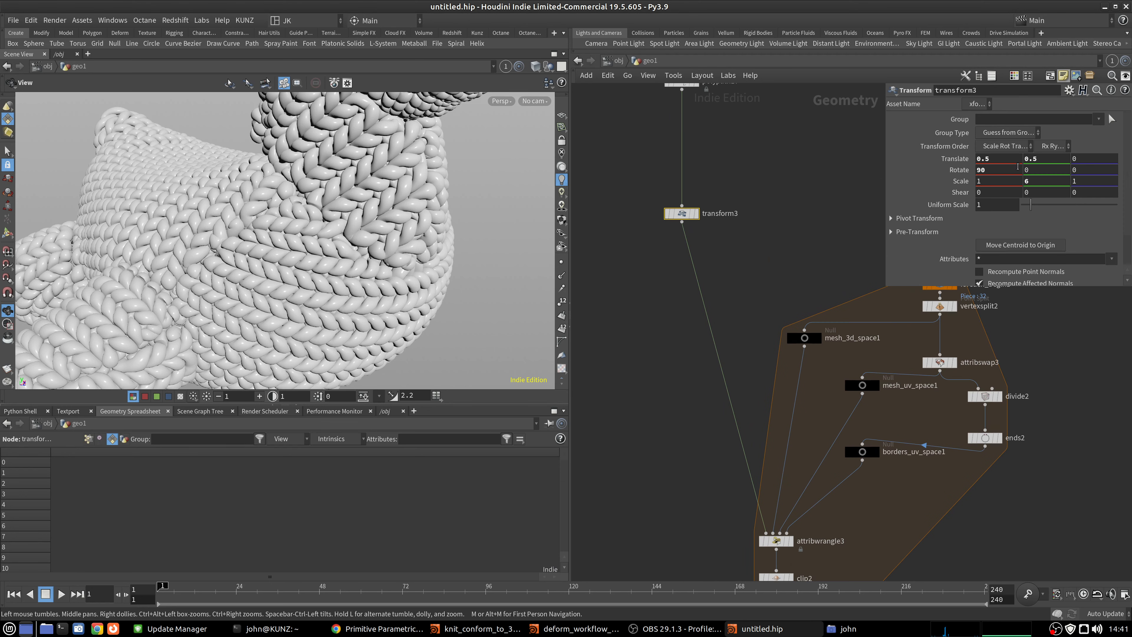
pyautogui.scroll(-3, 373, 222)
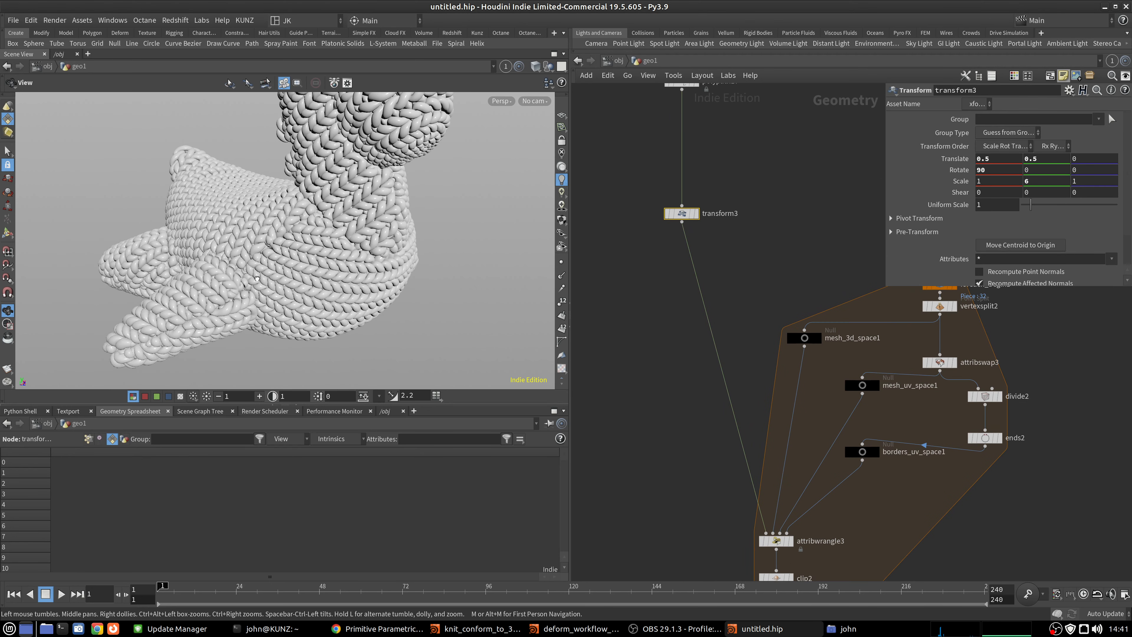
pyautogui.moveTo(250, 294); pyautogui.dragTo(317, 239)
# Display the mapped curves at foreach_end1, move it closer to attribswap4, and align polypath2 directly beneath it.
pyautogui.moveTo(770, 549); pyautogui.dragTo(769, 334, button='middle')
pyautogui.scroll(3, 769, 467)
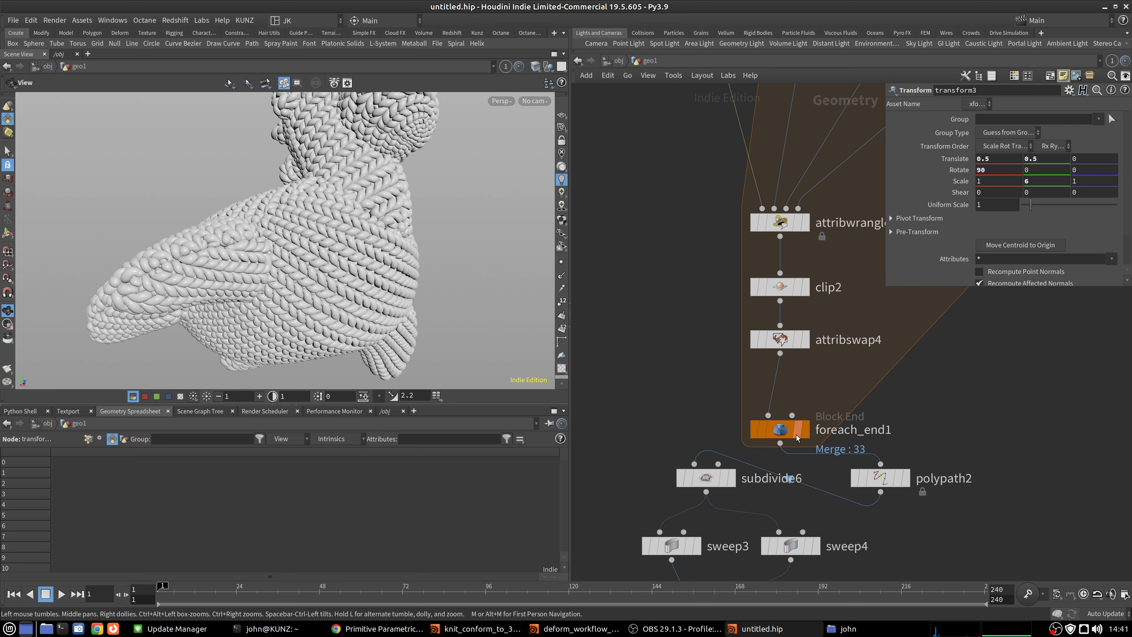
pyautogui.click(806, 429)
pyautogui.moveTo(793, 430); pyautogui.dragTo(793, 389)
pyautogui.moveTo(873, 477); pyautogui.dragTo(778, 443)
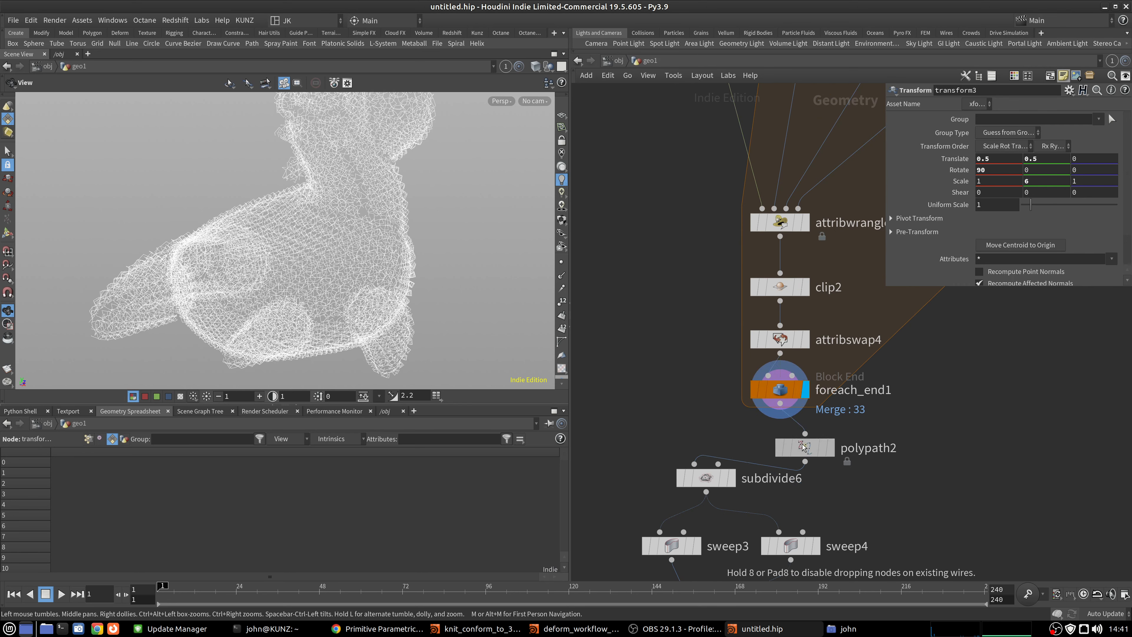
# Display the output of polypath2 and inspect its joined curves on the toy's body and head.
pyautogui.click(802, 442)
pyautogui.click(798, 442)
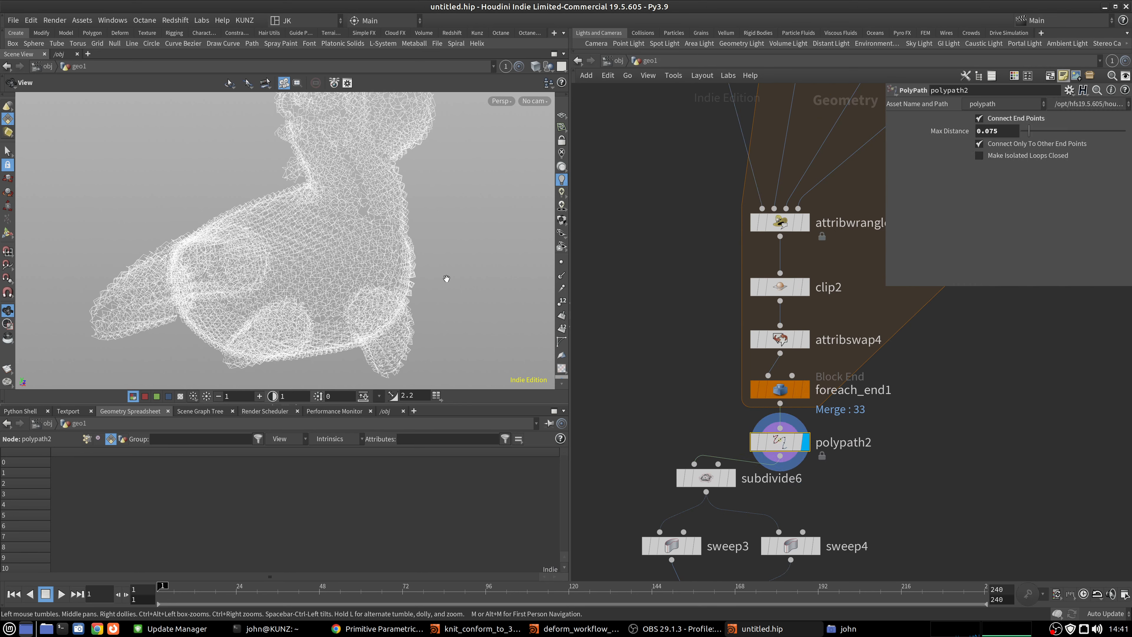
pyautogui.hotkey('space', 'g')
pyautogui.moveTo(328, 203); pyautogui.dragTo(263, 180)
pyautogui.moveTo(266, 180); pyautogui.dragTo(311, 163, button='right')
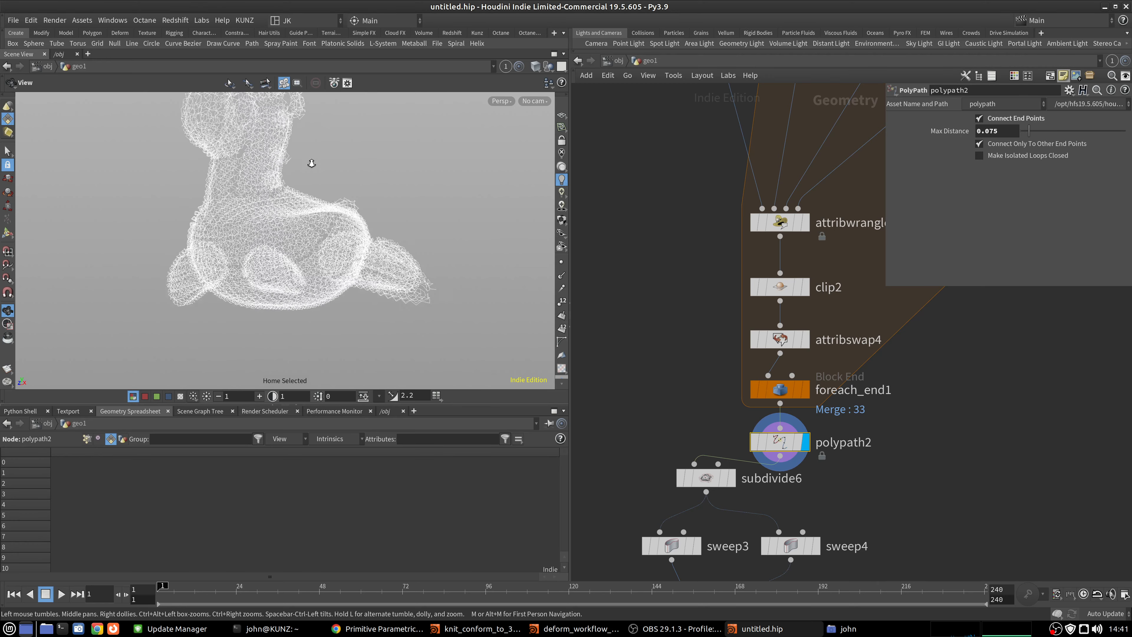
pyautogui.moveTo(311, 164); pyautogui.dragTo(352, 213)
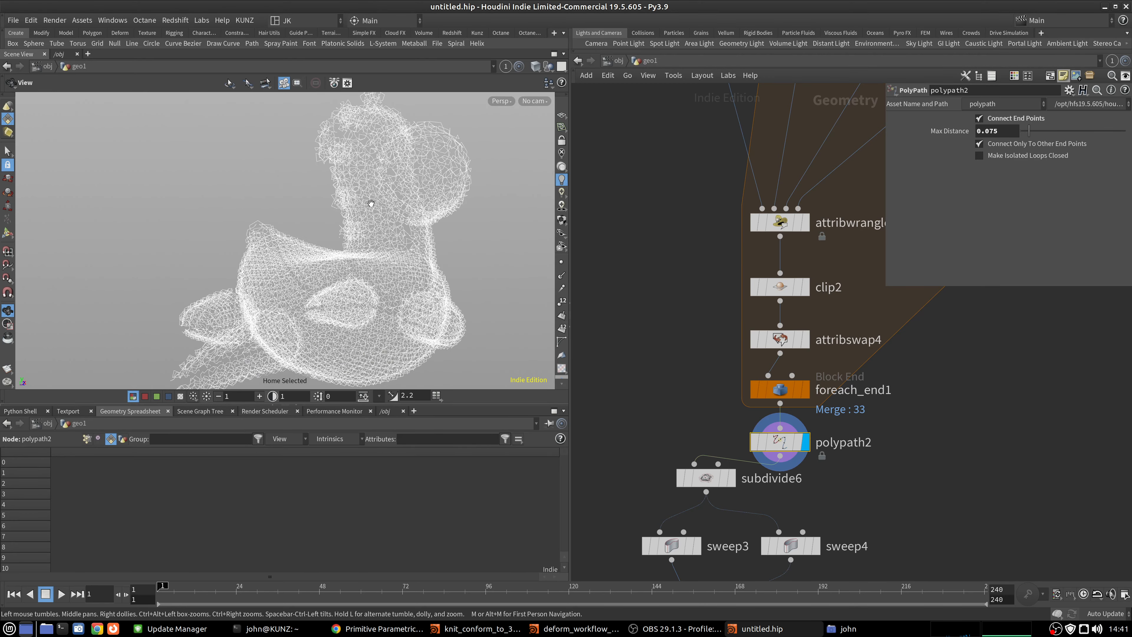
pyautogui.moveTo(371, 204); pyautogui.dragTo(411, 185, button='right')
# Open attribwrangle3 and enlarge its parameter view to read the full VEX code.
pyautogui.click(786, 223)
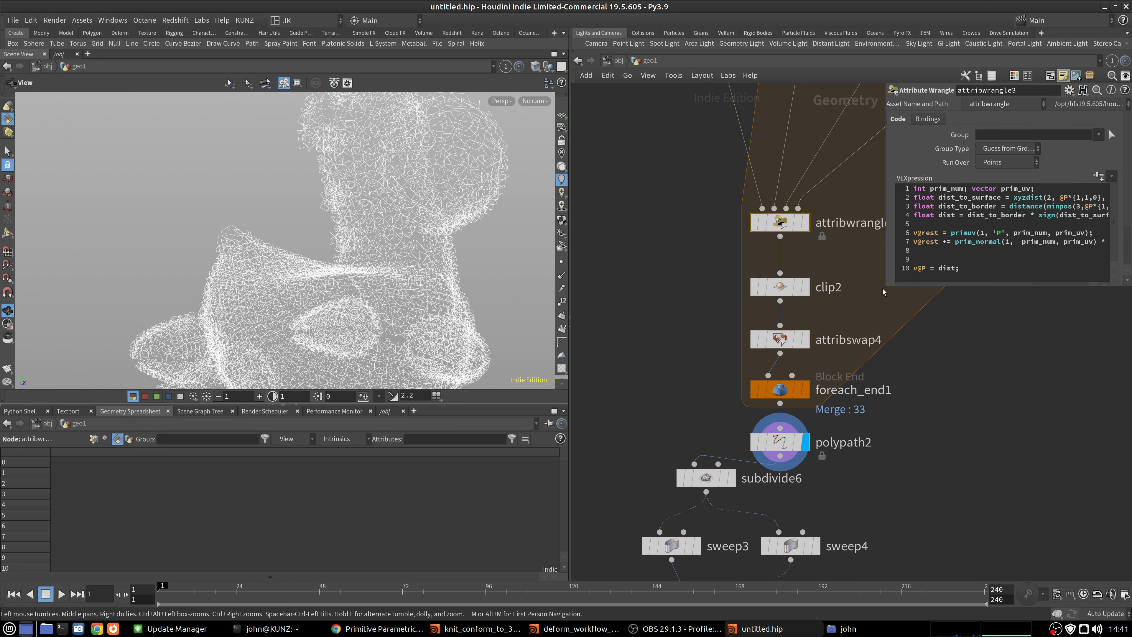
pyautogui.moveTo(884, 292); pyautogui.dragTo(853, 312)
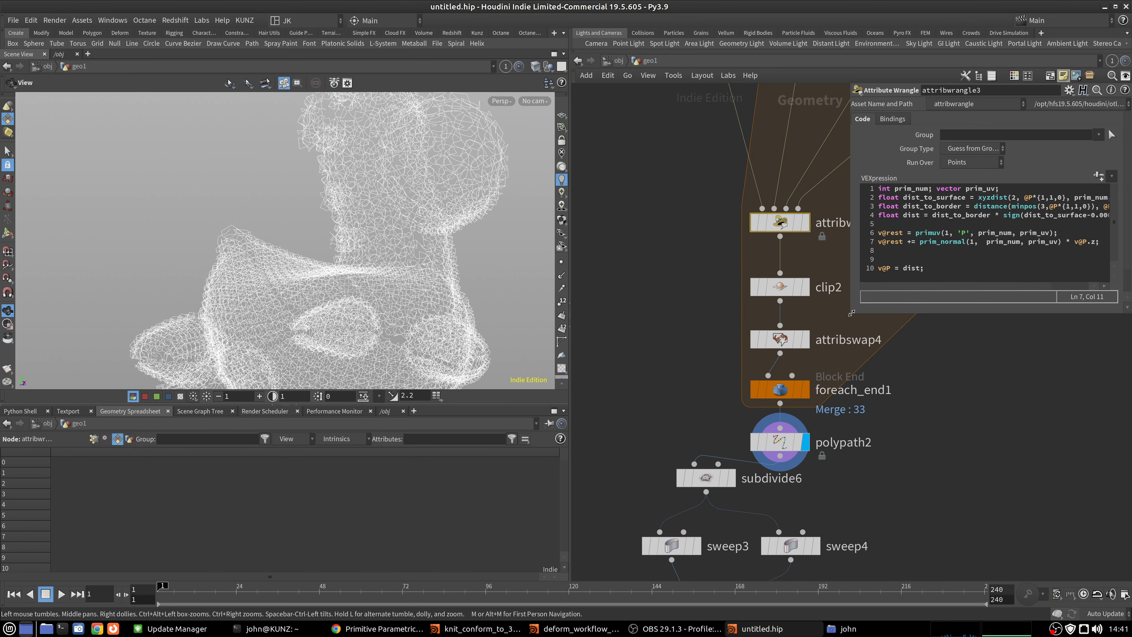
pyautogui.moveTo(847, 310); pyautogui.dragTo(823, 352)
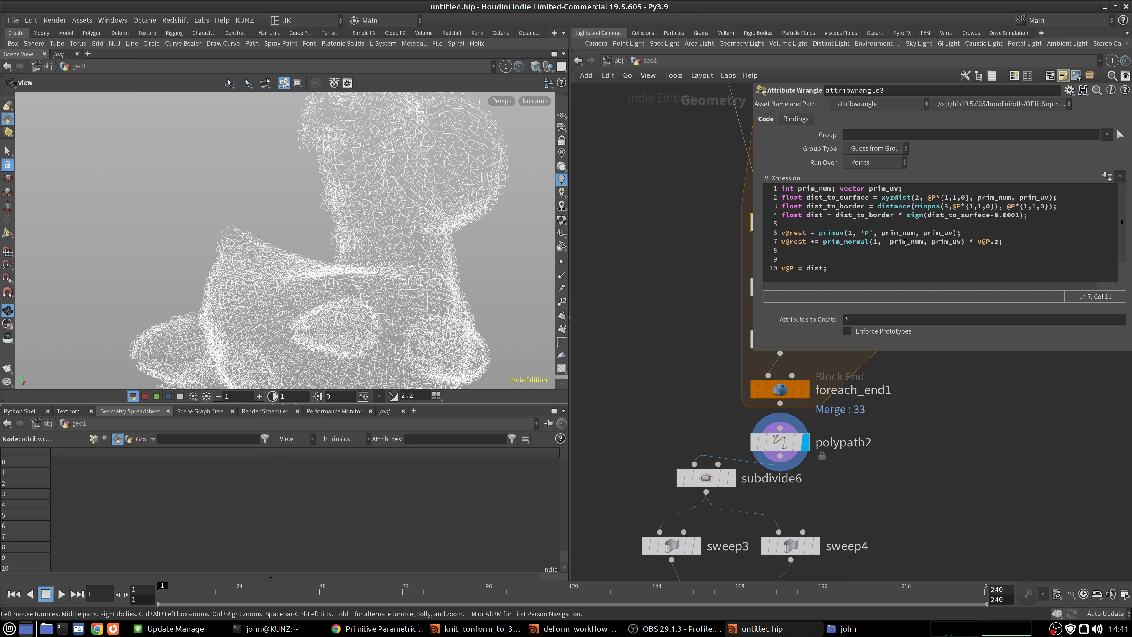
pyautogui.moveTo(860, 248)
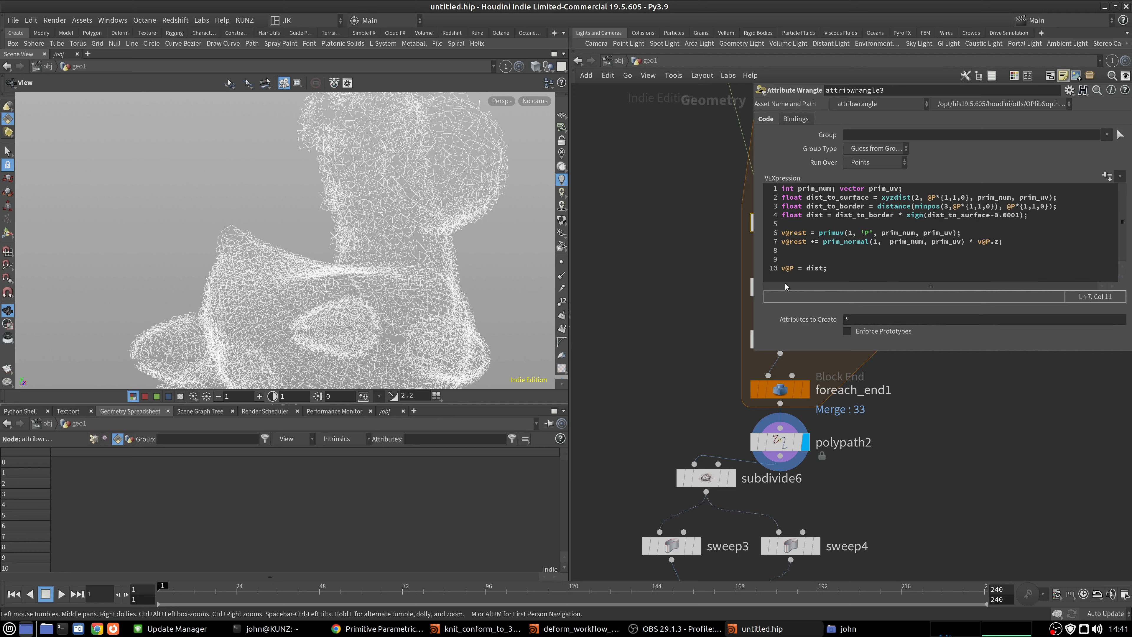